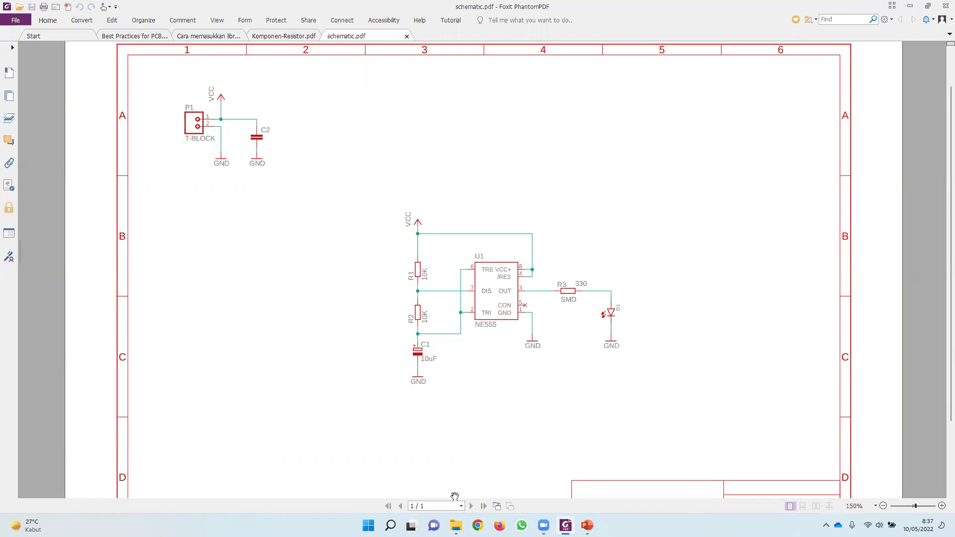
# Open the PDF "2.1b Template Kisi-Kisi_Electronics_LKSP2022 Modul B2" from the final folder inside Jateng in File Explorer.
pyautogui.click(456, 525)
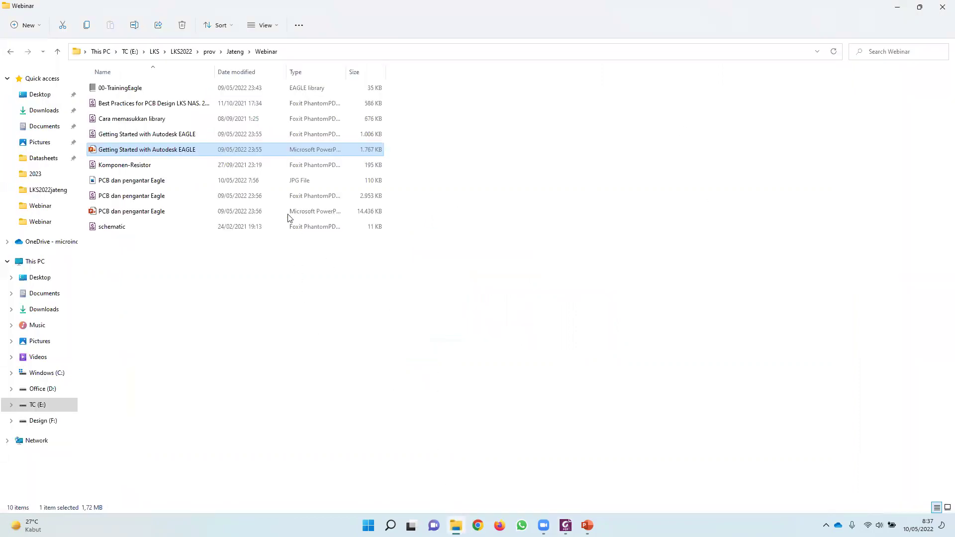
pyautogui.click(11, 52)
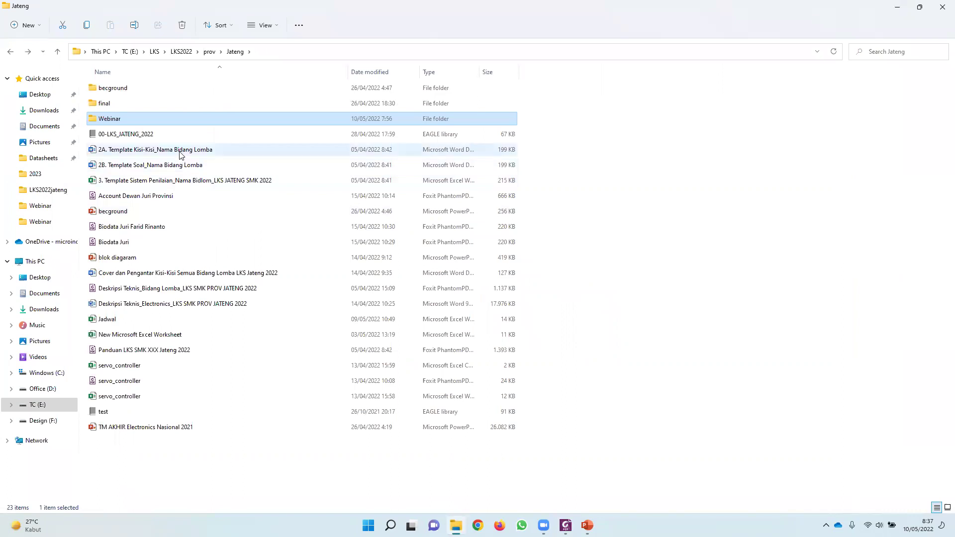
pyautogui.click(124, 104)
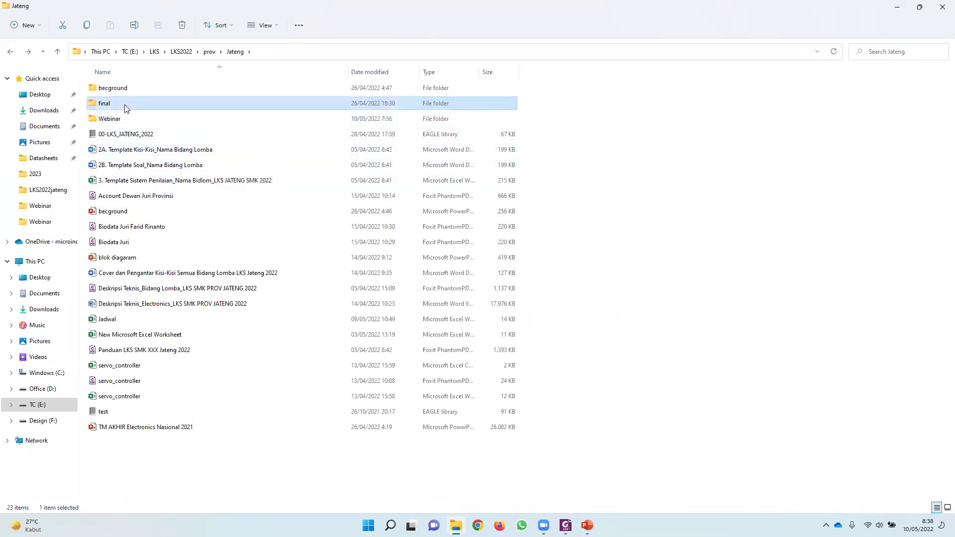
pyautogui.doubleClick(125, 104)
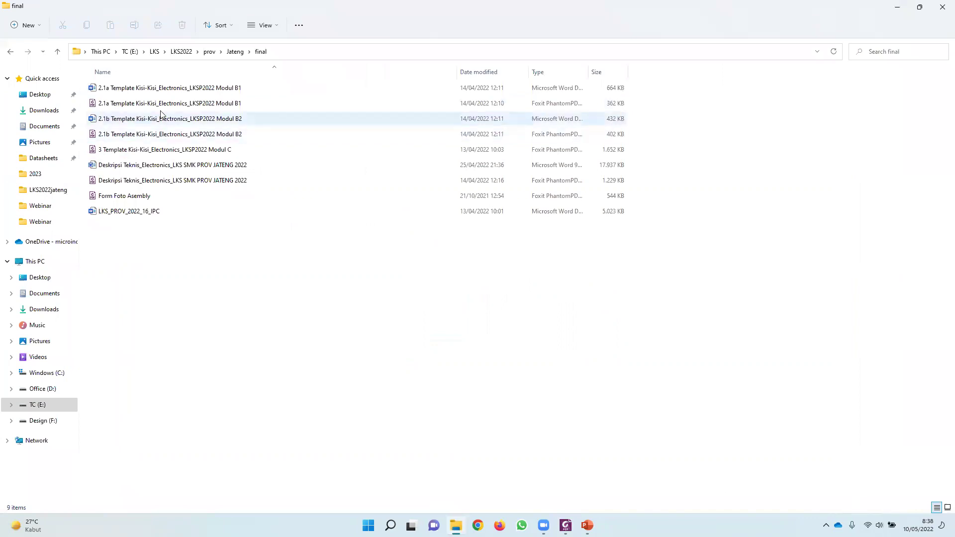
pyautogui.doubleClick(167, 137)
# Examine the file storage and submission rules on page 4, highlighting the example folder and archive names.
pyautogui.moveTo(949, 74); pyautogui.dragTo(941, 267)
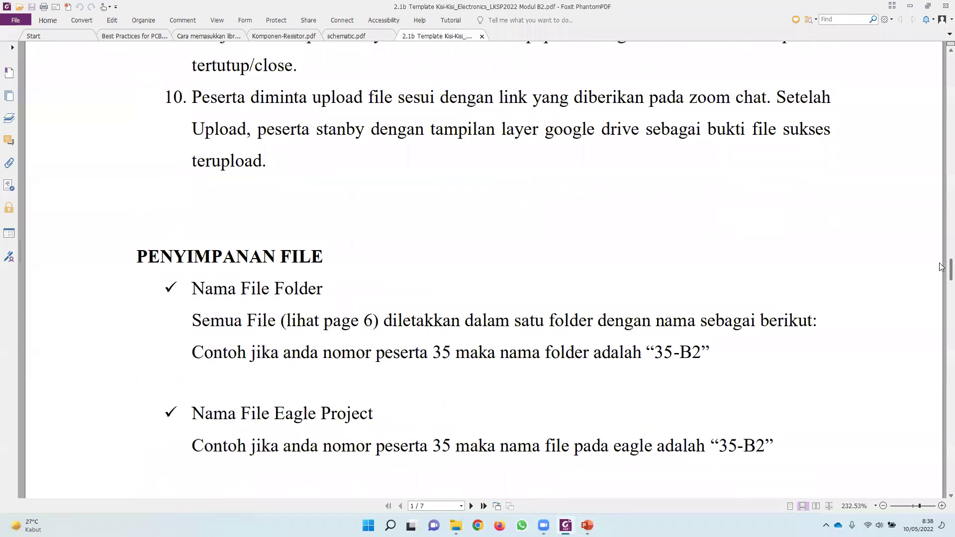
pyautogui.scroll(-1, 276, 282)
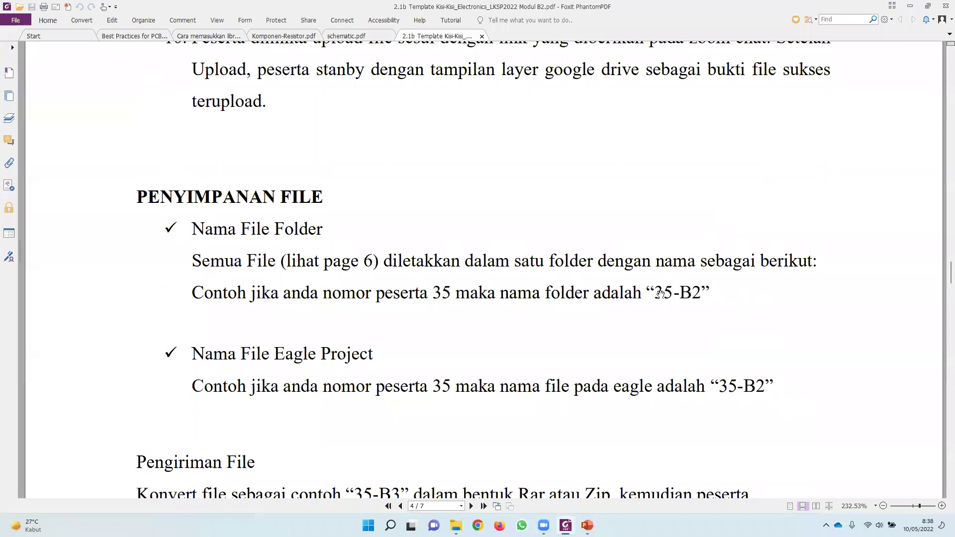
pyautogui.moveTo(656, 292); pyautogui.dragTo(700, 291)
pyautogui.click(684, 293)
pyautogui.scroll(-3, 675, 307)
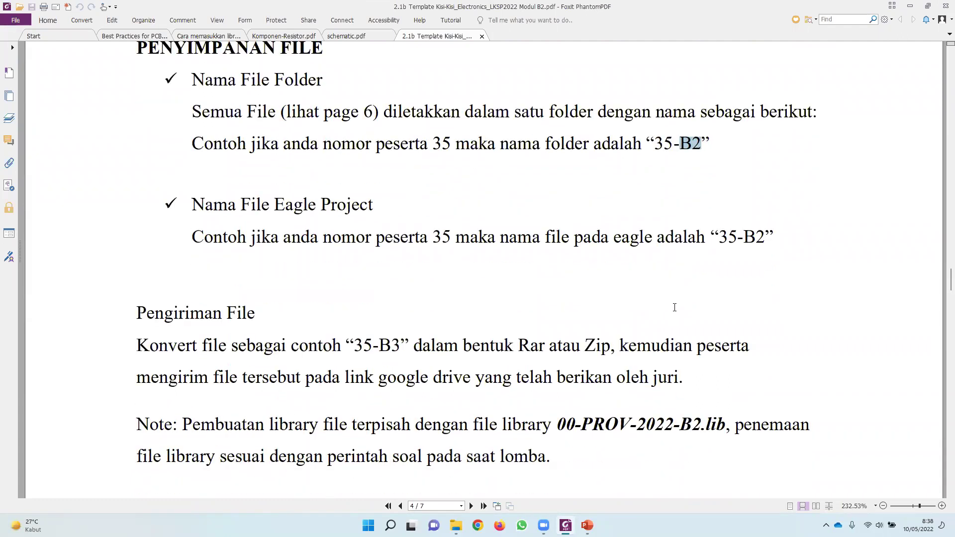
pyautogui.scroll(-1, 675, 308)
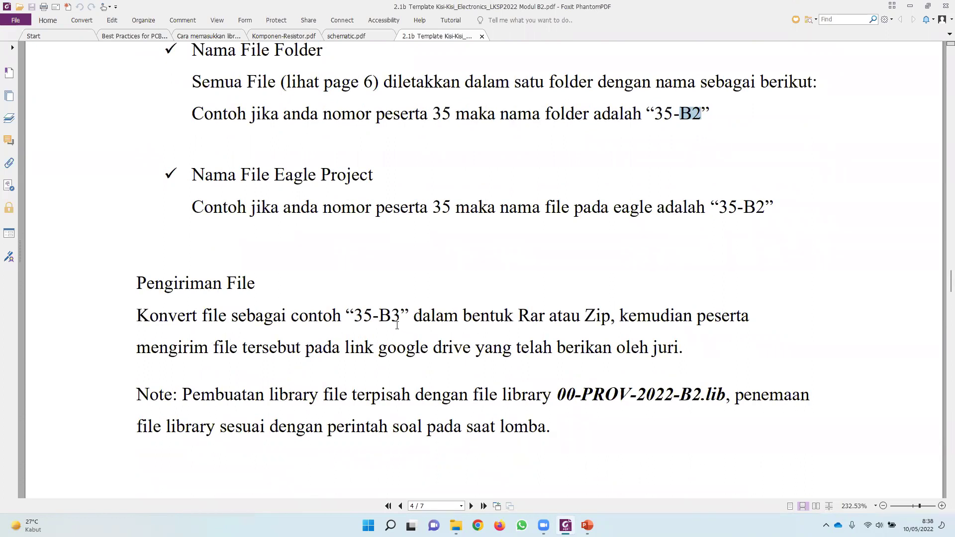
pyautogui.moveTo(356, 315); pyautogui.dragTo(392, 315)
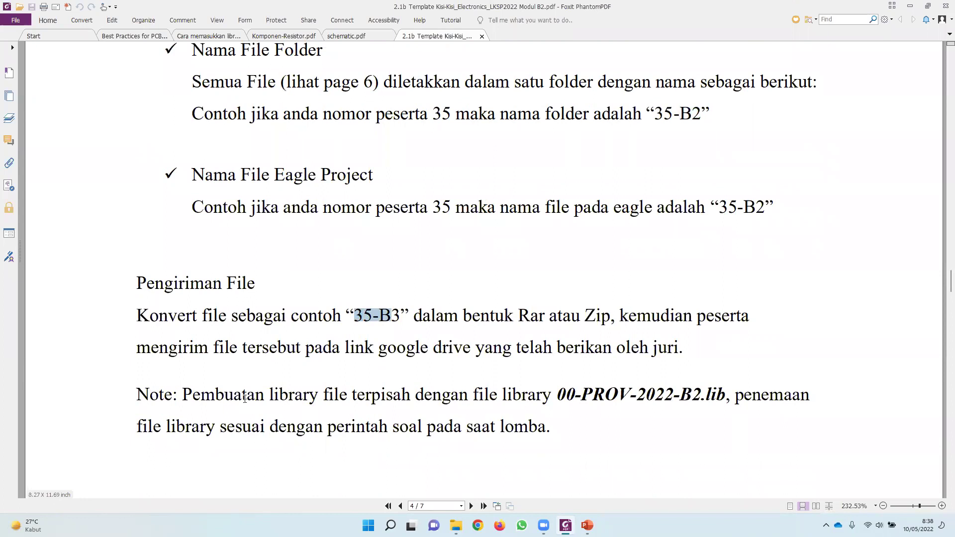
pyautogui.scroll(-1, 217, 390)
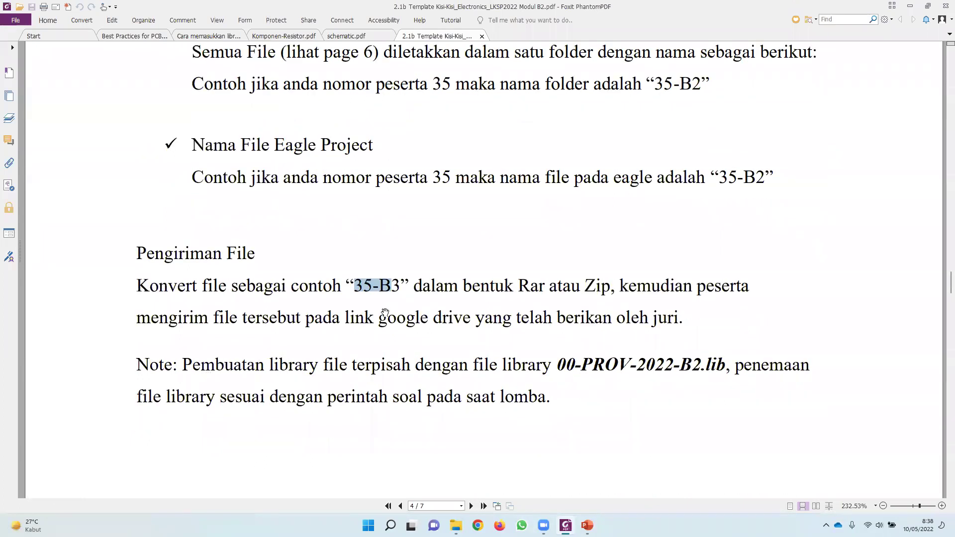
# Review the document's contents list on page 3, highlighting the library name 00-PROV-2022-B2.lib, and look through the participant rules.
pyautogui.scroll(15, 399, 301)
pyautogui.scroll(15, 402, 298)
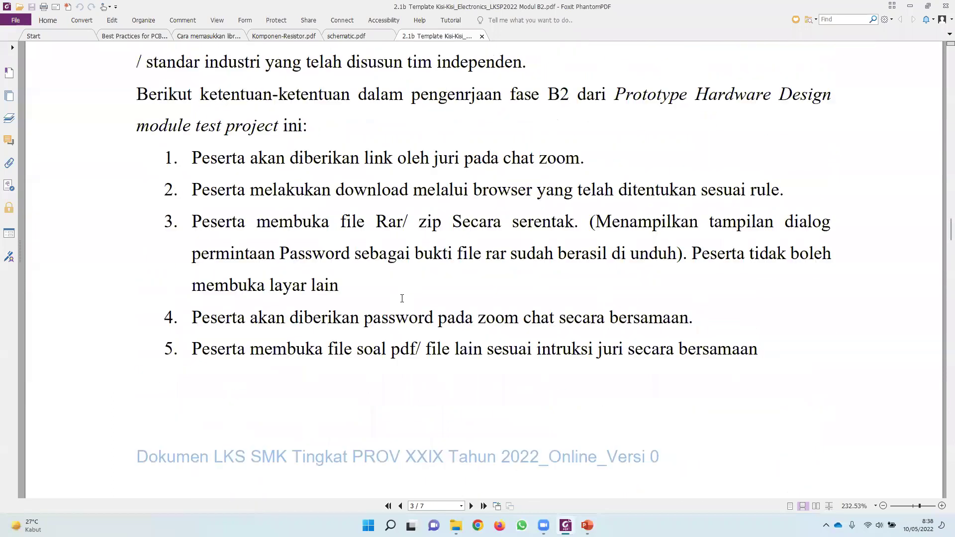
pyautogui.scroll(1, 402, 299)
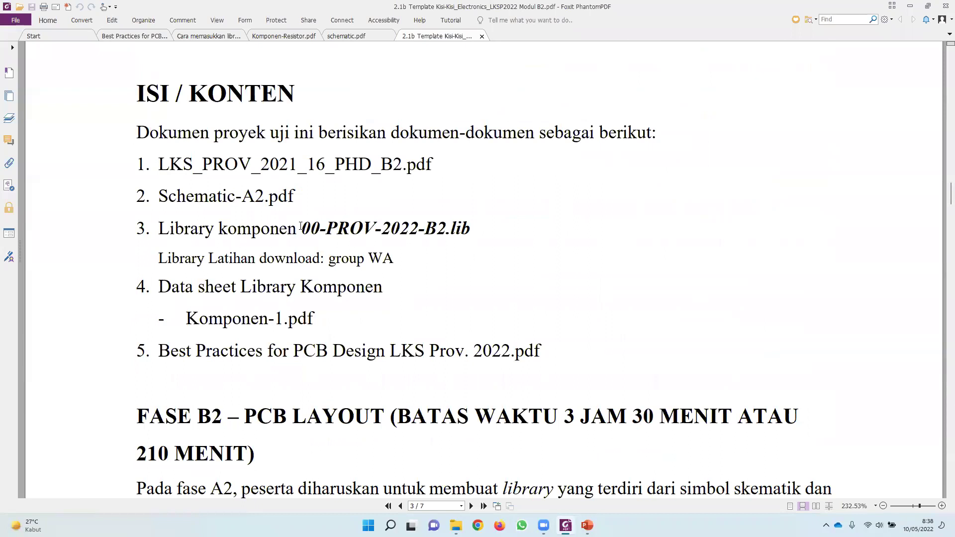
pyautogui.moveTo(301, 227); pyautogui.dragTo(478, 228)
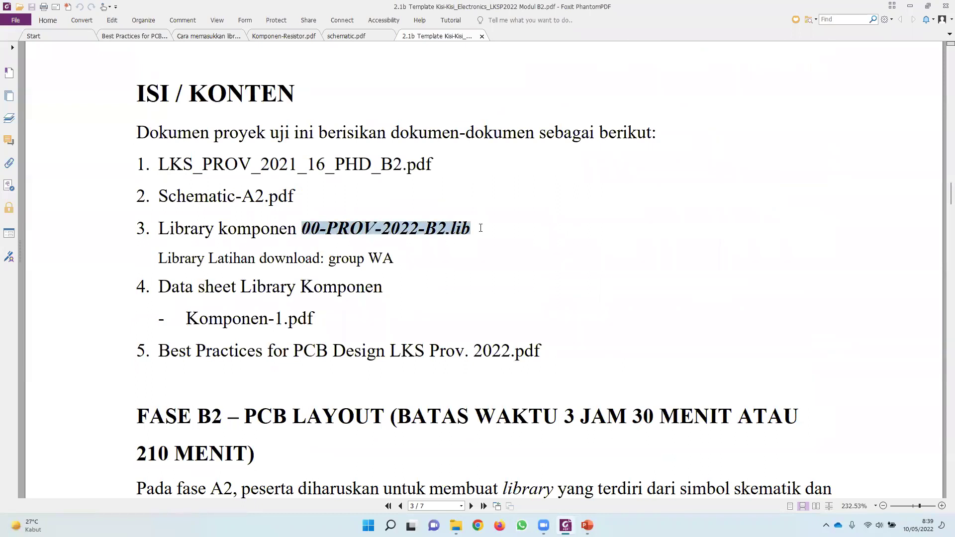
pyautogui.scroll(-15, 590, 277)
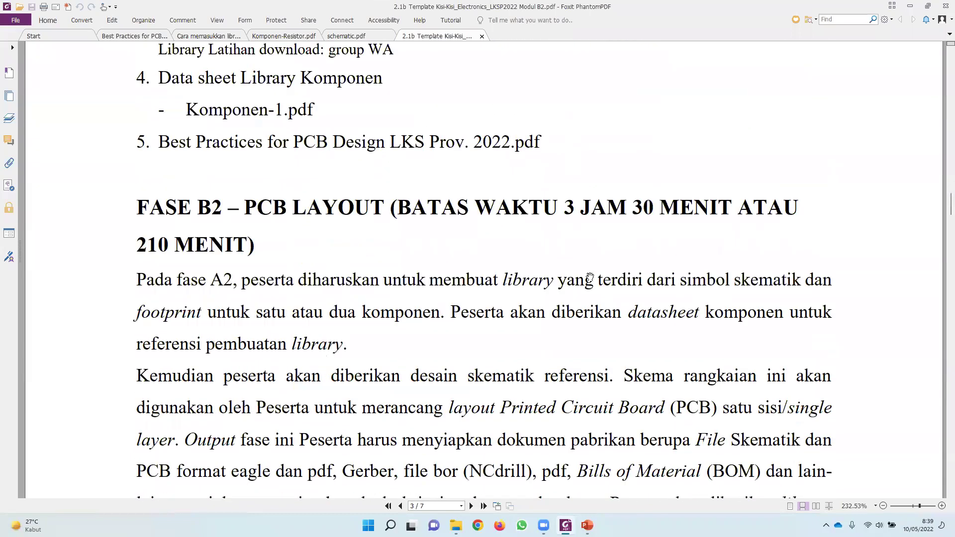
pyautogui.scroll(-20, 591, 273)
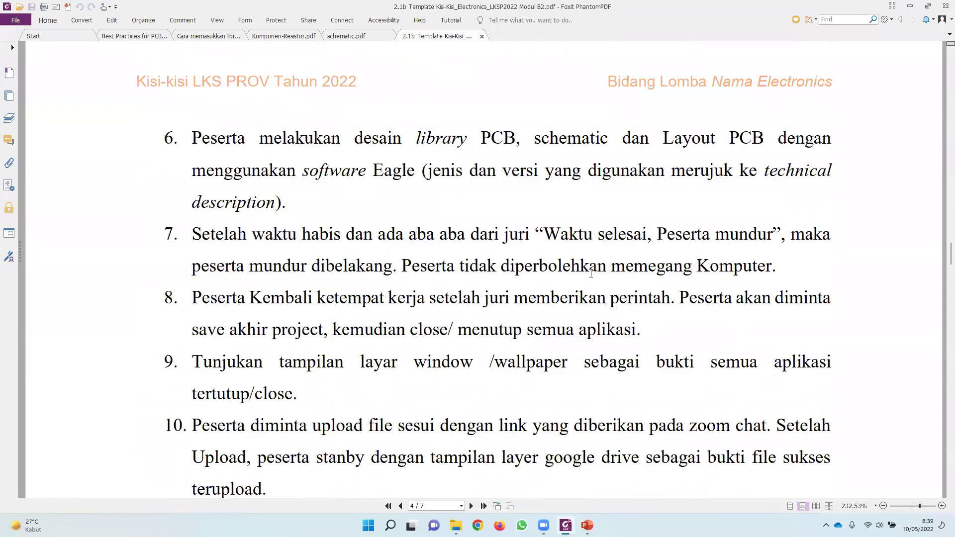
pyautogui.scroll(-3, 591, 273)
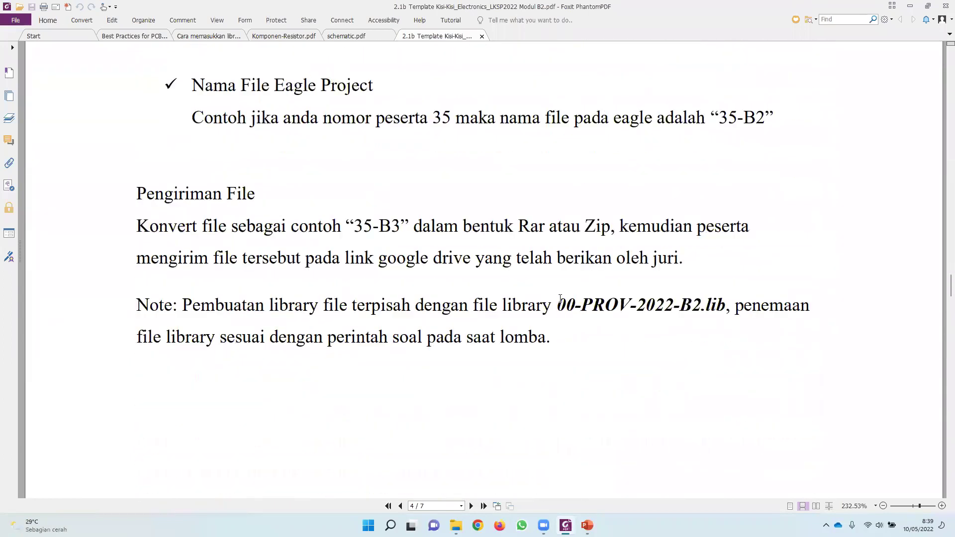
# Look through the component library and PCB layout requirements on page 5.
pyautogui.scroll(-18, 560, 299)
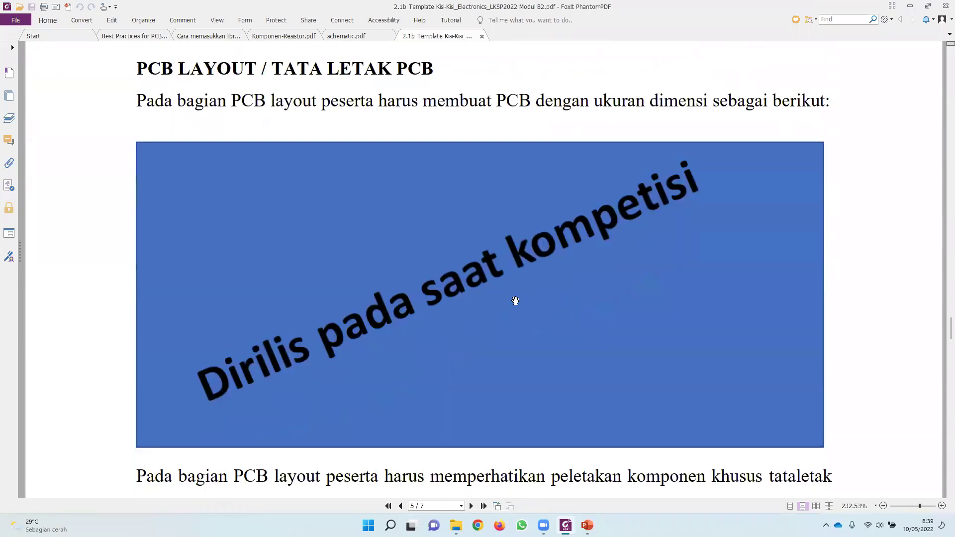
pyautogui.scroll(-3, 367, 242)
pyautogui.scroll(7, 359, 243)
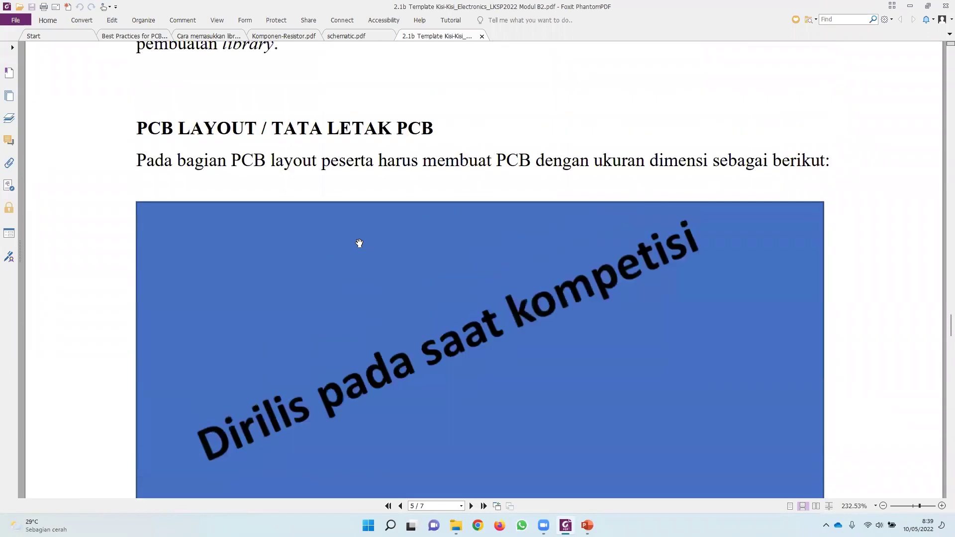
pyautogui.scroll(-7, 357, 247)
pyautogui.scroll(4, 358, 241)
pyautogui.scroll(3, 358, 240)
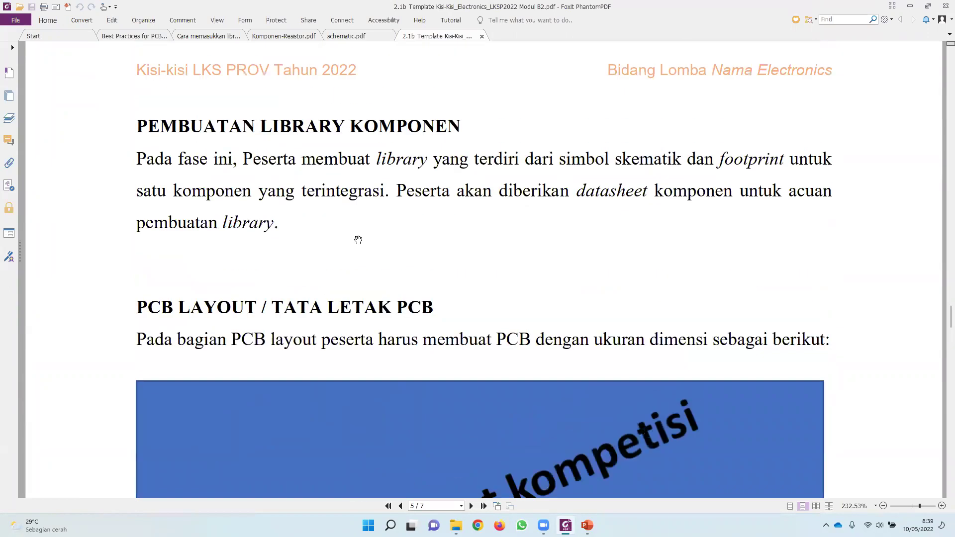
pyautogui.scroll(-8, 359, 241)
pyautogui.scroll(-12, 361, 241)
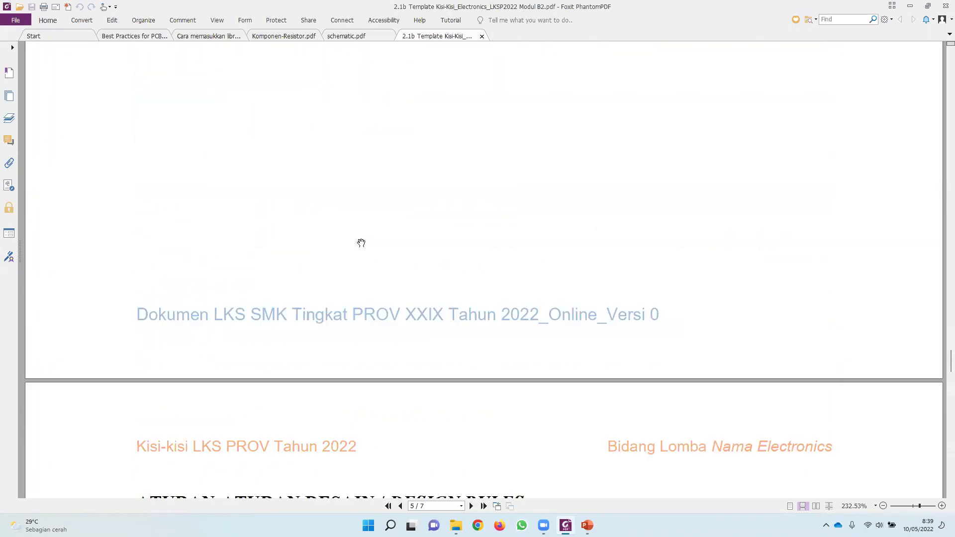
# Examine the design rules on page 6 at 150% zoom, highlighting the Pad-Pad clearance entry.
pyautogui.scroll(3, 362, 240)
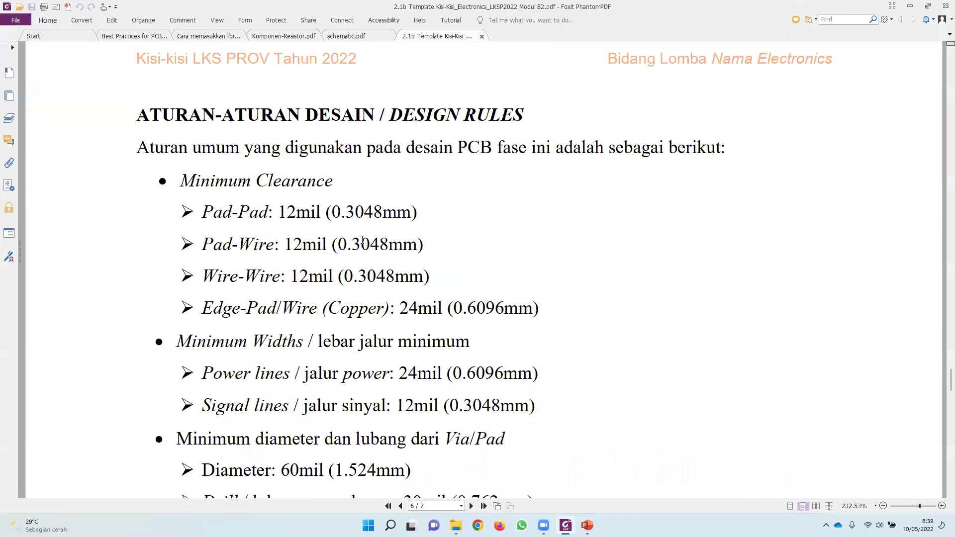
pyautogui.keyDown('ctrl'); pyautogui.scroll(-3, 362, 240); pyautogui.keyUp('ctrl')
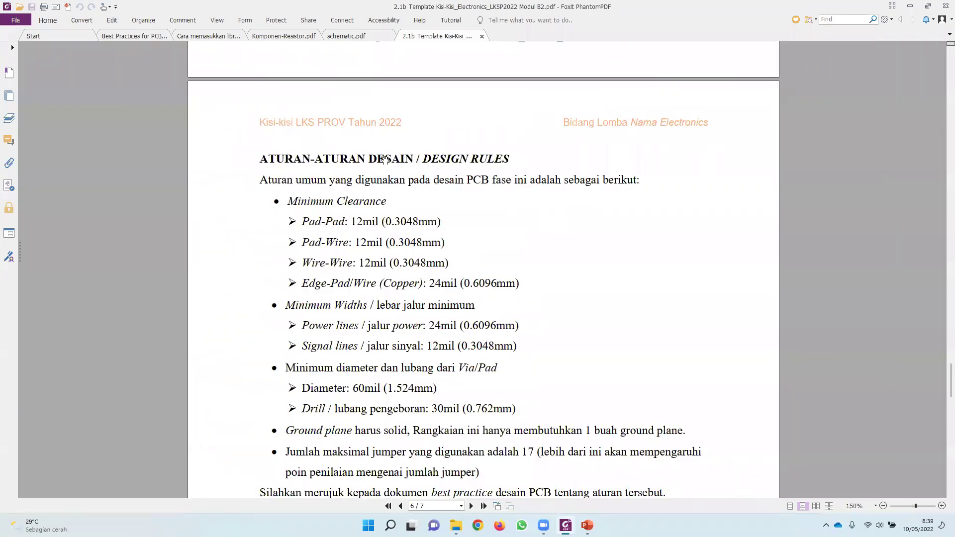
pyautogui.scroll(-3, 395, 159)
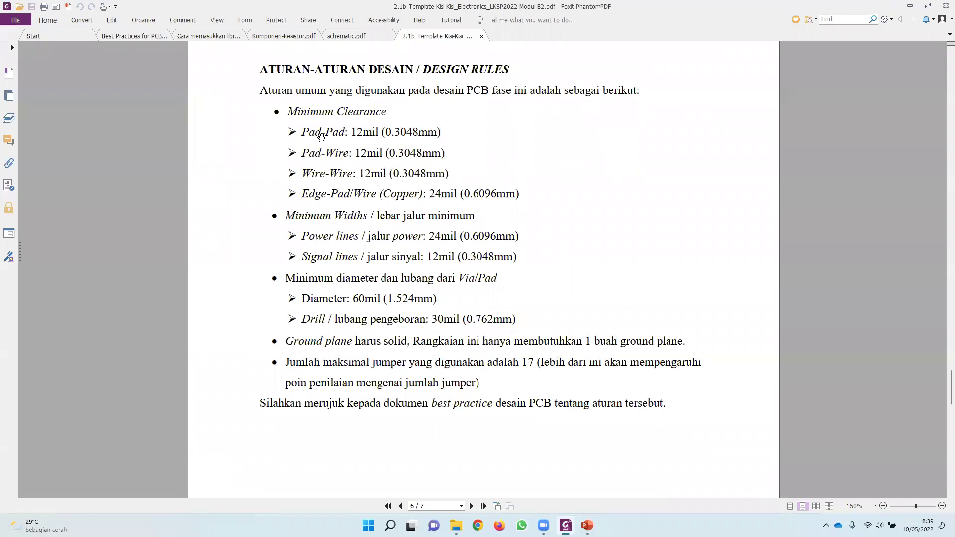
pyautogui.moveTo(303, 132); pyautogui.dragTo(345, 133)
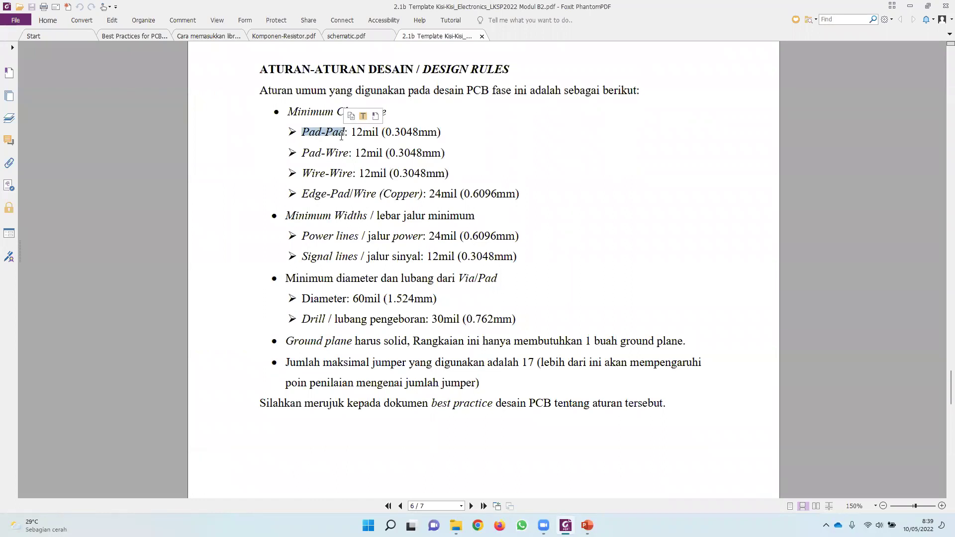
pyautogui.click(313, 155)
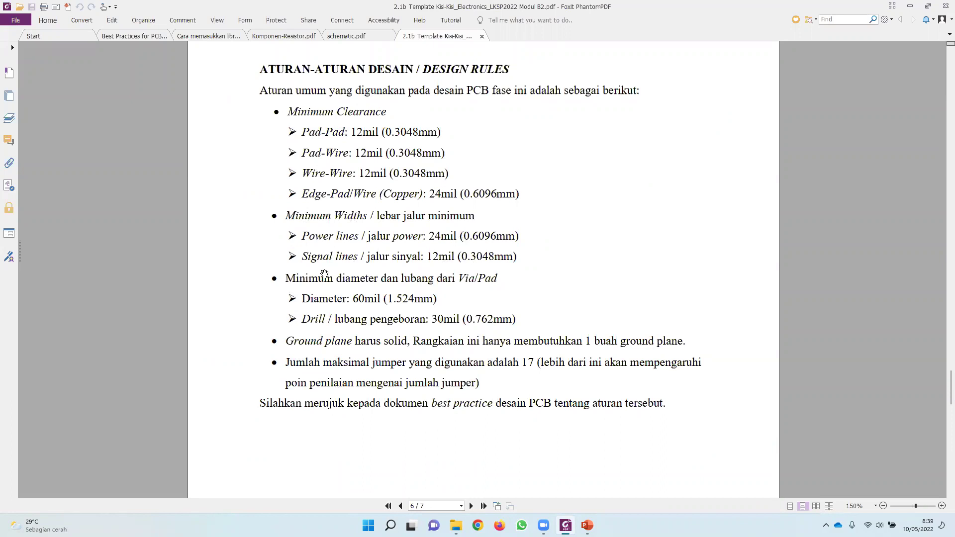
# Review the list of required output documents for phase B2 on page 7.
pyautogui.scroll(-3, 436, 209)
pyautogui.scroll(-15, 436, 209)
pyautogui.scroll(-7, 436, 209)
pyautogui.scroll(10, 436, 209)
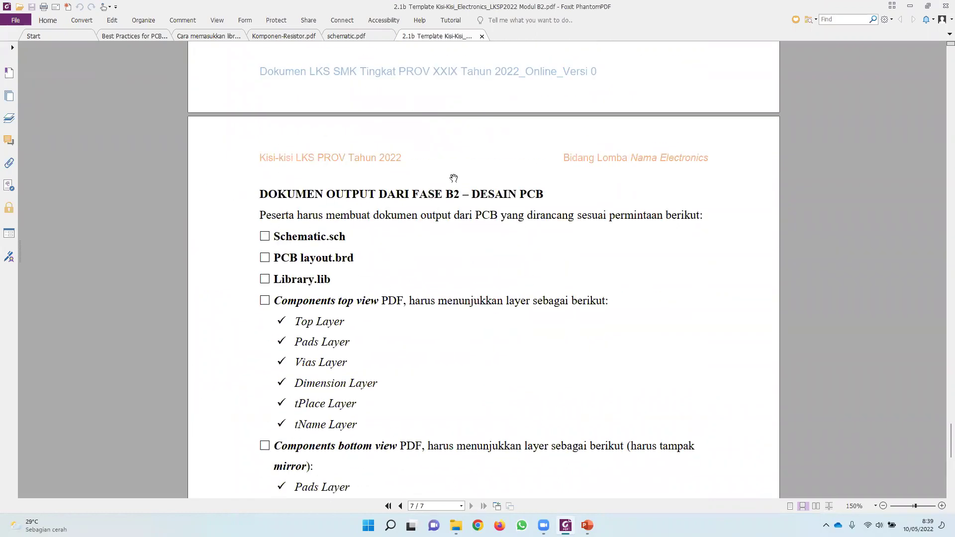
# Minimize the open windows, switch to the EAGLE Control Panel and dismiss its Sign in window.
pyautogui.click(910, 7)
pyautogui.click(894, 11)
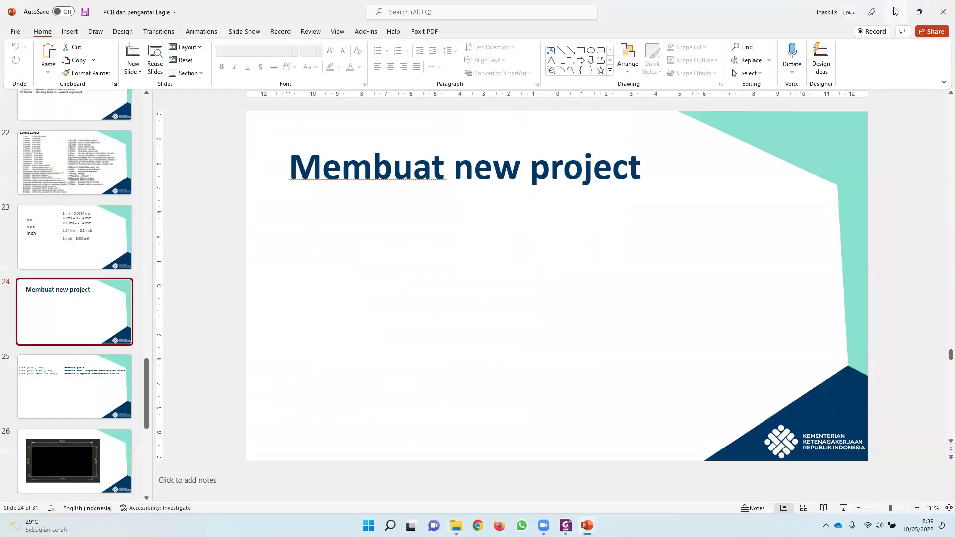
pyautogui.click(894, 11)
pyautogui.click(895, 11)
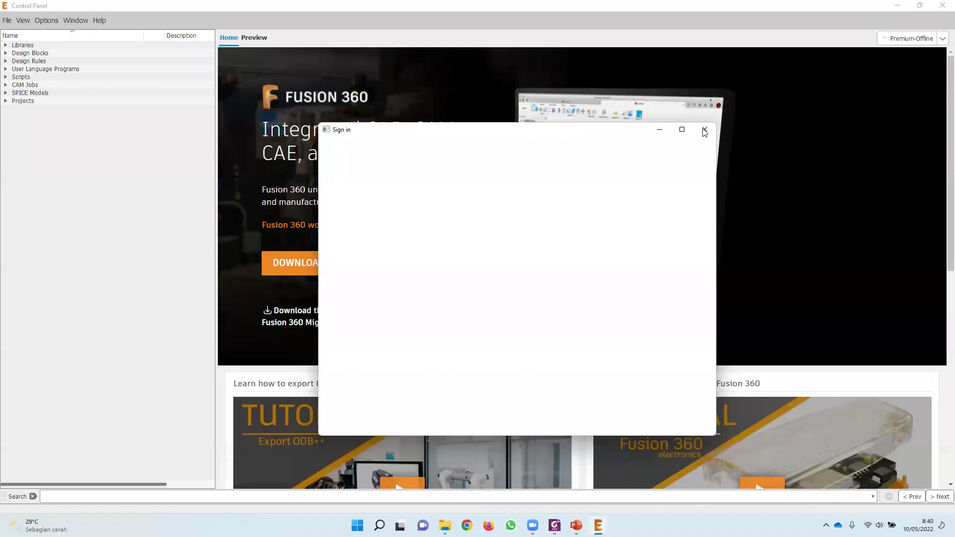
pyautogui.click(704, 130)
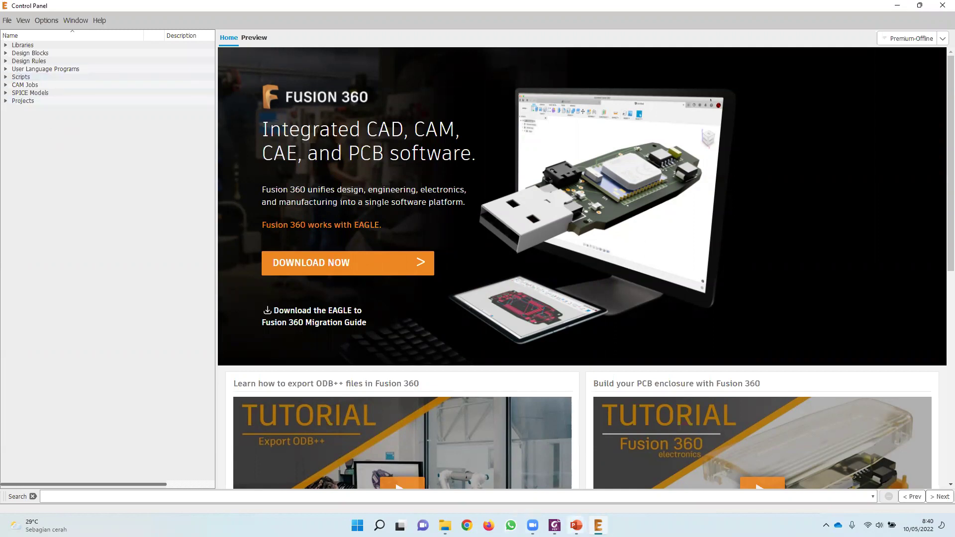
# Return to the PDF's Design Rules section on page 6 and place it side by side with the EAGLE Control Panel.
pyautogui.click(554, 525)
pyautogui.middleClick(530, 267)
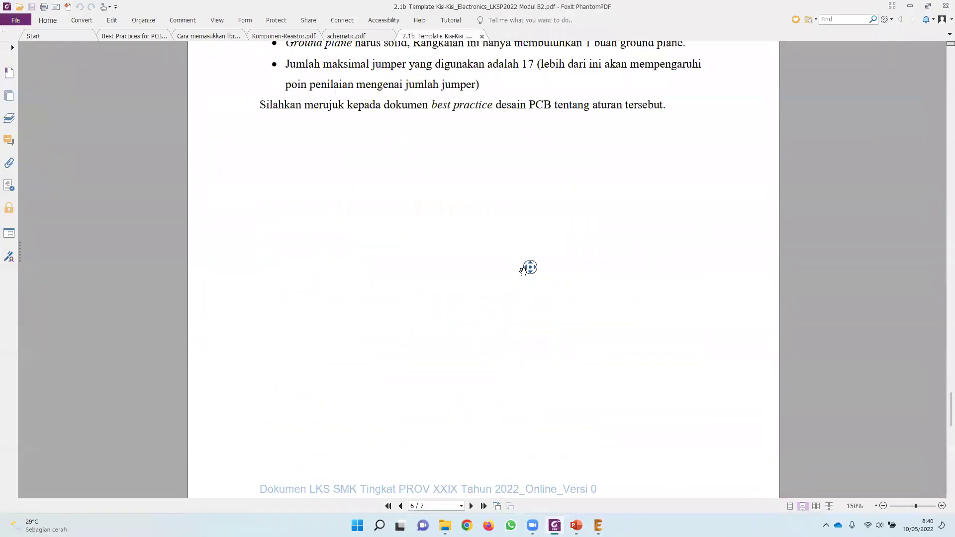
pyautogui.scroll(10, 473, 207)
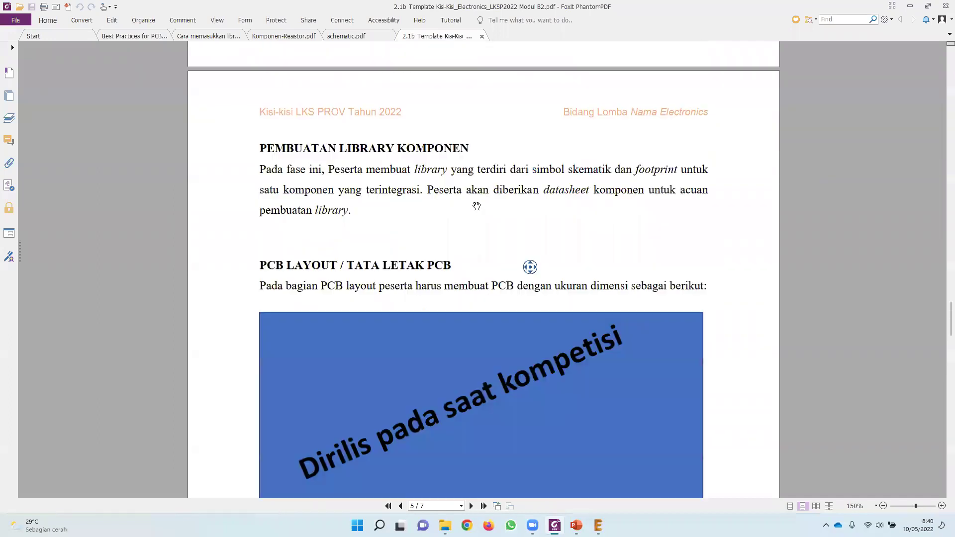
pyautogui.scroll(-7, 474, 232)
pyautogui.scroll(-10, 485, 238)
pyautogui.scroll(3, 485, 234)
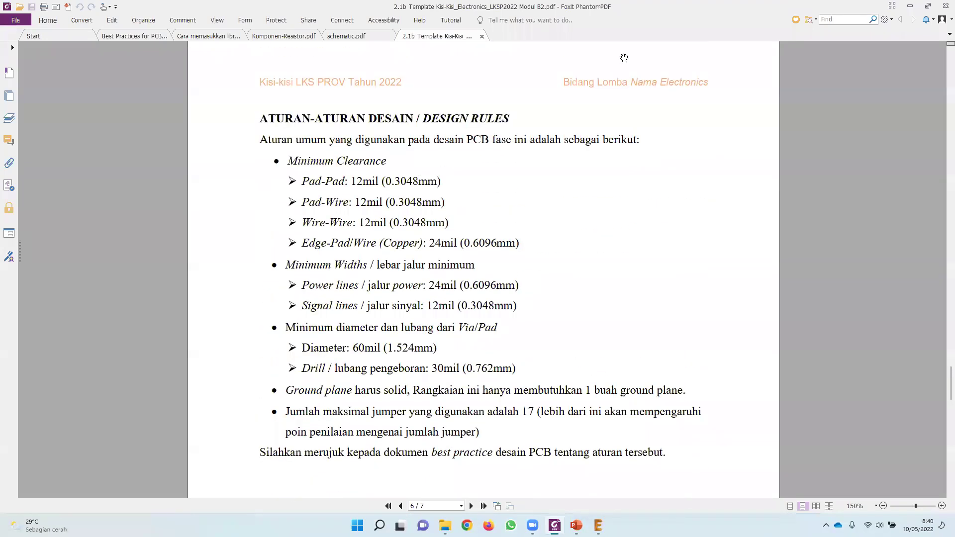
pyautogui.press('super+Right')
pyautogui.click(184, 111)
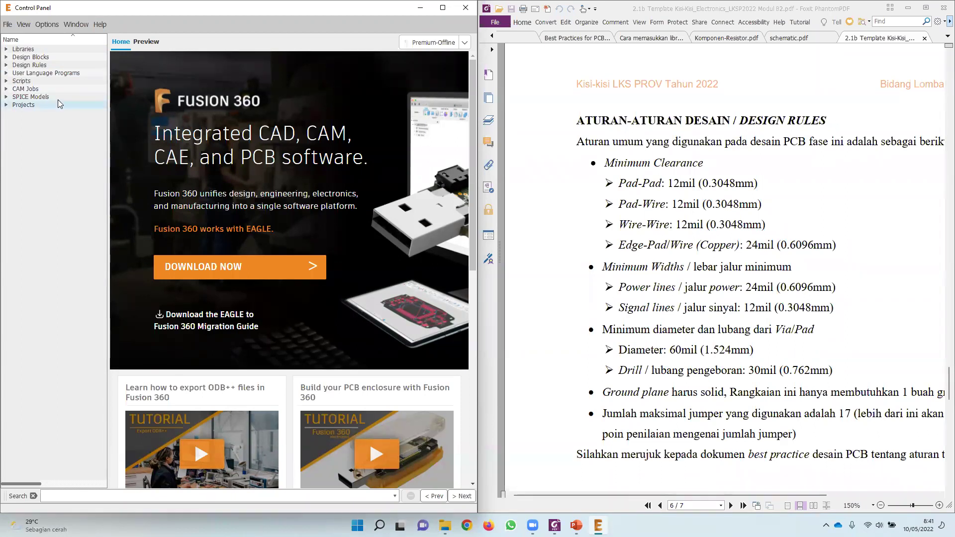
# Open default.dru from the design rules folder and reposition its dialog beside the PDF requirements.
pyautogui.click(7, 67)
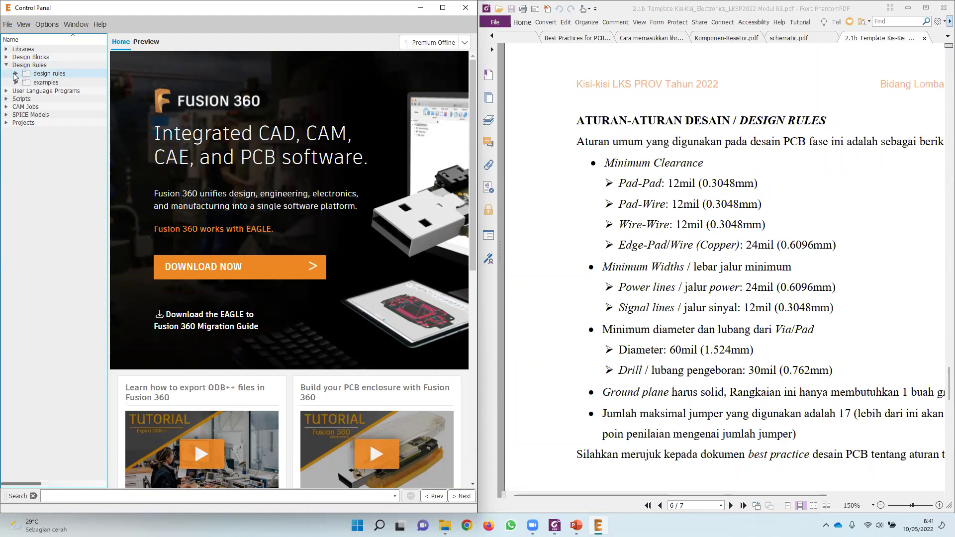
pyautogui.click(15, 73)
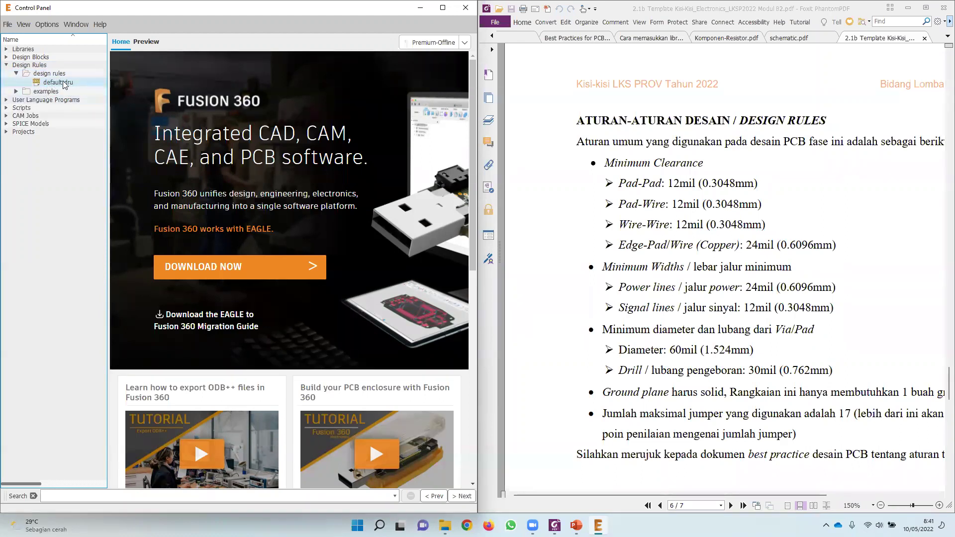
pyautogui.click(48, 83)
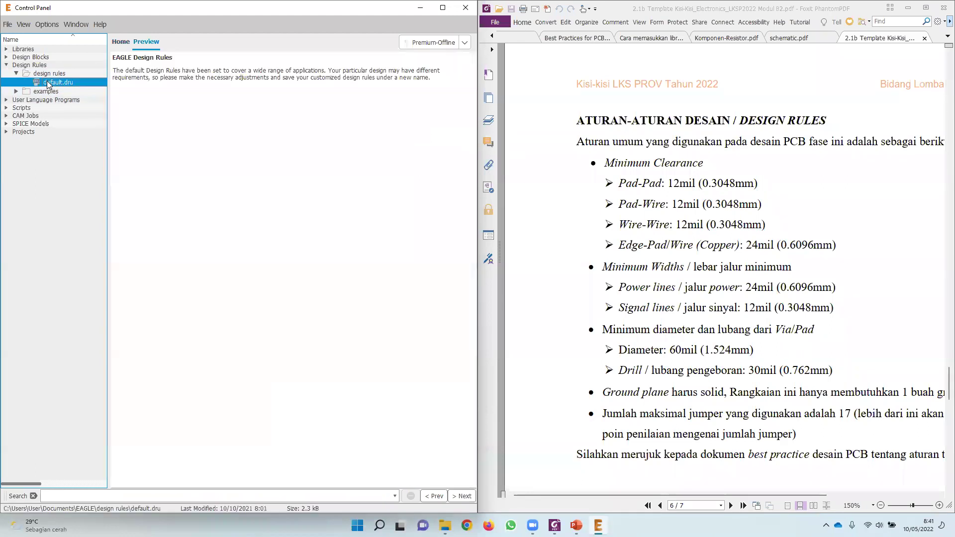
pyautogui.doubleClick(48, 84)
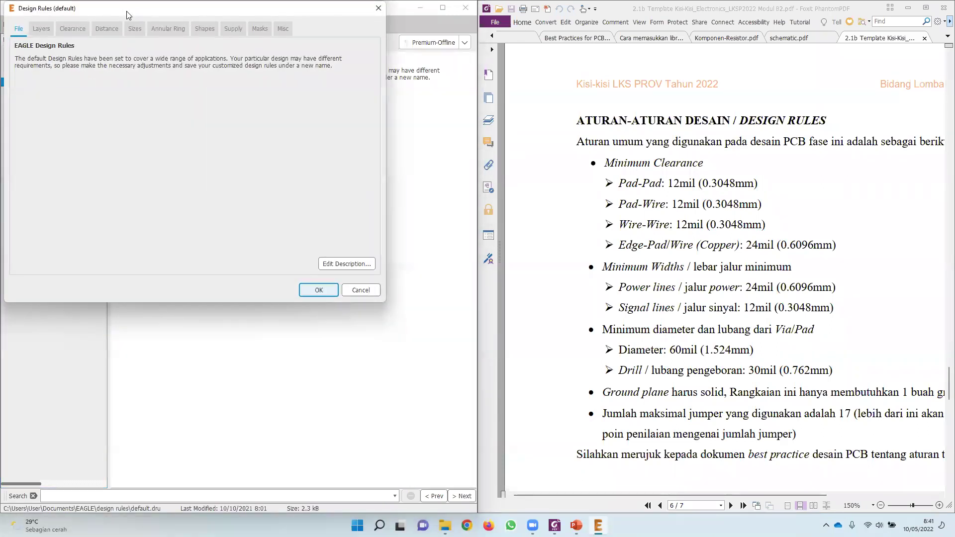
pyautogui.moveTo(135, 15); pyautogui.dragTo(213, 59)
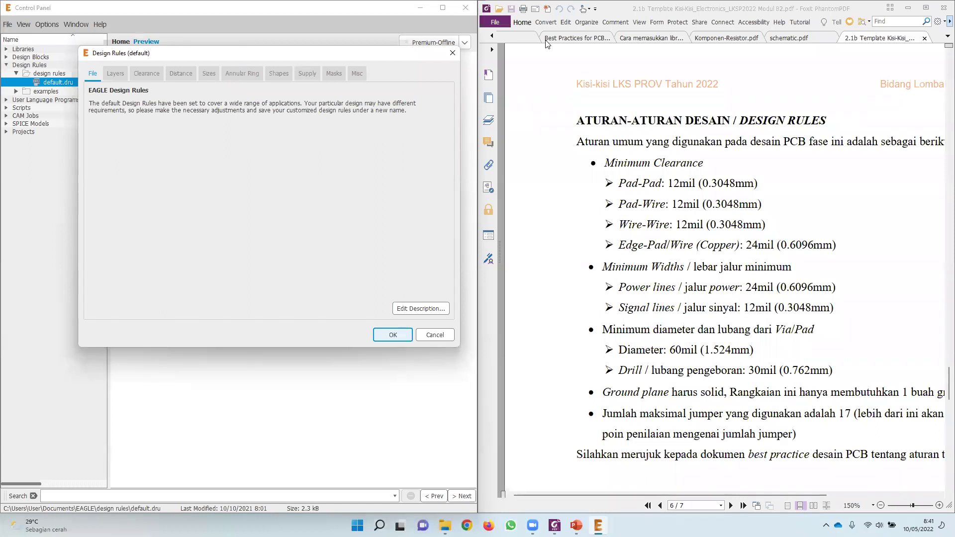
pyautogui.moveTo(665, 189)
pyautogui.mouseDown()
pyautogui.moveTo(742, 193)
pyautogui.moveTo(691, 170)
pyautogui.moveTo(656, 169)
pyautogui.mouseUp()
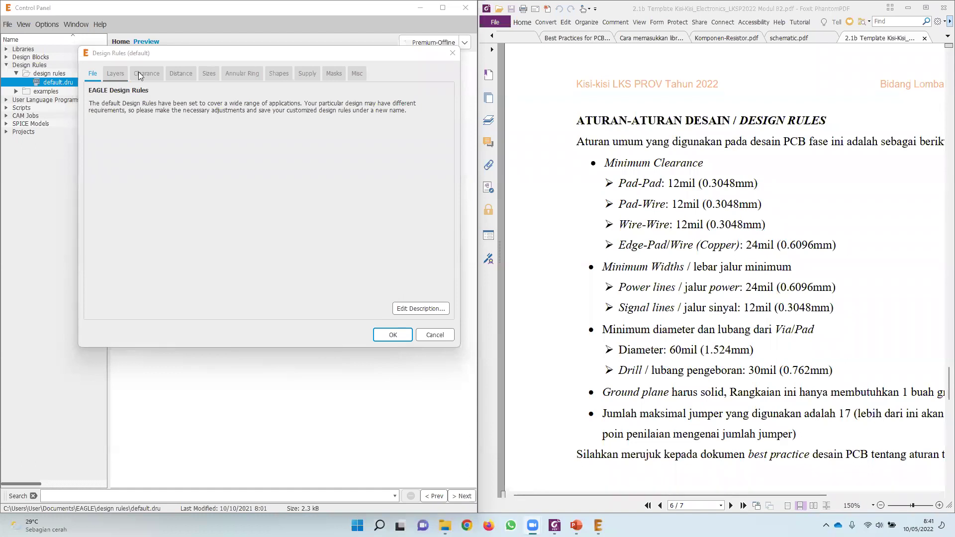
# Set the Pad-Wire clearance for different signals to 12mil and accept the design rules despite the plausibility warning.
pyautogui.click(155, 76)
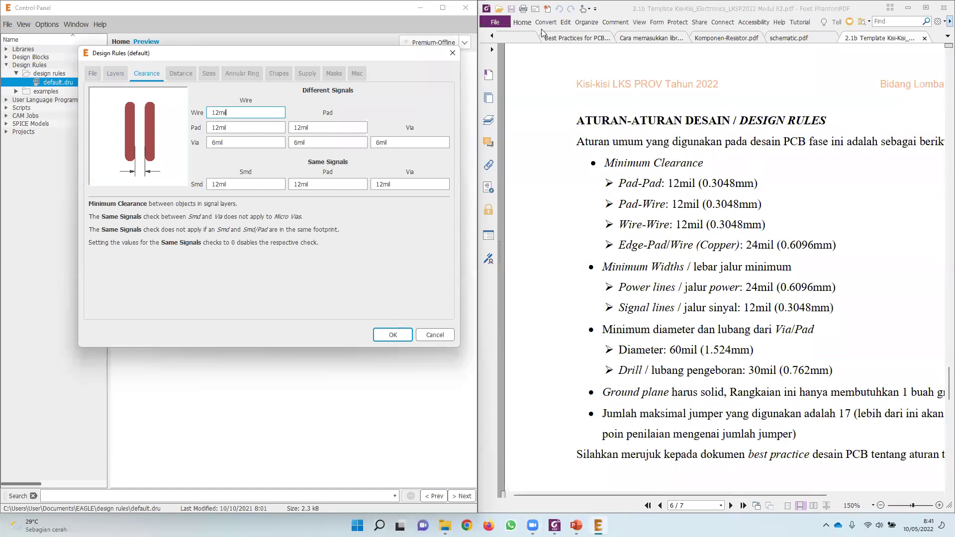
pyautogui.moveTo(724, 154); pyautogui.dragTo(696, 151)
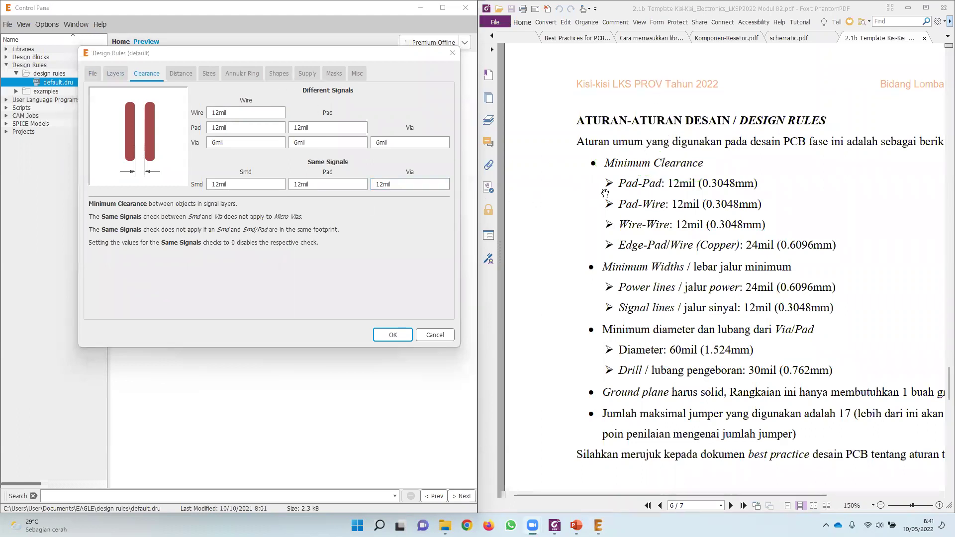
pyautogui.click(274, 127)
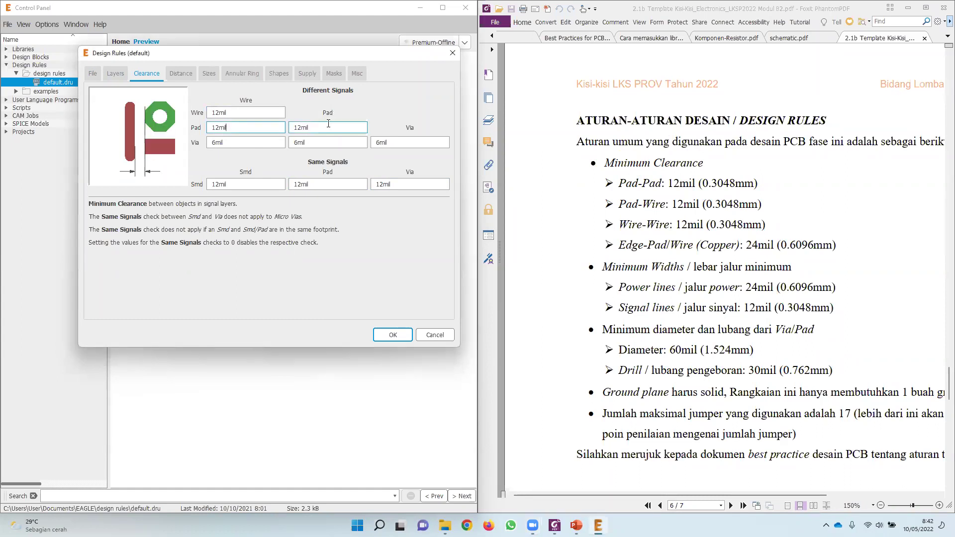
pyautogui.click(329, 126)
pyautogui.moveTo(312, 127); pyautogui.dragTo(291, 127)
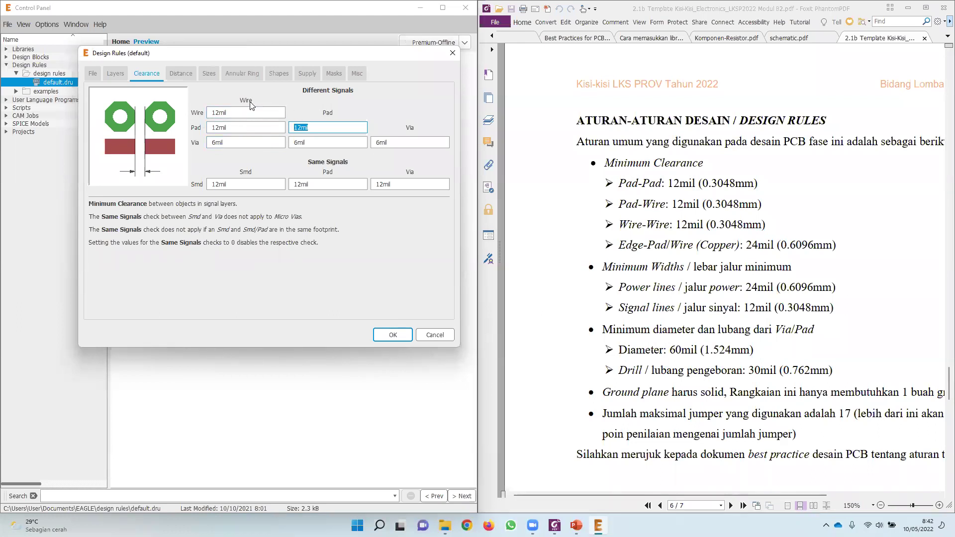
pyautogui.doubleClick(234, 128)
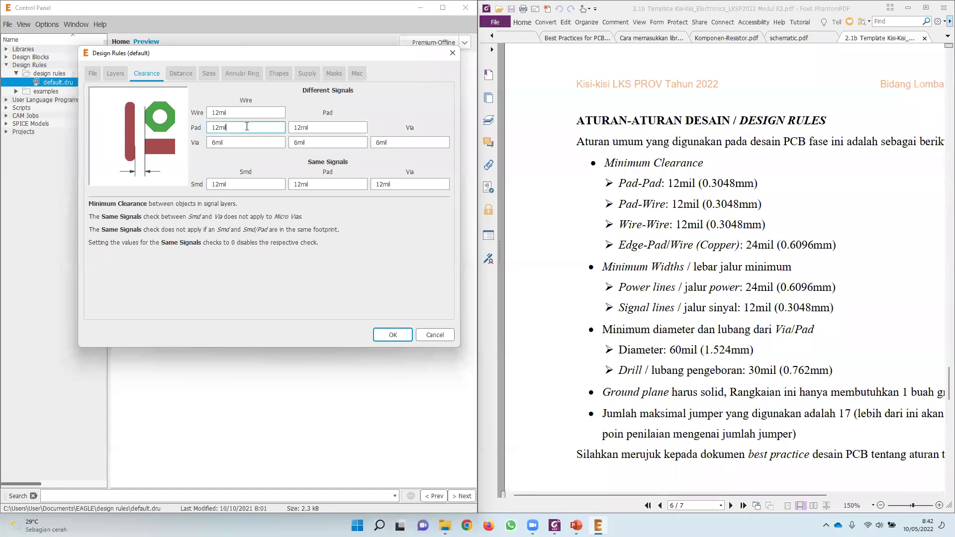
pyautogui.write('12mil')
pyautogui.press('Return')
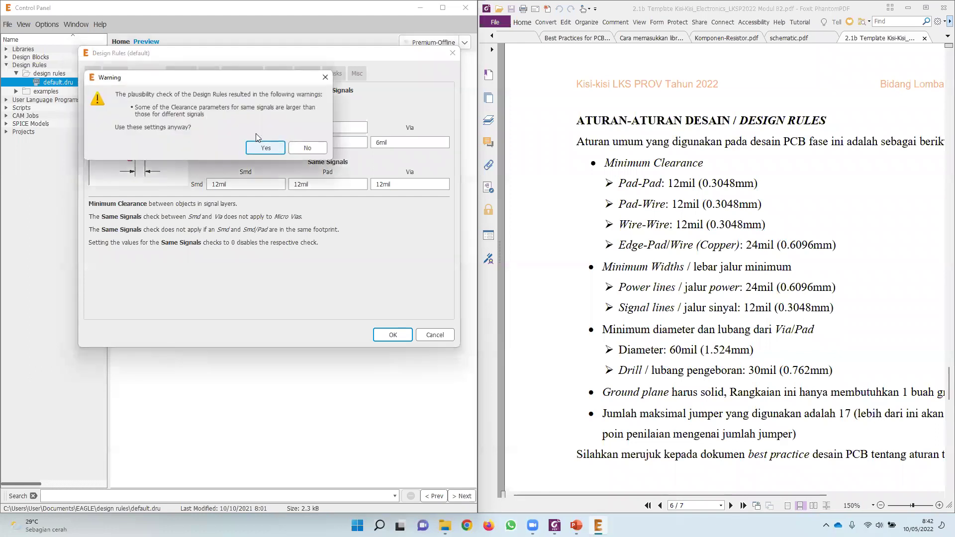
pyautogui.click(278, 151)
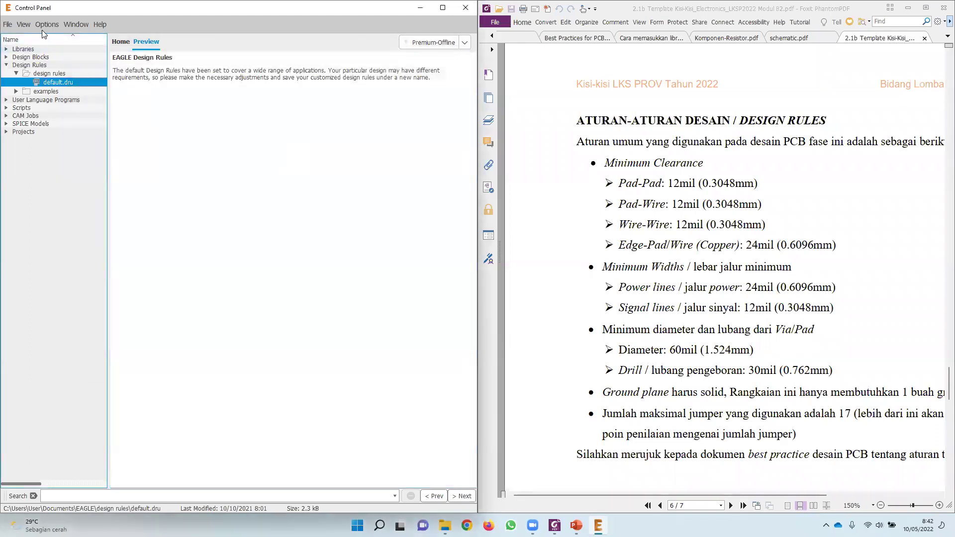
# Reopen default.dru and check its Wire-Wire clearance against the PDF requirements.
pyautogui.doubleClick(39, 83)
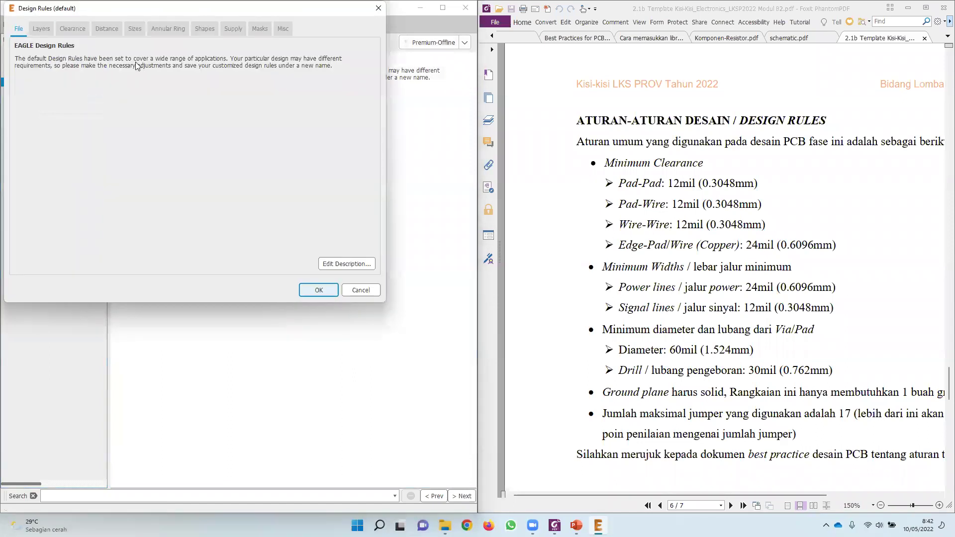
pyautogui.click(71, 29)
pyautogui.press('Tab')
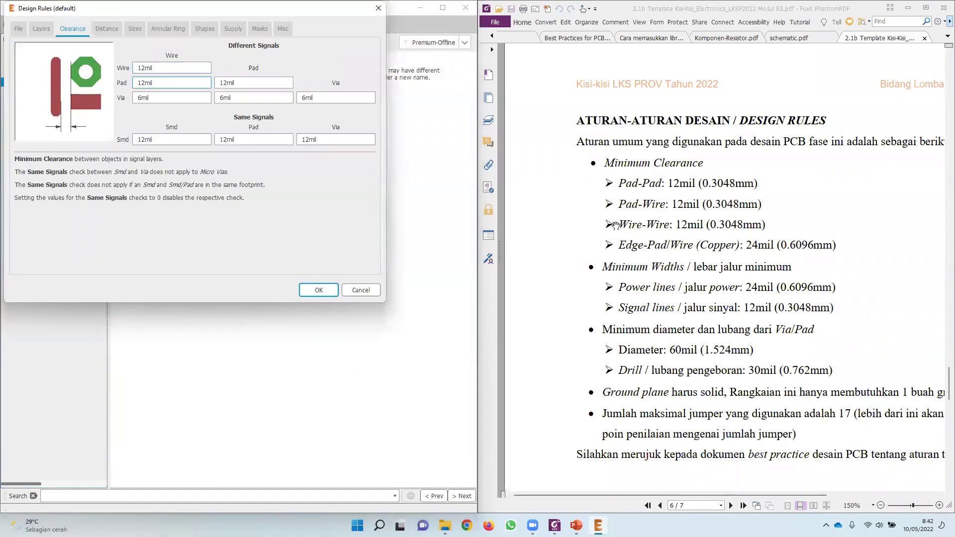
pyautogui.click(158, 67)
pyautogui.click(158, 66)
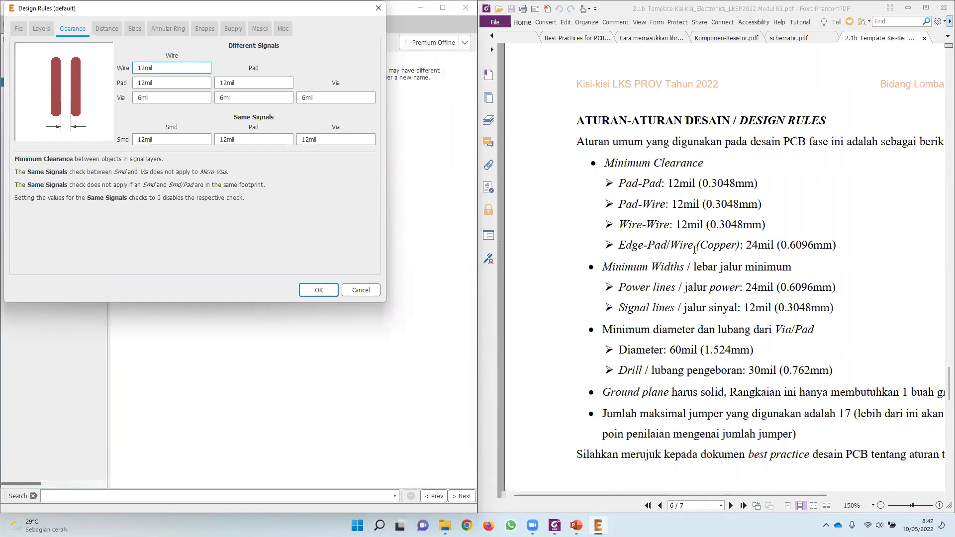
# Check the Copper/Dimension and Drill/Hole minimum distances against the PDF's edge clearance rule.
pyautogui.click(109, 30)
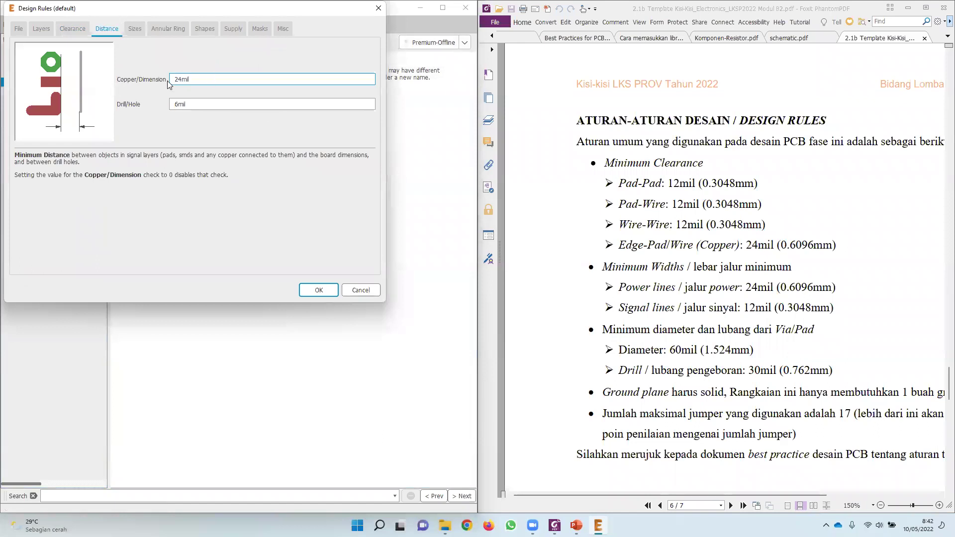
pyautogui.moveTo(222, 87); pyautogui.dragTo(156, 74)
pyautogui.click(211, 103)
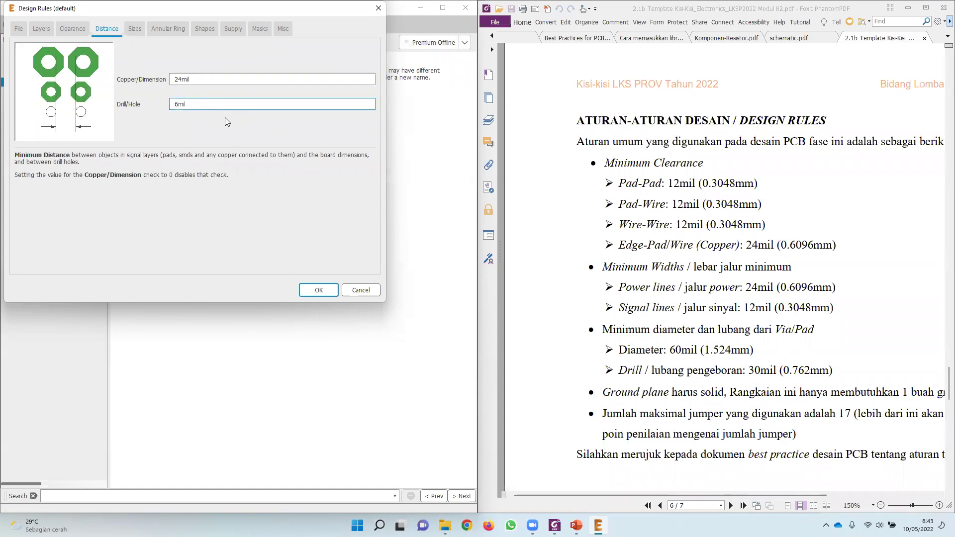
pyautogui.click(182, 78)
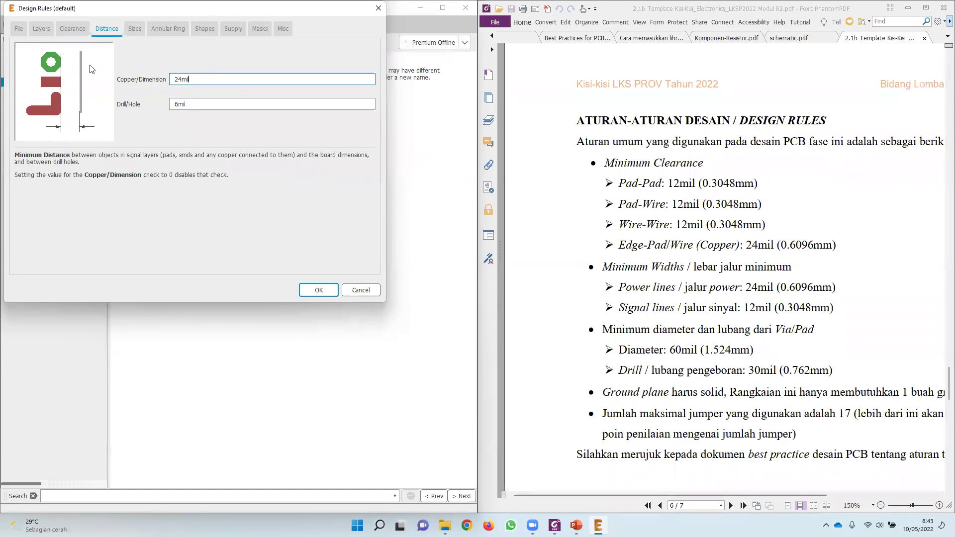
# Return to the Clearance settings and accept the design rules despite the plausibility warning.
pyautogui.click(78, 31)
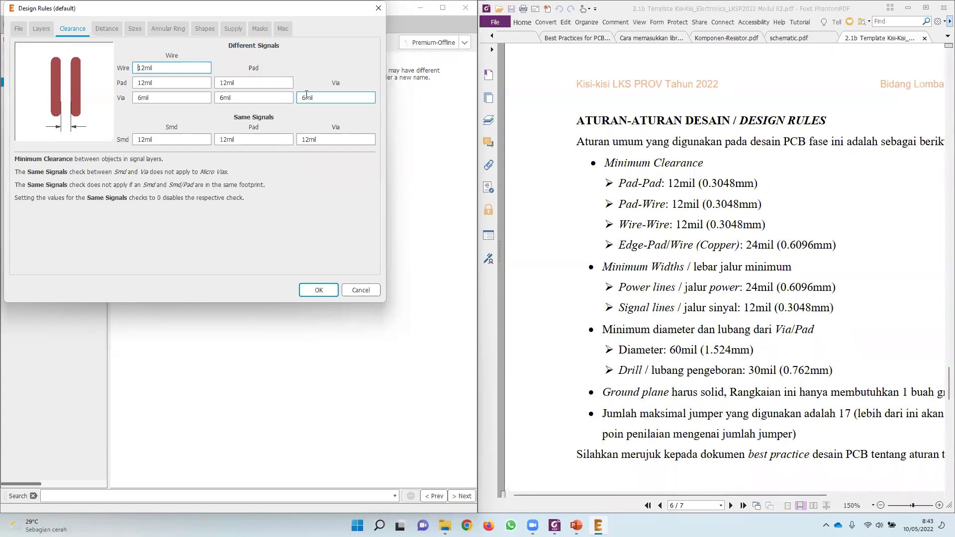
pyautogui.click(319, 290)
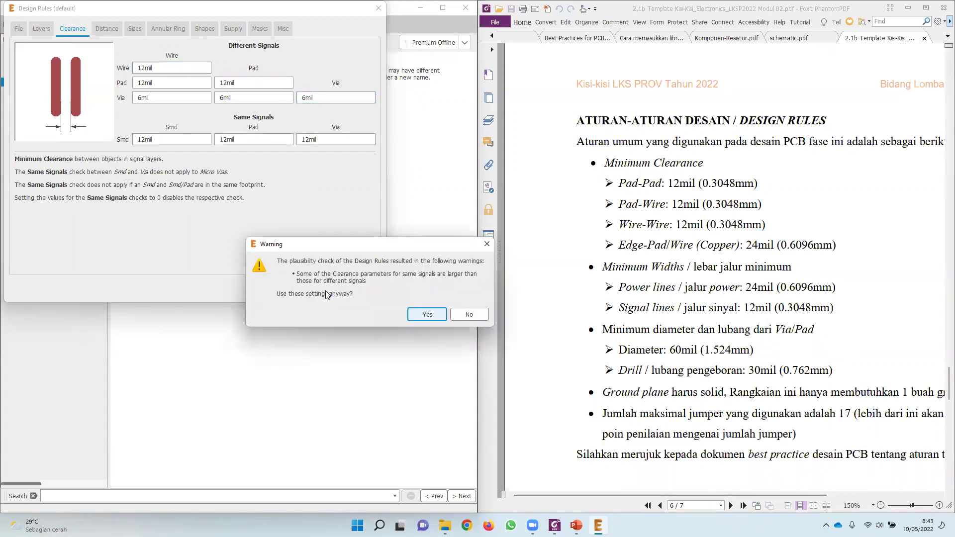
pyautogui.click(427, 315)
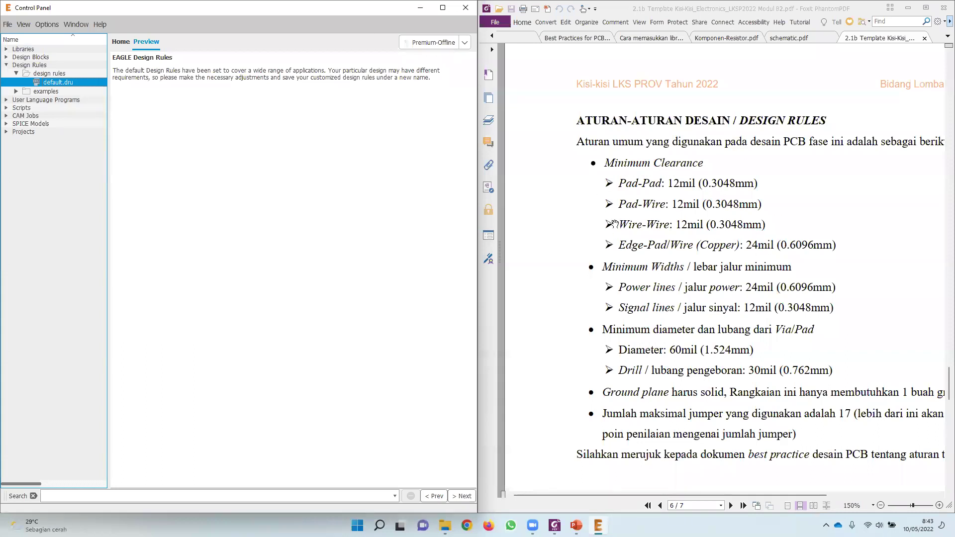
# Expand the Projects branch in the tree and maximize the Control Panel window.
pyautogui.click(6, 132)
pyautogui.click(20, 132)
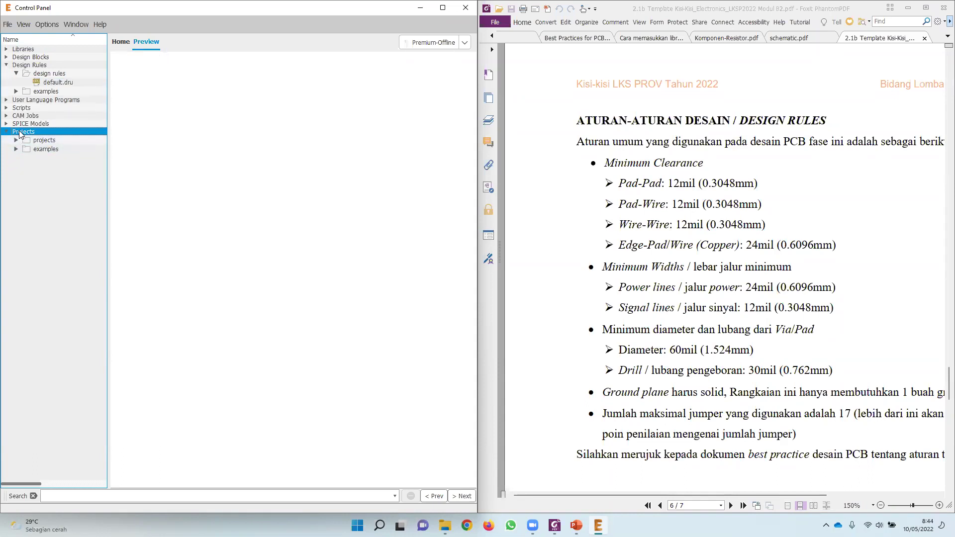
pyautogui.moveTo(450, 10); pyautogui.dragTo(476, 37)
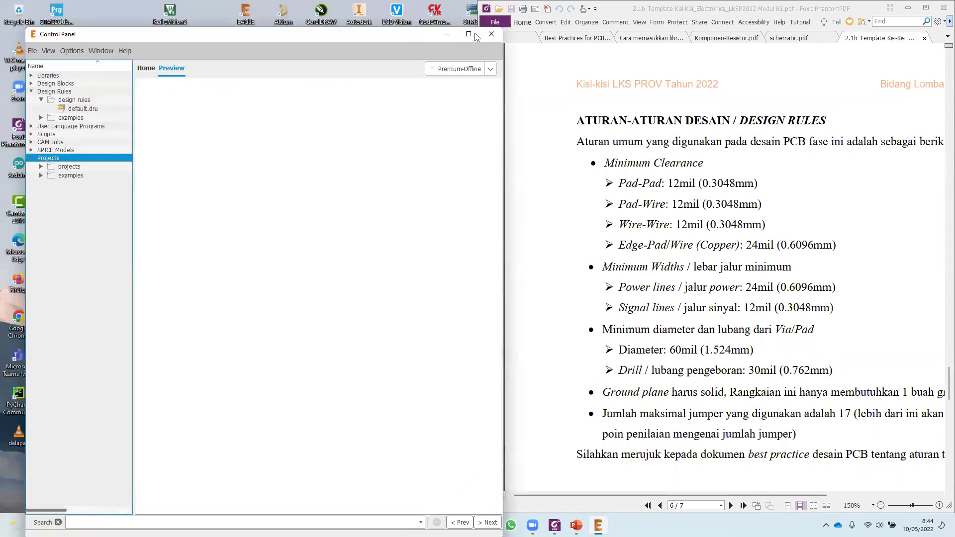
pyautogui.click(468, 34)
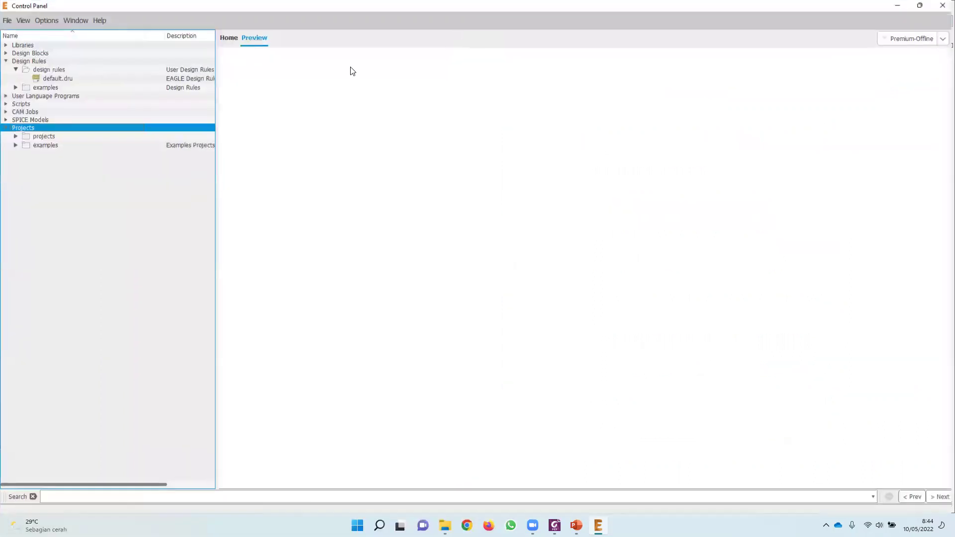
# Create a new folder named Kompetisi inside the projects folder.
pyautogui.rightClick(64, 128)
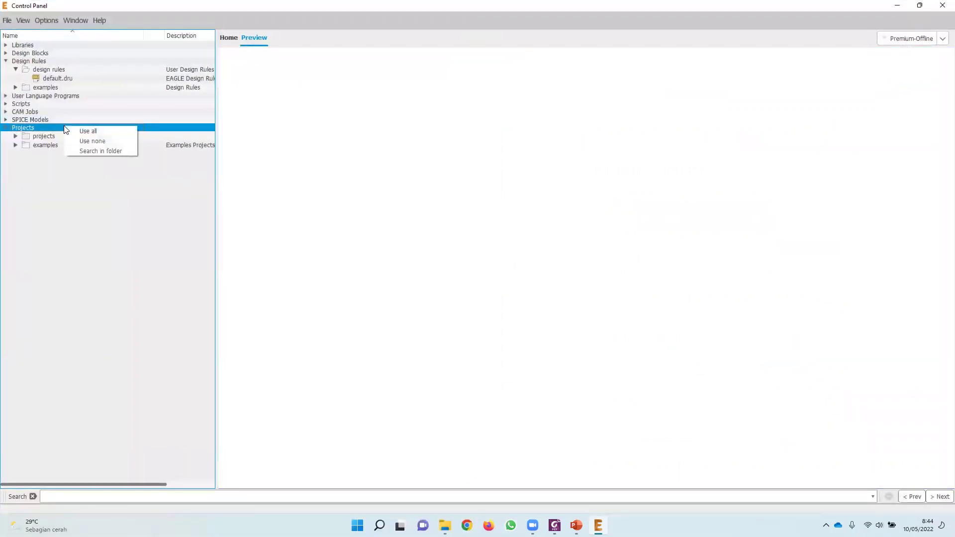
pyautogui.click(16, 136)
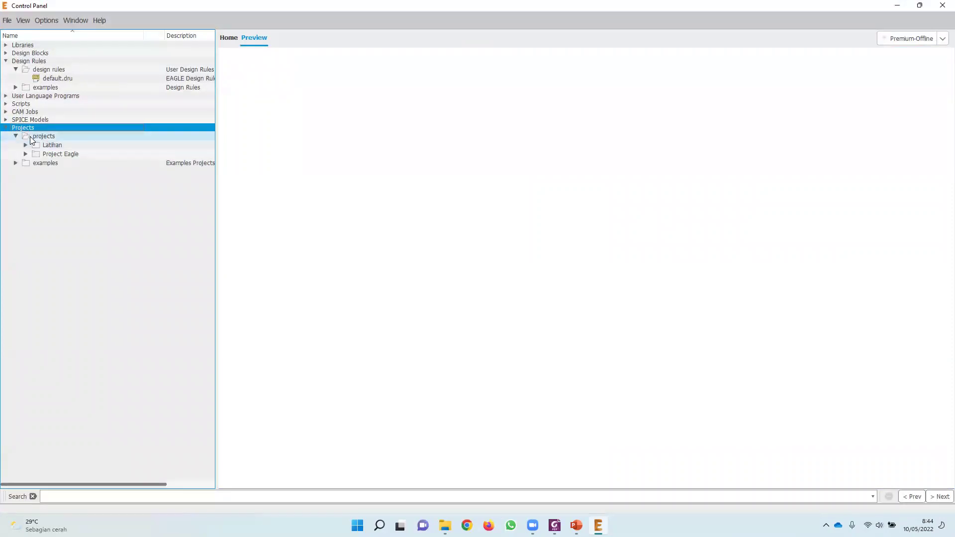
pyautogui.click(31, 138)
pyautogui.rightClick(31, 139)
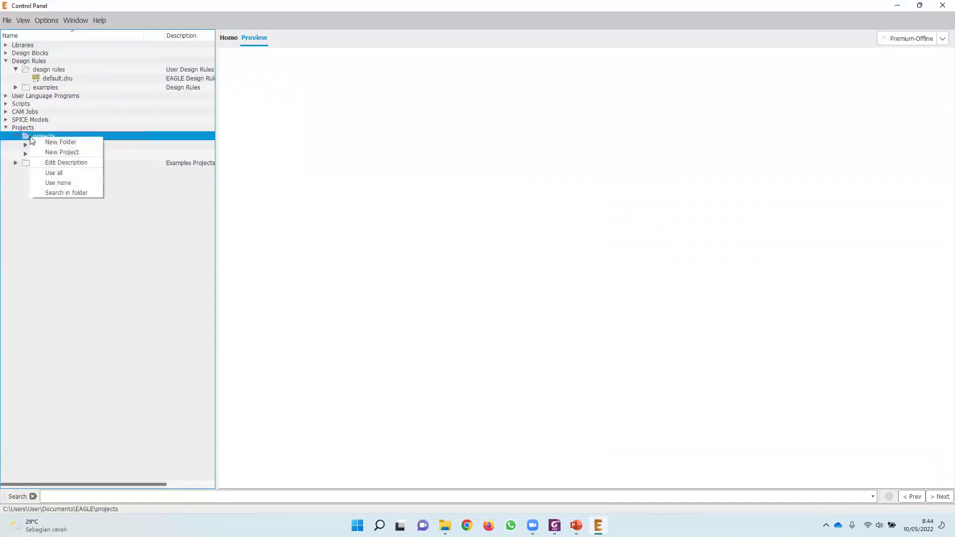
pyautogui.click(80, 140)
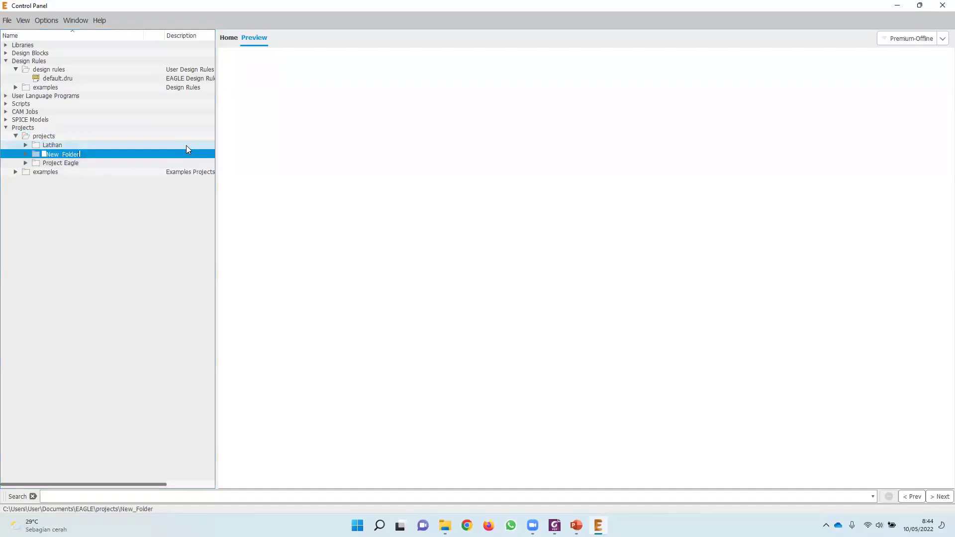
pyautogui.write('Kompetisi')
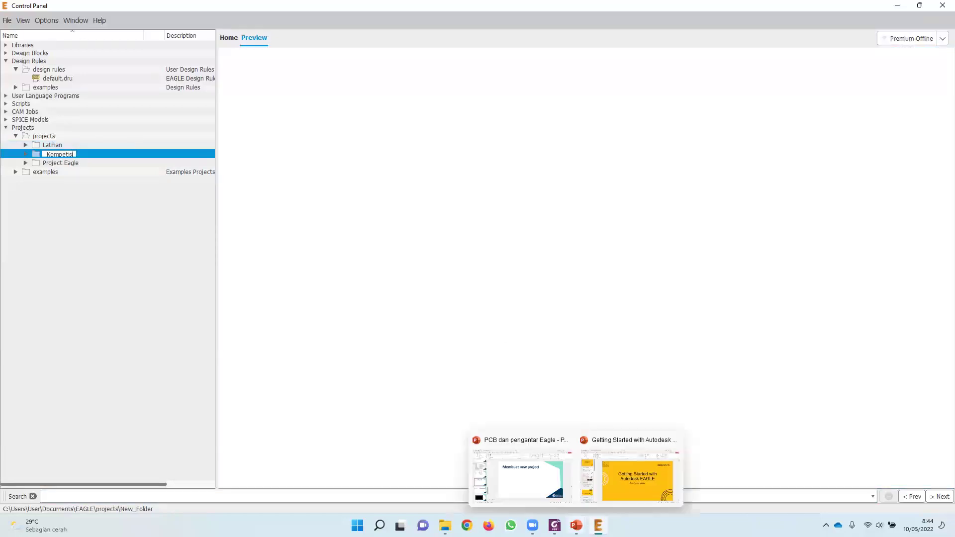
# Switch to the PDF in Foxit PhantomPDF and look up the folder and project naming rules under PENYIMPANAN FILE on page 4 at 125% zoom.
pyautogui.click(554, 525)
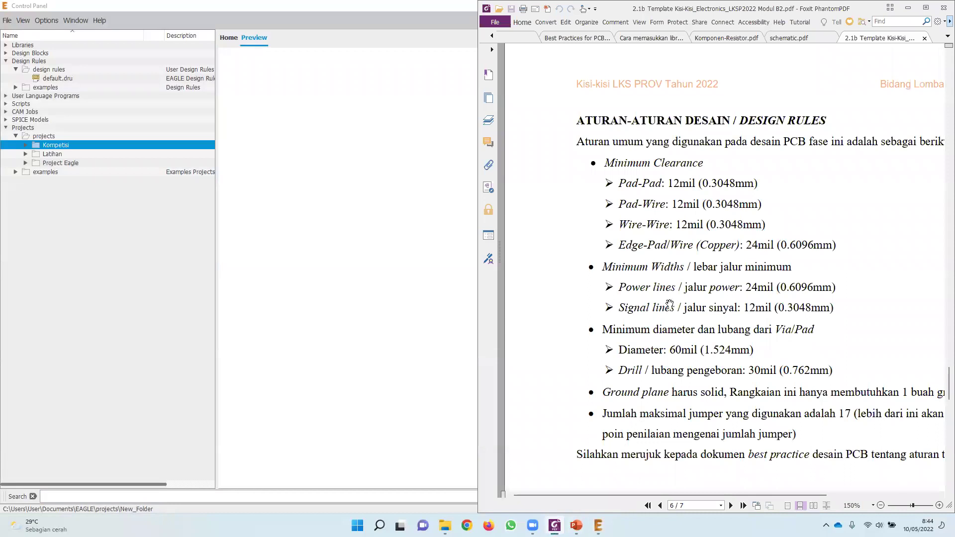
pyautogui.scroll(5, 718, 219)
pyautogui.scroll(5, 796, 259)
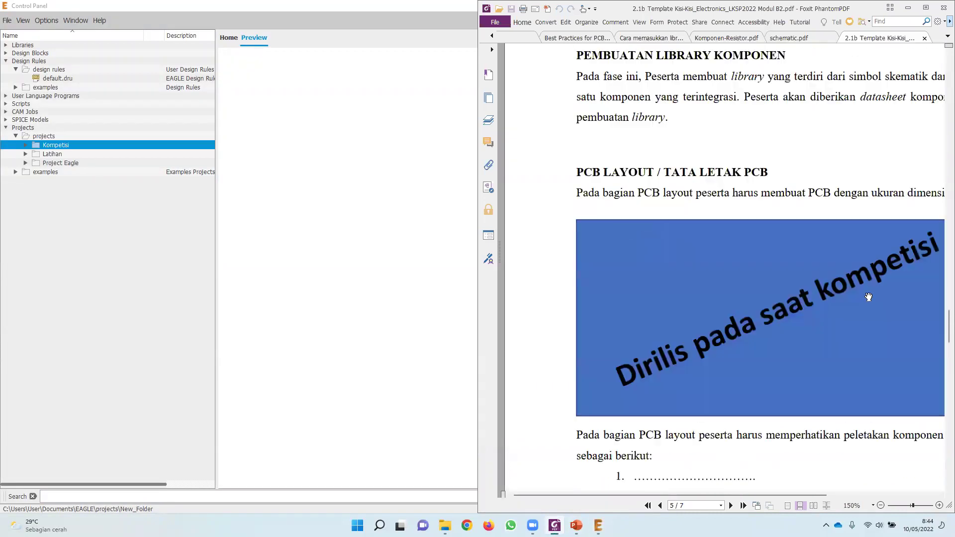
pyautogui.moveTo(948, 319); pyautogui.dragTo(941, 283)
pyautogui.keyDown('ctrl'); pyautogui.scroll(-1, 810, 247); pyautogui.keyUp('ctrl')
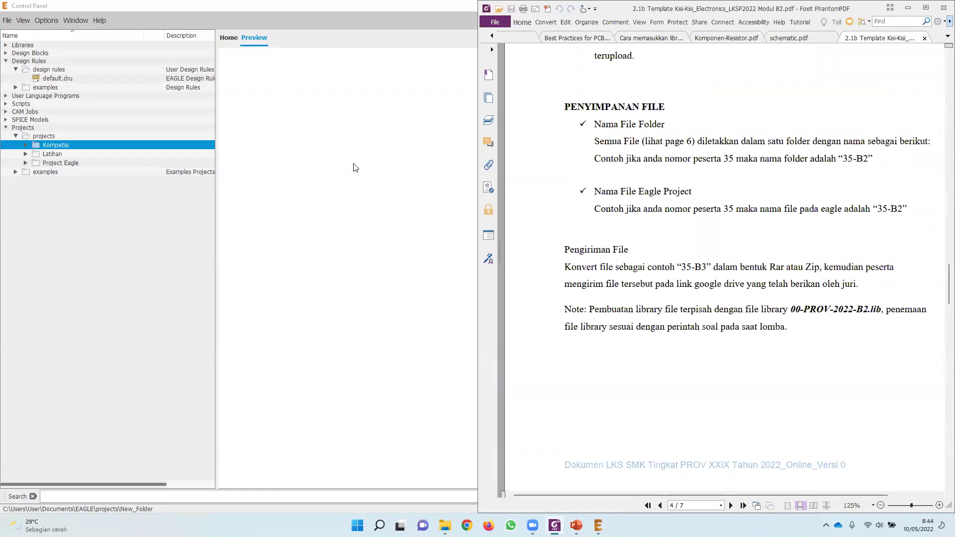
# In the EAGLE Control Panel, rename the Kompetisi folder as 25-B2.
pyautogui.rightClick(58, 146)
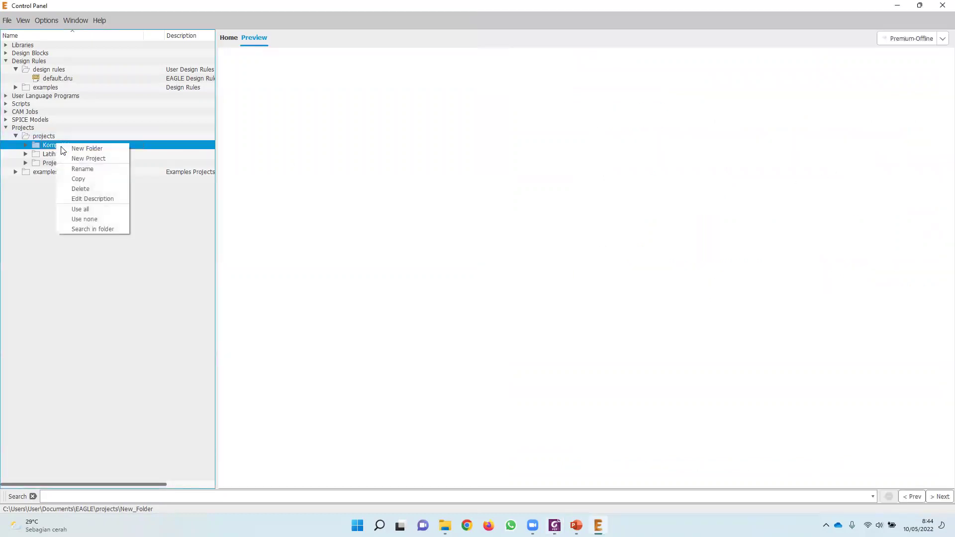
pyautogui.click(84, 169)
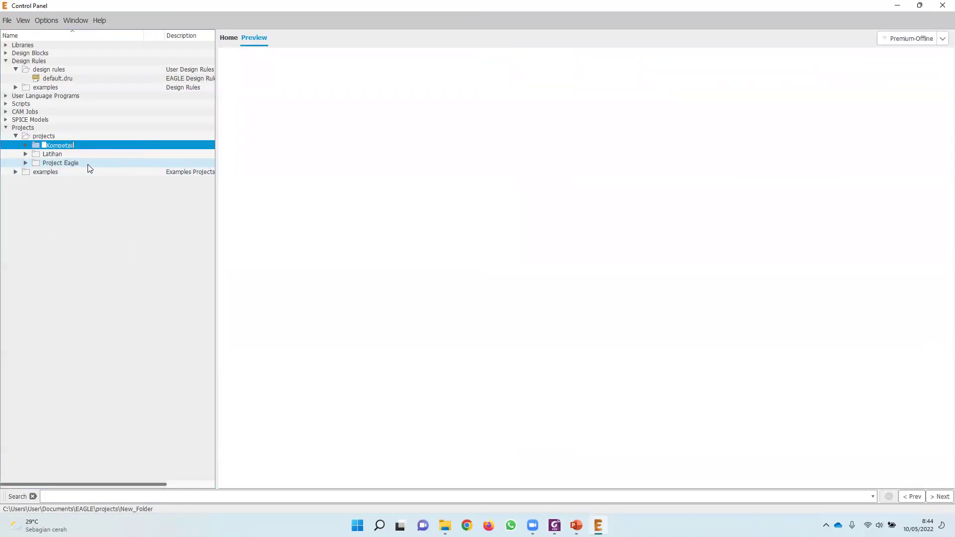
pyautogui.write('25-B2')
pyautogui.press('Return')
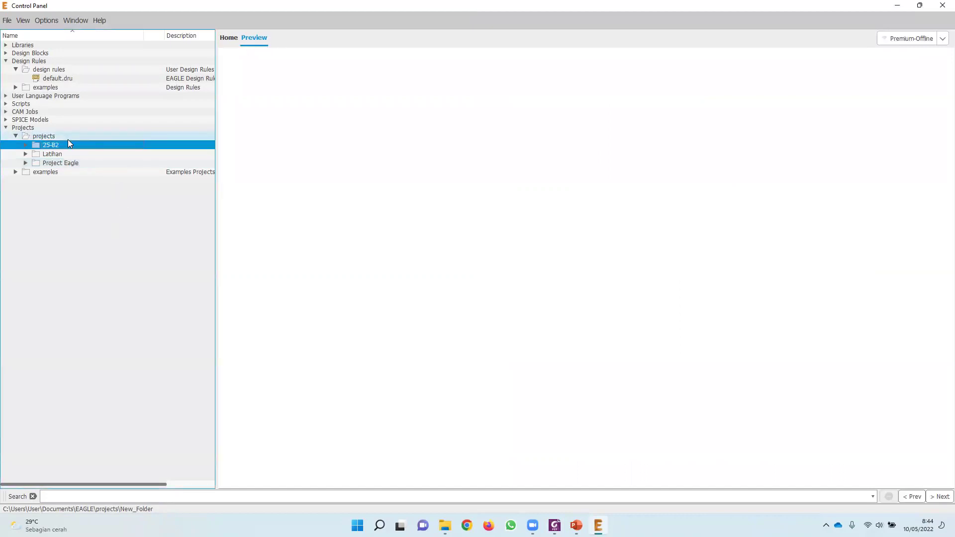
# Create a new project named 25-B2 inside the 25-B2 folder.
pyautogui.click(26, 146)
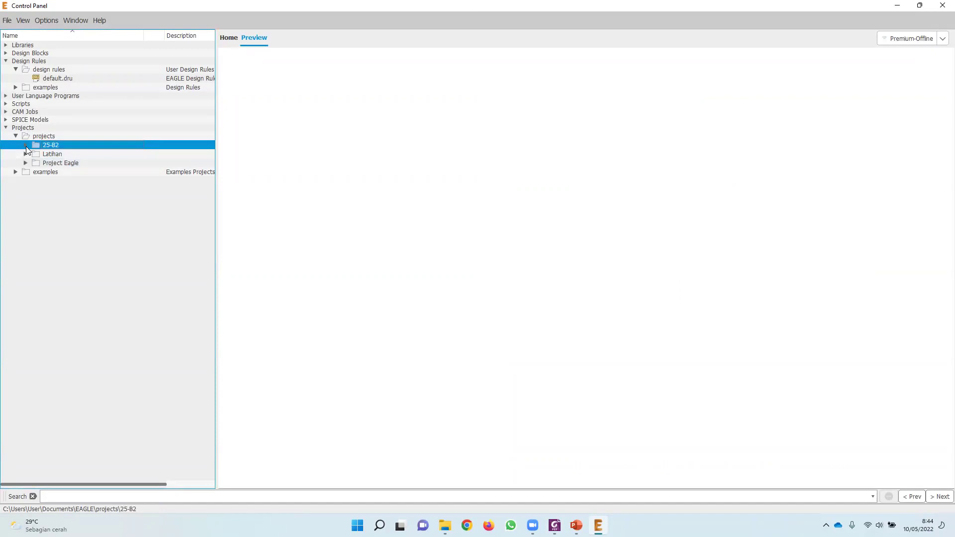
pyautogui.rightClick(68, 145)
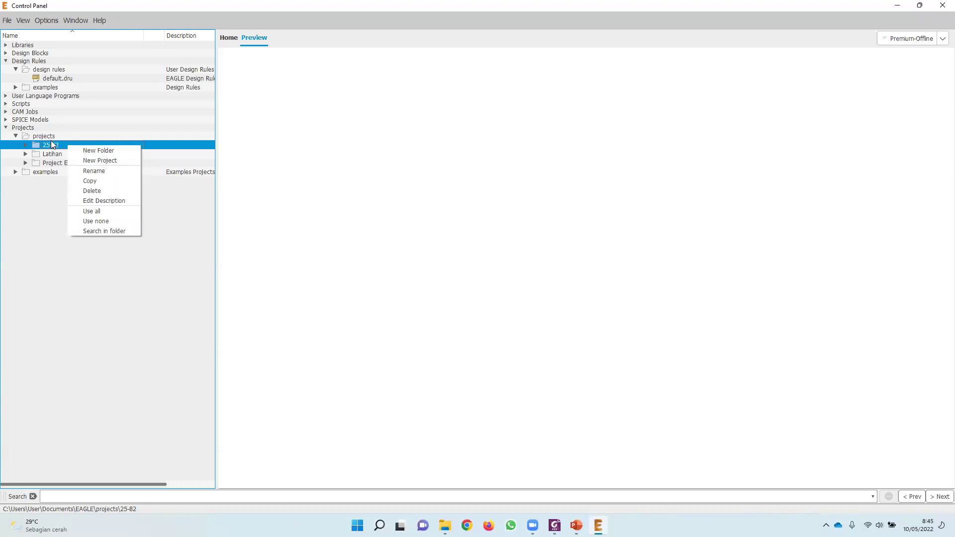
pyautogui.click(102, 161)
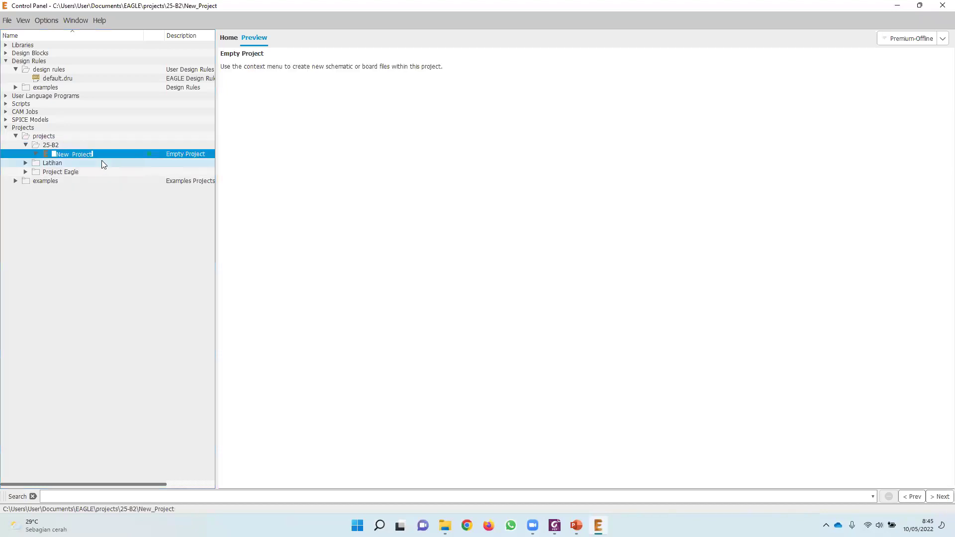
pyautogui.write('25-B2')
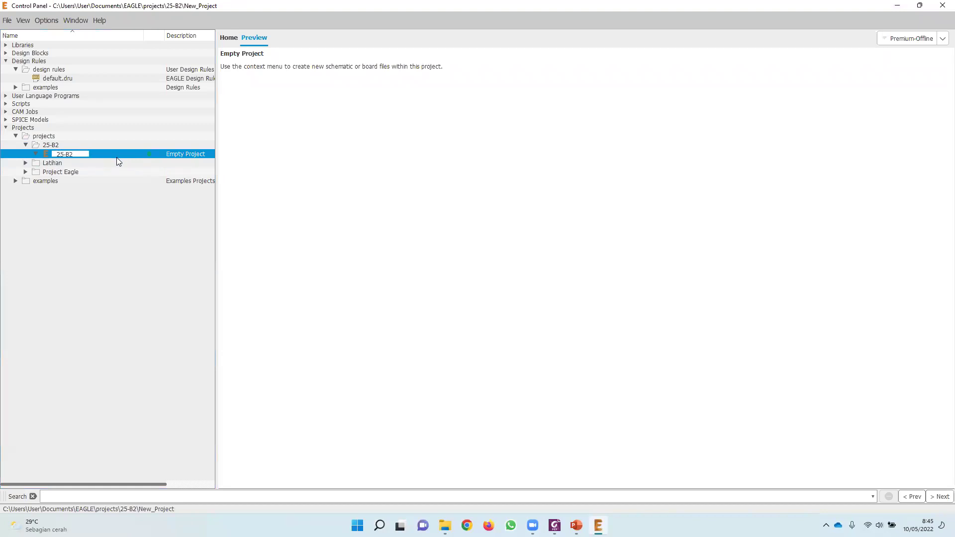
pyautogui.press('Return')
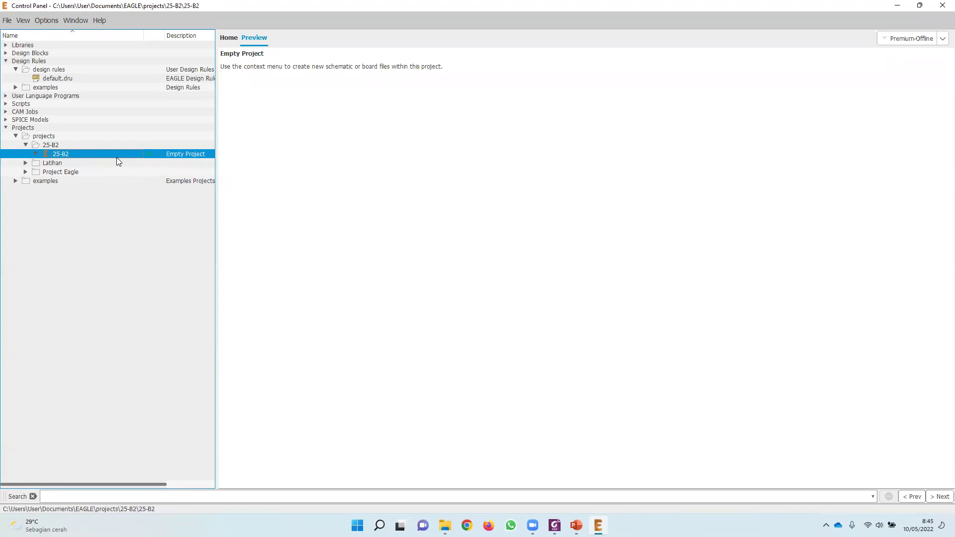
# Create a new schematic in the 25-B2 project and save it as 25-B2.
pyautogui.rightClick(73, 155)
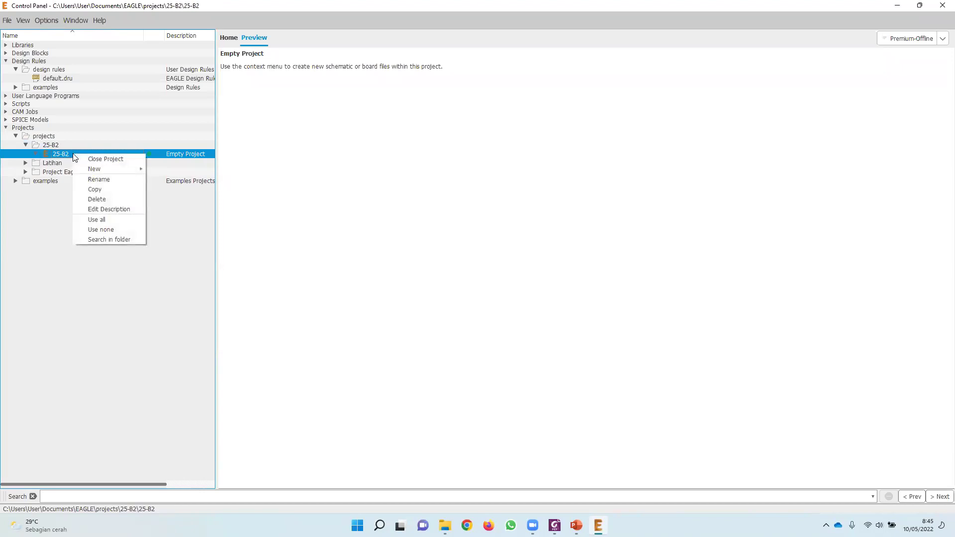
pyautogui.moveTo(115, 169)
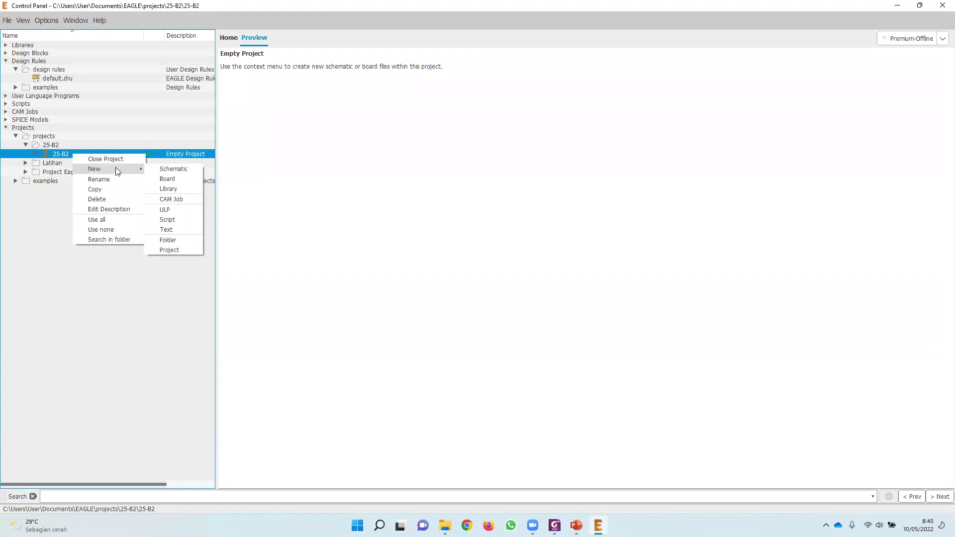
pyautogui.click(169, 171)
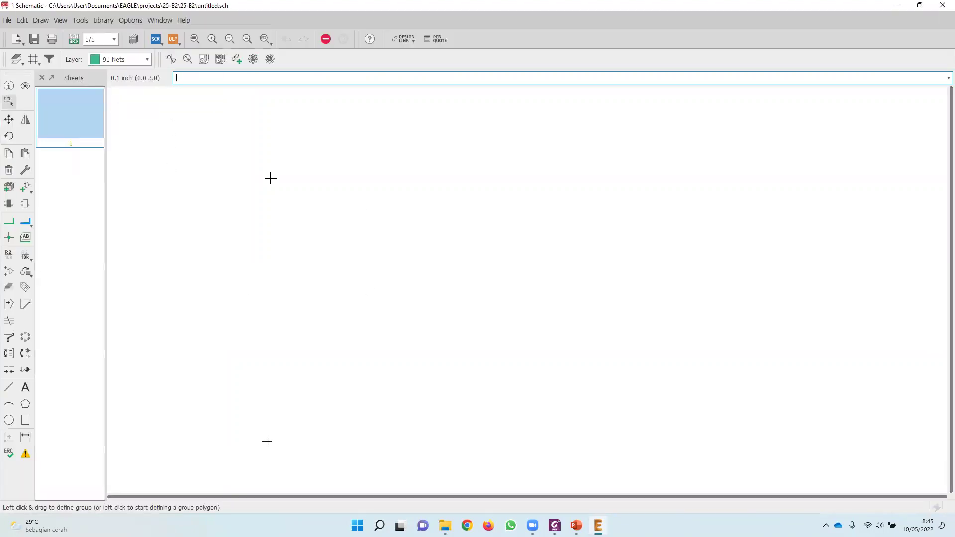
pyautogui.click(34, 40)
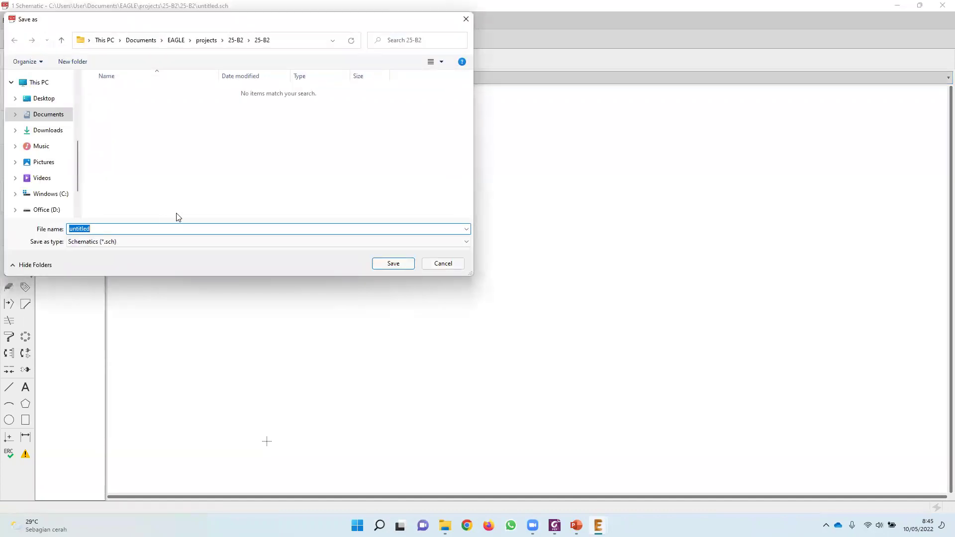
pyautogui.write('25-B2')
pyautogui.click(405, 267)
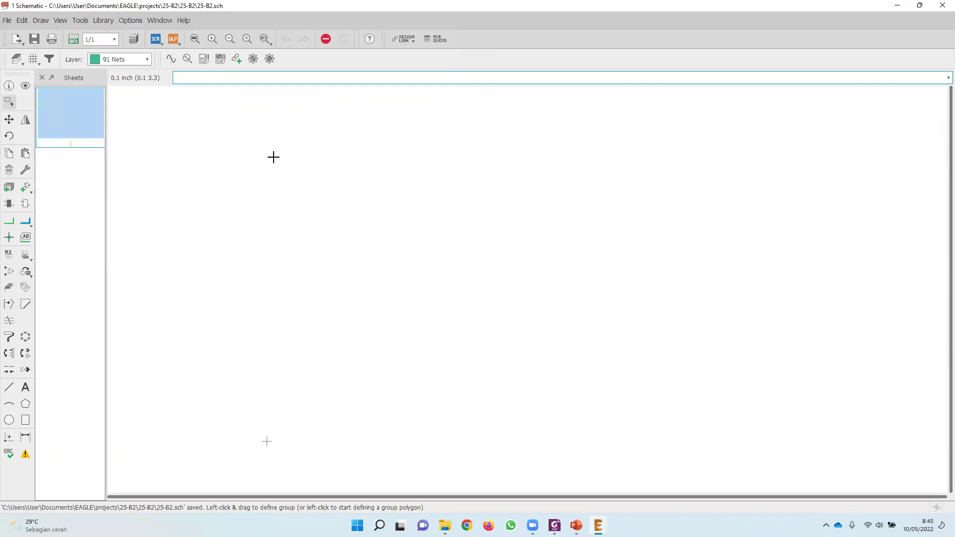
# Create the board from the 25-B2 schematic and switch back to the schematic editor.
pyautogui.click(71, 39)
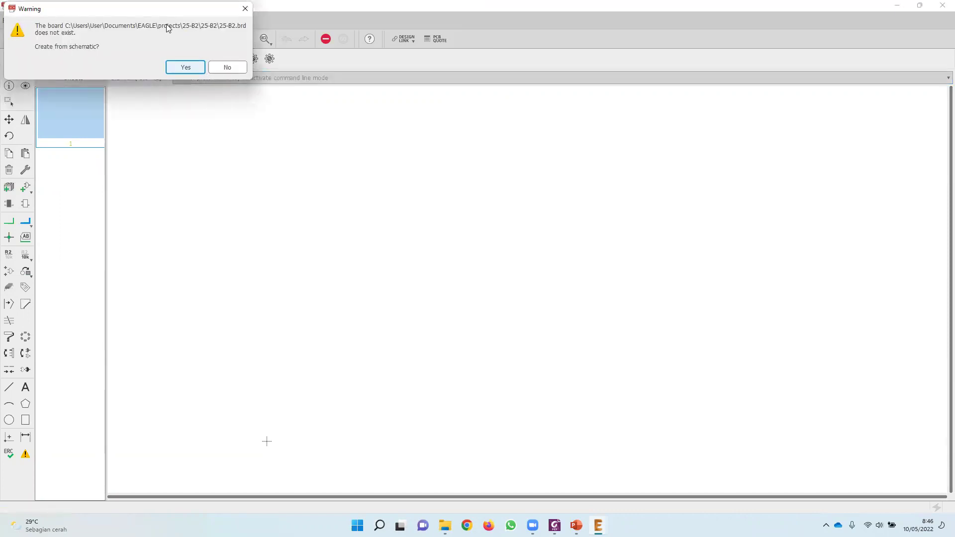
pyautogui.click(189, 67)
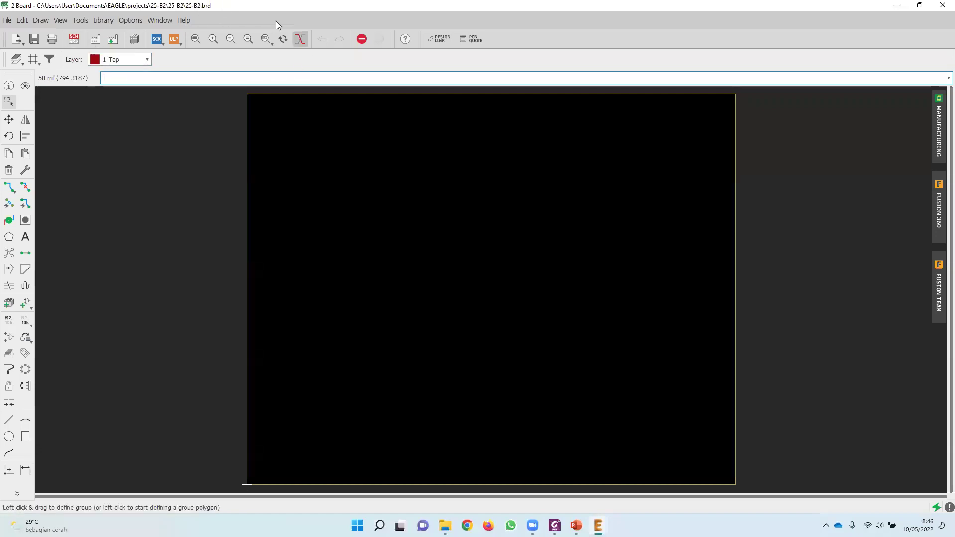
pyautogui.click(76, 38)
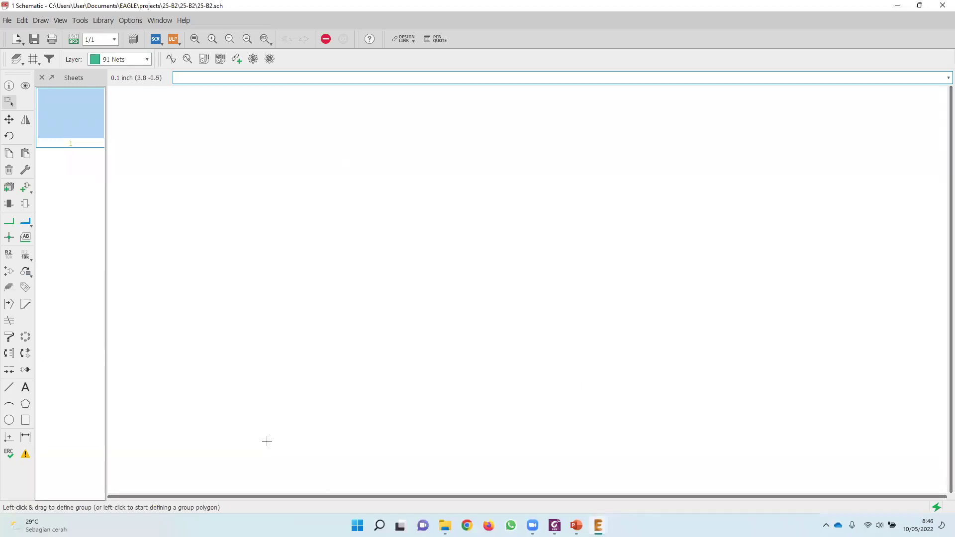
# Check which files the 25-B2 project contains in the Control Panel and return to the schematic.
pyautogui.click(598, 525)
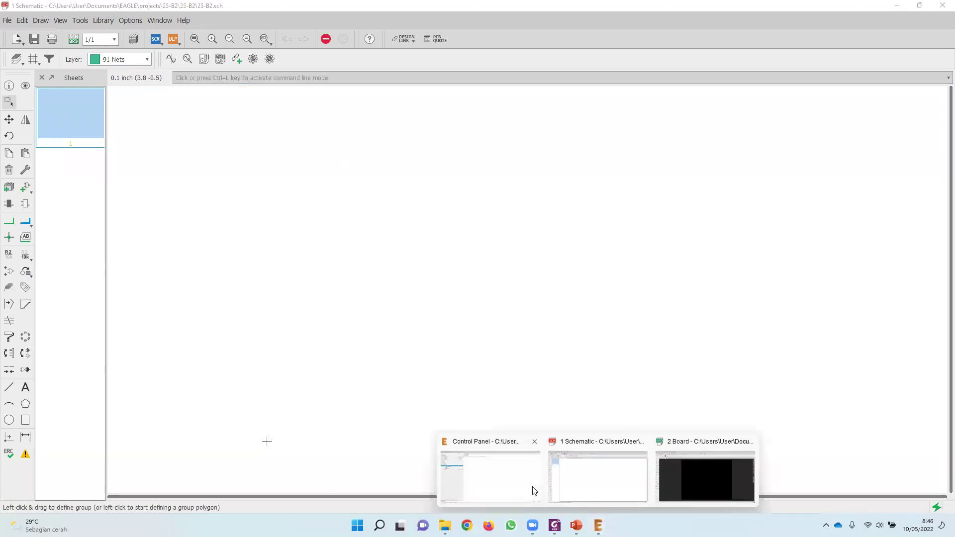
pyautogui.click(505, 486)
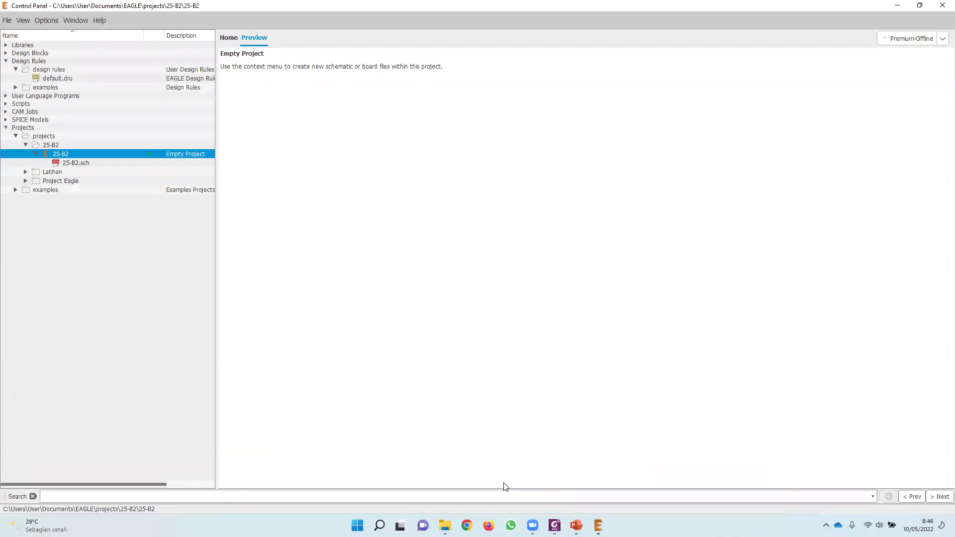
pyautogui.click(35, 154)
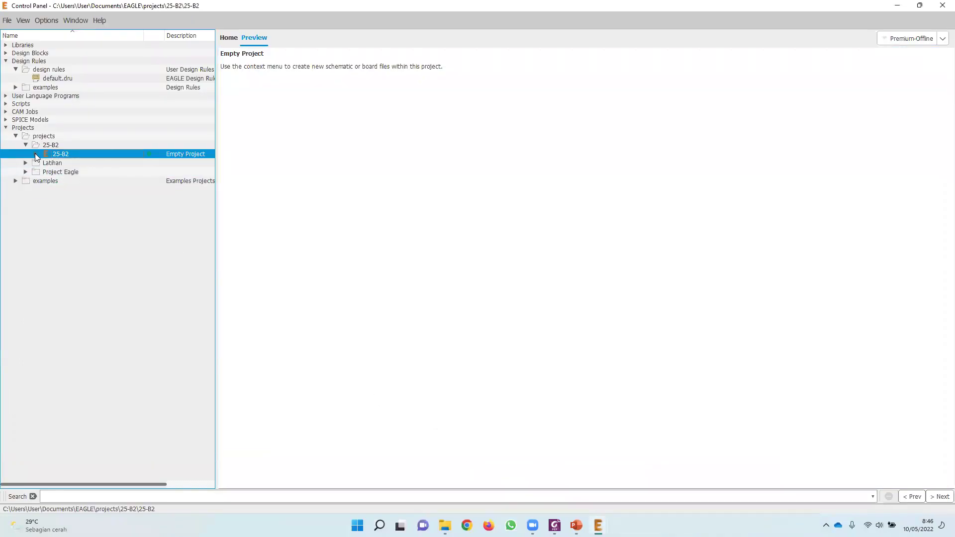
pyautogui.click(36, 155)
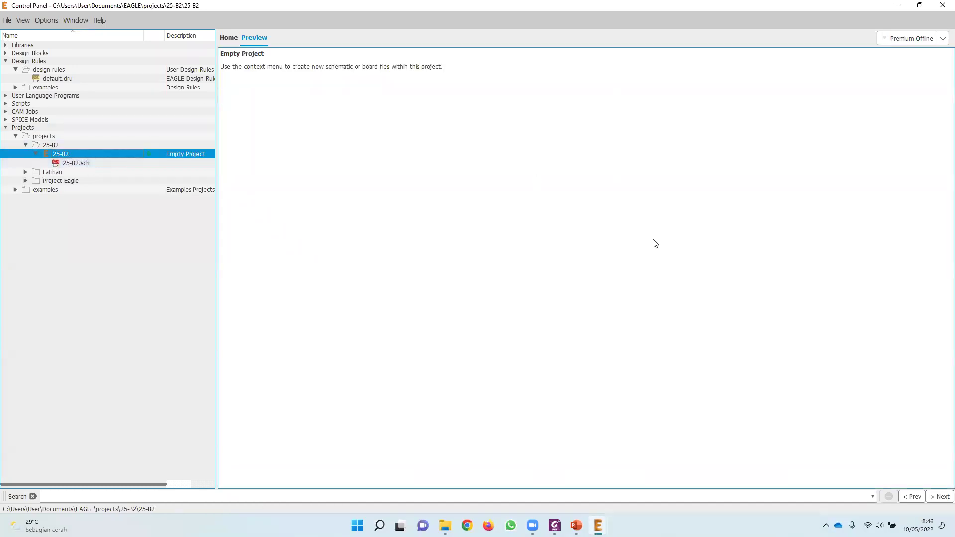
pyautogui.click(598, 526)
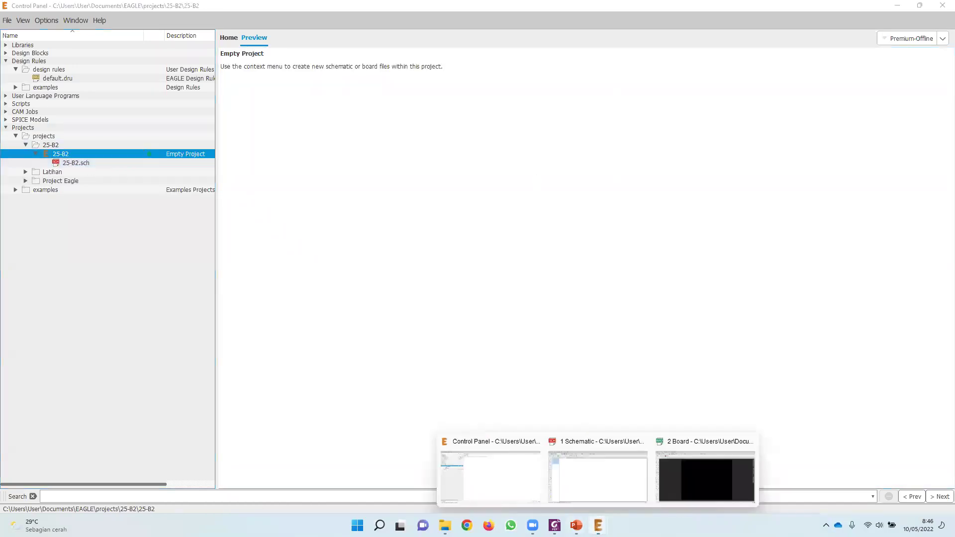
pyautogui.click(579, 486)
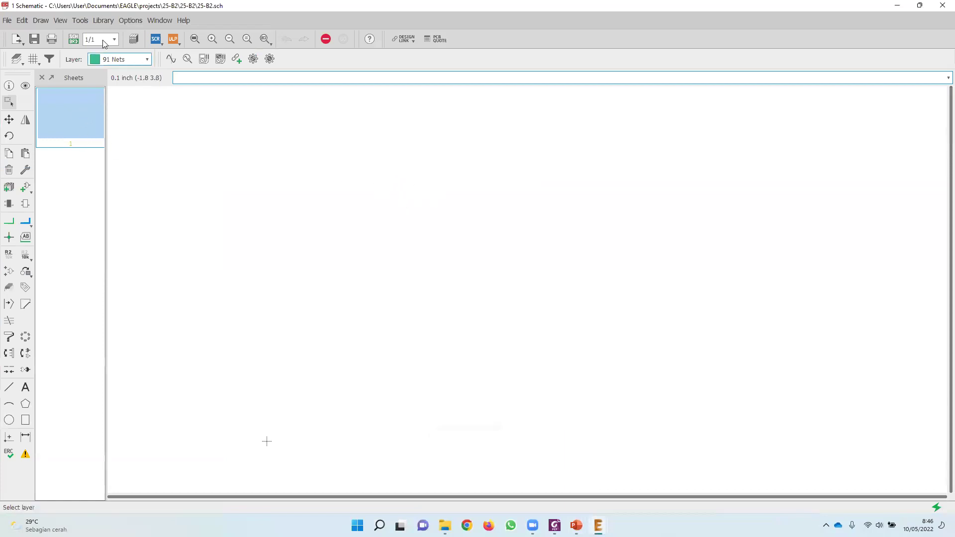
# Switch to File Explorer, open the Webinar folder inside Jateng and select the 00-TrainingEagle library file.
pyautogui.moveTo(444, 526)
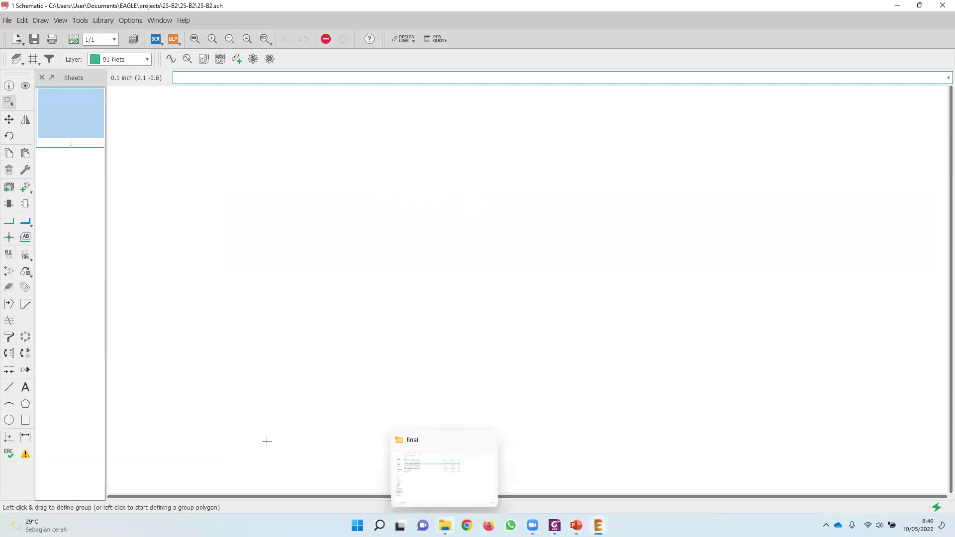
pyautogui.click(444, 467)
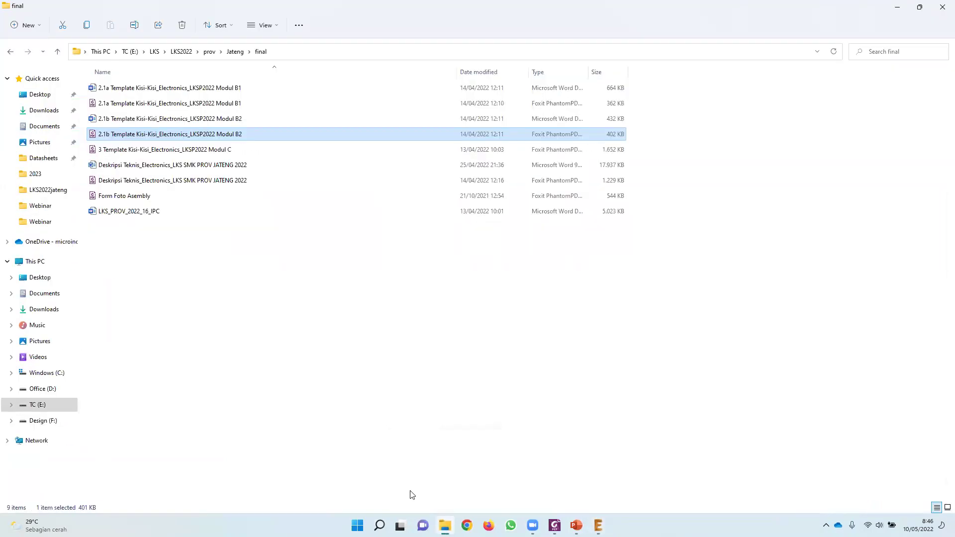
pyautogui.click(236, 51)
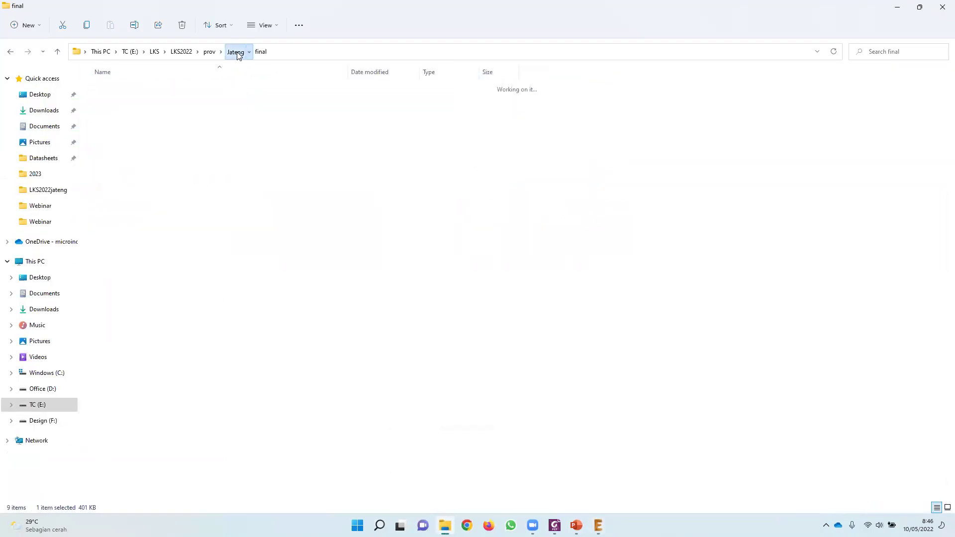
pyautogui.doubleClick(133, 122)
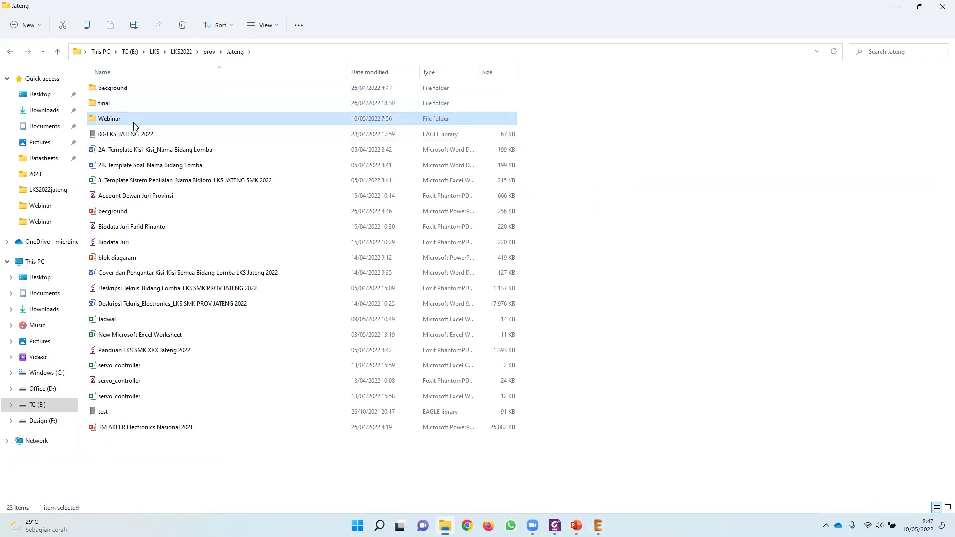
pyautogui.click(143, 88)
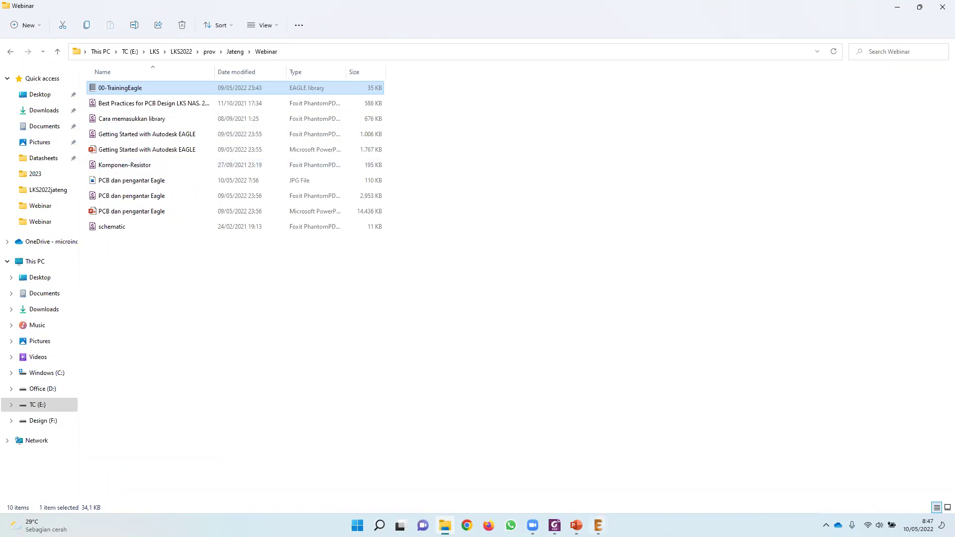
# Switch back to the 25-B2 schematic in EAGLE and open the library manager.
pyautogui.moveTo(598, 525)
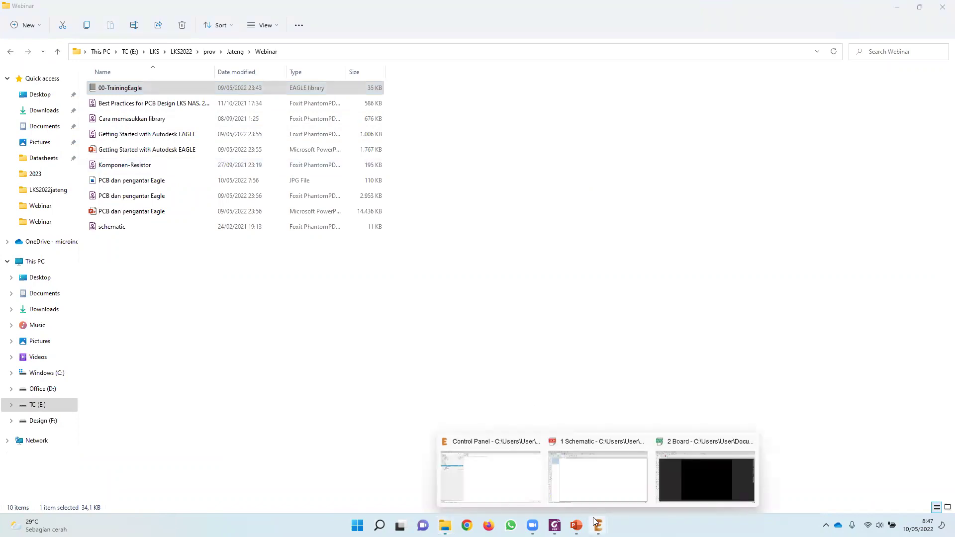
pyautogui.click(603, 490)
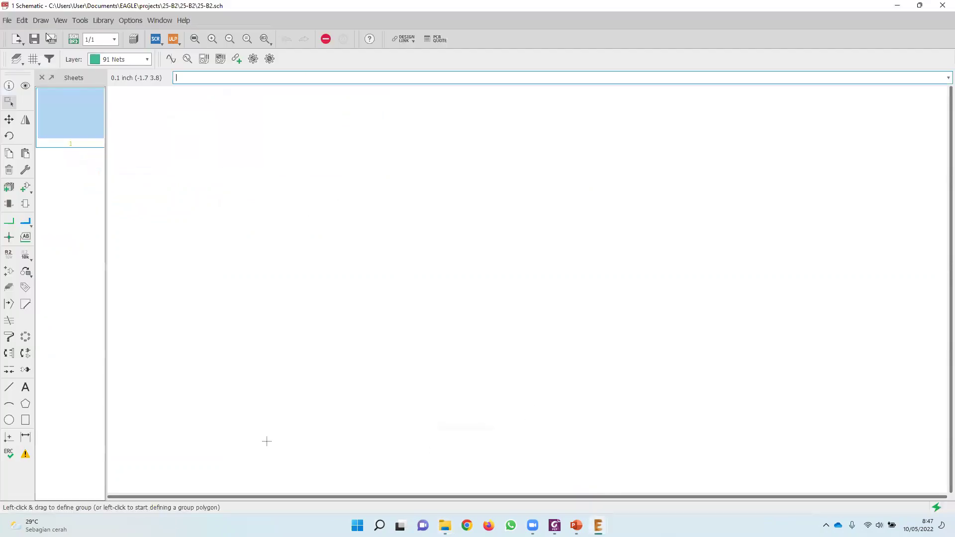
pyautogui.click(98, 22)
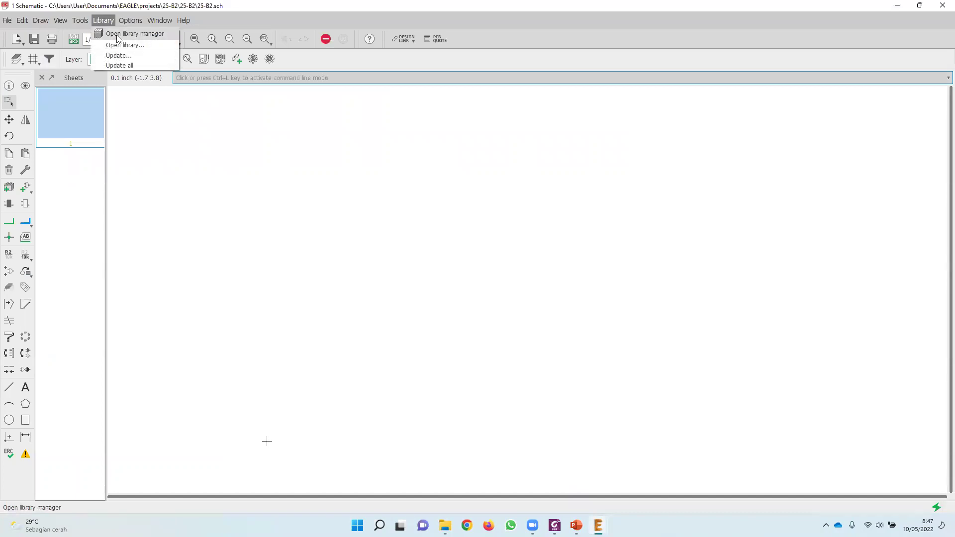
pyautogui.click(116, 35)
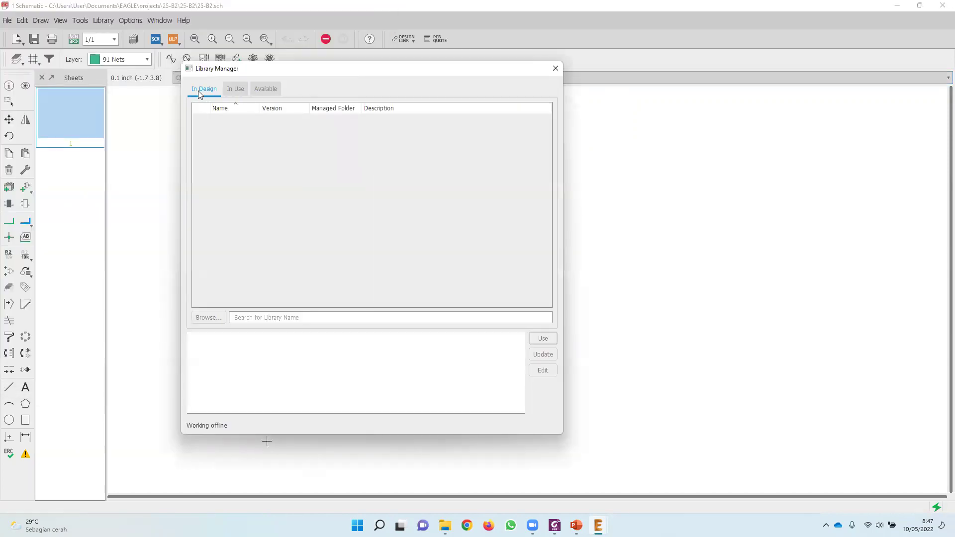
# Examine the In Design, In Use and Available library lists, ending on the Available list.
pyautogui.click(245, 89)
pyautogui.click(267, 89)
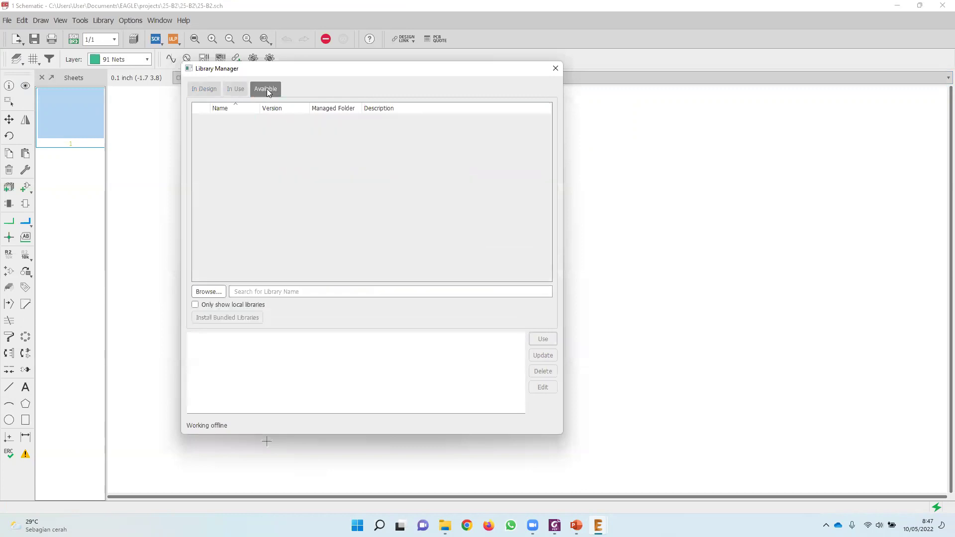
pyautogui.click(209, 88)
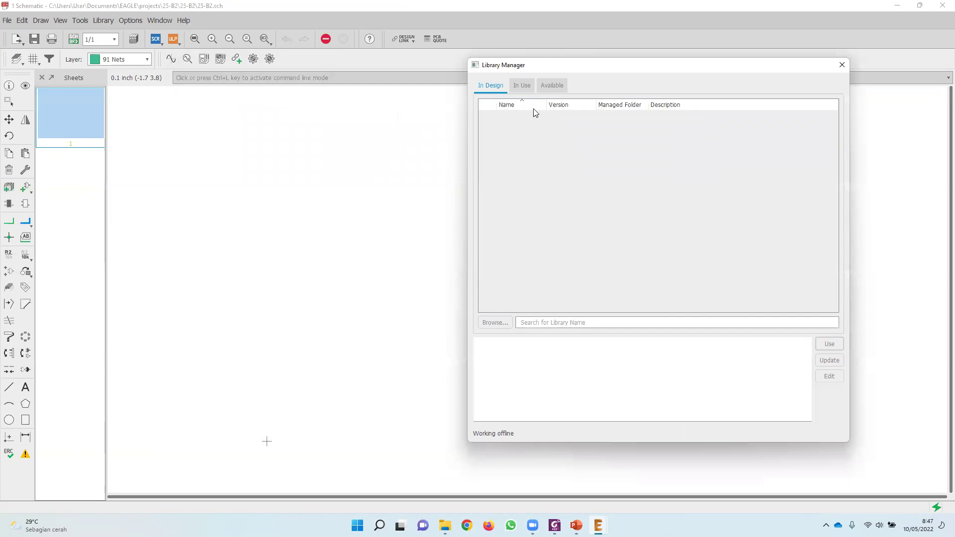
pyautogui.click(522, 86)
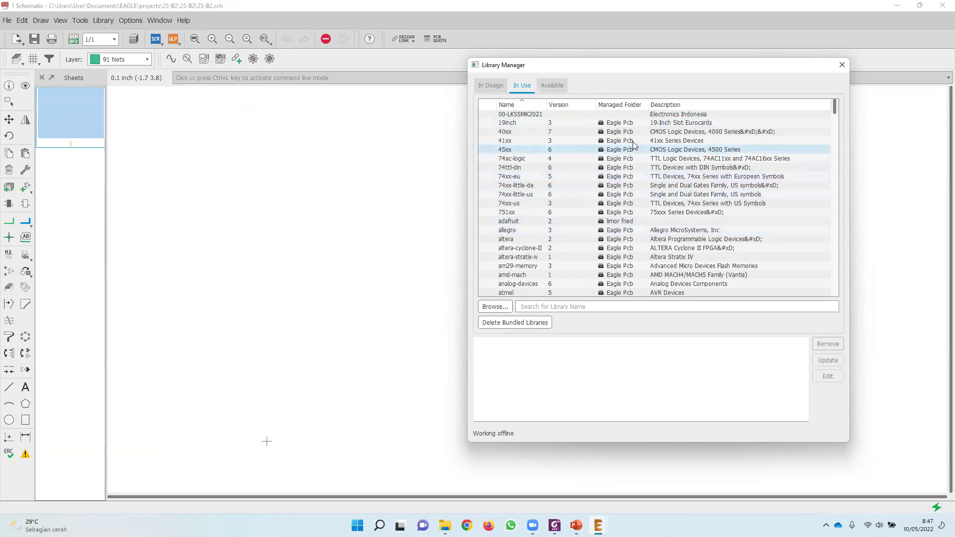
pyautogui.click(559, 87)
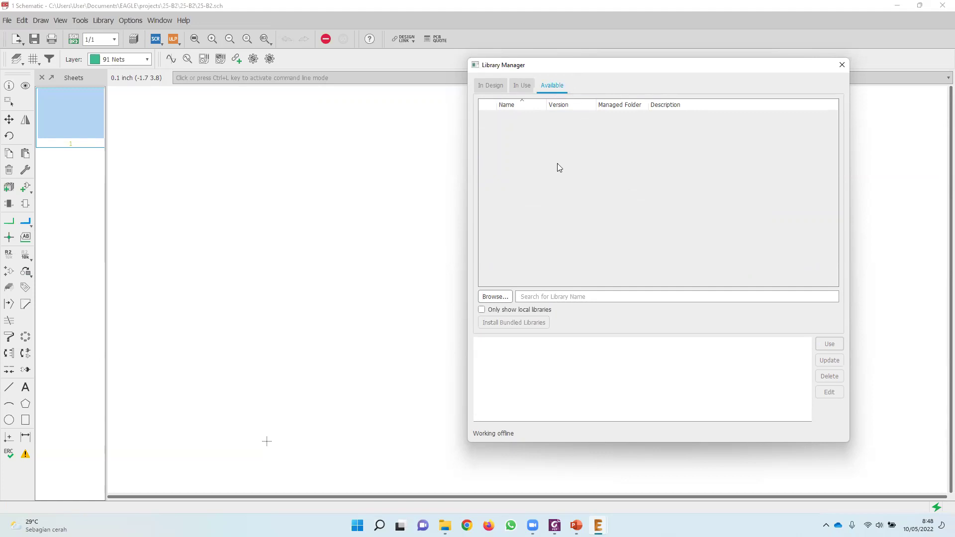
# Add the 00-TrainingEagle library from E:\LKS\LKS2022\prov\Jateng\Webinar to the libraries in use and close the library manager.
pyautogui.click(521, 87)
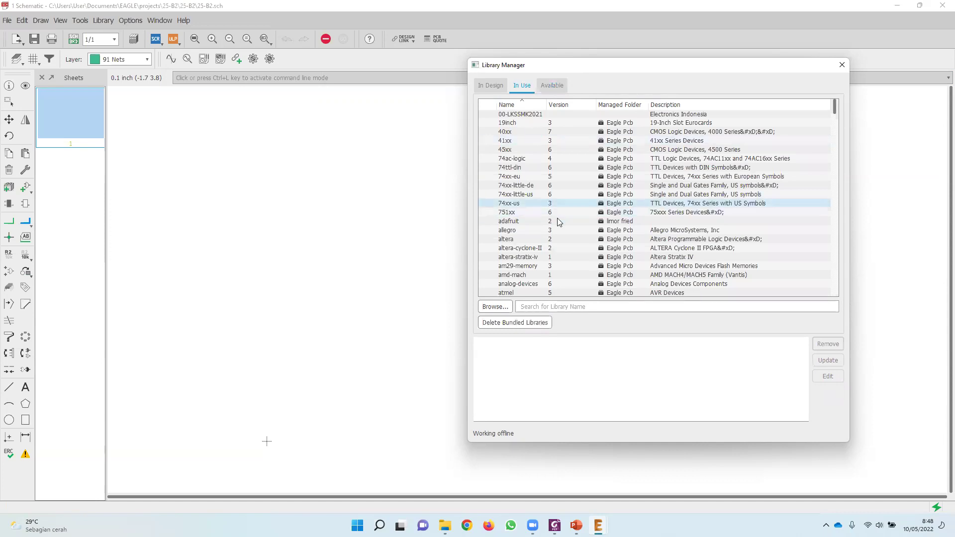
pyautogui.click(495, 307)
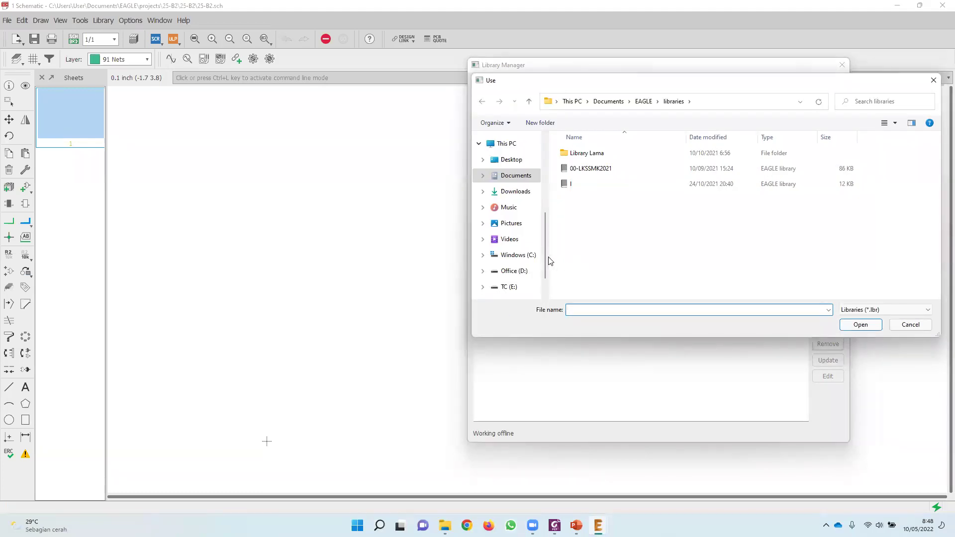
pyautogui.scroll(-2, 547, 263)
pyautogui.click(507, 252)
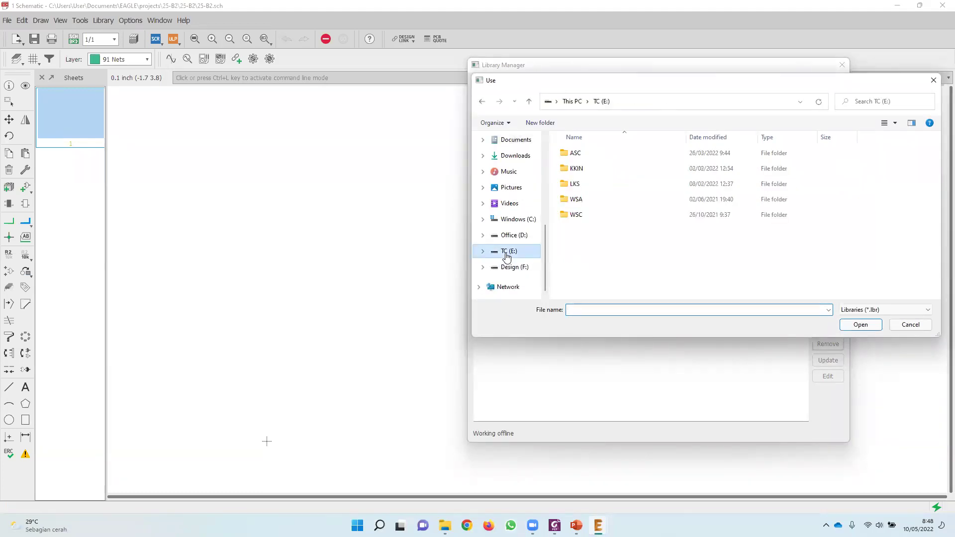
pyautogui.doubleClick(582, 187)
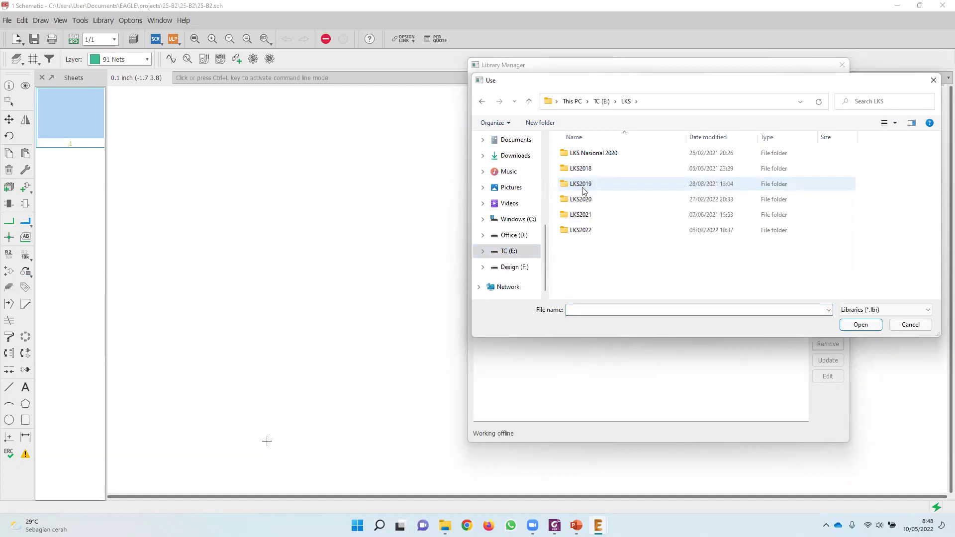
pyautogui.doubleClick(587, 229)
pyautogui.doubleClick(577, 184)
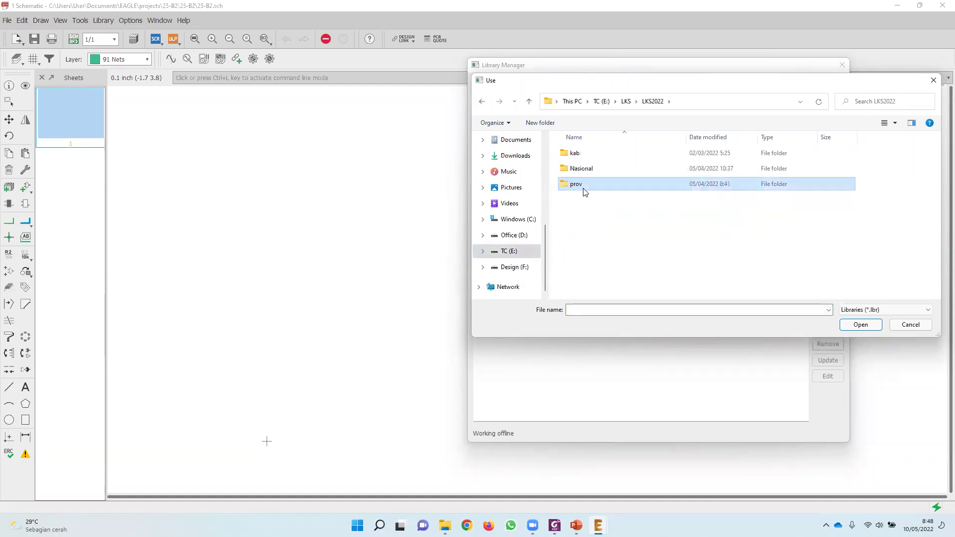
pyautogui.doubleClick(582, 158)
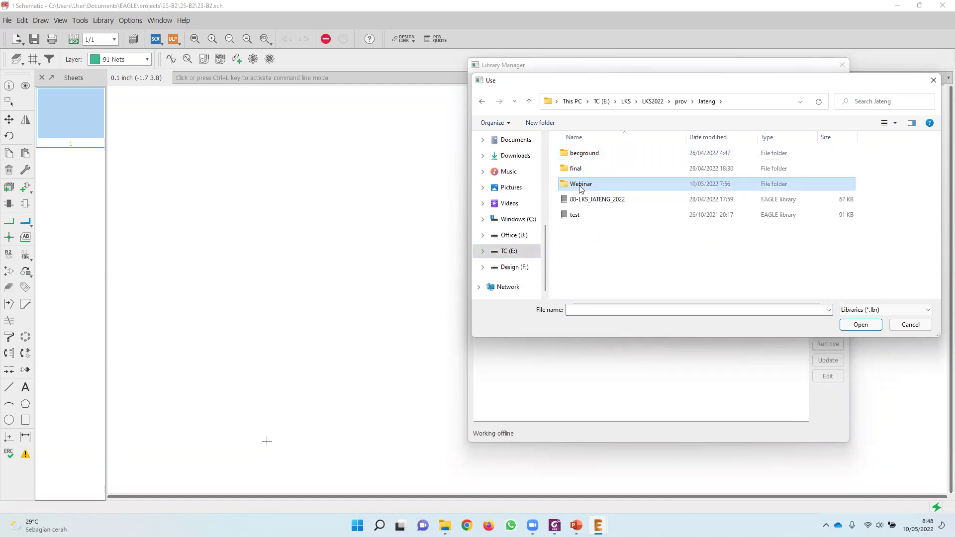
pyautogui.doubleClick(577, 185)
pyautogui.doubleClick(577, 155)
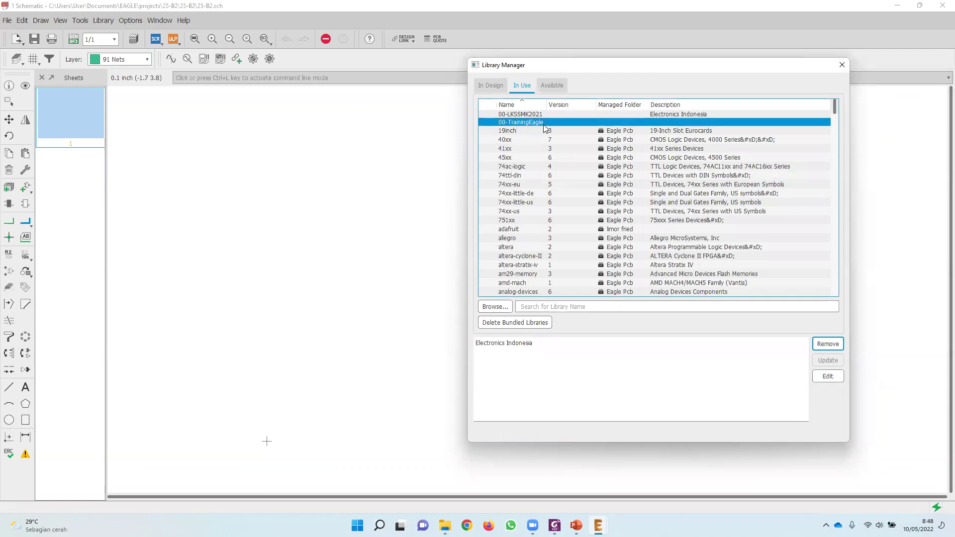
pyautogui.click(786, 66)
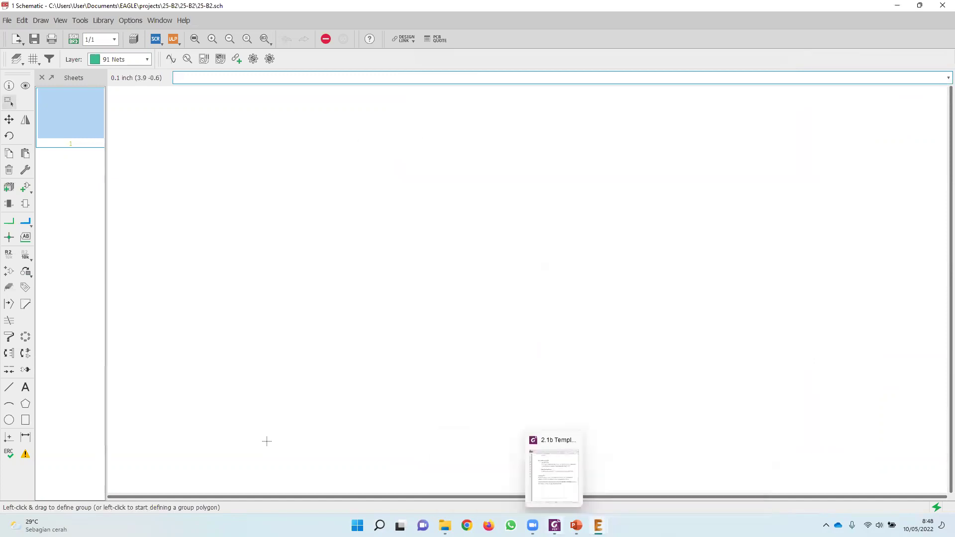
# Switch to Foxit PhantomPDF, show the whole circuit in schematic.pdf and arrange it side by side with the EAGLE schematic window.
pyautogui.click(554, 525)
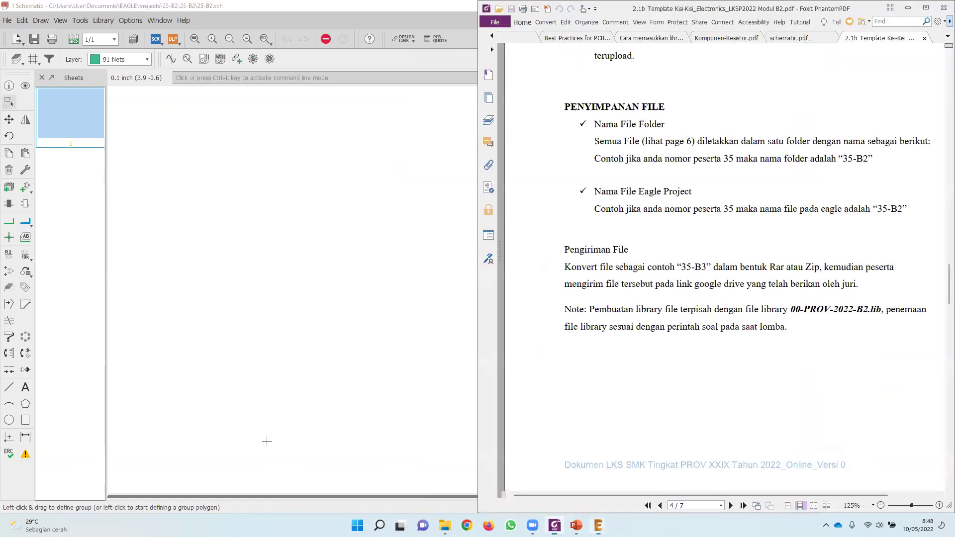
pyautogui.click(805, 39)
pyautogui.press('super+Right')
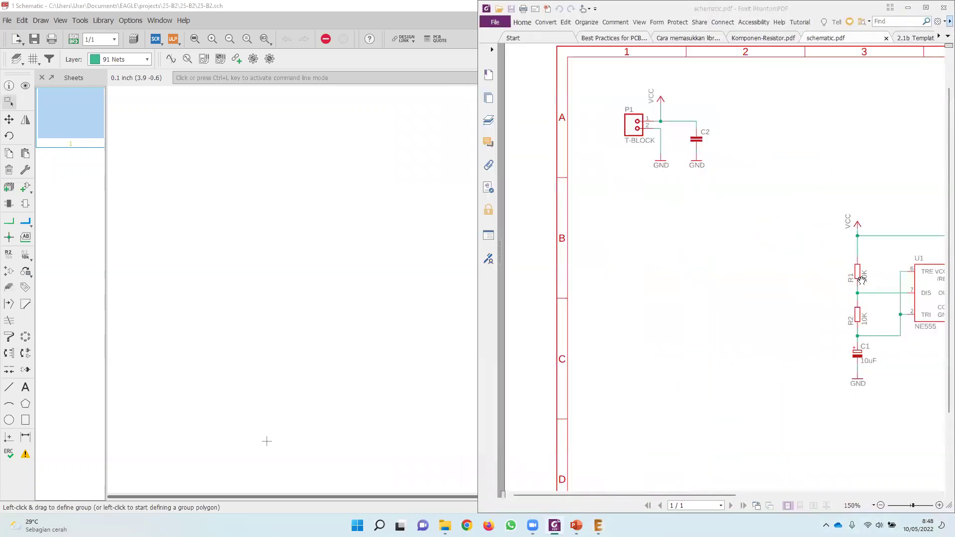
pyautogui.hscroll(5, 778, 293)
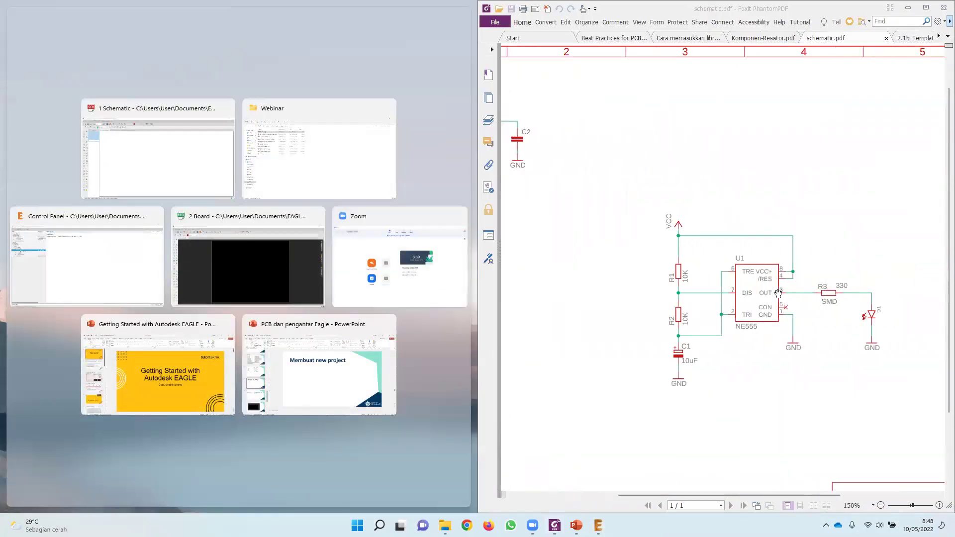
pyautogui.scroll(-3, 735, 284)
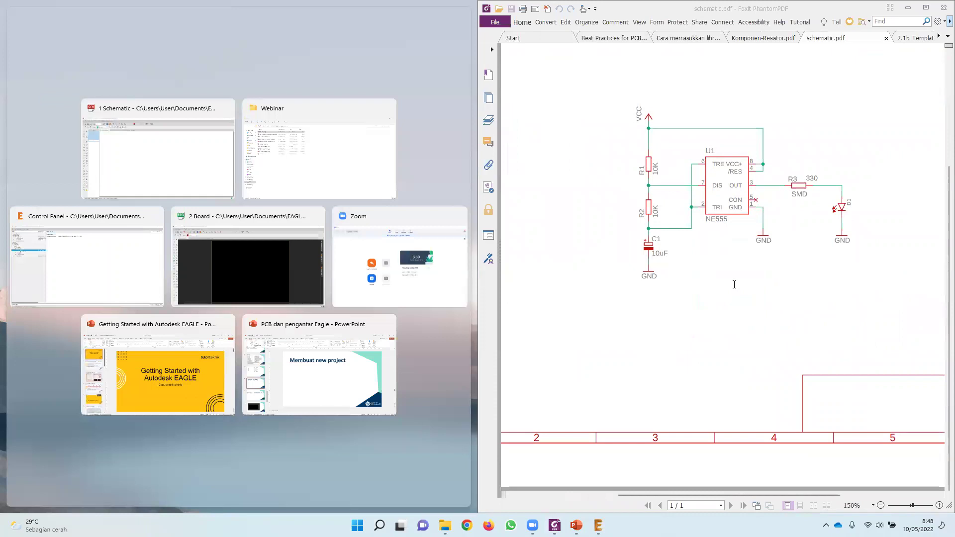
pyautogui.scroll(3, 725, 274)
pyautogui.keyDown('ctrl'); pyautogui.scroll(-5, 723, 273); pyautogui.keyUp('ctrl')
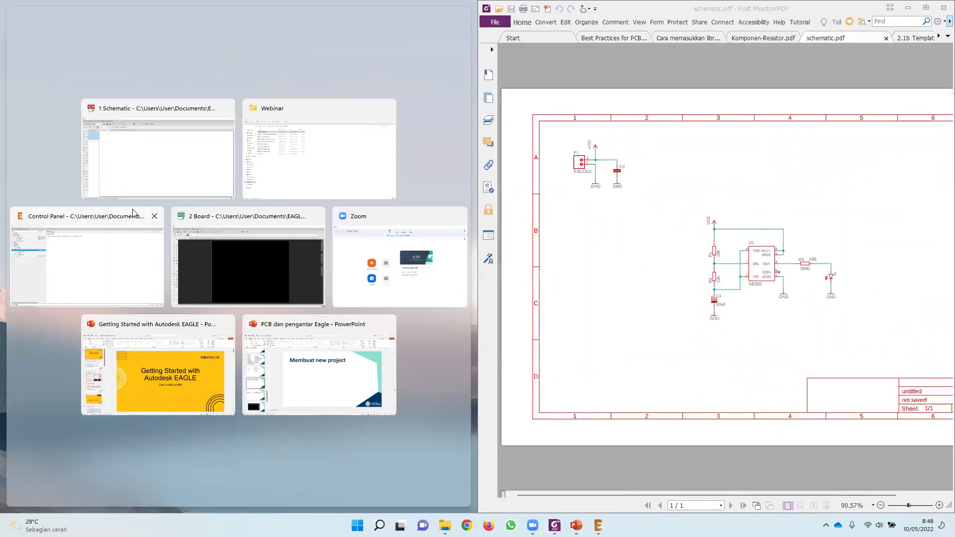
pyautogui.click(131, 152)
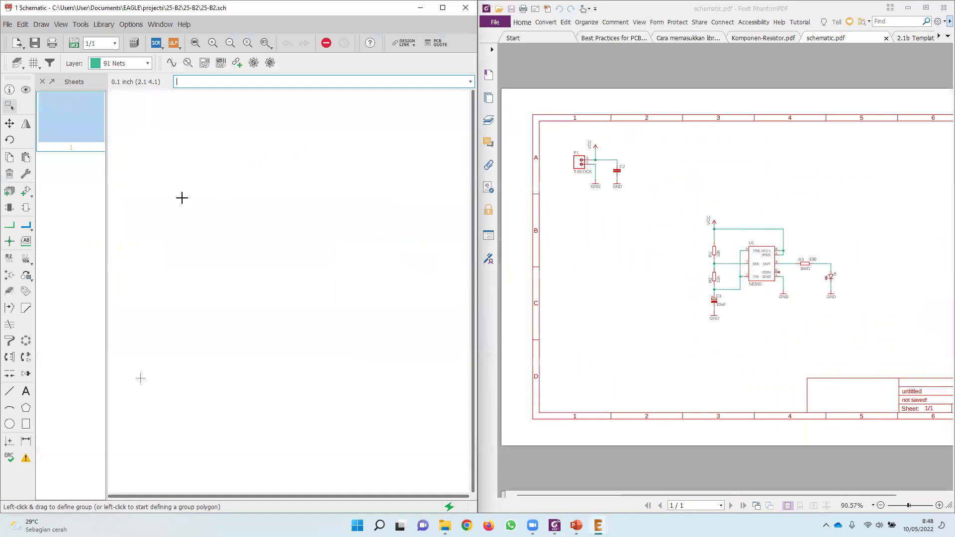
# Start the Add command, expand the 00-TrainingEagle library and examine its devices, including the capacitors, RESISTORSMD, T-BLOCK and VCC.
pyautogui.click(25, 193)
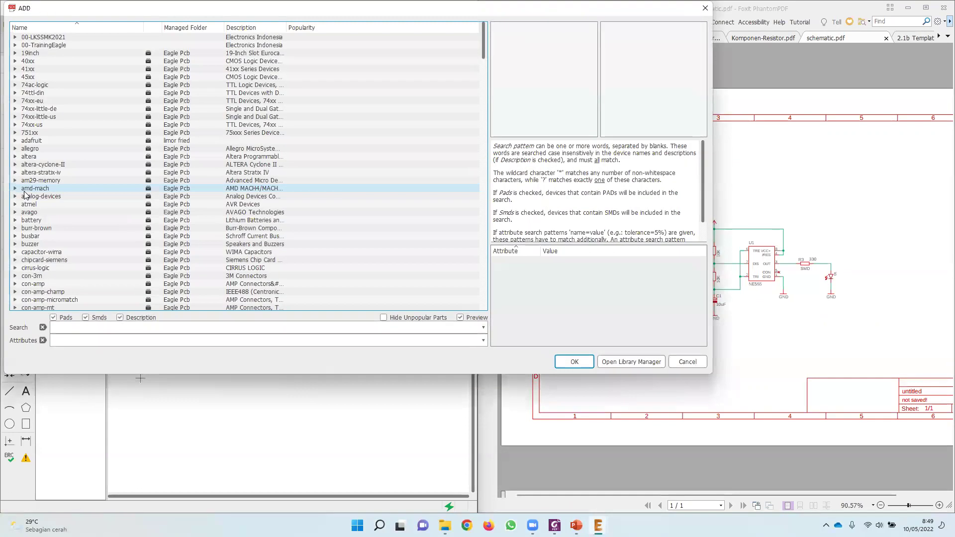
pyautogui.click(14, 46)
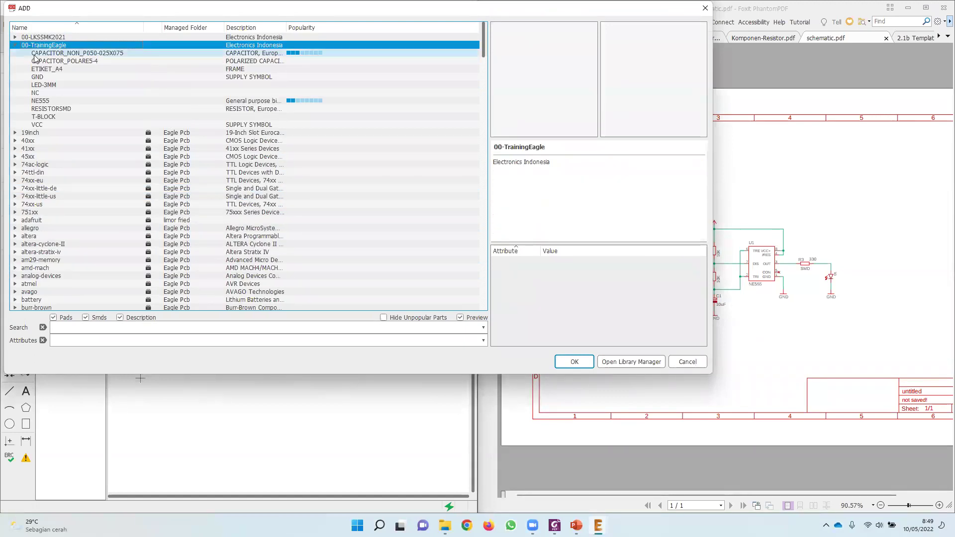
pyautogui.click(54, 54)
pyautogui.press('Down')
pyautogui.press('Down')
pyautogui.press('Down')
pyautogui.press('Down')
pyautogui.press('Down')
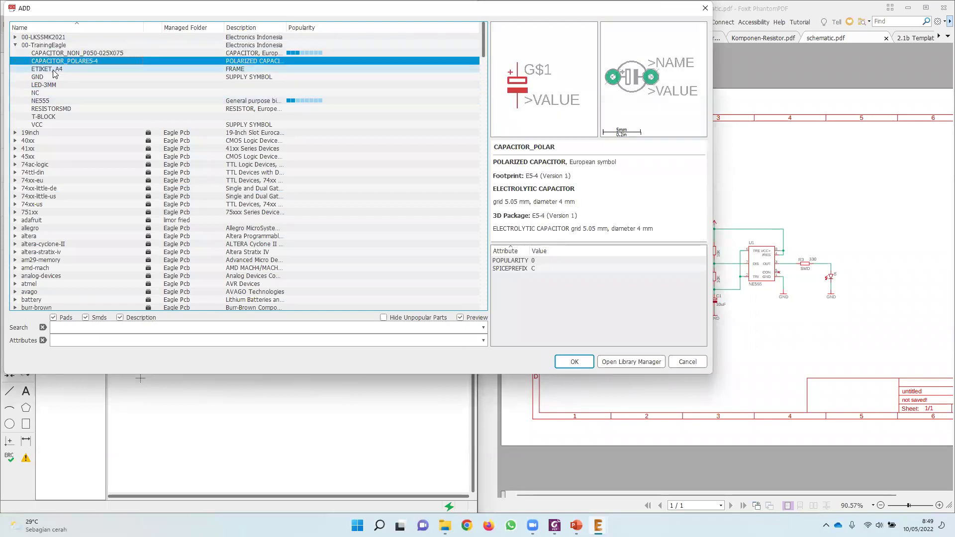
pyautogui.click(51, 117)
pyautogui.click(50, 125)
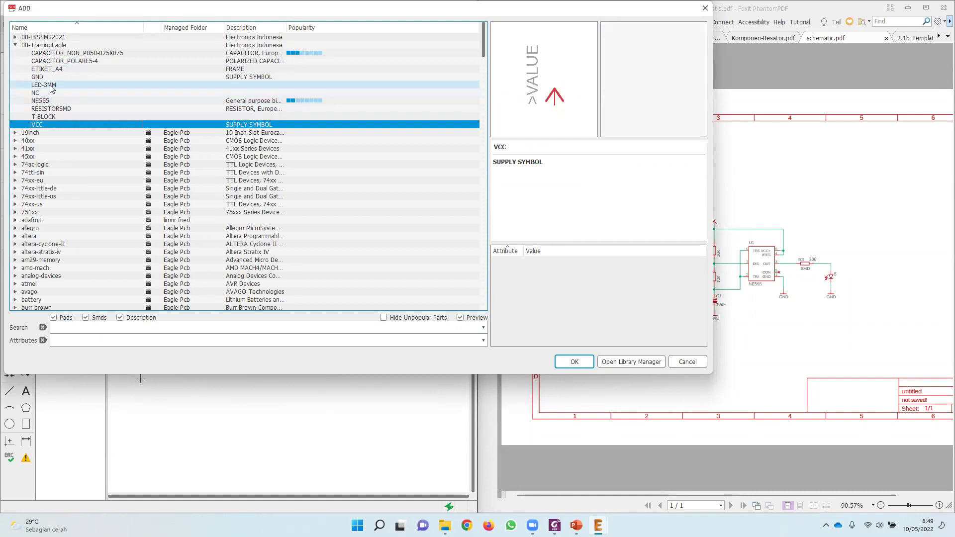
pyautogui.click(49, 109)
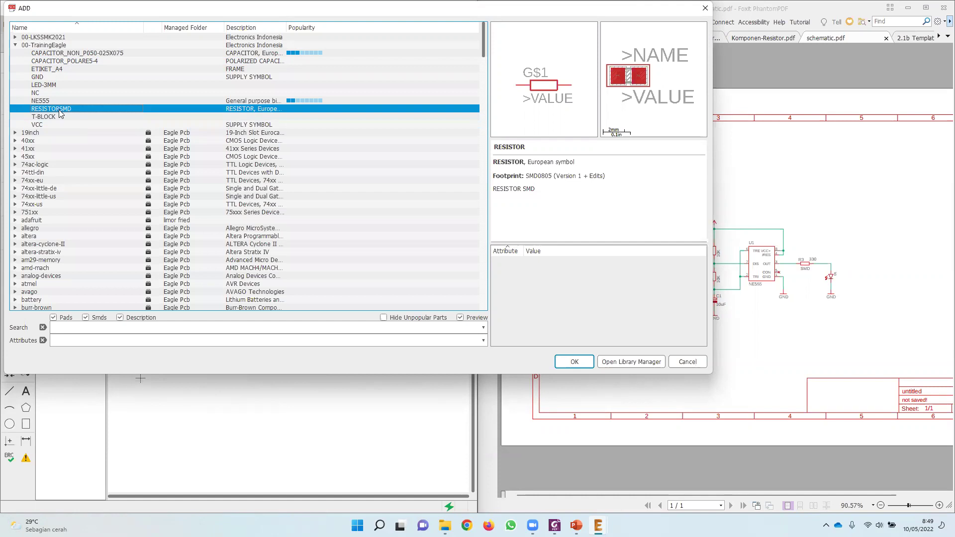
pyautogui.click(48, 55)
pyautogui.click(48, 61)
pyautogui.click(47, 53)
# Place the ETIKET_A4 frame from the 00-TrainingEagle library at the schematic's origin and end the Add command.
pyautogui.click(47, 69)
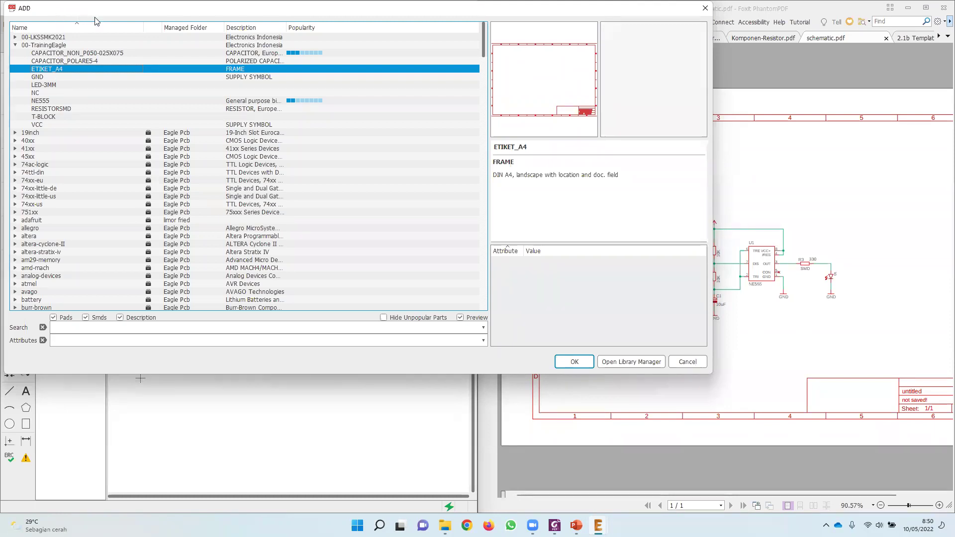
pyautogui.moveTo(127, 13); pyautogui.dragTo(296, 39)
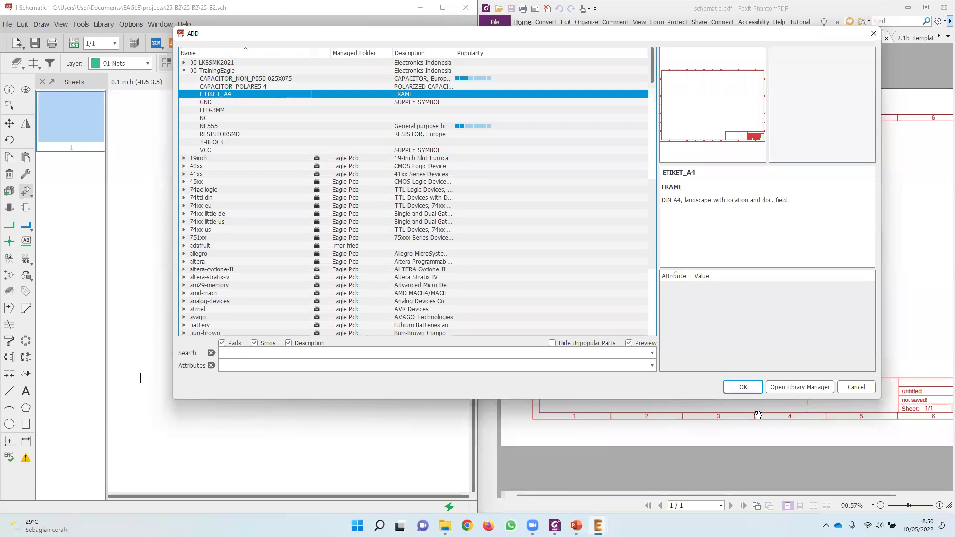
pyautogui.click(742, 387)
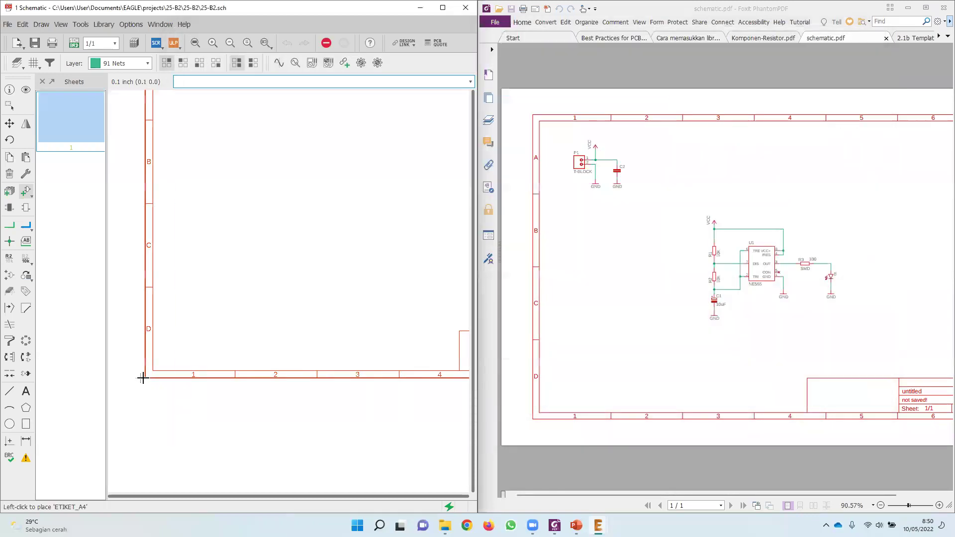
pyautogui.click(139, 378)
pyautogui.scroll(-5, 144, 370)
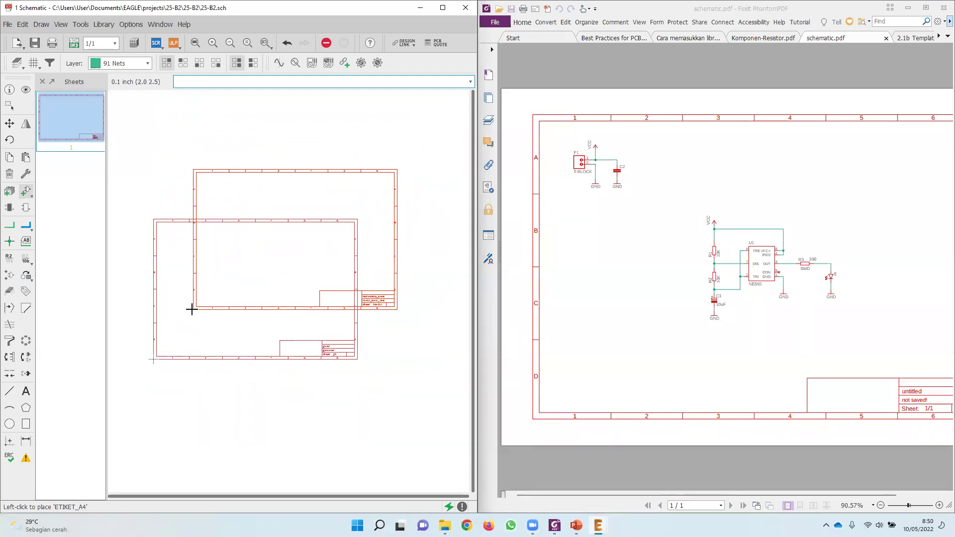
pyautogui.press('Escape')
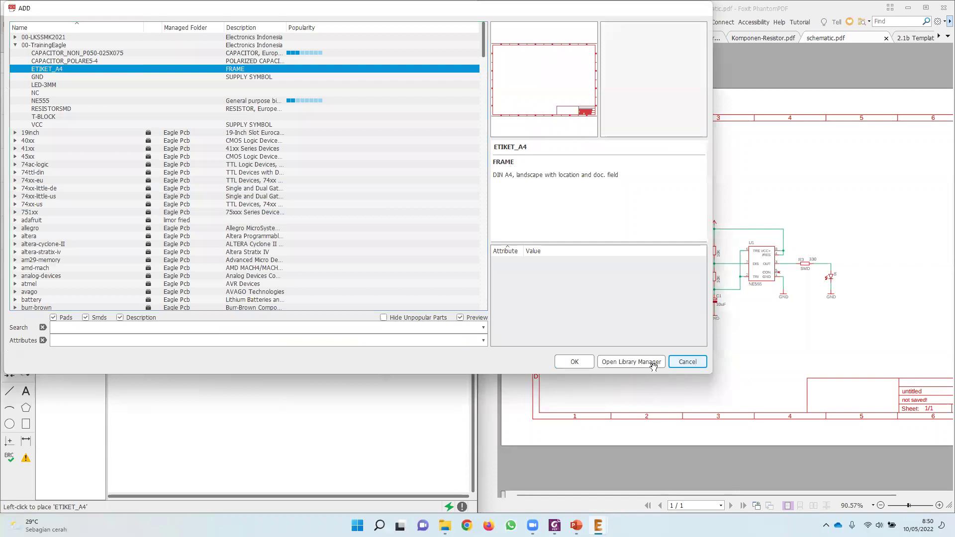
pyautogui.press('Escape')
# Maximize the schematic window and examine the placed A4 frame and its title block.
pyautogui.scroll(2, 177, 320)
pyautogui.scroll(-2, 213, 270)
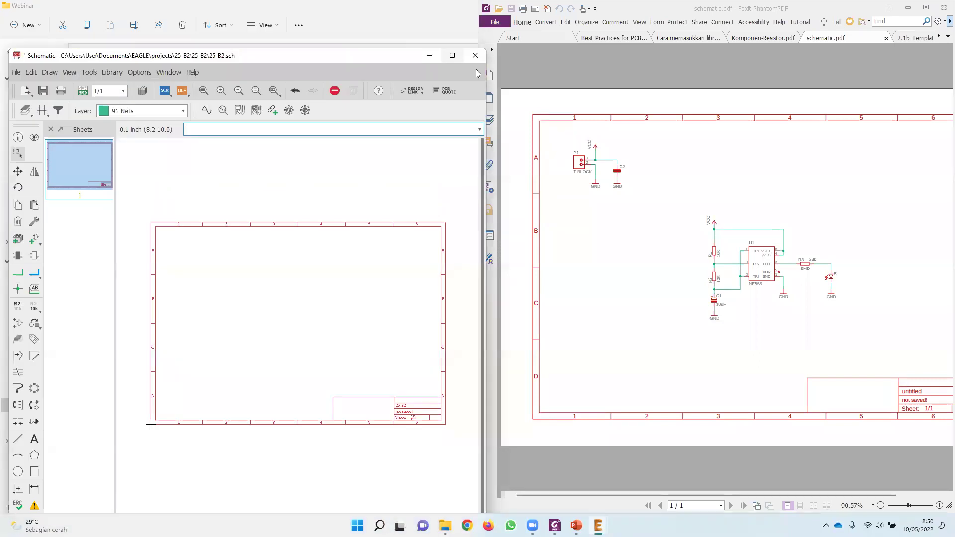
pyautogui.press('super+Up')
pyautogui.scroll(3, 642, 379)
pyautogui.scroll(-3, 546, 342)
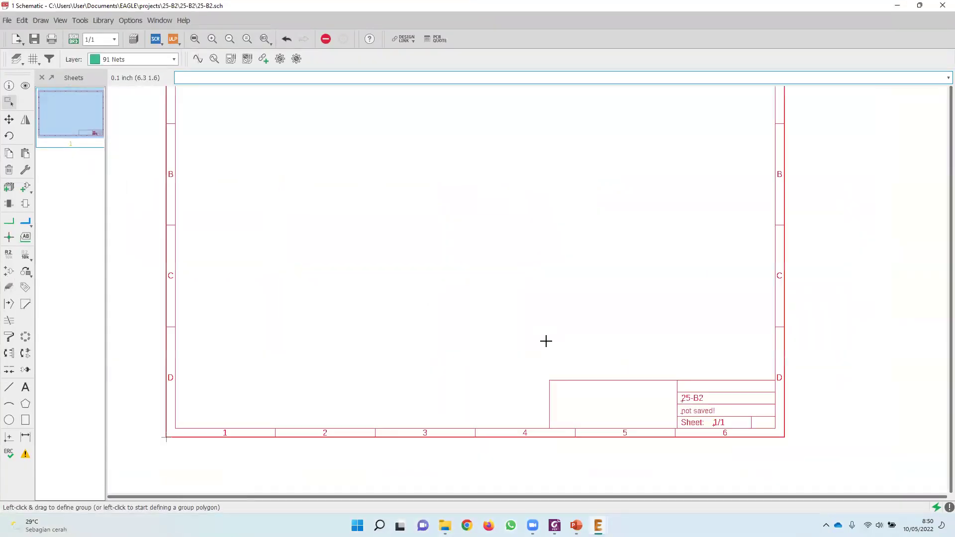
pyautogui.scroll(5, 439, 216)
pyautogui.scroll(-4, 439, 216)
pyautogui.scroll(1, 438, 212)
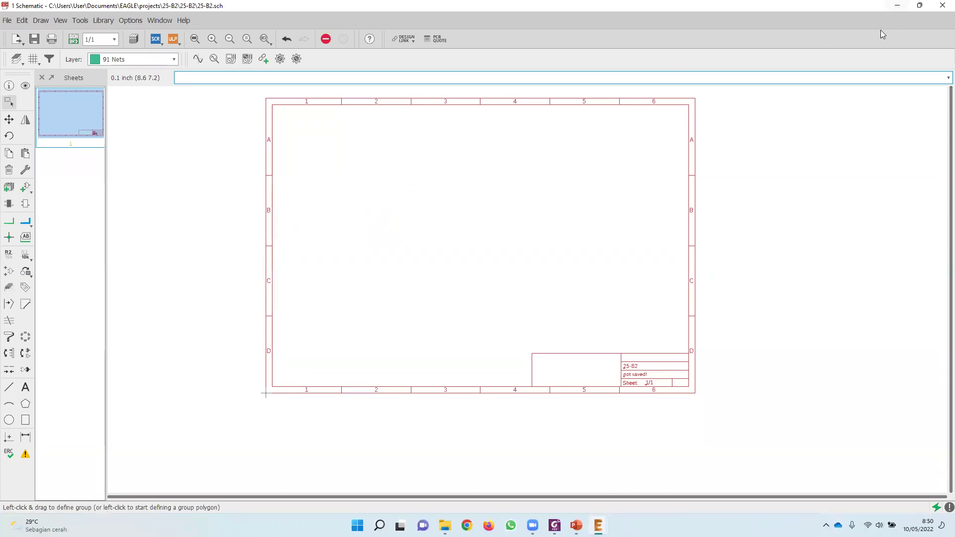
# Switch to the EAGLE Control Panel and create a new library.
pyautogui.moveTo(598, 526)
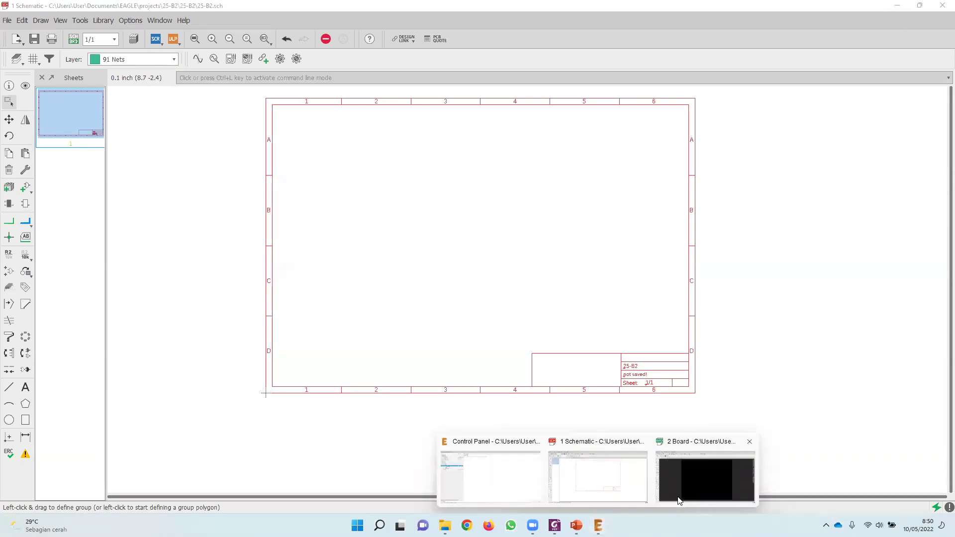
pyautogui.click(496, 481)
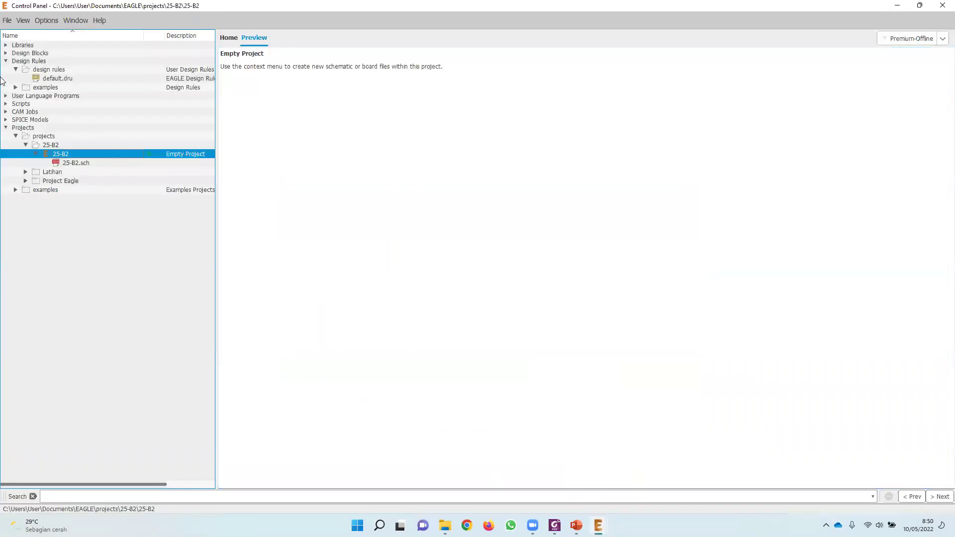
pyautogui.click(7, 22)
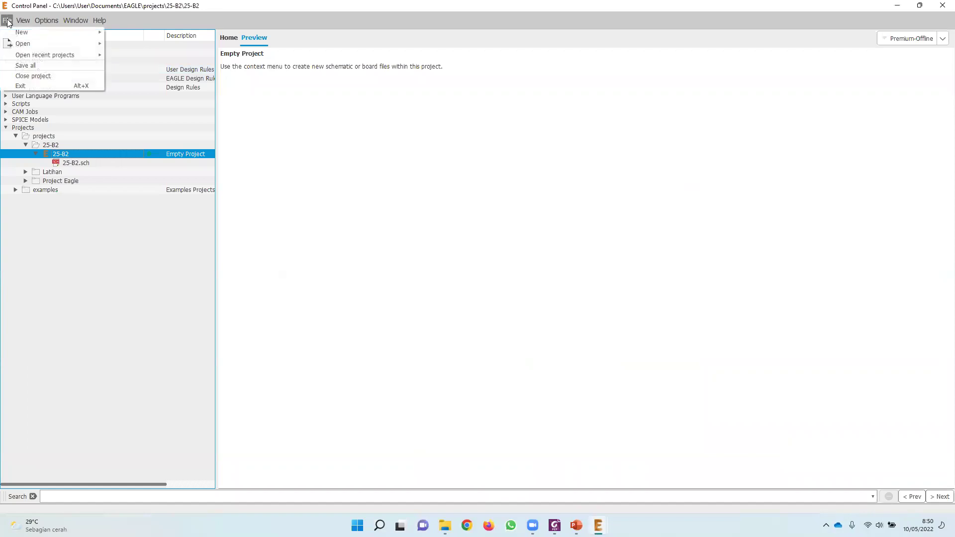
pyautogui.moveTo(88, 33)
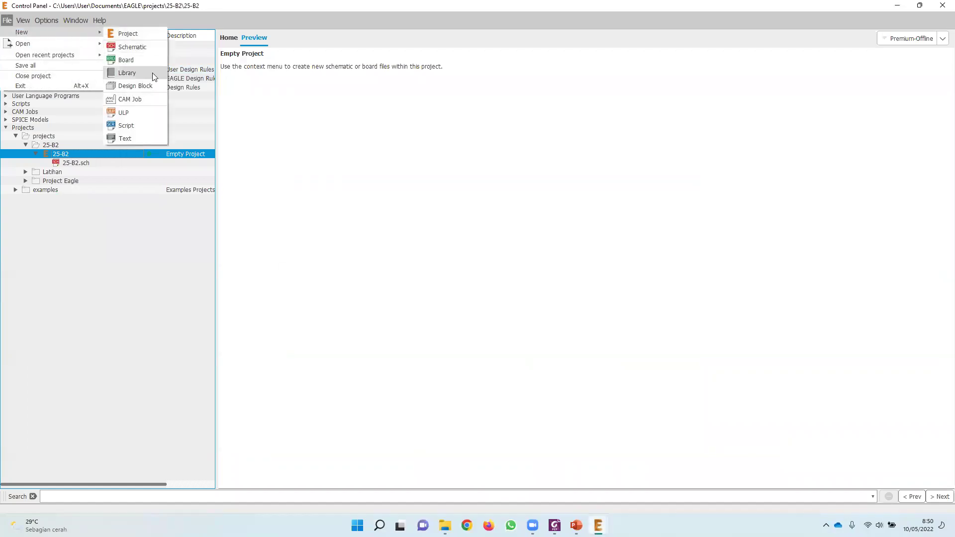
pyautogui.click(127, 73)
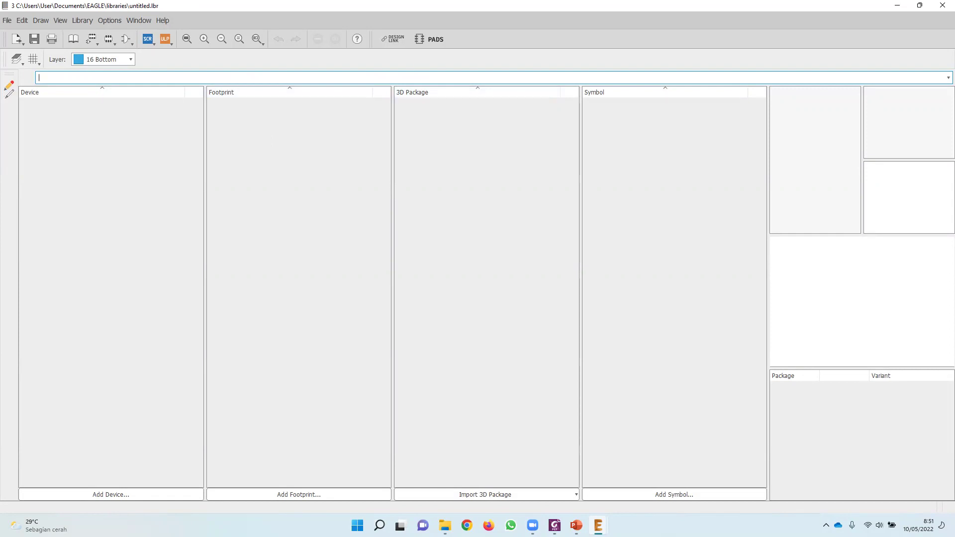
pyautogui.hotkey('ctrl', '2')
pyautogui.moveTo(92, 65); pyautogui.dragTo(148, 92)
pyautogui.moveTo(240, 78); pyautogui.dragTo(337, 106)
pyautogui.moveTo(299, 65); pyautogui.dragTo(343, 93)
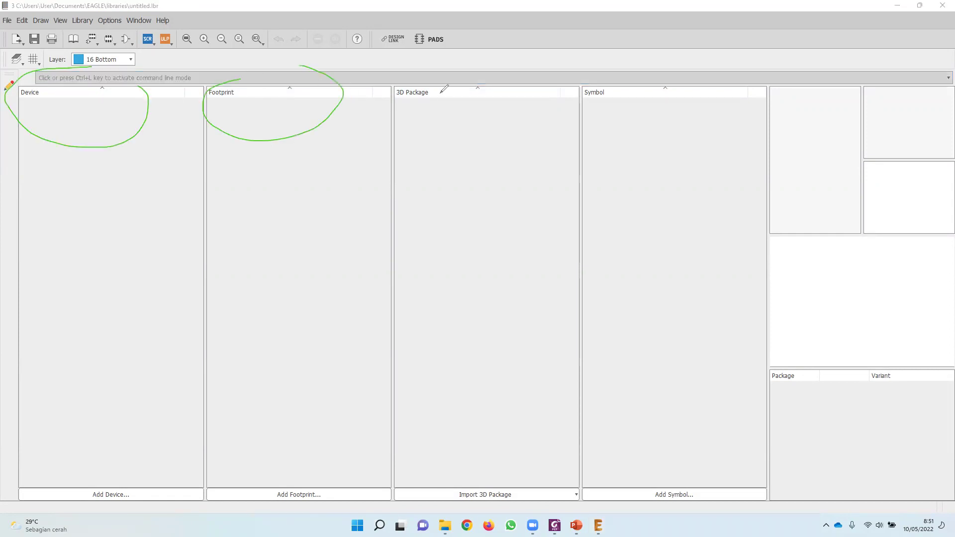
pyautogui.moveTo(428, 81)
pyautogui.mouseDown()
pyautogui.moveTo(501, 135)
pyautogui.moveTo(523, 90)
pyautogui.mouseUp()
pyautogui.moveTo(613, 78)
pyautogui.mouseDown()
pyautogui.moveTo(717, 162)
pyautogui.moveTo(716, 68)
pyautogui.moveTo(694, 66)
pyautogui.mouseUp()
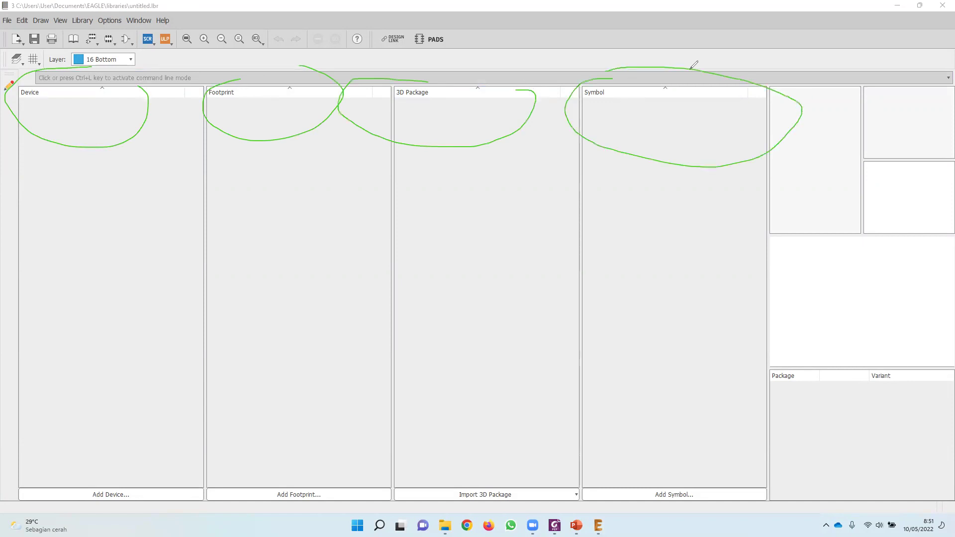
pyautogui.moveTo(666, 221)
pyautogui.mouseDown()
pyautogui.moveTo(674, 201)
pyautogui.moveTo(671, 249)
pyautogui.moveTo(703, 248)
pyautogui.mouseUp()
pyautogui.moveTo(272, 183)
pyautogui.mouseDown()
pyautogui.moveTo(301, 209)
pyautogui.moveTo(263, 238)
pyautogui.moveTo(341, 246)
pyautogui.mouseUp()
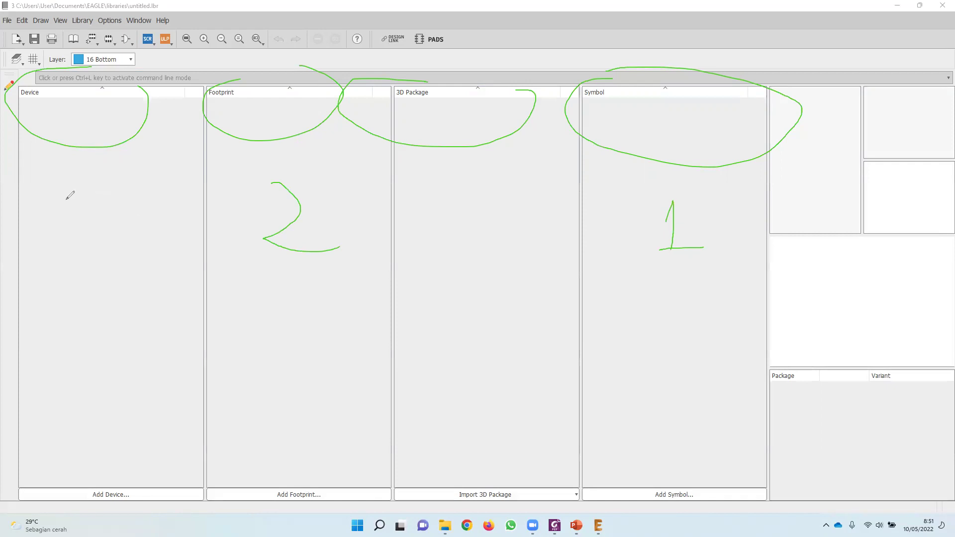
pyautogui.moveTo(155, 204); pyautogui.dragTo(154, 257)
pyautogui.moveTo(75, 207)
pyautogui.mouseDown()
pyautogui.moveTo(96, 220)
pyautogui.moveTo(97, 251)
pyautogui.mouseUp()
pyautogui.moveTo(116, 309)
pyautogui.mouseDown()
pyautogui.moveTo(125, 338)
pyautogui.moveTo(103, 360)
pyautogui.mouseUp()
pyautogui.moveTo(145, 303)
pyautogui.mouseDown()
pyautogui.moveTo(143, 348)
pyautogui.moveTo(152, 337)
pyautogui.moveTo(138, 348)
pyautogui.mouseUp()
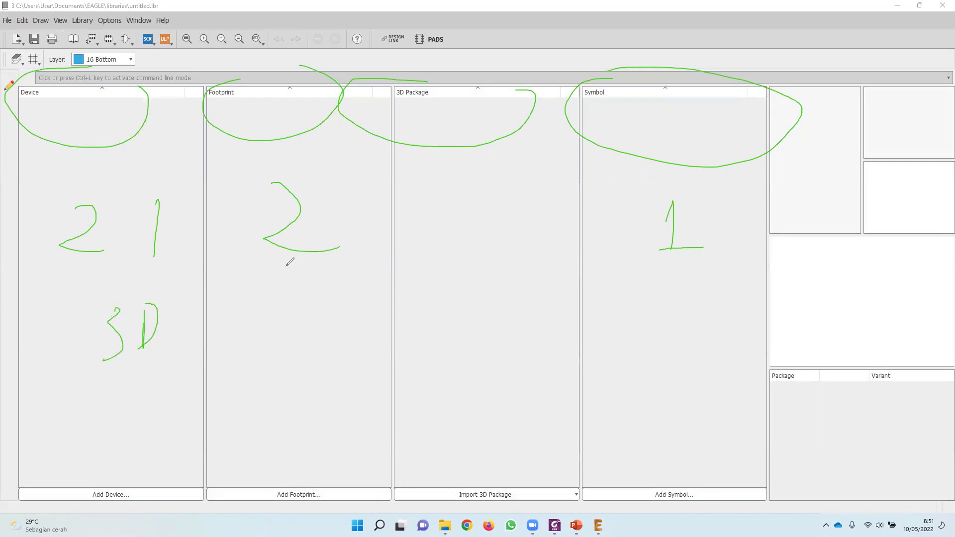
pyautogui.hotkey('ctrl', 'z')
pyautogui.hotkey('ctrl', 'z')
pyautogui.hotkey('ctrl', 'z')
pyautogui.hotkey('ctrl', 'z')
pyautogui.hotkey('ctrl', 'z')
pyautogui.hotkey('ctrl', 'z')
pyautogui.hotkey('ctrl', 'z')
pyautogui.hotkey('ctrl', 'z')
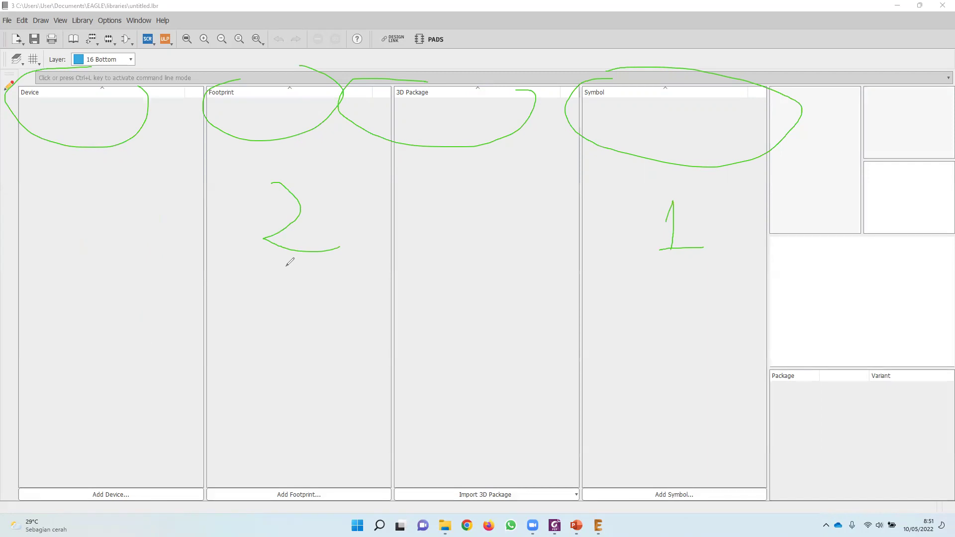
pyautogui.hotkey('ctrl', 'z')
pyautogui.hotkey('ctrl', 'z')
pyautogui.hotkey('ctrl', 'z')
pyautogui.hotkey('ctrl', 'z')
pyautogui.hotkey('ctrl', 'z')
pyautogui.hotkey('ctrl', 'z')
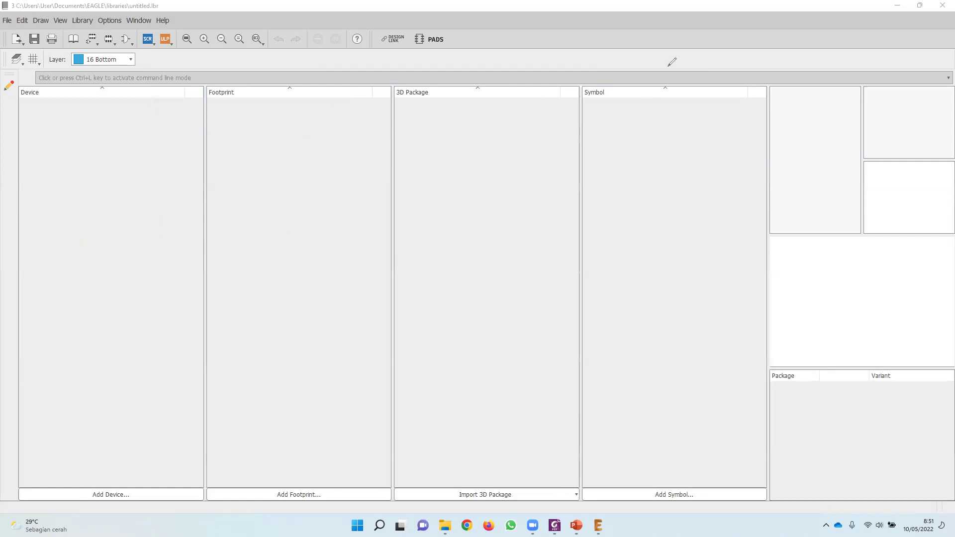
# Switch to Foxit PhantomPDF, show Komponen-Resistor.pdf maximized and examine the resistor symbol drawing and its layer labels on page 2.
pyautogui.click(555, 526)
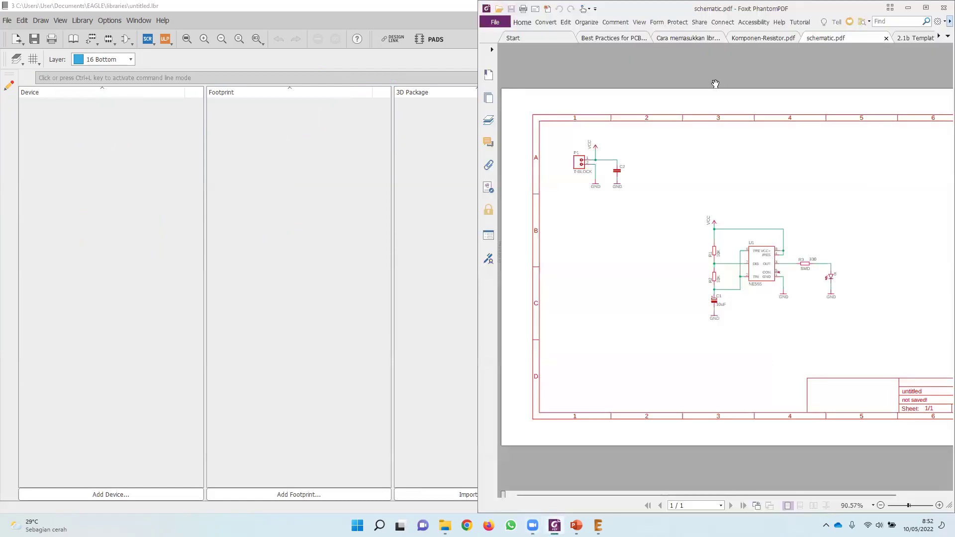
pyautogui.click(785, 39)
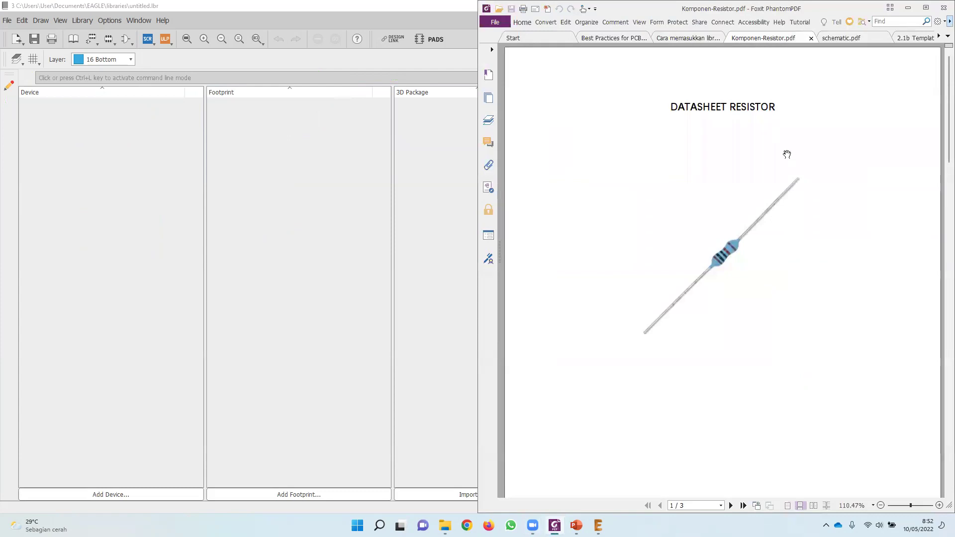
pyautogui.click(926, 8)
pyautogui.scroll(-15, 568, 172)
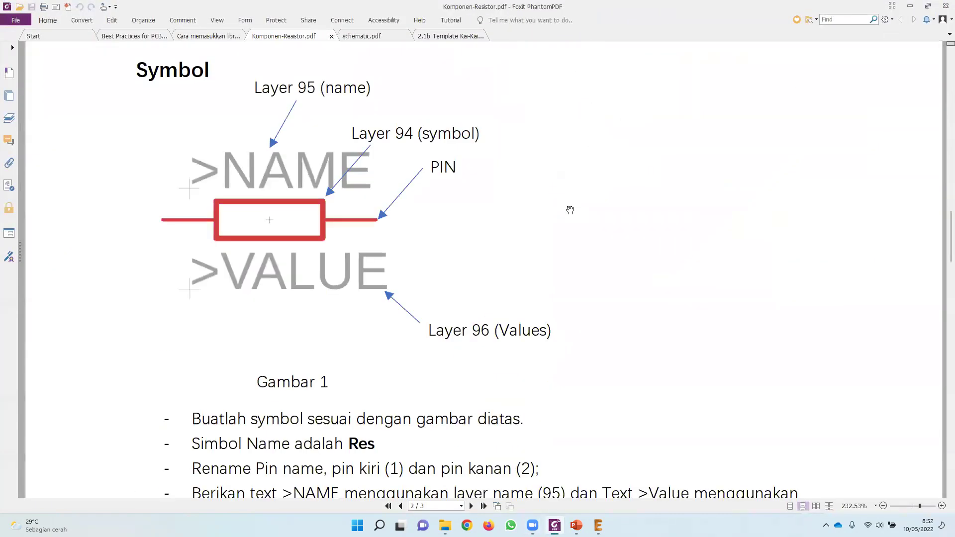
pyautogui.scroll(1, 403, 210)
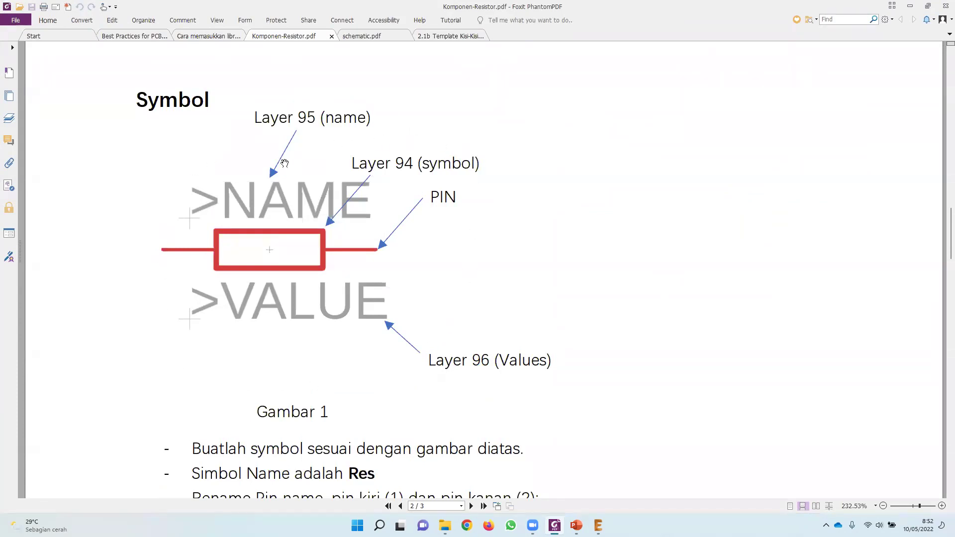
pyautogui.scroll(-2, 285, 163)
pyautogui.scroll(1, 394, 169)
pyautogui.scroll(-1, 415, 406)
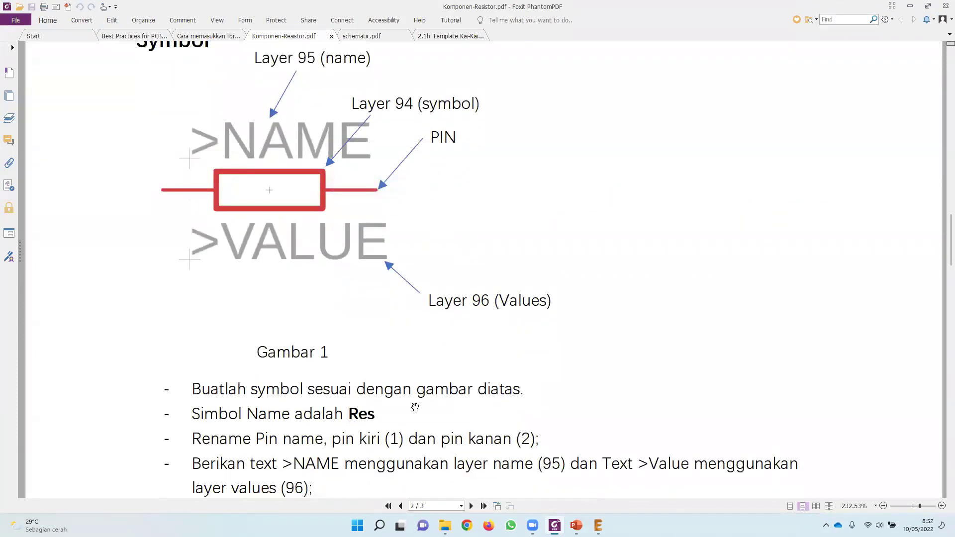
pyautogui.scroll(-1, 395, 362)
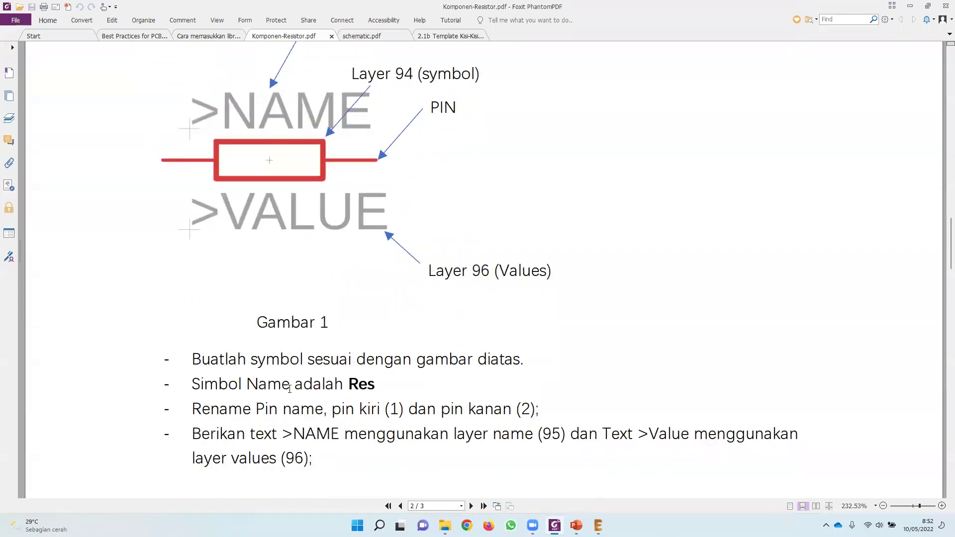
# Examine the written symbol requirements: the symbol name, the pin names, and the layers for the >NAME and >Value texts.
pyautogui.moveTo(351, 383); pyautogui.dragTo(374, 384)
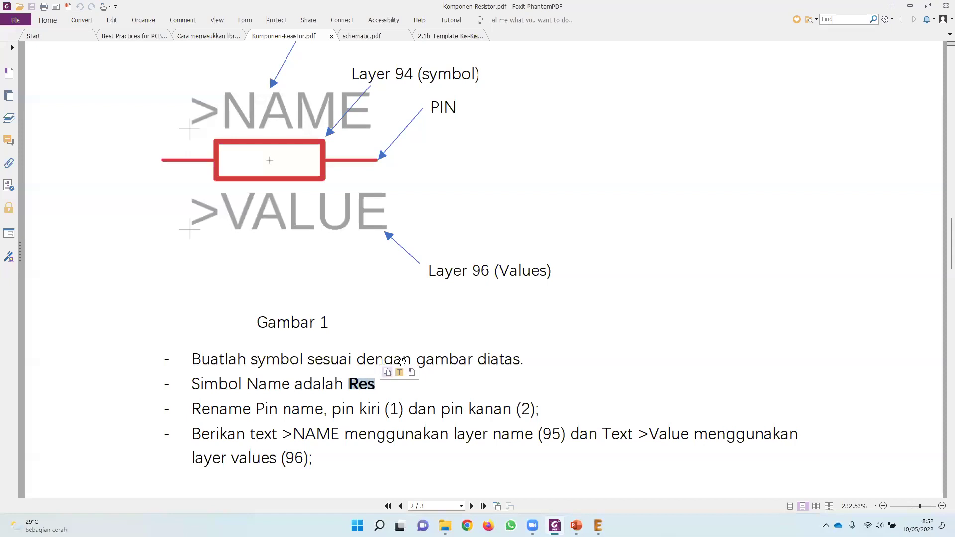
pyautogui.scroll(1, 407, 330)
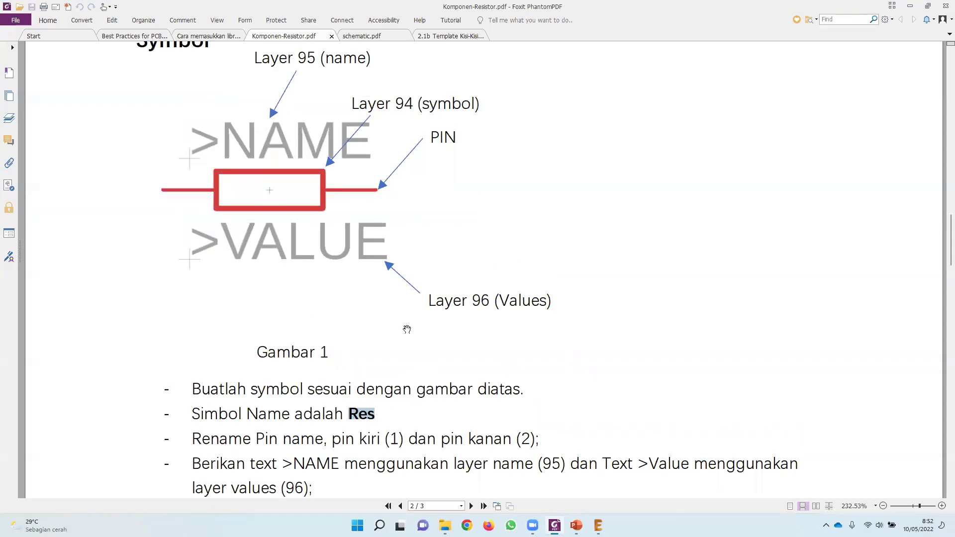
pyautogui.scroll(-3, 407, 329)
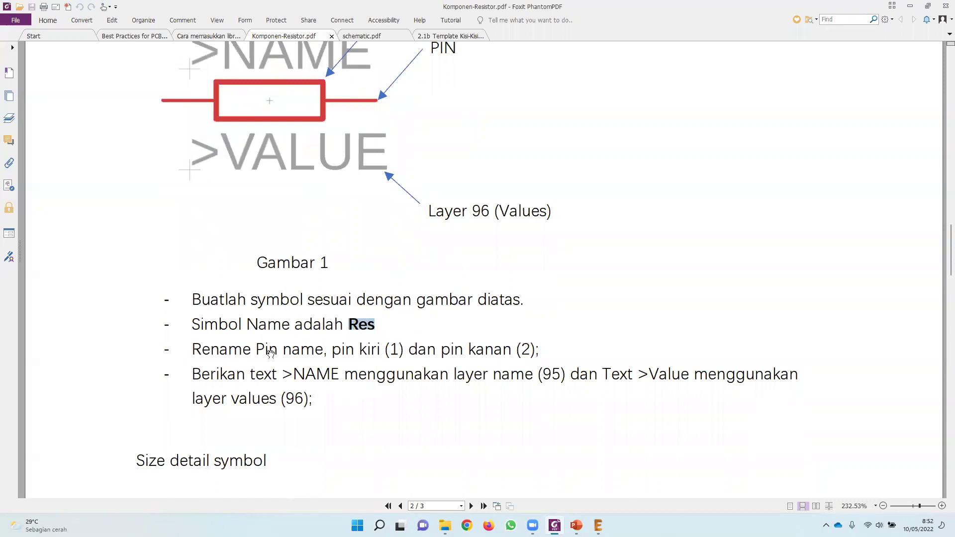
pyautogui.scroll(1, 269, 354)
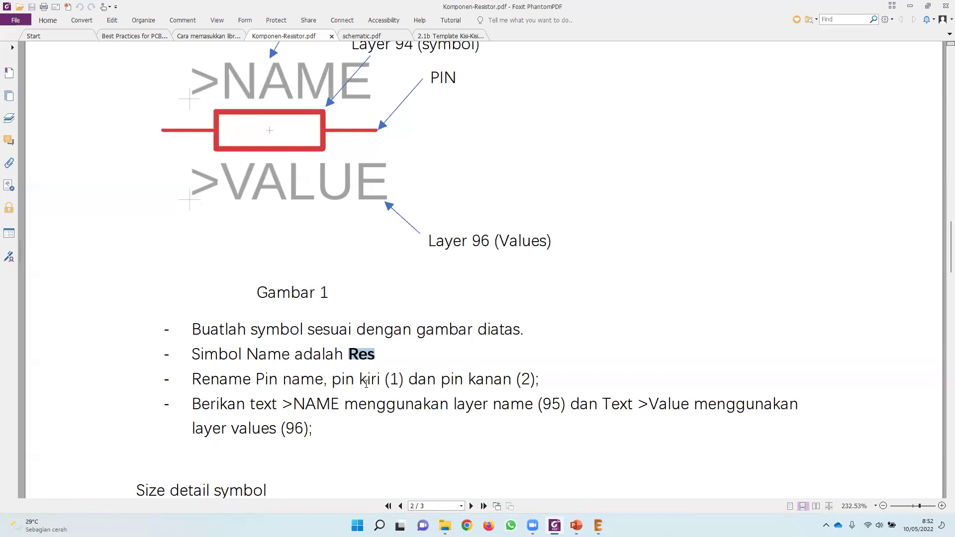
pyautogui.moveTo(392, 381); pyautogui.dragTo(396, 381)
pyautogui.moveTo(521, 380); pyautogui.dragTo(529, 380)
pyautogui.click(234, 411)
pyautogui.moveTo(281, 404); pyautogui.dragTo(339, 407)
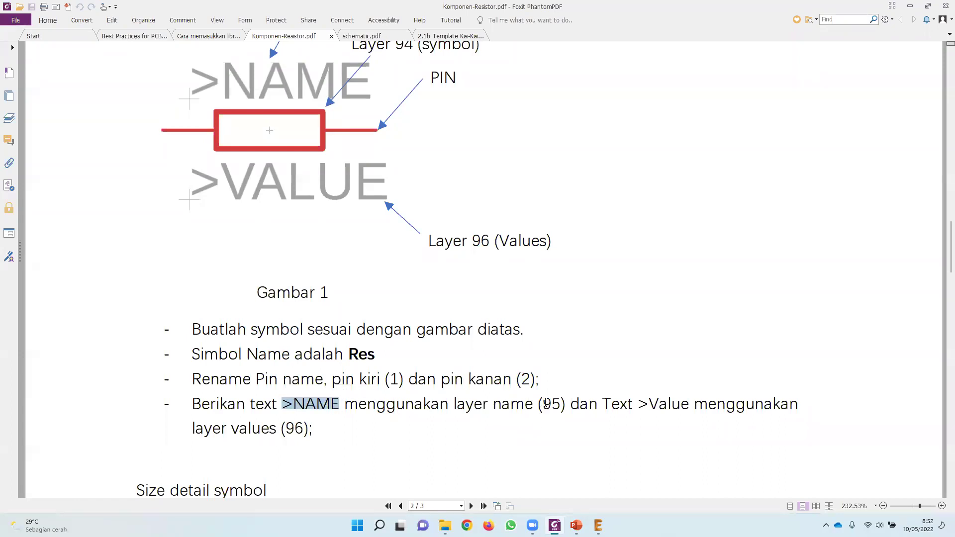
pyautogui.moveTo(453, 404); pyautogui.dragTo(567, 404)
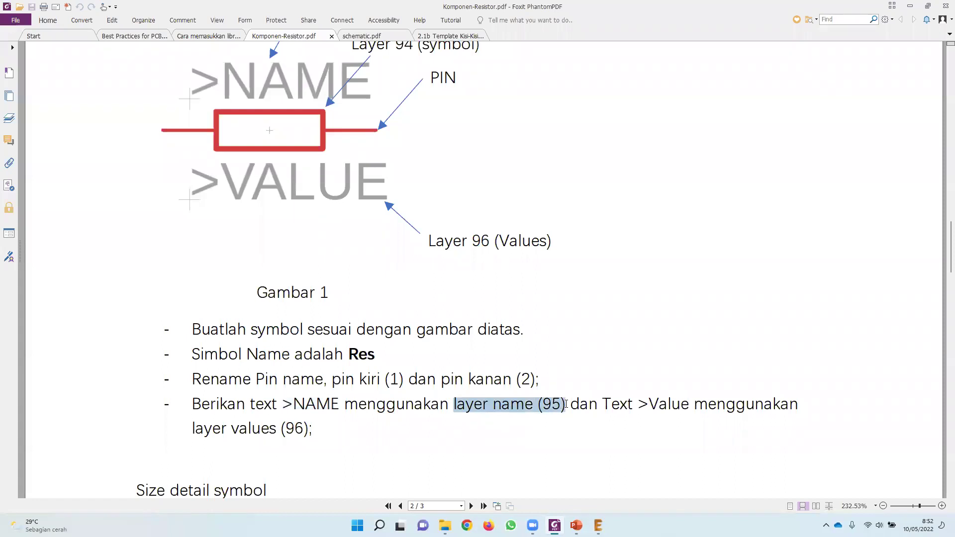
pyautogui.click(622, 407)
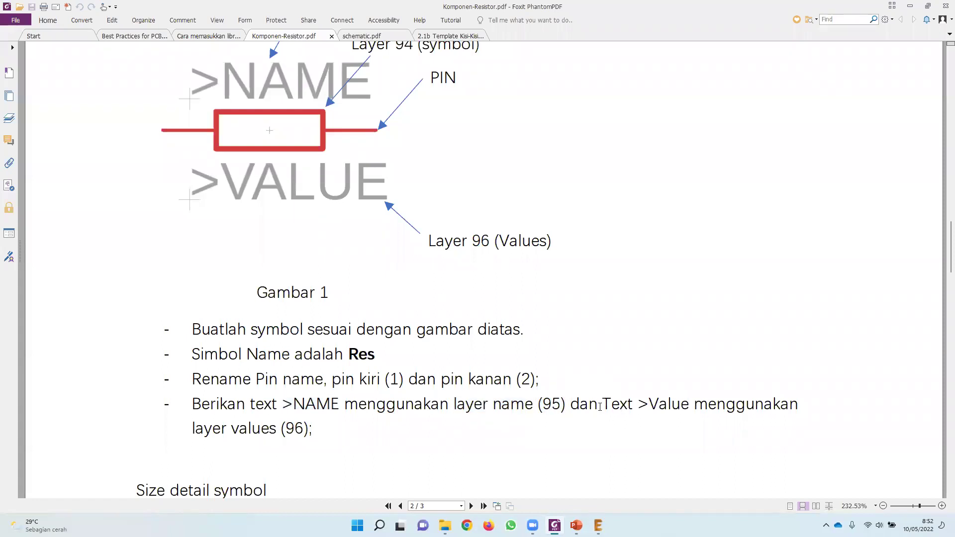
pyautogui.moveTo(640, 404); pyautogui.dragTo(688, 405)
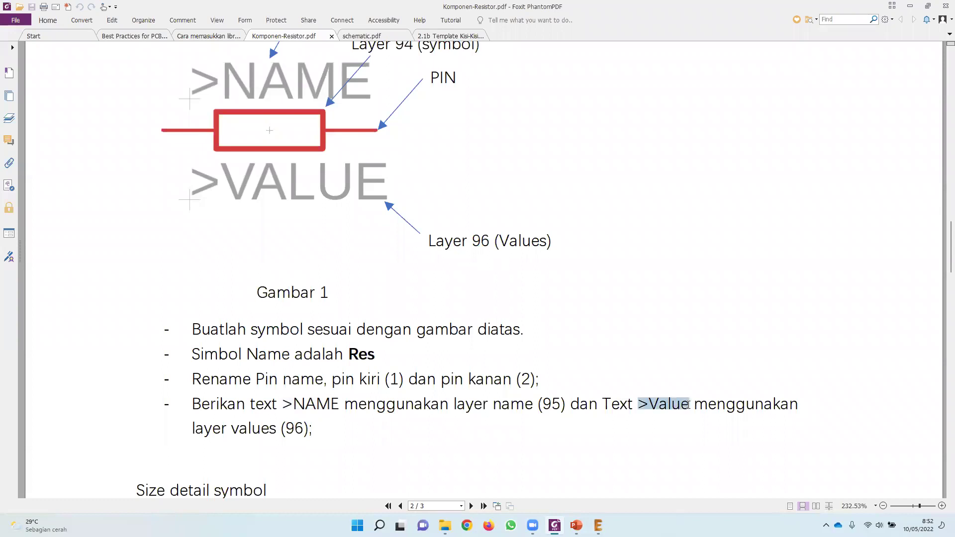
pyautogui.click(220, 429)
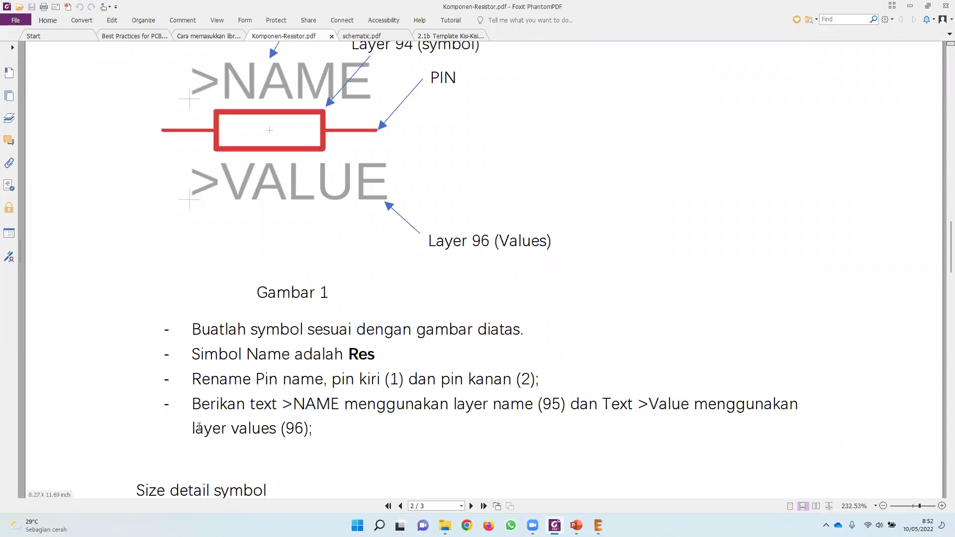
pyautogui.moveTo(191, 429); pyautogui.dragTo(321, 436)
pyautogui.click(435, 447)
# Examine the body dimensions and pin layout in the datasheet's "Size detail symbol" drawing.
pyautogui.scroll(3, 282, 113)
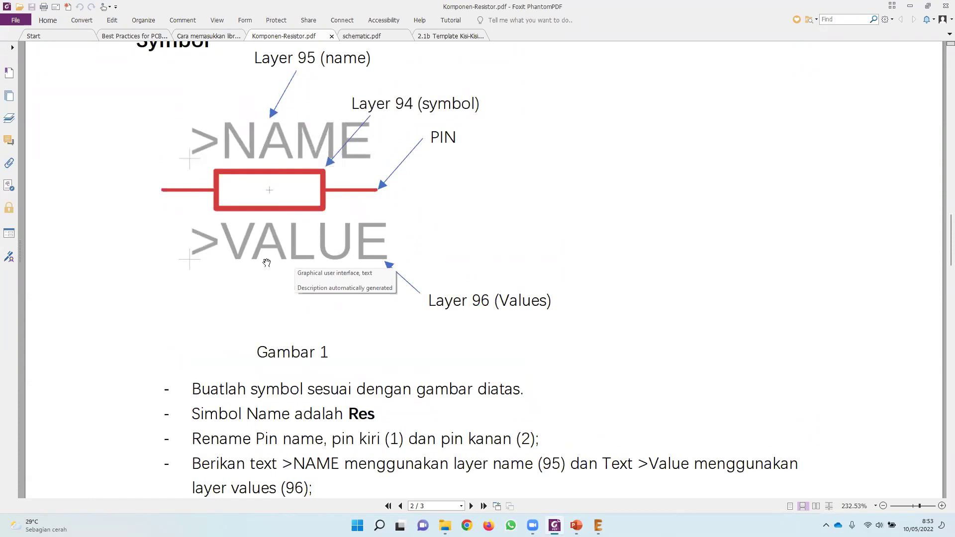
pyautogui.scroll(-10, 269, 240)
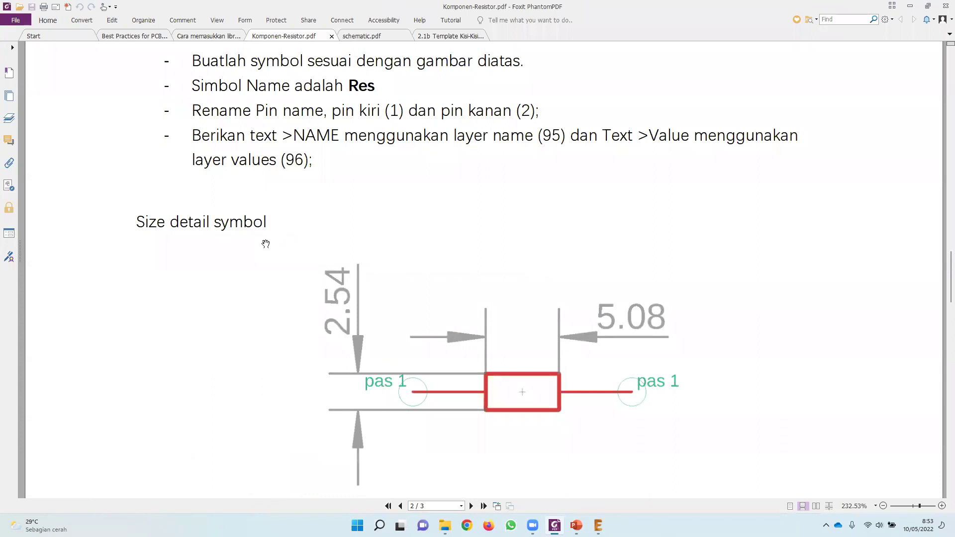
pyautogui.scroll(-3, 265, 244)
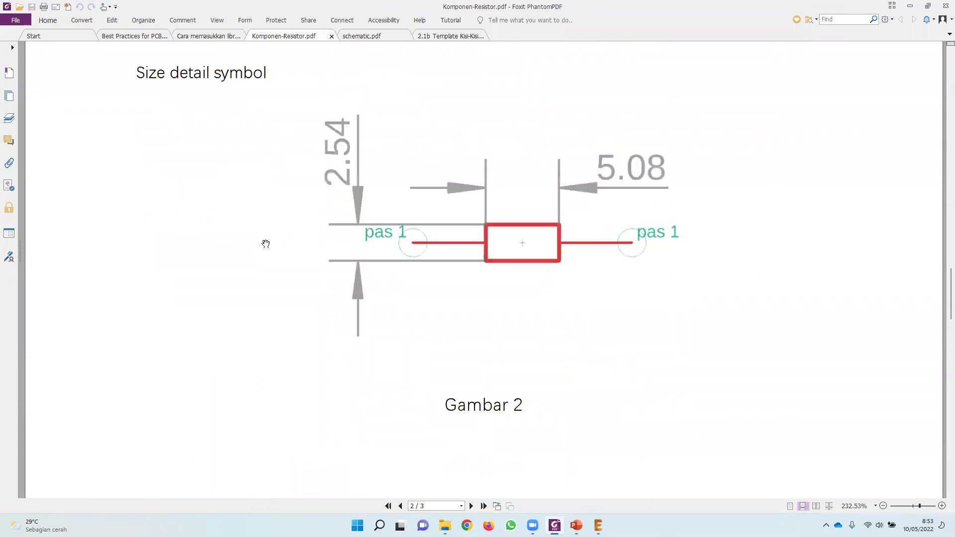
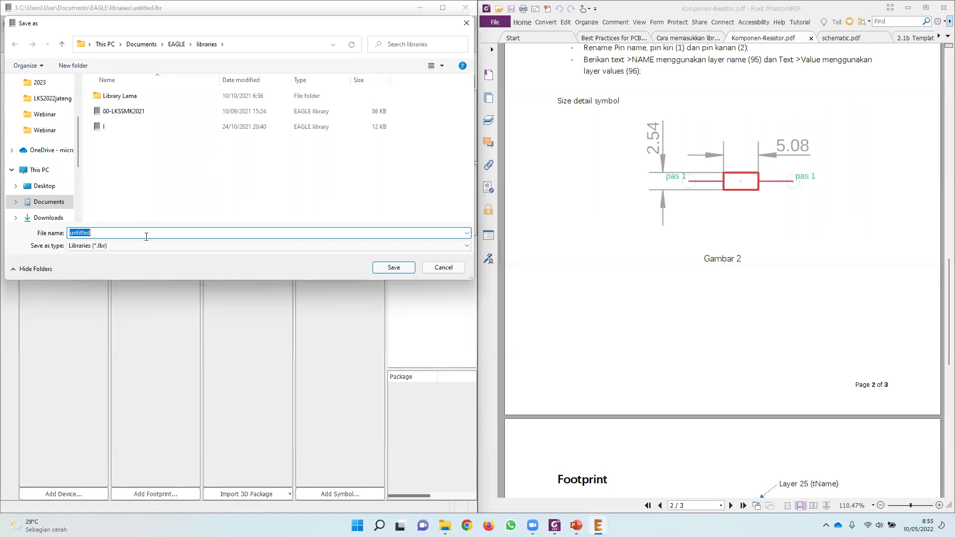
# Review the resistor datasheet's Symbol page again while the library's Save as dialog is open.
pyautogui.scroll(6, 649, 233)
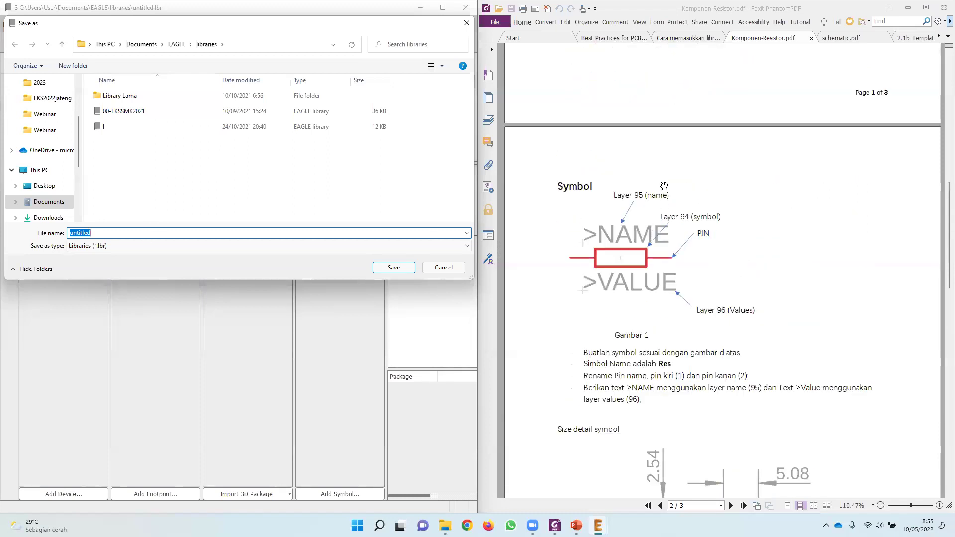
pyautogui.scroll(8, 706, 213)
pyautogui.scroll(-8, 705, 213)
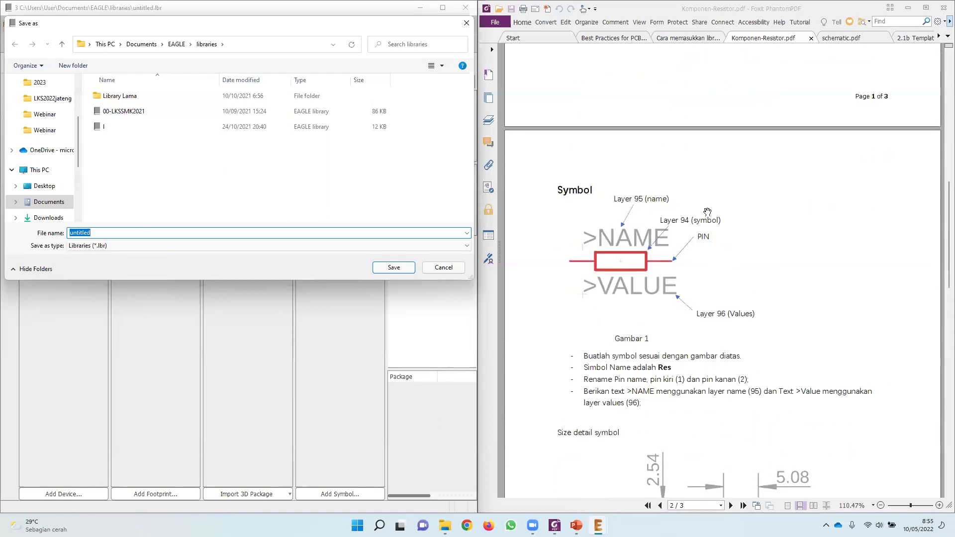
pyautogui.scroll(-2, 707, 213)
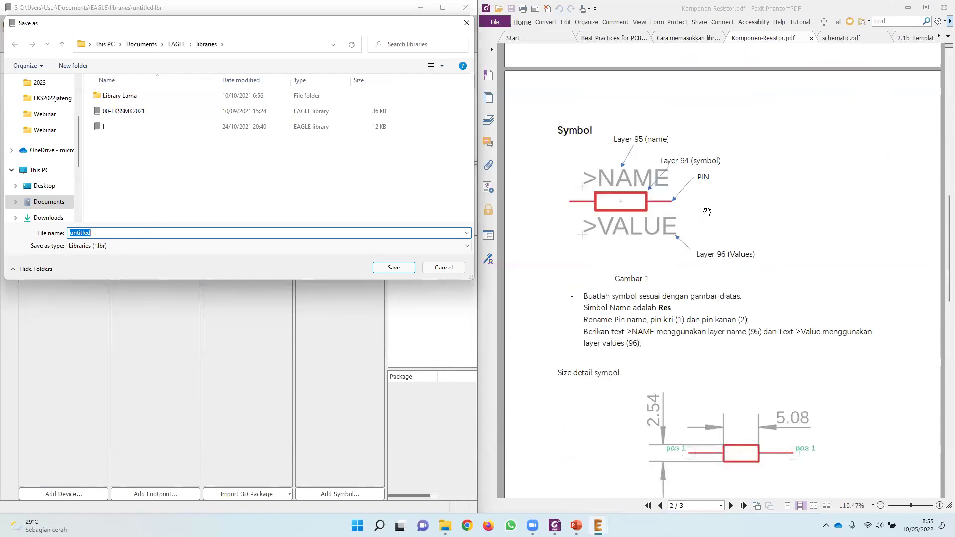
pyautogui.scroll(-6, 707, 212)
pyautogui.scroll(8, 707, 212)
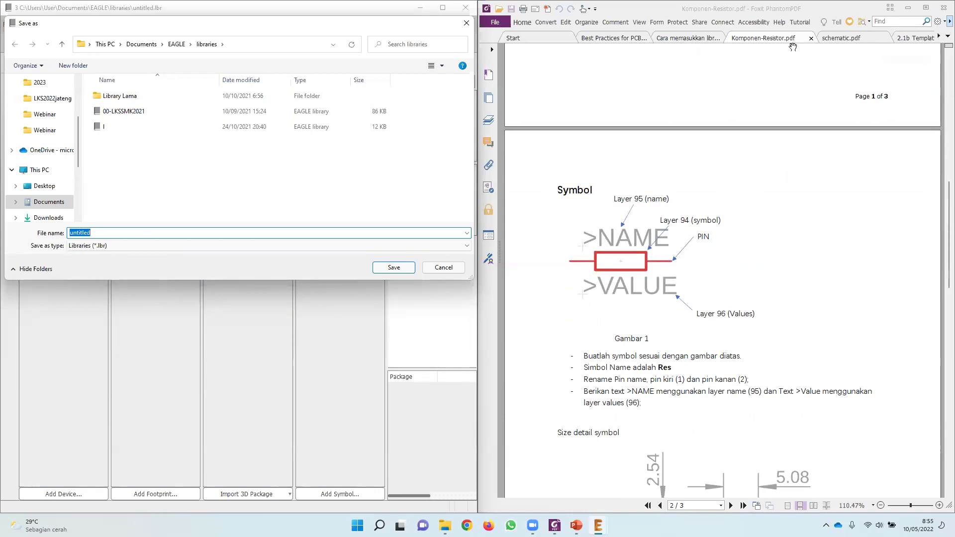
# Bring up the 2.1b Template Kisi-Kisi PDF and examine its file storage rules, library naming note and component library section.
pyautogui.click(846, 39)
pyautogui.click(913, 39)
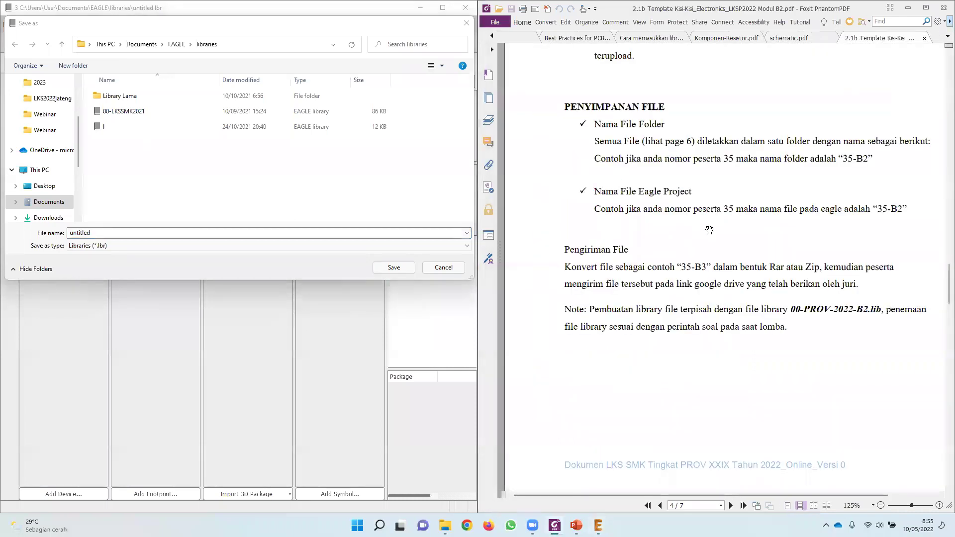
pyautogui.scroll(-3, 680, 310)
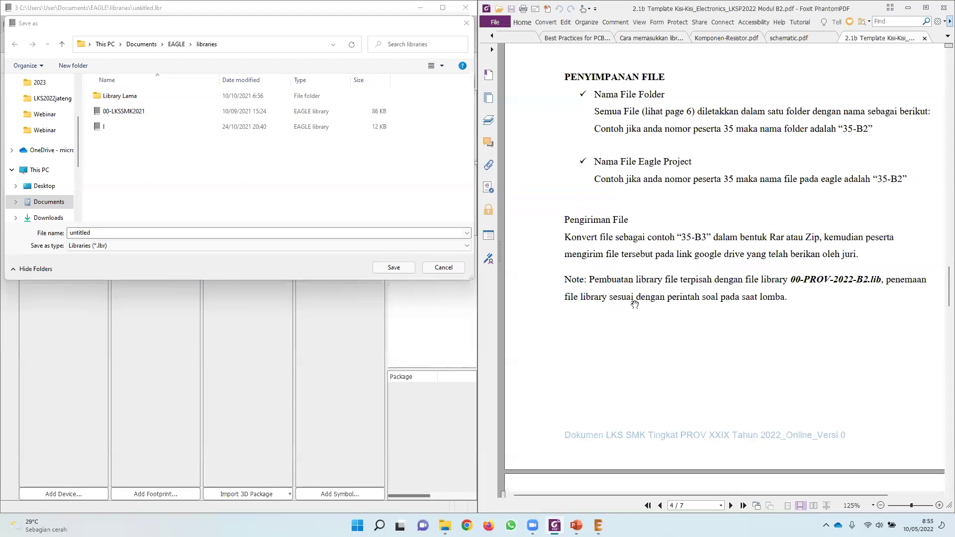
pyautogui.scroll(1, 646, 305)
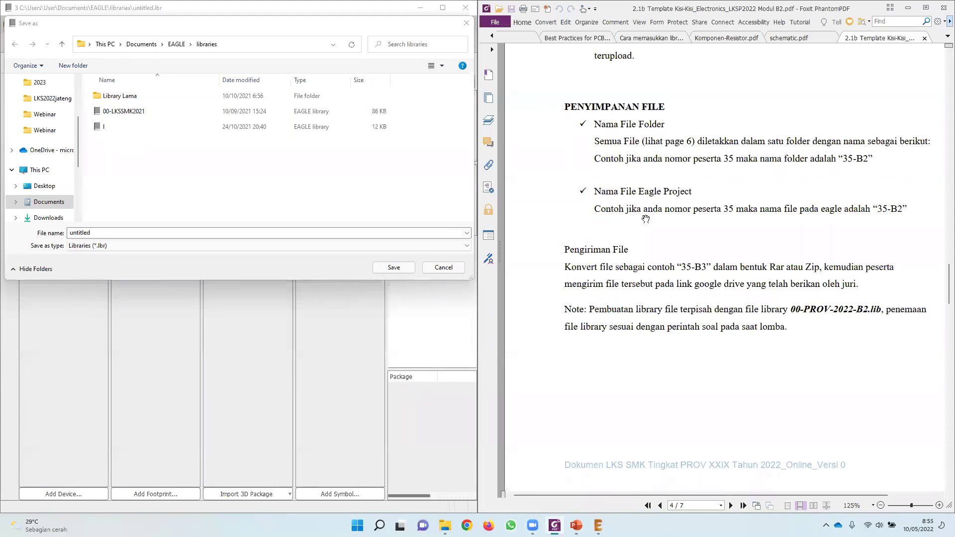
pyautogui.scroll(4, 632, 210)
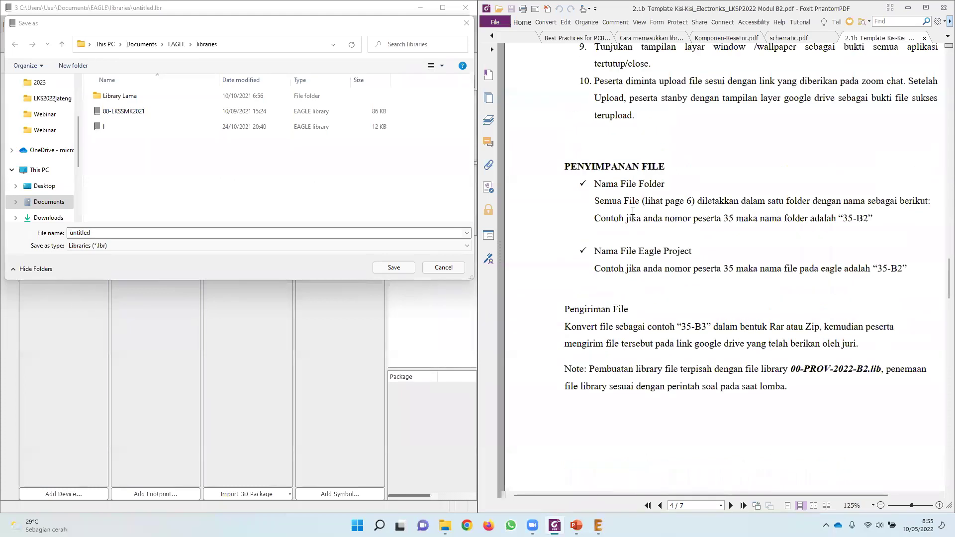
pyautogui.scroll(-3, 634, 211)
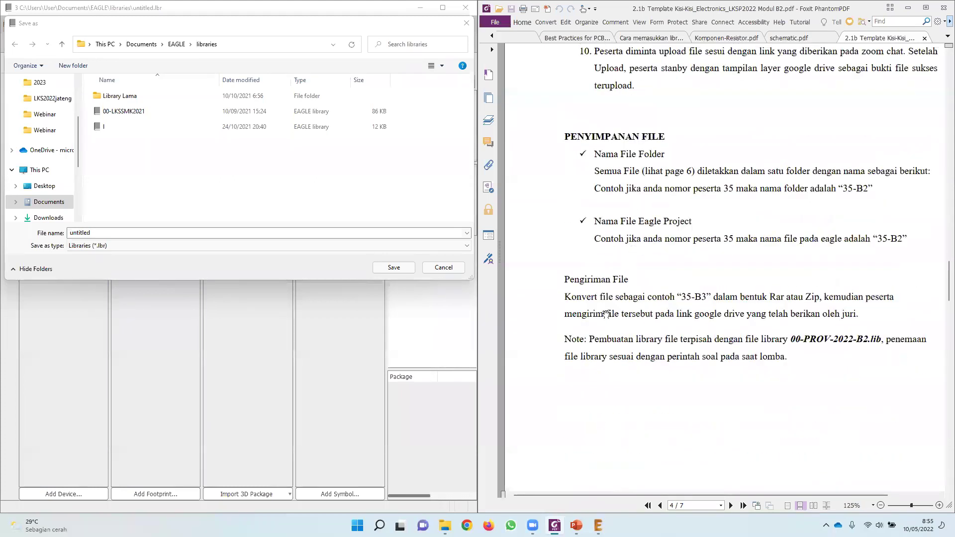
pyautogui.scroll(-10, 602, 301)
pyautogui.scroll(-2, 618, 291)
pyautogui.scroll(4, 620, 290)
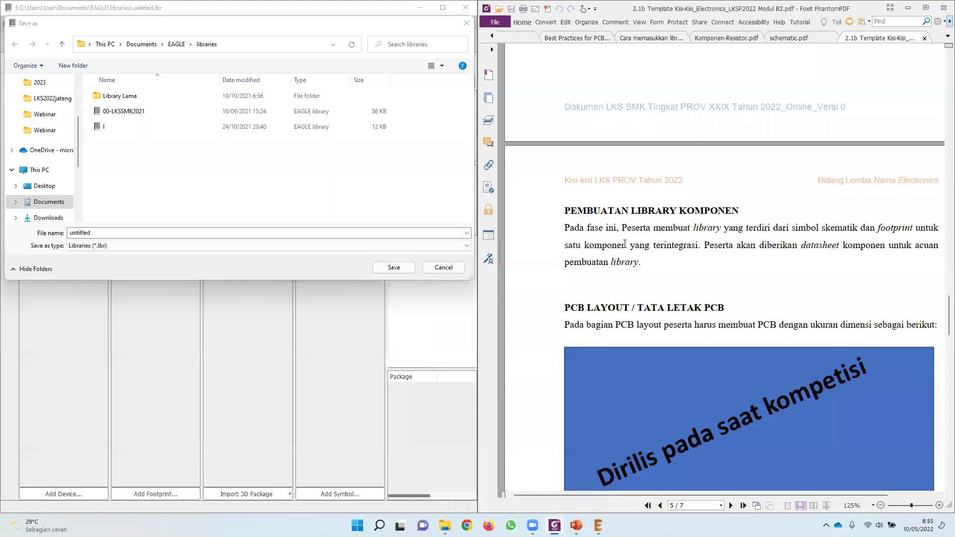
pyautogui.scroll(-20, 625, 246)
pyautogui.scroll(12, 625, 258)
pyautogui.scroll(12, 625, 259)
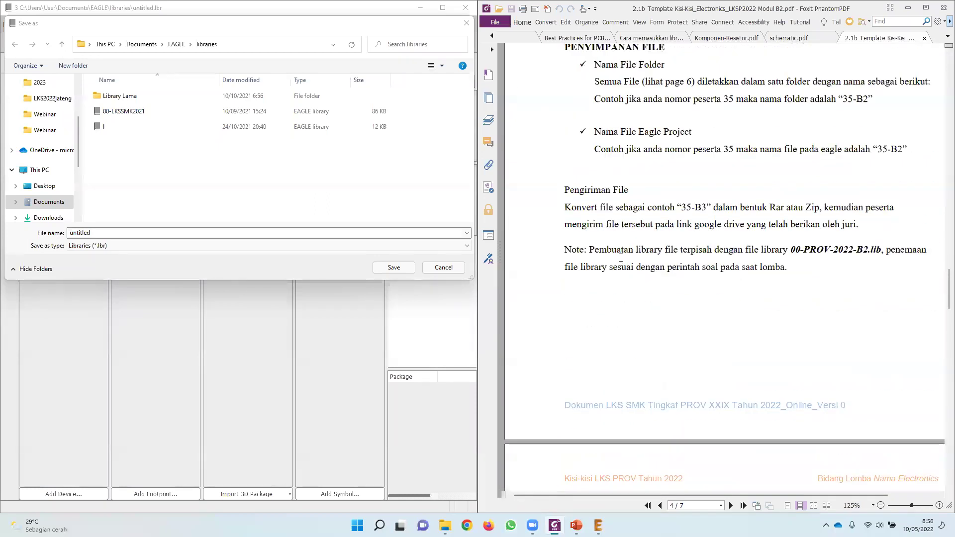
pyautogui.scroll(3, 621, 258)
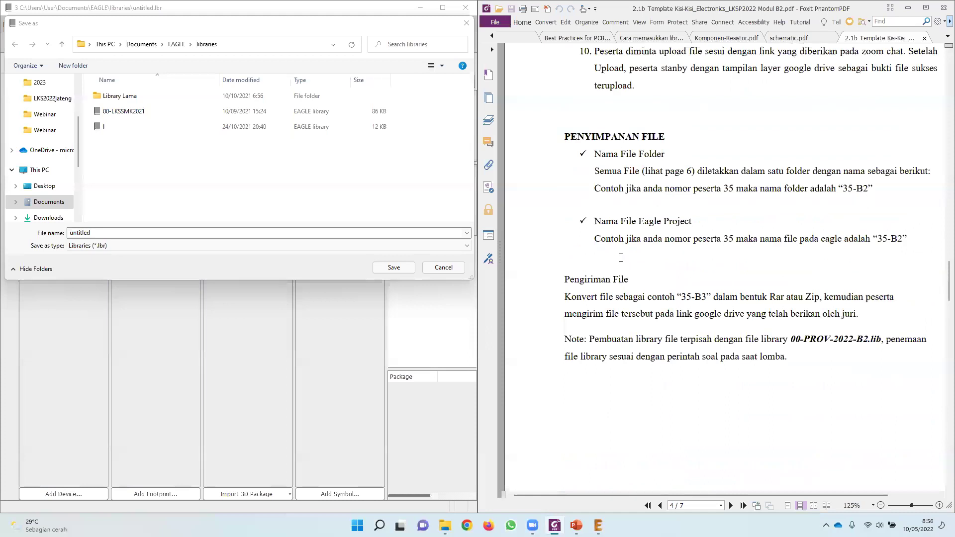
# Save the new library as 25-B2 in the EAGLE libraries folder.
pyautogui.click(149, 231)
pyautogui.doubleClick(158, 231)
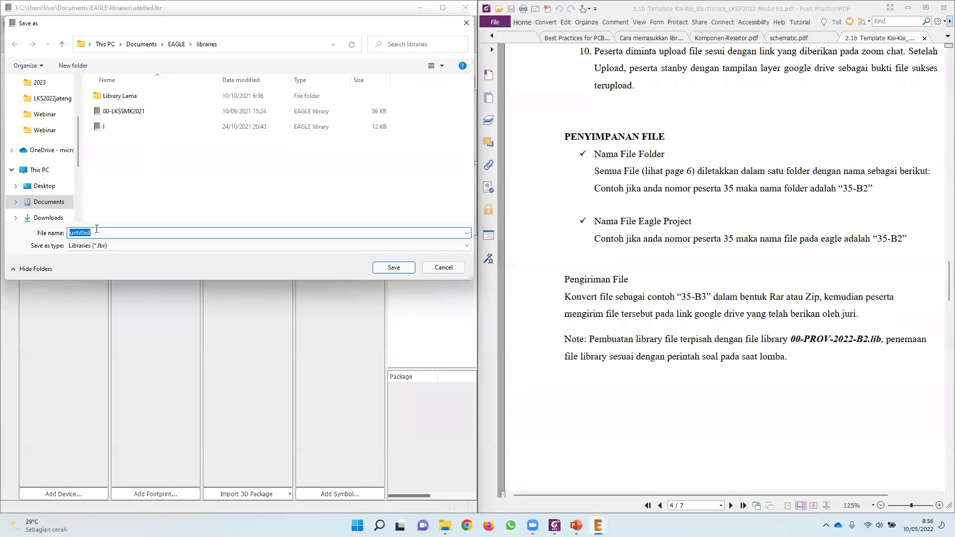
pyautogui.write('25-B2')
pyautogui.click(392, 267)
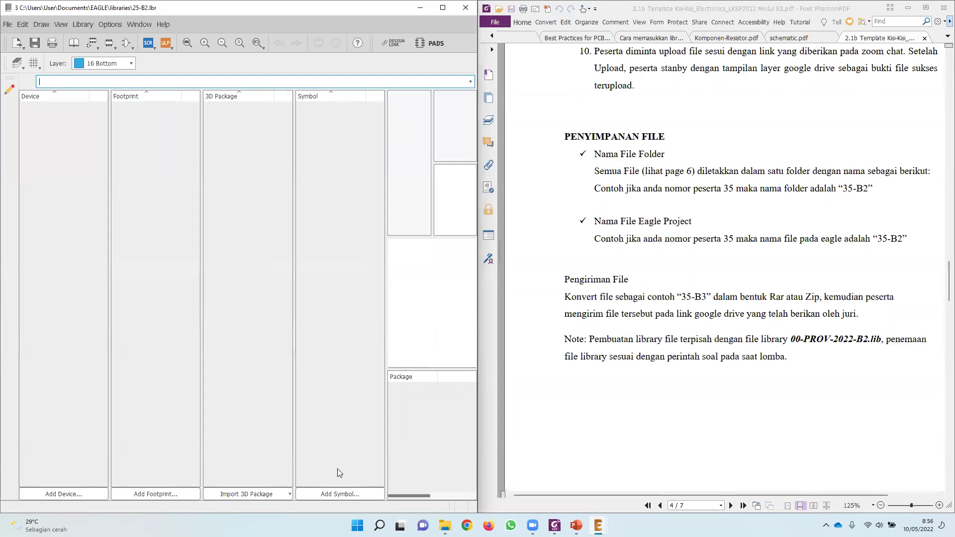
# Create a new symbol named RES in the 25-B2 library, following the symbol name in the resistor datasheet.
pyautogui.click(333, 493)
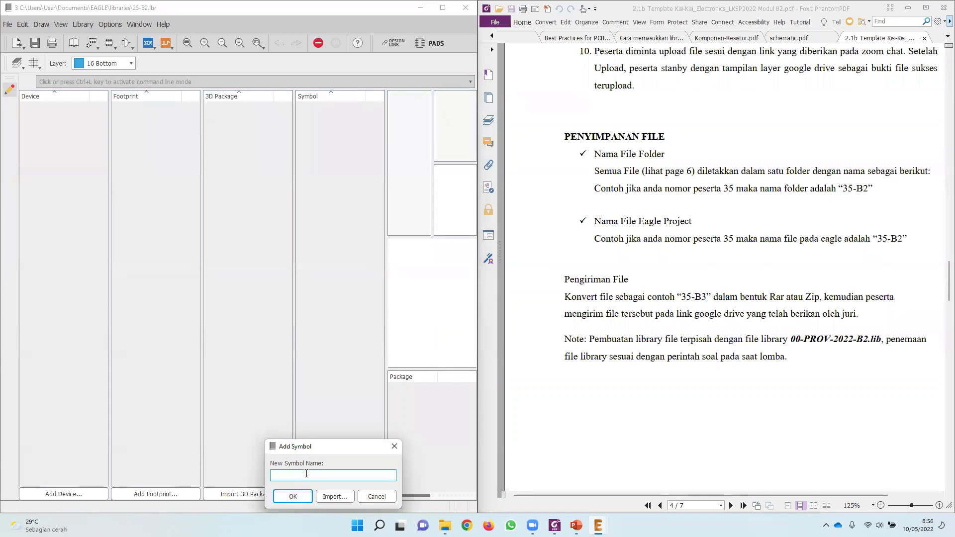
pyautogui.scroll(-10, 646, 259)
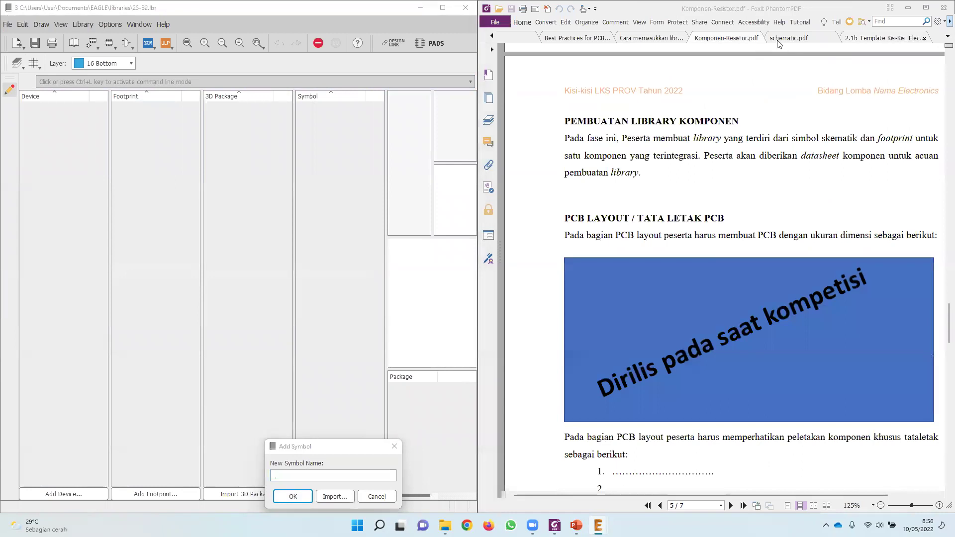
pyautogui.click(726, 38)
pyautogui.scroll(2, 584, 360)
pyautogui.scroll(-2, 584, 359)
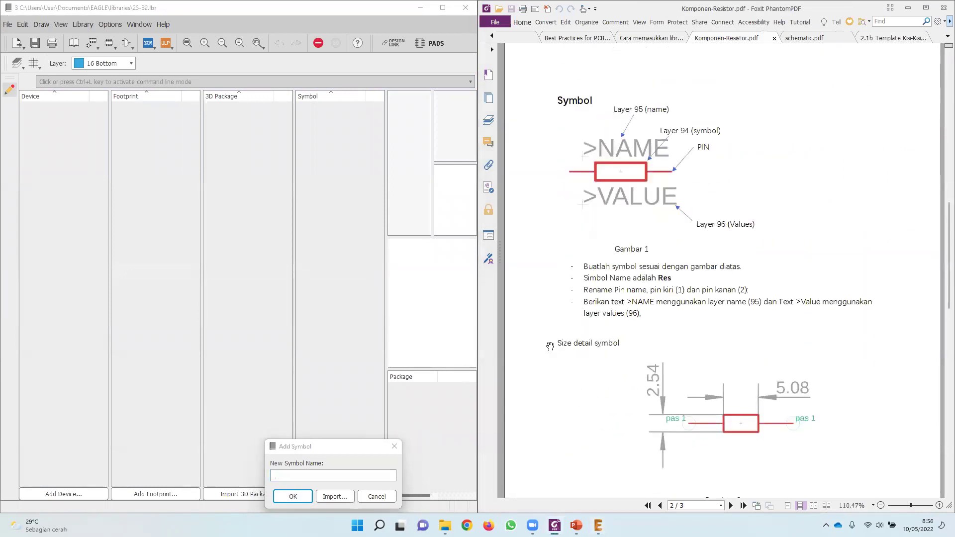
pyautogui.click(366, 474)
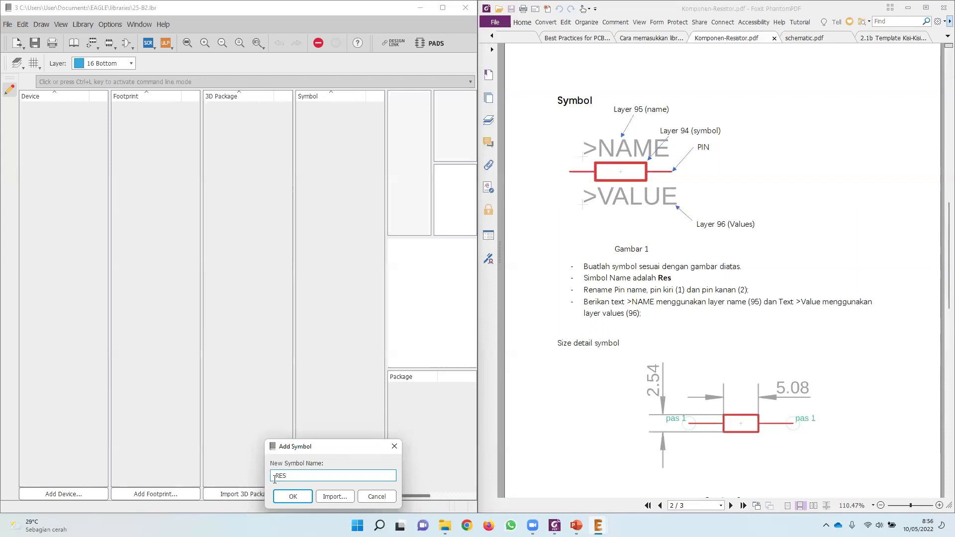
pyautogui.moveTo(289, 474); pyautogui.dragTo(259, 475)
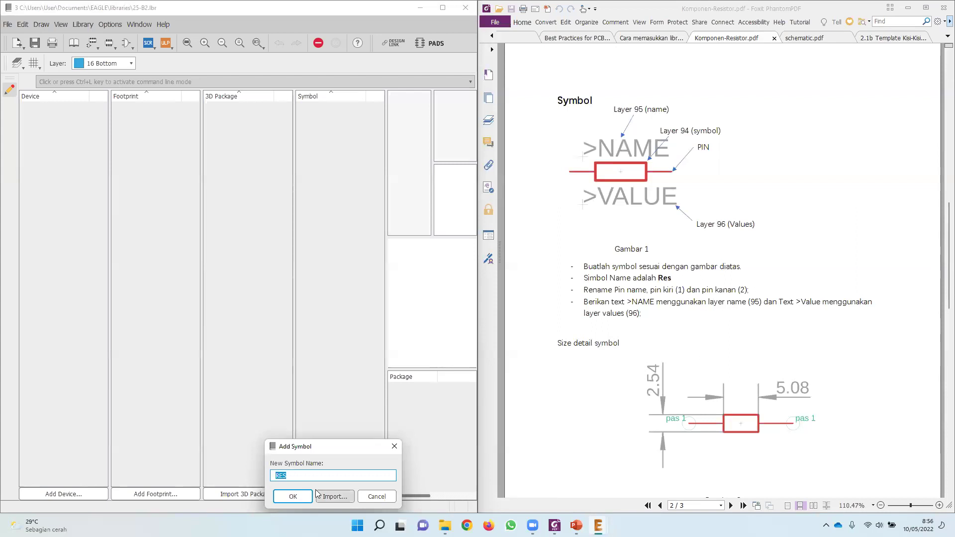
pyautogui.write('T')
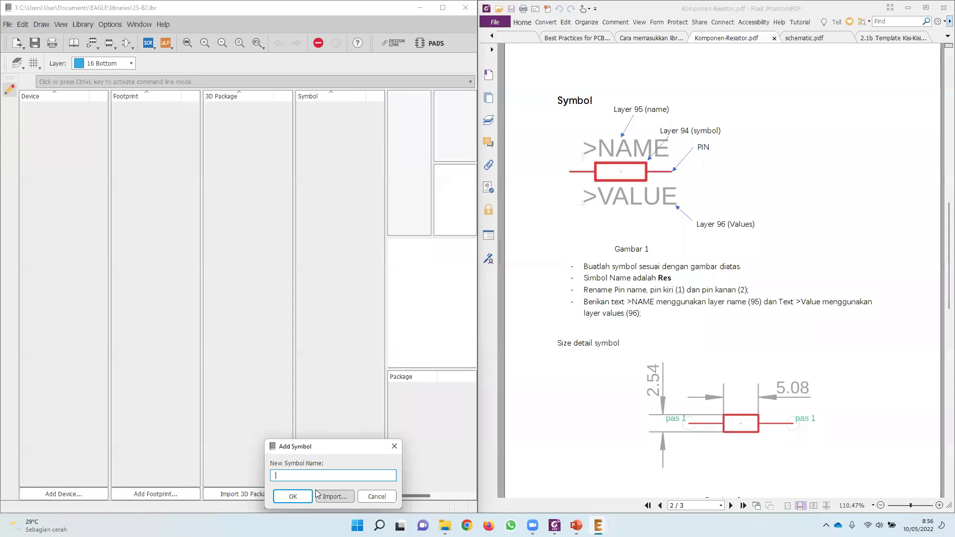
pyautogui.write('RES')
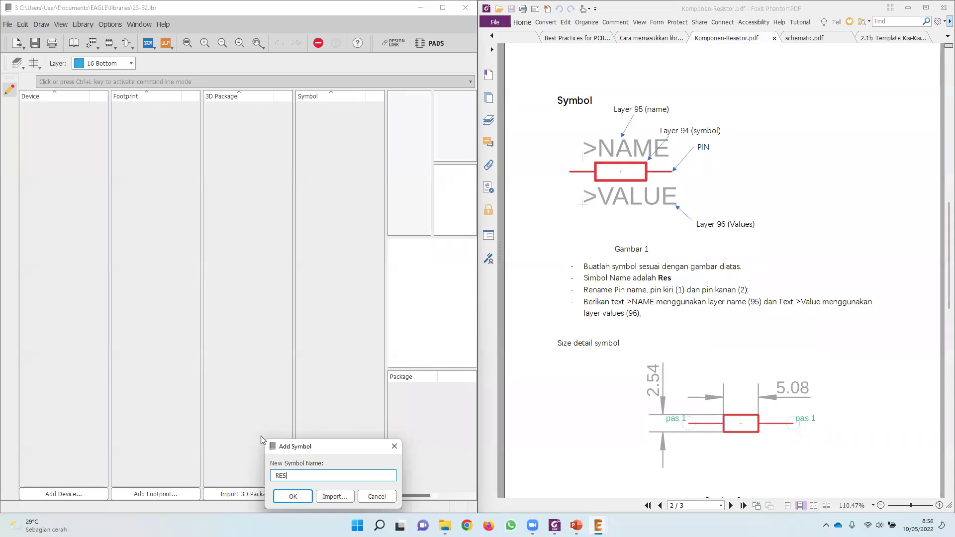
pyautogui.click(287, 497)
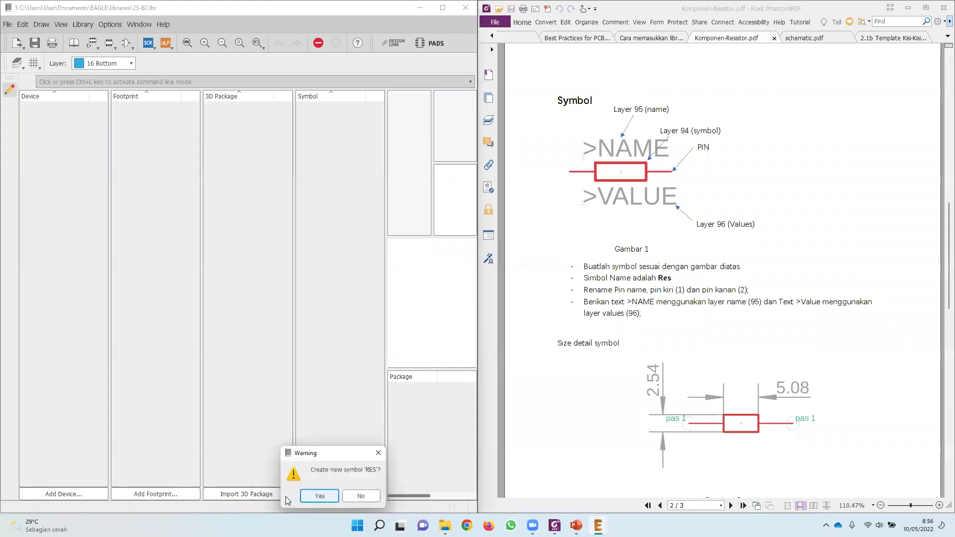
pyautogui.click(321, 497)
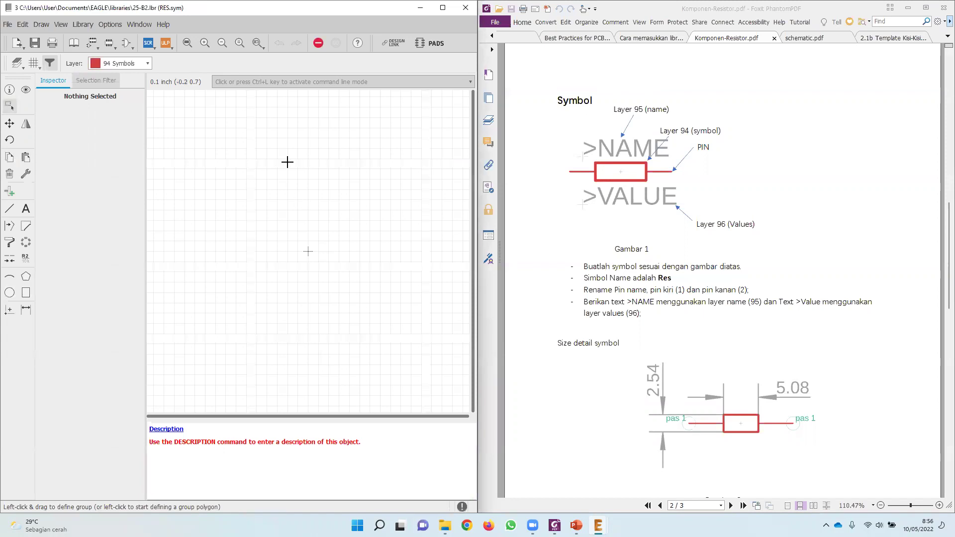
pyautogui.click(443, 7)
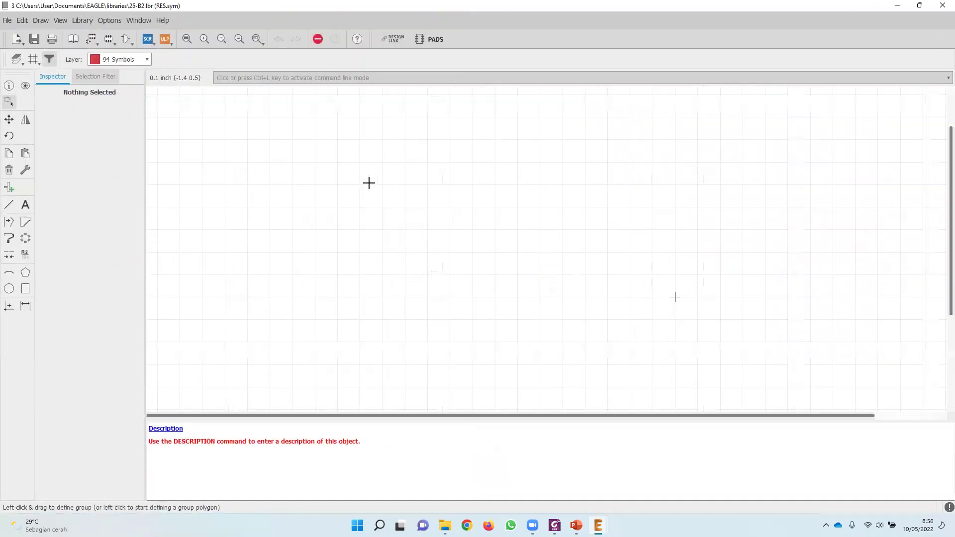
pyautogui.scroll(-1, 371, 184)
pyautogui.scroll(3, 530, 250)
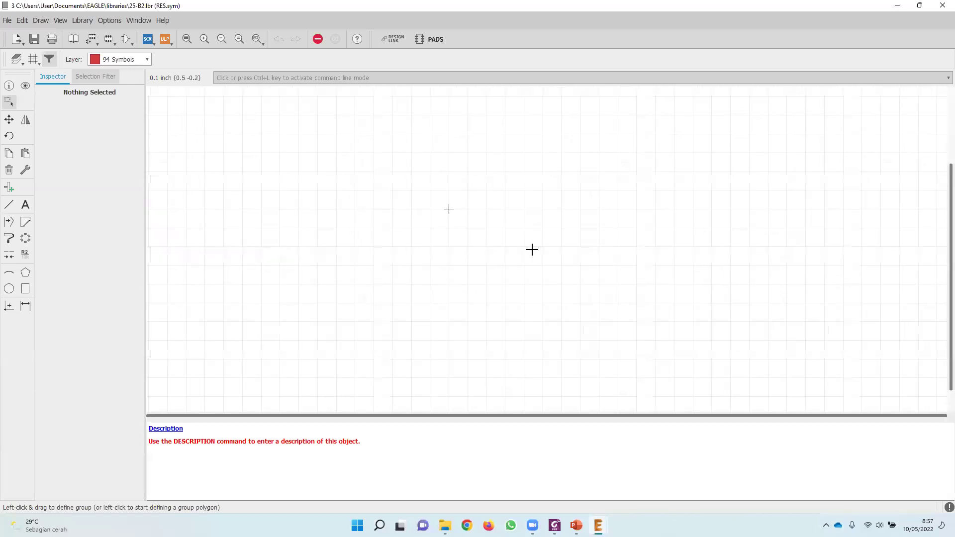
pyautogui.scroll(-2, 433, 211)
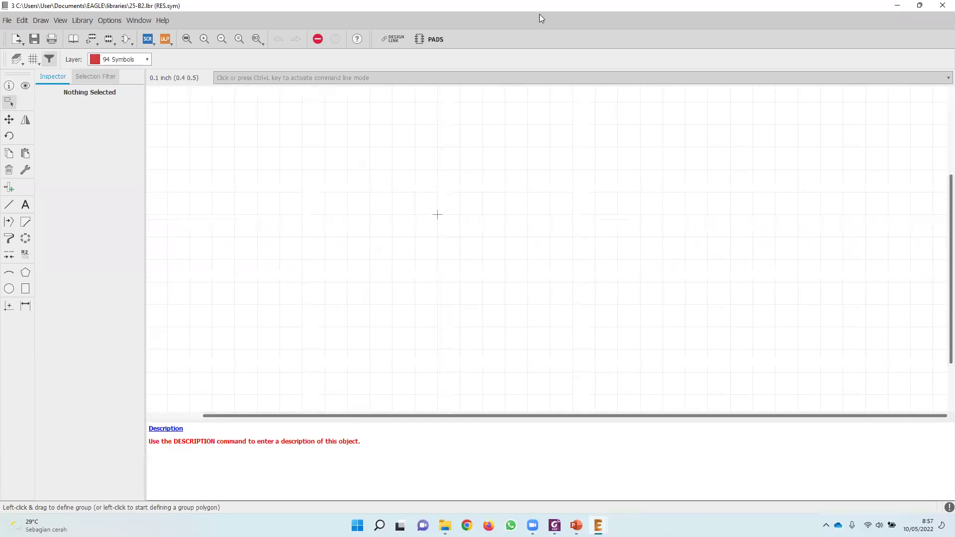
pyautogui.moveTo(402, 168)
pyautogui.mouseDown()
pyautogui.moveTo(524, 207)
pyautogui.moveTo(426, 161)
pyautogui.mouseUp()
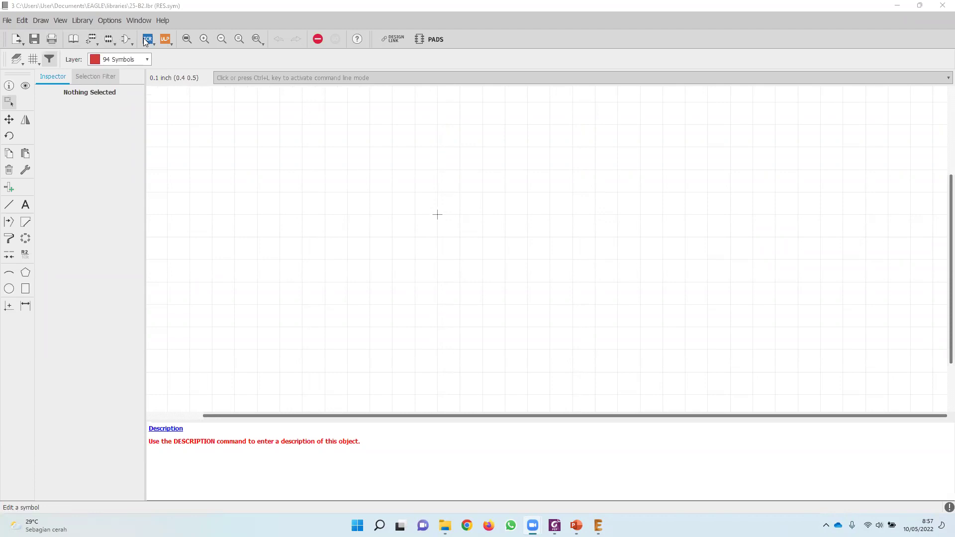
pyautogui.doubleClick(485, 6)
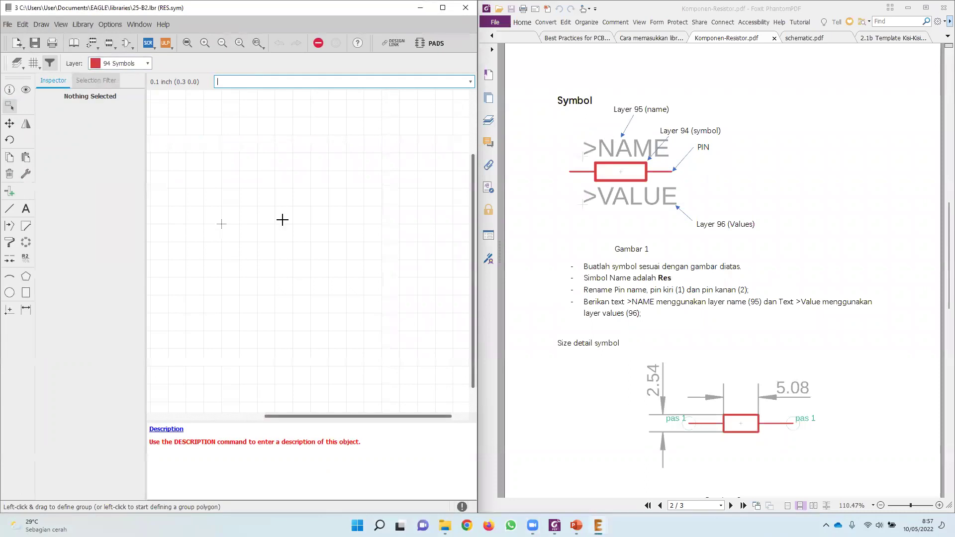
# Select layer 94 Symbols as the drawing layer for the resistor body, as the datasheet's symbol drawing specifies.
pyautogui.scroll(-3, 767, 290)
pyautogui.scroll(-3, 767, 290)
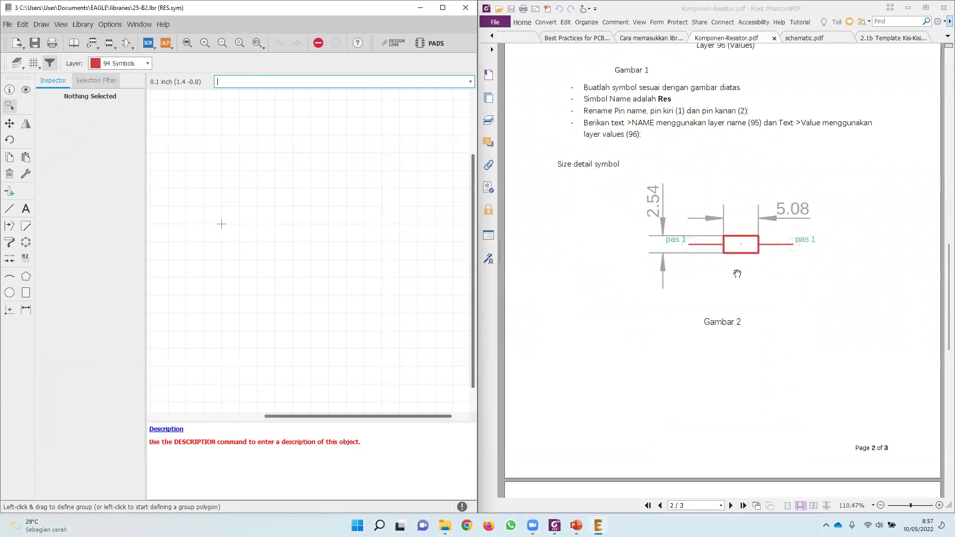
pyautogui.scroll(5, 737, 274)
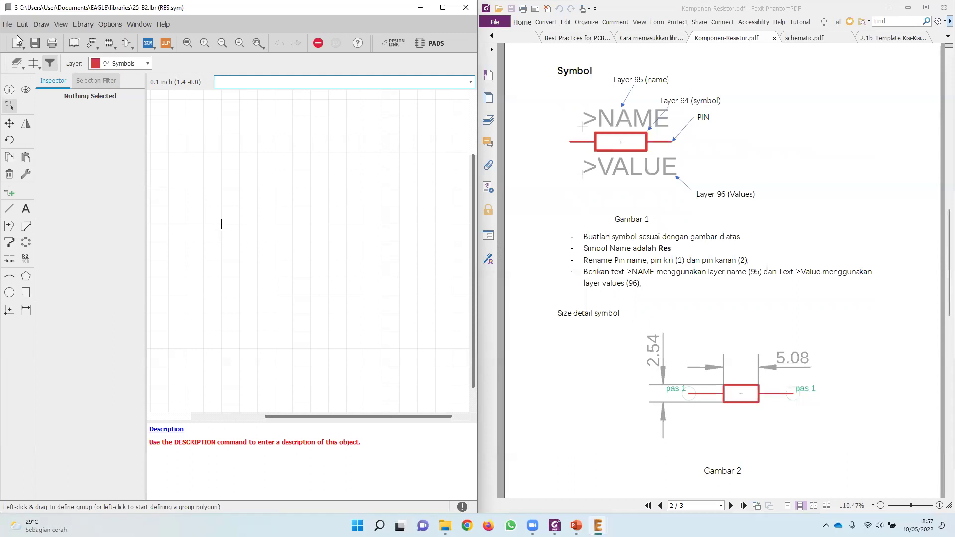
pyautogui.click(121, 63)
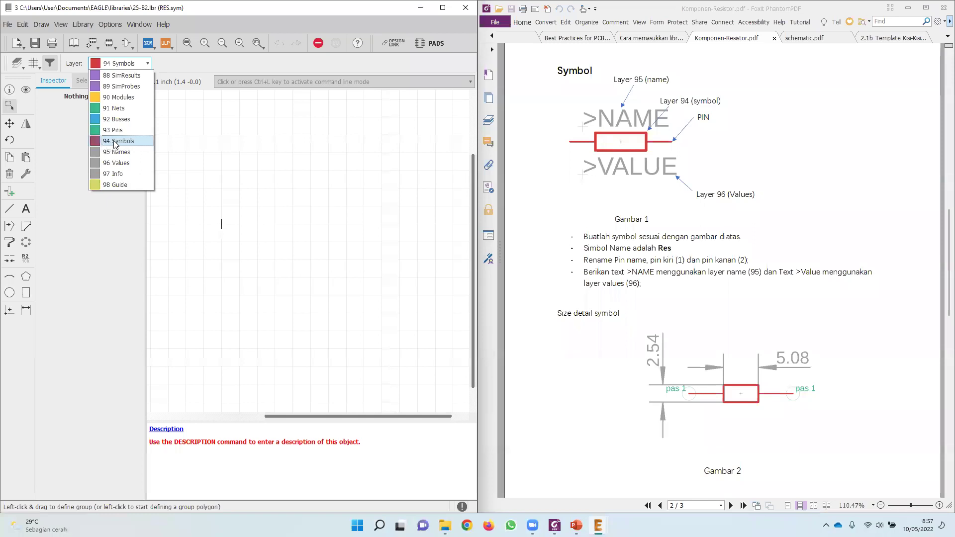
pyautogui.click(115, 141)
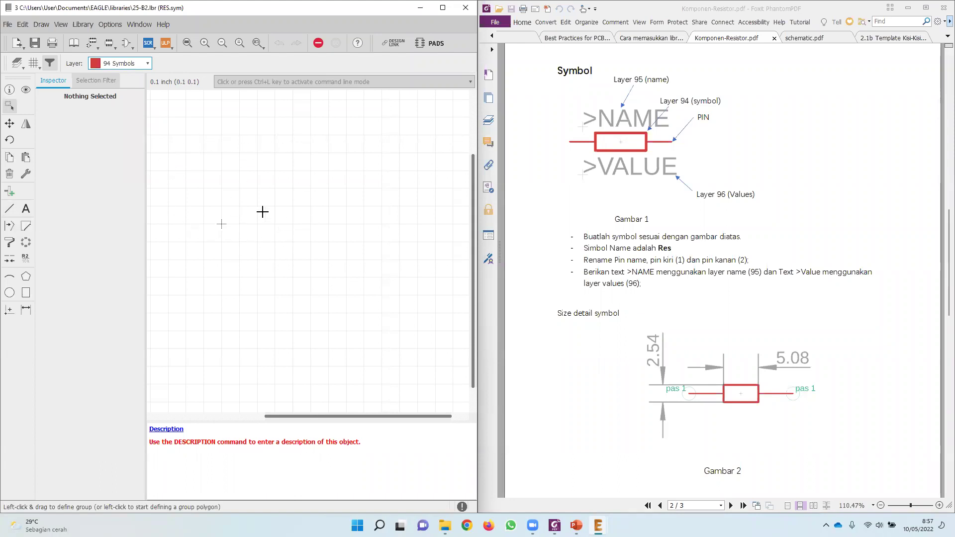
# Set the symbol editor's grid unit to mm with a size of 2.54, matching the datasheet's symbol dimensions.
pyautogui.scroll(-1, 760, 337)
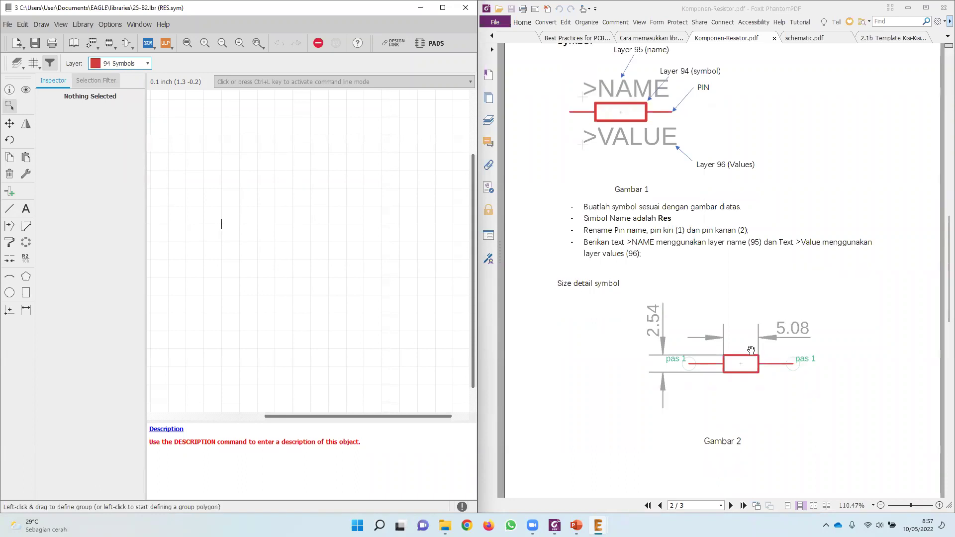
pyautogui.scroll(-5, 751, 350)
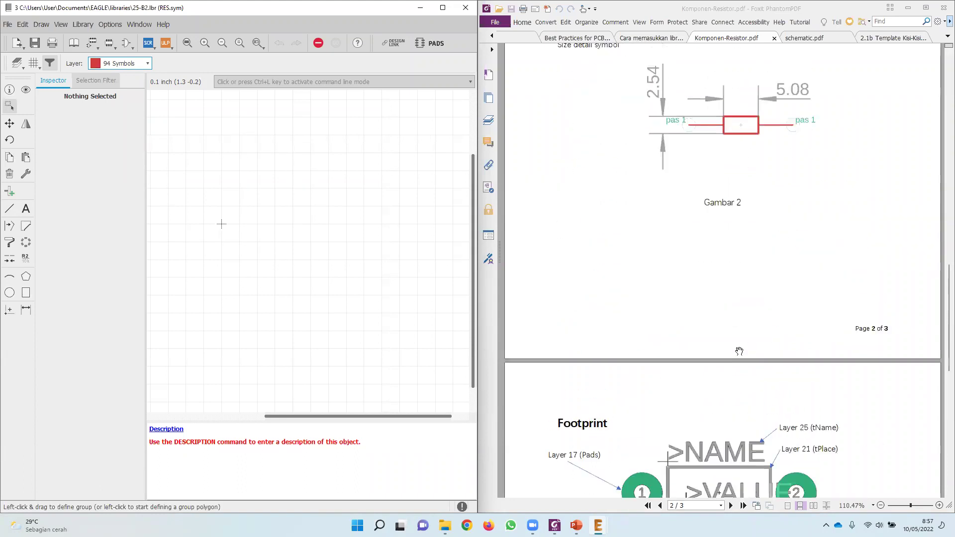
pyautogui.scroll(7, 739, 352)
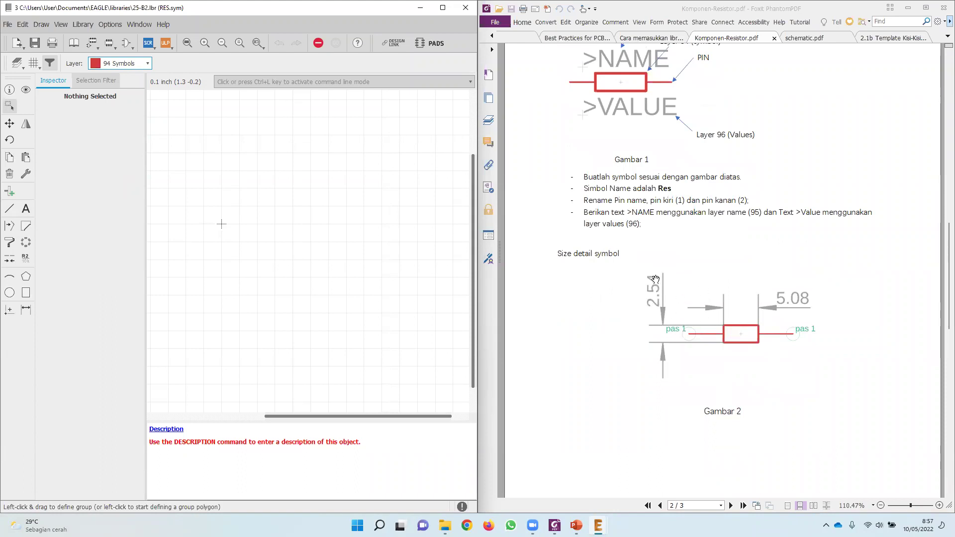
pyautogui.scroll(1, 658, 284)
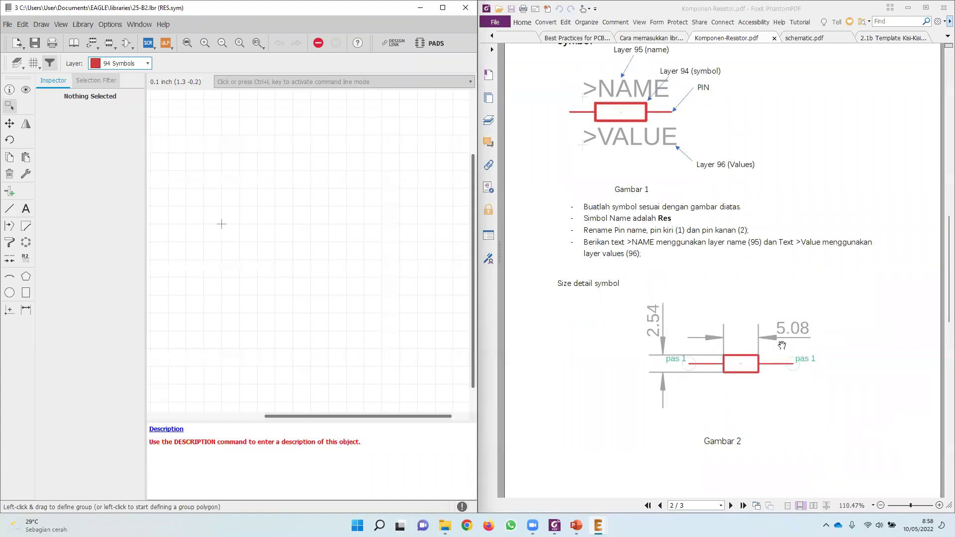
pyautogui.click(32, 63)
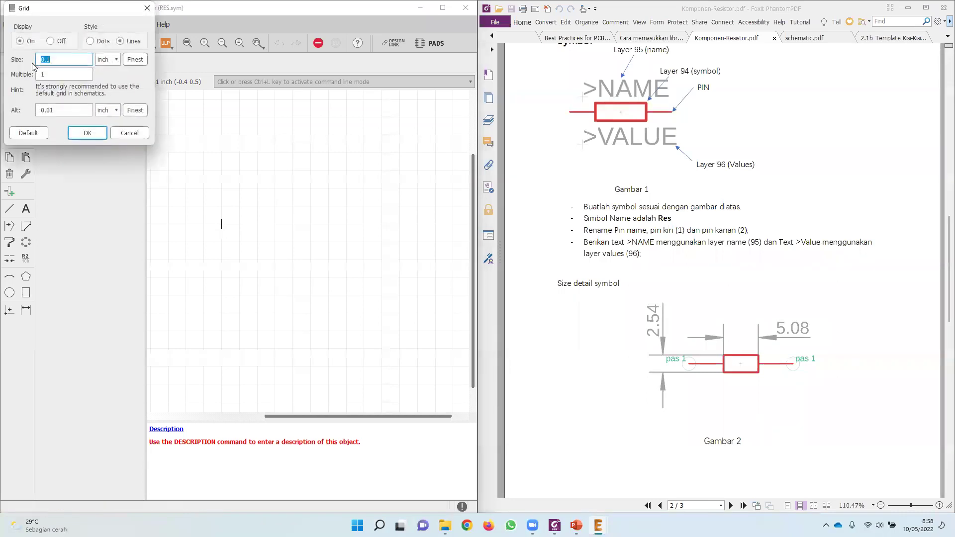
pyautogui.moveTo(103, 11); pyautogui.dragTo(287, 49)
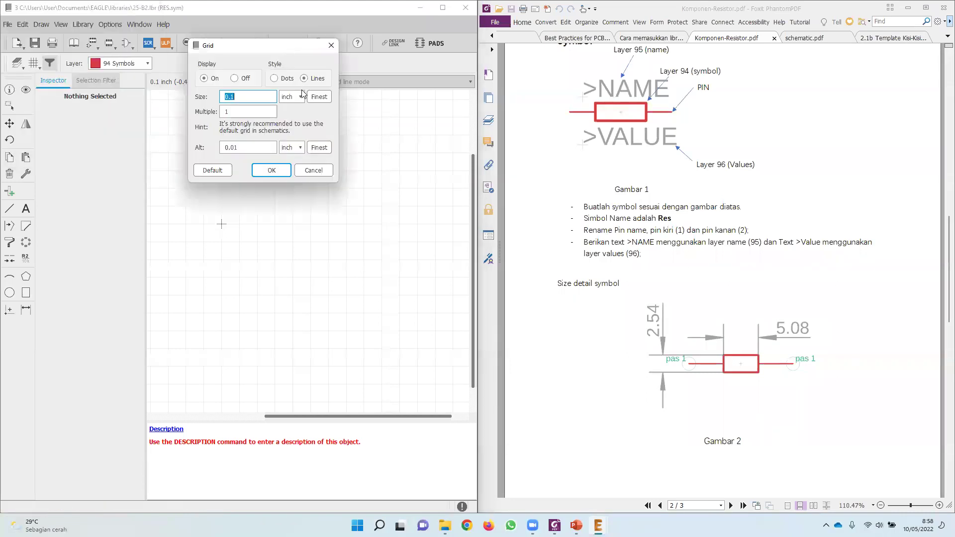
pyautogui.click(300, 97)
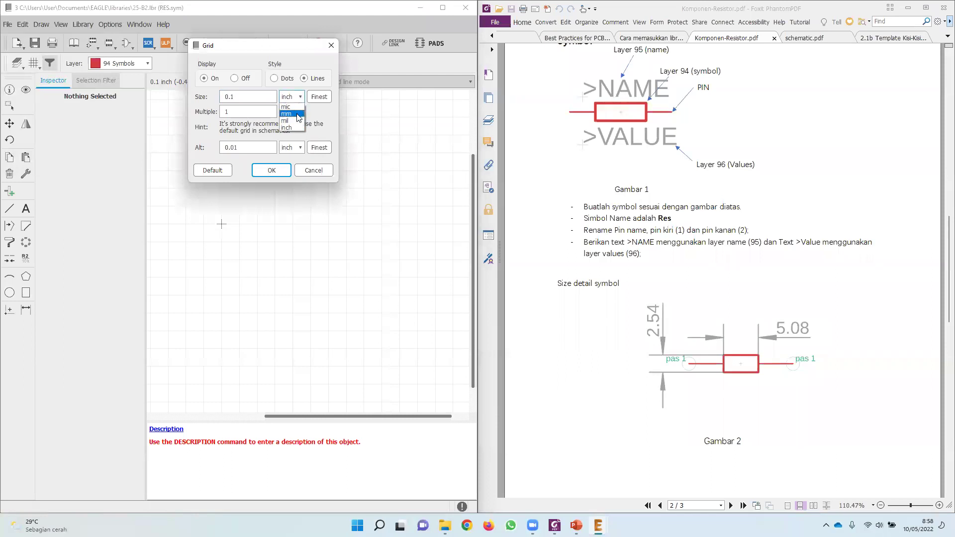
pyautogui.click(294, 115)
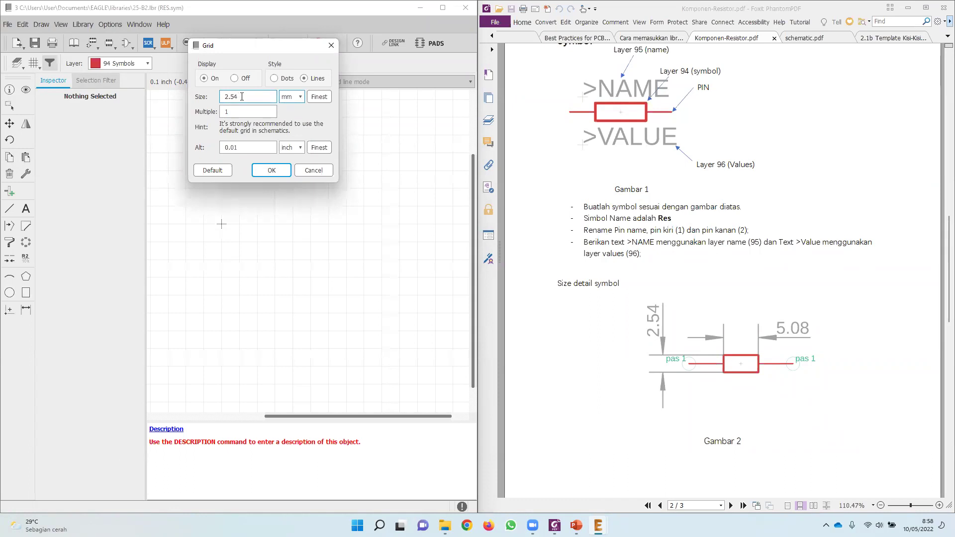
pyautogui.click(272, 171)
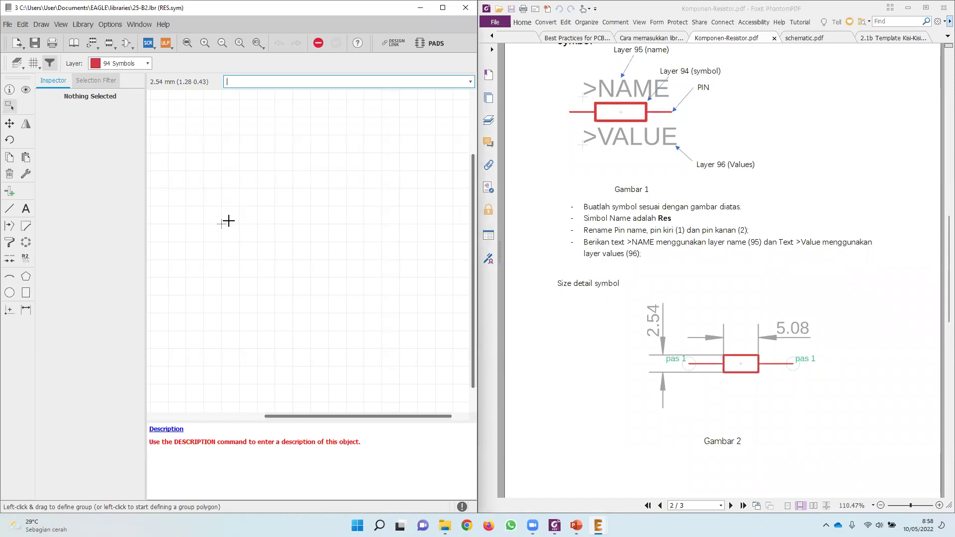
# Draw the resistor body with the Line tool as a closed rectangle 5.08 mm wide and 2.54 mm high, starting above the origin.
pyautogui.scroll(1, 207, 232)
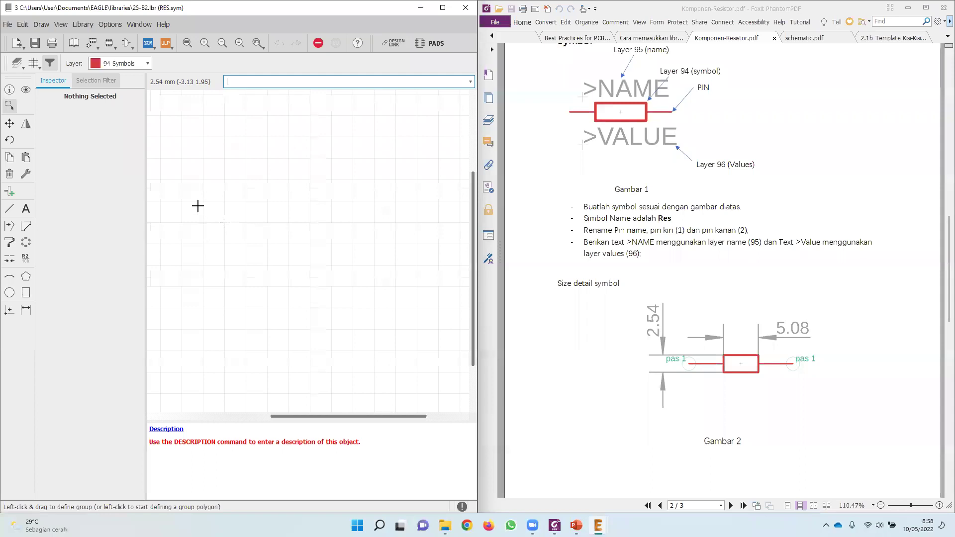
pyautogui.scroll(1, 198, 207)
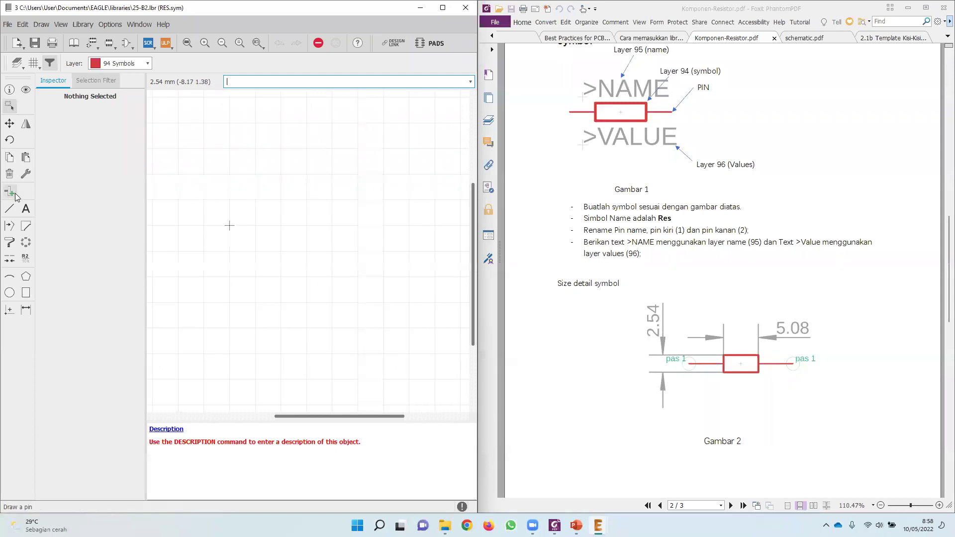
pyautogui.click(10, 209)
pyautogui.click(229, 199)
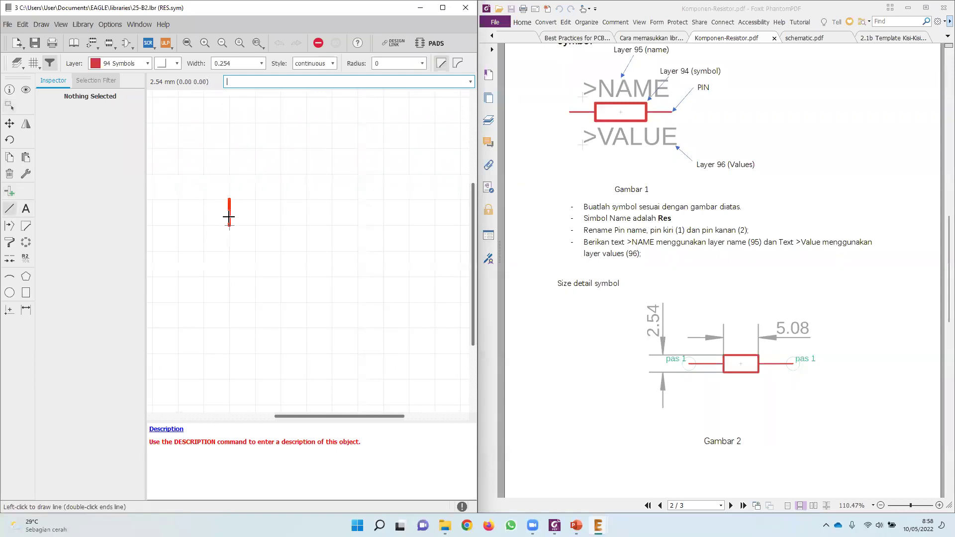
pyautogui.click(229, 225)
pyautogui.click(283, 226)
pyautogui.click(283, 201)
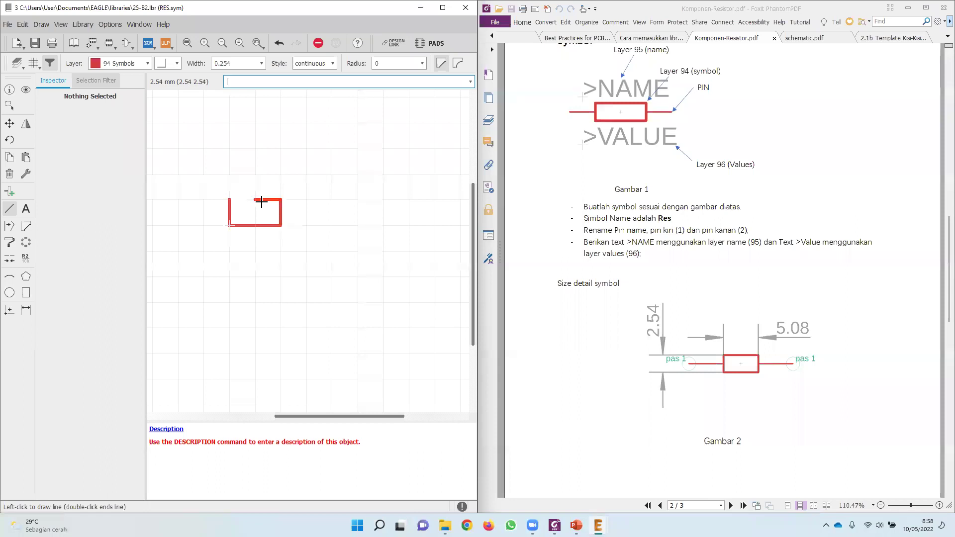
pyautogui.click(234, 202)
pyautogui.press('Escape')
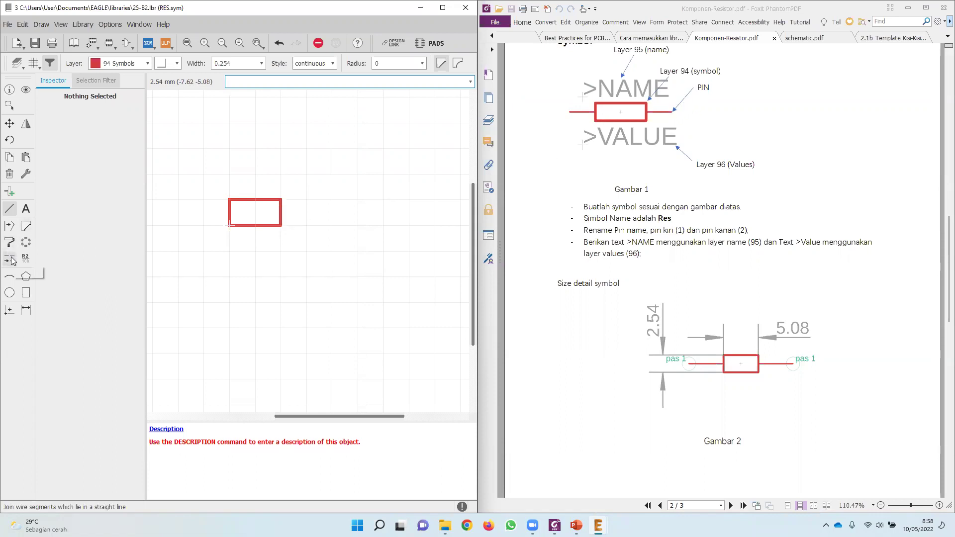
pyautogui.click(9, 193)
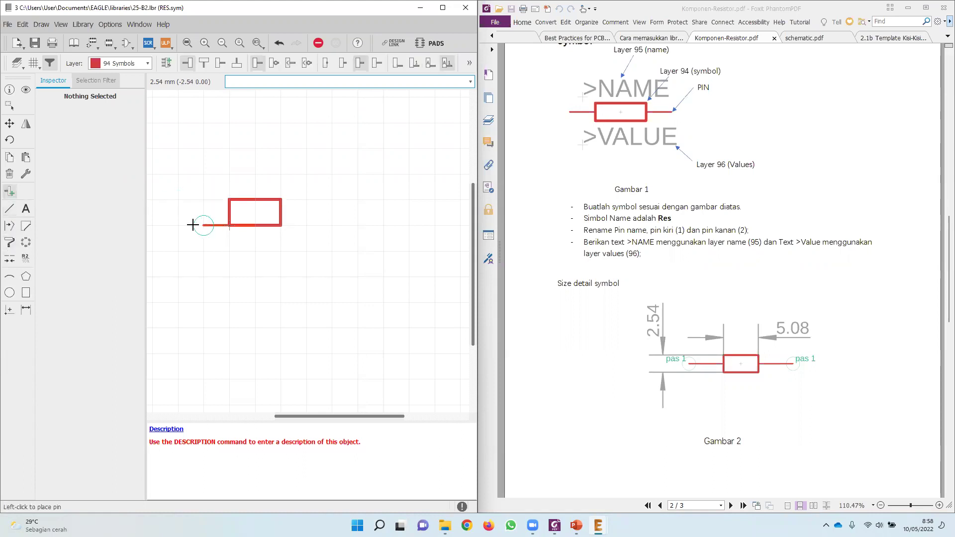
pyautogui.keyDown('shift'); pyautogui.hscroll(-3, 177, 203); pyautogui.keyUp('shift')
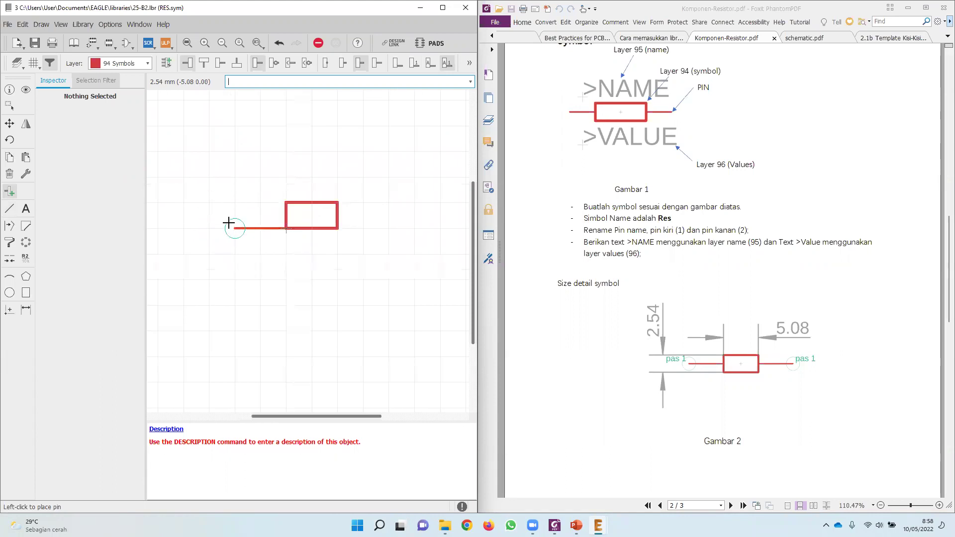
pyautogui.press('Escape')
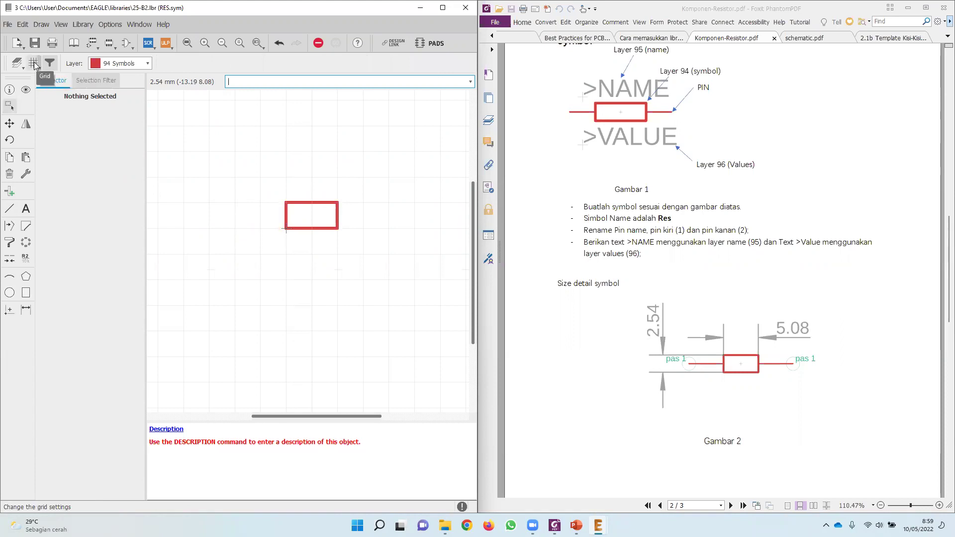
# Set the symbol editor's grid to 50 mil converted to millimetres, giving a grid size of 1.27 mm.
pyautogui.click(34, 62)
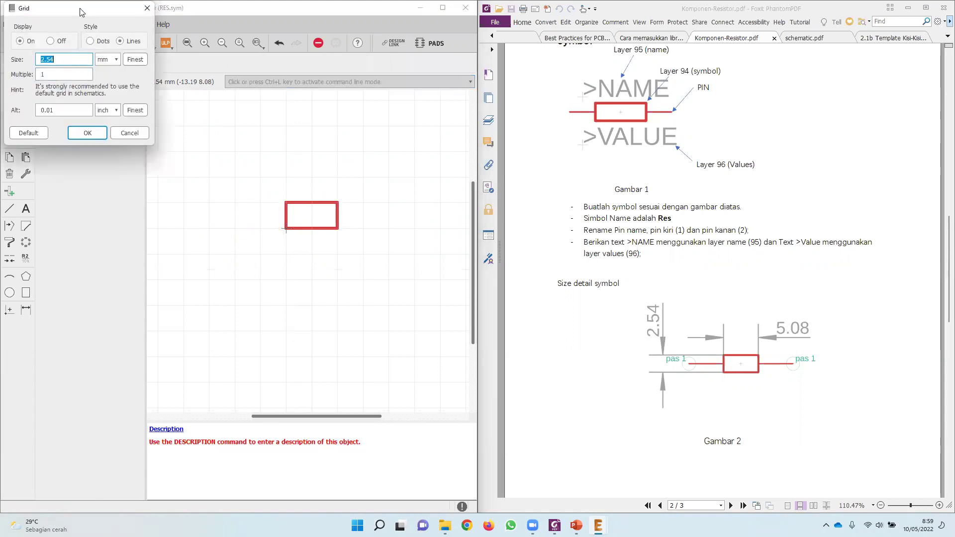
pyautogui.moveTo(82, 12); pyautogui.dragTo(226, 60)
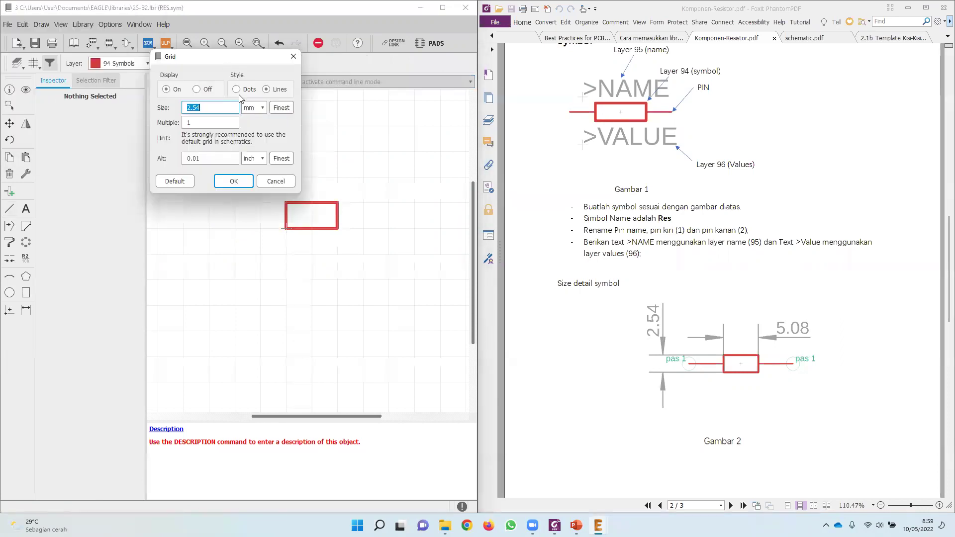
pyautogui.click(254, 108)
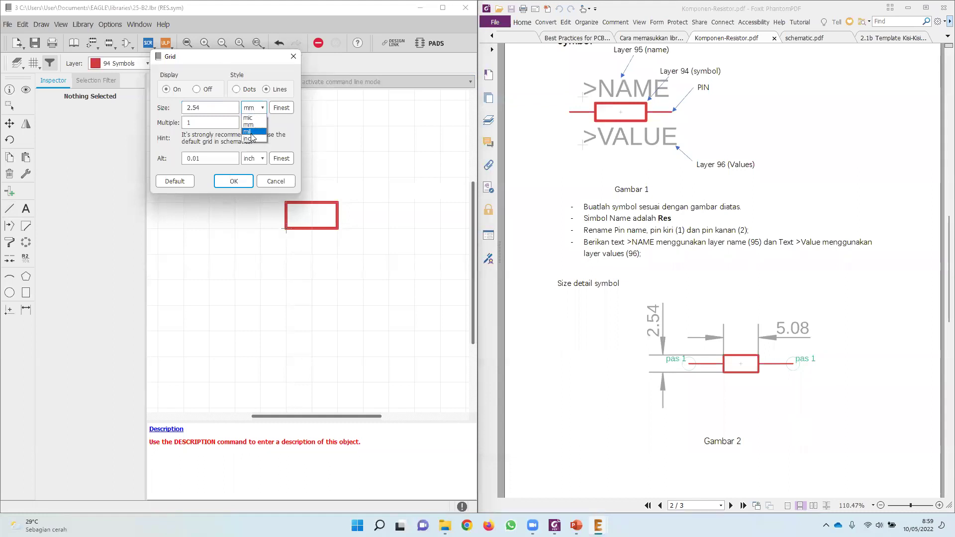
pyautogui.click(250, 132)
pyautogui.doubleClick(229, 108)
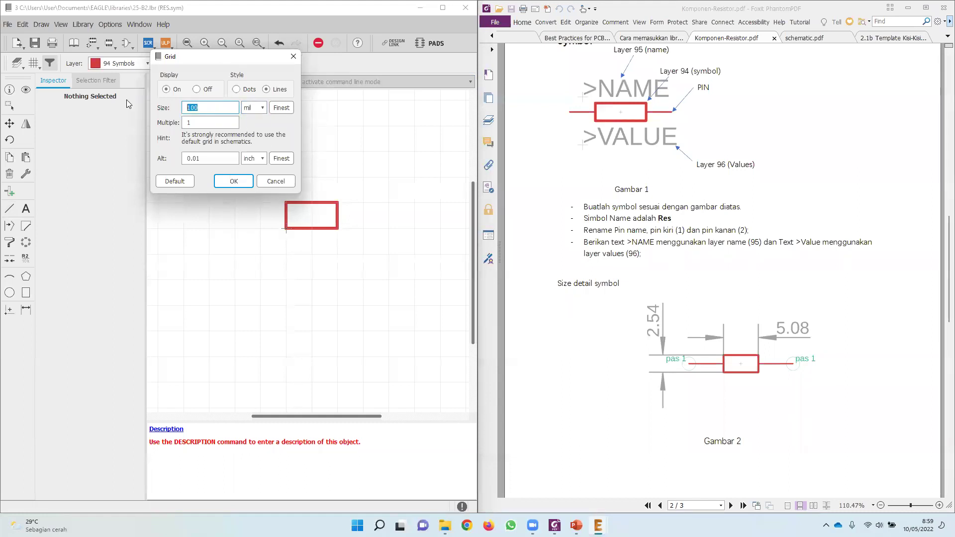
pyautogui.write('50')
pyautogui.moveTo(210, 107); pyautogui.dragTo(144, 109)
pyautogui.click(254, 109)
pyautogui.click(257, 126)
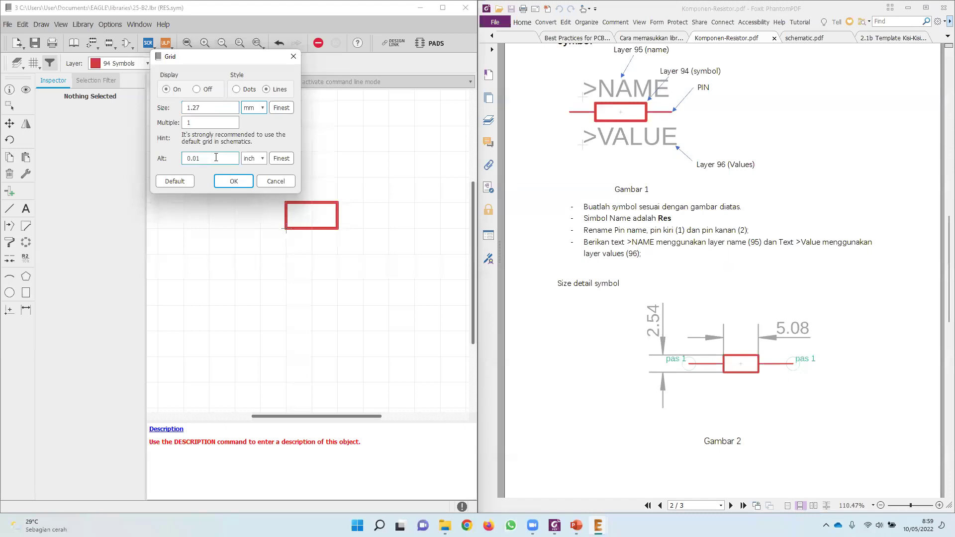
pyautogui.click(233, 181)
# Place a pin on the left of the resistor body at (-5.08, 1.27), its line meeting the middle of the body's left edge.
pyautogui.click(10, 192)
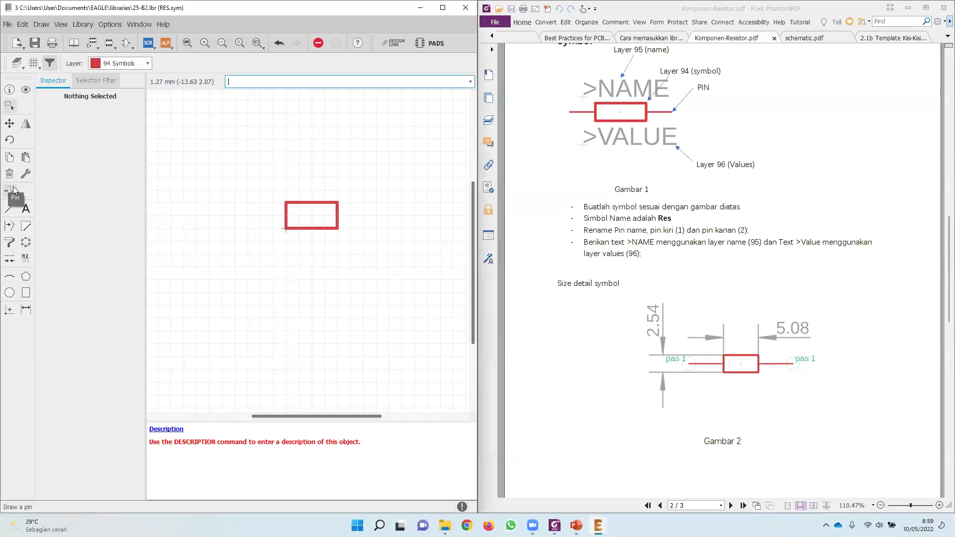
pyautogui.scroll(3, 251, 214)
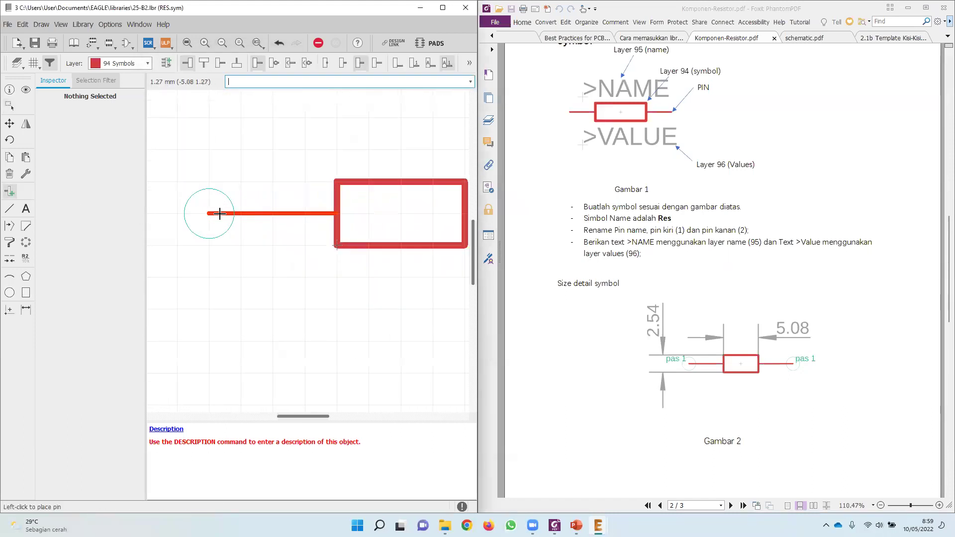
pyautogui.scroll(-1, 193, 148)
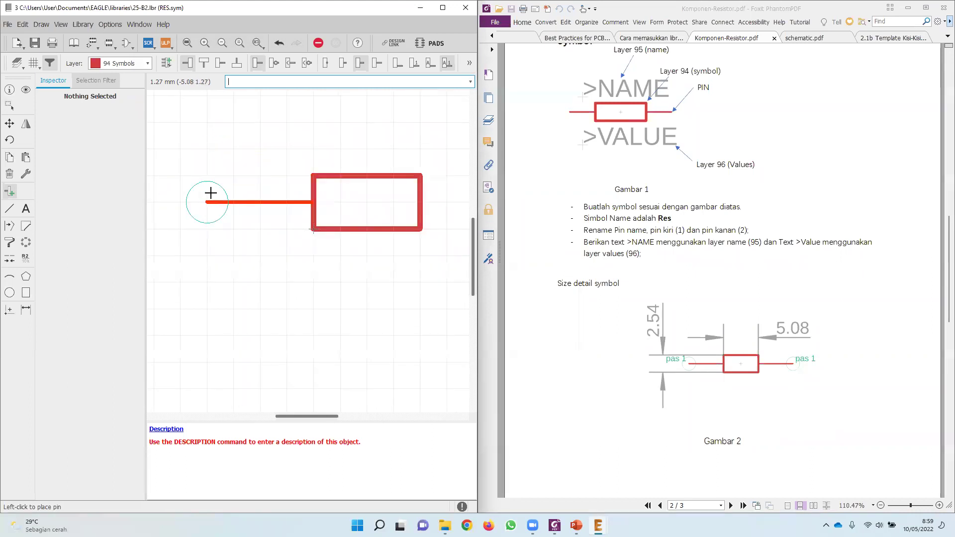
pyautogui.click(209, 198)
# Rotate the second pin by 180 degrees and place it at (10.16, 1.27), meeting the middle of the body's right edge.
pyautogui.scroll(-2, 214, 174)
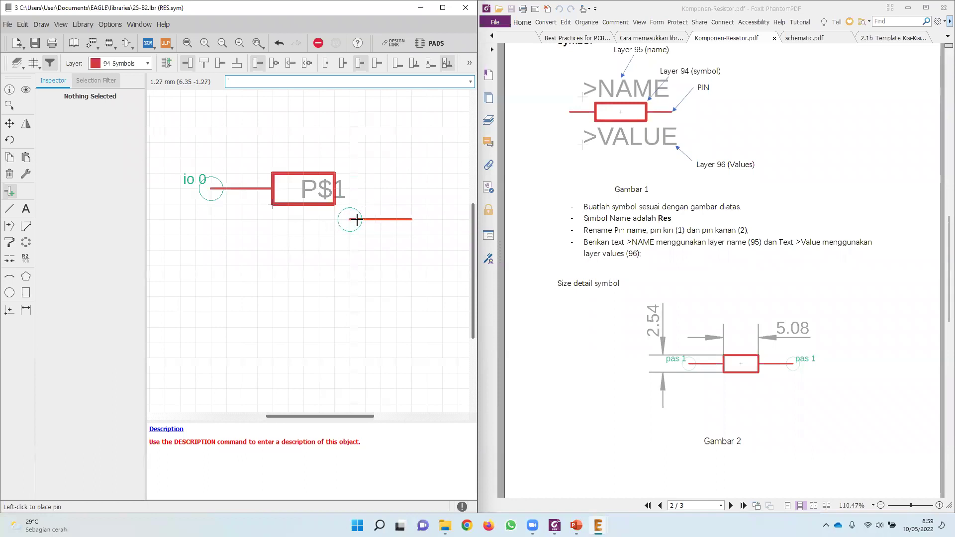
pyautogui.rightClick(371, 218)
pyautogui.rightClick(398, 144)
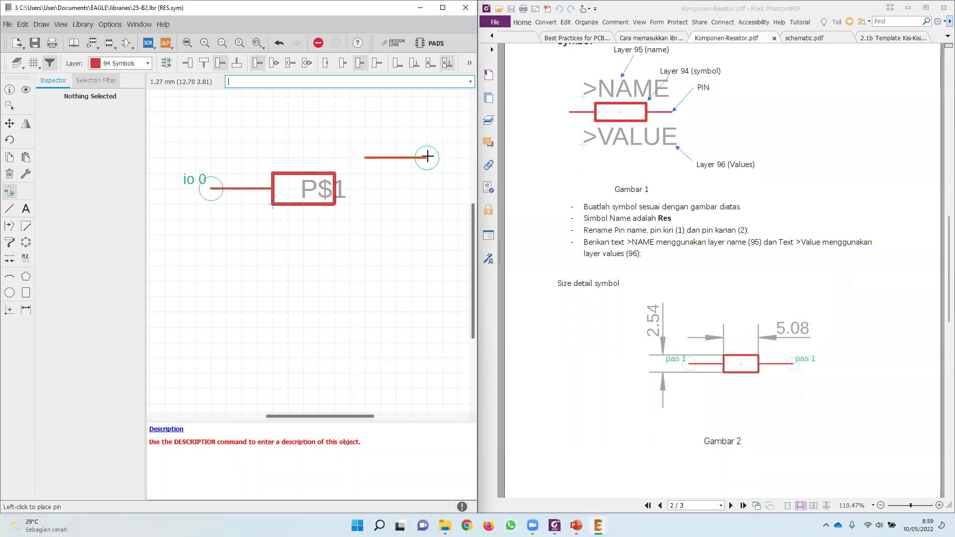
pyautogui.rightClick(424, 174)
pyautogui.rightClick(424, 173)
pyautogui.rightClick(424, 174)
pyautogui.rightClick(424, 173)
pyautogui.rightClick(424, 174)
pyautogui.rightClick(424, 174)
pyautogui.rightClick(424, 174)
pyautogui.rightClick(424, 174)
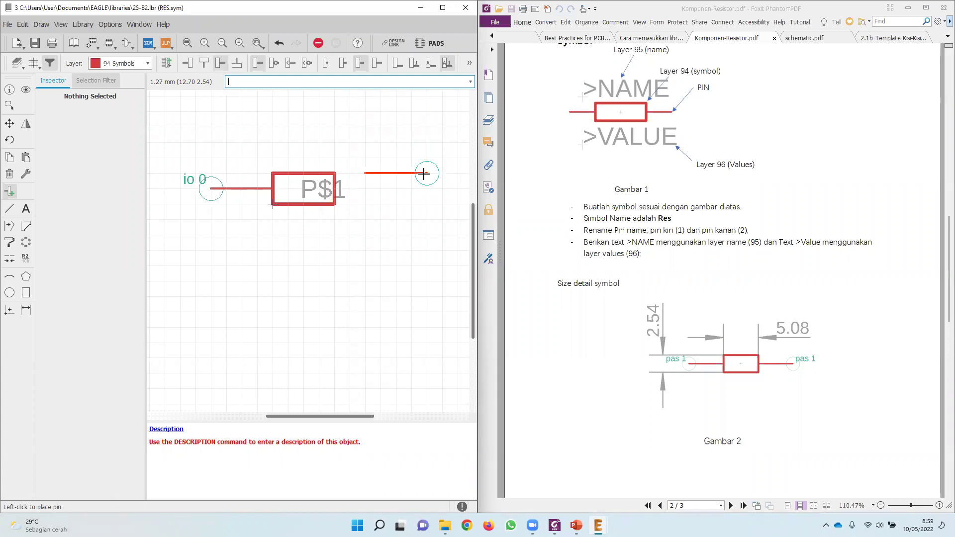
pyautogui.click(397, 191)
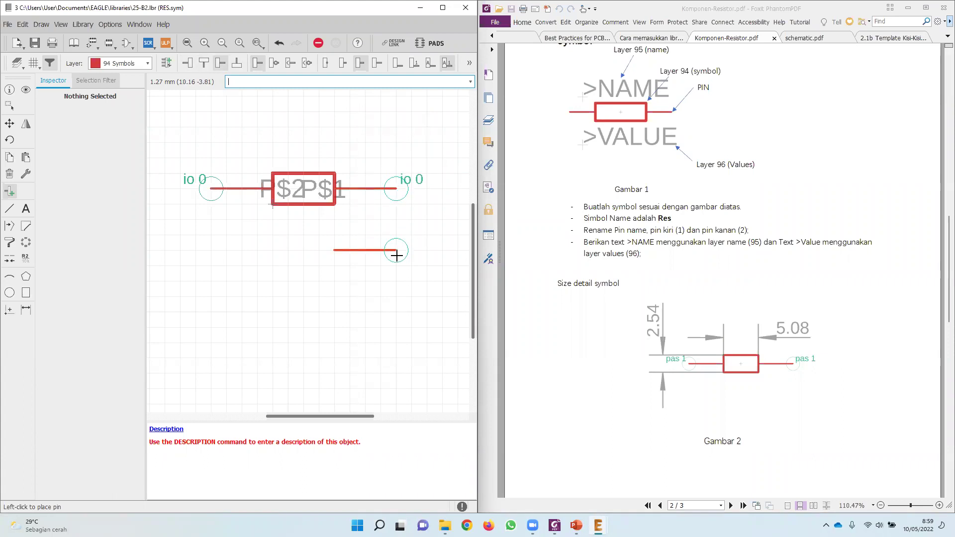
pyautogui.press('Escape')
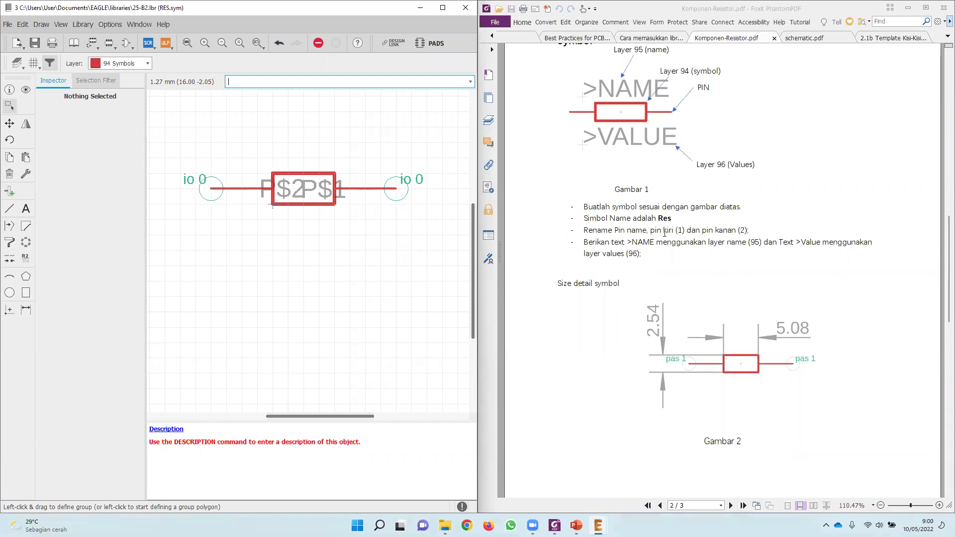
# Rename the resistor's left pin to 1 and its right pin to 2, as the datasheet specifies.
pyautogui.rightClick(216, 193)
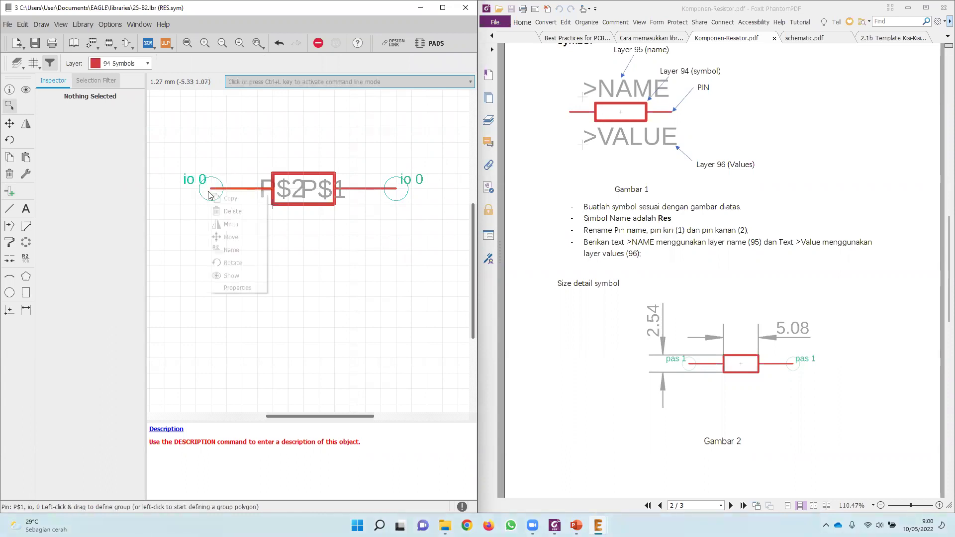
pyautogui.click(243, 252)
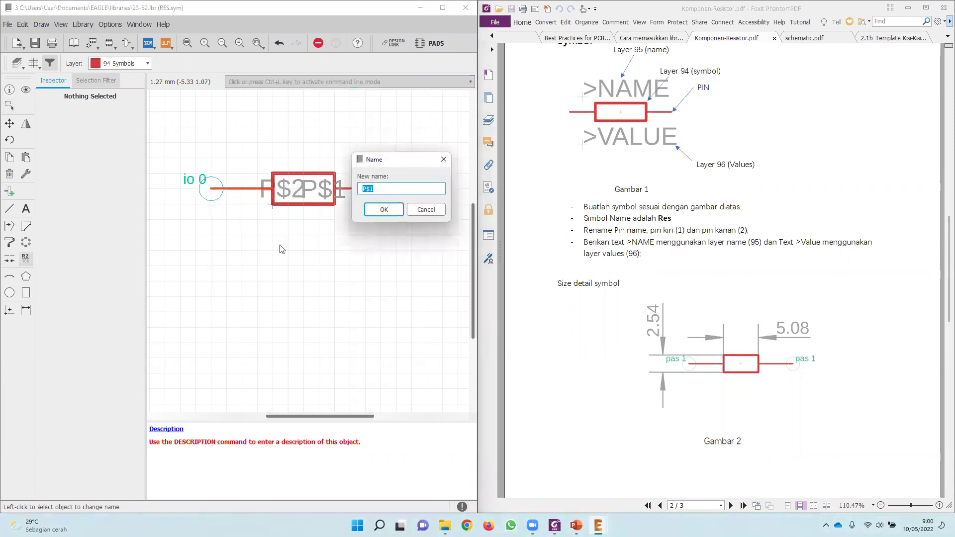
pyautogui.write('1')
pyautogui.click(383, 209)
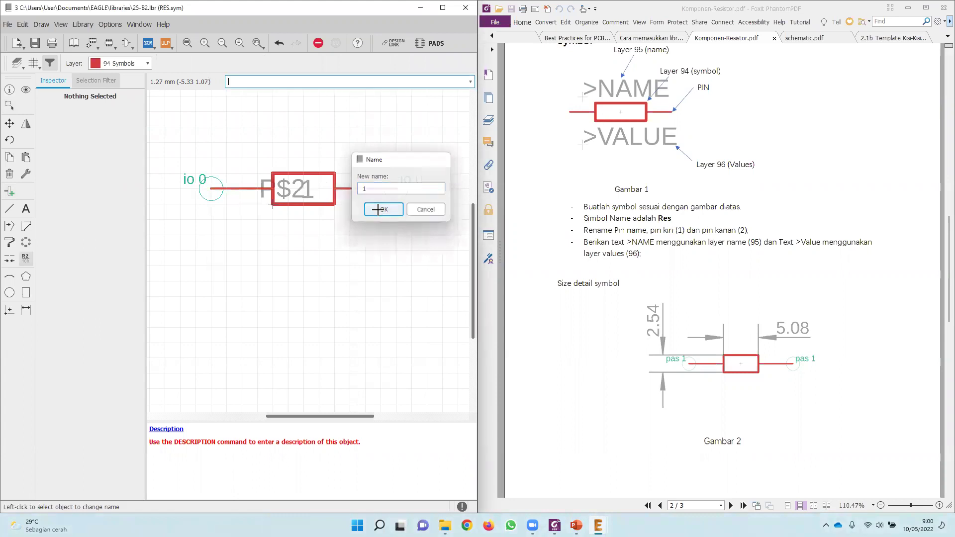
pyautogui.rightClick(397, 189)
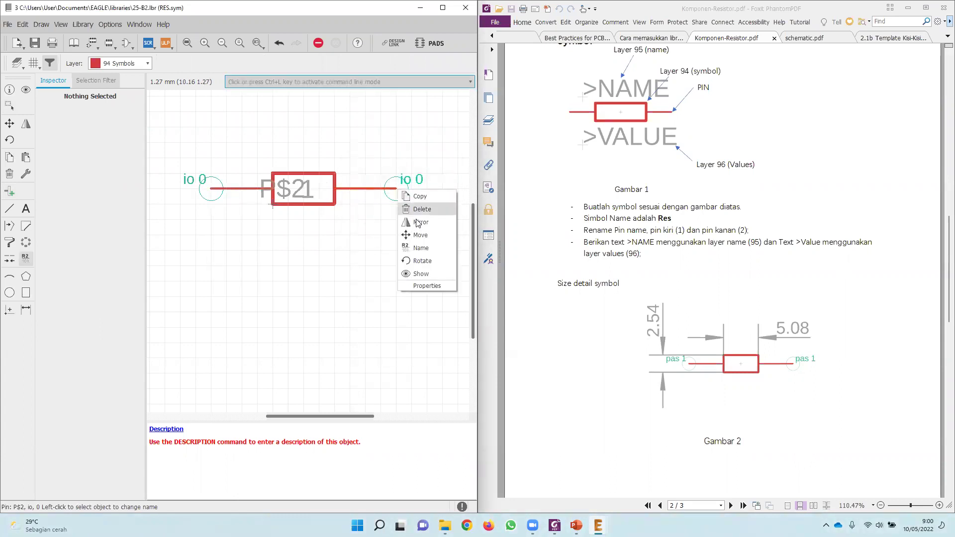
pyautogui.click(430, 249)
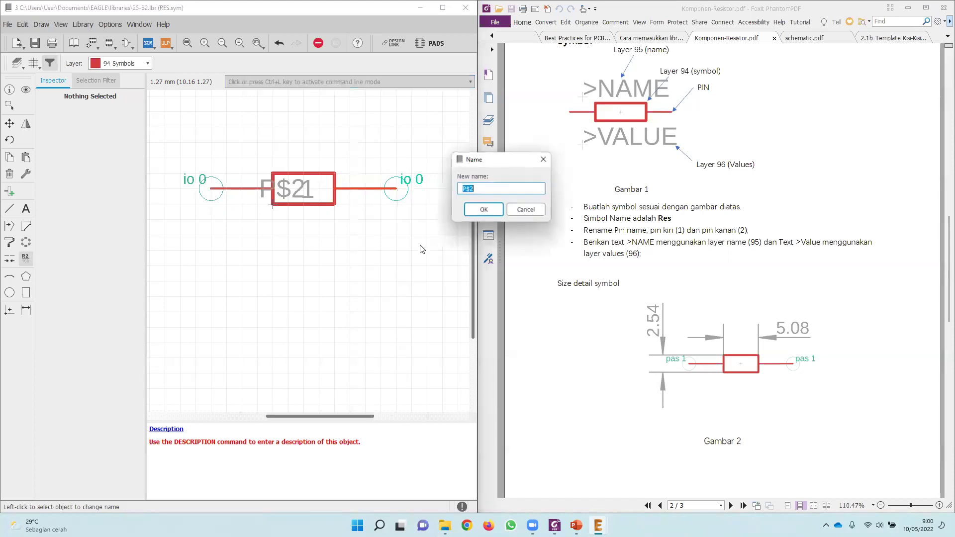
pyautogui.write('2')
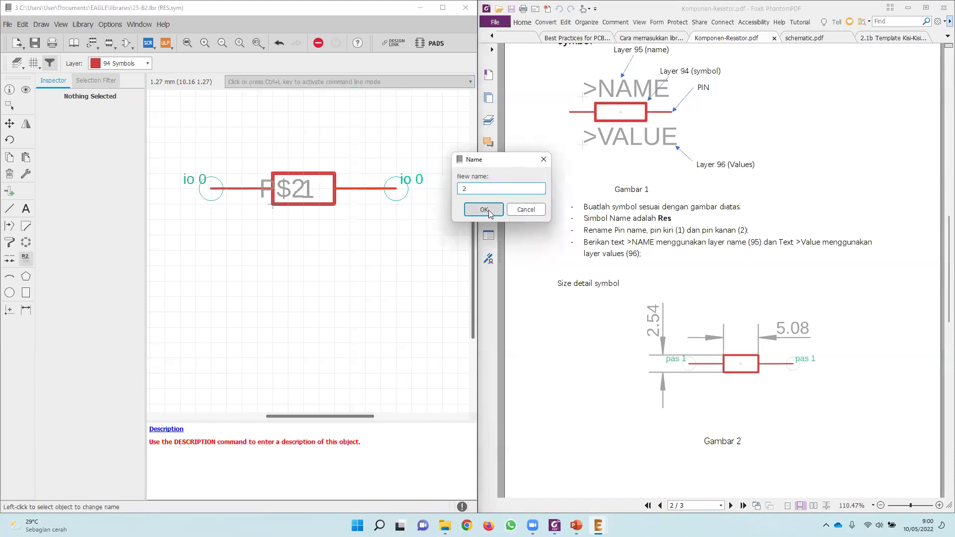
pyautogui.click(483, 211)
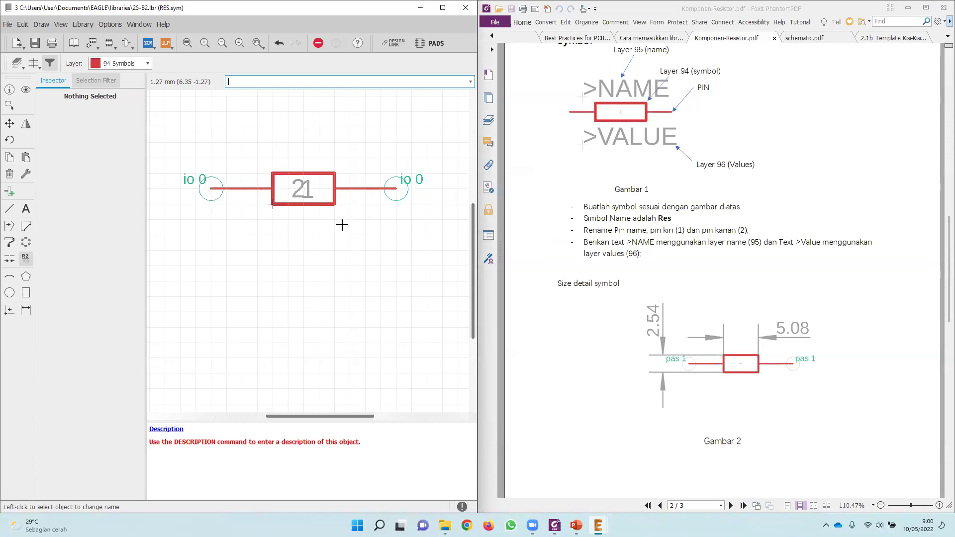
# Add the text >NAME on layer 95 Names just above the resistor body, aligned with its left edge.
pyautogui.scroll(2, 705, 229)
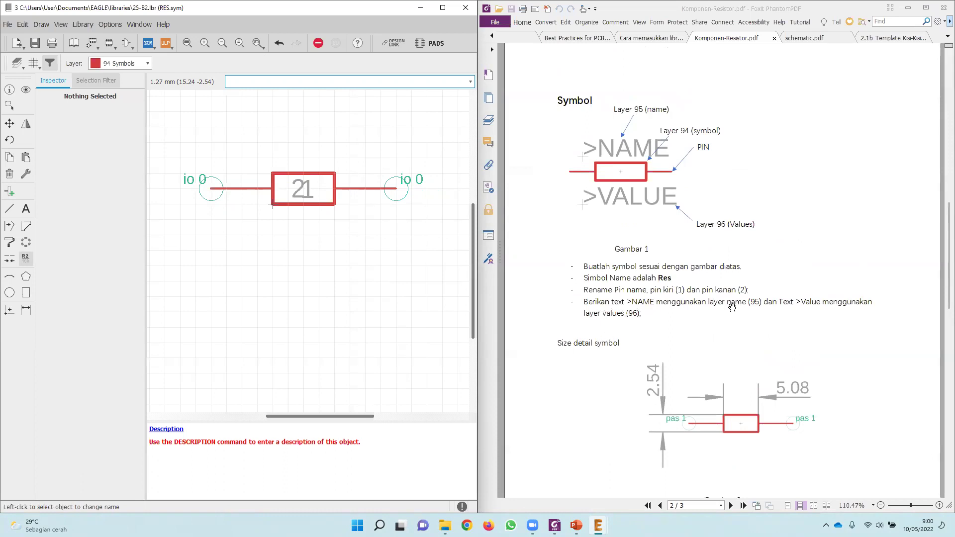
pyautogui.moveTo(627, 302); pyautogui.dragTo(655, 302)
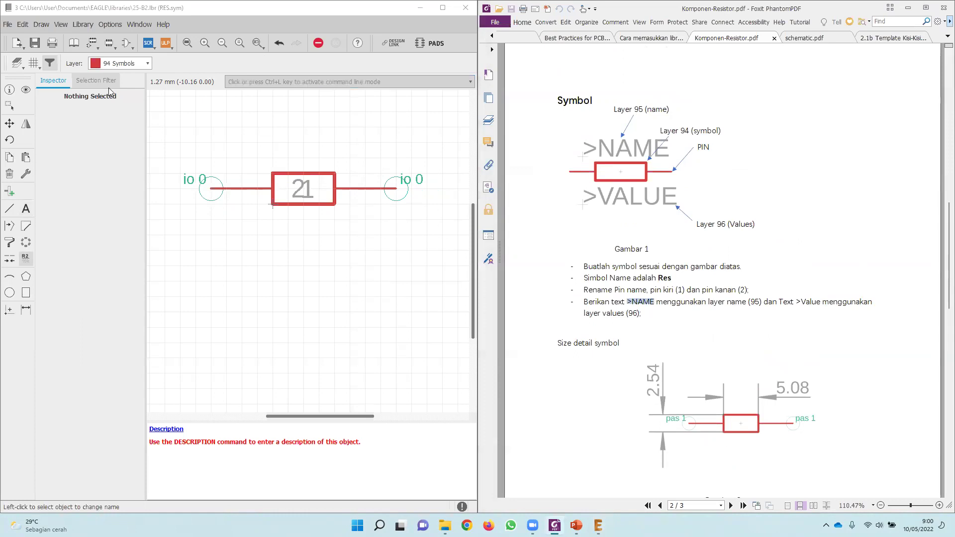
pyautogui.click(145, 64)
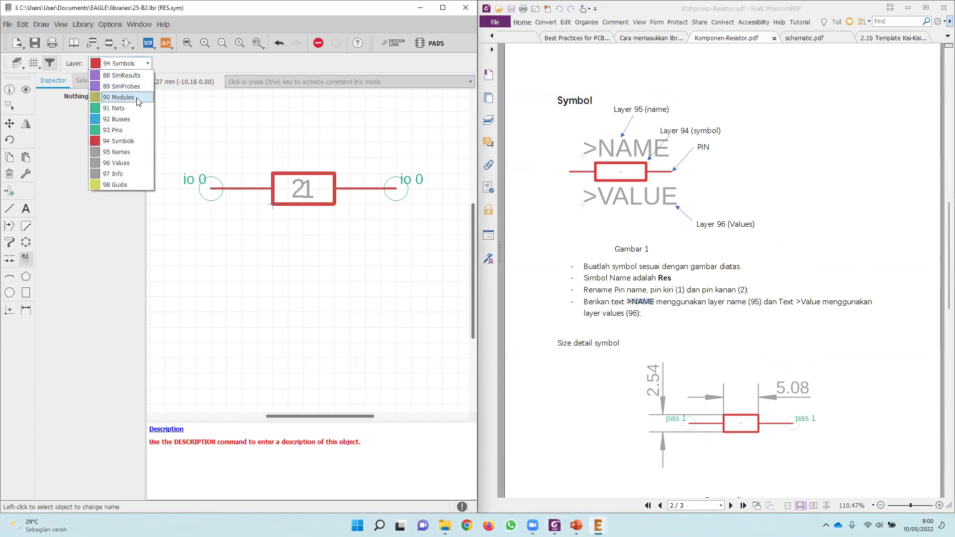
pyautogui.click(128, 152)
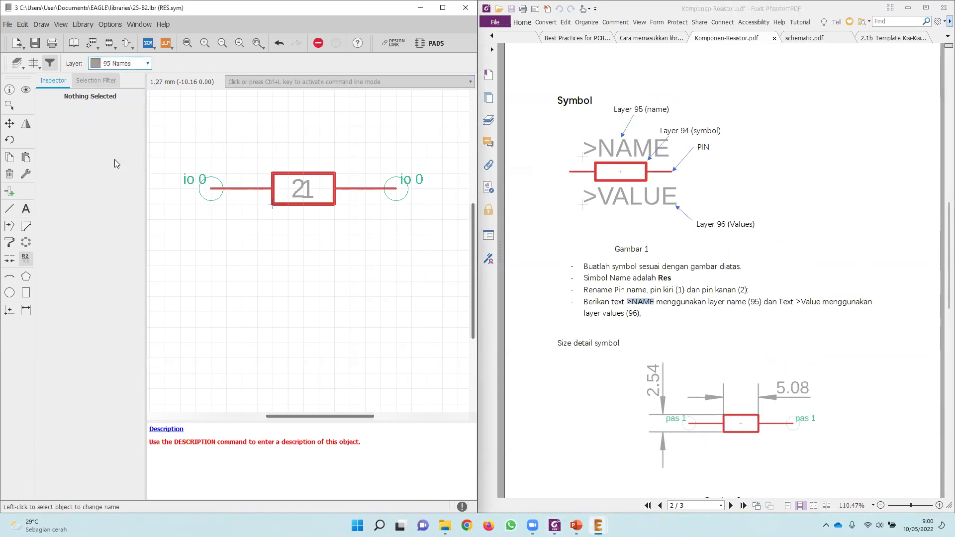
pyautogui.click(28, 209)
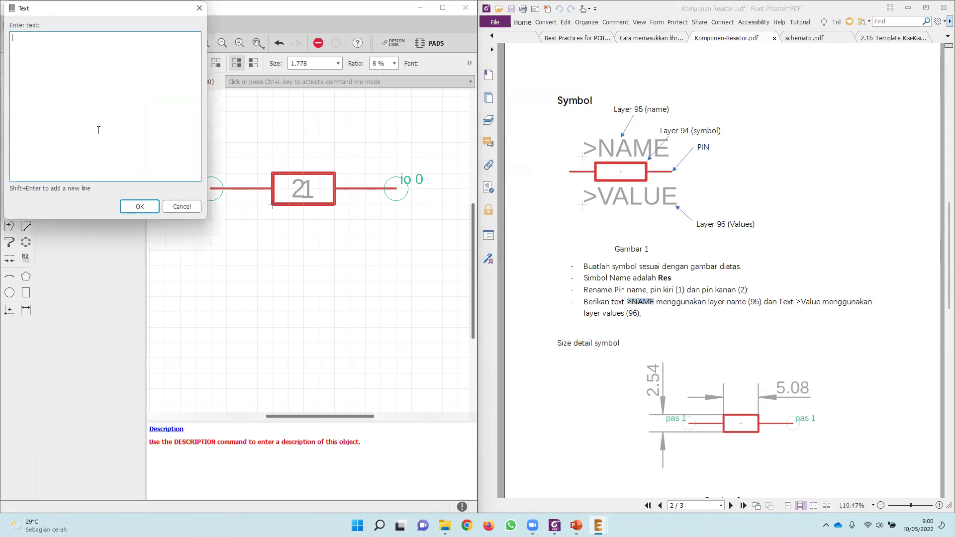
pyautogui.write('>NAME')
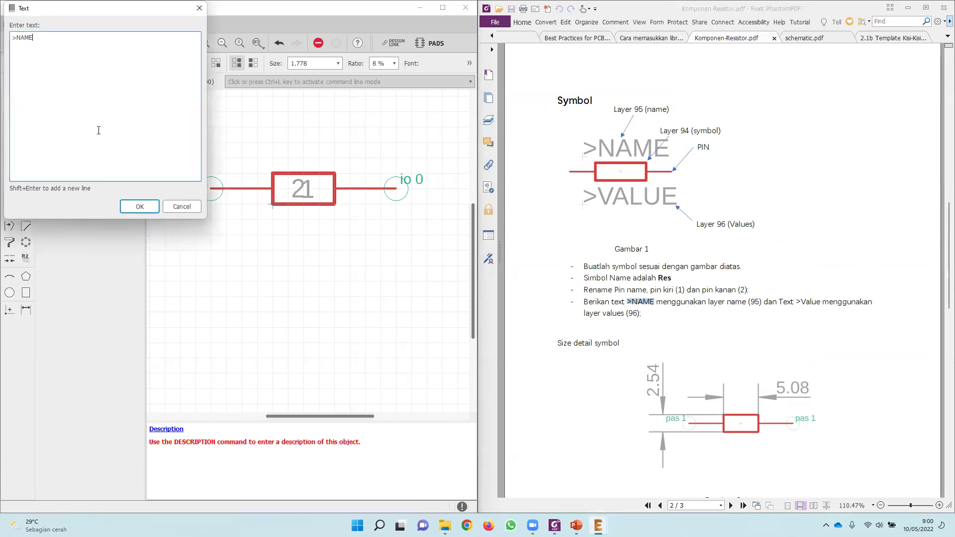
pyautogui.click(139, 206)
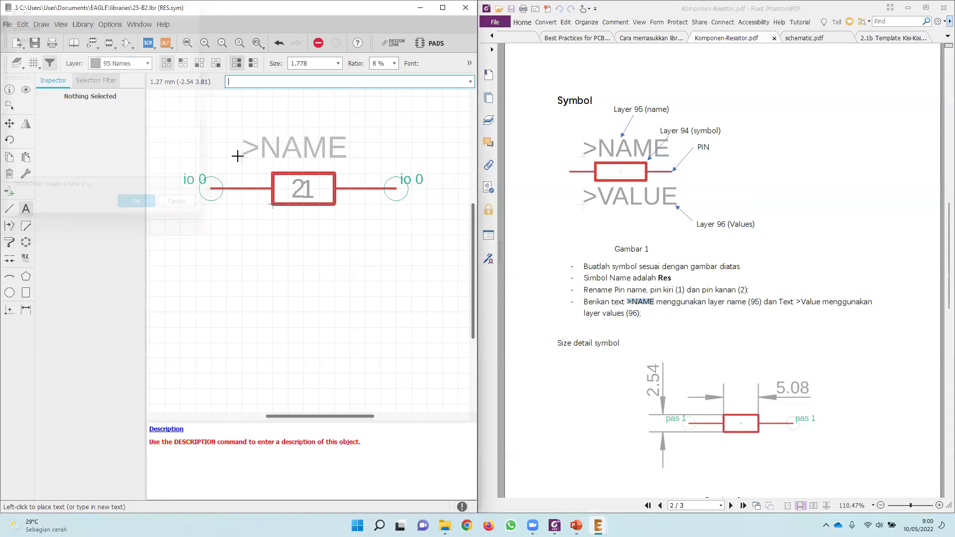
pyautogui.click(278, 164)
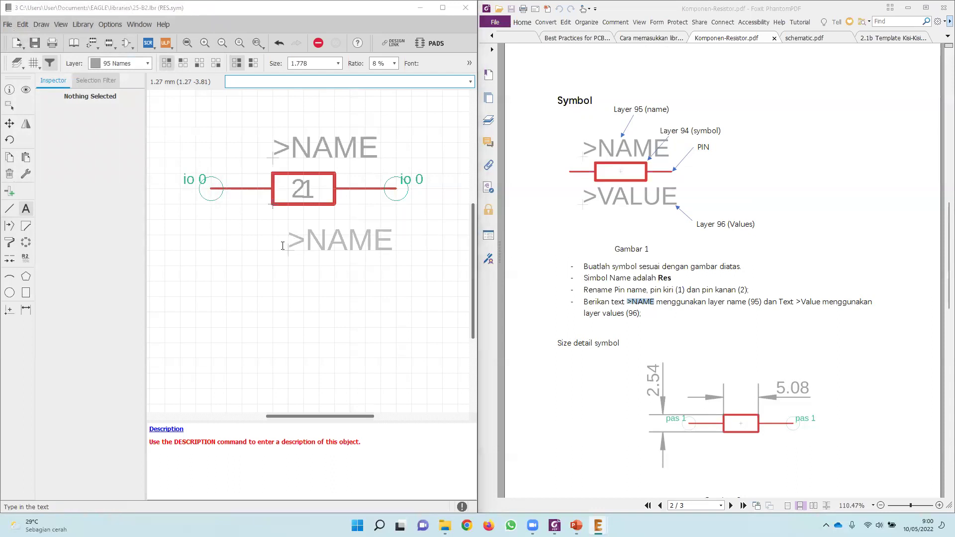
pyautogui.press('Escape')
pyautogui.click(388, 141)
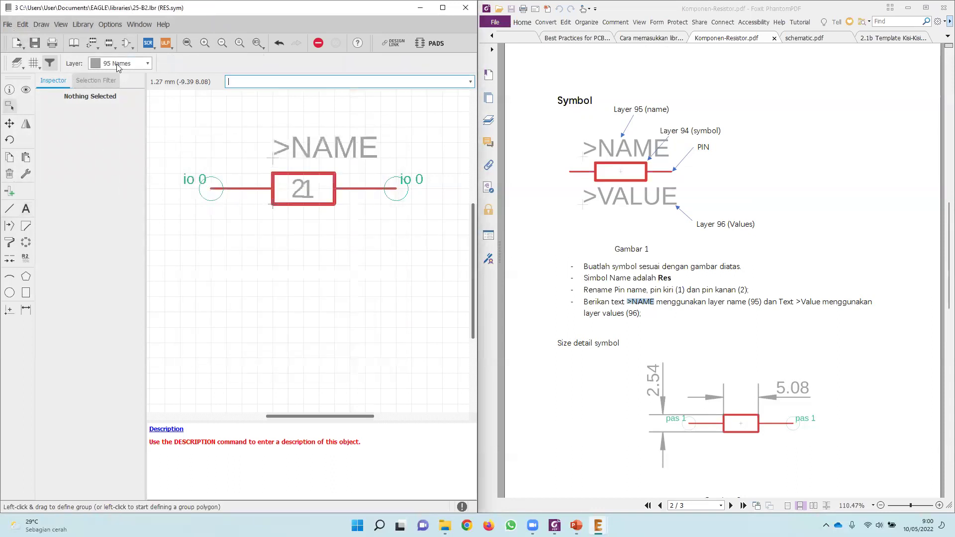
# Add the text >VALUE on layer 96 Values just below the resistor body, aligned with its left edge.
pyautogui.click(148, 63)
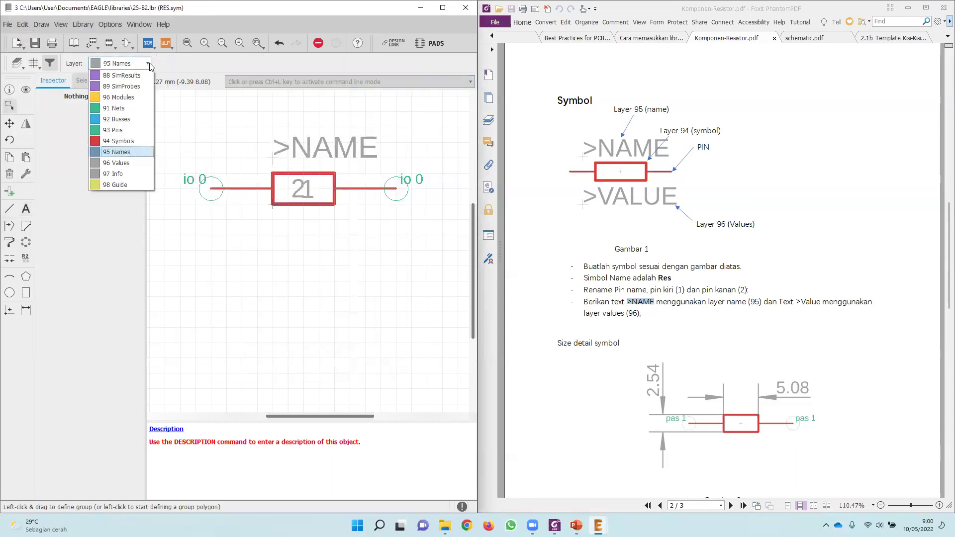
pyautogui.click(128, 163)
pyautogui.click(26, 208)
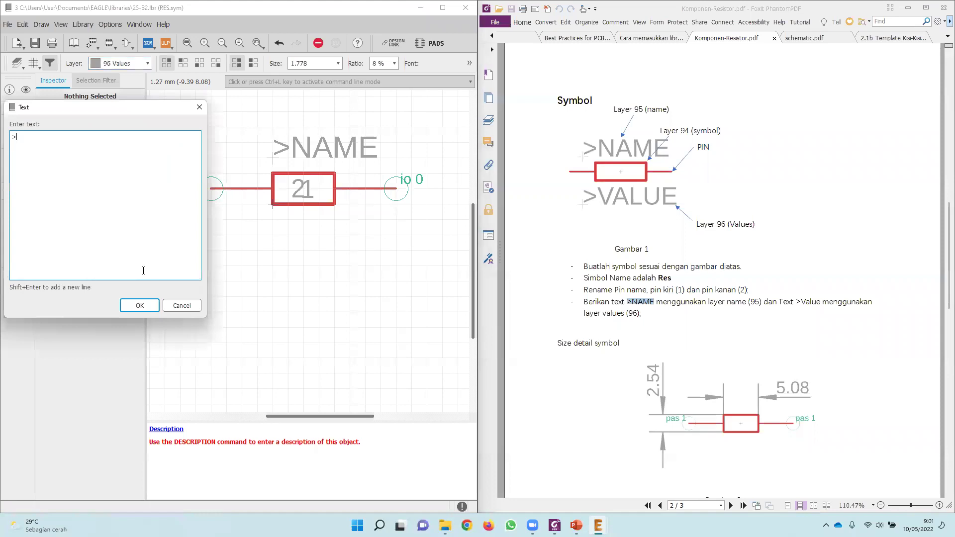
pyautogui.write('>VA')
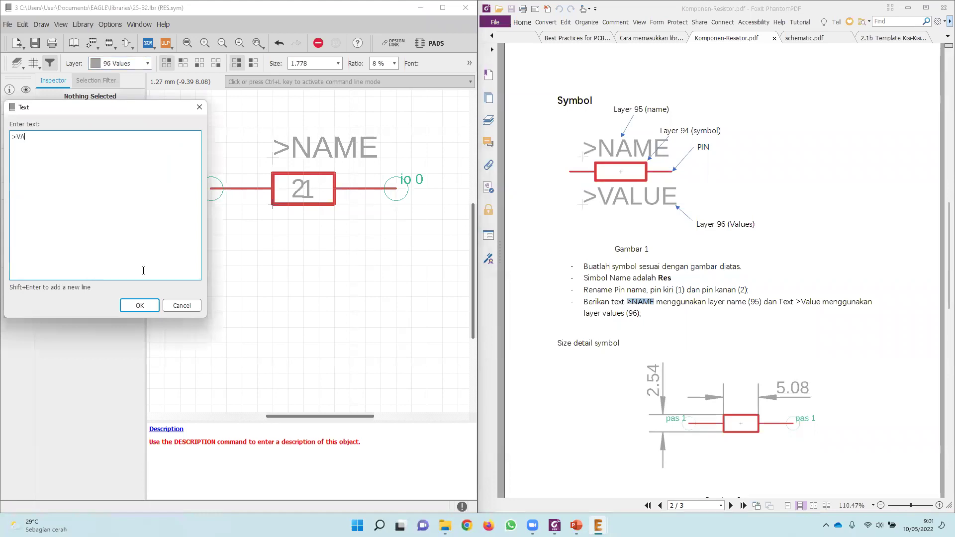
pyautogui.write('LUE')
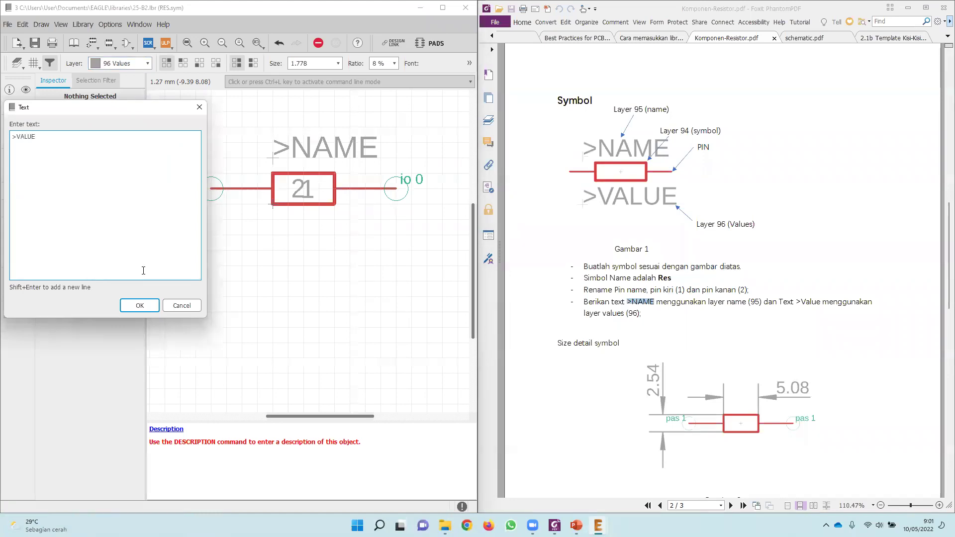
pyautogui.press('Return')
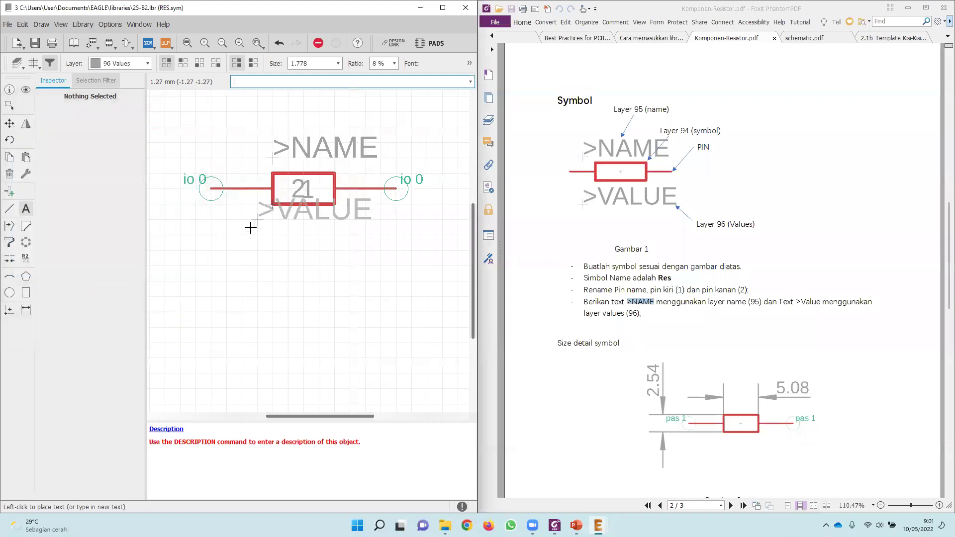
pyautogui.click(266, 227)
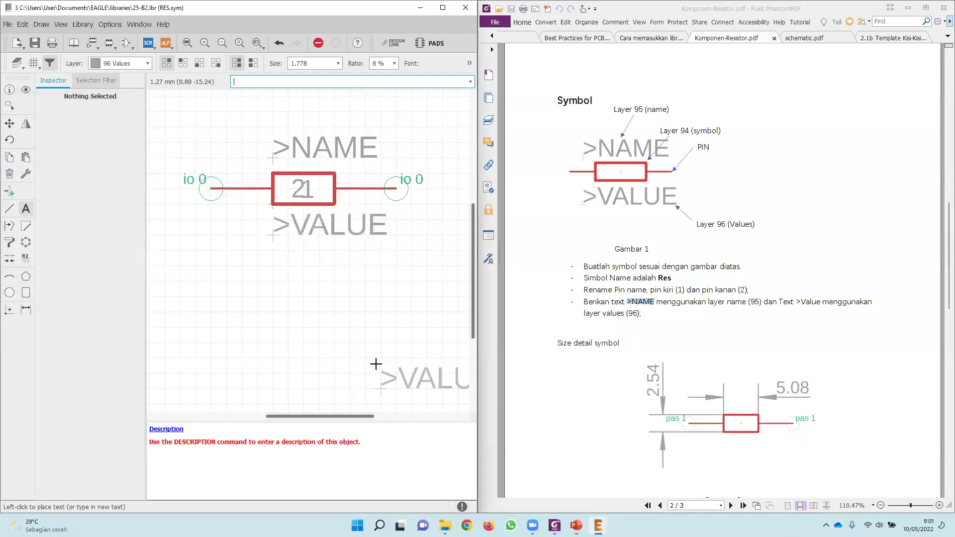
pyautogui.press('Escape')
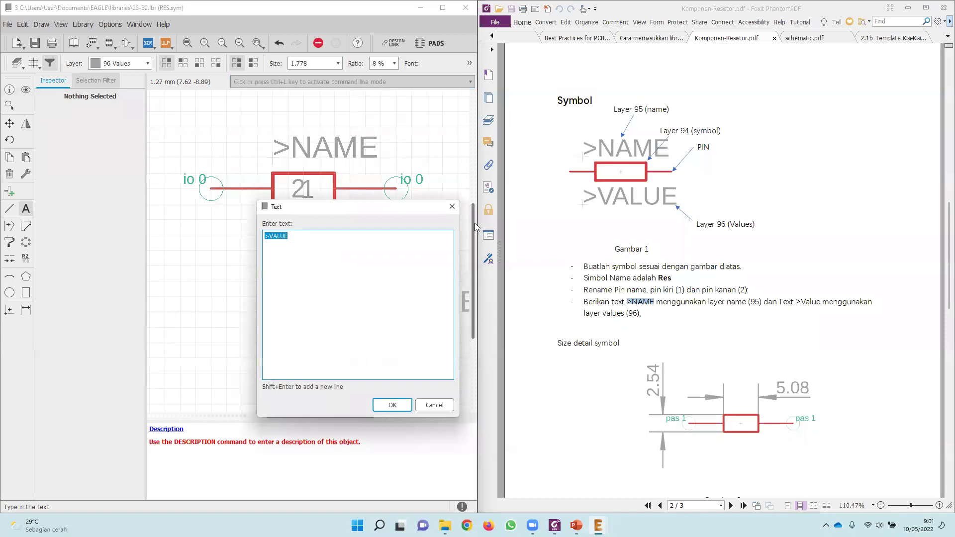
pyautogui.click(452, 207)
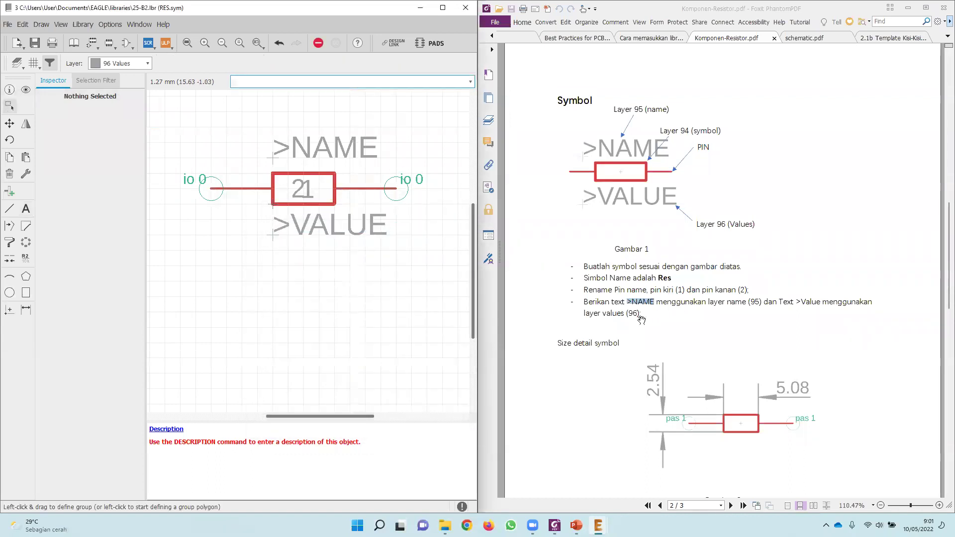
# Check the finished resistor symbol against the datasheet and save the library.
pyautogui.scroll(-5, 642, 320)
pyautogui.scroll(-10, 646, 319)
pyautogui.scroll(15, 652, 316)
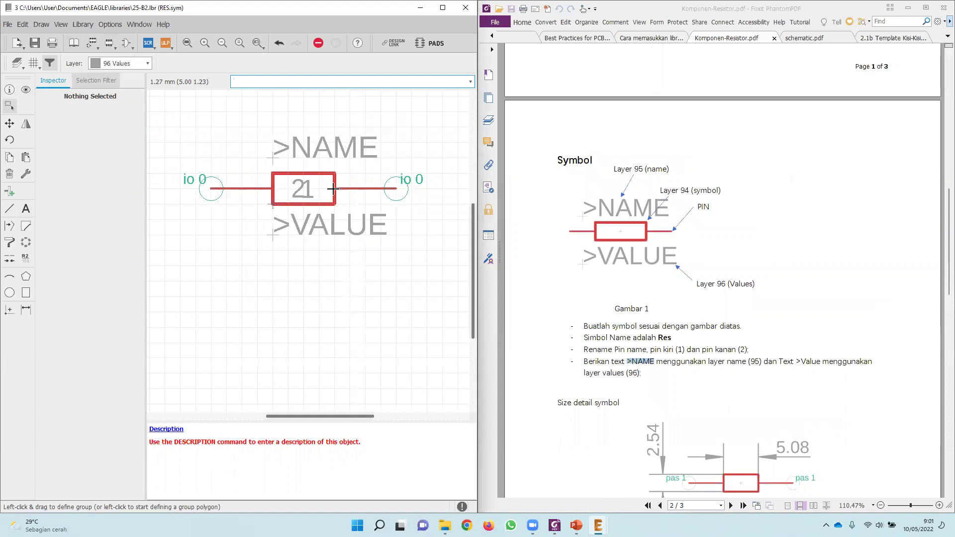
pyautogui.click(34, 45)
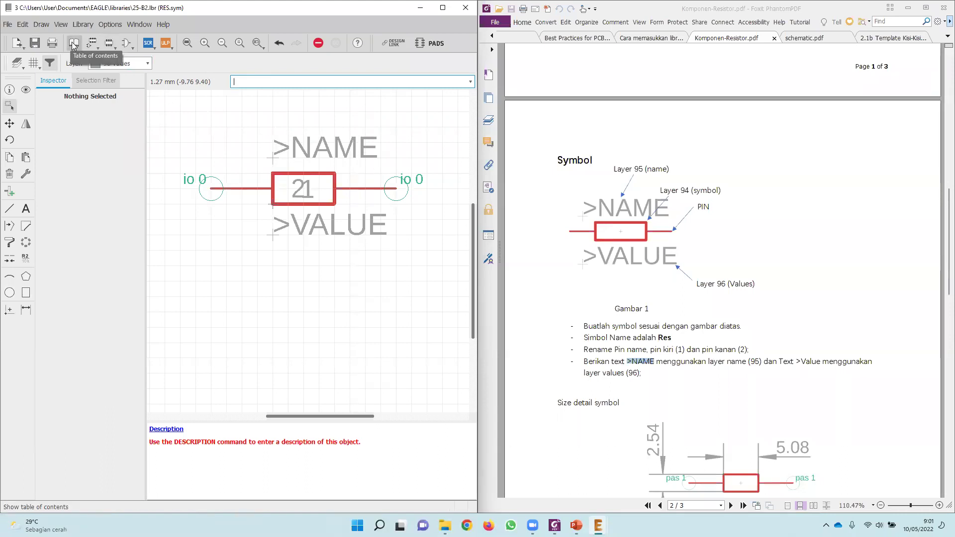
# Create a new footprint named RES in the 25-B2 library, as the datasheet's footprint section specifies.
pyautogui.click(73, 44)
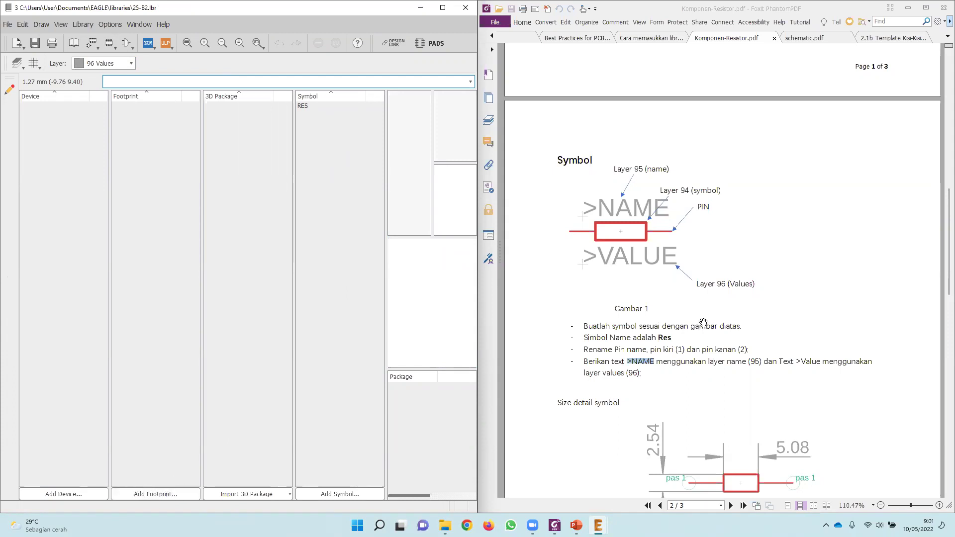
pyautogui.scroll(-10, 703, 322)
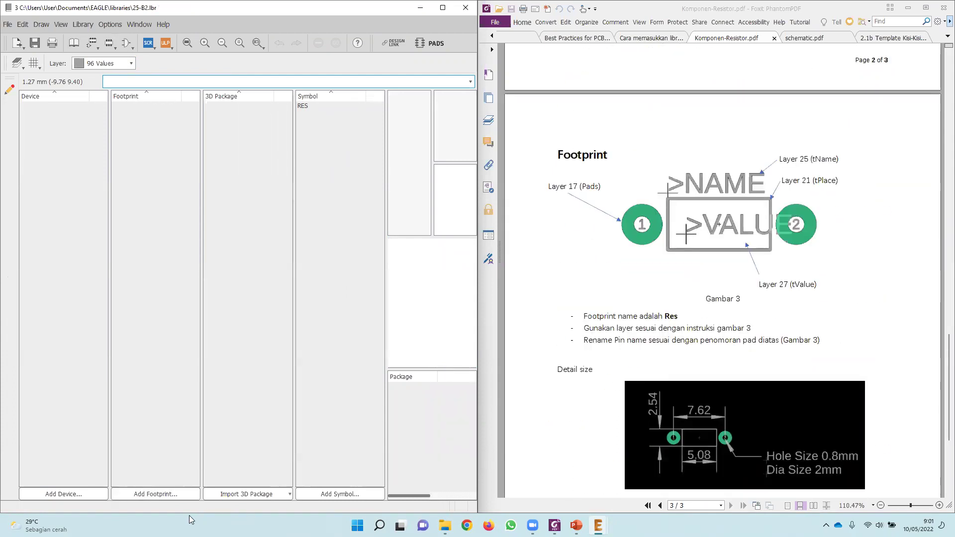
pyautogui.click(155, 494)
pyautogui.click(181, 473)
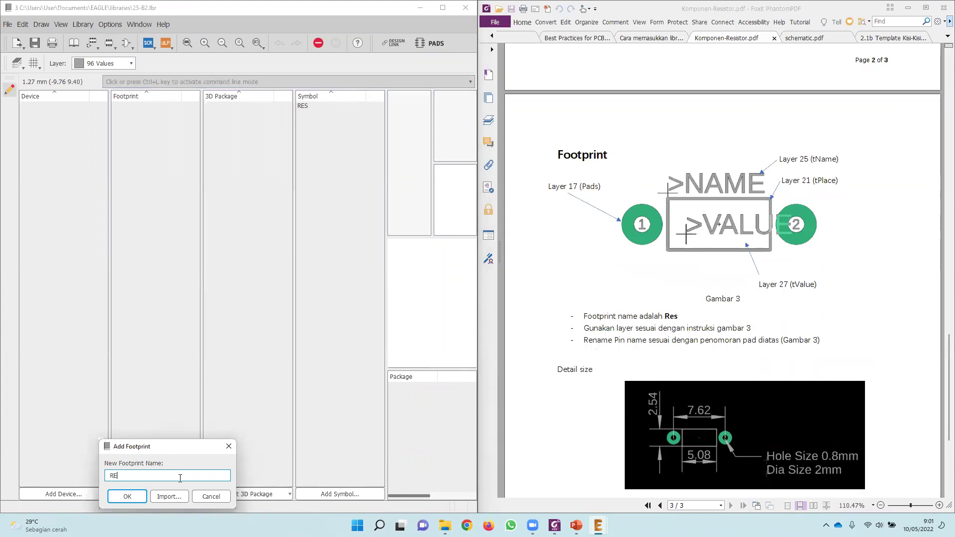
pyautogui.press('Return')
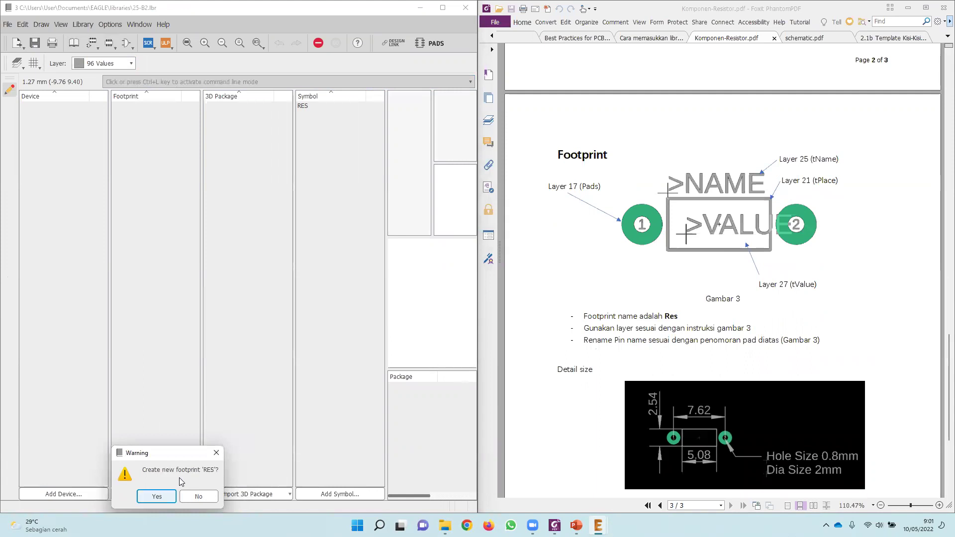
pyautogui.click(168, 497)
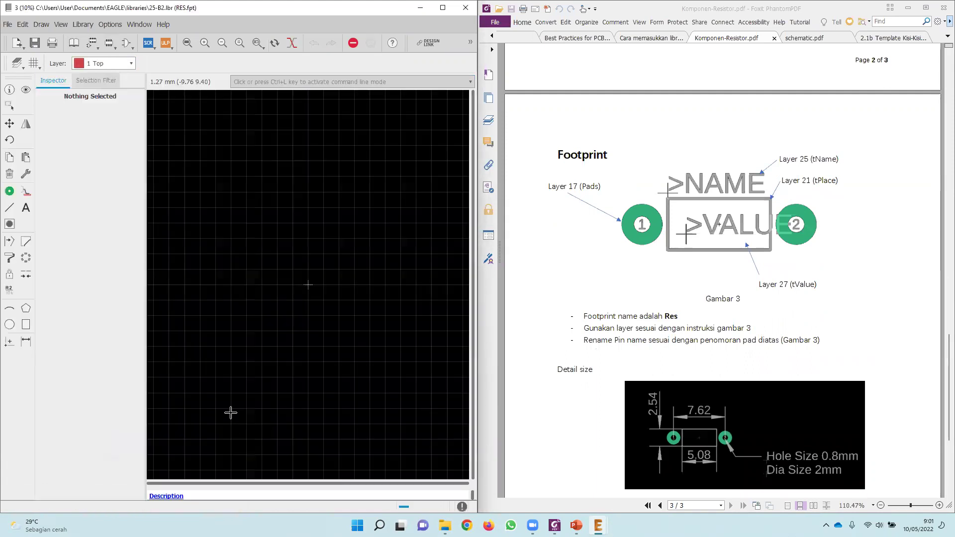
# Review the datasheet's footprint dimensions, set the footprint grid to 100 mil and switch its unit to mm.
pyautogui.scroll(-3, 252, 279)
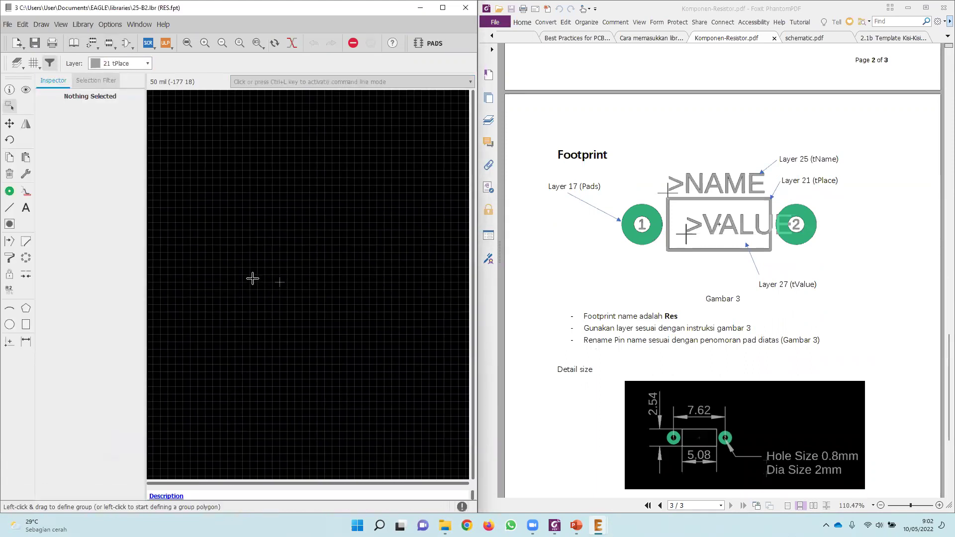
pyautogui.scroll(1, 288, 314)
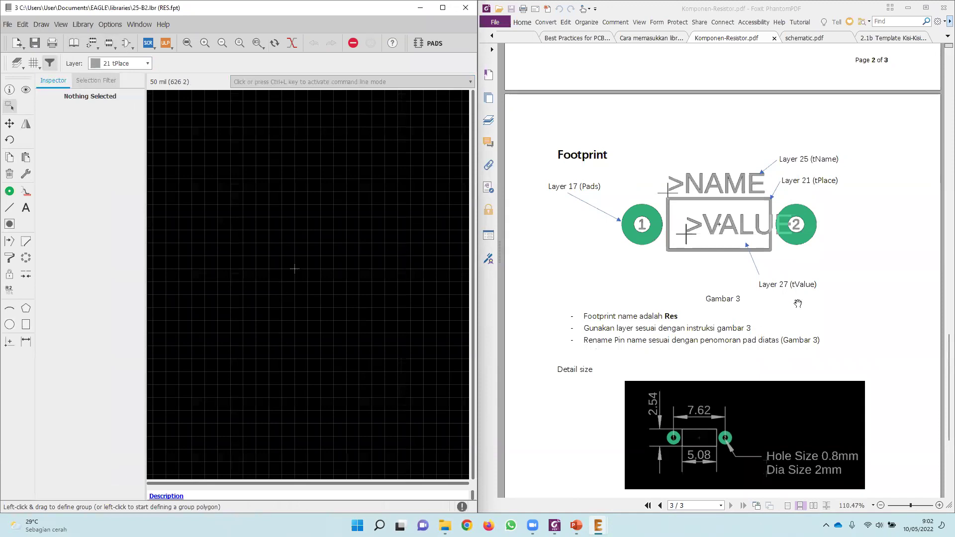
pyautogui.scroll(-6, 799, 300)
pyautogui.scroll(1, 745, 258)
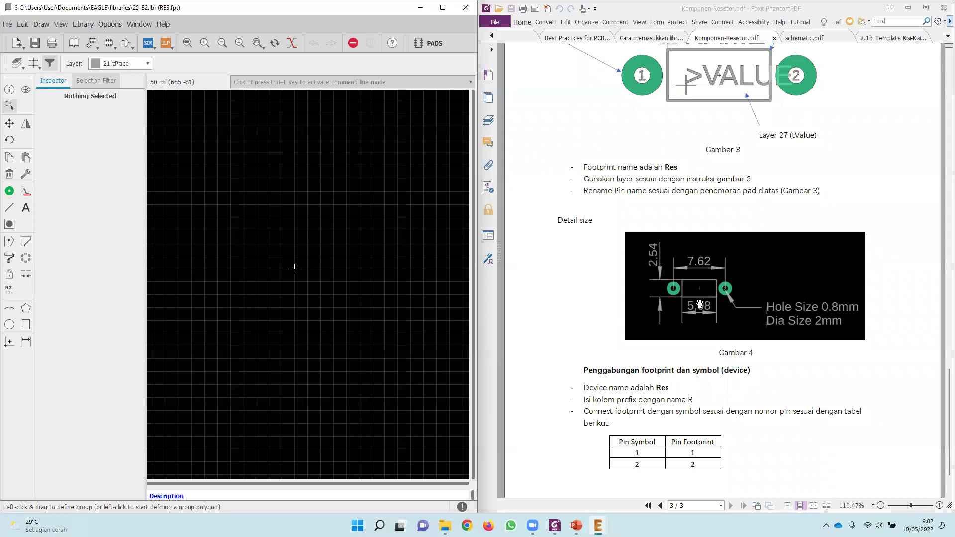
pyautogui.scroll(5, 699, 305)
pyautogui.scroll(-1, 745, 285)
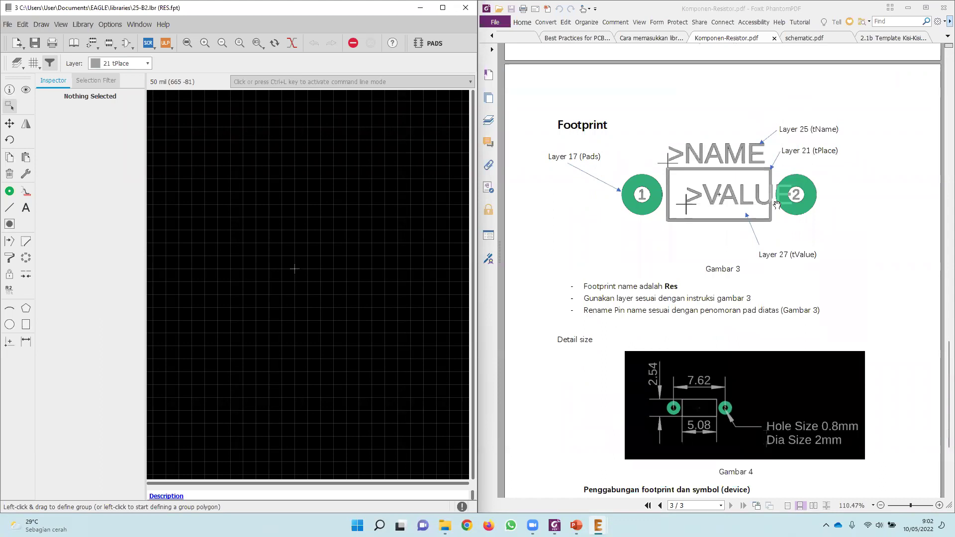
pyautogui.scroll(-1, 776, 218)
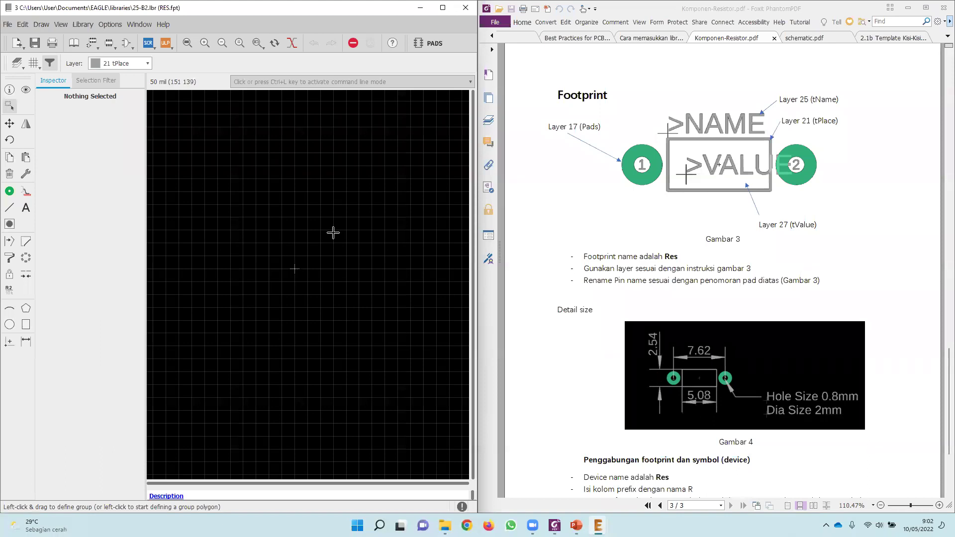
pyautogui.click(32, 61)
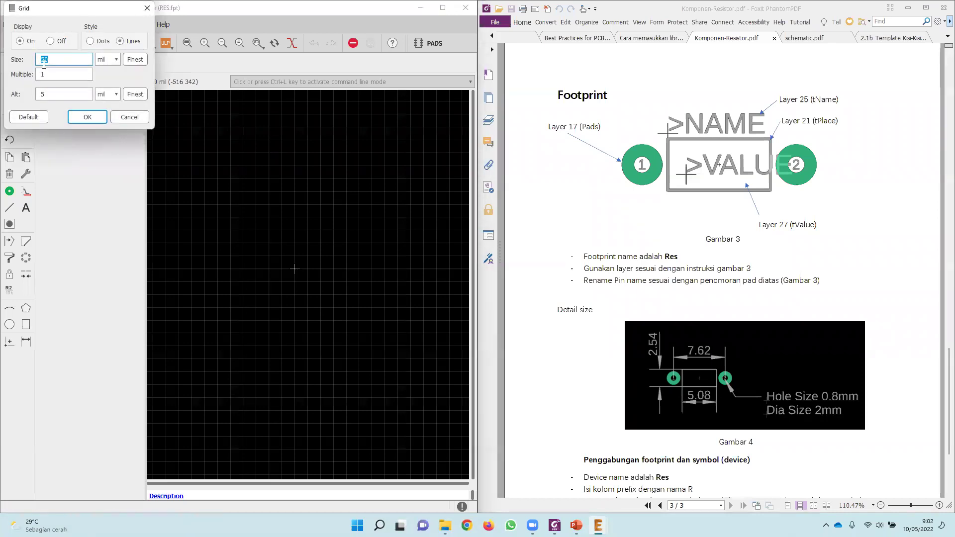
pyautogui.click(110, 59)
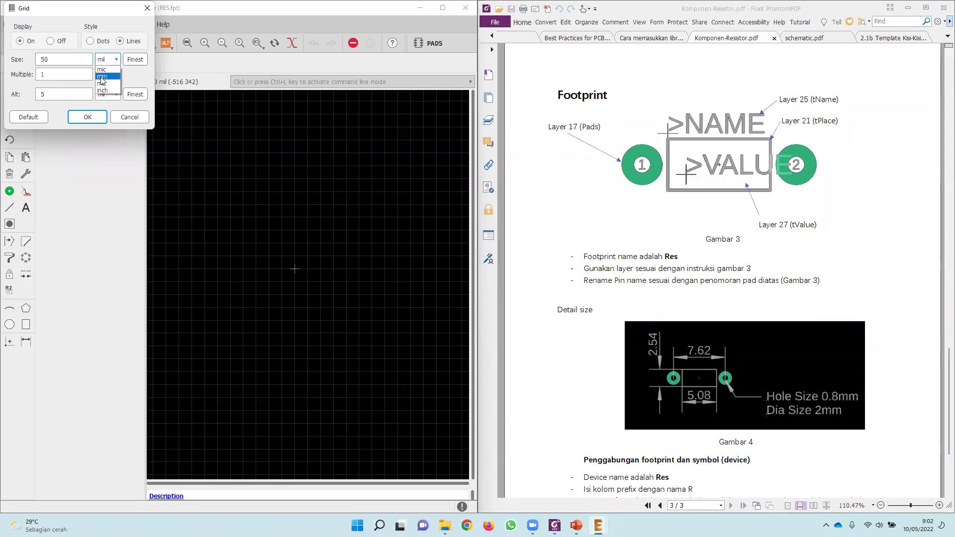
pyautogui.click(54, 59)
pyautogui.write('100')
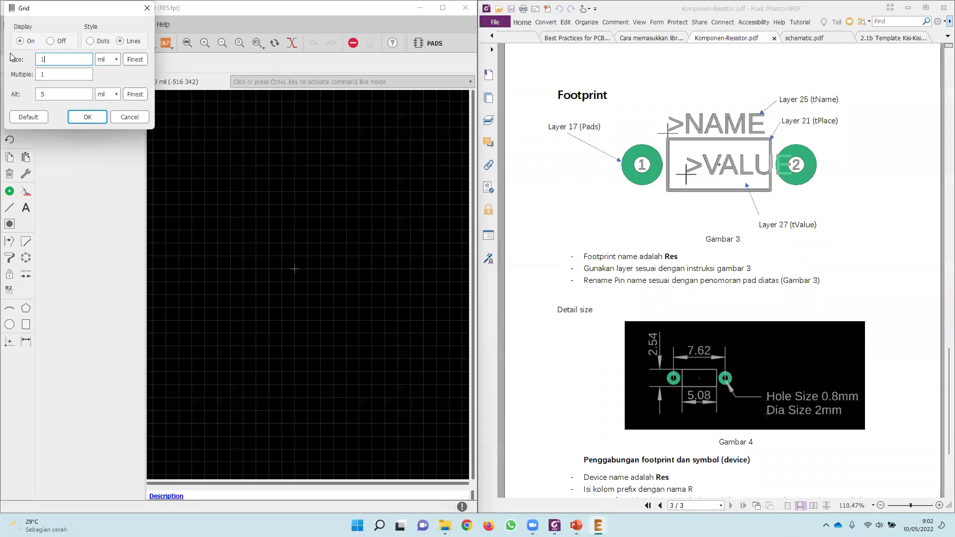
pyautogui.click(106, 61)
pyautogui.click(101, 78)
pyautogui.click(87, 117)
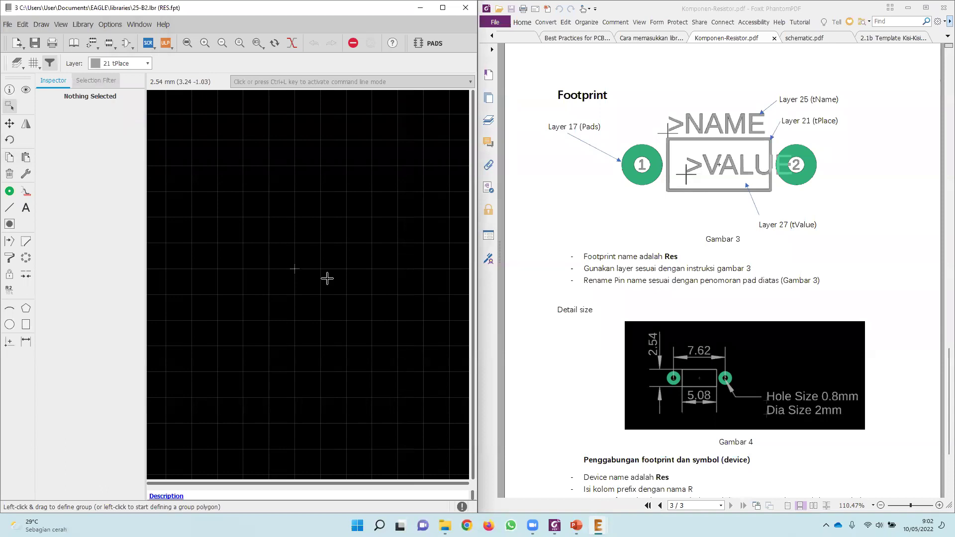
# Draw the resistor outline with lines on layer 21 tPlace, a 5.08 by 2.54 mm rectangle with its lower-left corner at the origin.
pyautogui.scroll(1, 330, 278)
pyautogui.scroll(1, 318, 280)
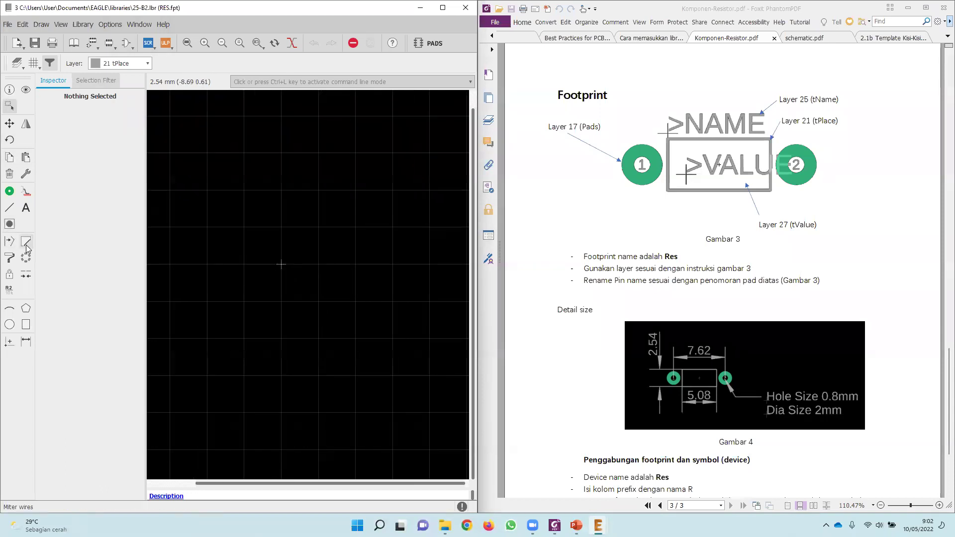
pyautogui.click(145, 63)
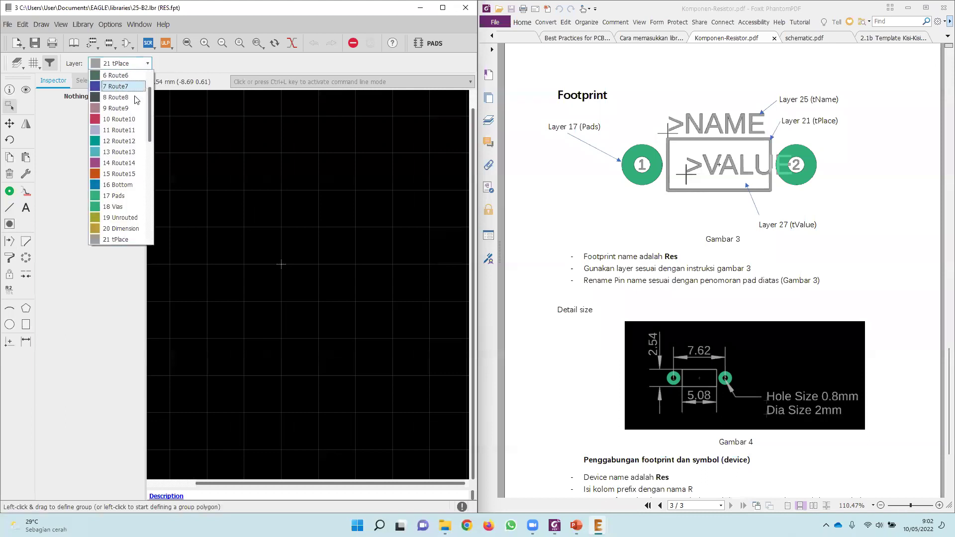
pyautogui.click(111, 240)
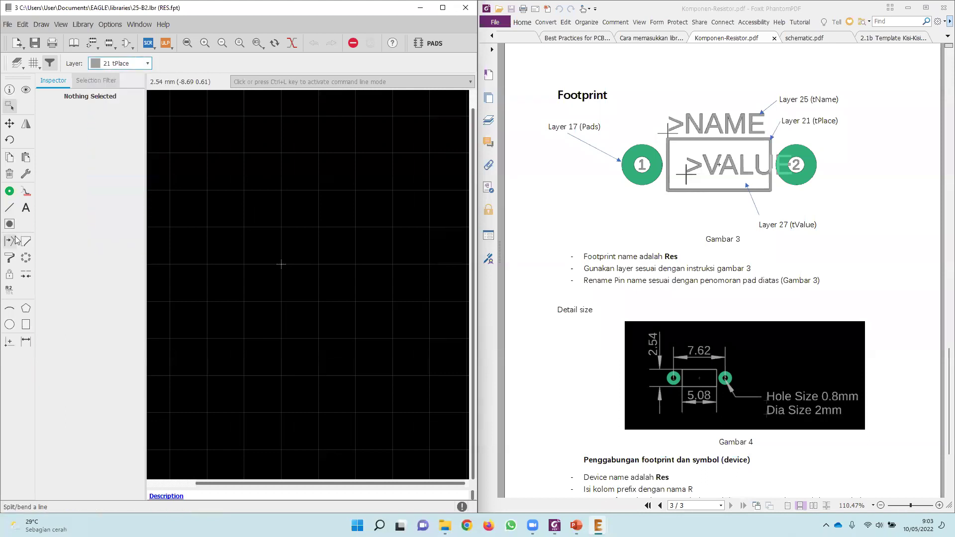
pyautogui.click(9, 207)
pyautogui.click(279, 229)
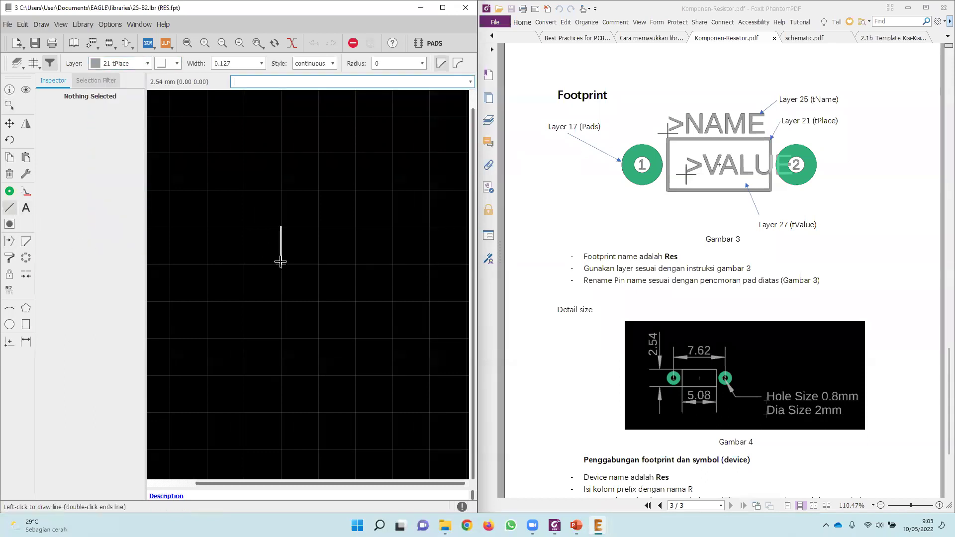
pyautogui.click(281, 264)
pyautogui.click(355, 263)
pyautogui.click(355, 227)
pyautogui.click(289, 227)
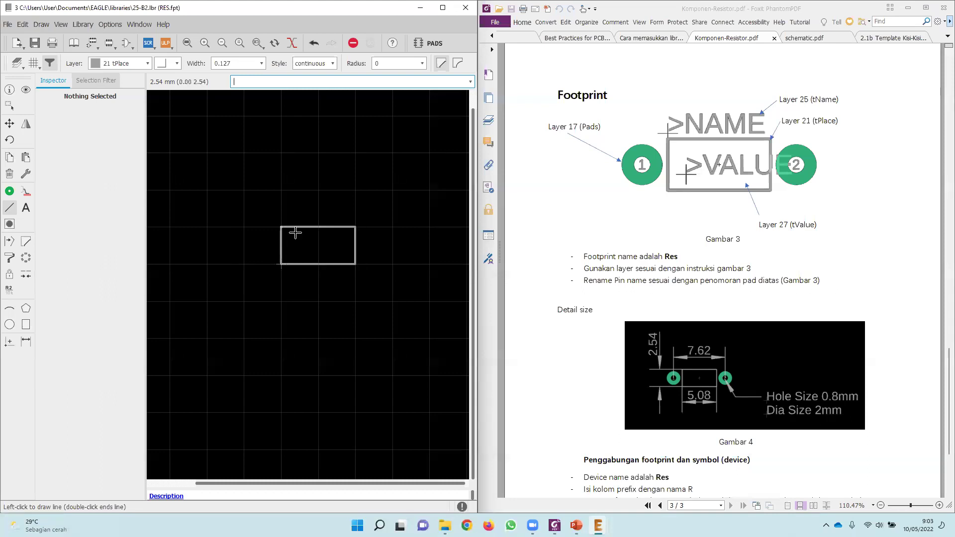
pyautogui.press('Escape')
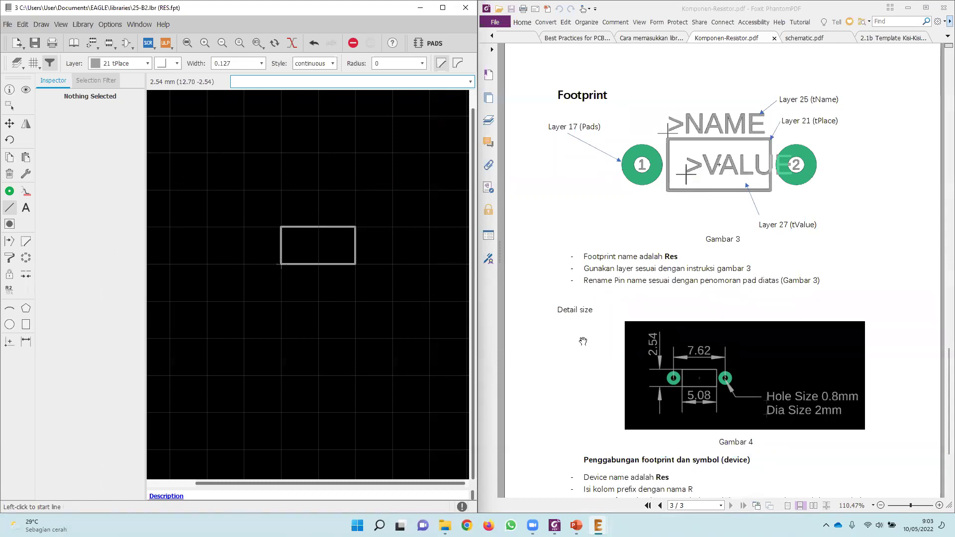
# Set the footprint grid size to 50 mil for placing the pads.
pyautogui.scroll(3, 675, 389)
pyautogui.scroll(-4, 676, 389)
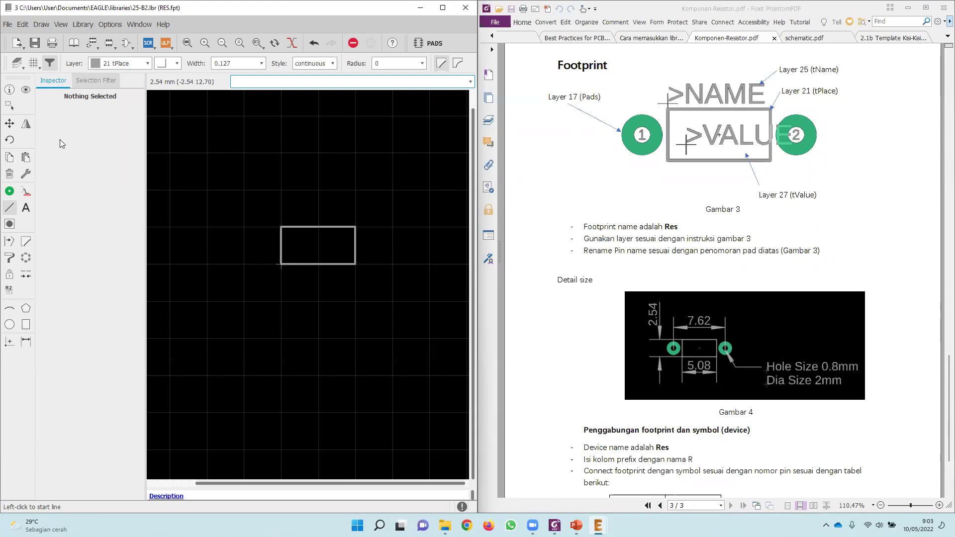
pyautogui.click(34, 62)
pyautogui.click(108, 60)
pyautogui.click(102, 83)
pyautogui.moveTo(54, 59); pyautogui.dragTo(5, 60)
pyautogui.write('50')
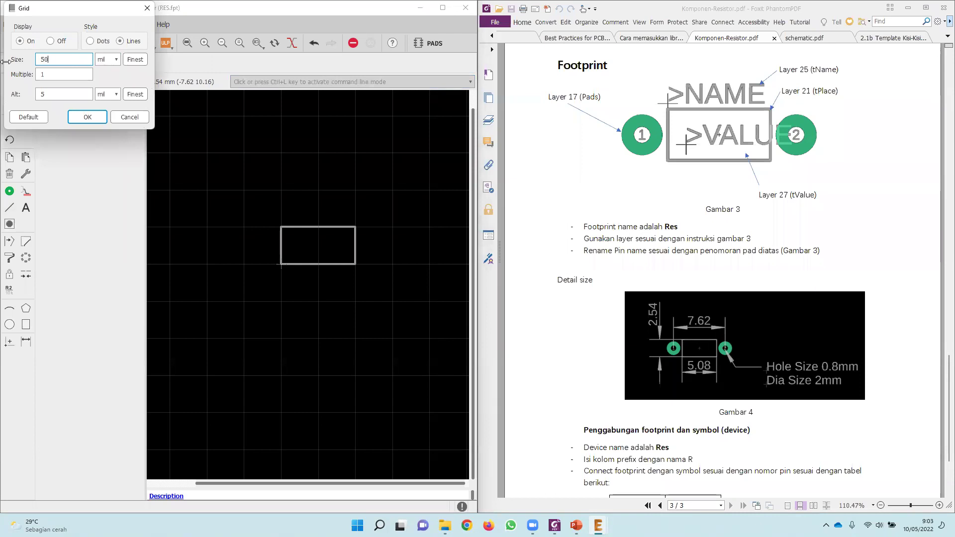
pyautogui.press('Return')
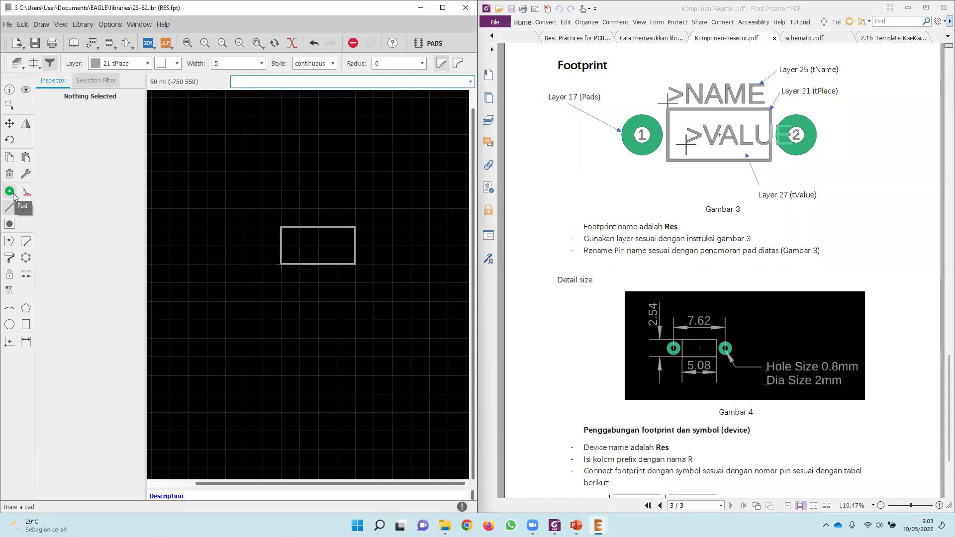
# Place two round pads with a 0.8 mm drill and 2 mm diameter at (-50 50) and (250 50) mil, one on each side of the outline.
pyautogui.scroll(-1, 794, 333)
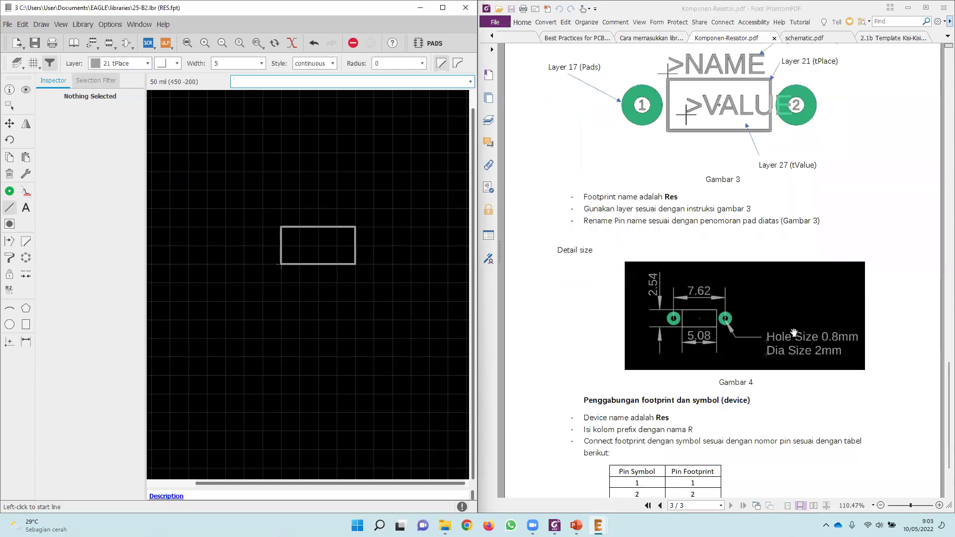
pyautogui.click(9, 193)
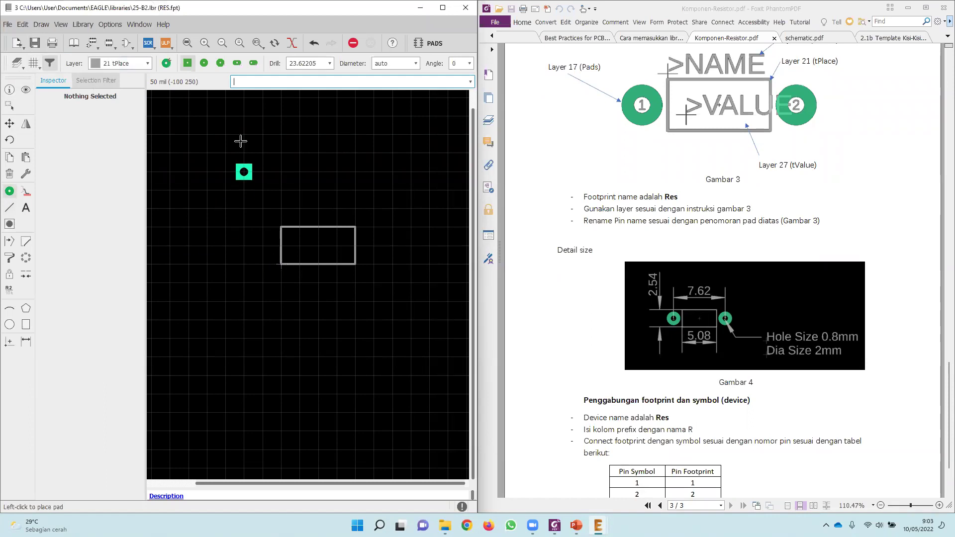
pyautogui.click(205, 63)
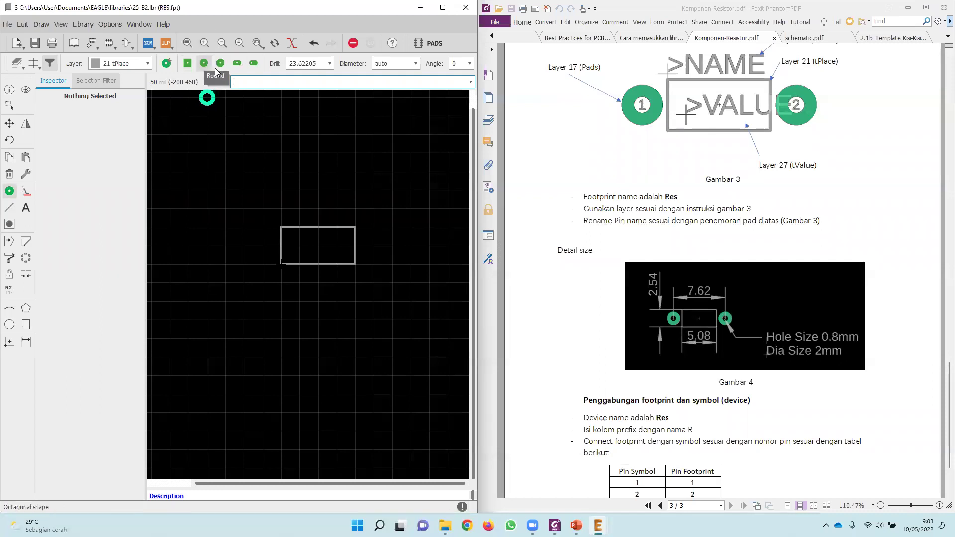
pyautogui.click(322, 62)
pyautogui.doubleClick(322, 62)
pyautogui.write('0.8mm')
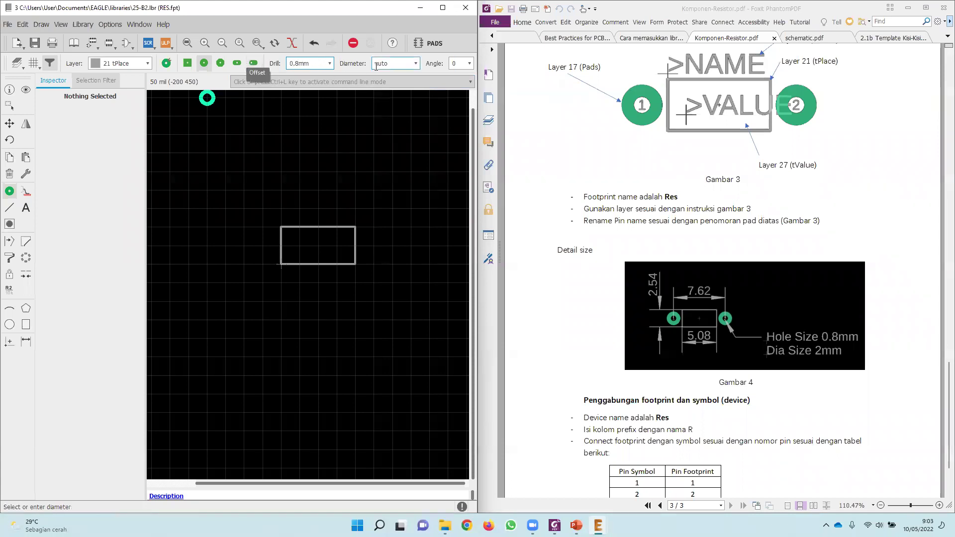
pyautogui.doubleClick(403, 65)
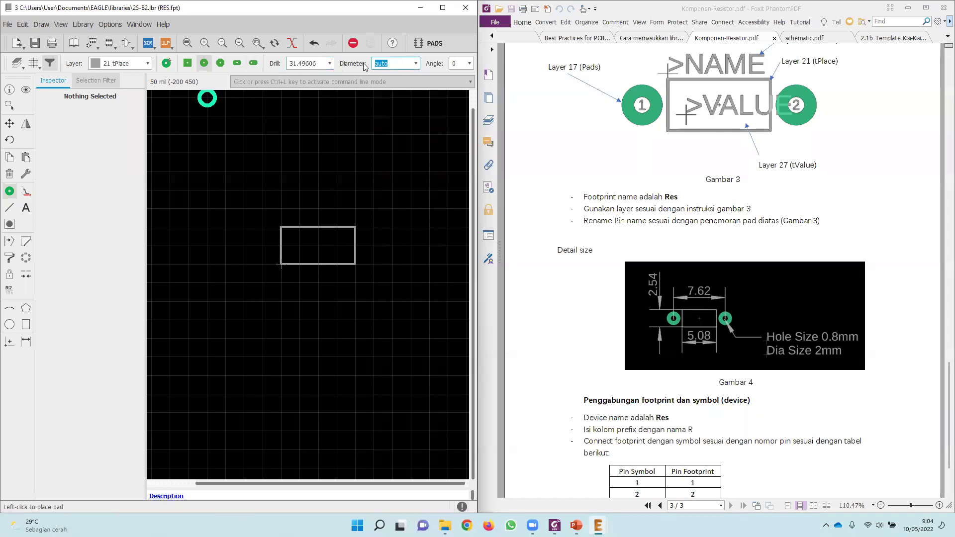
pyautogui.press('Return')
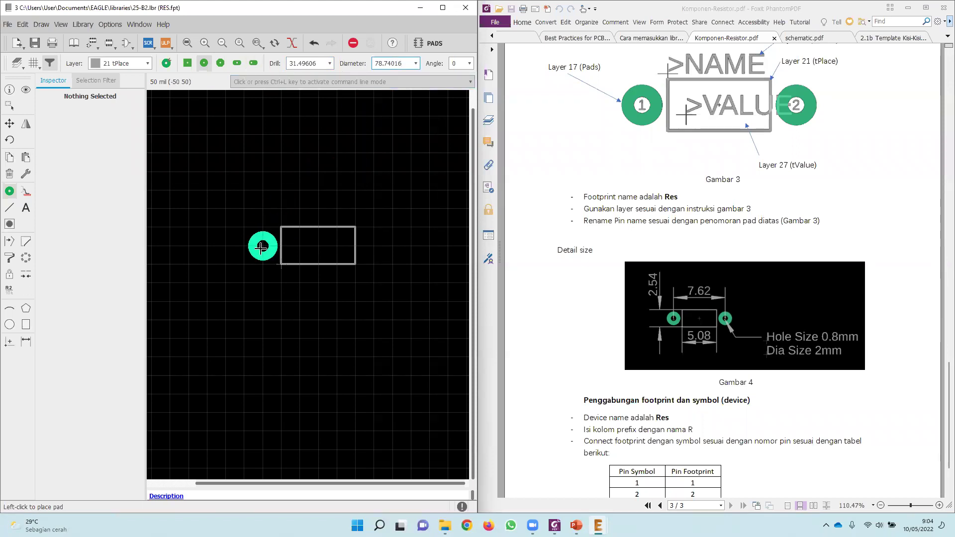
pyautogui.click(261, 247)
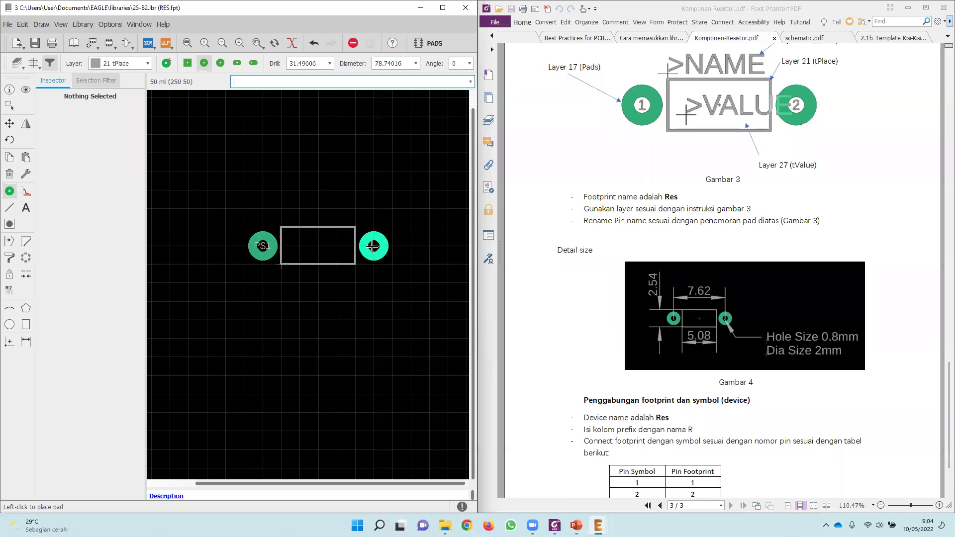
pyautogui.click(373, 246)
pyautogui.press('Escape')
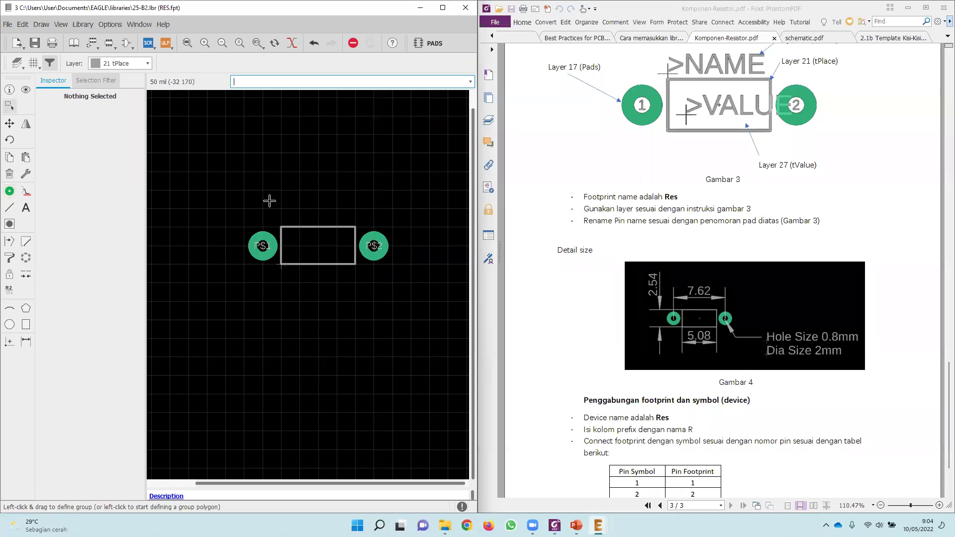
# Measure the centre-to-centre distance between the two pads with the Dimension tool on layer 47 Measures.
pyautogui.scroll(2, 319, 219)
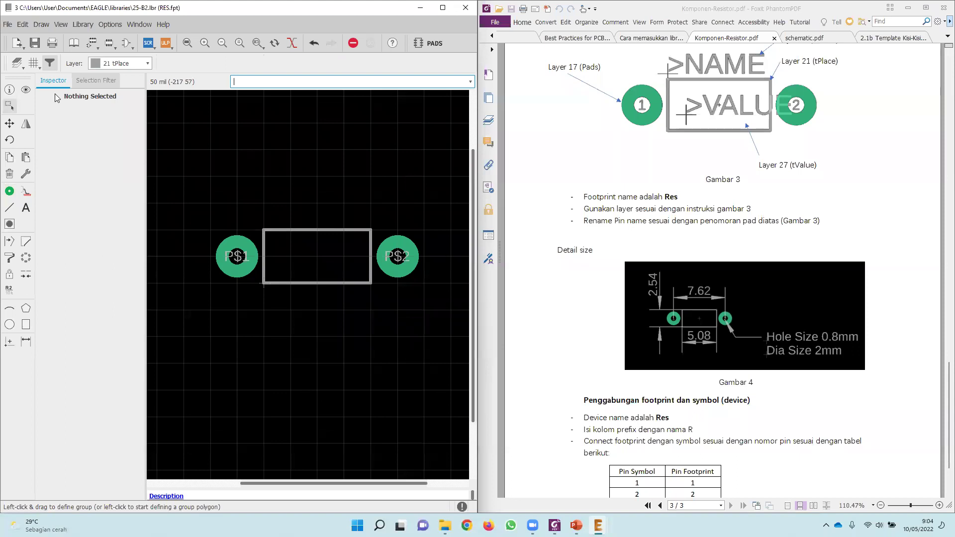
pyautogui.click(119, 63)
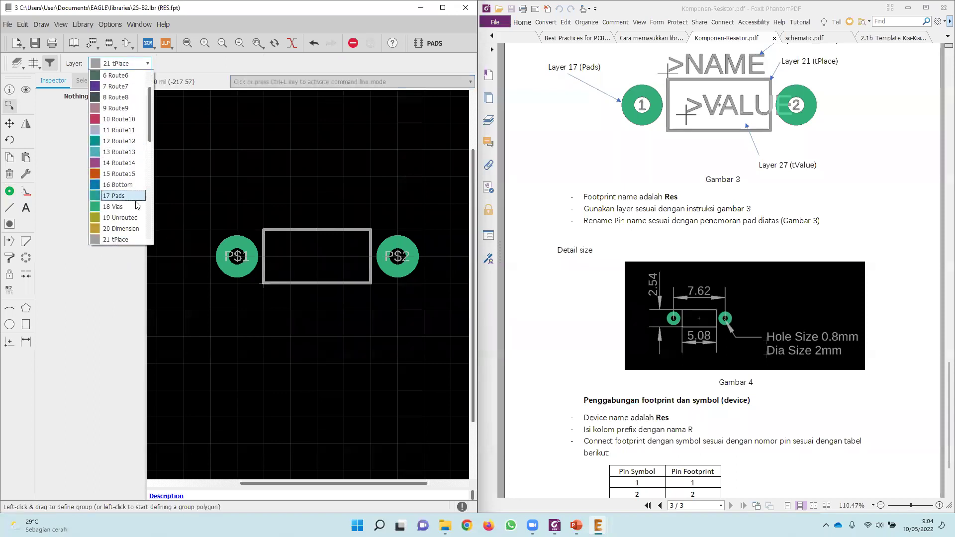
pyautogui.scroll(-3, 138, 205)
pyautogui.scroll(-3, 128, 175)
pyautogui.scroll(-4, 127, 184)
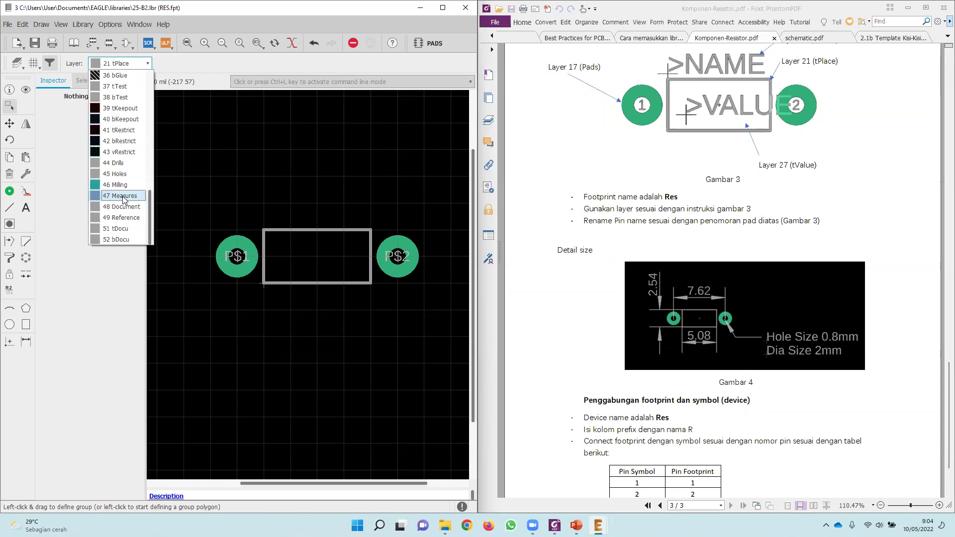
pyautogui.click(123, 196)
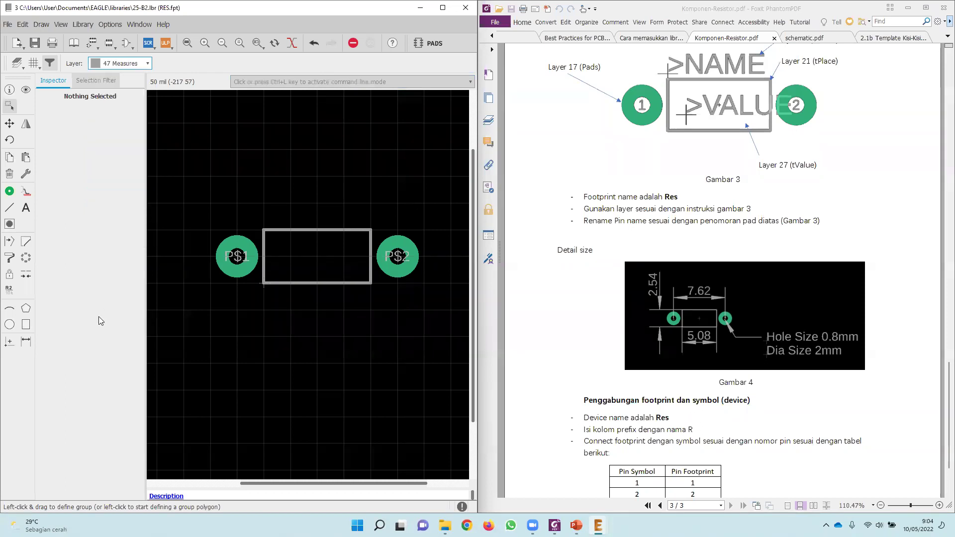
pyautogui.click(26, 342)
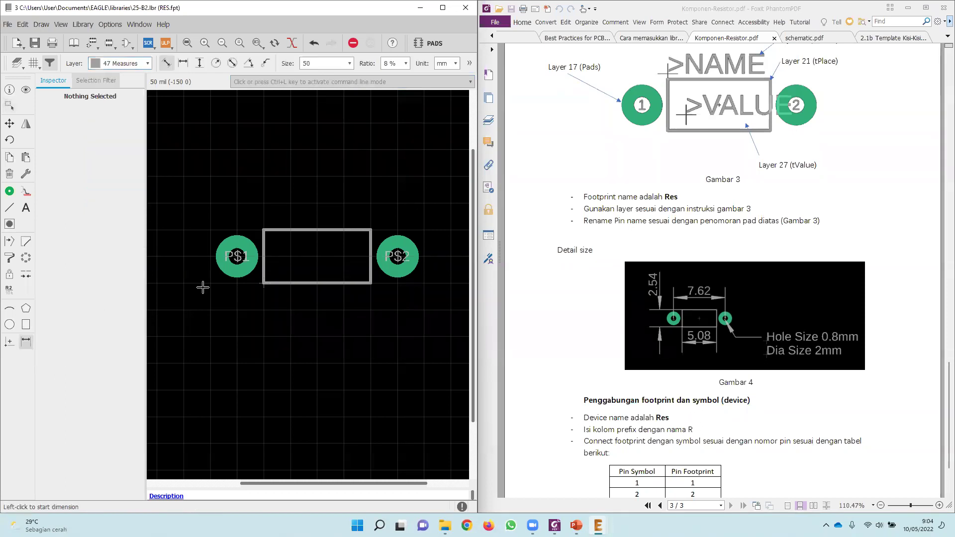
pyautogui.click(238, 256)
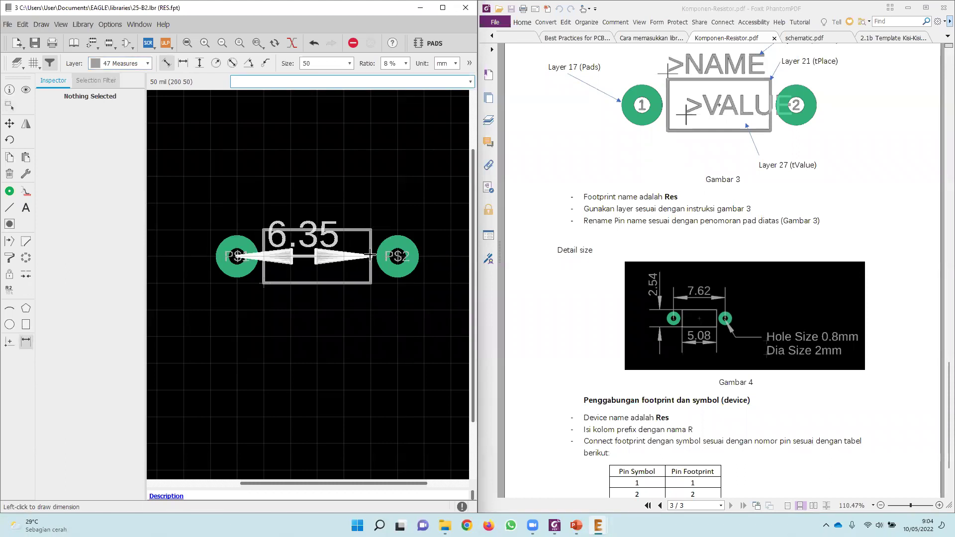
pyautogui.click(396, 247)
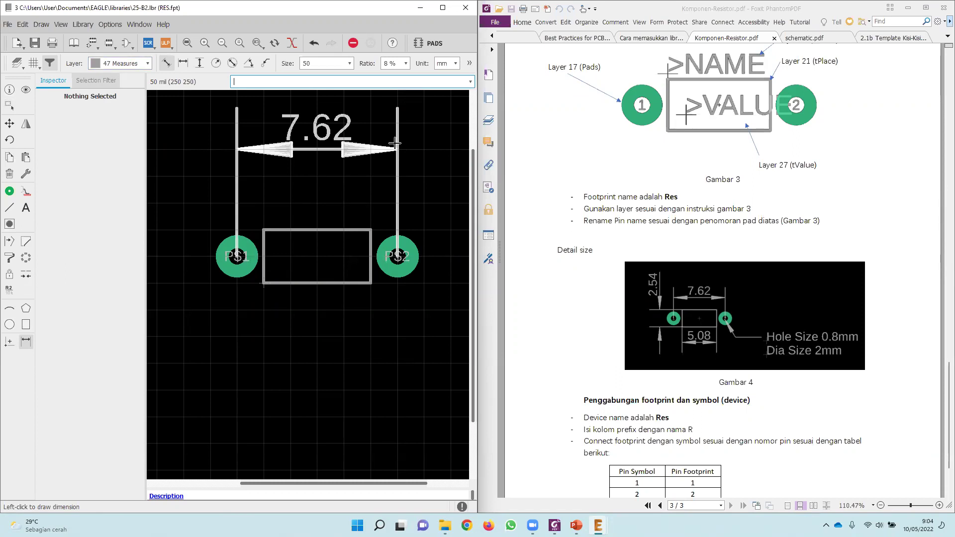
pyautogui.press('Escape')
# Measure the height and width of the resistor outline with the Dimension tool.
pyautogui.click(263, 252)
pyautogui.scroll(-2, 198, 255)
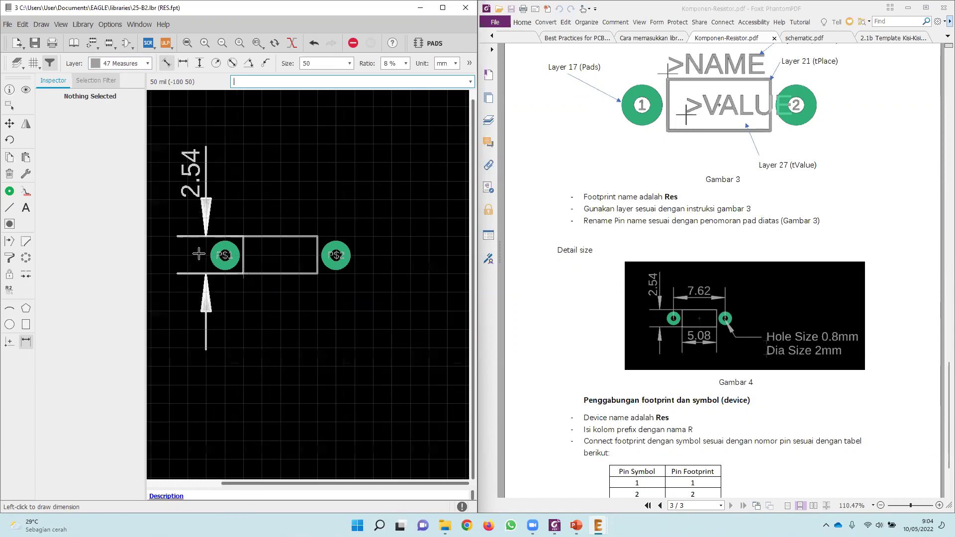
pyautogui.press('Escape')
pyautogui.click(279, 237)
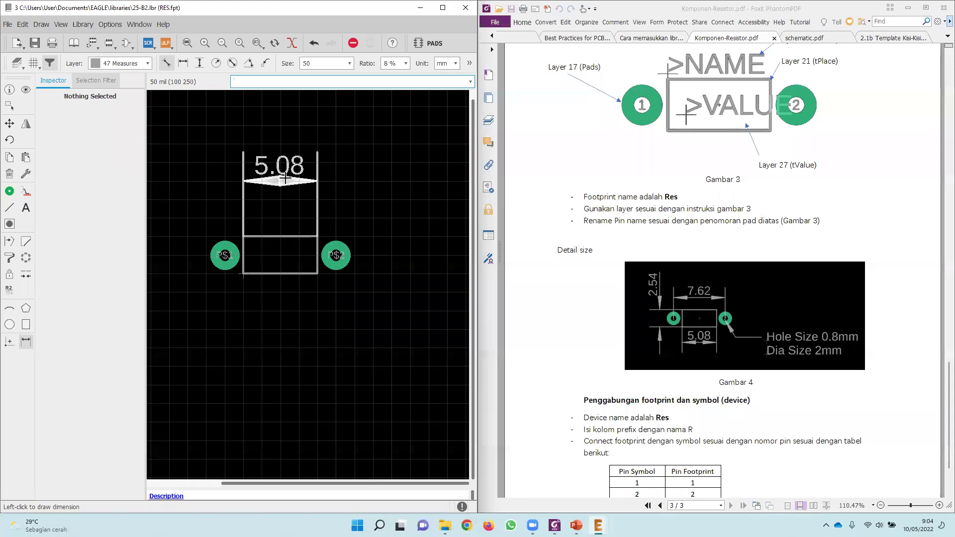
pyautogui.press('Escape')
pyautogui.scroll(2, 199, 255)
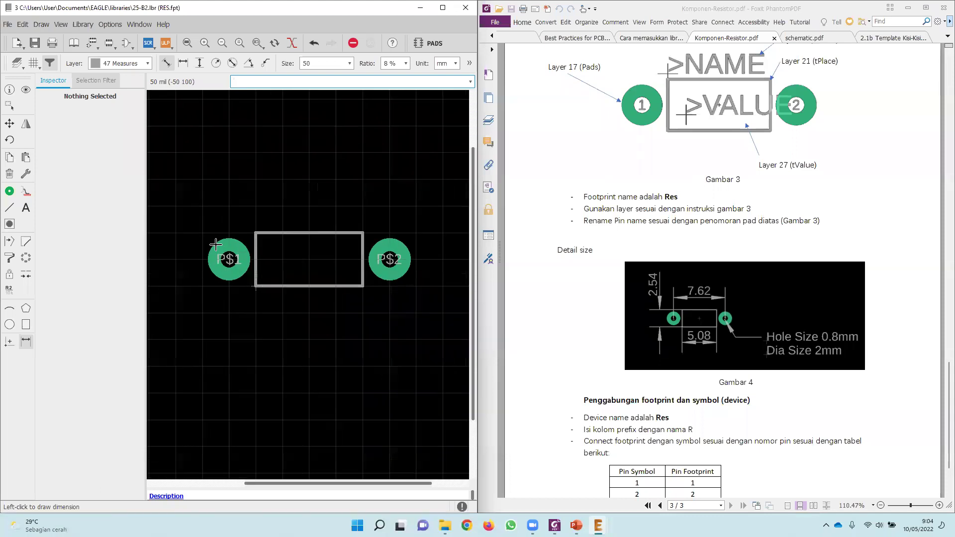
# Examine the datasheet's footprint section and its detail size drawing for the dimensions and pad numbering.
pyautogui.scroll(-1, 675, 348)
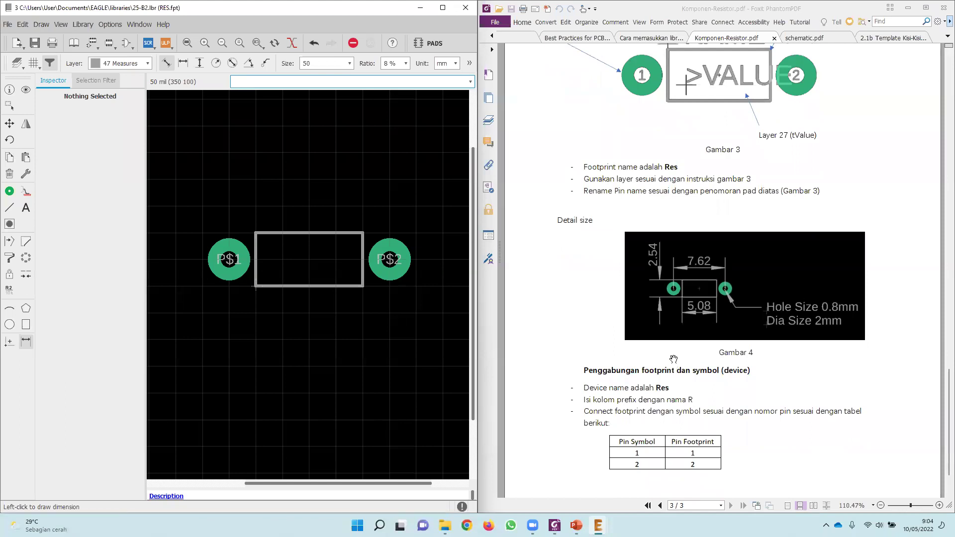
pyautogui.scroll(3, 675, 337)
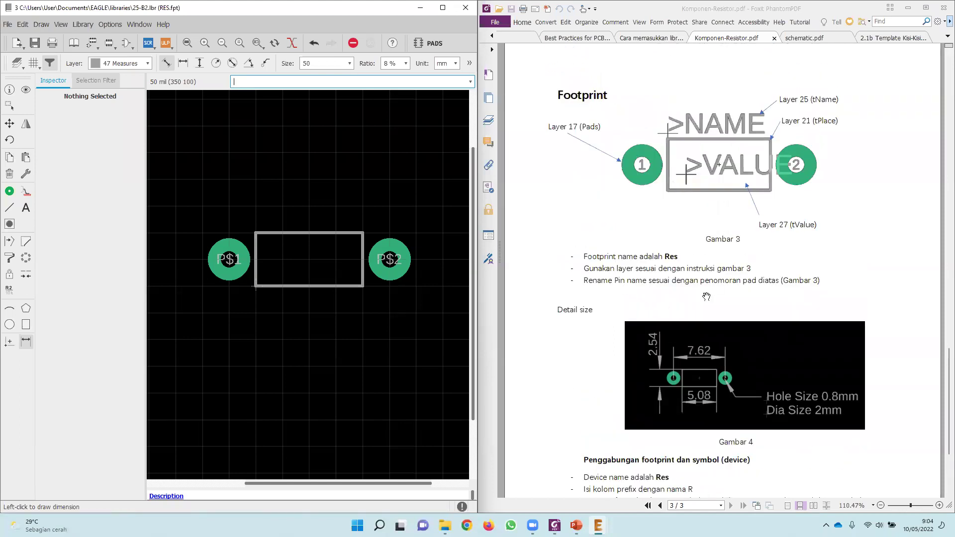
pyautogui.scroll(-4, 683, 318)
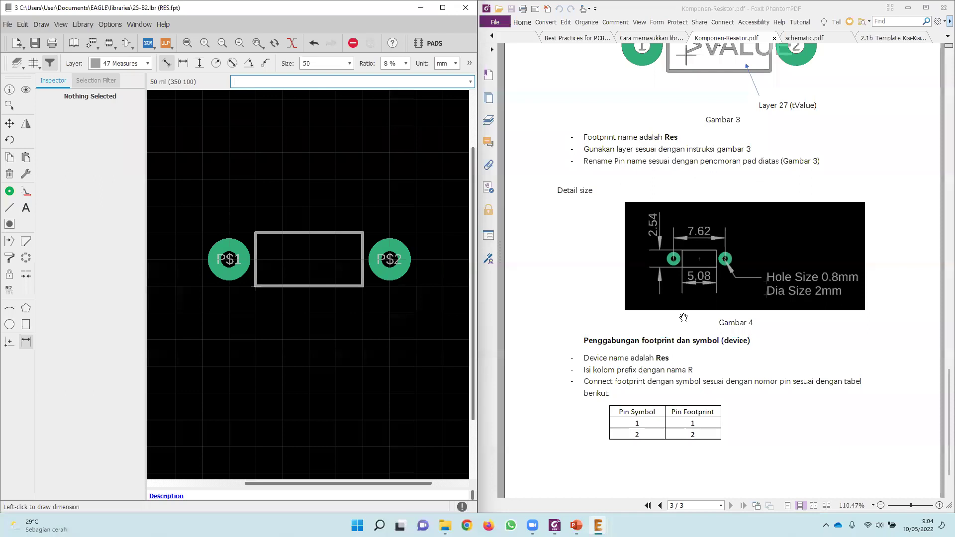
pyautogui.scroll(1, 684, 317)
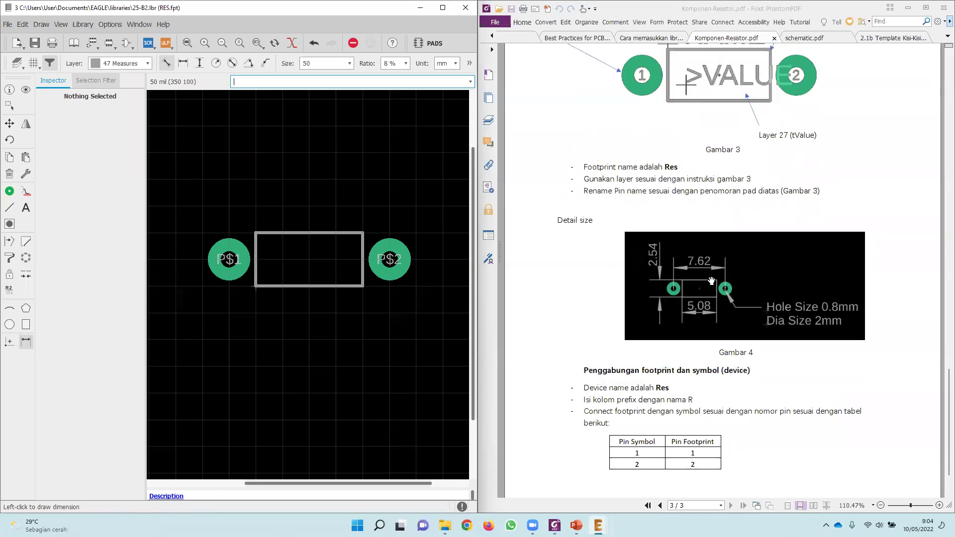
pyautogui.keyDown('ctrl'); pyautogui.scroll(8, 688, 309); pyautogui.keyUp('ctrl')
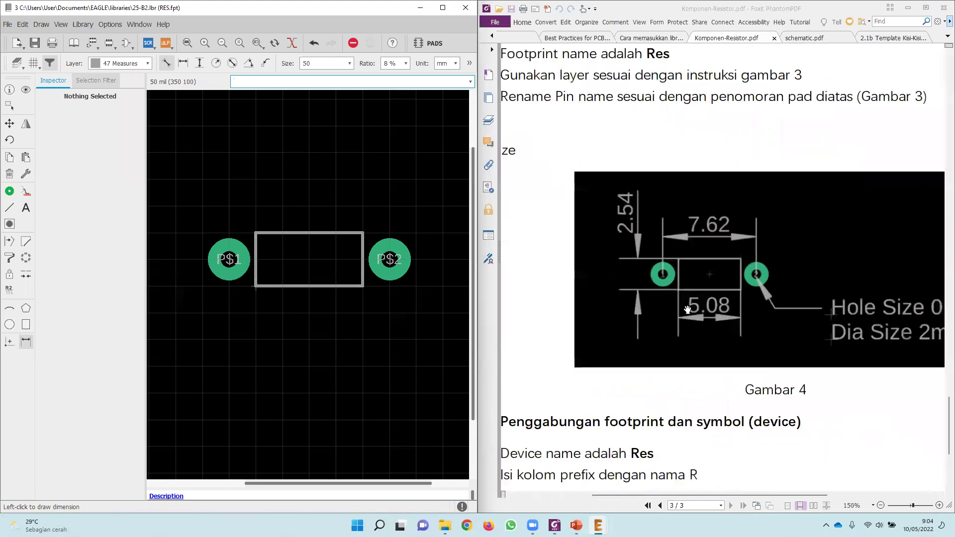
pyautogui.keyDown('ctrl'); pyautogui.scroll(-4, 670, 280); pyautogui.keyUp('ctrl')
pyautogui.keyDown('ctrl'); pyautogui.scroll(2, 668, 274); pyautogui.keyUp('ctrl')
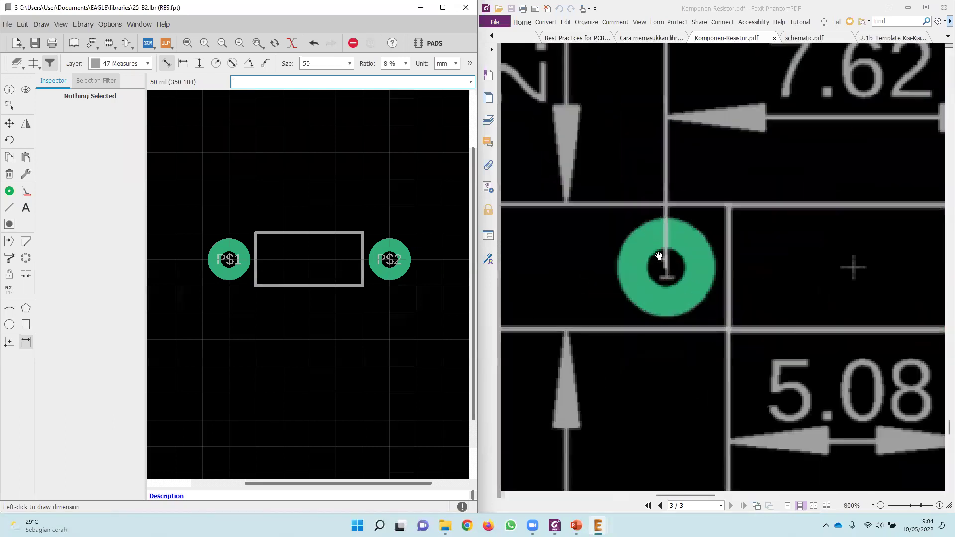
pyautogui.keyDown('ctrl'); pyautogui.scroll(-2, 668, 274); pyautogui.keyUp('ctrl')
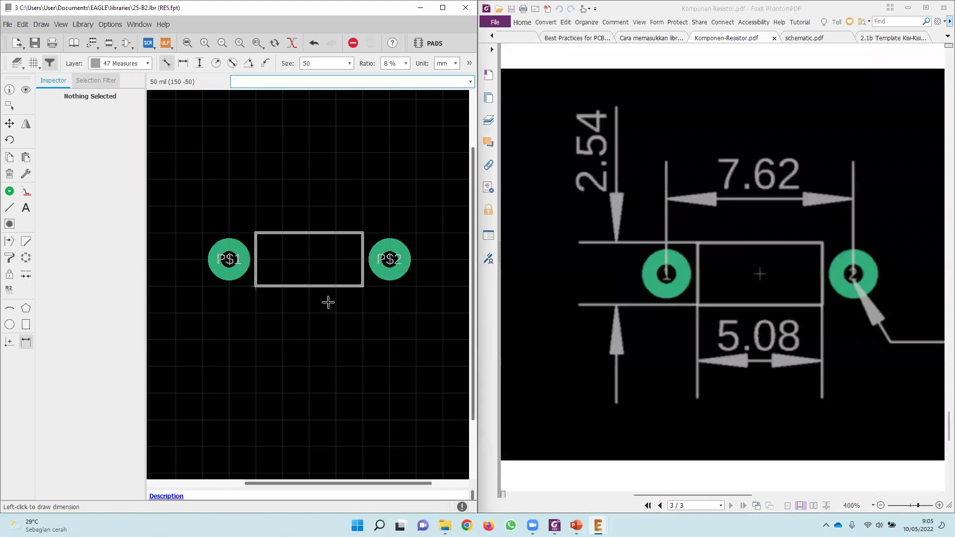
# Rename pad P$1 as 1 and pad P$2 as 2, following the datasheet's pad numbering.
pyautogui.rightClick(228, 261)
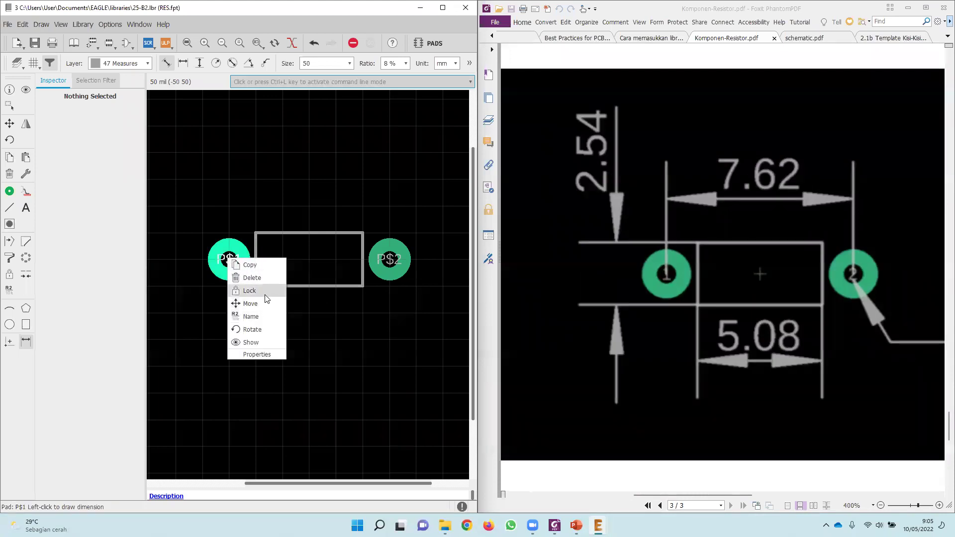
pyautogui.click(264, 316)
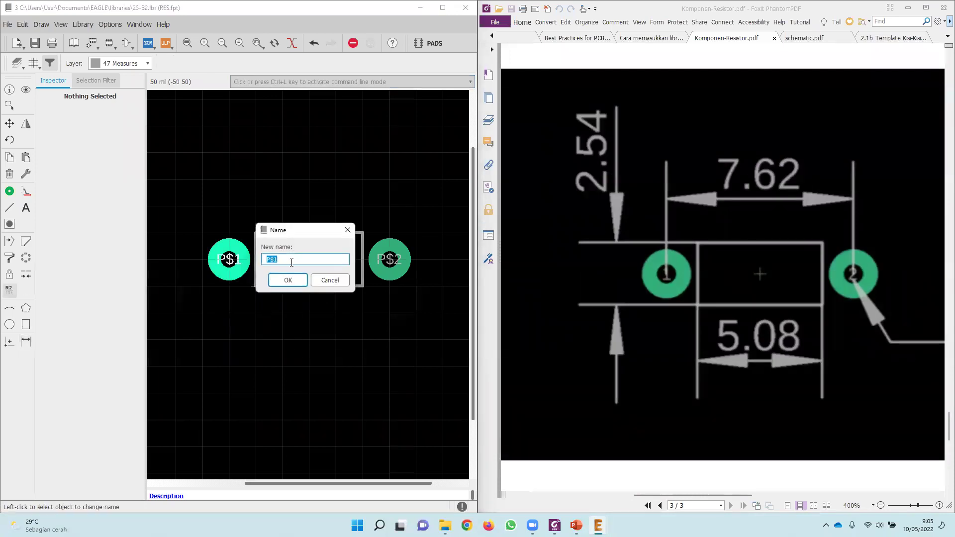
pyautogui.click(286, 281)
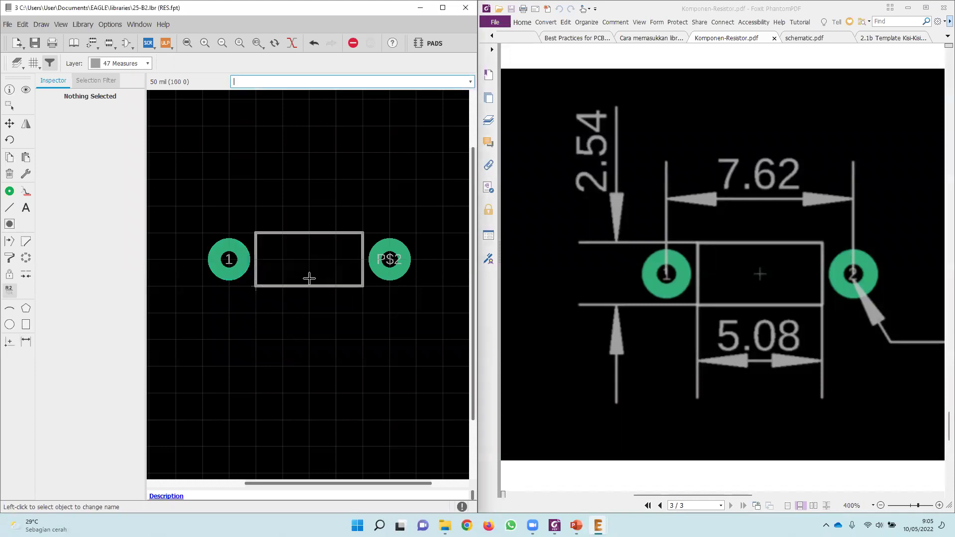
pyautogui.rightClick(390, 260)
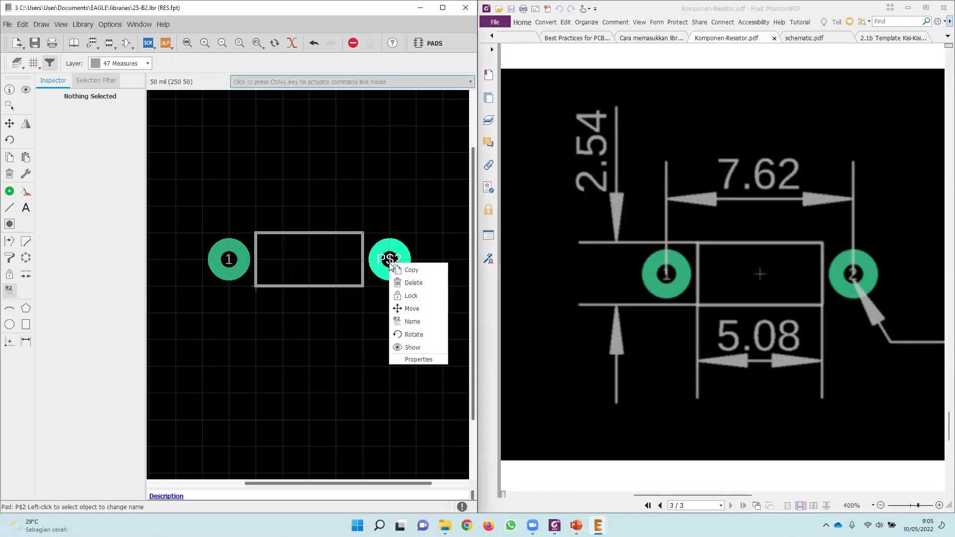
pyautogui.click(413, 322)
pyautogui.write('2')
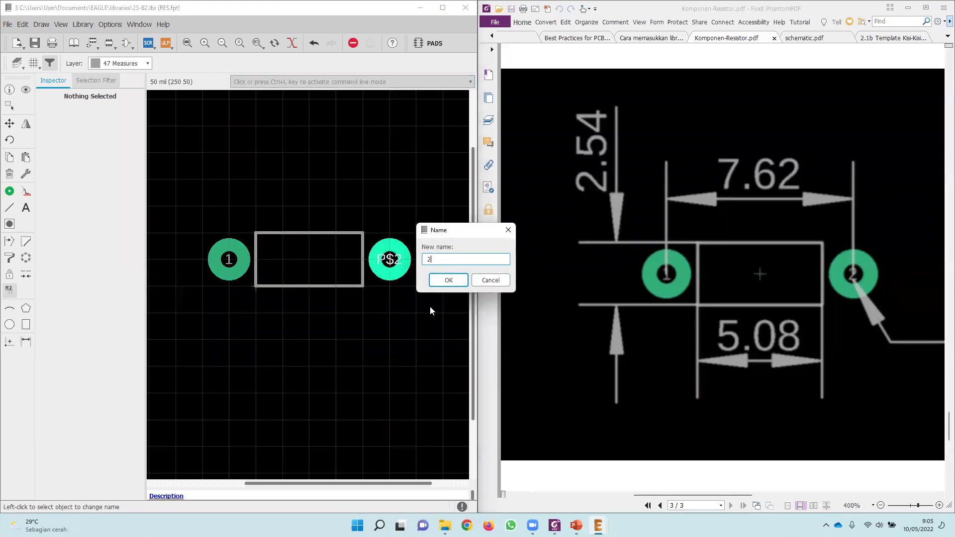
pyautogui.click(446, 281)
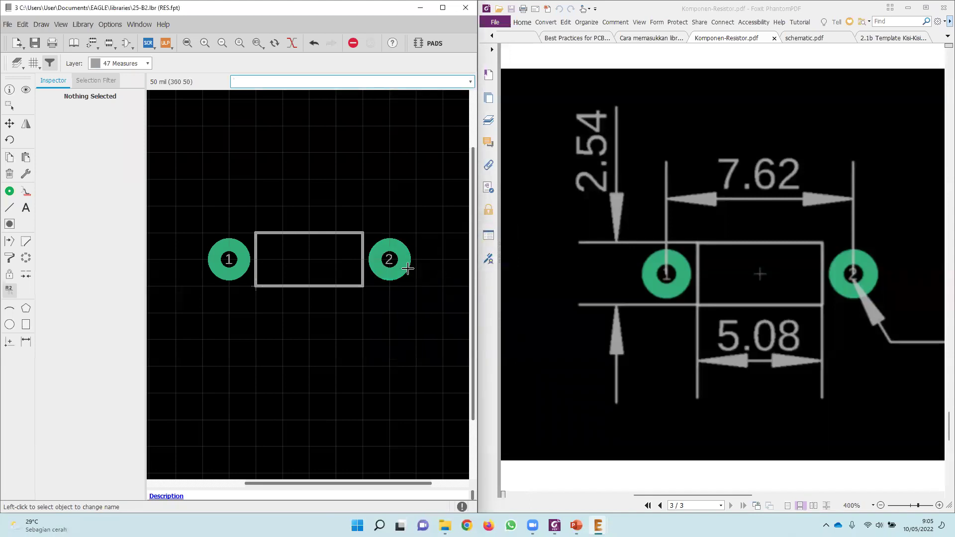
pyautogui.rightClick(389, 259)
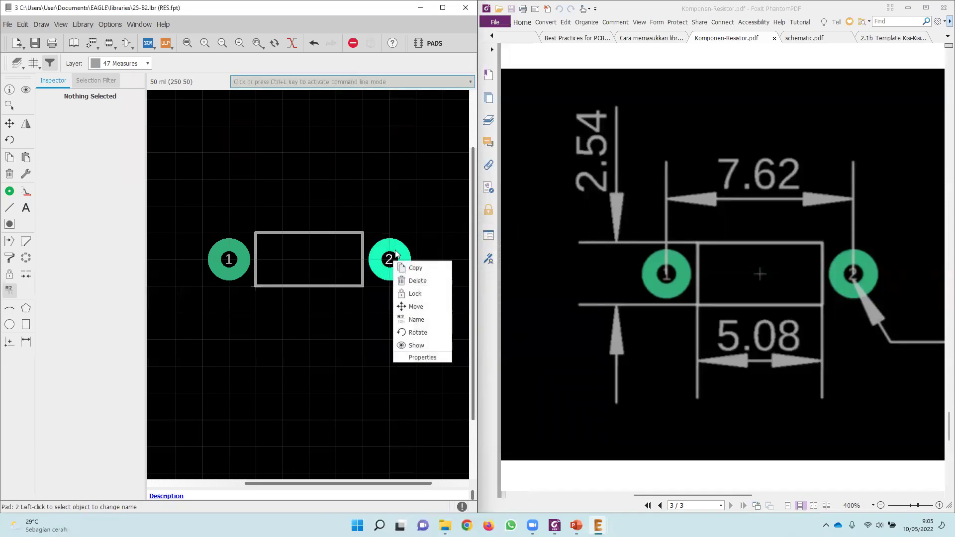
pyautogui.click(401, 207)
# Check the datasheet's device requirements and the footprint figure's layers for the >NAME and >VALUE texts.
pyautogui.scroll(-2, 399, 245)
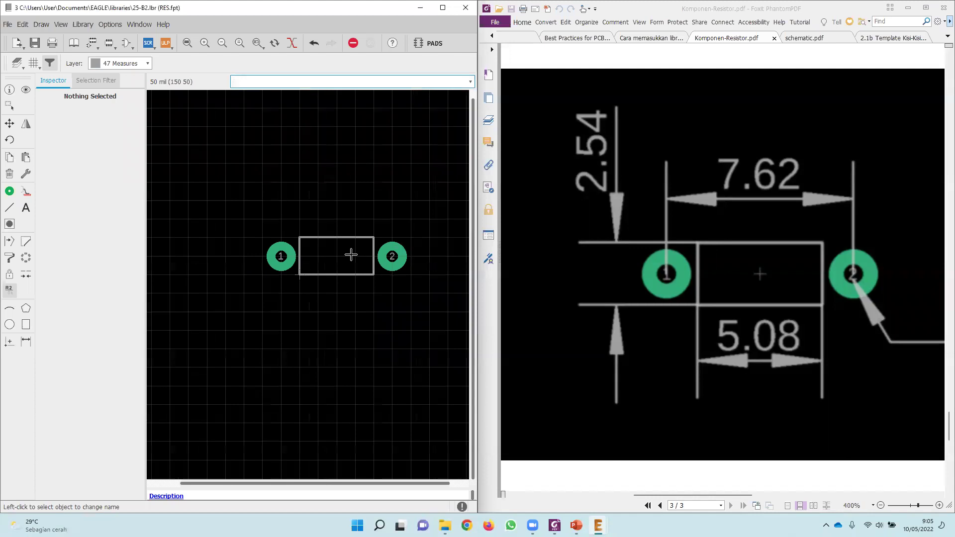
pyautogui.keyDown('ctrl'); pyautogui.scroll(-3, 612, 269); pyautogui.keyUp('ctrl')
pyautogui.scroll(-2, 625, 264)
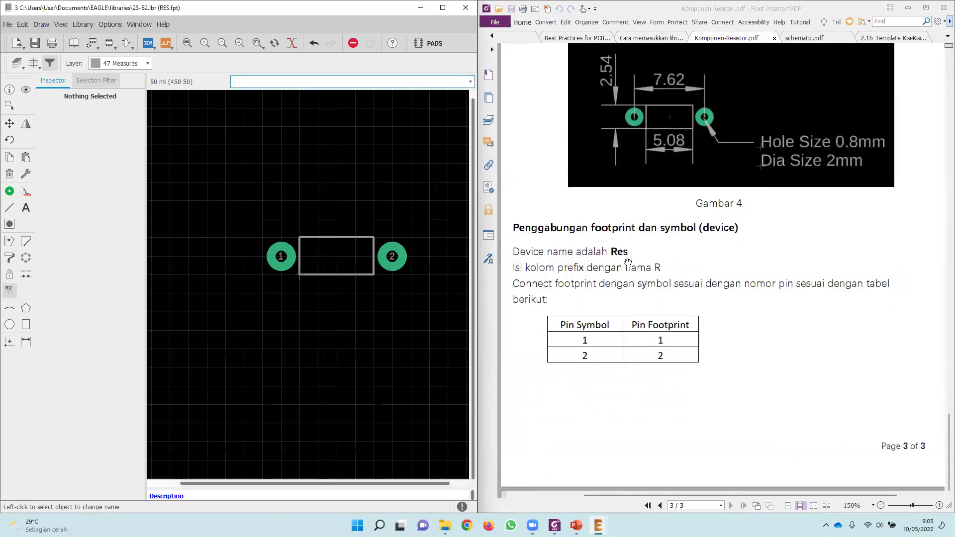
pyautogui.scroll(5, 635, 262)
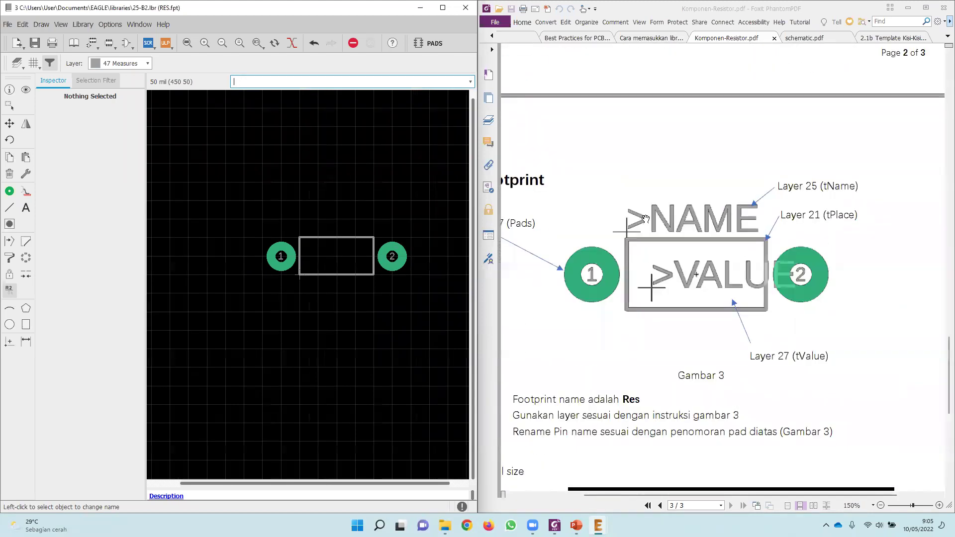
# Prepare a >NAME text on layer 25 tNames for the resistor footprint.
pyautogui.keyDown('ctrl'); pyautogui.scroll(1, 645, 219); pyautogui.keyUp('ctrl')
pyautogui.keyDown('ctrl'); pyautogui.scroll(-1, 645, 219); pyautogui.keyUp('ctrl')
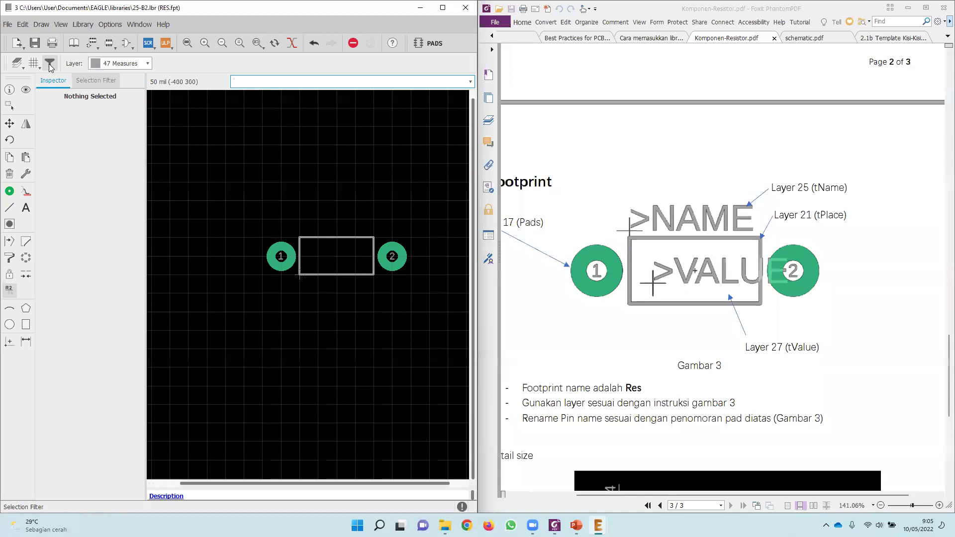
pyautogui.click(139, 66)
pyautogui.scroll(-4, 125, 149)
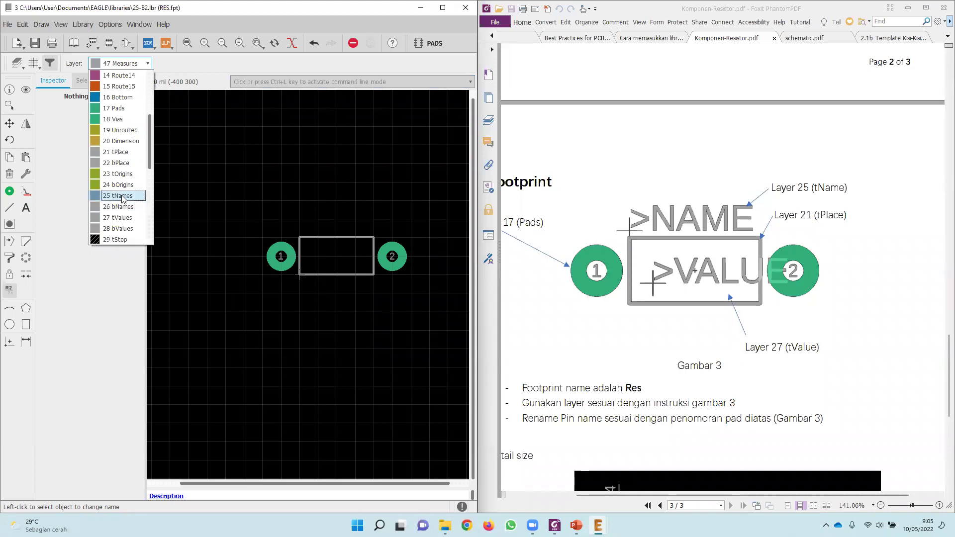
pyautogui.click(122, 197)
pyautogui.click(26, 208)
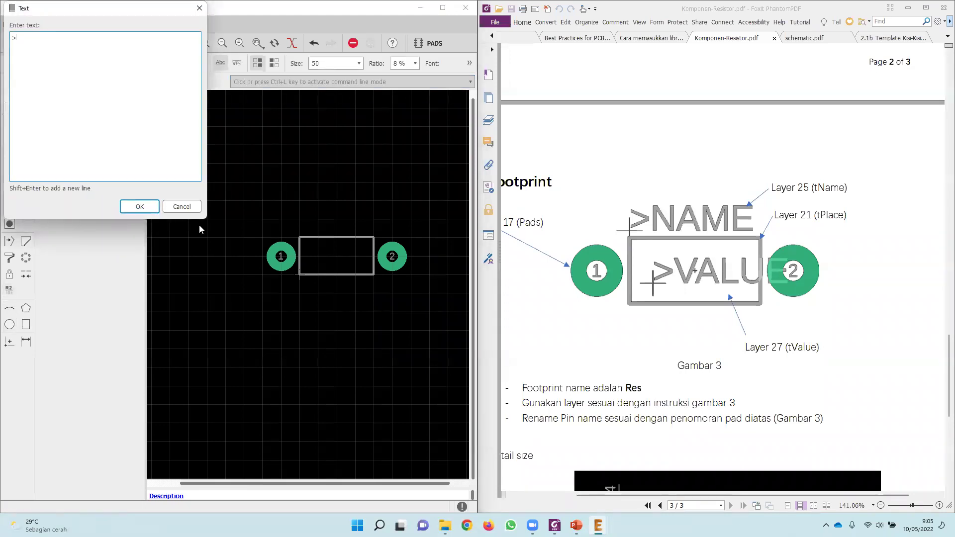
pyautogui.write('>NAME')
pyautogui.click(140, 206)
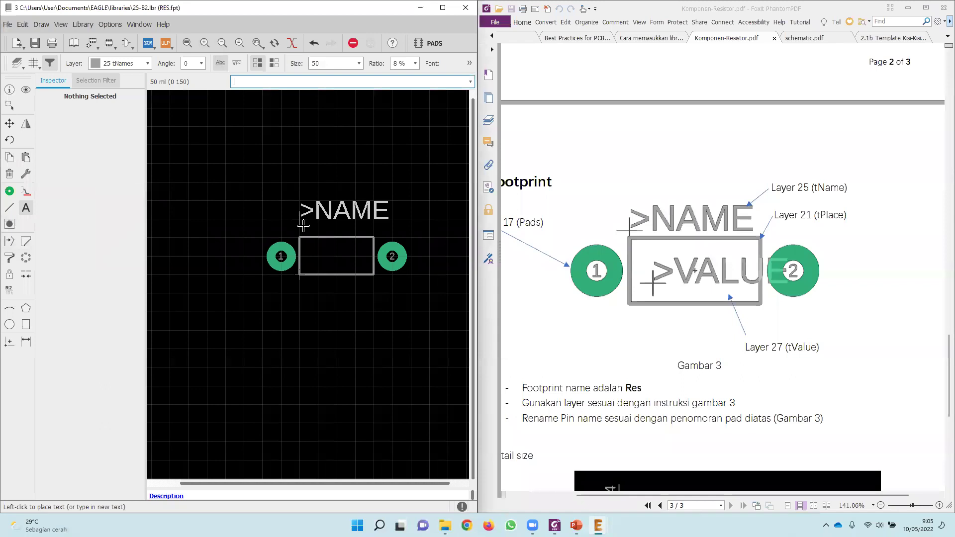
# Set the grid to 25 mil and place the >NAME text at (0 125), just above the resistor outline's left corner.
pyautogui.scroll(2, 303, 226)
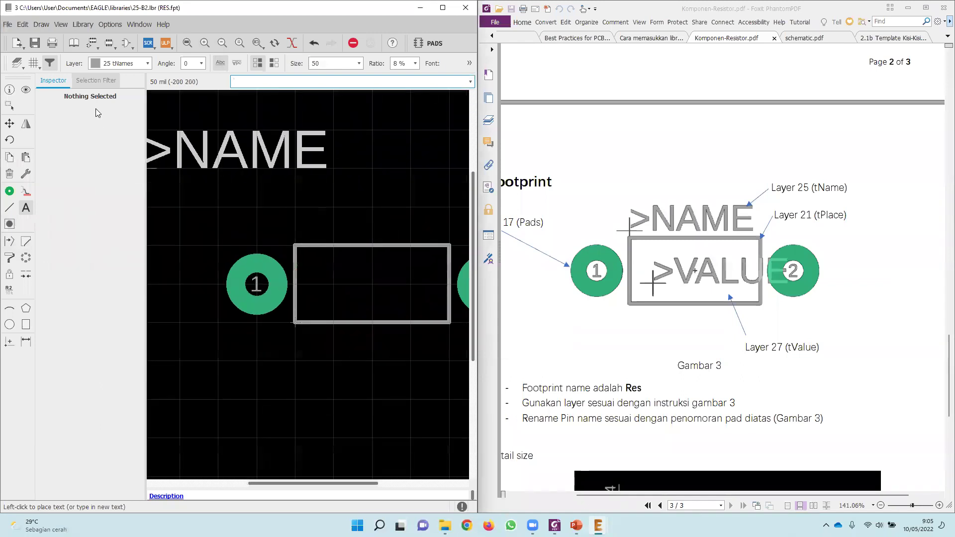
pyautogui.click(33, 63)
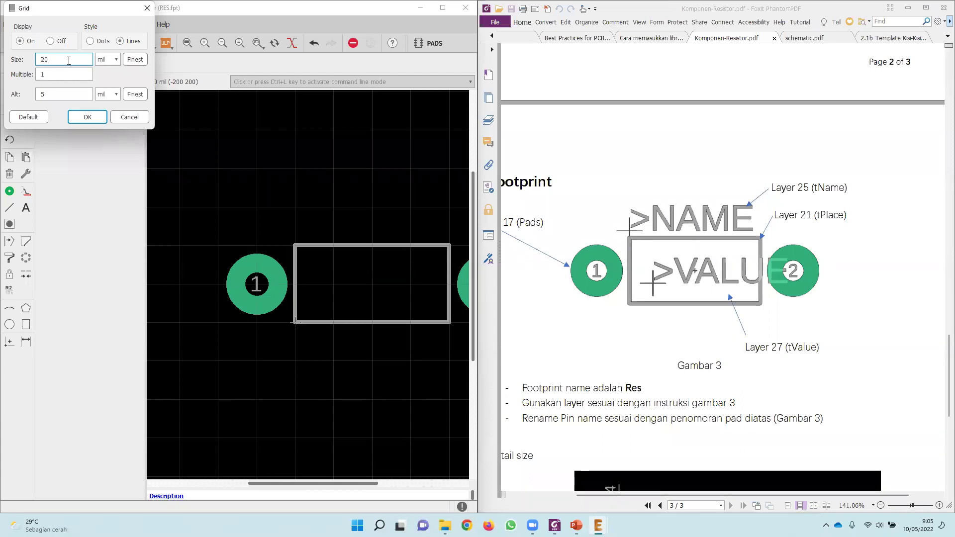
pyautogui.press('Return')
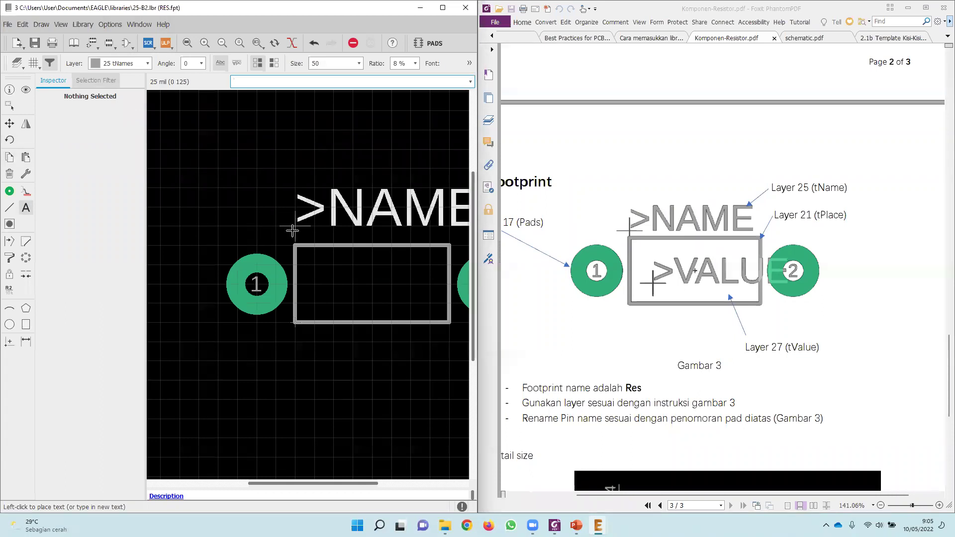
pyautogui.scroll(-3, 299, 230)
pyautogui.click(324, 254)
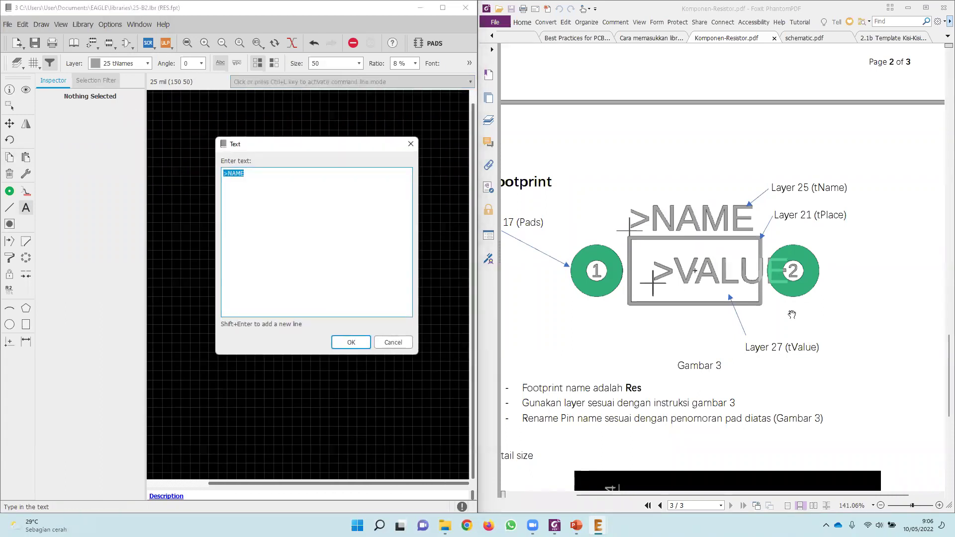
pyautogui.click(411, 145)
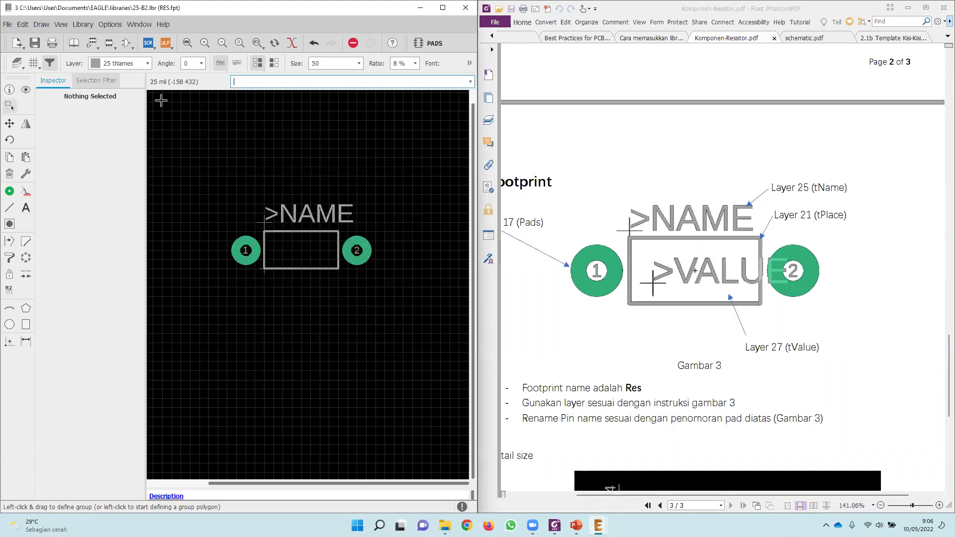
# Add a >VALUE text on layer 27 tValues at (25 25), inside the resistor outline.
pyautogui.click(133, 64)
pyautogui.scroll(-1, 124, 199)
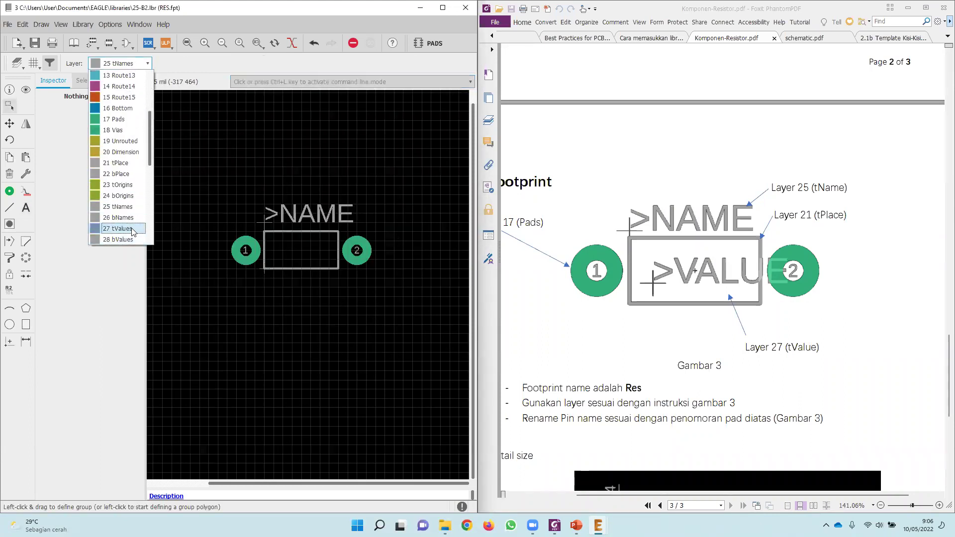
pyautogui.click(120, 229)
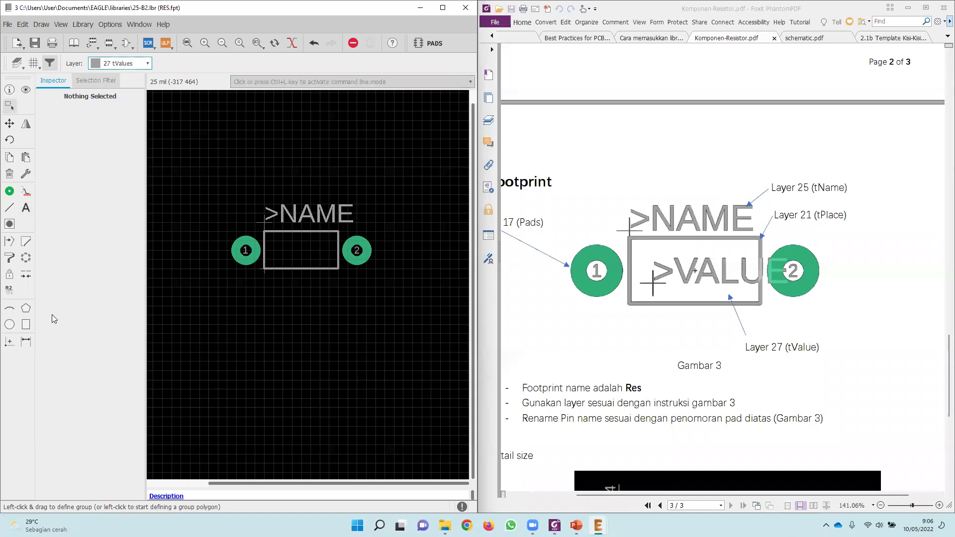
pyautogui.click(26, 208)
pyautogui.write('>VALUE')
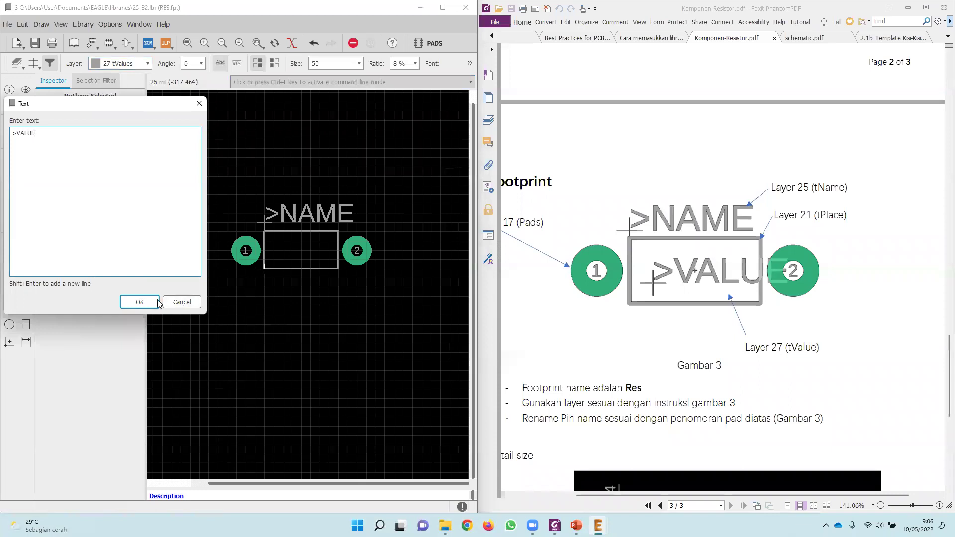
pyautogui.click(140, 302)
pyautogui.scroll(3, 294, 261)
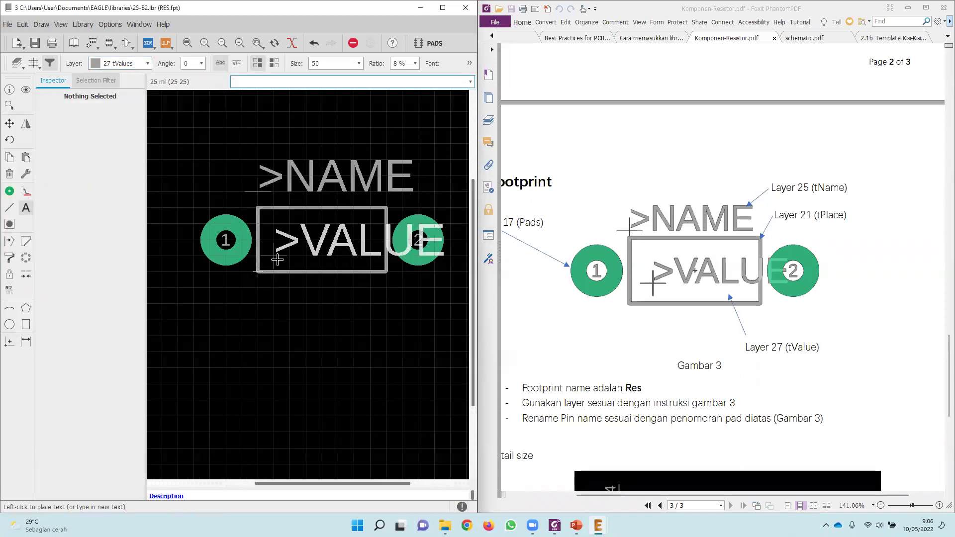
pyautogui.click(277, 259)
pyautogui.scroll(-2, 213, 358)
pyautogui.rightClick(232, 360)
pyautogui.press('Escape')
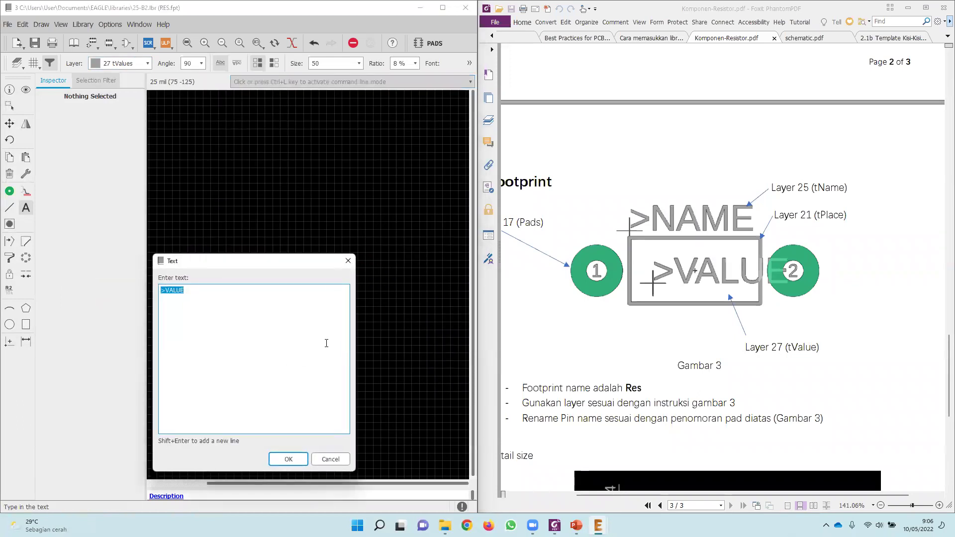
pyautogui.click(330, 461)
# Save the library with the completed footprint and return to its table of contents.
pyautogui.scroll(-5, 703, 401)
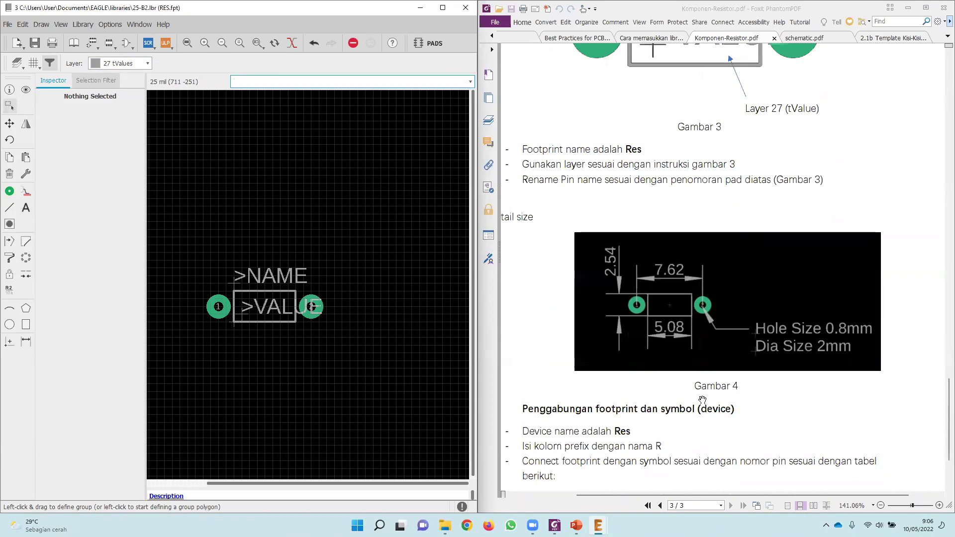
pyautogui.scroll(2, 691, 283)
pyautogui.scroll(-3, 722, 298)
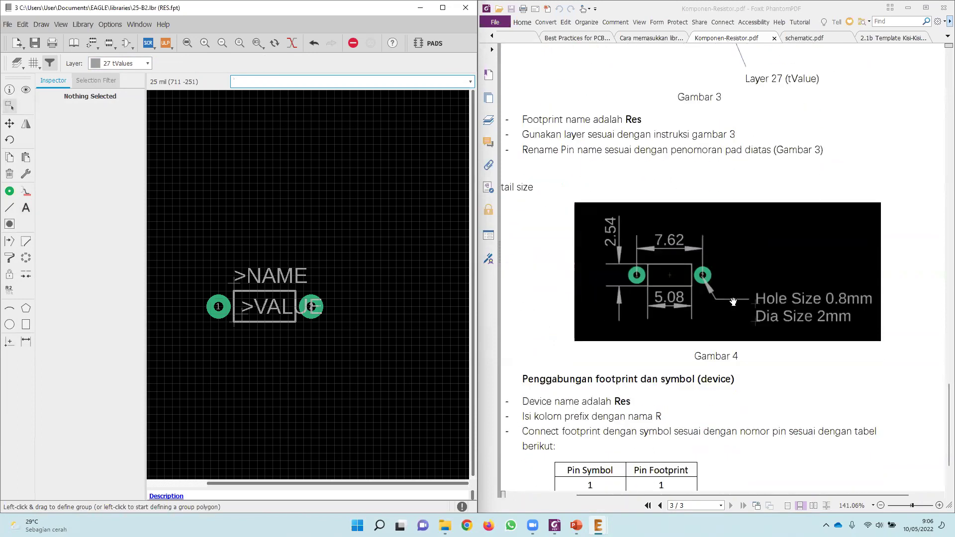
pyautogui.scroll(-4, 734, 302)
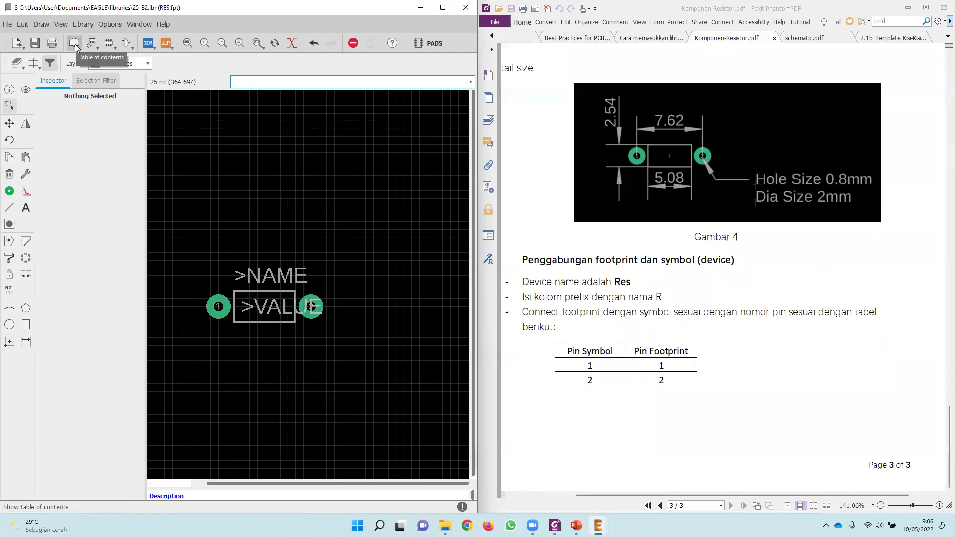
pyautogui.click(34, 44)
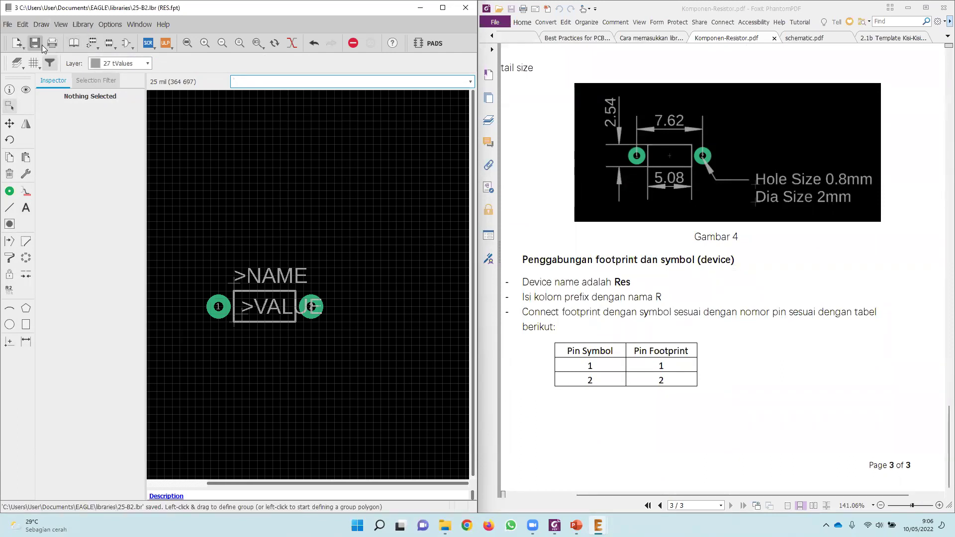
pyautogui.click(74, 44)
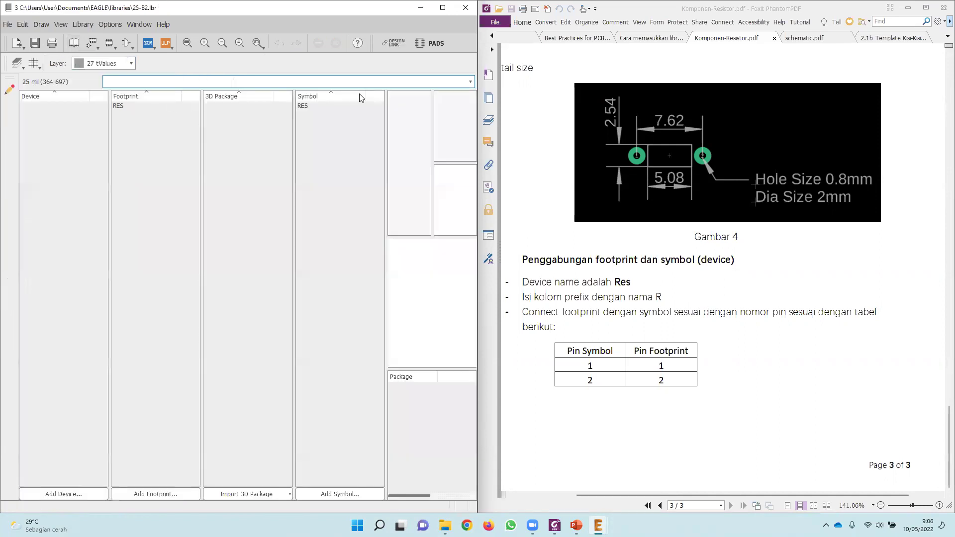
pyautogui.click(442, 8)
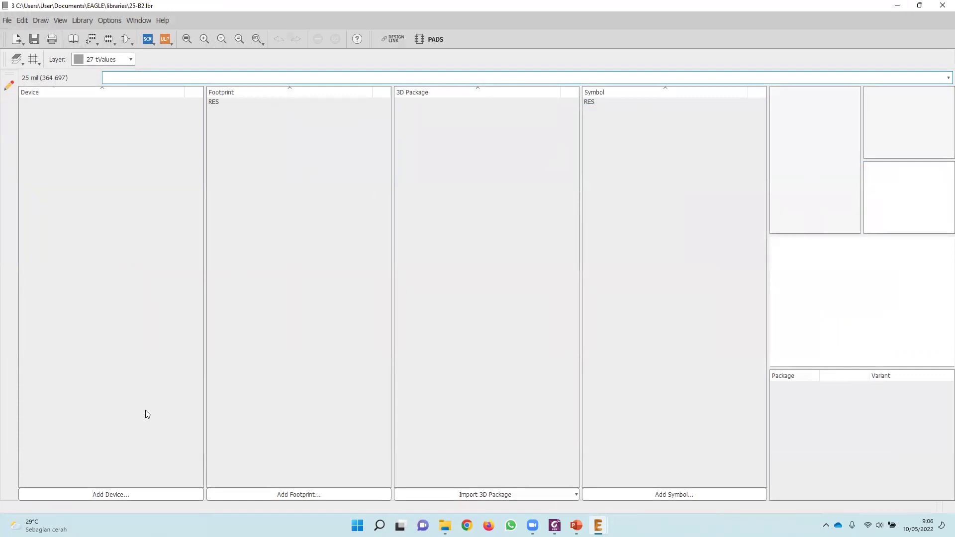
# Add a new device named RES to the library, following the datasheet's device name.
pyautogui.click(103, 495)
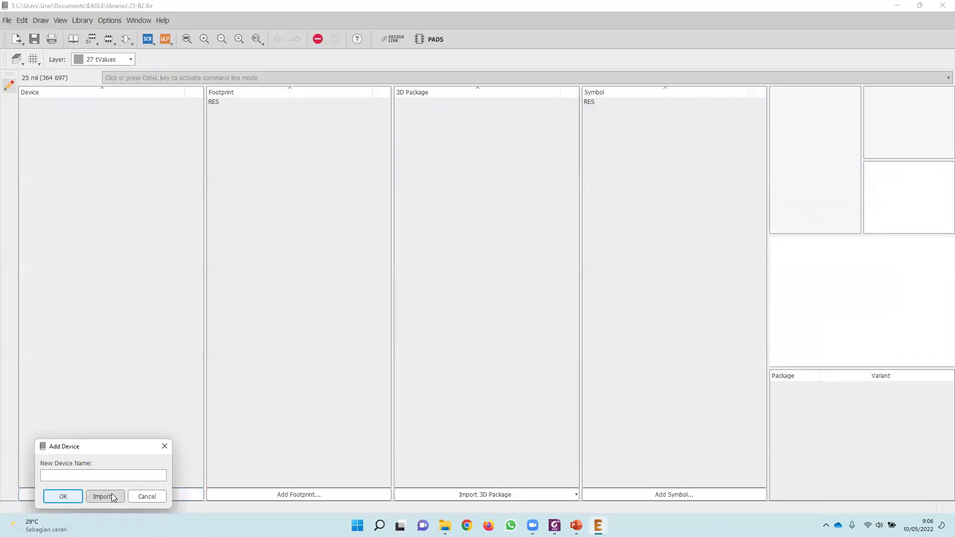
pyautogui.click(555, 526)
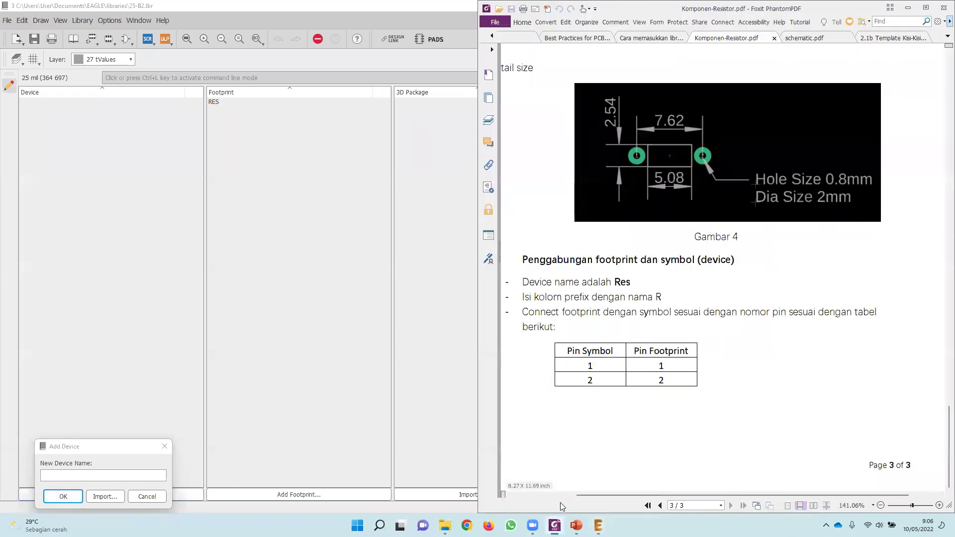
pyautogui.click(555, 526)
pyautogui.click(54, 474)
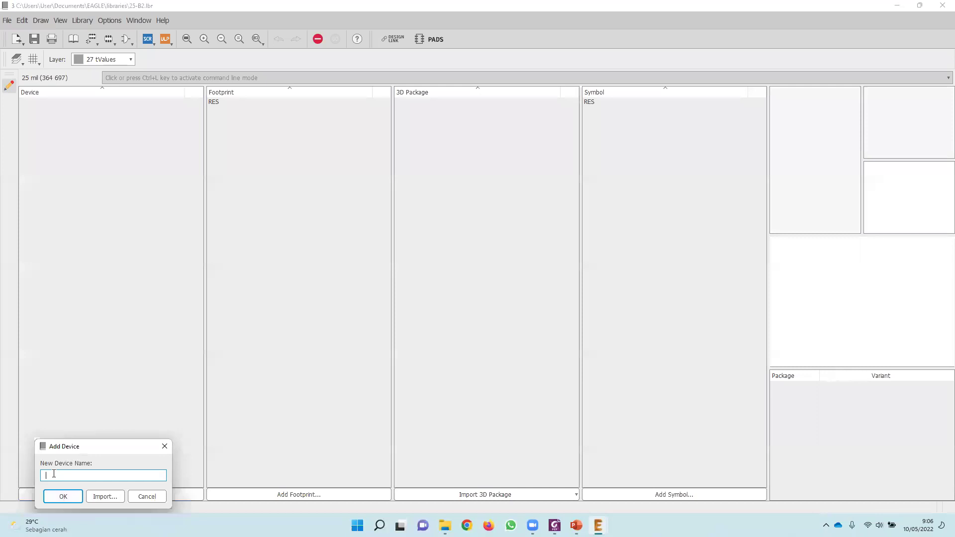
pyautogui.write('RES')
pyautogui.click(60, 497)
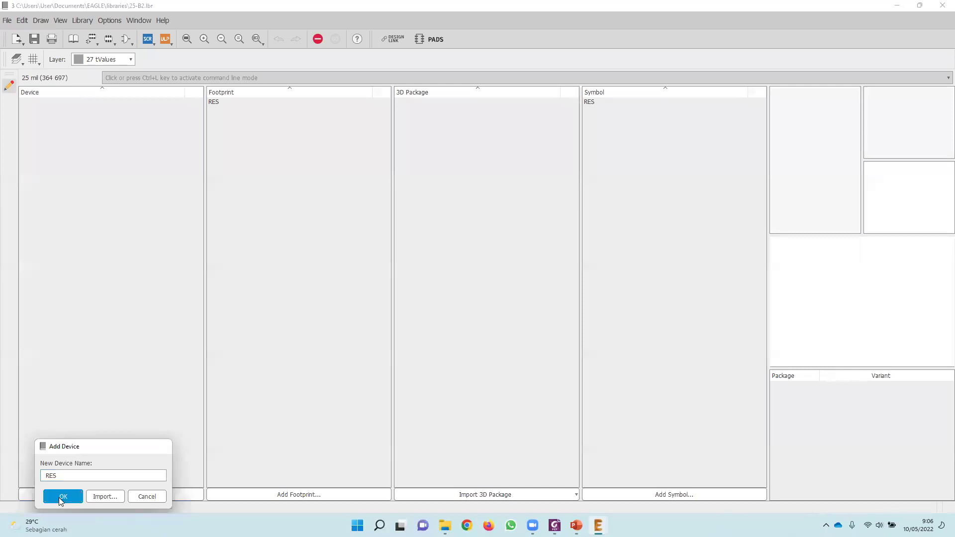
pyautogui.click(99, 498)
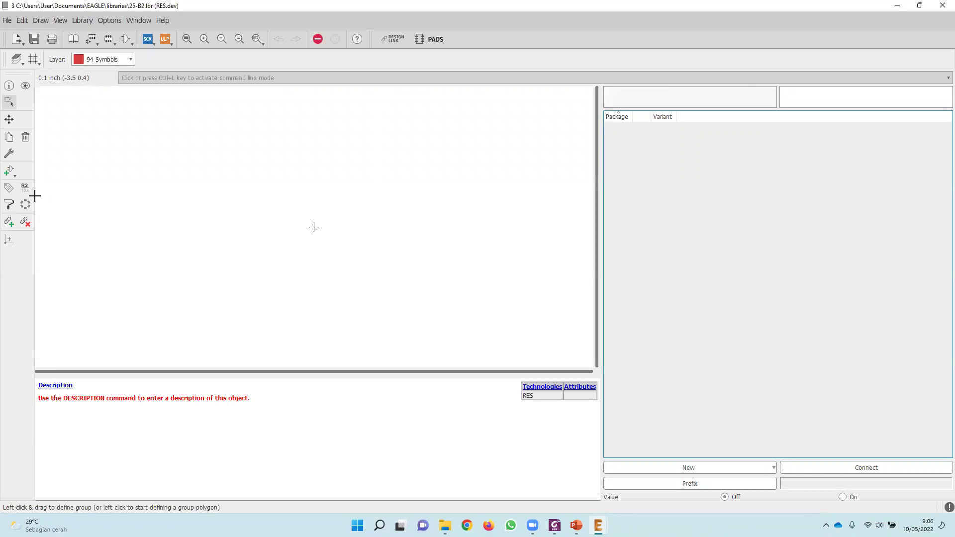
# Place one RES symbol at the origin of the device drawing.
pyautogui.click(6, 173)
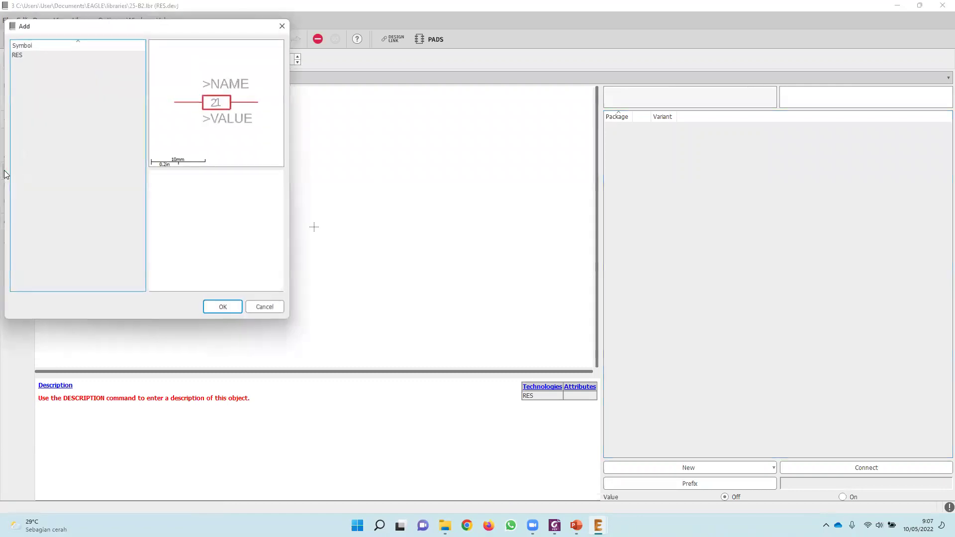
pyautogui.click(21, 55)
pyautogui.click(21, 55)
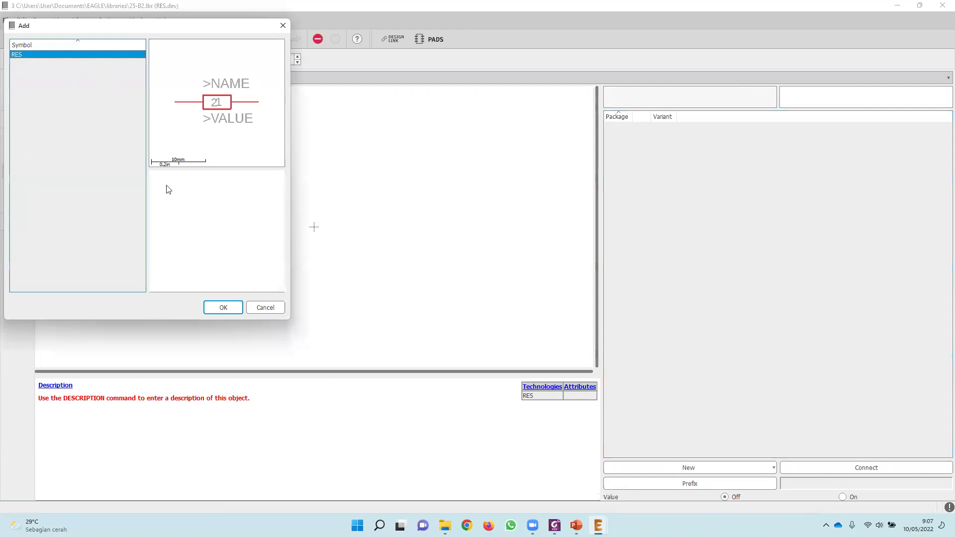
pyautogui.click(228, 307)
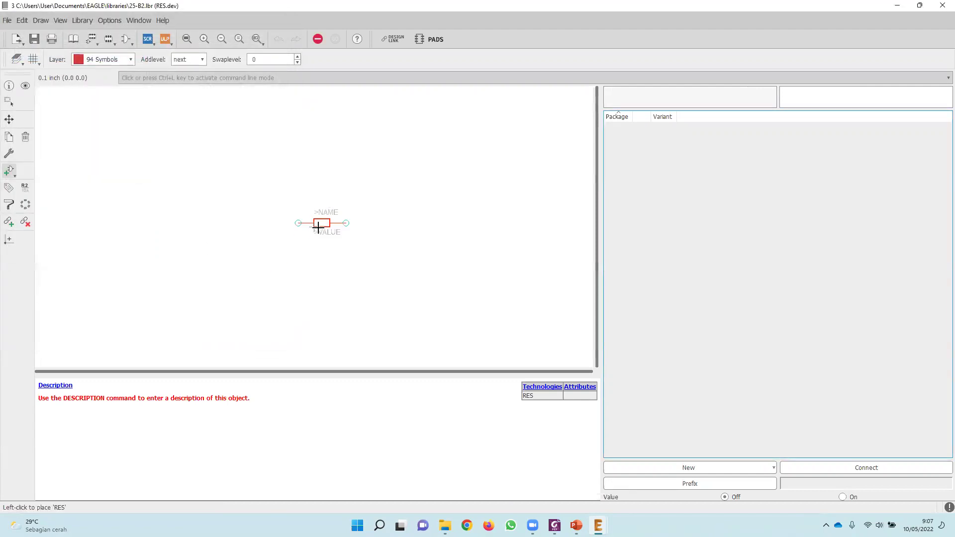
pyautogui.scroll(6, 318, 227)
pyautogui.click(304, 222)
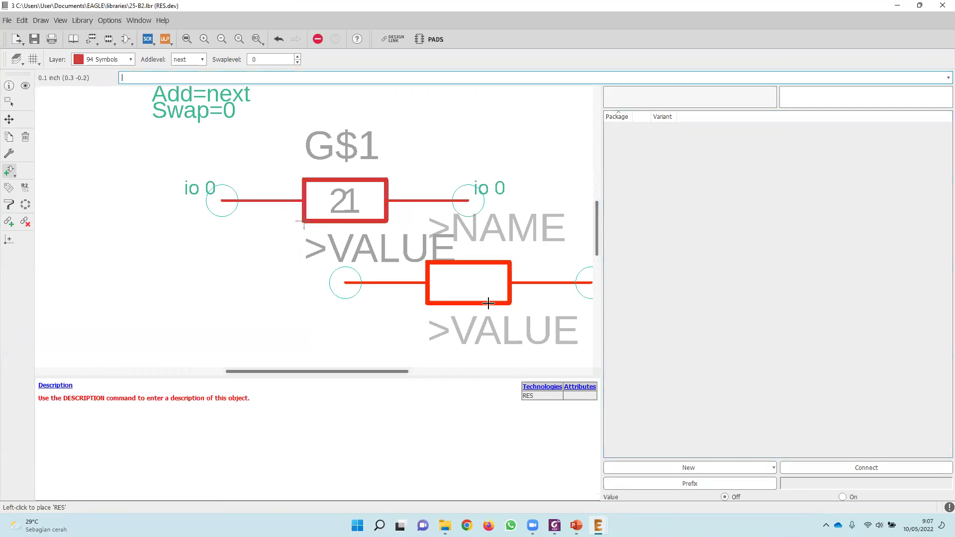
pyautogui.scroll(-5, 288, 229)
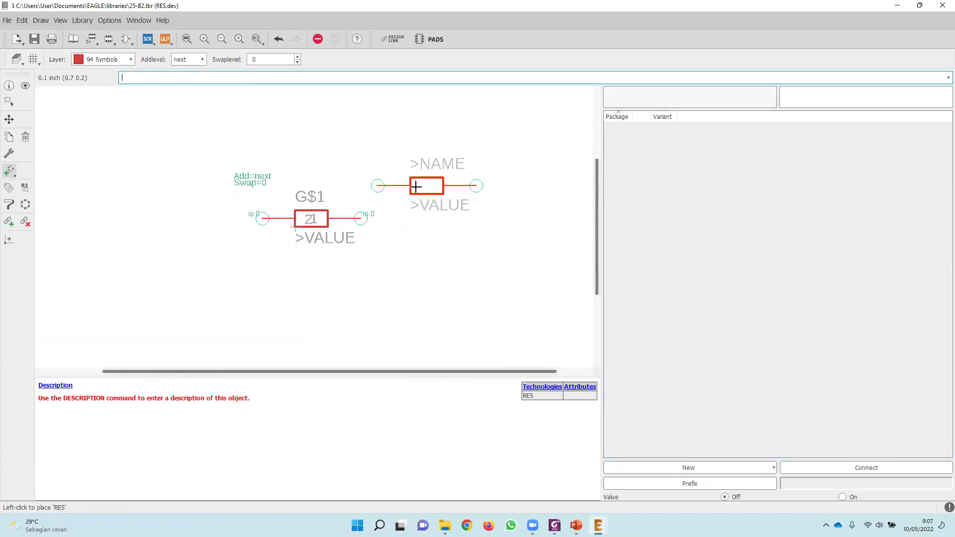
pyautogui.press('Escape')
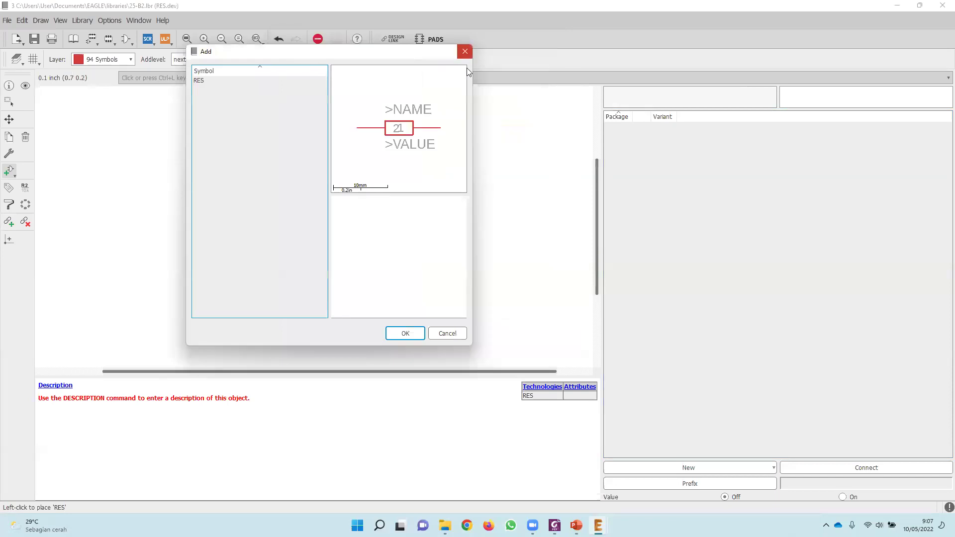
pyautogui.click(551, 42)
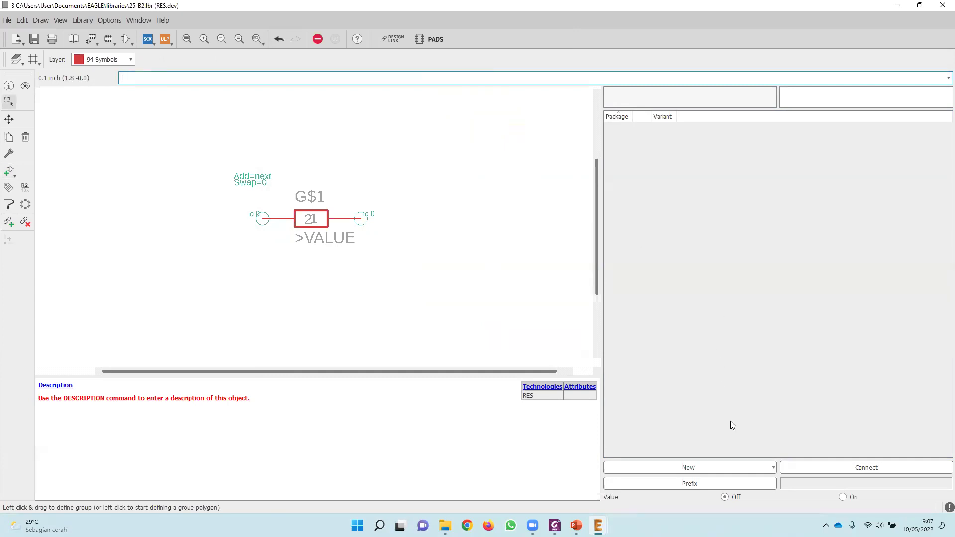
# Add the local RES package to the device as a variant without a name and open its pin-to-pad connections.
pyautogui.click(751, 470)
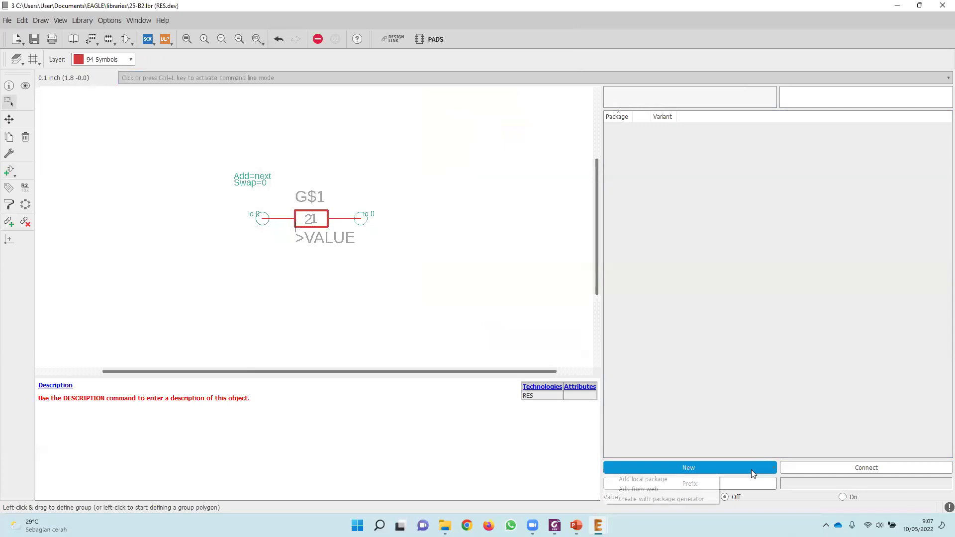
pyautogui.click(669, 480)
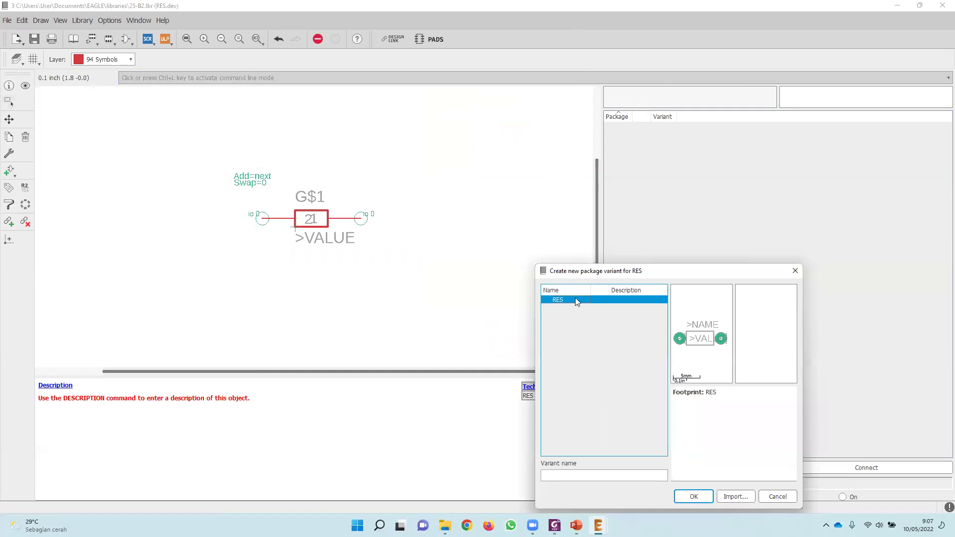
pyautogui.click(698, 500)
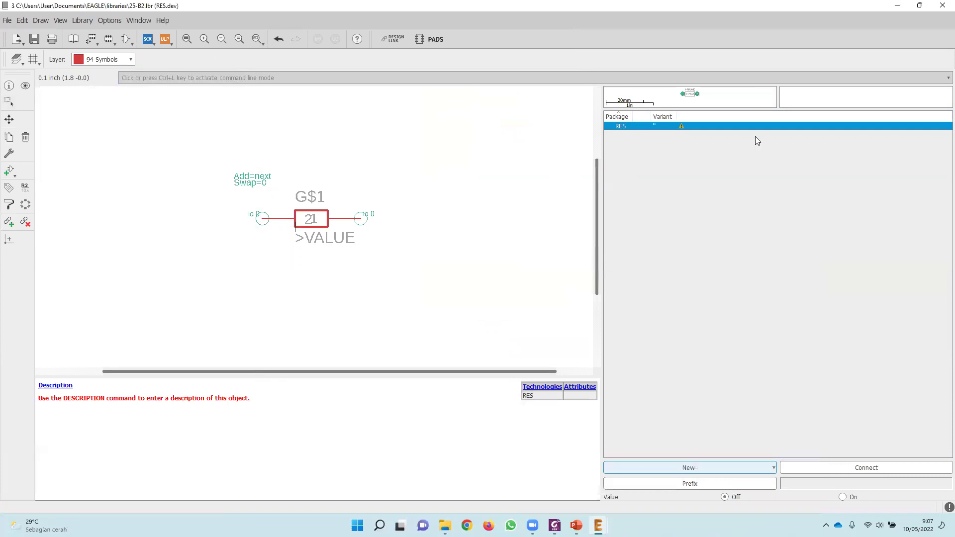
pyautogui.doubleClick(682, 128)
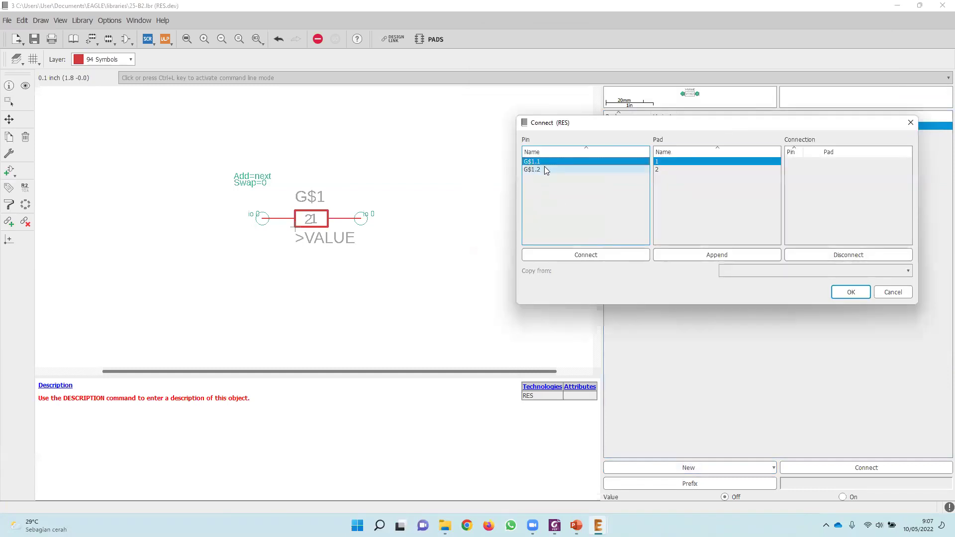
# Rename the resistor symbol's gate to R and reopen the pin-to-pad connections of the RES package.
pyautogui.click(911, 123)
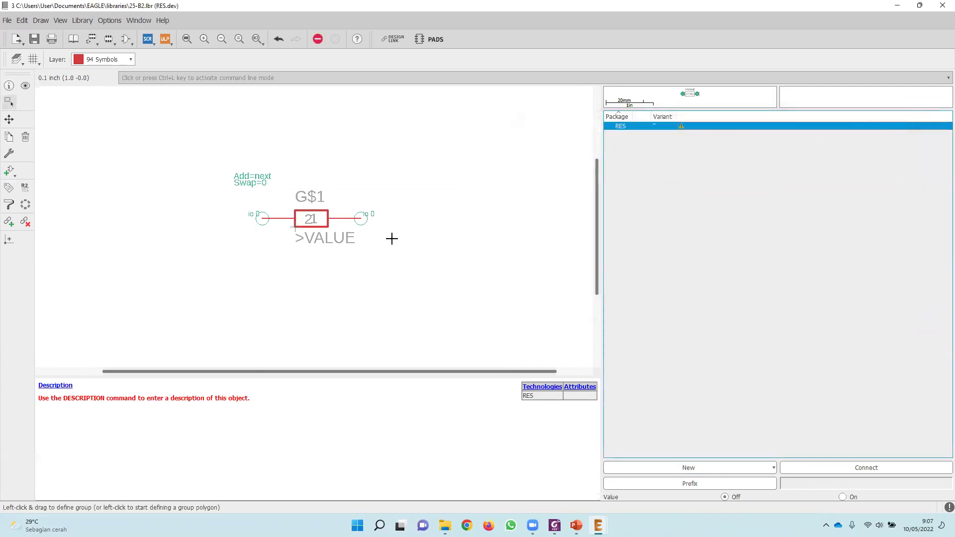
pyautogui.rightClick(297, 228)
pyautogui.click(323, 274)
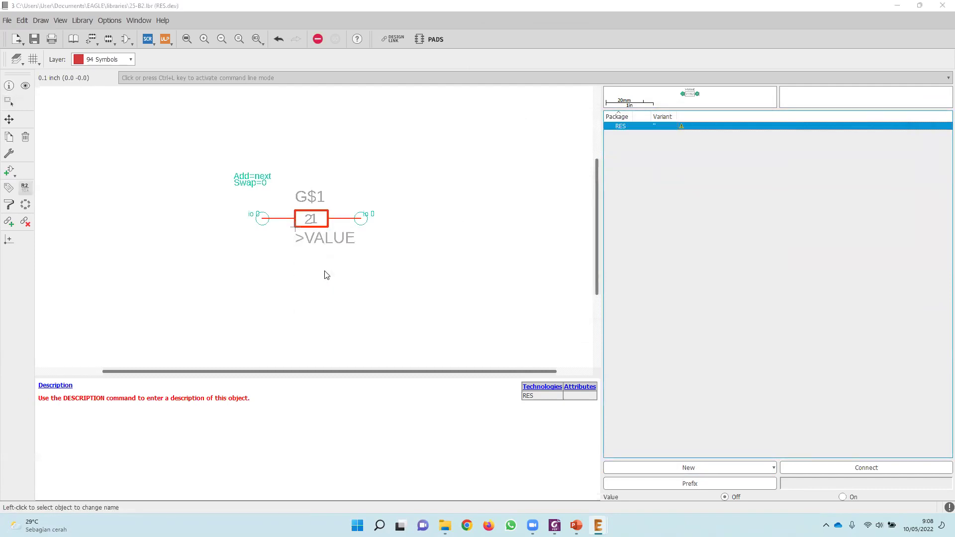
pyautogui.write('R')
pyautogui.click(425, 231)
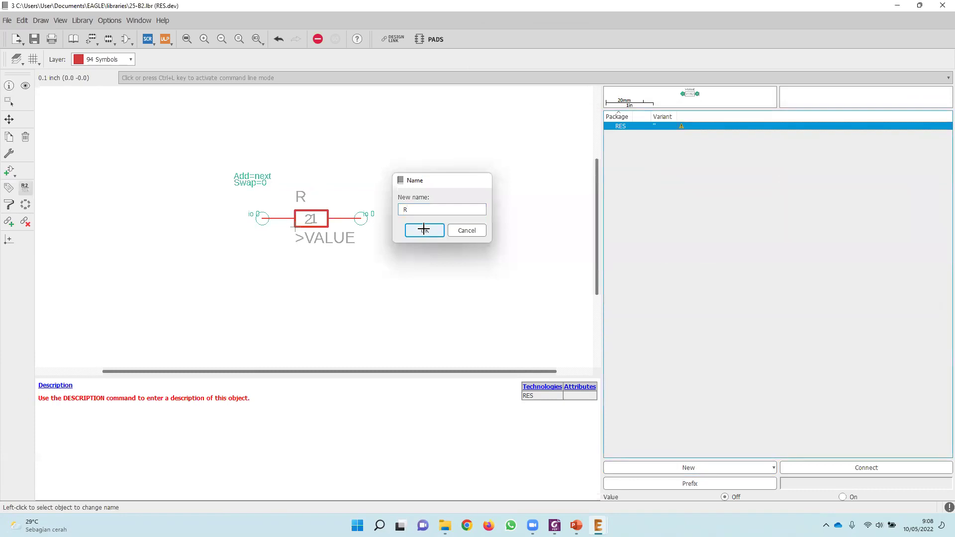
pyautogui.doubleClick(657, 128)
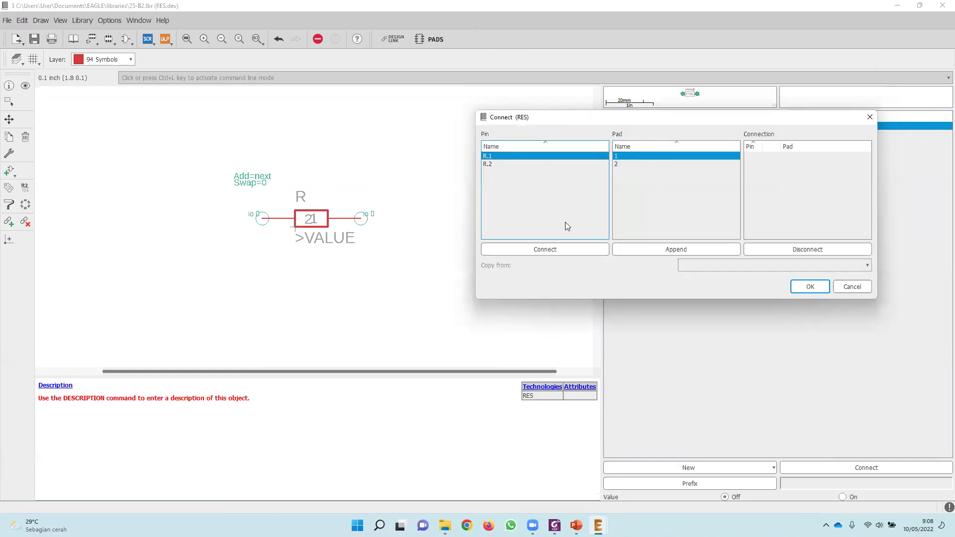
# Try connecting pin R.1 to pad 1 and pin R.2 to pad 2, and disconnect both pairs.
pyautogui.click(535, 254)
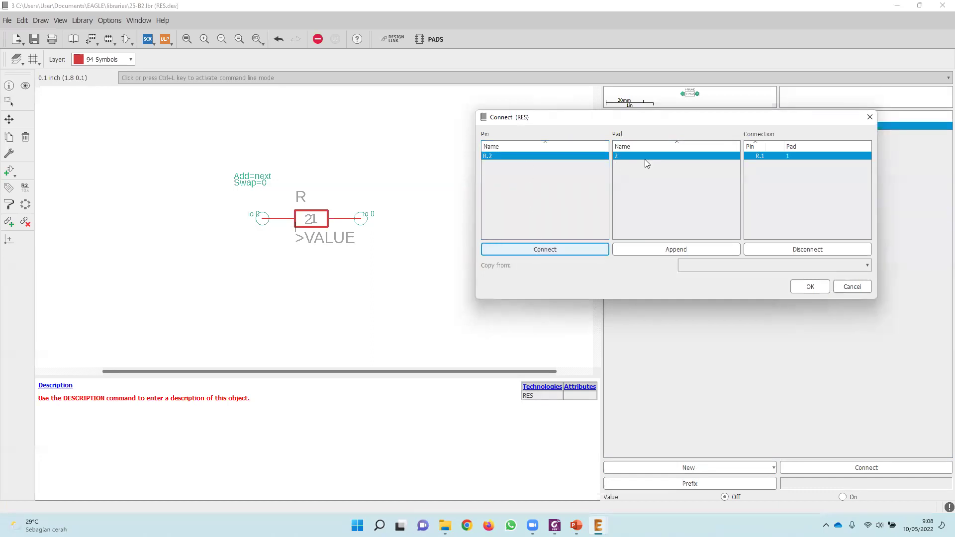
pyautogui.click(547, 249)
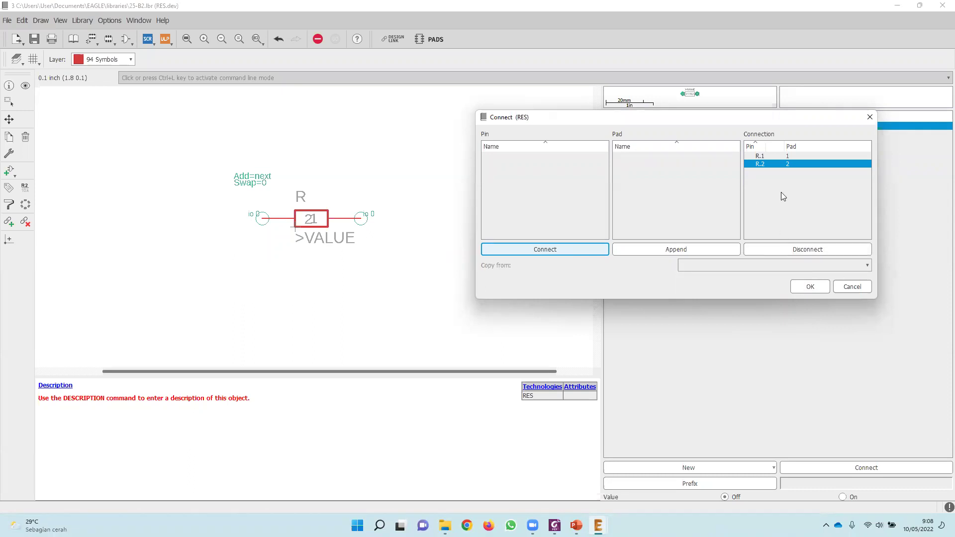
pyautogui.click(803, 249)
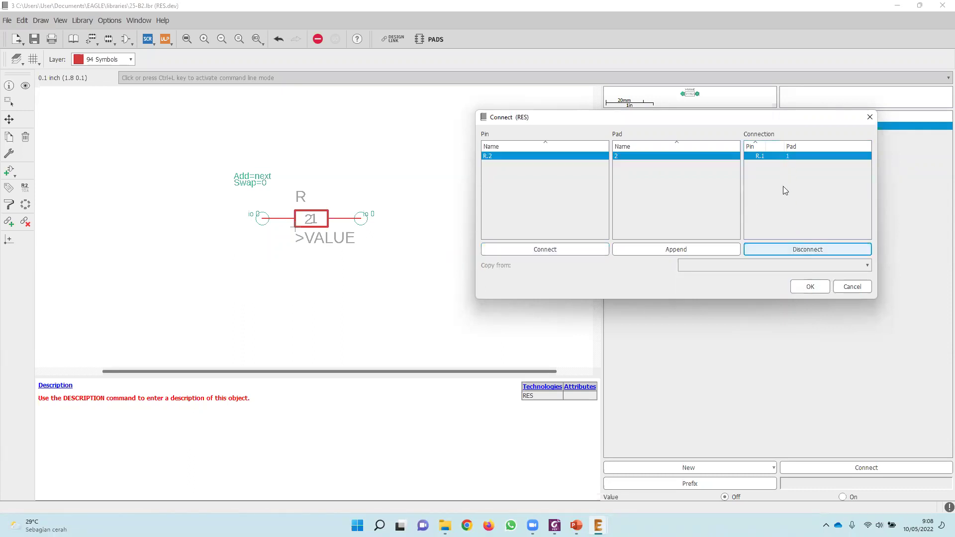
pyautogui.click(797, 249)
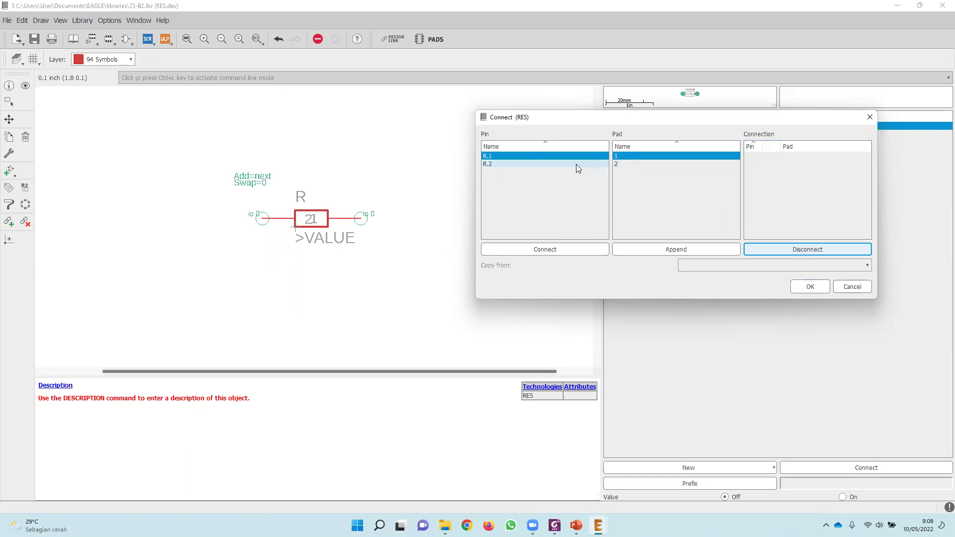
pyautogui.click(581, 251)
pyautogui.click(582, 251)
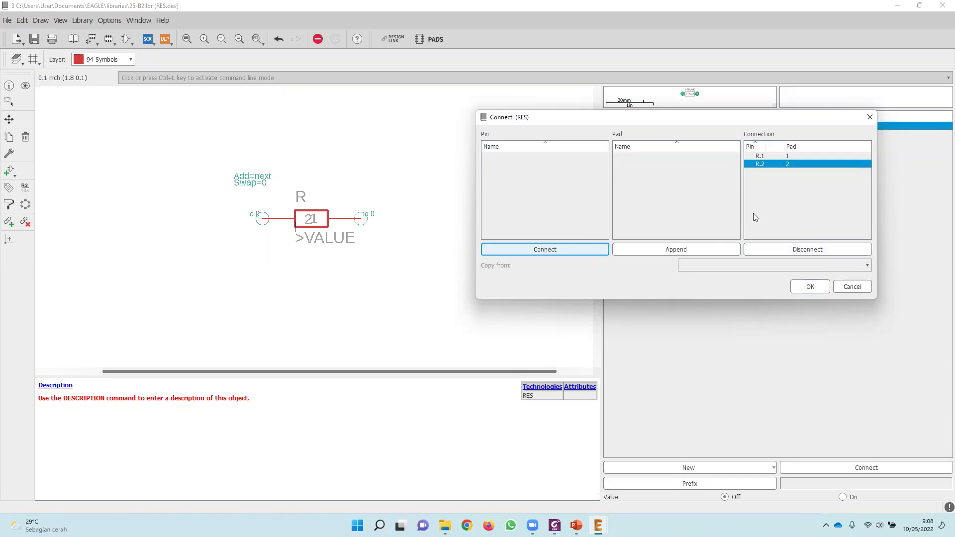
pyautogui.click(803, 249)
pyautogui.click(803, 249)
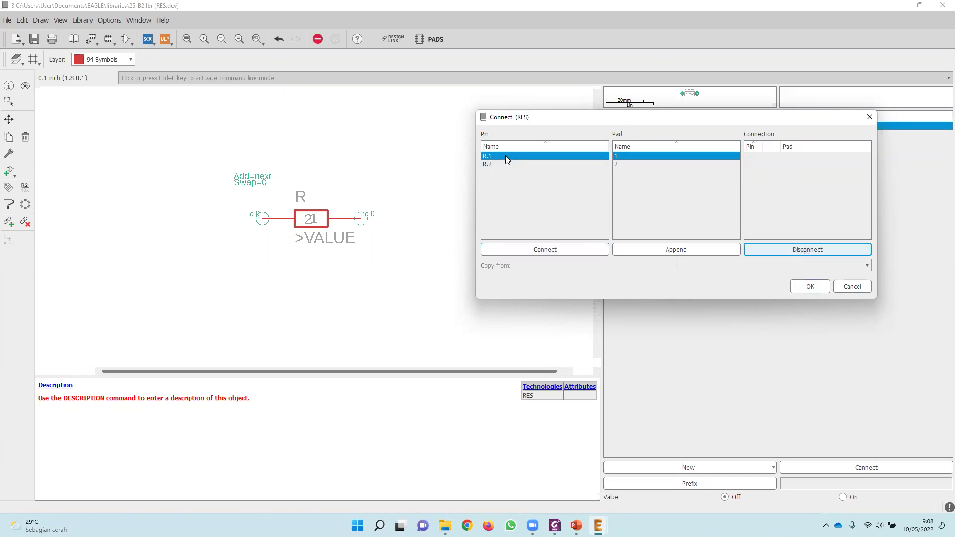
# Try the crossed assignment of pin R.1 to pad 2 and pin R.2 to pad 1, and disconnect both pairs.
pyautogui.click(648, 166)
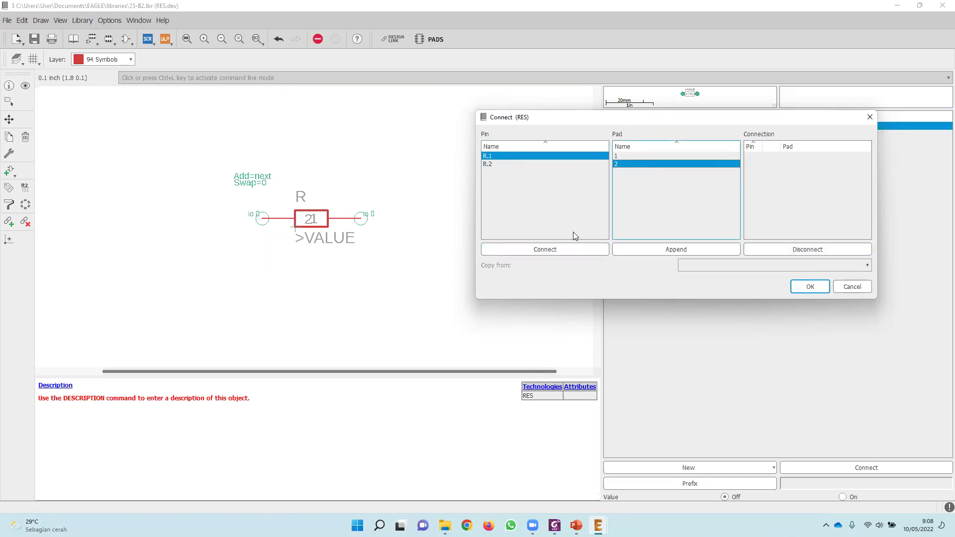
pyautogui.click(524, 156)
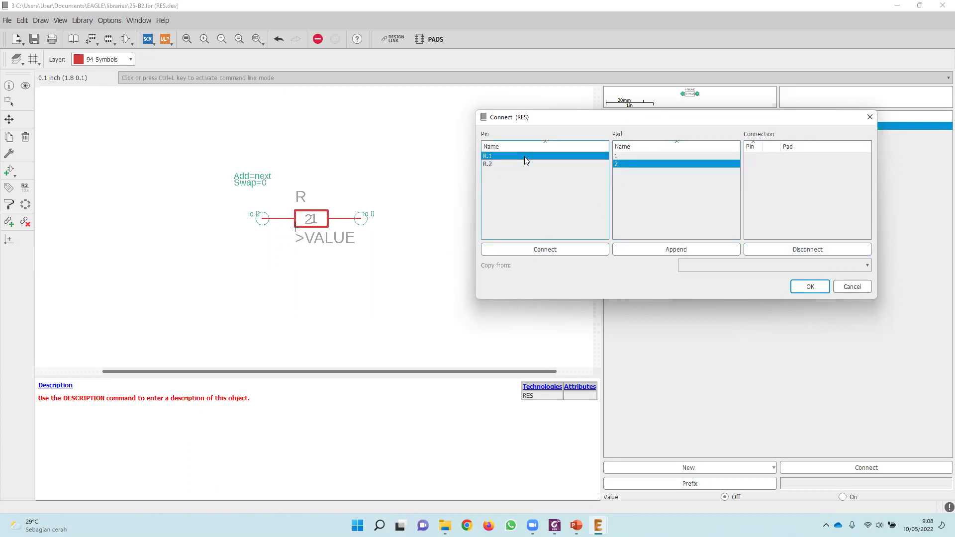
pyautogui.click(572, 250)
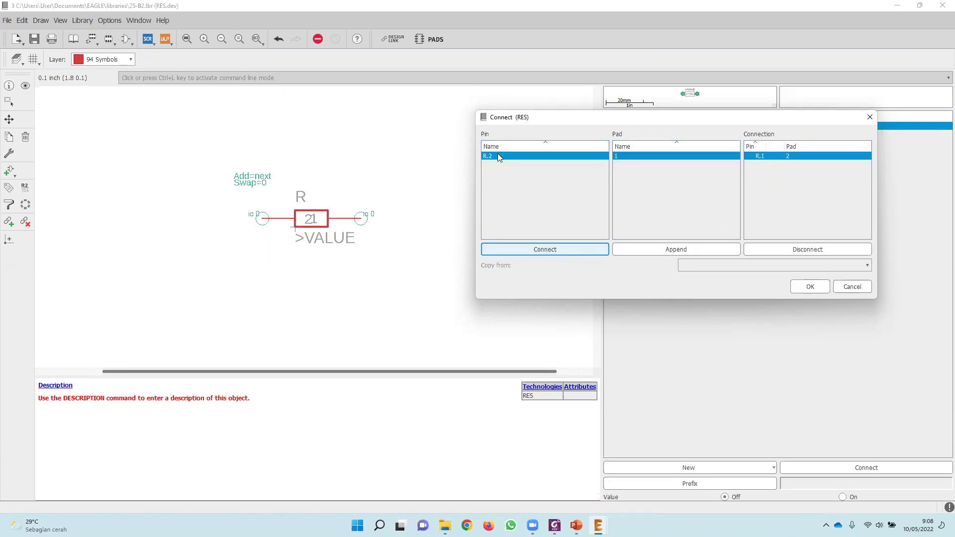
pyautogui.click(586, 249)
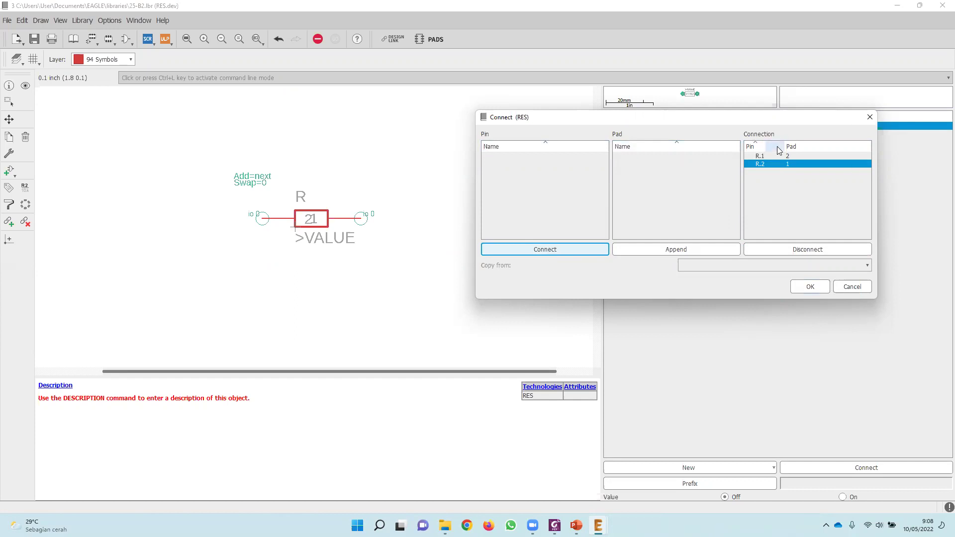
pyautogui.click(803, 249)
pyautogui.click(795, 250)
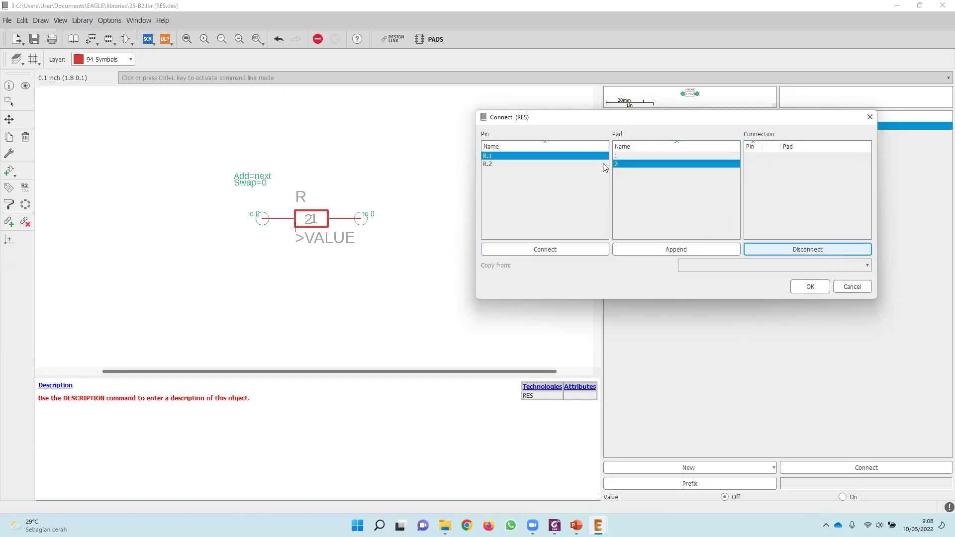
# Connect pin R.1 to pad 1 and pin R.2 to pad 2, and accept the connections.
pyautogui.click(627, 157)
pyautogui.click(575, 249)
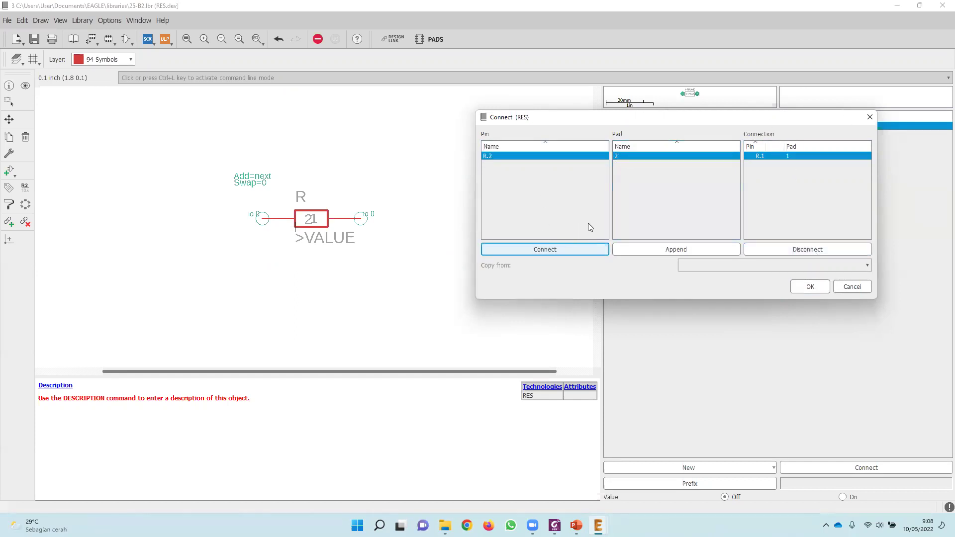
pyautogui.click(574, 250)
pyautogui.click(811, 287)
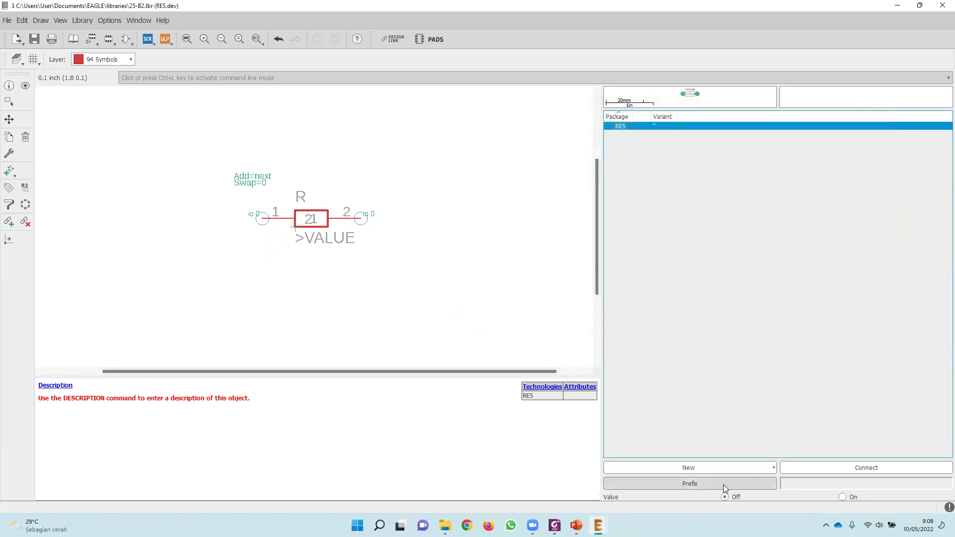
# Check the prefix instruction in the Komponen-Resistor PDF in Foxit PhantomPDF and set the RES device's prefix to R in EAGLE.
pyautogui.click(555, 526)
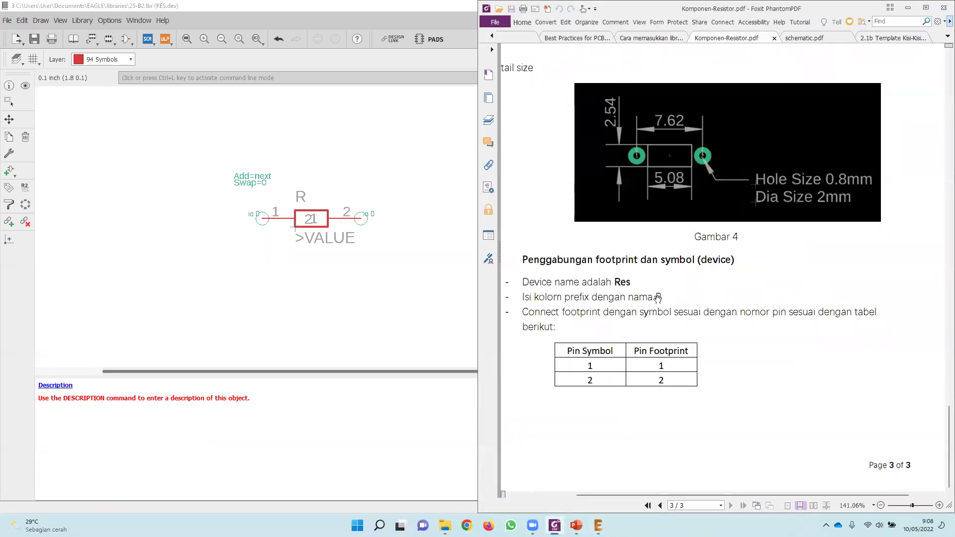
pyautogui.click(555, 525)
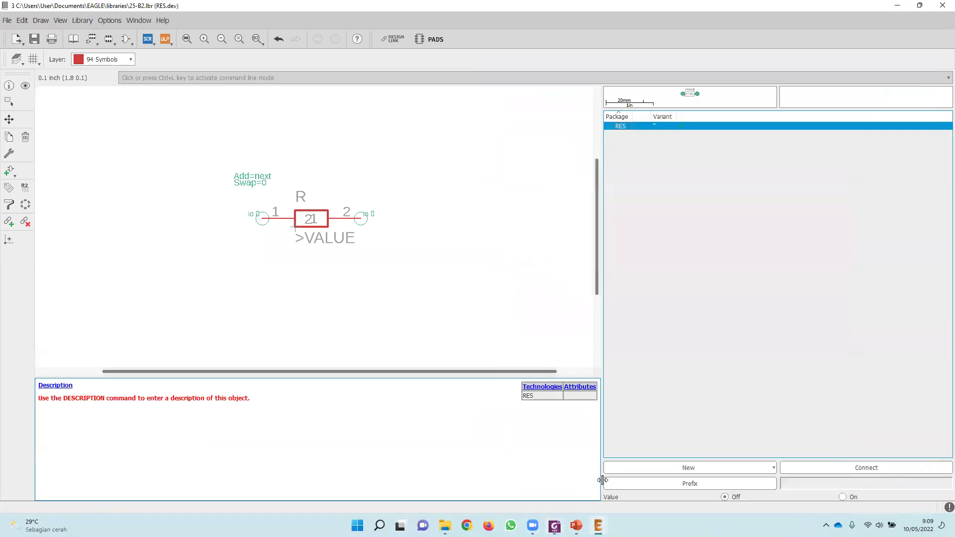
pyautogui.click(691, 484)
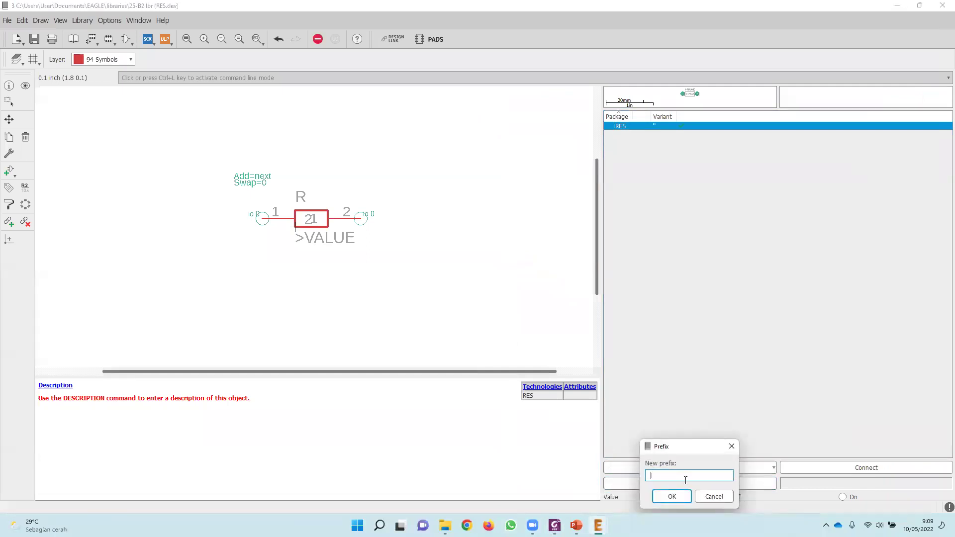
pyautogui.click(685, 496)
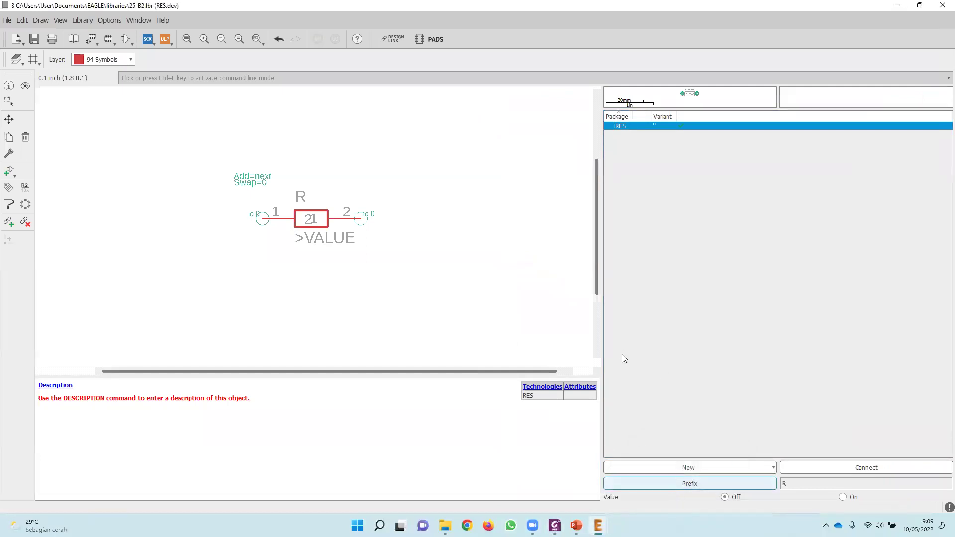
# Save the 25-B2 library and close its library editor.
pyautogui.click(9, 101)
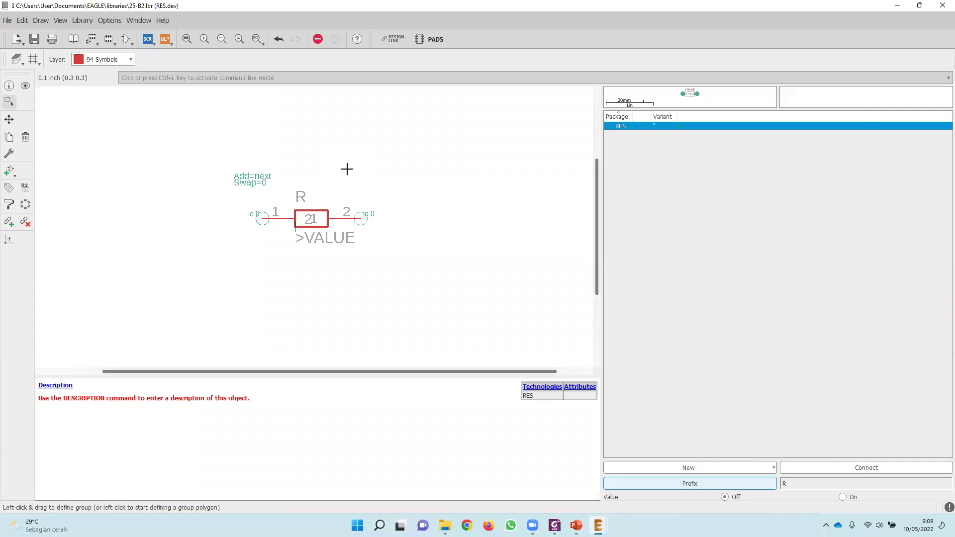
pyautogui.click(33, 39)
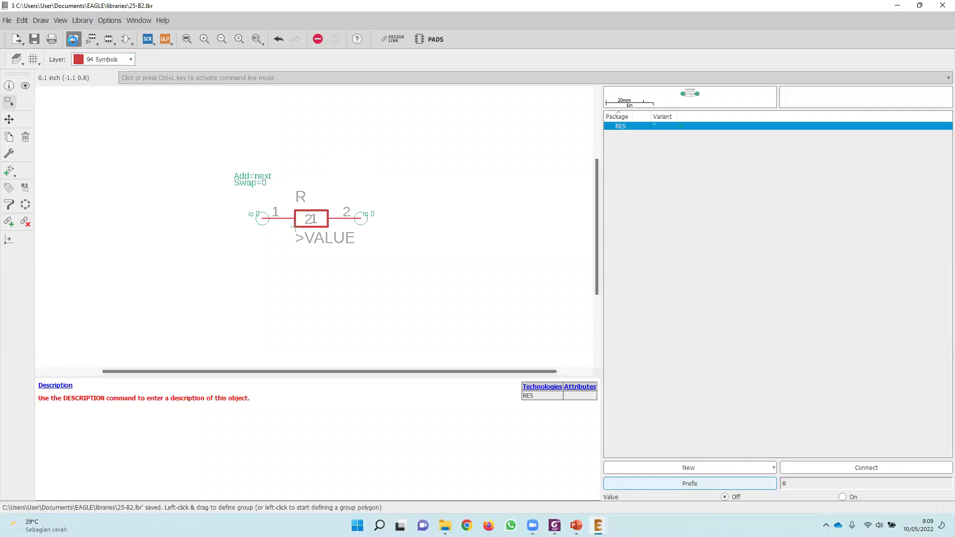
pyautogui.click(92, 39)
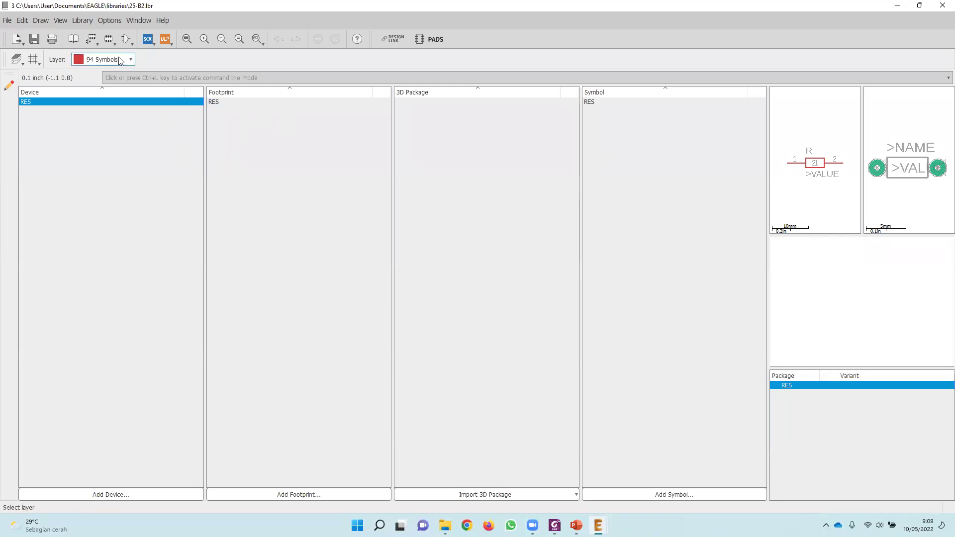
pyautogui.click(942, 6)
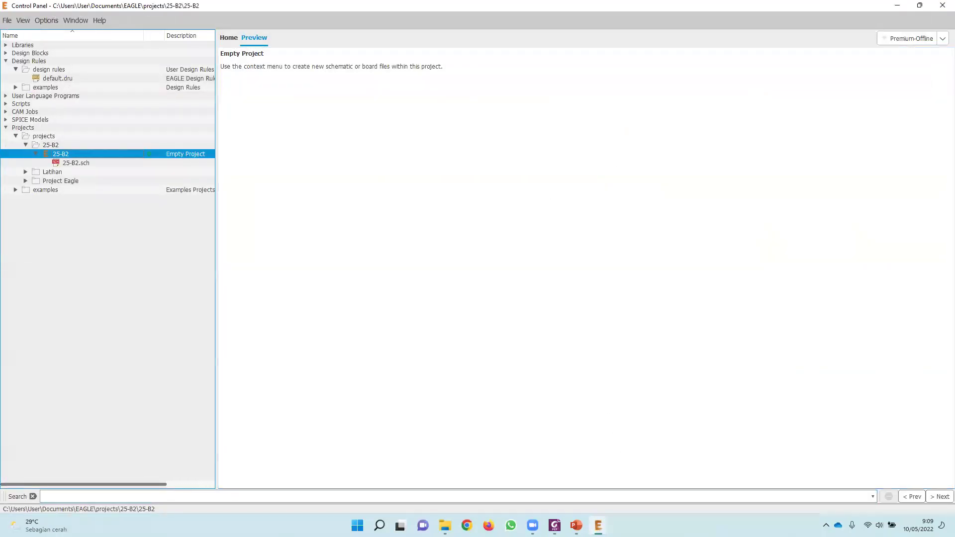
# Switch to the 25-B2 schematic and display the in-use libraries in the Library Manager.
pyautogui.moveTo(598, 526)
pyautogui.click(585, 488)
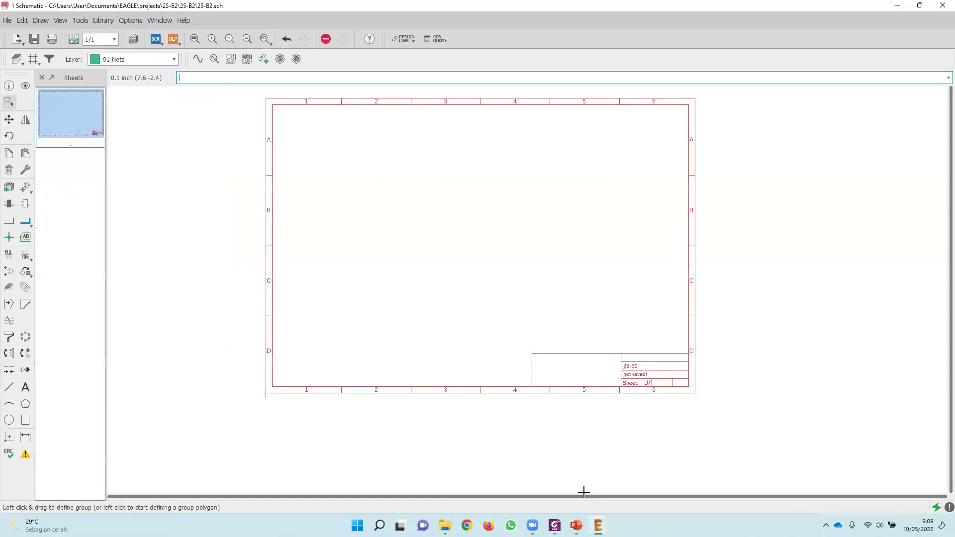
pyautogui.click(103, 20)
pyautogui.click(114, 35)
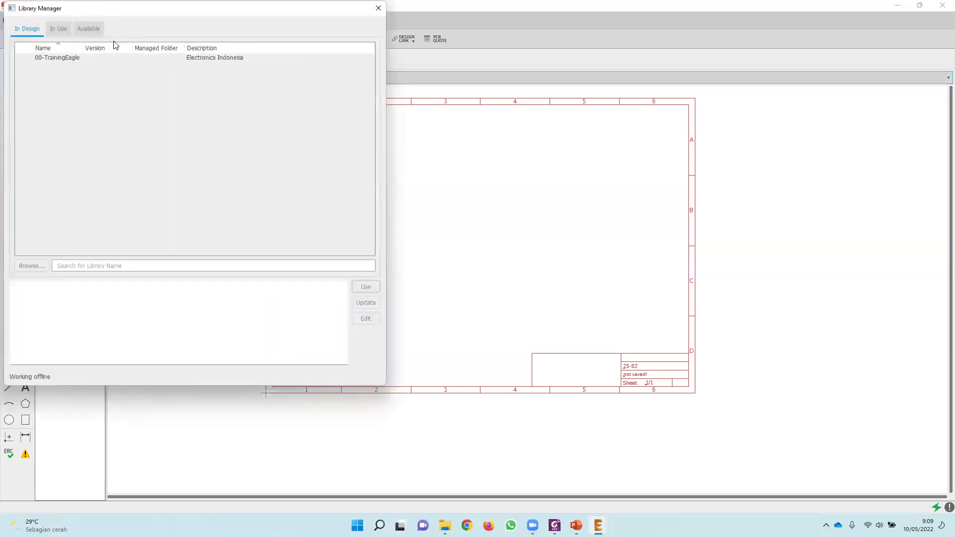
pyautogui.click(61, 30)
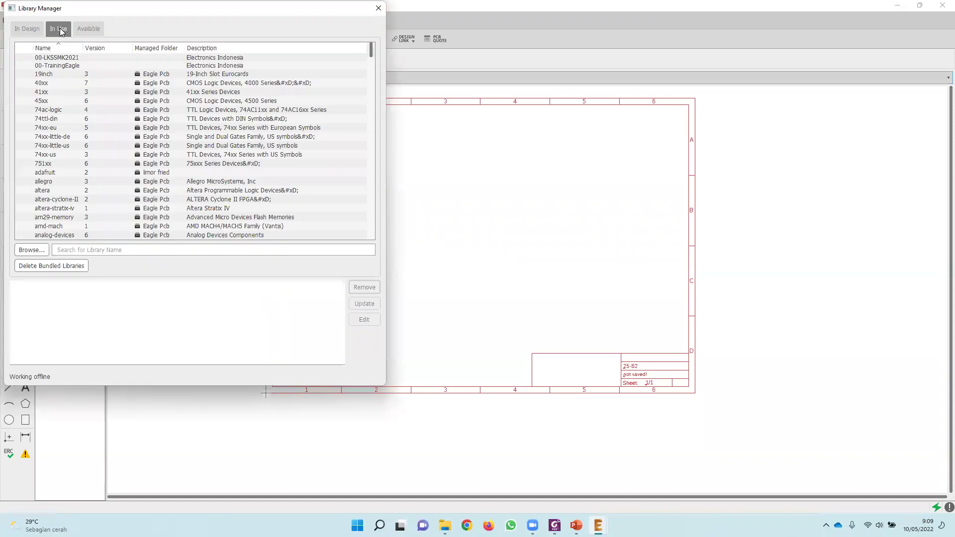
pyautogui.moveTo(104, 9); pyautogui.dragTo(276, 28)
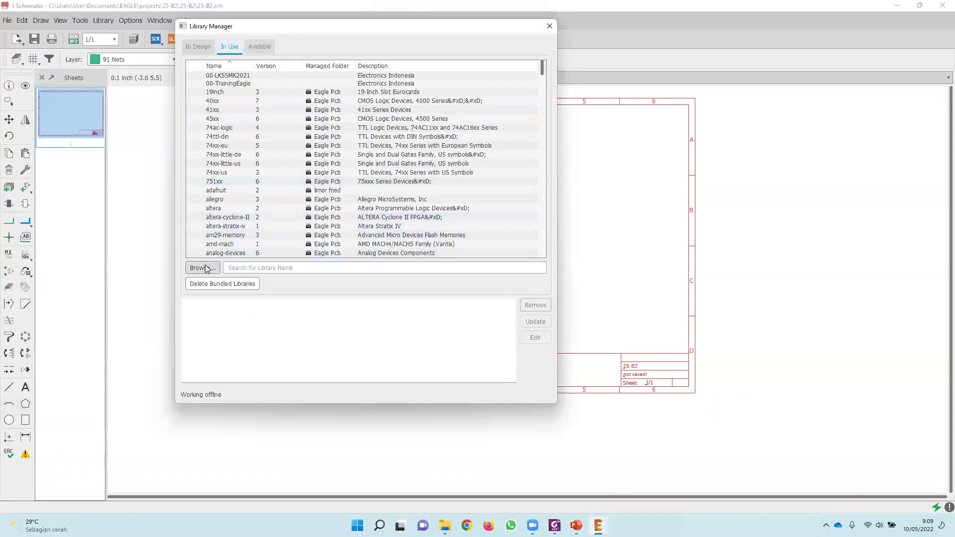
# Add the 25-B2 library from the Documents\EAGLE\libraries folder to the in-use libraries and close the Library Manager.
pyautogui.click(203, 269)
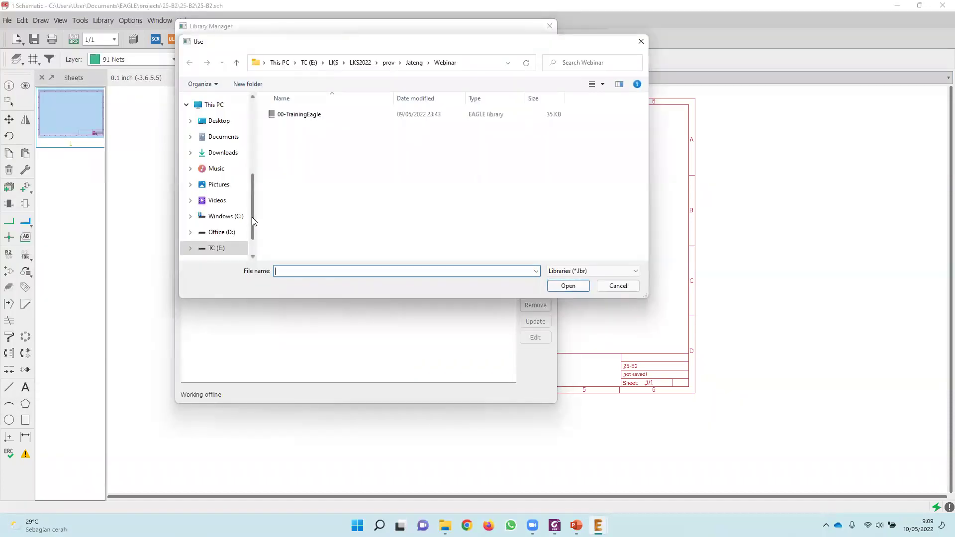
pyautogui.click(225, 137)
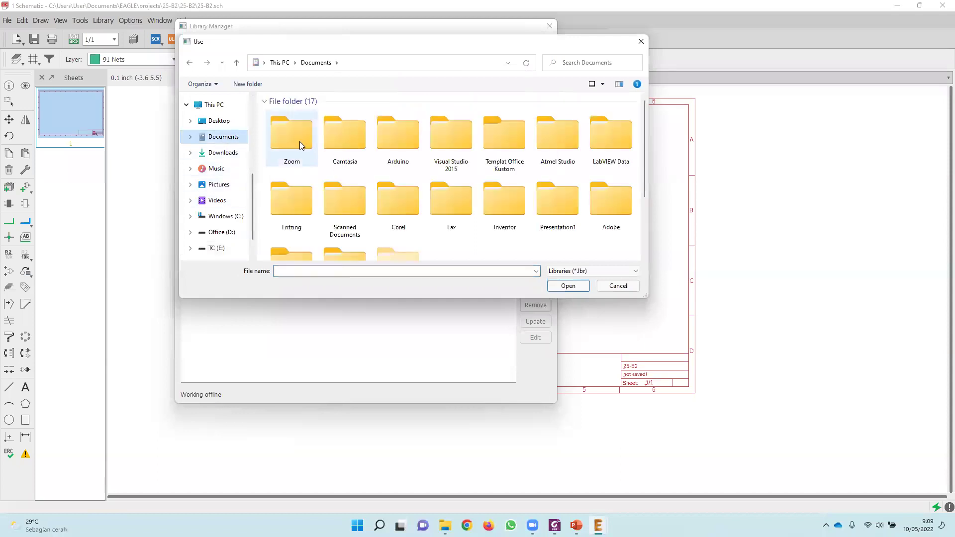
pyautogui.click(386, 144)
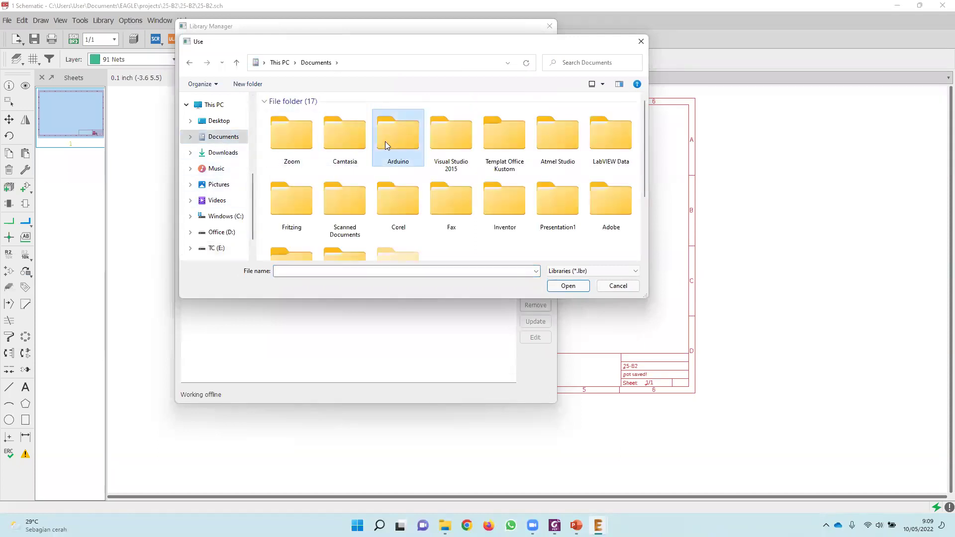
pyautogui.scroll(-2, 385, 142)
pyautogui.doubleClick(346, 229)
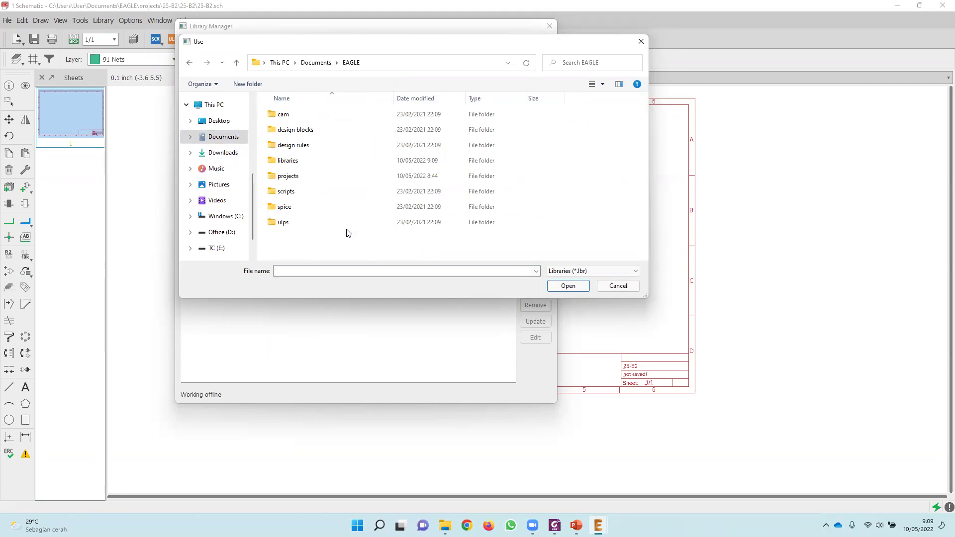
pyautogui.doubleClick(307, 165)
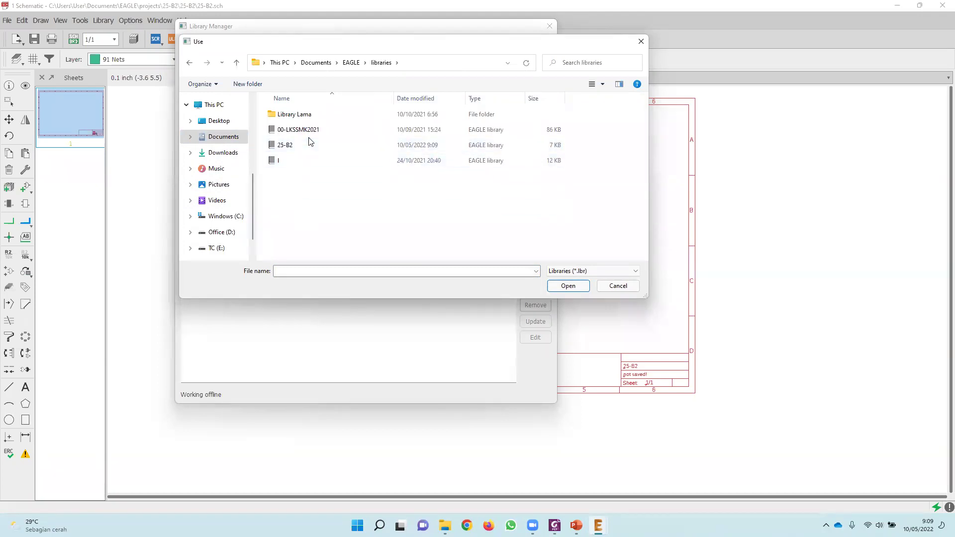
pyautogui.click(285, 149)
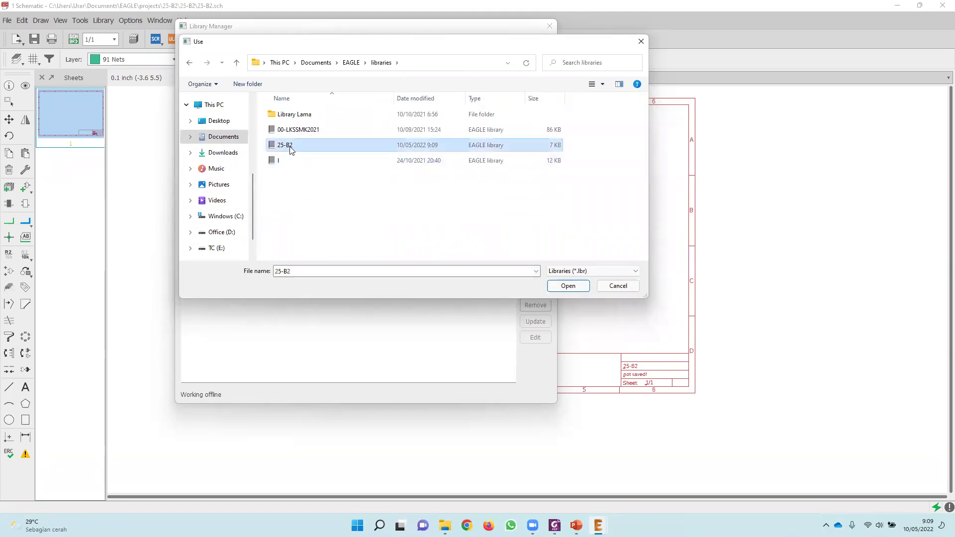
pyautogui.click(575, 287)
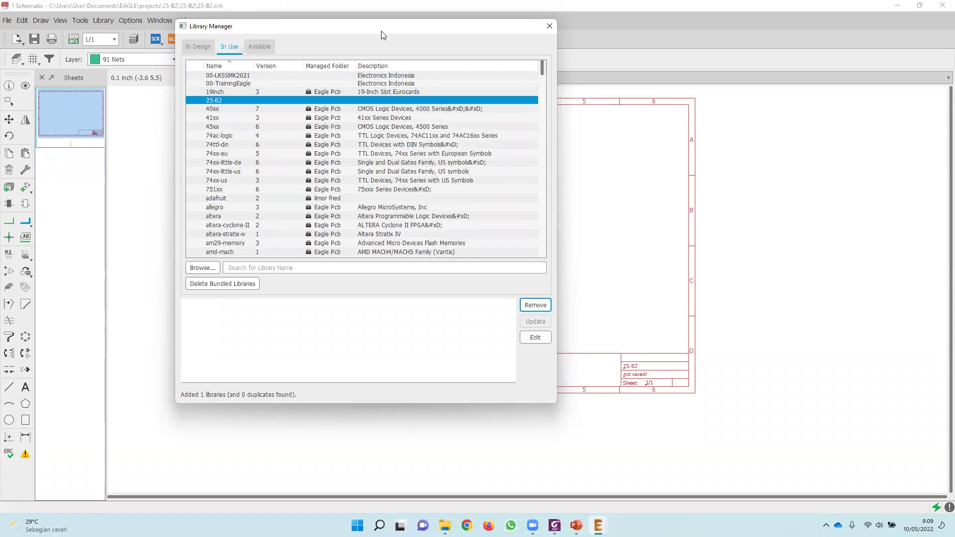
pyautogui.moveTo(446, 31); pyautogui.dragTo(423, 67)
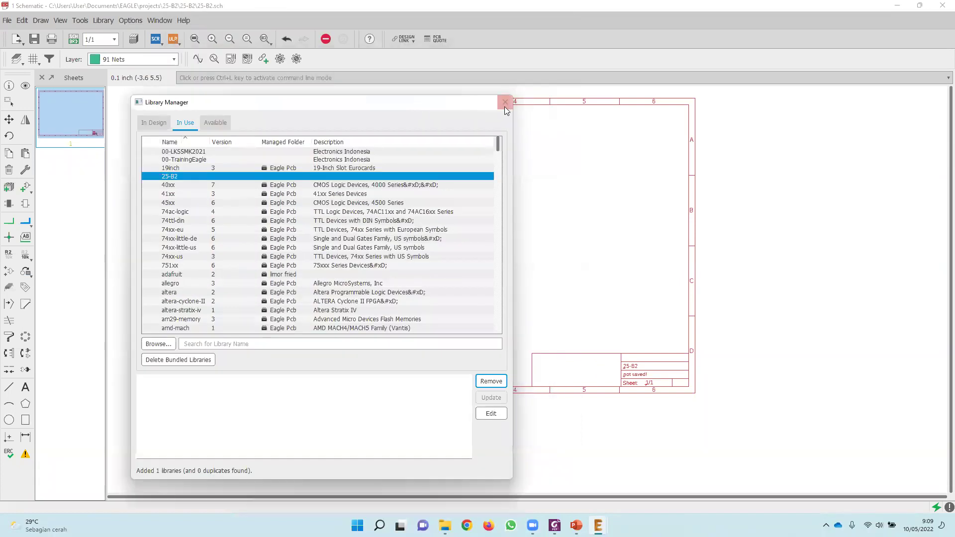
pyautogui.click(506, 101)
# Arrange the schematic editor side by side with Foxit PhantomPDF and display the circuit in schematic.pdf.
pyautogui.scroll(2, 453, 252)
pyautogui.scroll(-2, 453, 252)
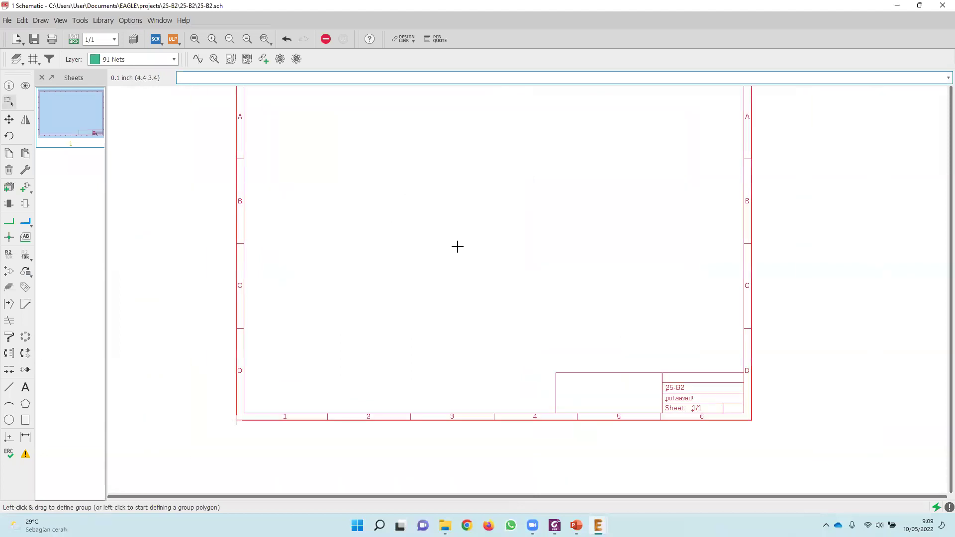
pyautogui.scroll(1, 461, 223)
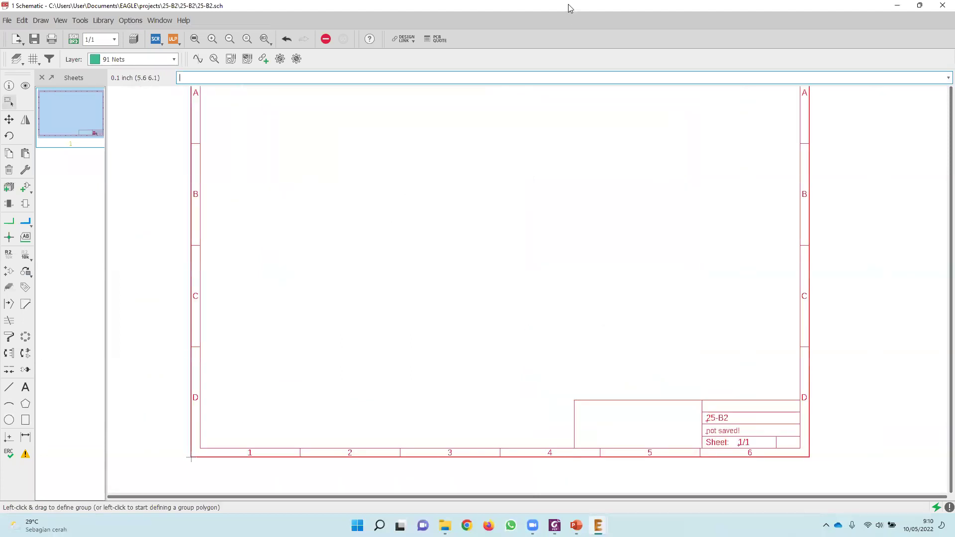
pyautogui.press('super+Left')
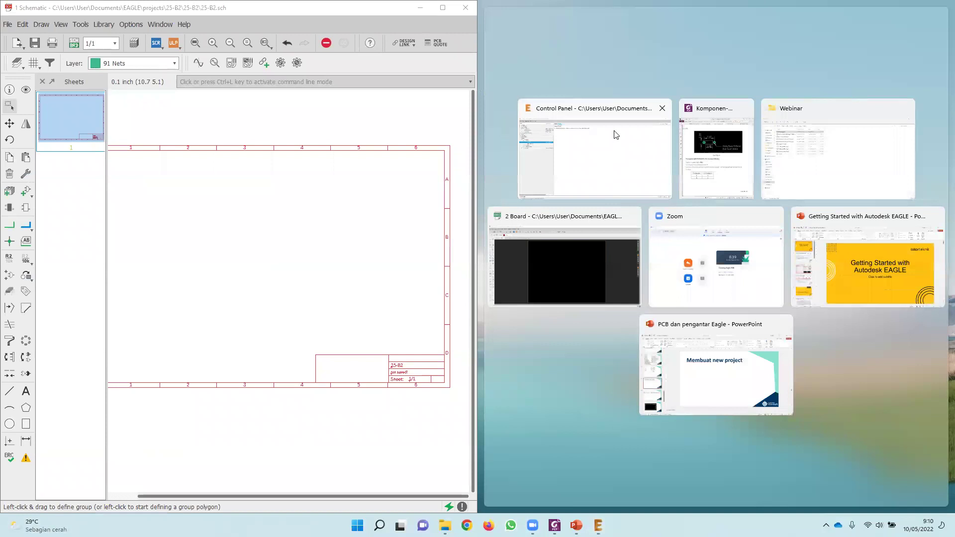
pyautogui.click(734, 156)
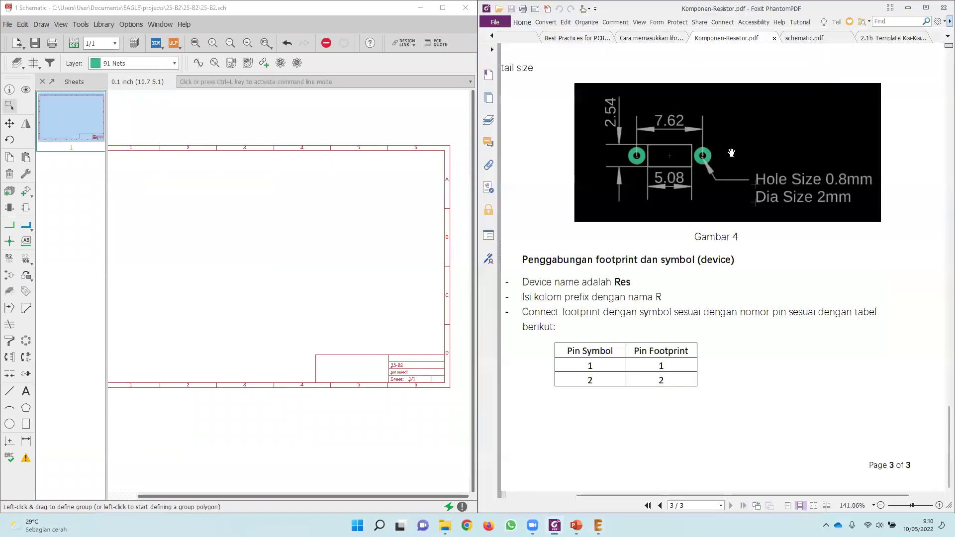
pyautogui.click(803, 41)
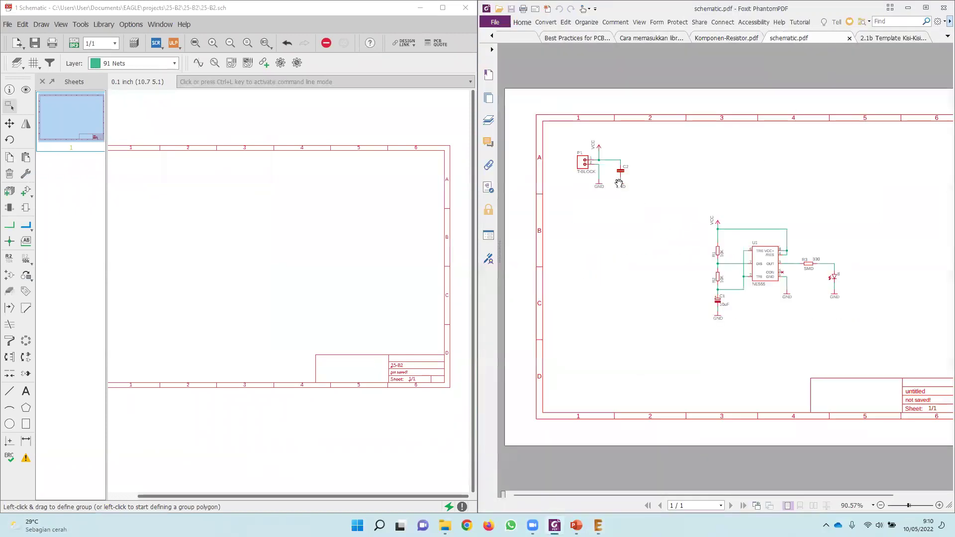
pyautogui.keyDown('ctrl'); pyautogui.scroll(2, 619, 184); pyautogui.keyUp('ctrl')
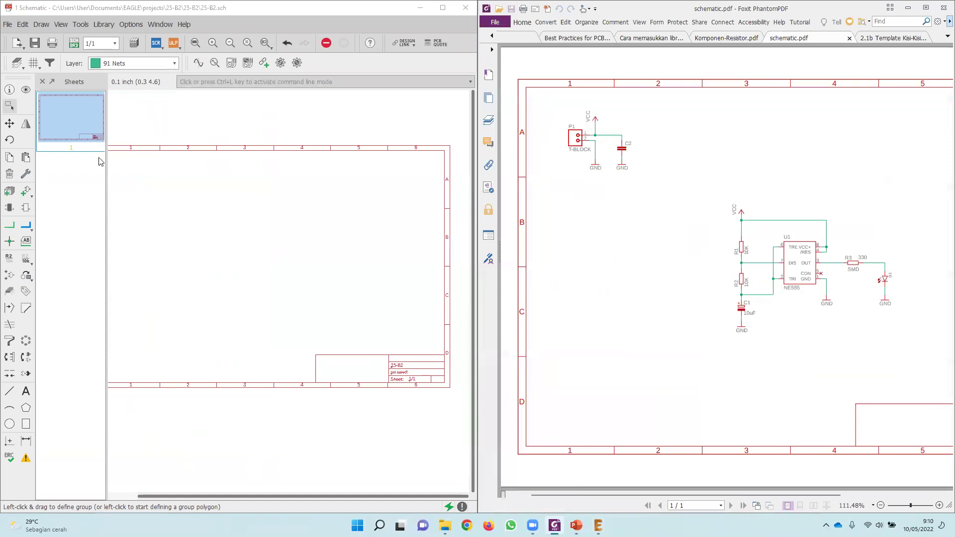
# Place one T-BLOCK from the 00-TrainingEagle library in frame area A1 of the schematic.
pyautogui.click(25, 192)
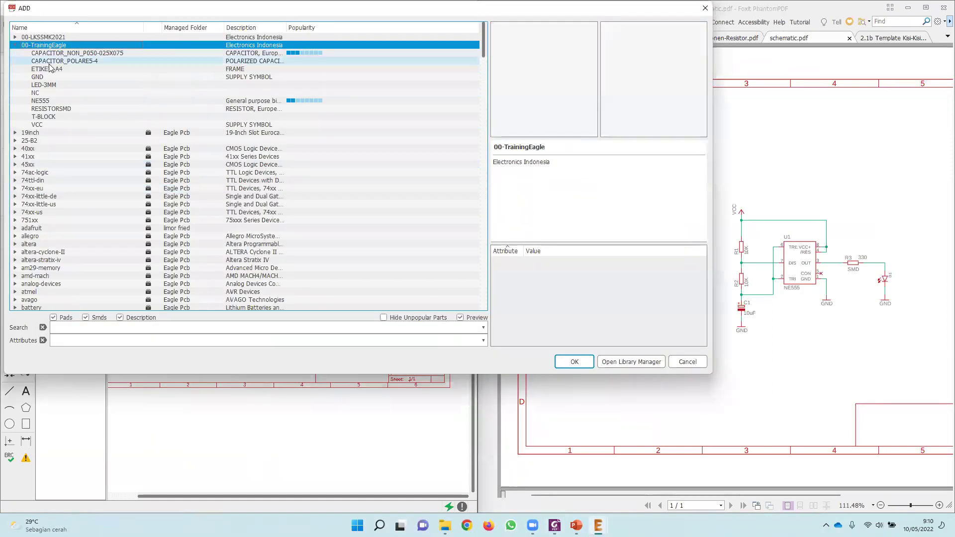
pyautogui.click(70, 117)
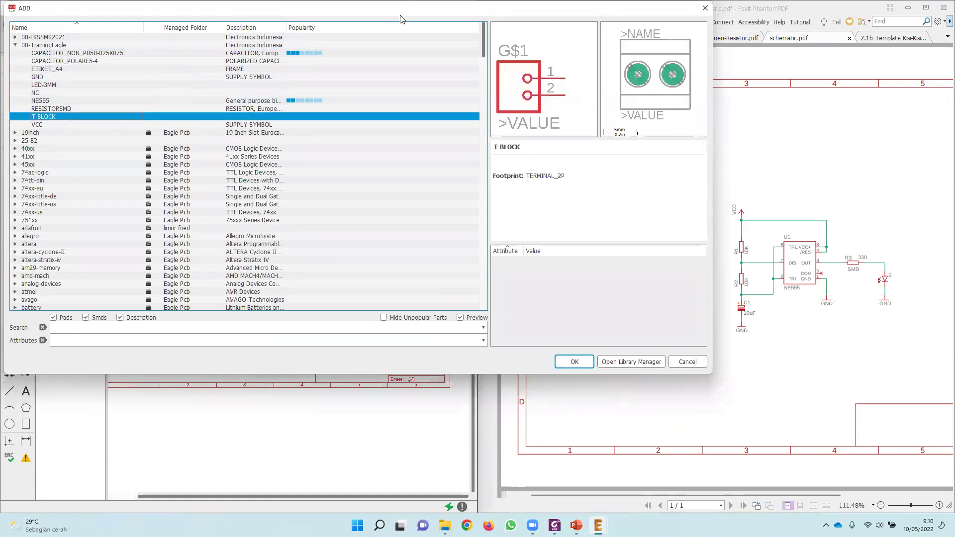
pyautogui.moveTo(402, 19); pyautogui.dragTo(478, 107)
pyautogui.click(647, 428)
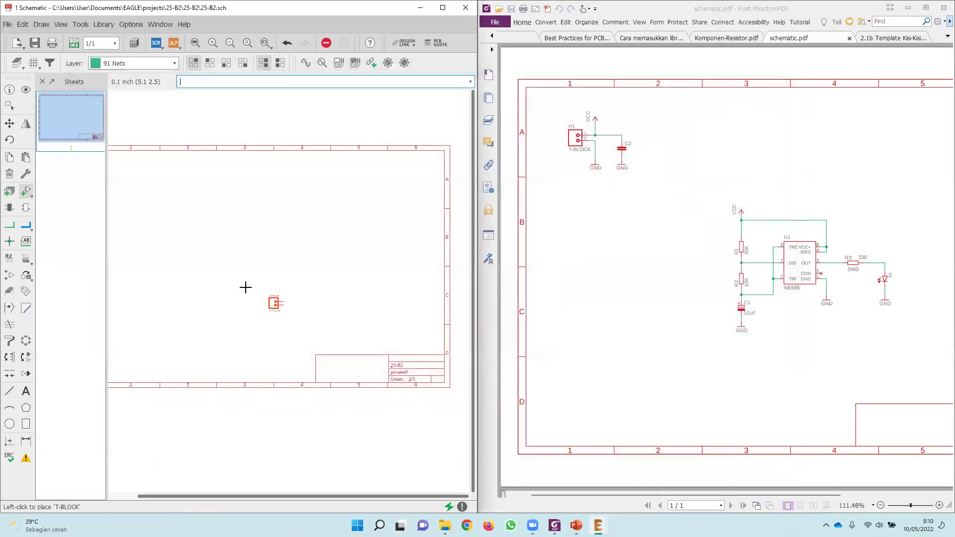
pyautogui.scroll(-1, 278, 219)
pyautogui.scroll(2, 156, 165)
pyautogui.scroll(-2, 174, 184)
pyautogui.scroll(2, 160, 183)
pyautogui.scroll(1, 158, 183)
pyautogui.click(169, 160)
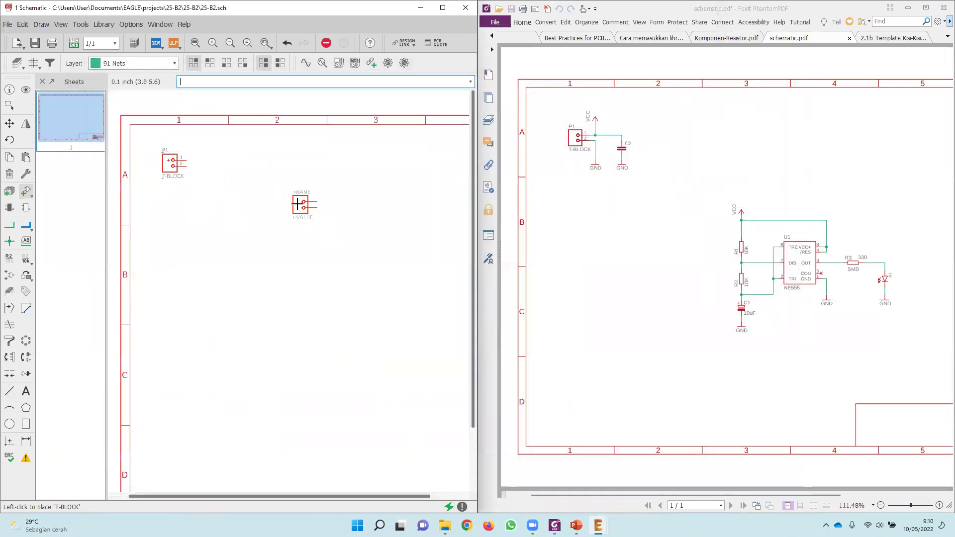
pyautogui.press('Escape')
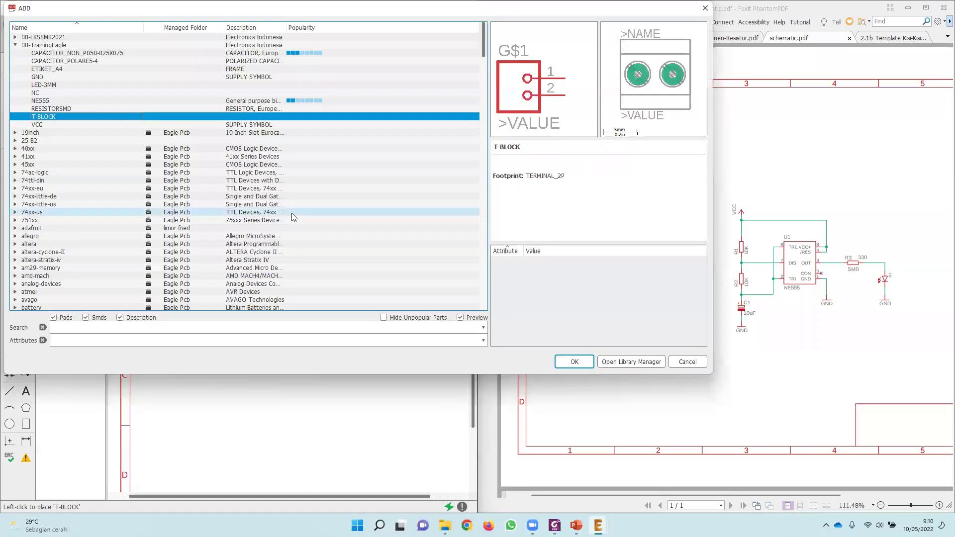
# Place one NE555 from the 00-TrainingEagle library in frame area B3 of the schematic.
pyautogui.click(61, 100)
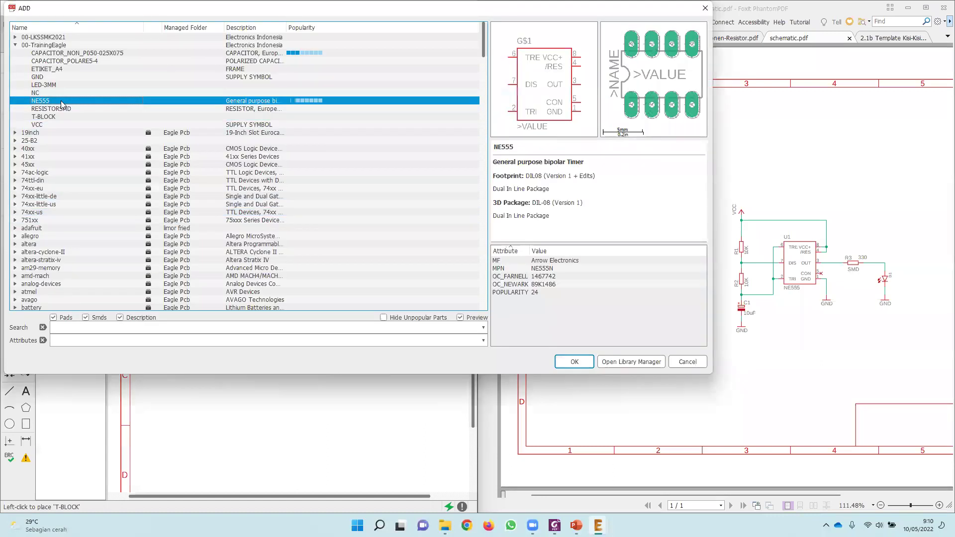
pyautogui.doubleClick(61, 100)
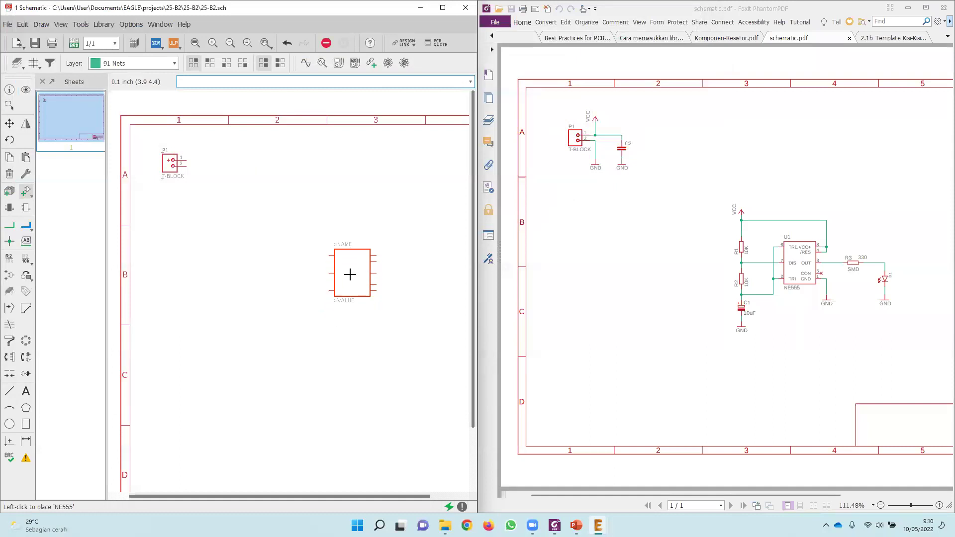
pyautogui.press('Escape')
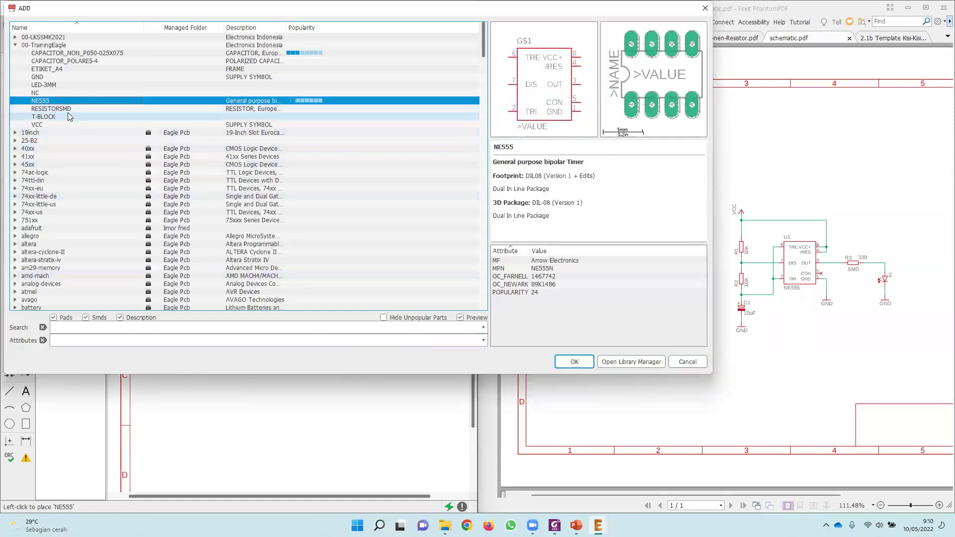
# Place two vertical RES resistors from the 25-B2 library, one above the other, to the left of the NE555.
pyautogui.click(99, 197)
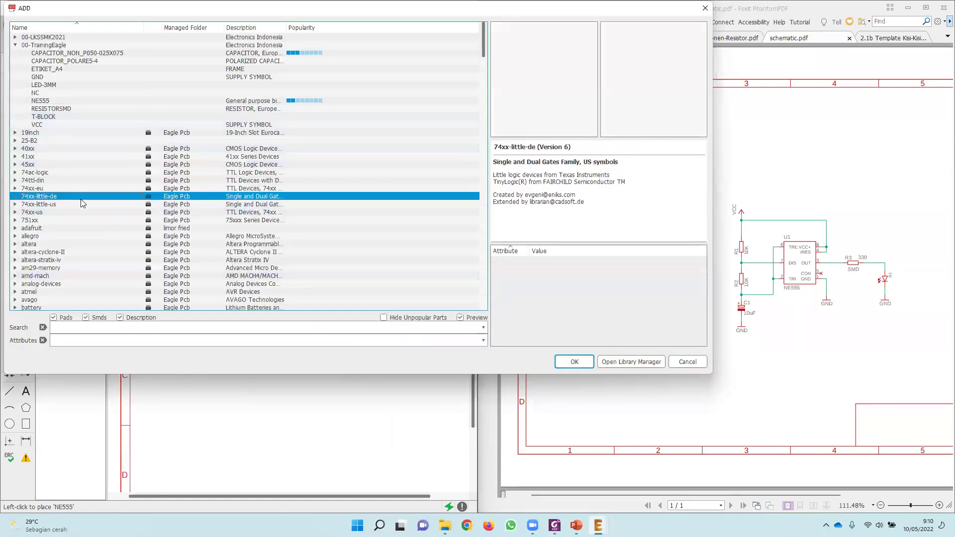
pyautogui.scroll(-3, 81, 203)
pyautogui.scroll(-4, 81, 203)
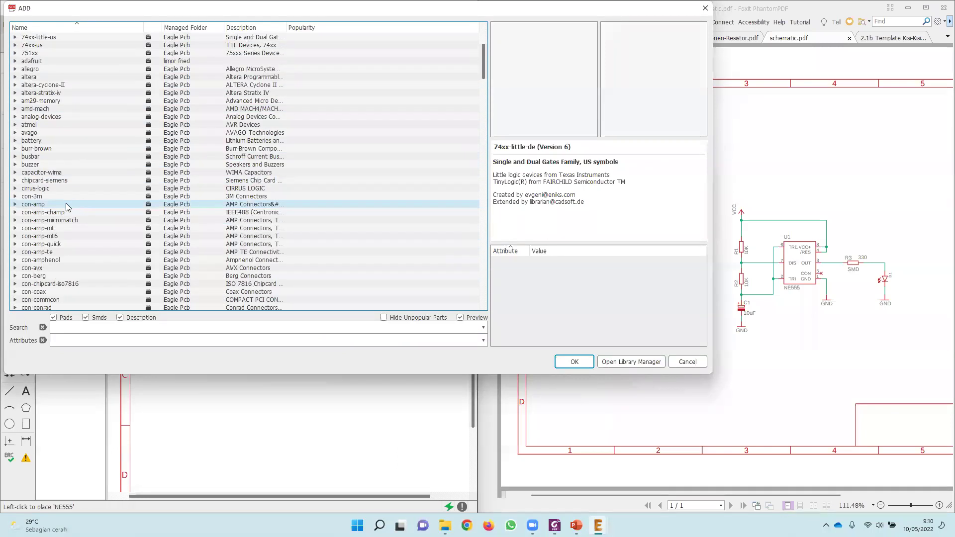
pyautogui.click(66, 204)
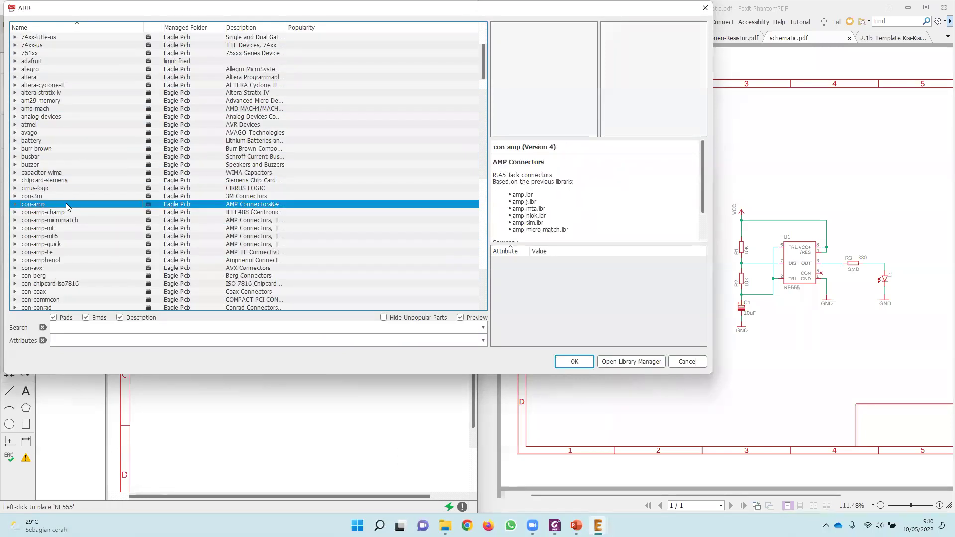
pyautogui.press('Home')
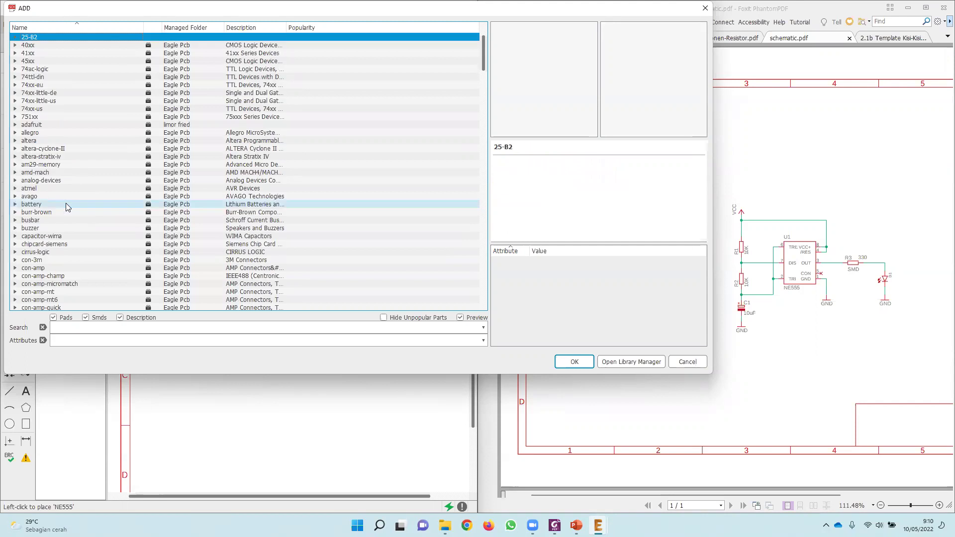
pyautogui.click(36, 45)
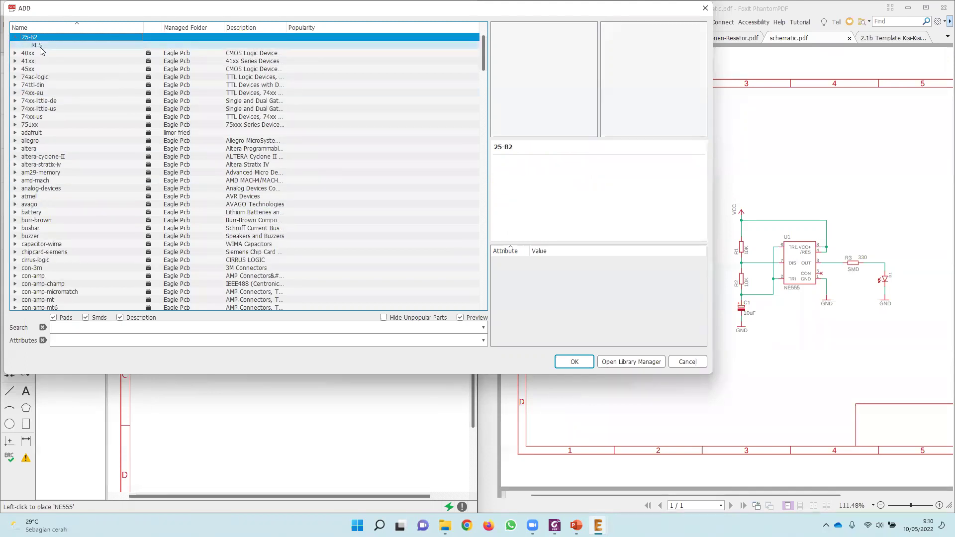
pyautogui.click(567, 363)
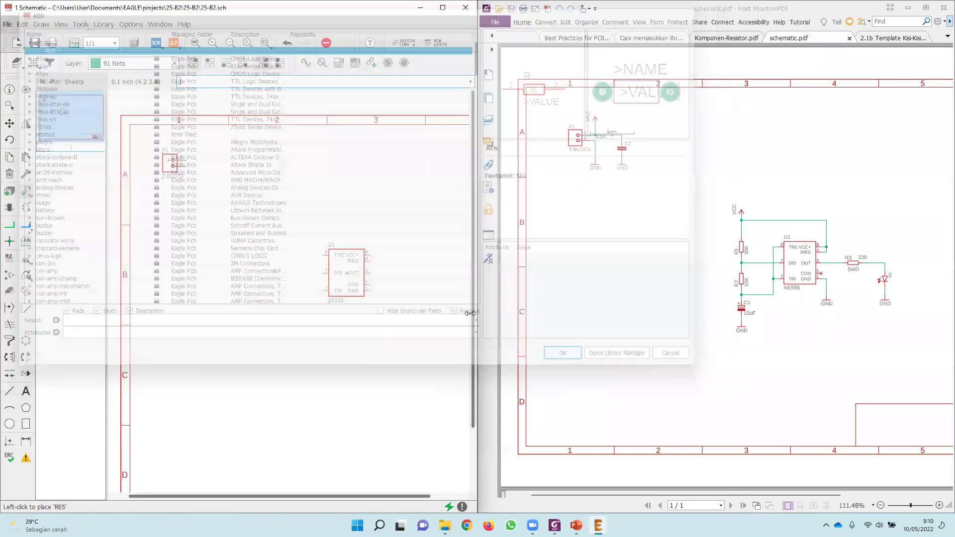
pyautogui.rightClick(256, 257)
pyautogui.scroll(3, 258, 254)
pyautogui.click(268, 243)
pyautogui.click(267, 335)
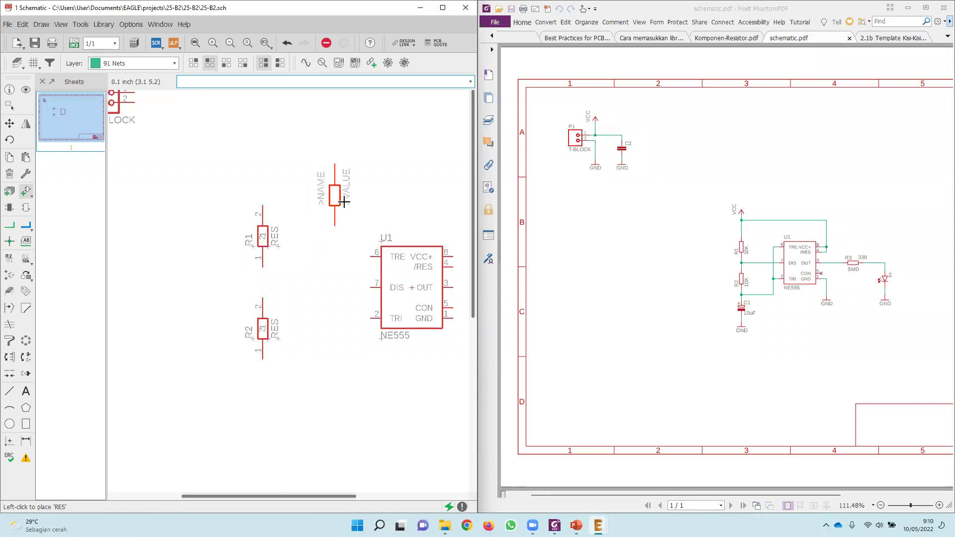
pyautogui.scroll(-3, 338, 198)
pyautogui.scroll(1, 339, 286)
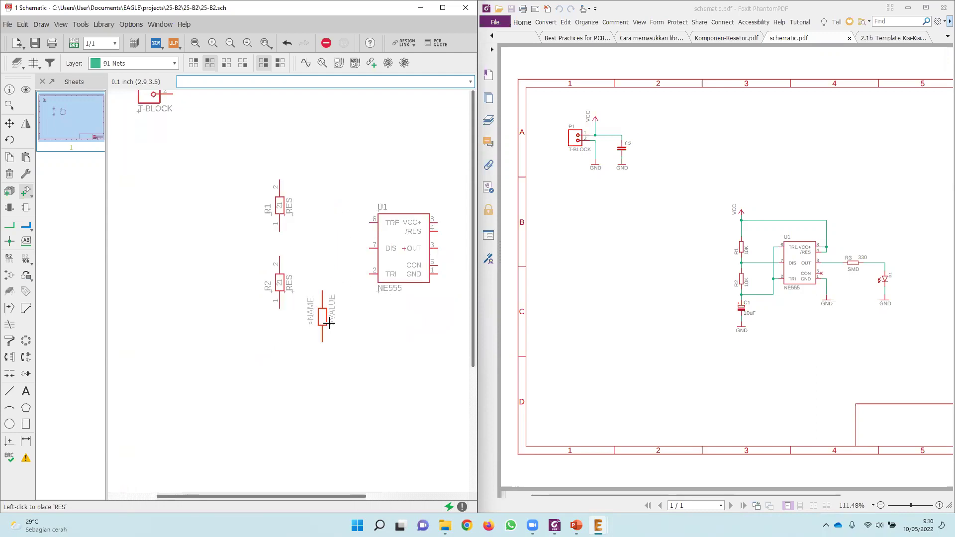
pyautogui.press('Escape')
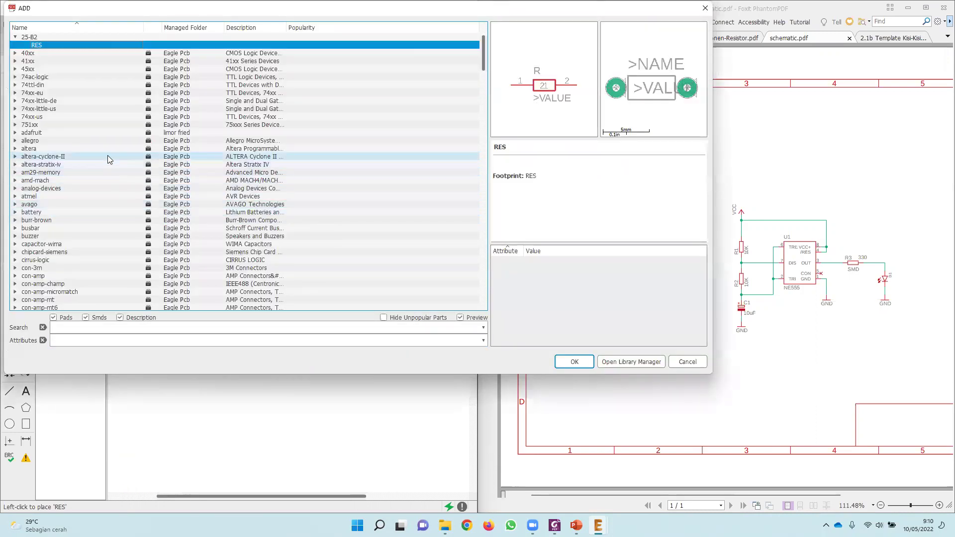
# Select CAPACITOR_POLARE5-4 from the 00-TrainingEagle library and position it upright below R2, ready for placement.
pyautogui.scroll(4, 82, 132)
pyautogui.scroll(1, 83, 128)
pyautogui.click(70, 60)
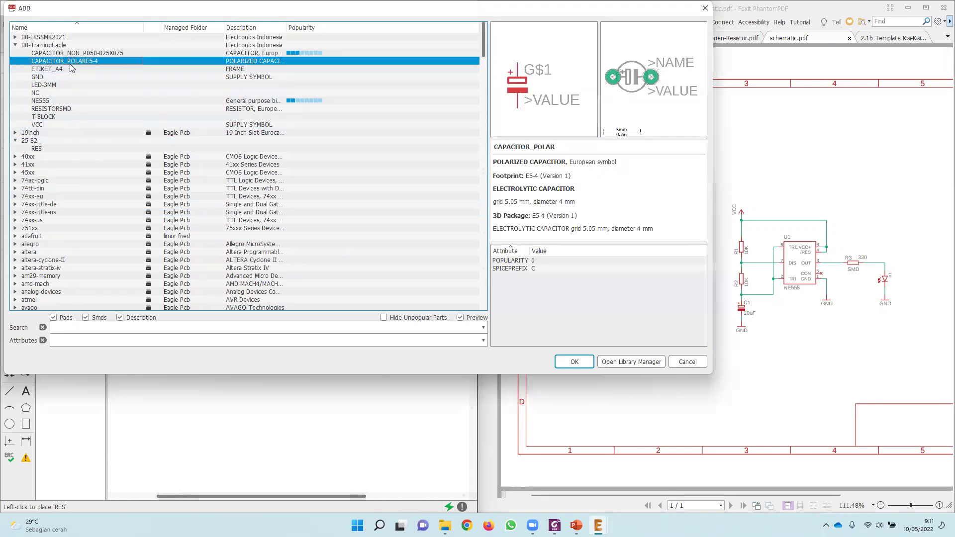
pyautogui.click(575, 362)
pyautogui.rightClick(269, 374)
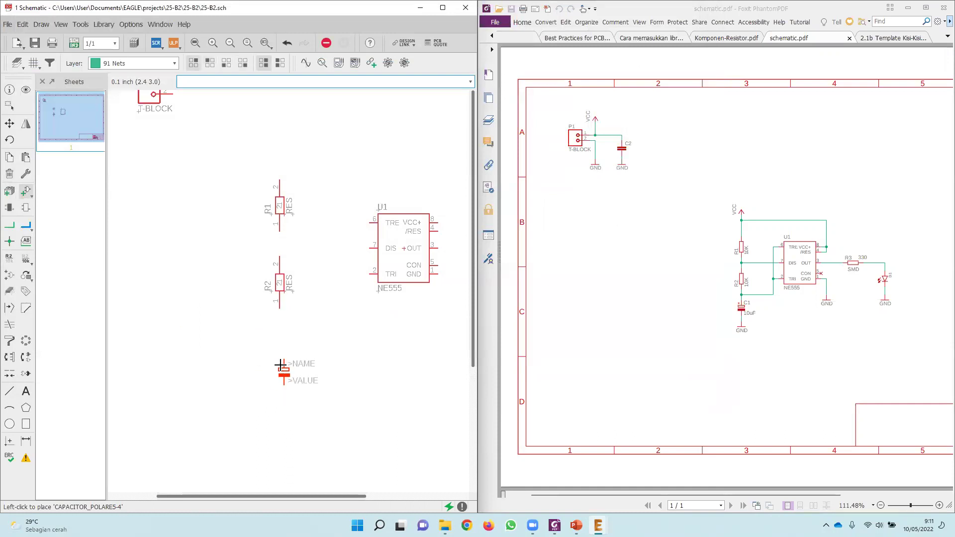
pyautogui.scroll(2, 277, 363)
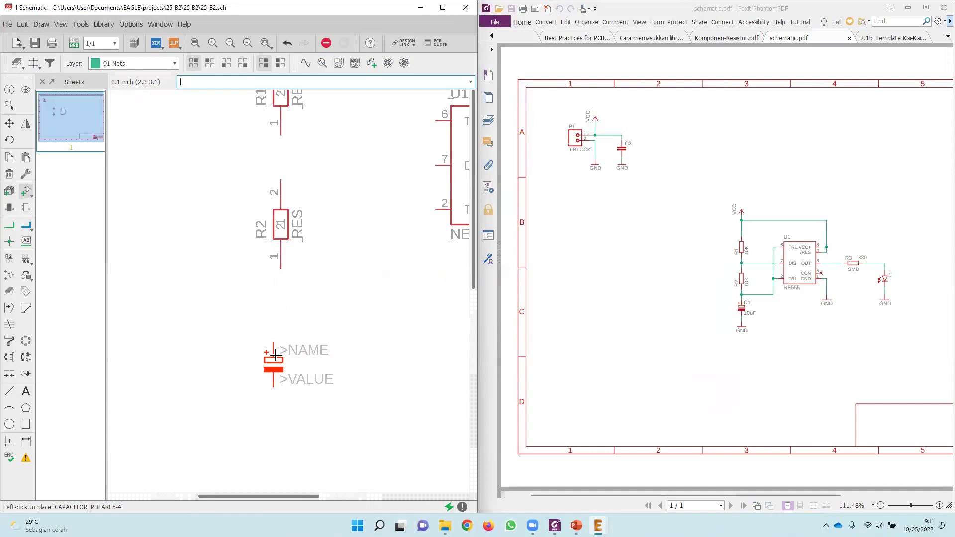
# Set the schematic grid size to 50 mil to line the capacitor up with R2.
pyautogui.click(33, 62)
pyautogui.click(141, 59)
pyautogui.click(135, 82)
pyautogui.hotkey('shift', 'Tab')
pyautogui.write('50')
pyautogui.press('Return')
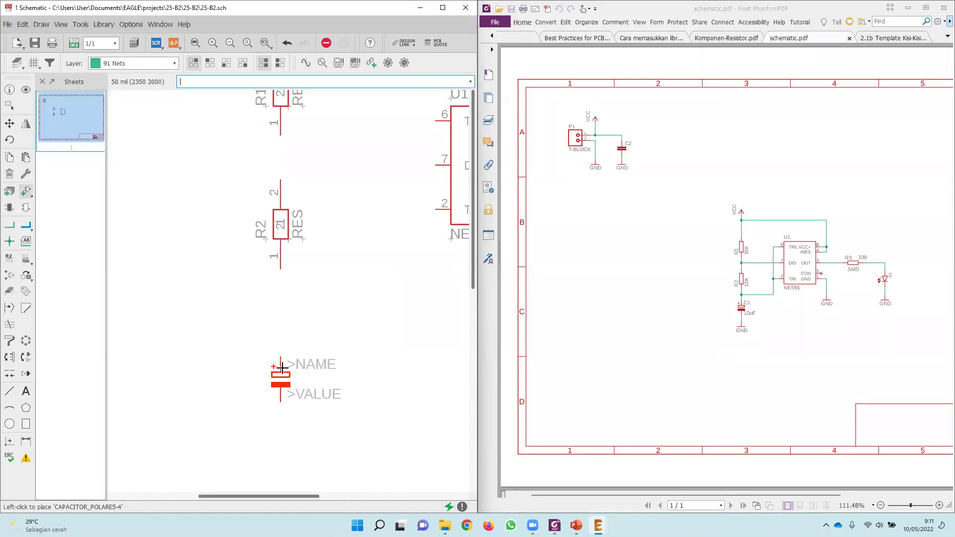
# Place the polarised capacitor below R2 and one RESISTORSMD from the 00-TrainingEagle library to the right of the NE555, near its OUT pin.
pyautogui.click(281, 367)
pyautogui.press('Escape')
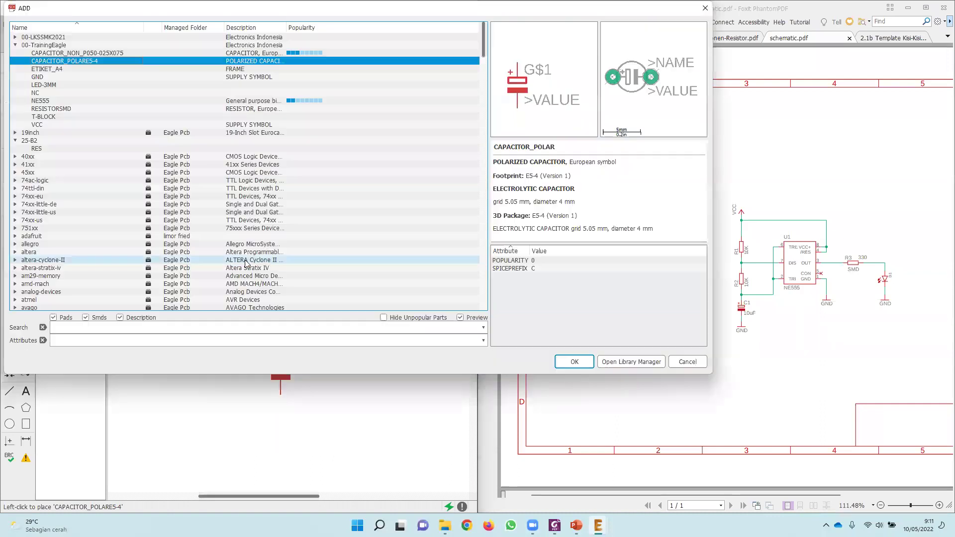
pyautogui.click(114, 109)
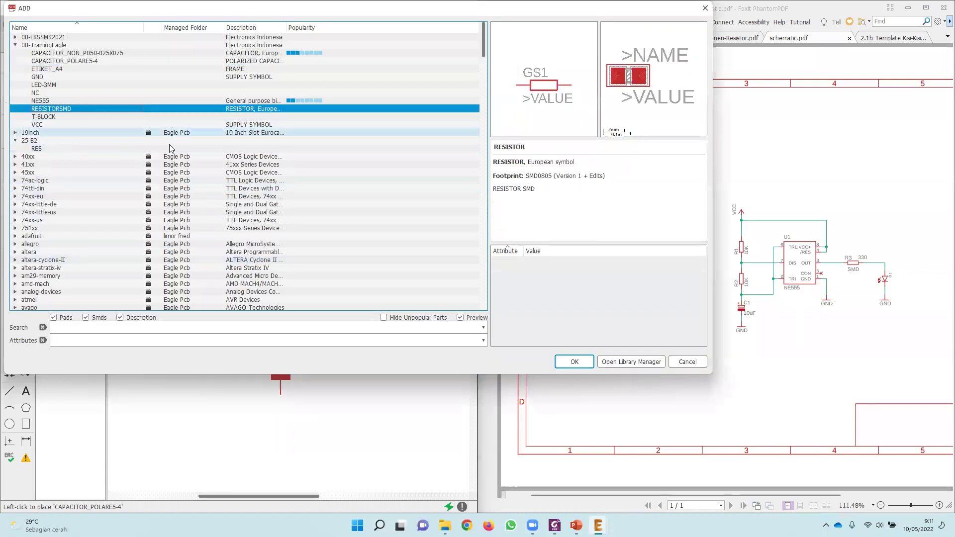
pyautogui.click(573, 362)
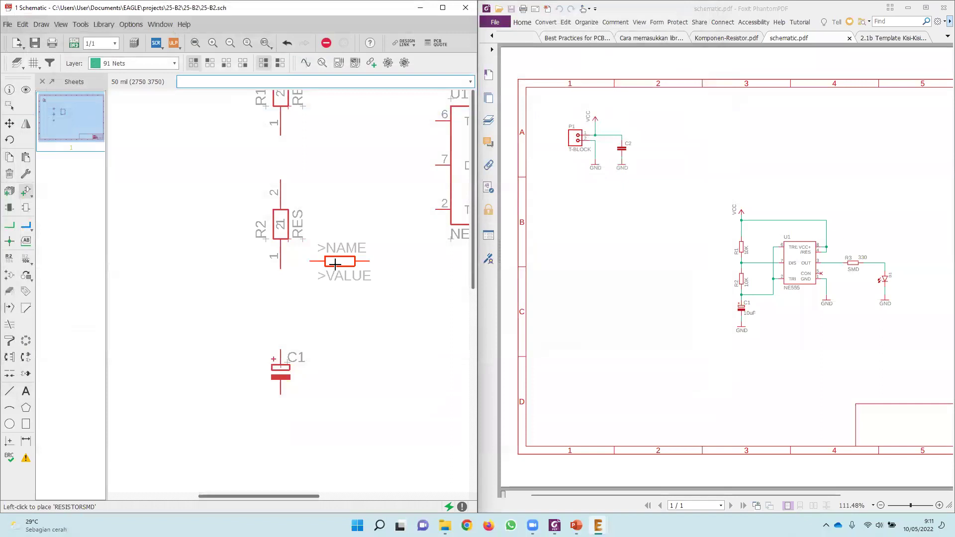
pyautogui.scroll(-5, 335, 264)
pyautogui.scroll(1, 423, 246)
pyautogui.scroll(-1, 368, 228)
pyautogui.scroll(1, 383, 219)
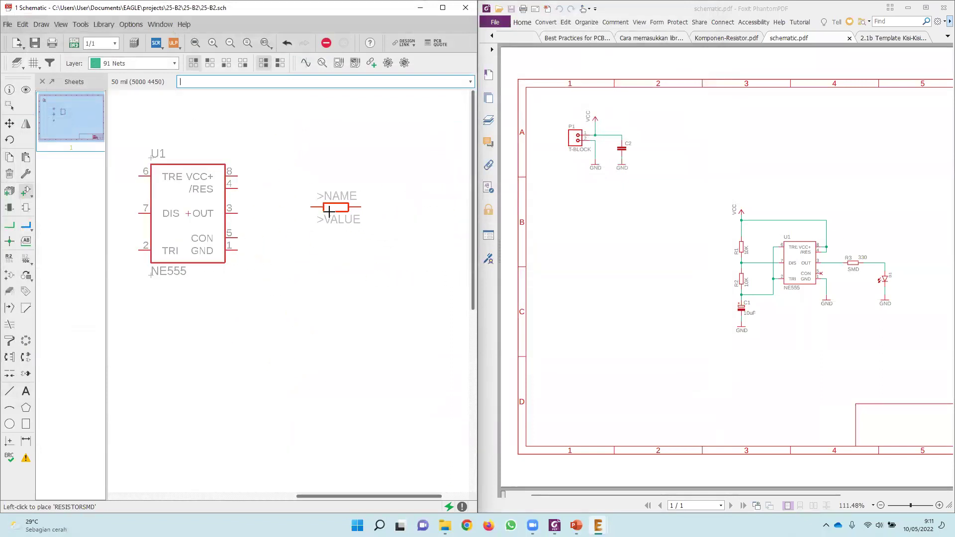
pyautogui.click(330, 213)
pyautogui.press('Escape')
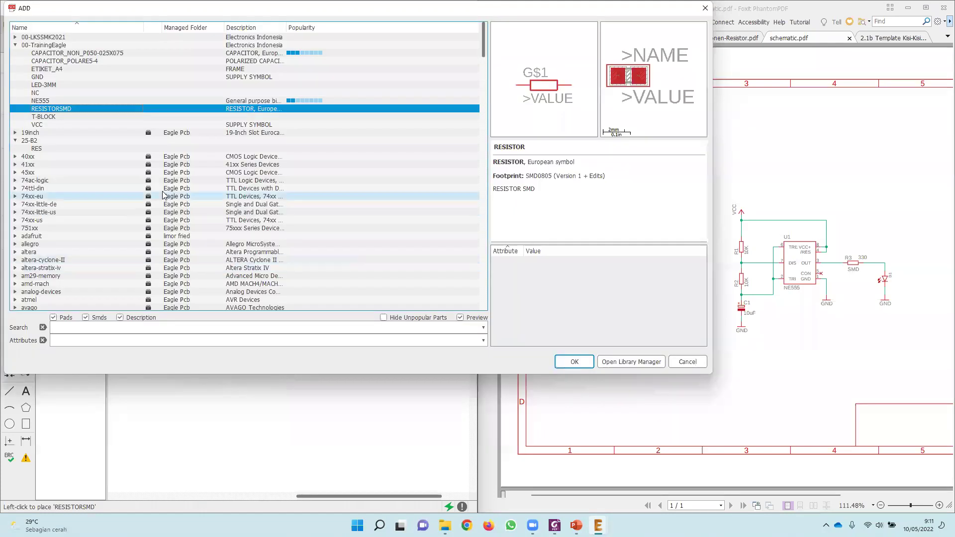
# Place one LED-3MM from the 00-TrainingEagle library, rotated to point downward, below and to the right of R3.
pyautogui.click(49, 85)
pyautogui.click(573, 362)
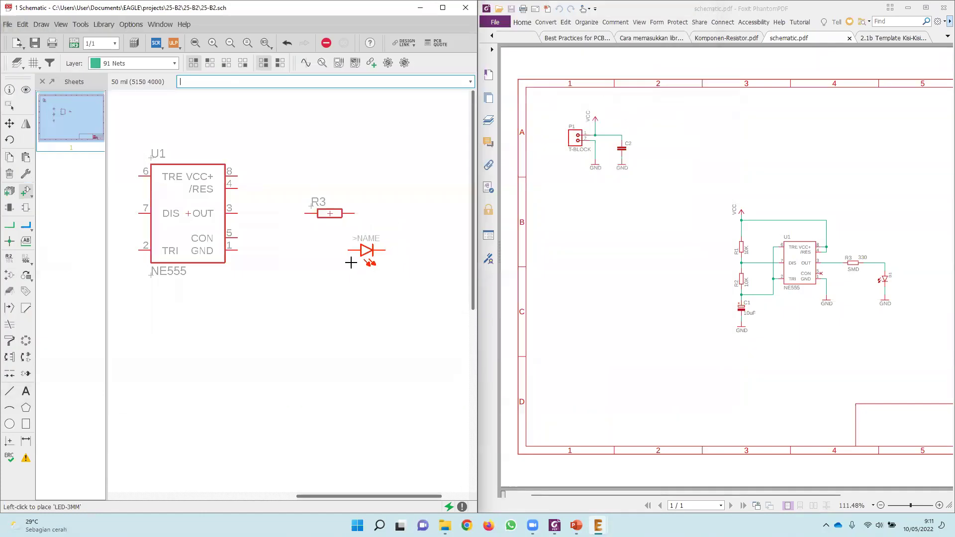
pyautogui.rightClick(387, 249)
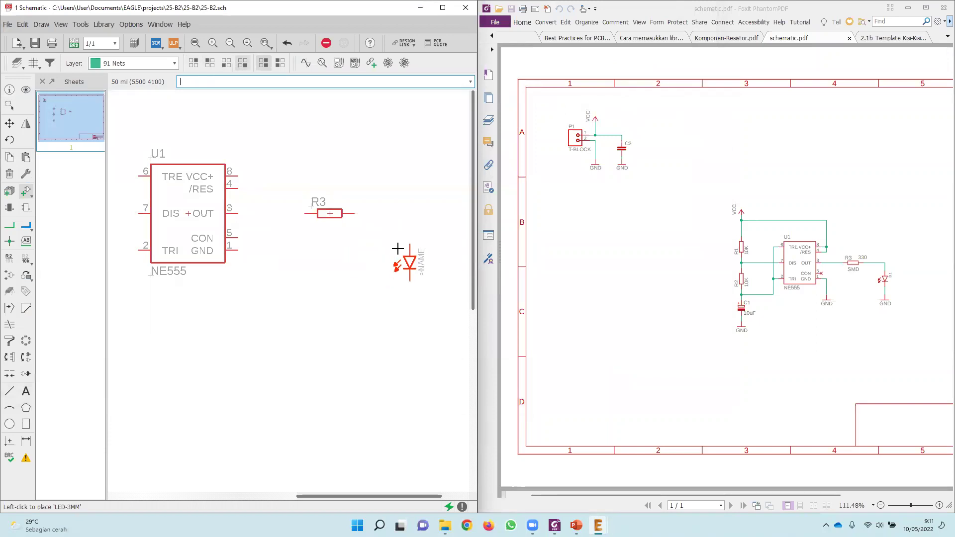
pyautogui.click(395, 240)
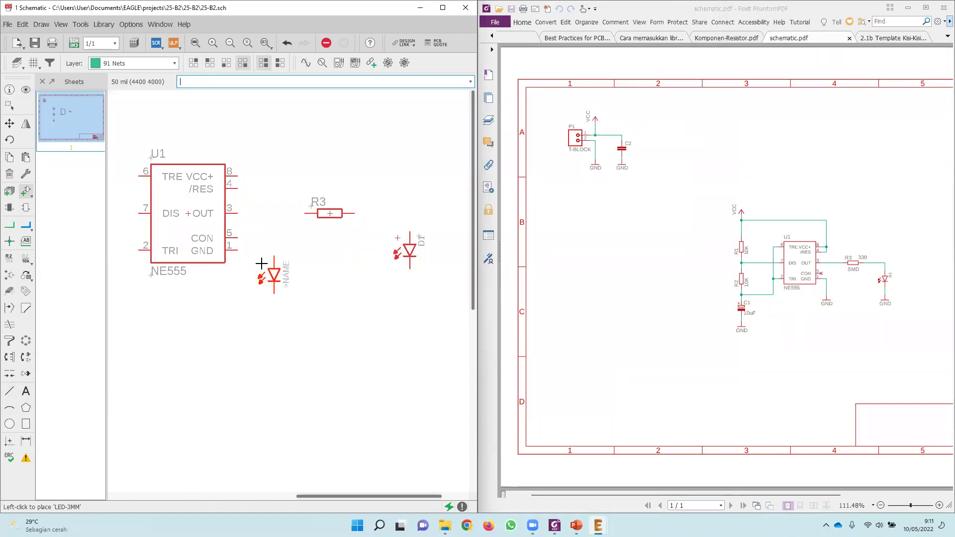
pyautogui.scroll(-2, 393, 304)
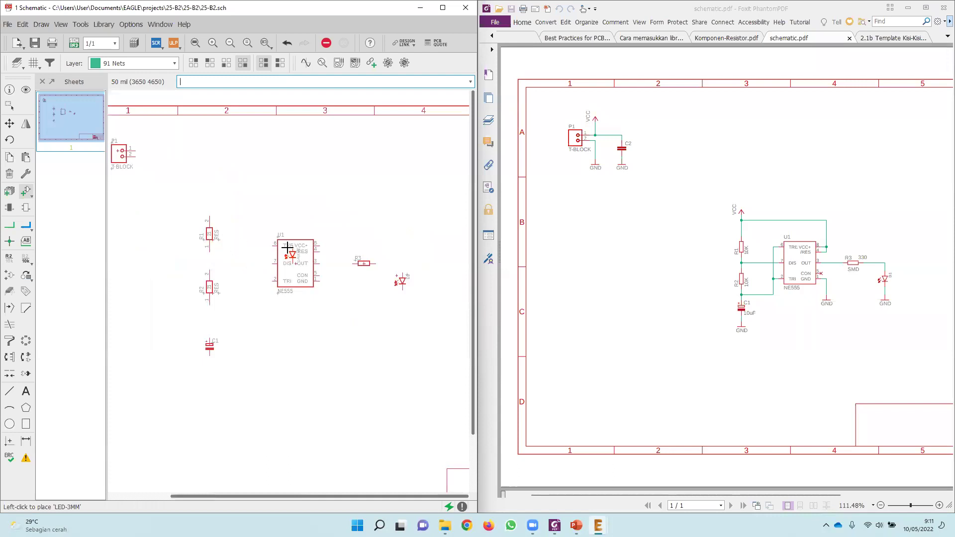
pyautogui.press('Escape')
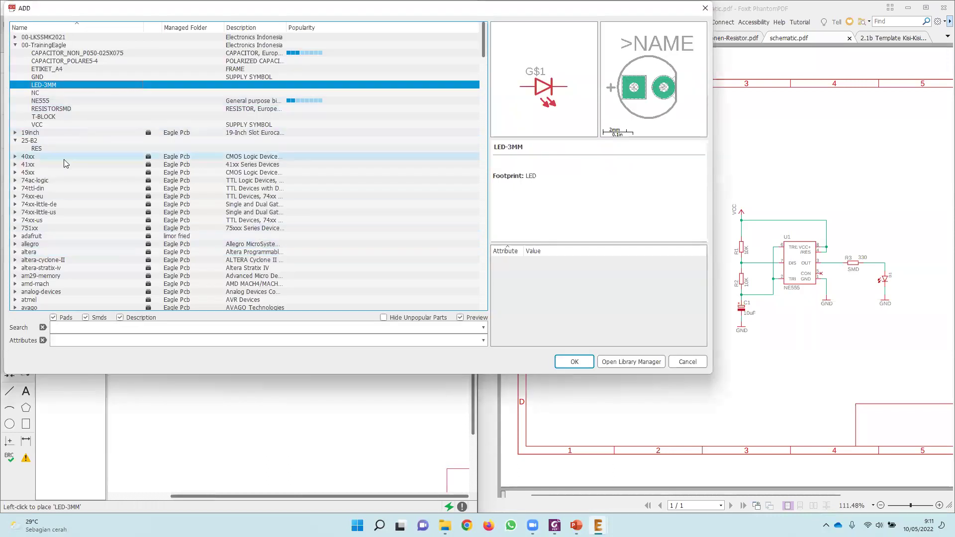
# Place one CAPACITOR_NON_P050-025X075 from the 00-TrainingEagle library upright, to the lower right of terminal block P1.
pyautogui.click(97, 54)
pyautogui.click(575, 361)
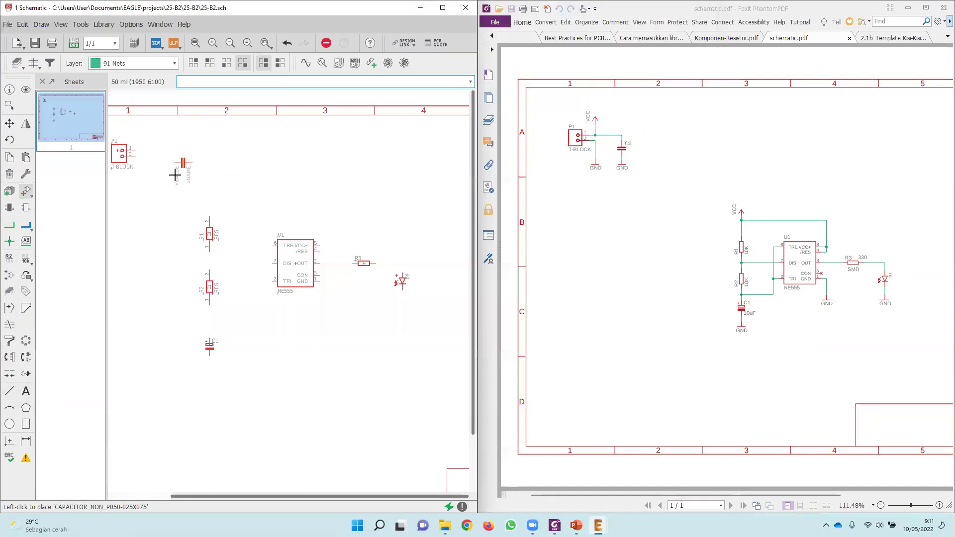
pyautogui.scroll(5, 177, 175)
pyautogui.scroll(-5, 239, 197)
pyautogui.scroll(4, 204, 184)
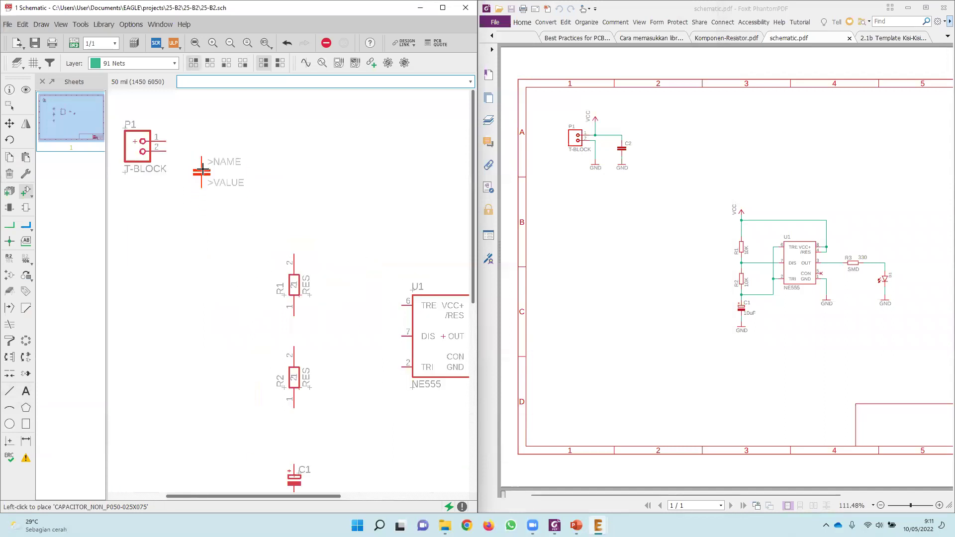
pyautogui.press('Escape')
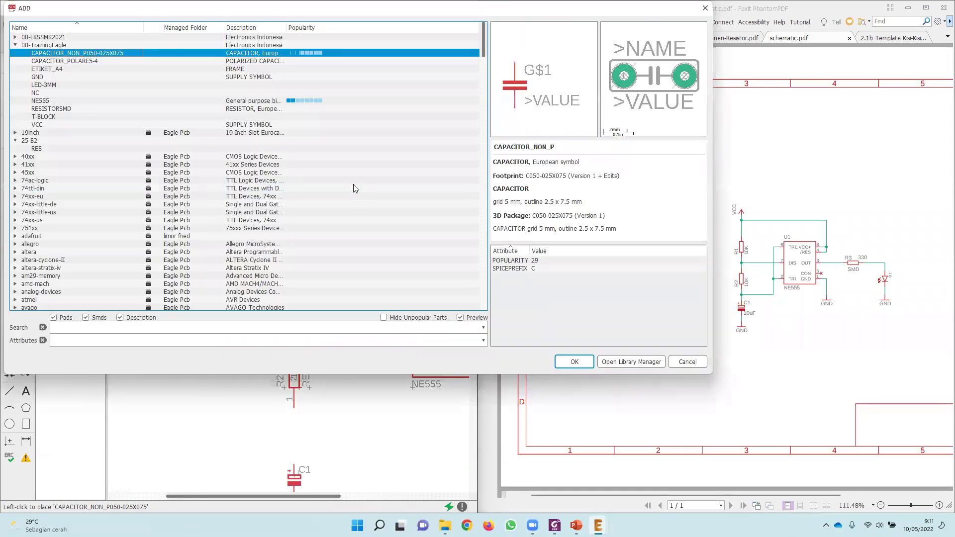
# Place two VCC supply symbols from the 00-TrainingEagle library, one to the upper right of P1 and one above R1.
pyautogui.click(50, 125)
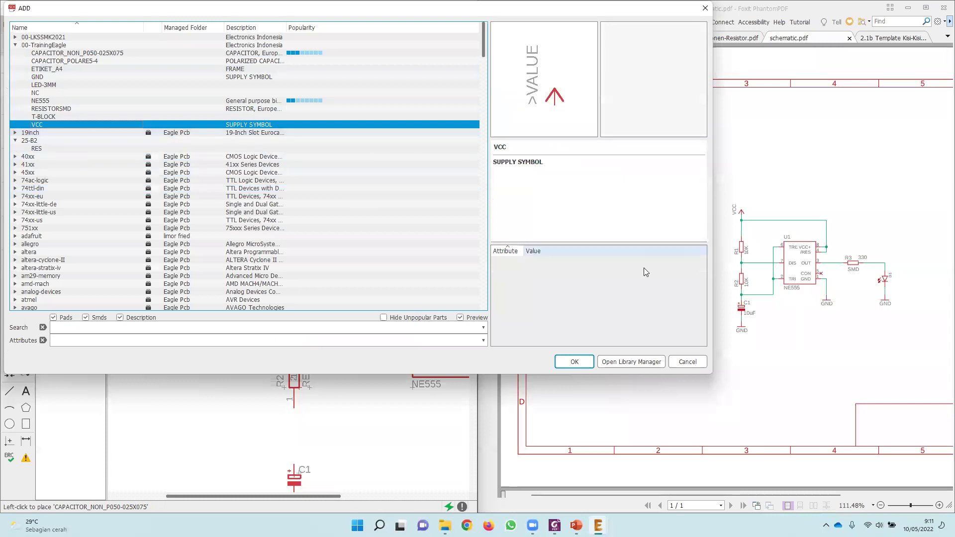
pyautogui.click(573, 360)
pyautogui.scroll(-3, 219, 189)
pyautogui.scroll(3, 197, 140)
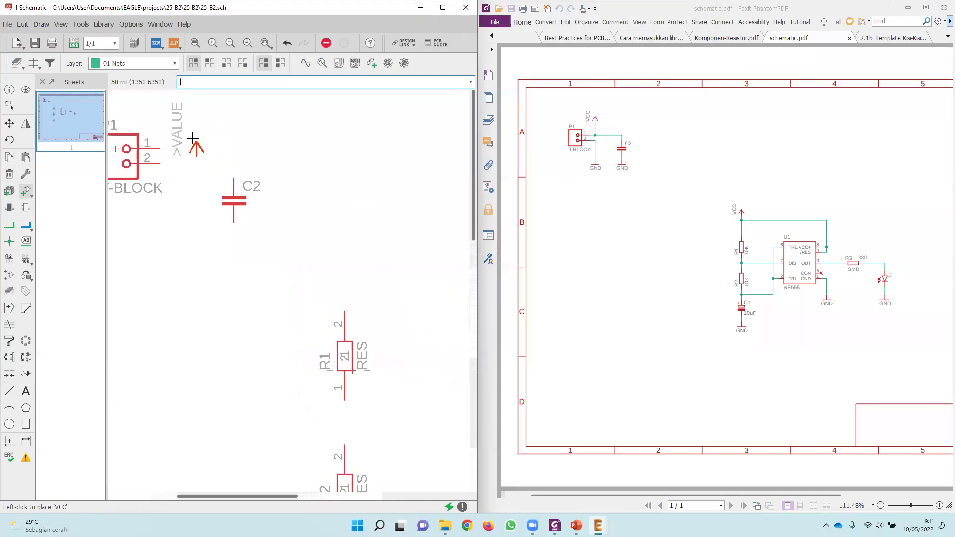
pyautogui.click(189, 110)
pyautogui.scroll(-3, 306, 169)
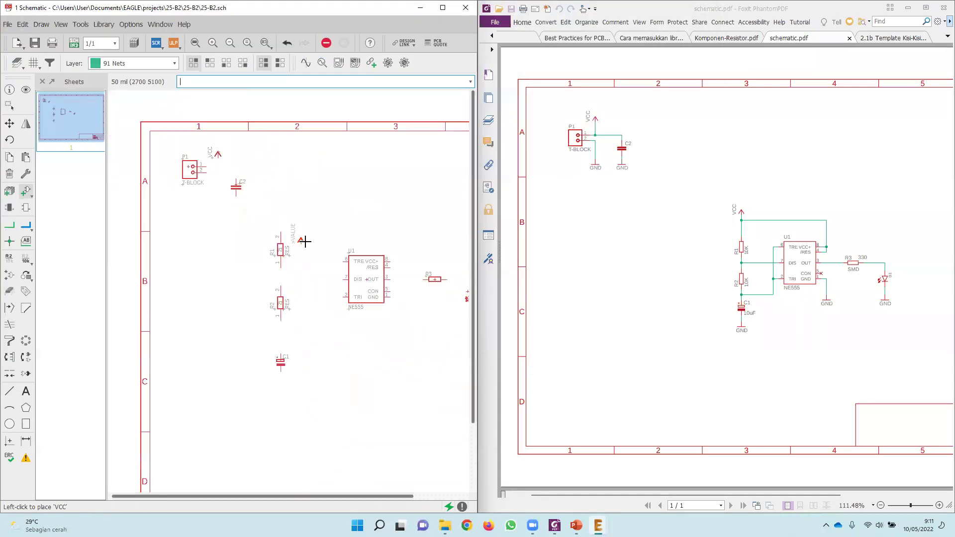
pyautogui.scroll(2, 321, 227)
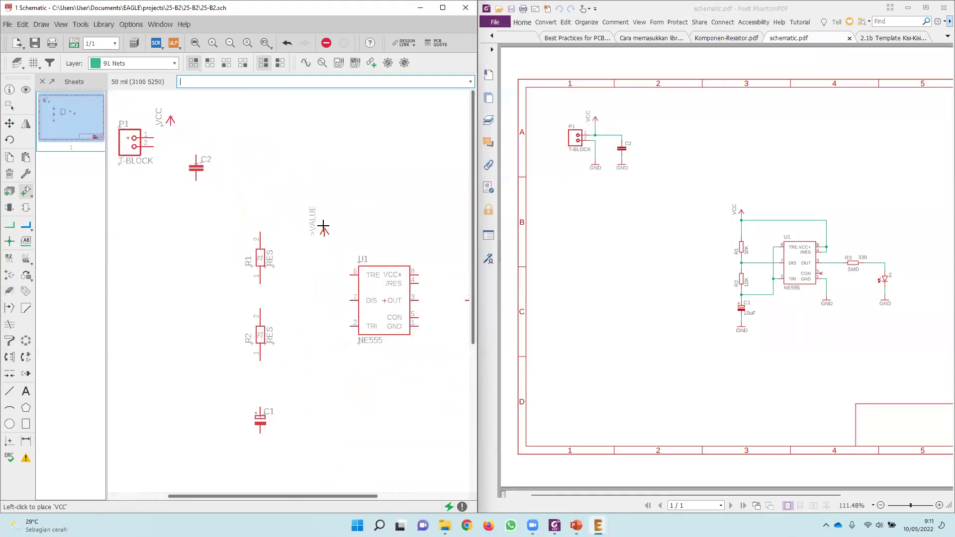
pyautogui.click(260, 208)
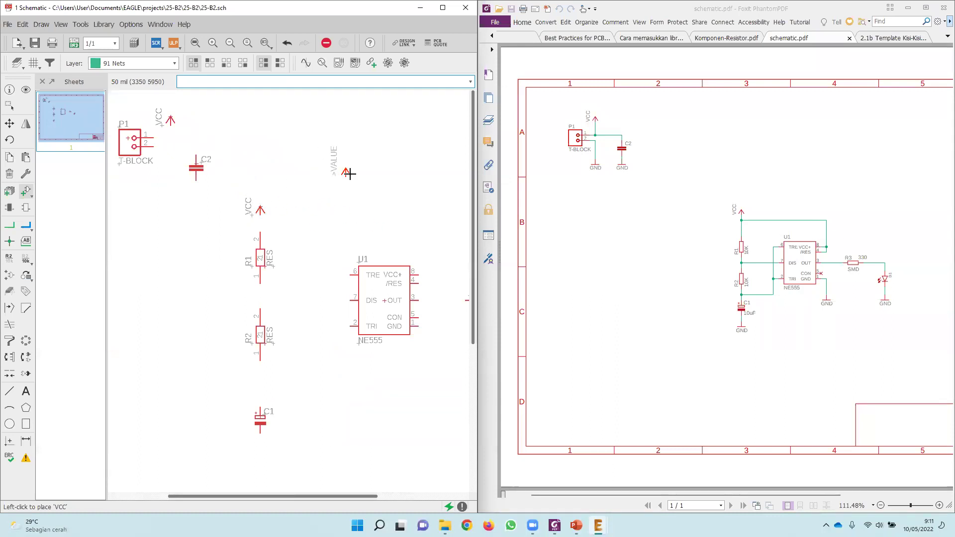
pyautogui.press('Escape')
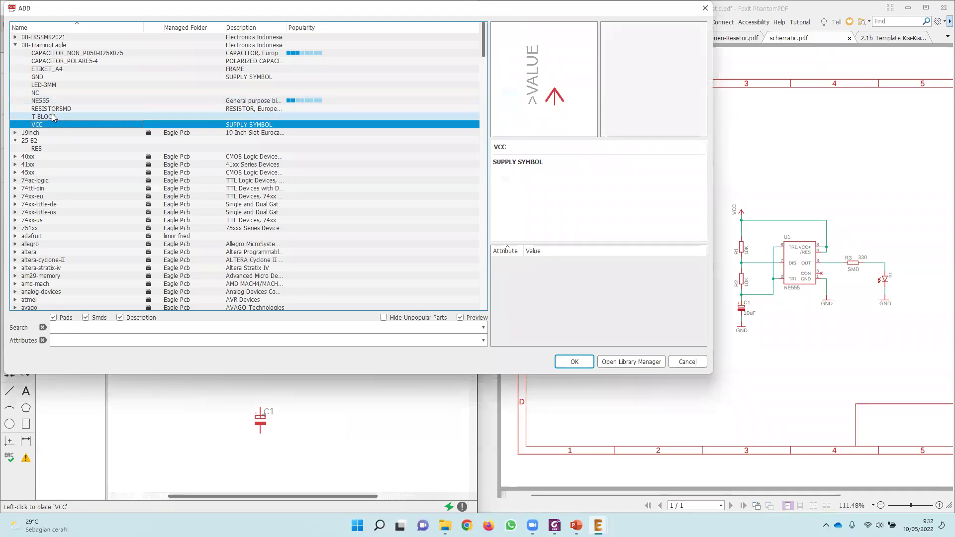
# Place two GND symbols from the 00-TrainingEagle library side by side, one below P1's VCC symbol and one below C2.
pyautogui.click(50, 77)
pyautogui.click(575, 362)
pyautogui.scroll(3, 173, 234)
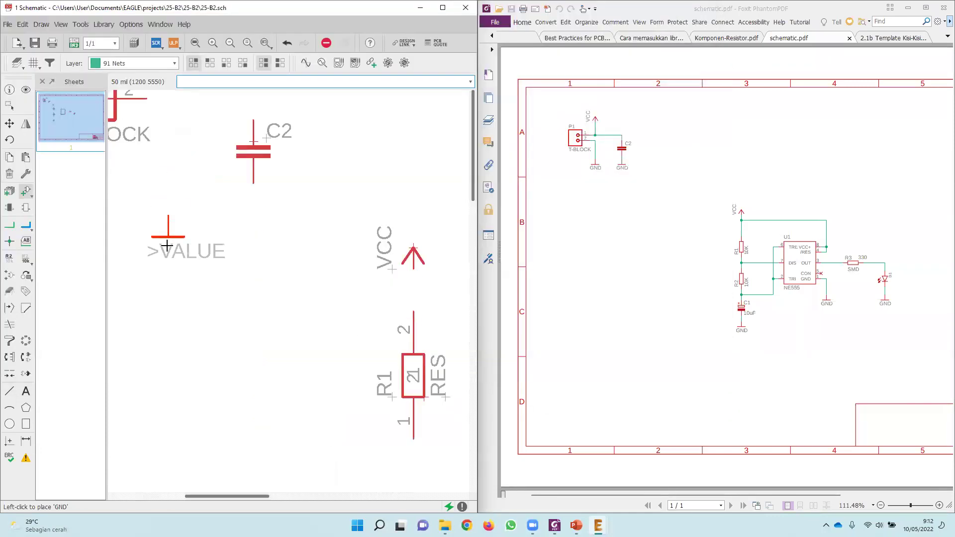
pyautogui.scroll(-2, 177, 232)
pyautogui.click(185, 230)
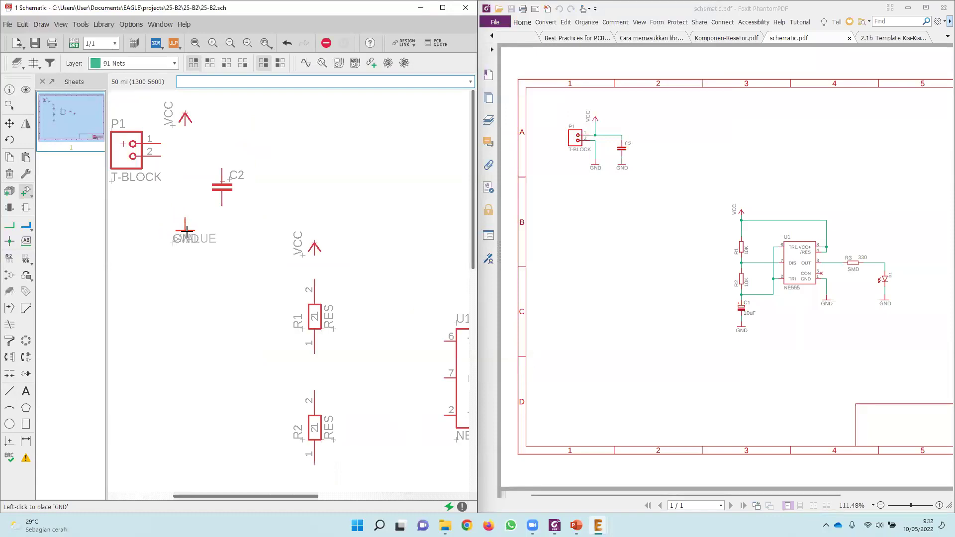
pyautogui.click(216, 231)
pyautogui.scroll(-2, 190, 221)
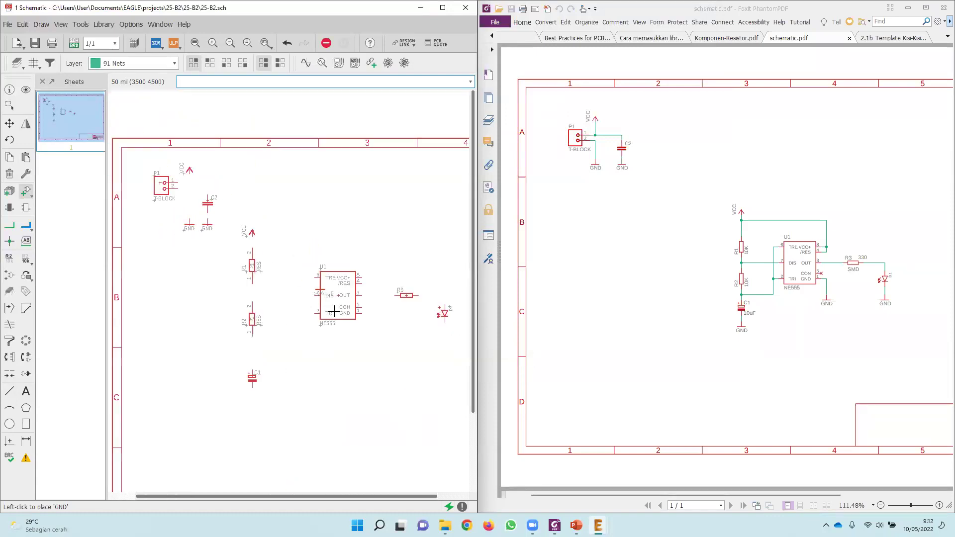
# Place three more GND symbols: one to the lower right of the NE555, one below LED D1 and one below C1.
pyautogui.scroll(3, 392, 369)
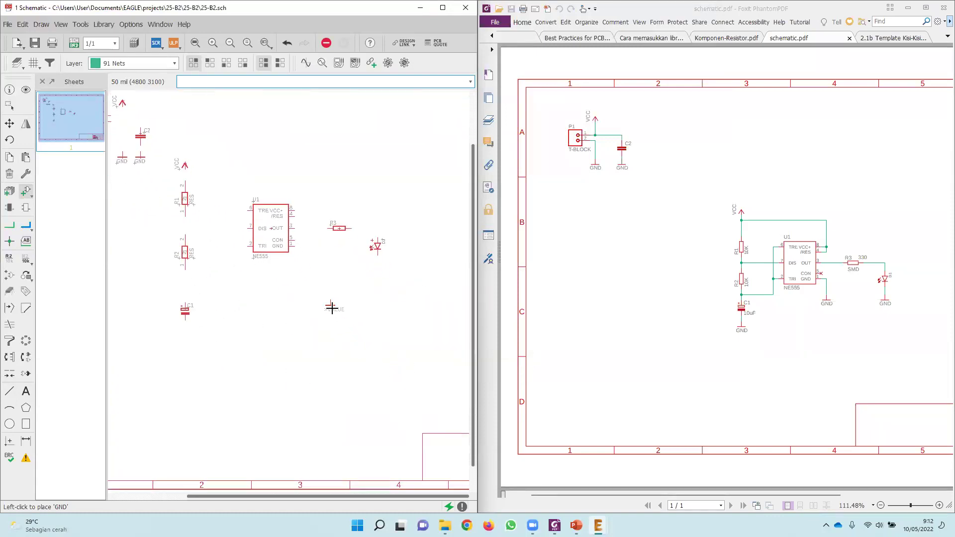
pyautogui.click(294, 265)
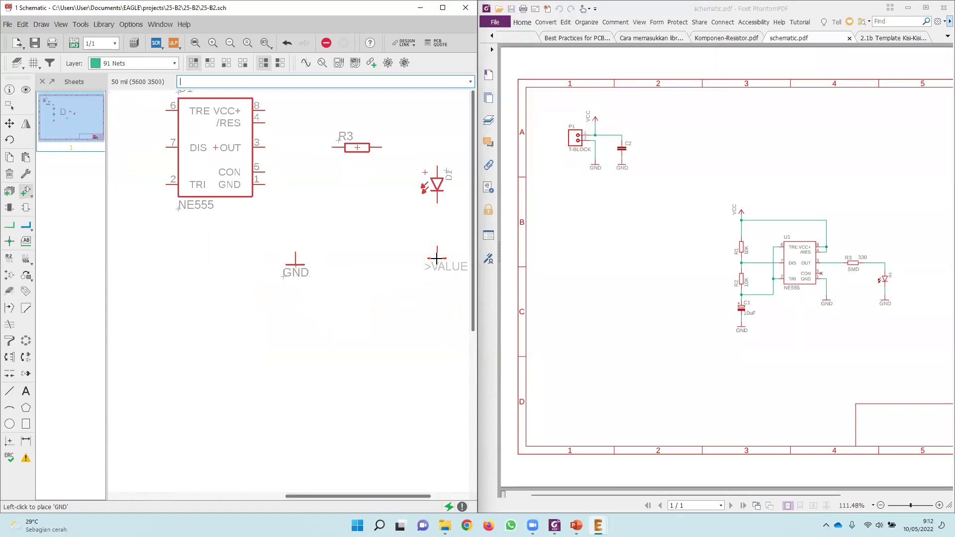
pyautogui.click(436, 259)
pyautogui.scroll(-3, 228, 356)
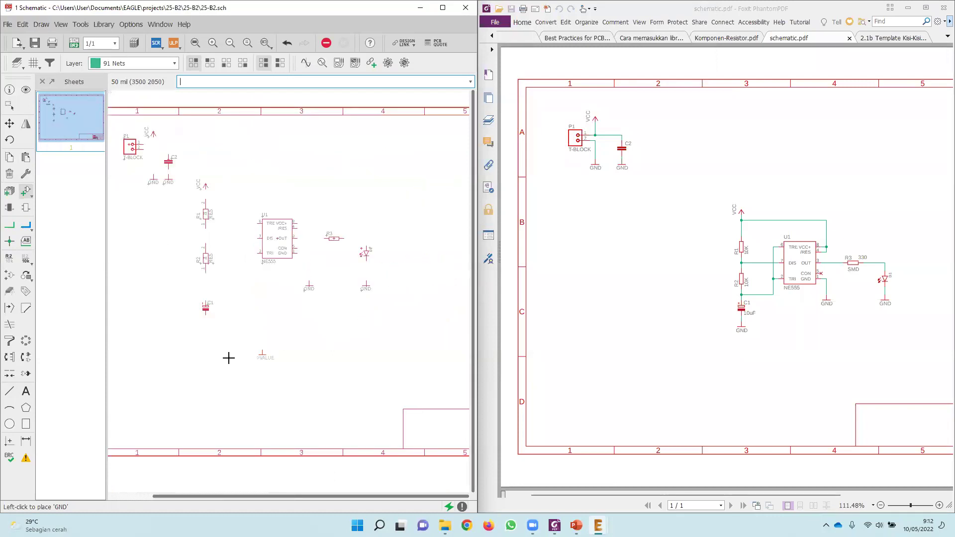
pyautogui.scroll(2, 208, 305)
pyautogui.press('Escape')
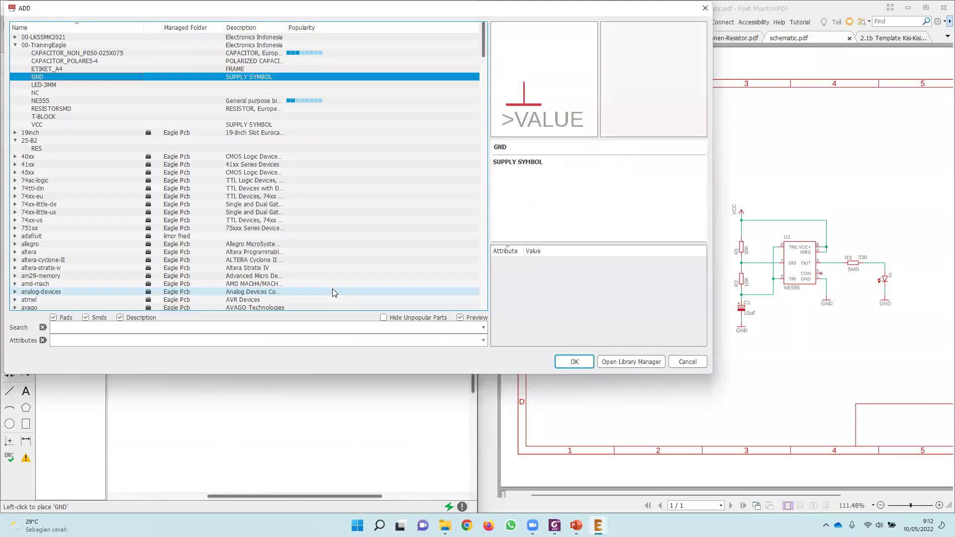
pyautogui.click(705, 8)
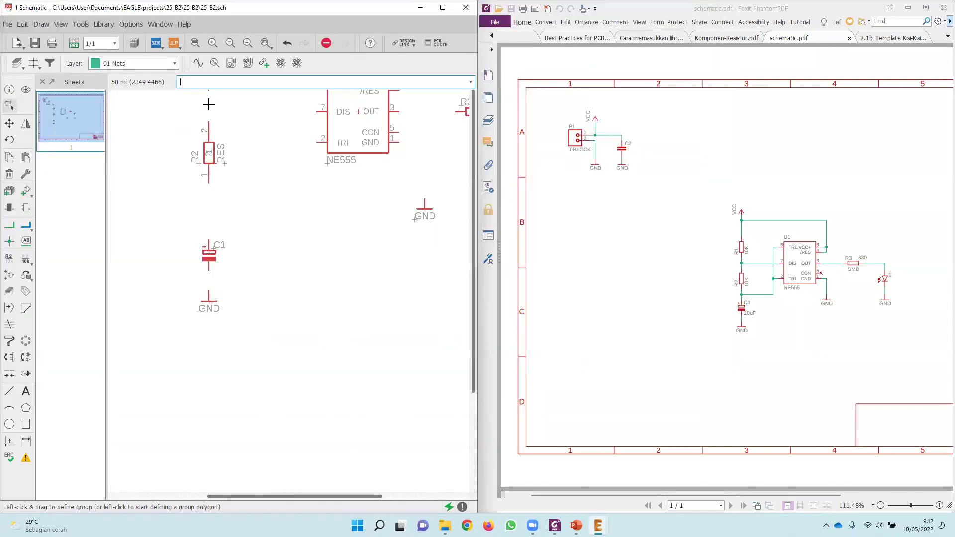
# Draw nets connecting P1 pin 1 to VCC and the top of C2, P1 pin 2 to GND, and the bottom of C2 to GND.
pyautogui.scroll(-5, 239, 237)
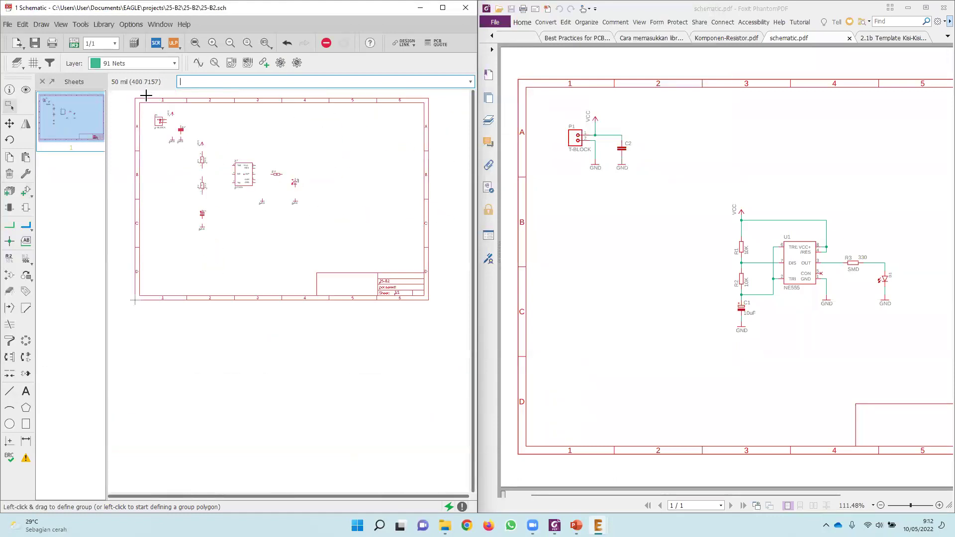
pyautogui.scroll(6, 175, 142)
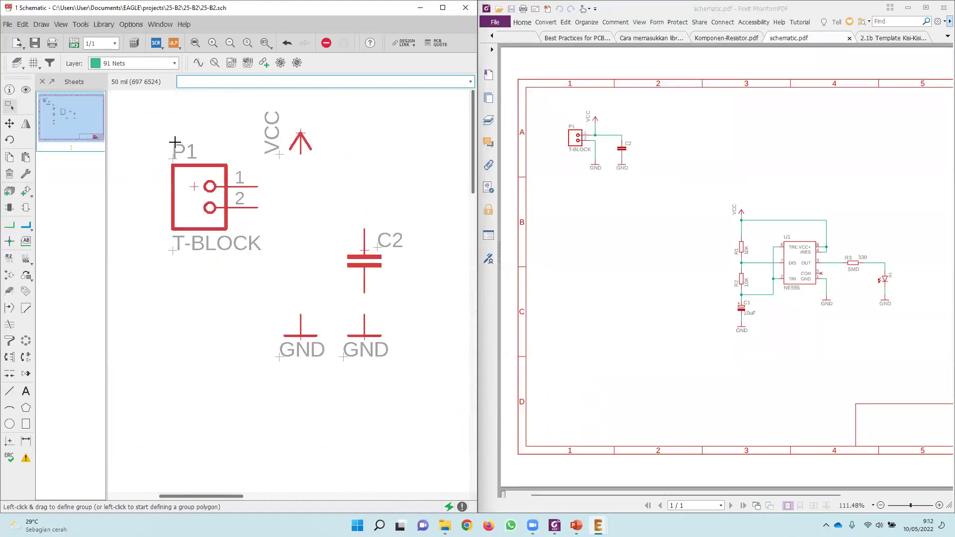
pyautogui.click(10, 230)
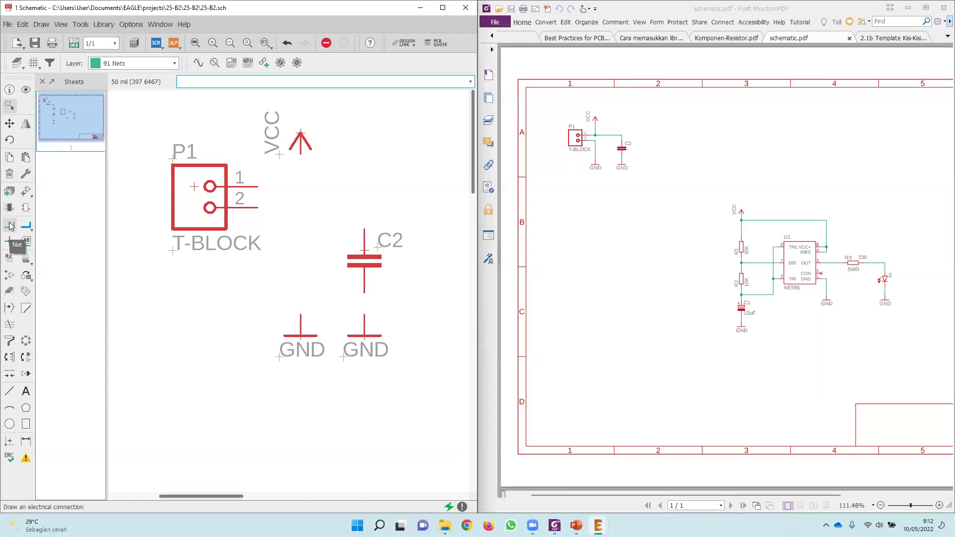
pyautogui.click(10, 228)
pyautogui.click(258, 187)
pyautogui.click(300, 155)
pyautogui.click(258, 208)
pyautogui.click(301, 315)
pyautogui.click(365, 228)
pyautogui.click(301, 186)
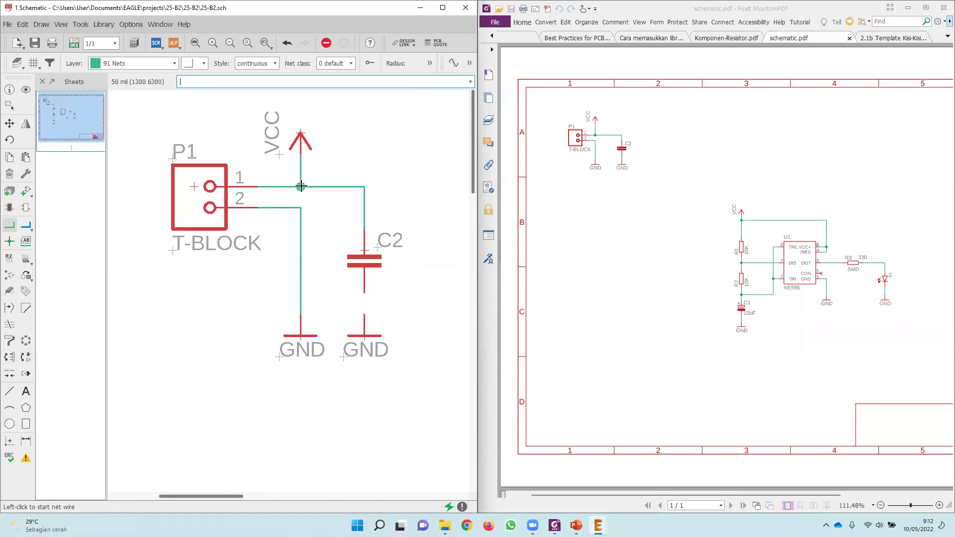
pyautogui.click(365, 293)
pyautogui.click(365, 315)
# Draw nets joining VCC, R1, R2, C1 and GND in series down the column beside the NE555.
pyautogui.scroll(-4, 218, 227)
pyautogui.scroll(3, 312, 327)
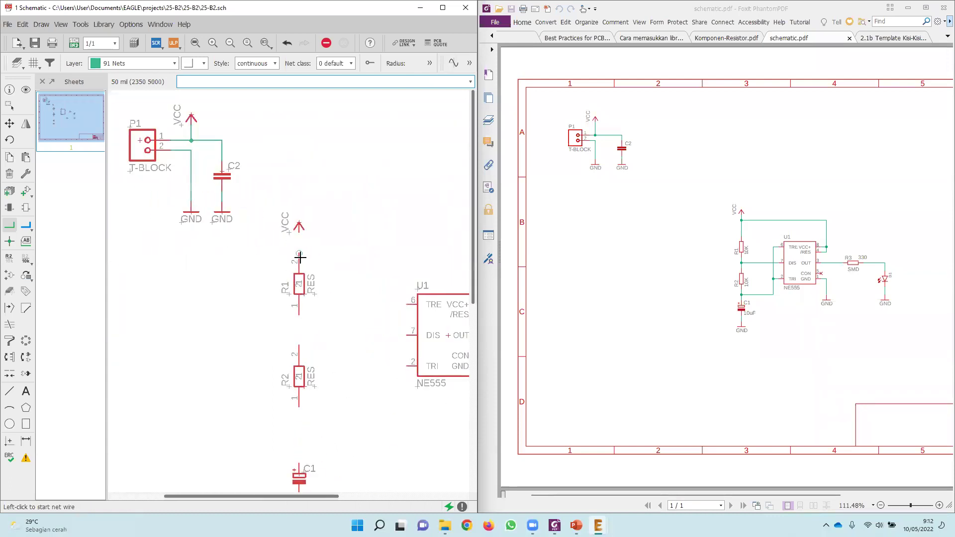
pyautogui.click(299, 232)
pyautogui.click(299, 255)
pyautogui.click(297, 315)
pyautogui.click(299, 344)
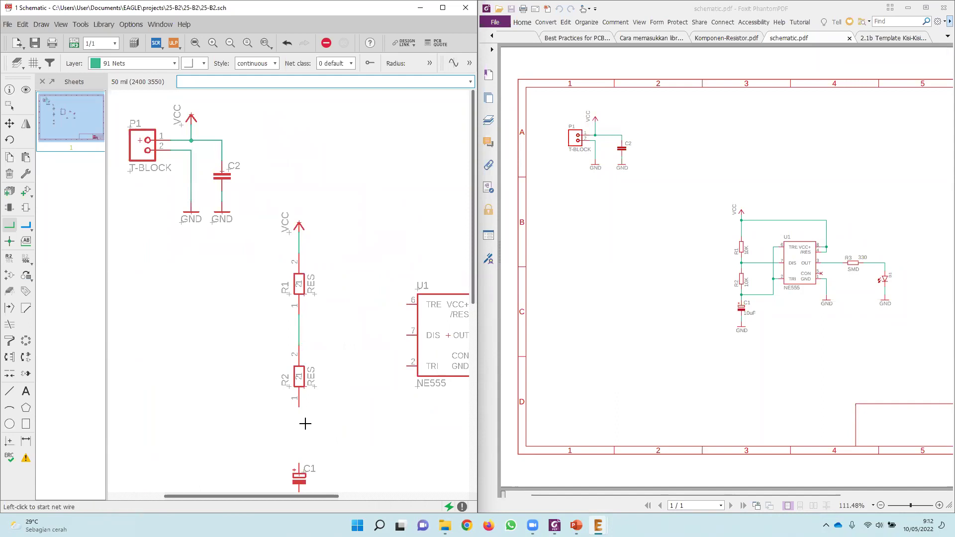
pyautogui.click(297, 407)
pyautogui.click(299, 465)
pyautogui.scroll(-3, 281, 383)
pyautogui.scroll(3, 283, 410)
pyautogui.click(283, 408)
pyautogui.click(284, 429)
# Draw a net joining NE555 pins 6 and 2 to the wire between R2 and C1, with N$3 as the merged net's name.
pyautogui.scroll(-3, 309, 277)
pyautogui.scroll(3, 359, 243)
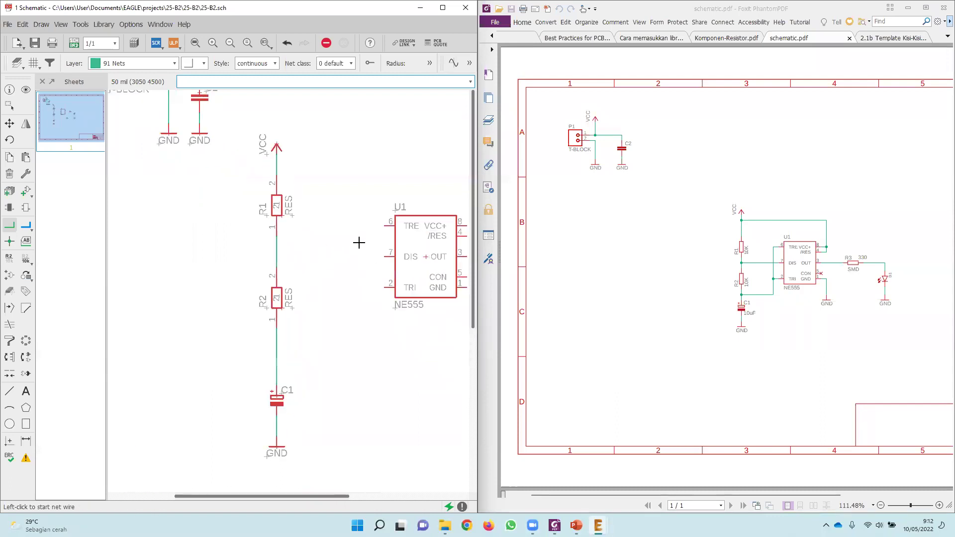
pyautogui.click(383, 226)
pyautogui.click(369, 226)
pyautogui.click(381, 287)
pyautogui.click(368, 287)
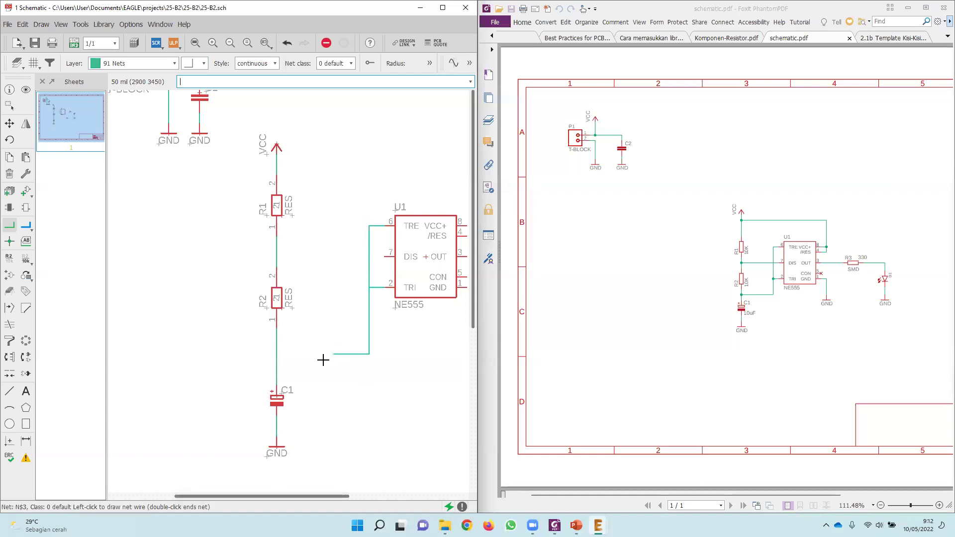
pyautogui.click(277, 355)
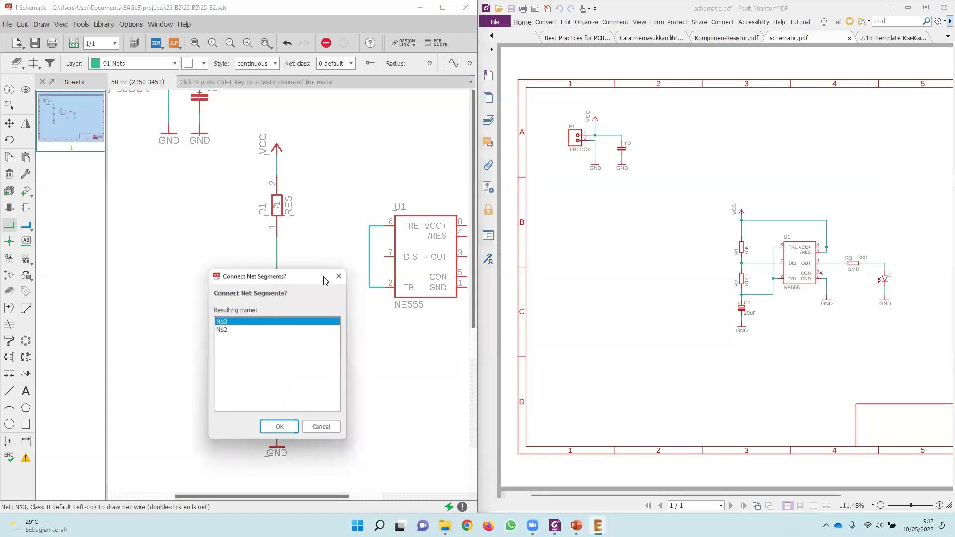
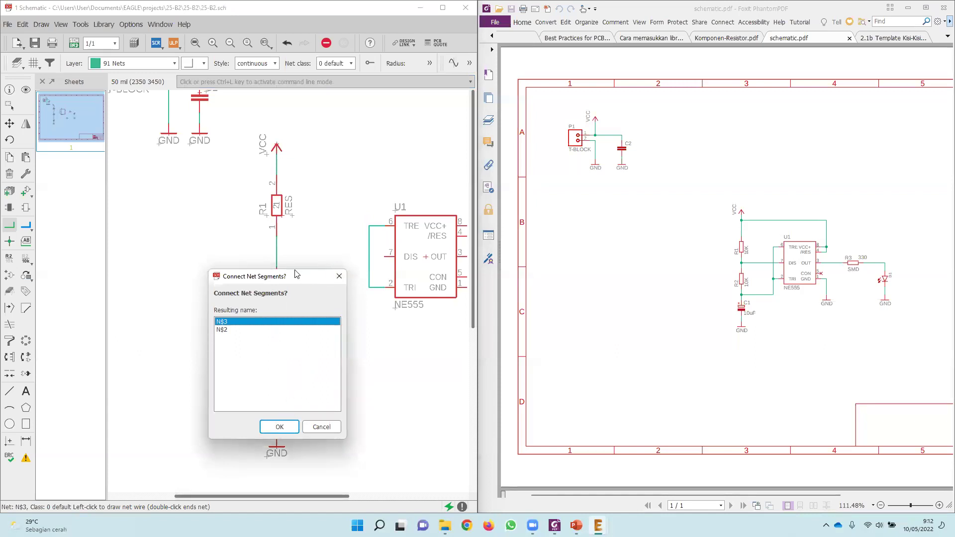
pyautogui.moveTo(295, 274); pyautogui.dragTo(213, 182)
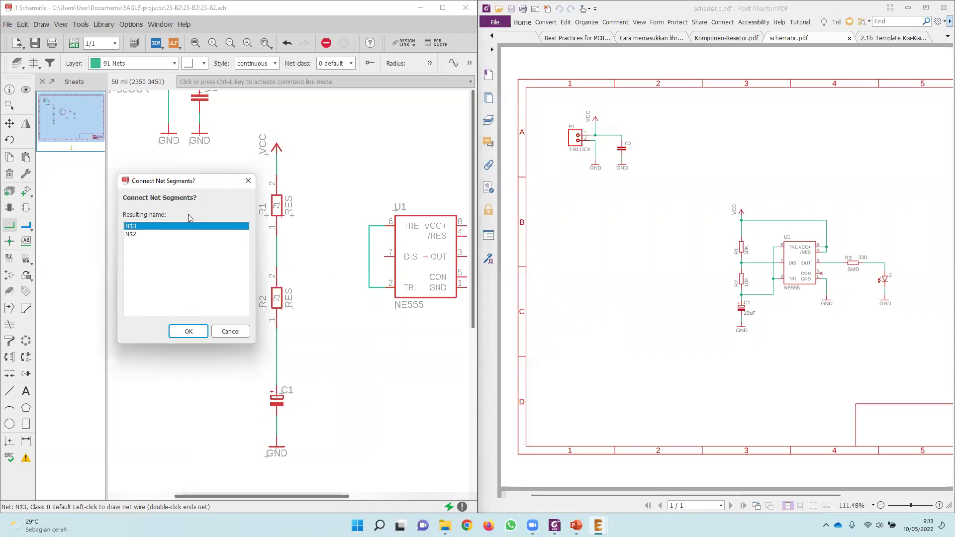
pyautogui.click(188, 331)
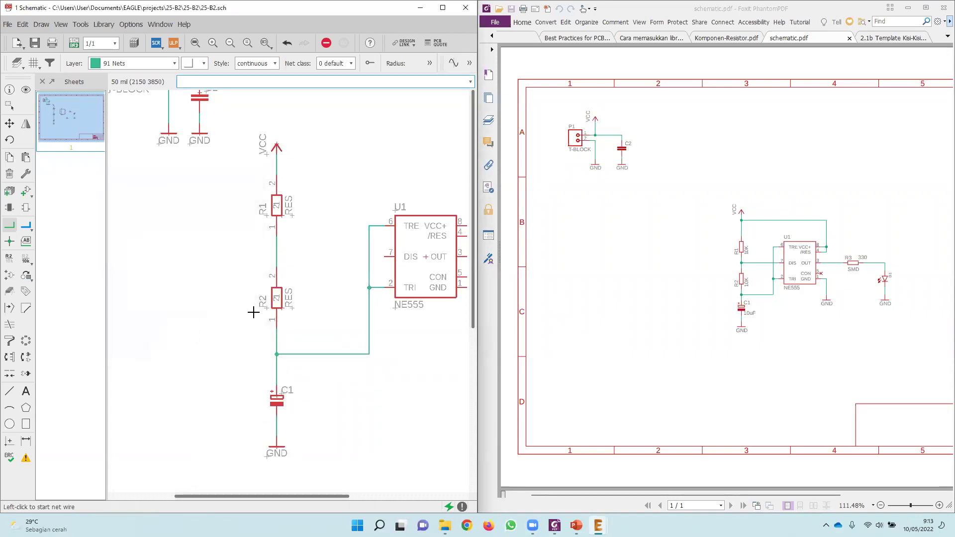
# Draw a net from the wire between R1 and R2 to the NE555's DIS pin 7.
pyautogui.click(276, 248)
pyautogui.scroll(-1, 305, 254)
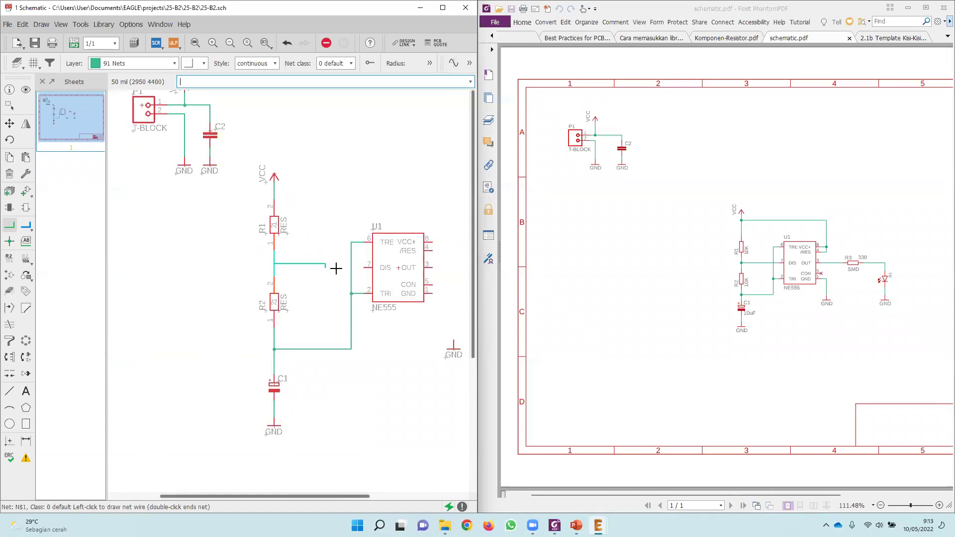
pyautogui.click(333, 267)
pyautogui.click(363, 268)
# Draw a net from the VCC line above R1 over the NE555 to its pins 4 and 8.
pyautogui.click(274, 195)
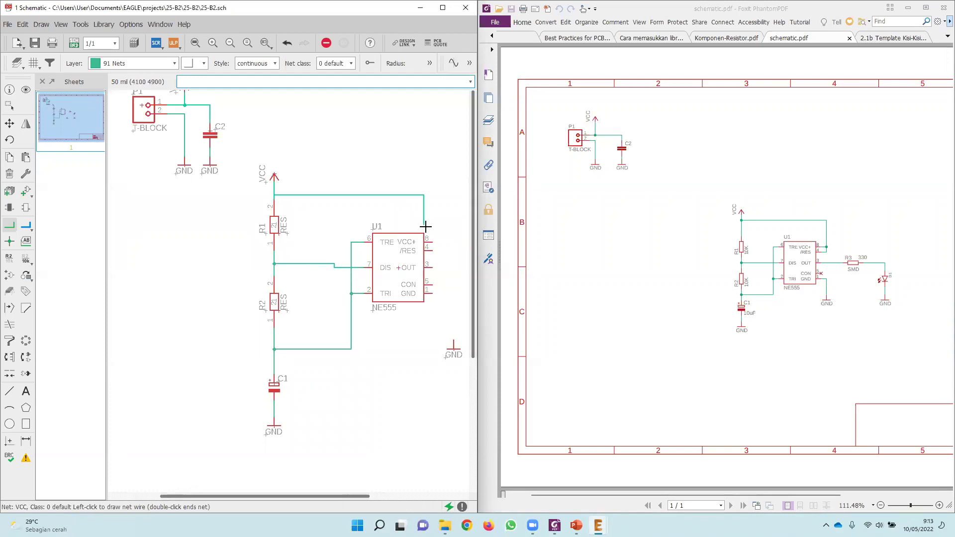
pyautogui.click(430, 252)
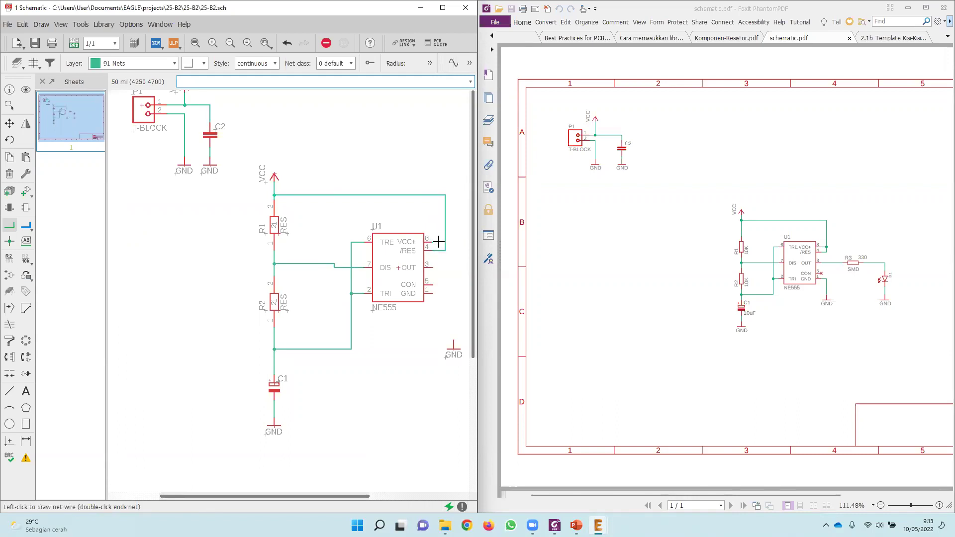
pyautogui.click(446, 242)
# Draw nets connecting NE555 pin 3 to R3 and pin 1 to the GND symbol below it.
pyautogui.scroll(-2, 362, 292)
pyautogui.scroll(2, 298, 282)
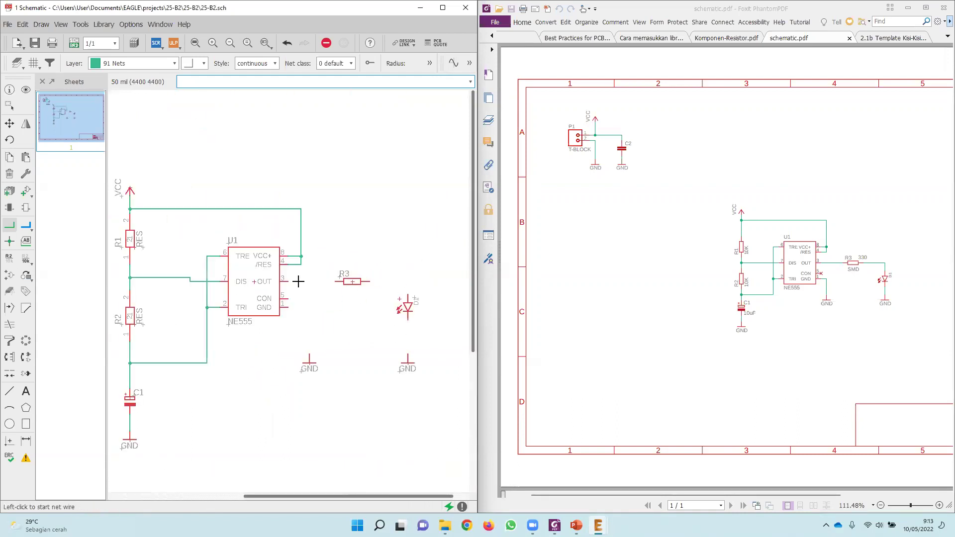
pyautogui.click(288, 282)
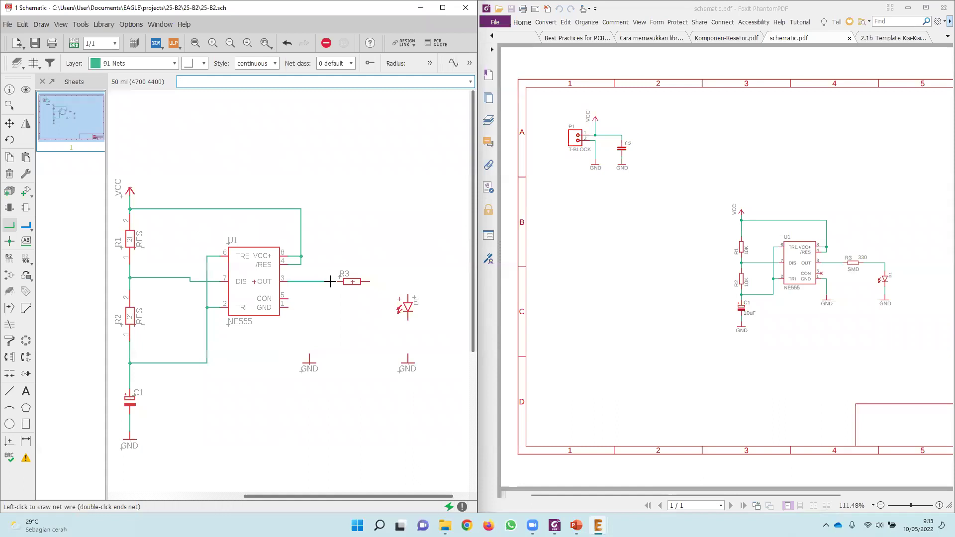
pyautogui.click(335, 281)
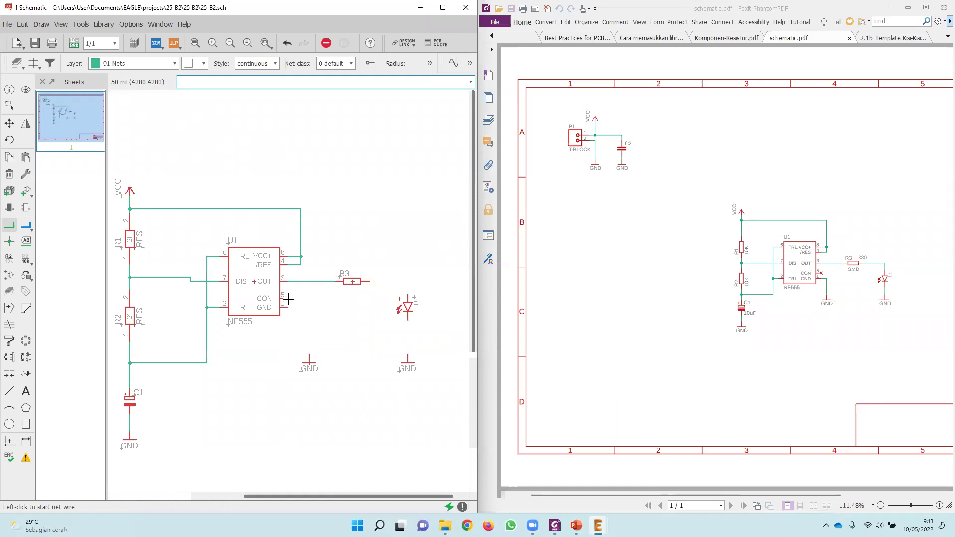
pyautogui.click(287, 306)
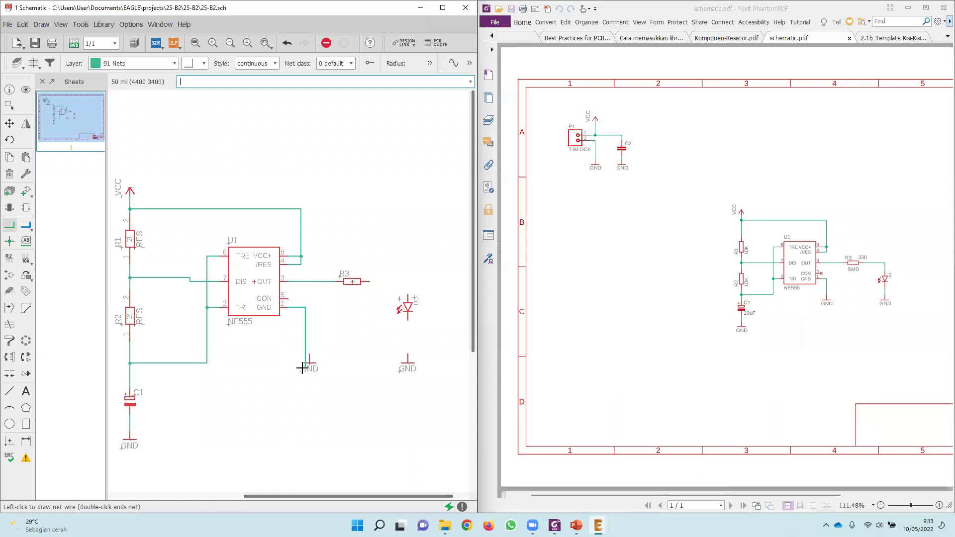
pyautogui.click(310, 355)
# Draw nets connecting the free end of R3 to the anode of D1 and D1's cathode to GND.
pyautogui.scroll(2, 369, 311)
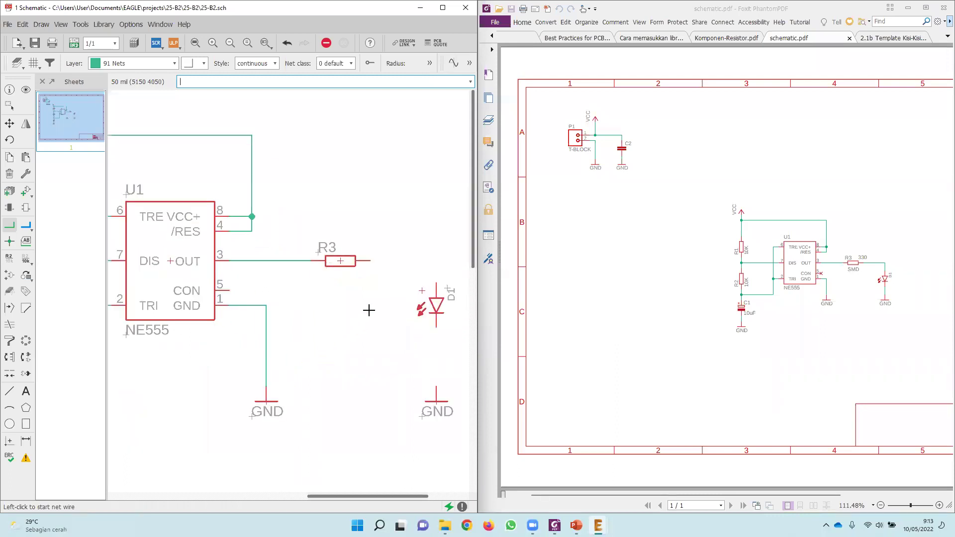
pyautogui.click(367, 261)
pyautogui.click(438, 281)
pyautogui.click(436, 328)
pyautogui.click(436, 387)
# Place an NC symbol from the 00-TrainingEagle library on the NE555's CON pin 5 and end part placement.
pyautogui.scroll(-2, 268, 271)
pyautogui.click(9, 190)
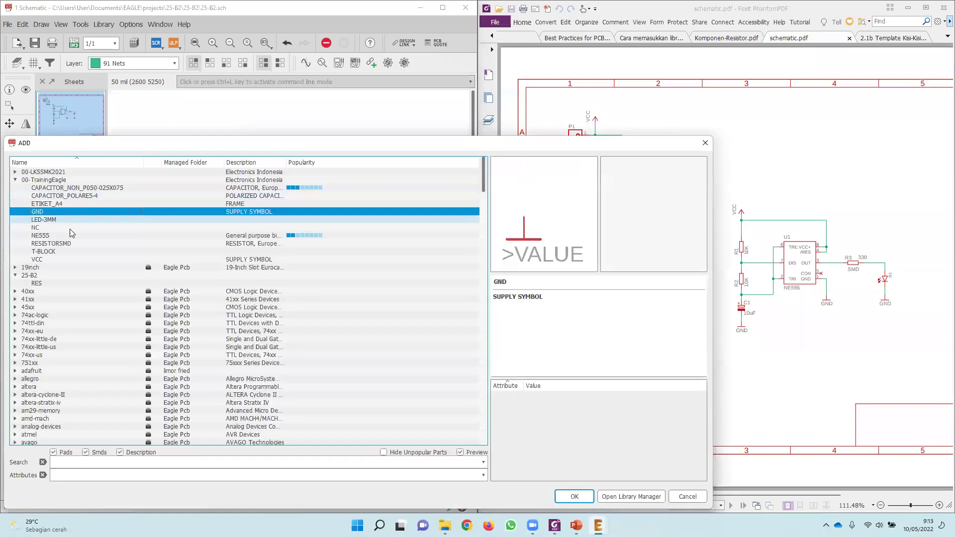
pyautogui.click(44, 227)
pyautogui.click(575, 496)
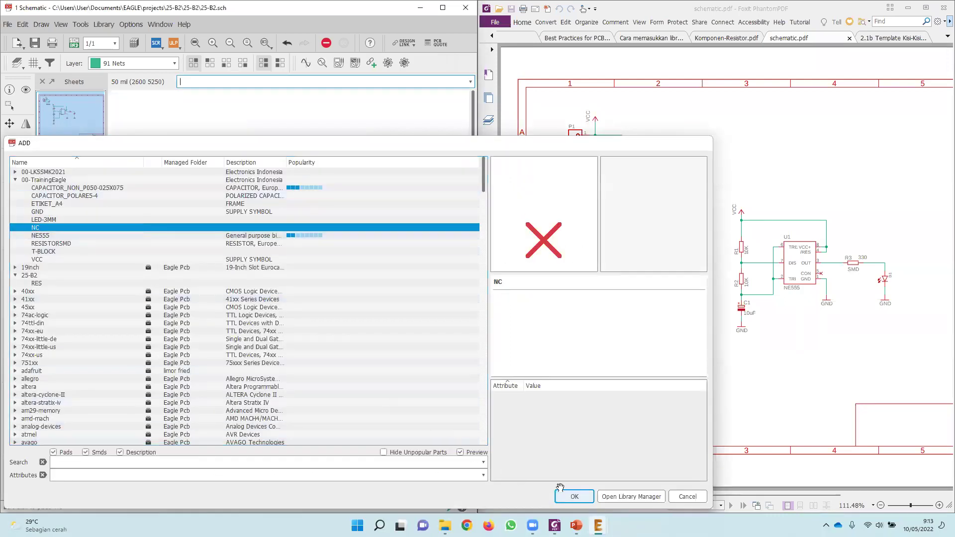
pyautogui.click(247, 283)
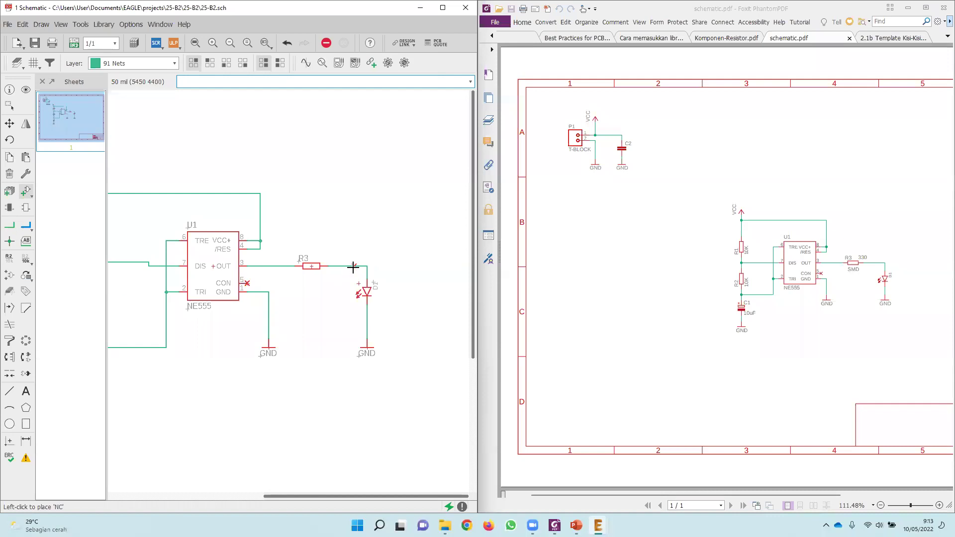
pyautogui.scroll(-4, 348, 272)
pyautogui.press('Escape')
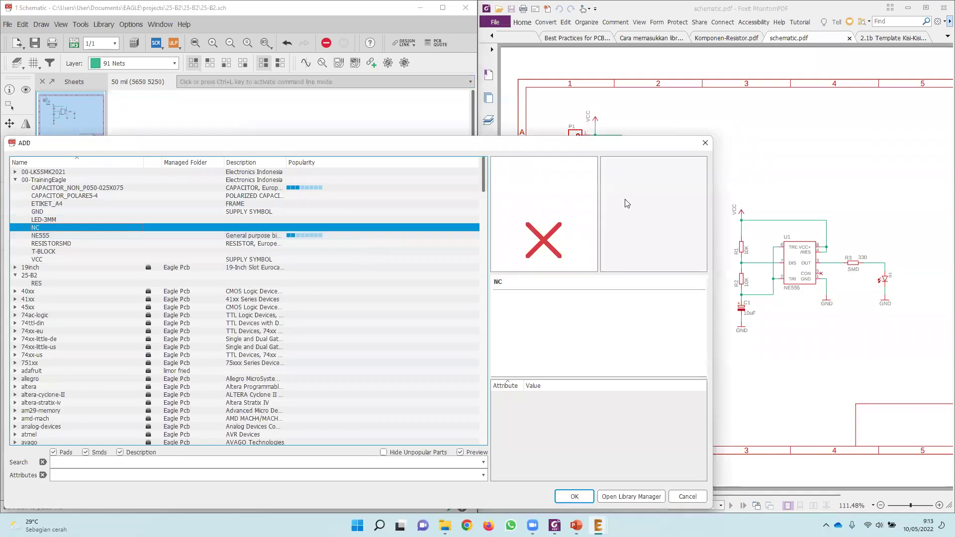
pyautogui.click(706, 145)
# Set the value of resistor R1 to 10K, overriding its non-user-definable value.
pyautogui.scroll(3, 259, 249)
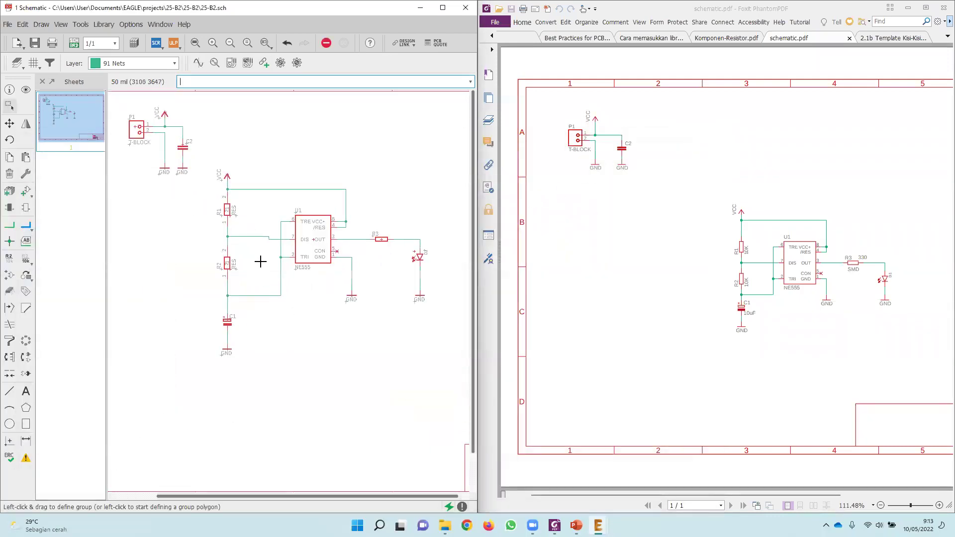
pyautogui.click(24, 262)
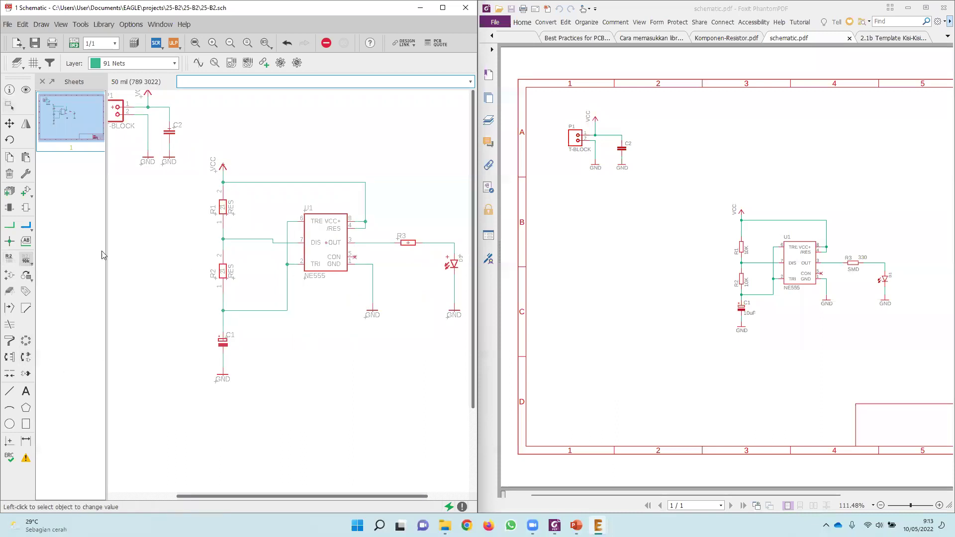
pyautogui.scroll(5, 223, 210)
pyautogui.click(226, 217)
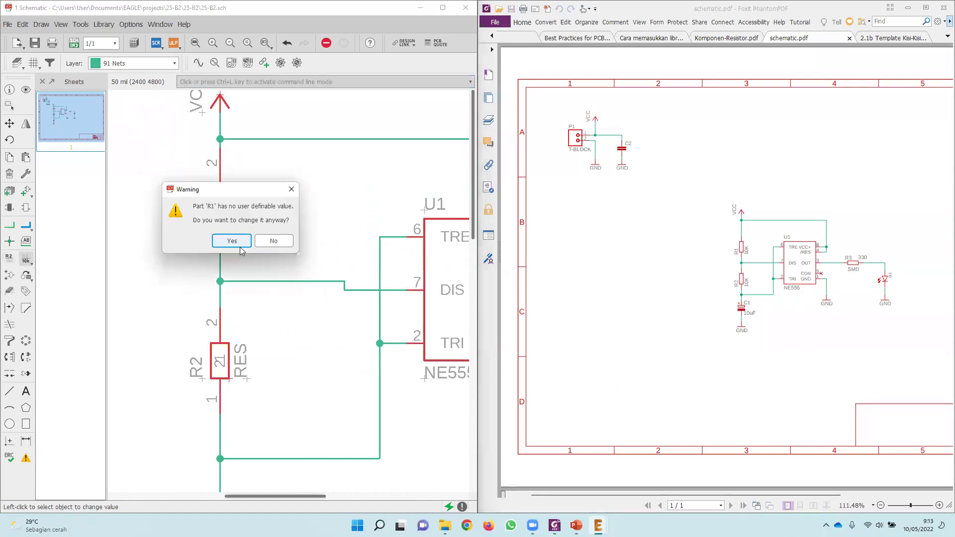
pyautogui.click(232, 242)
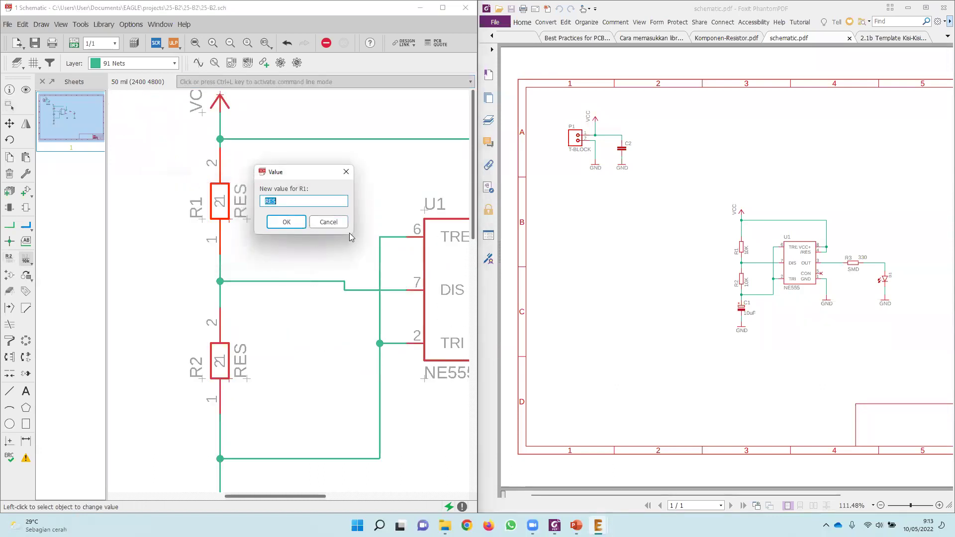
pyautogui.write('10K')
pyautogui.press('Return')
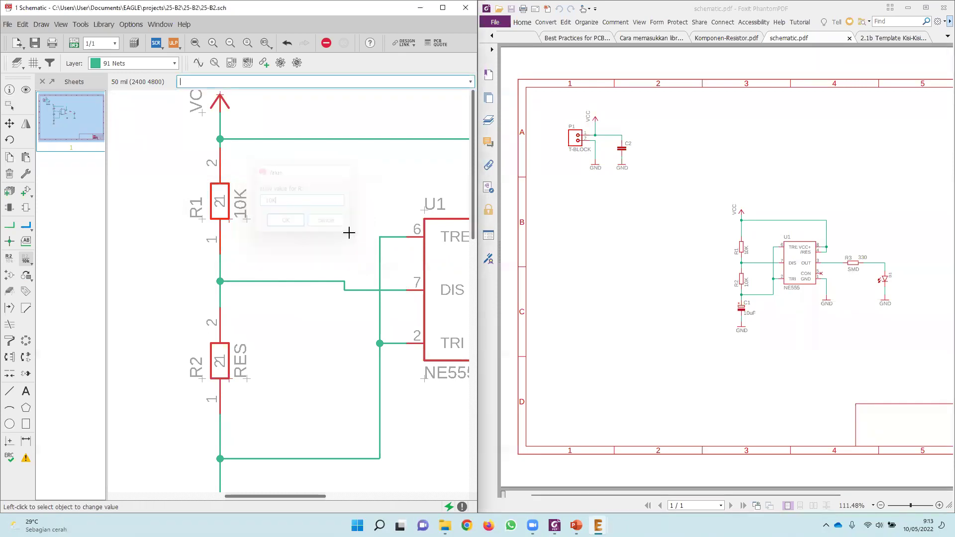
# Change the value of resistor R2 to 10K, overriding its non-user-definable value.
pyautogui.click(227, 380)
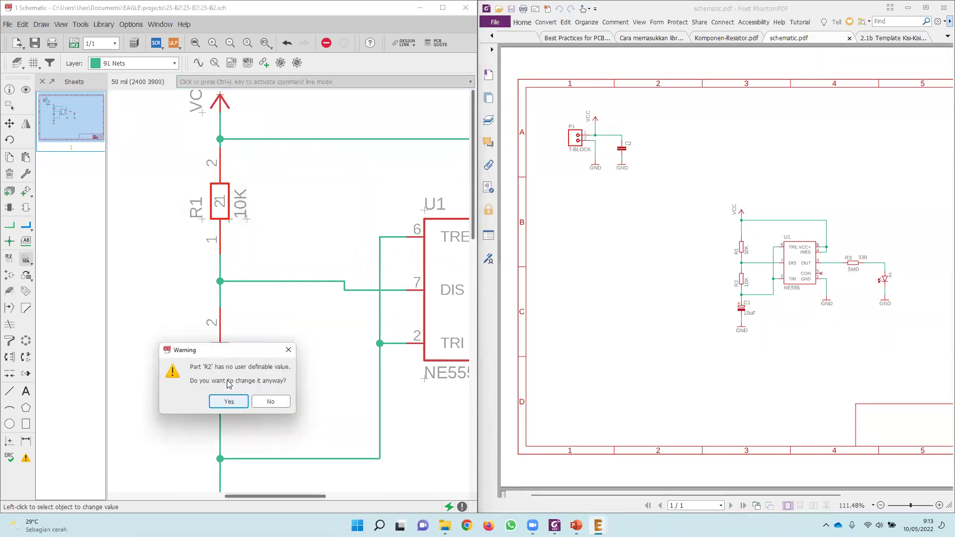
pyautogui.click(228, 402)
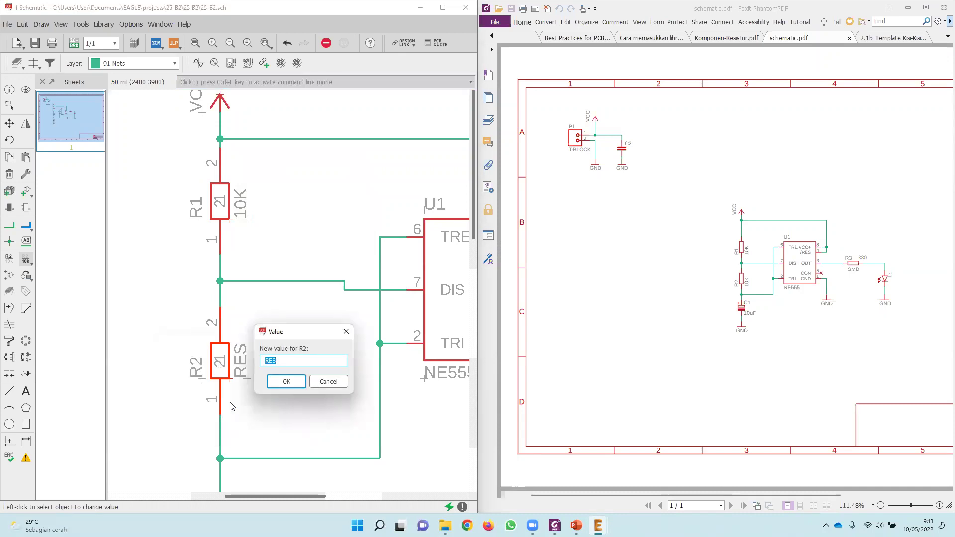
pyautogui.write('10K')
pyautogui.press('Return')
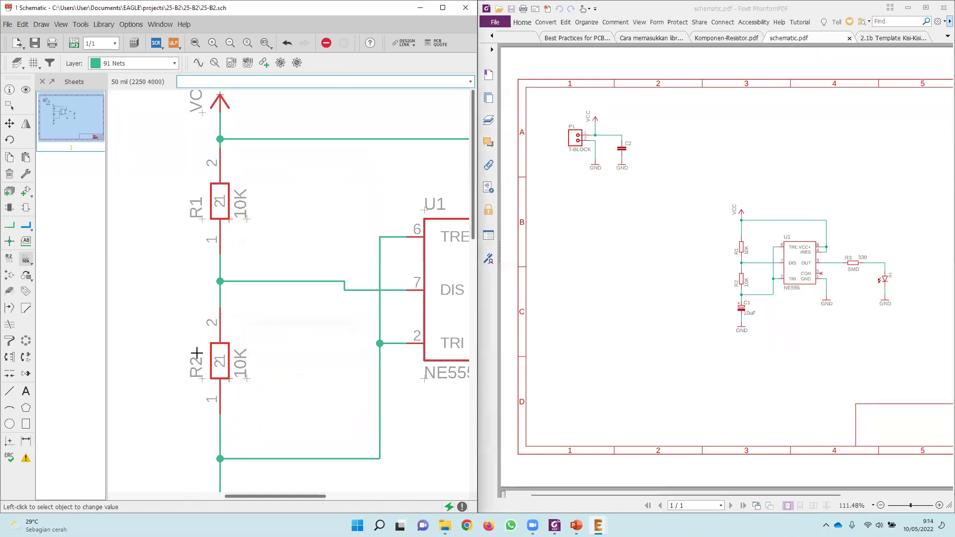
# Set the value of resistor R3, between the NE555 output and the LED, to 330.
pyautogui.scroll(-4, 199, 354)
pyautogui.scroll(3, 388, 339)
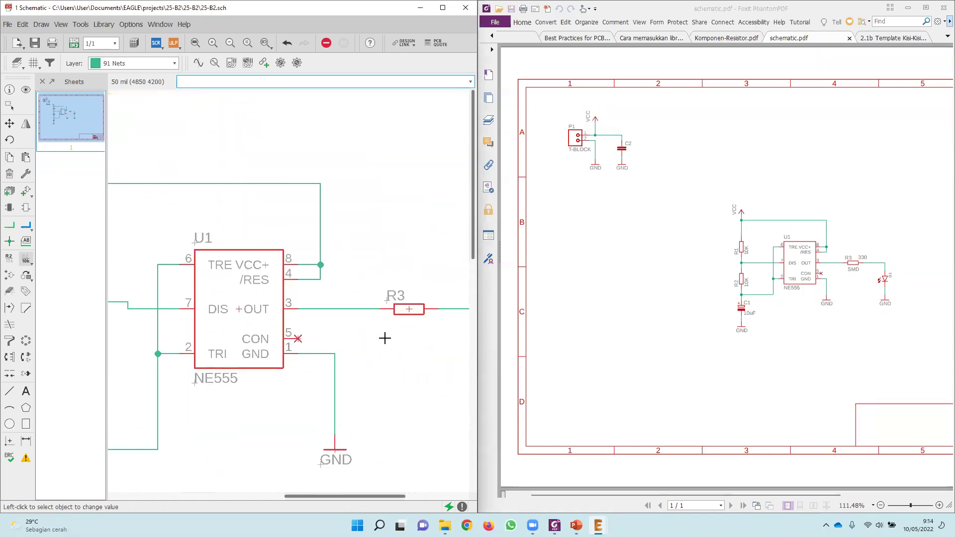
pyautogui.click(411, 309)
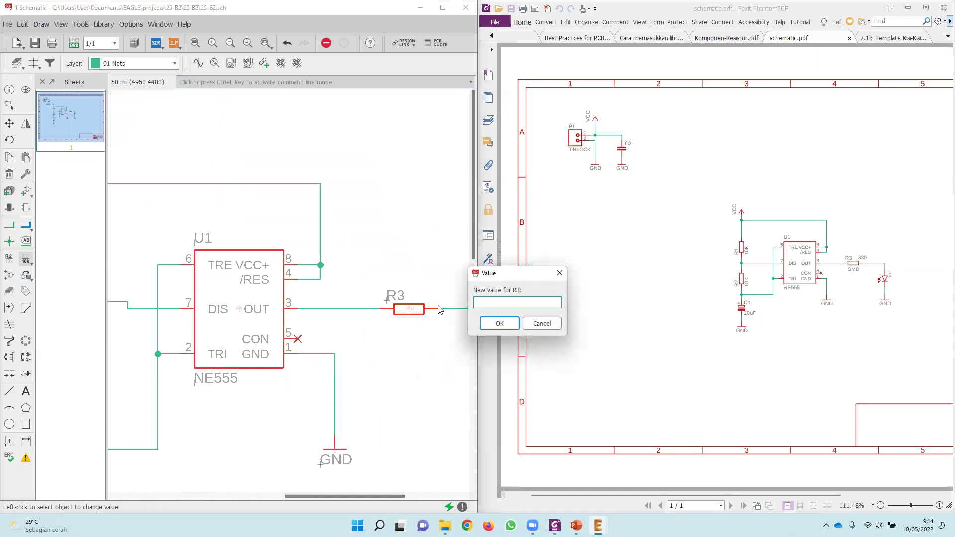
pyautogui.write('330')
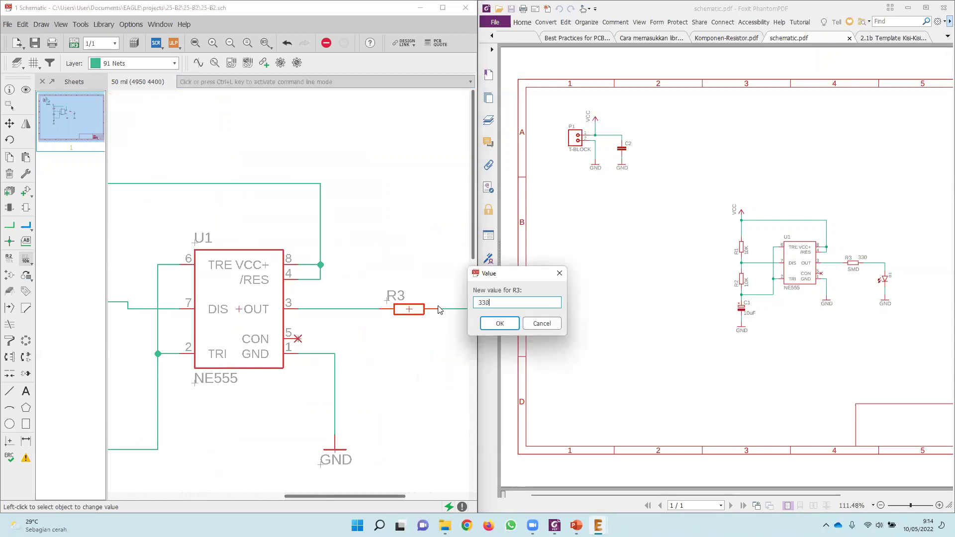
pyautogui.press('Return')
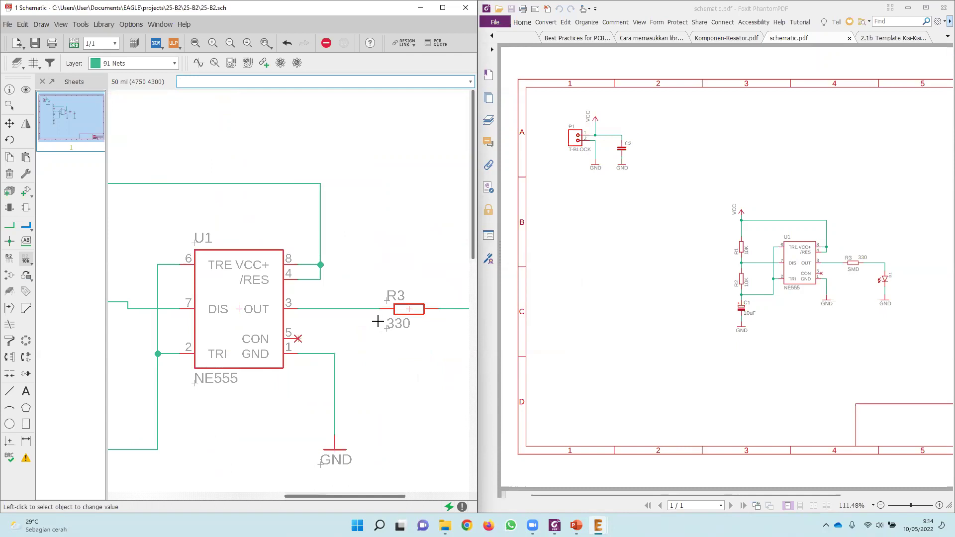
# Set the value of polarized capacitor C1 to 10uF.
pyautogui.scroll(-2, 377, 321)
pyautogui.scroll(2, 378, 324)
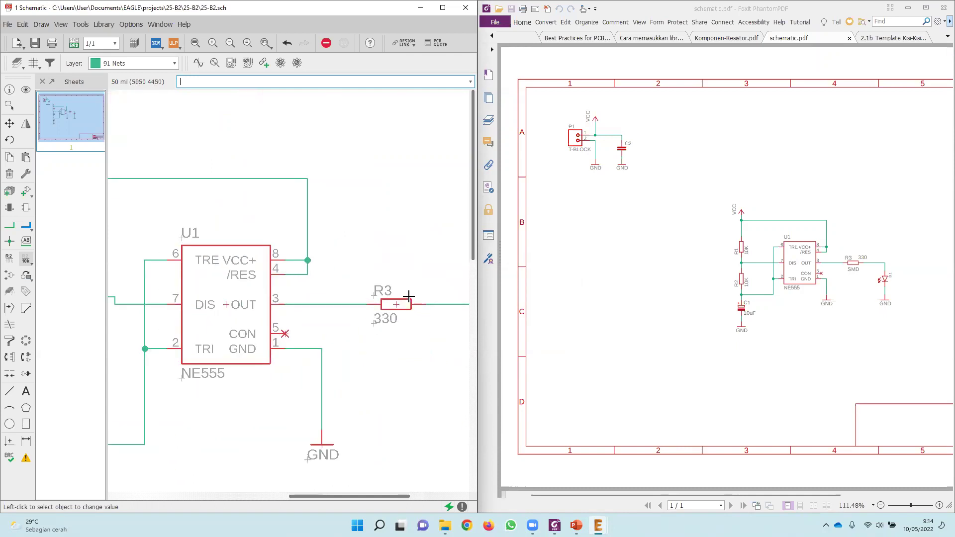
pyautogui.scroll(-4, 279, 236)
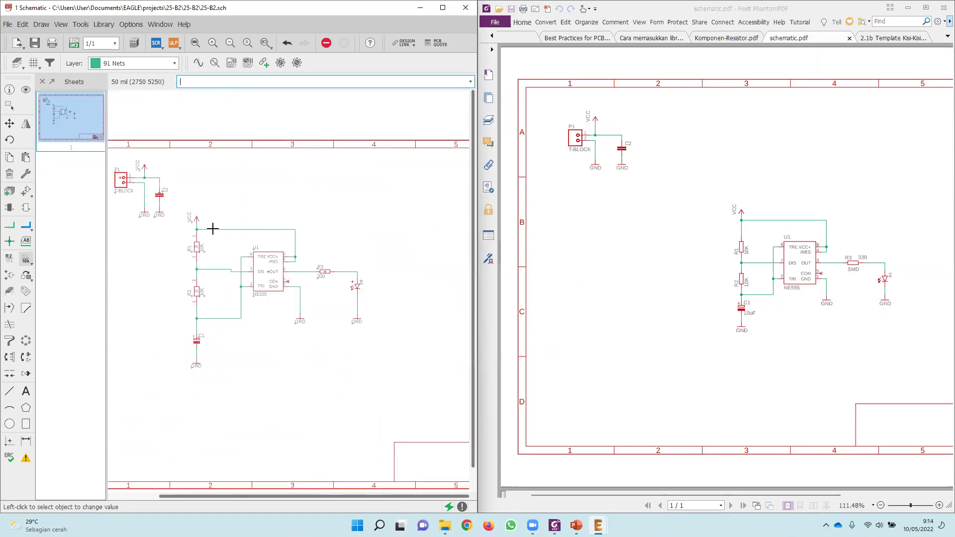
pyautogui.scroll(2, 182, 336)
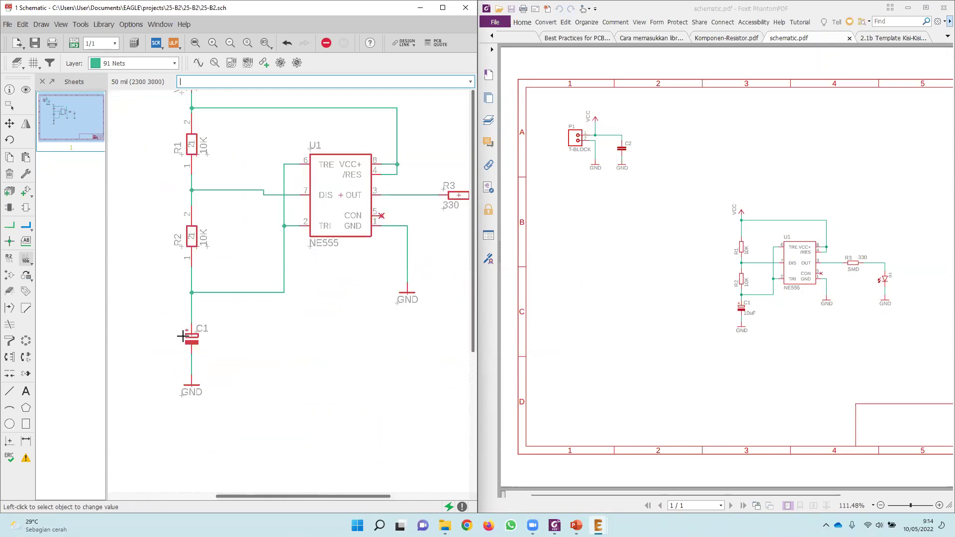
pyautogui.click(192, 334)
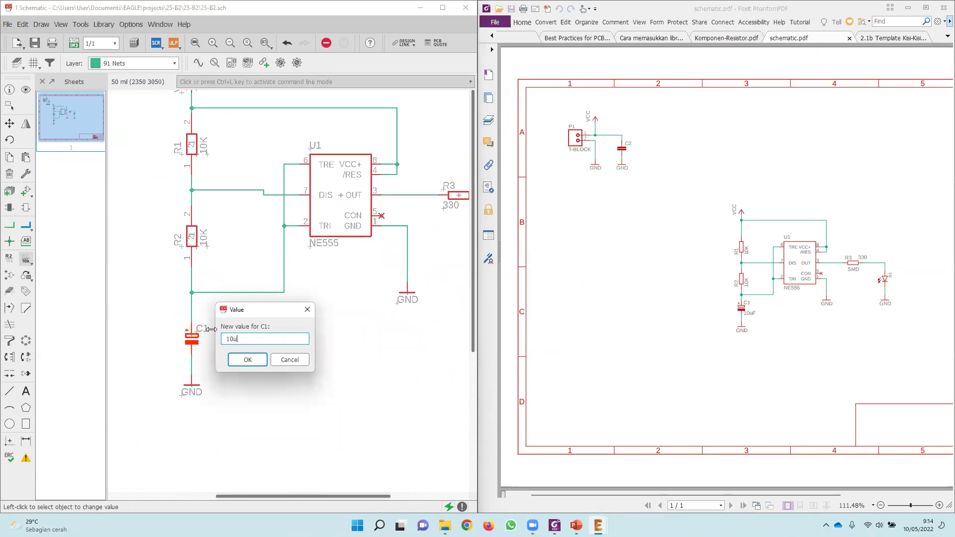
pyautogui.press('Return')
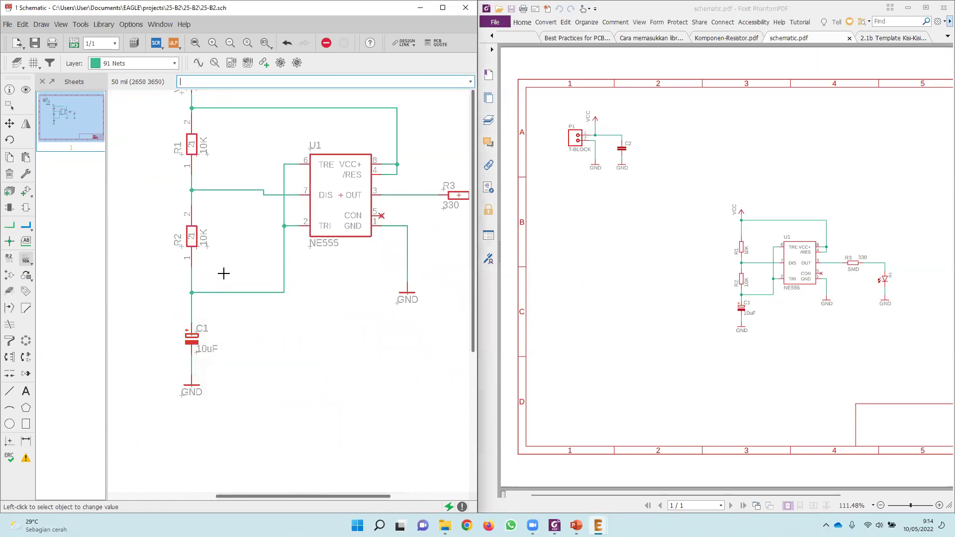
# Move R3's 330 value label above the wire at the resistor's right end, beside the R3 name.
pyautogui.scroll(-2, 223, 271)
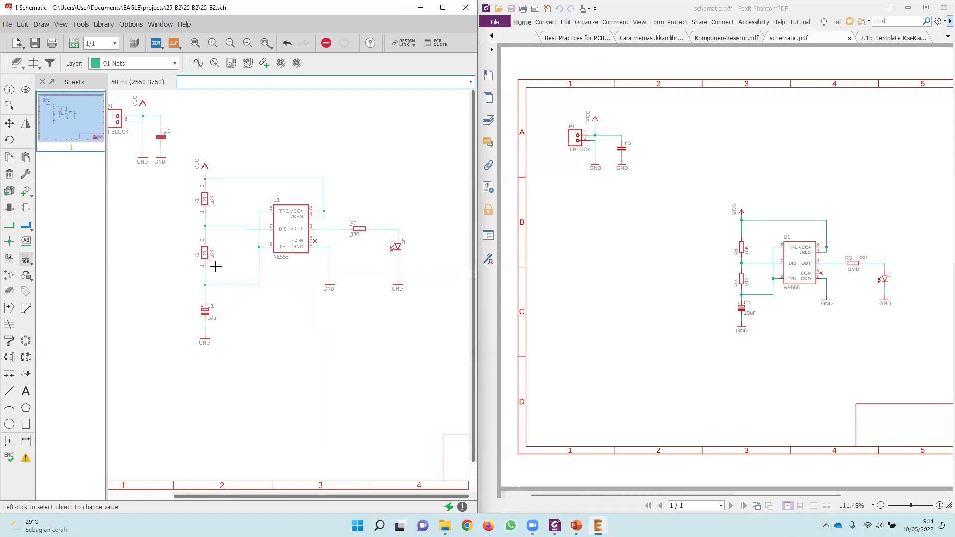
pyautogui.scroll(2, 398, 240)
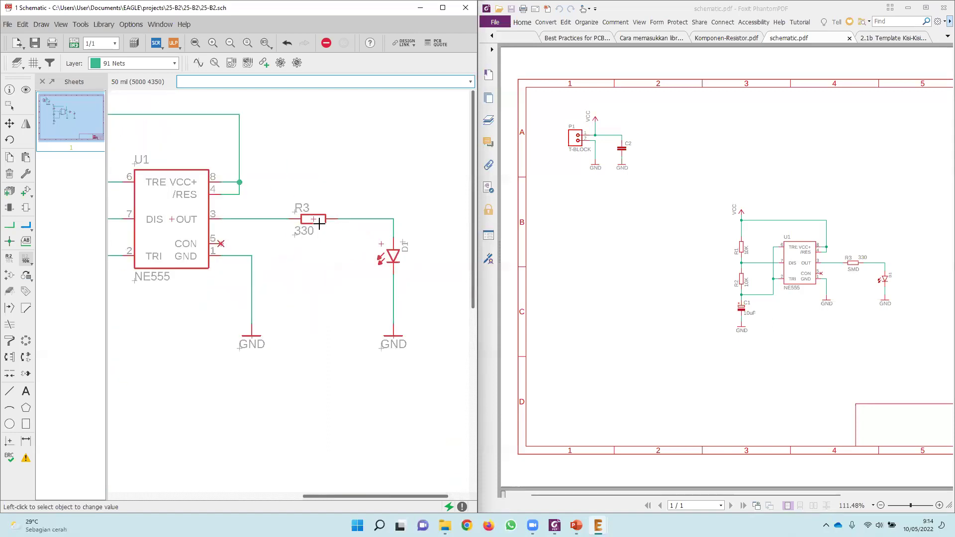
pyautogui.click(9, 125)
pyautogui.click(292, 238)
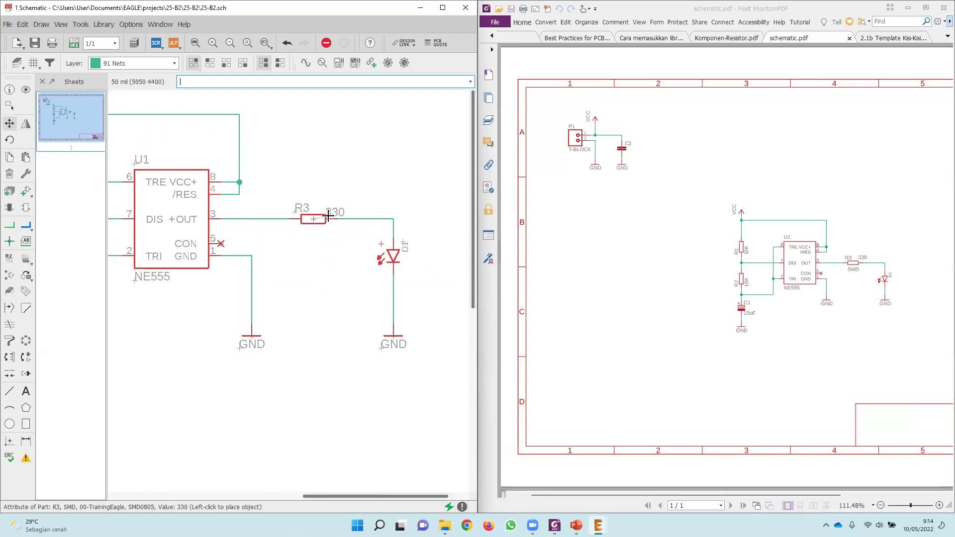
pyautogui.click(325, 211)
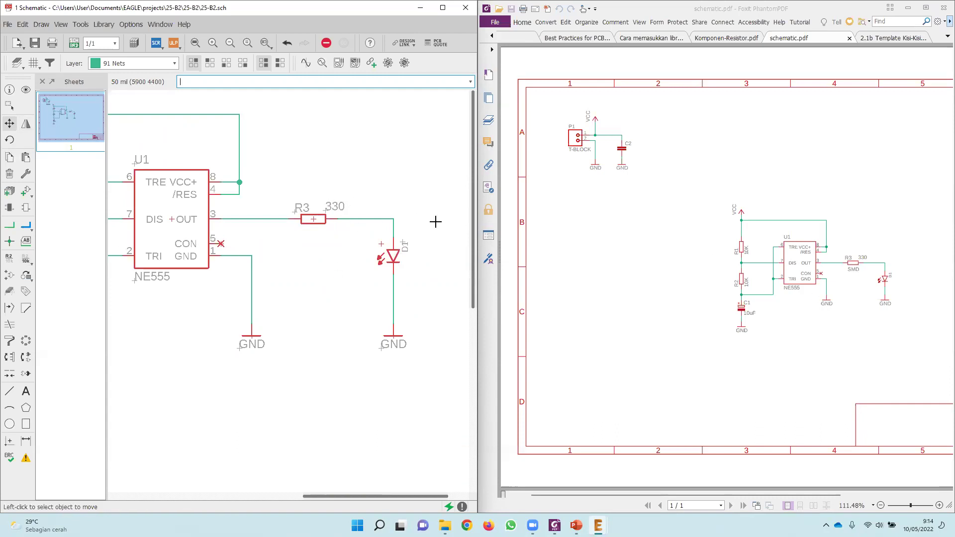
# Place the text SMD directly below resistor R3 on layer 95 Names, and leave the Text command.
pyautogui.click(169, 63)
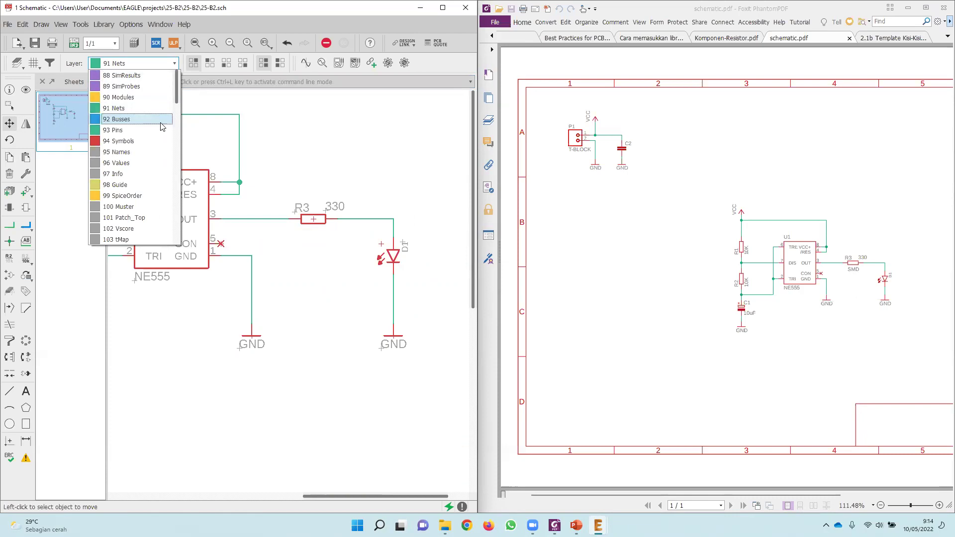
pyautogui.click(141, 158)
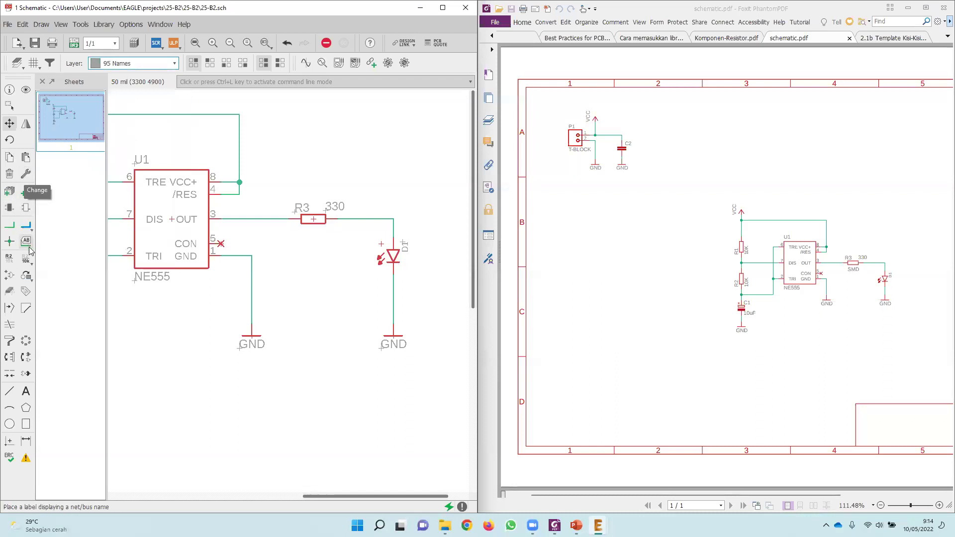
pyautogui.click(26, 393)
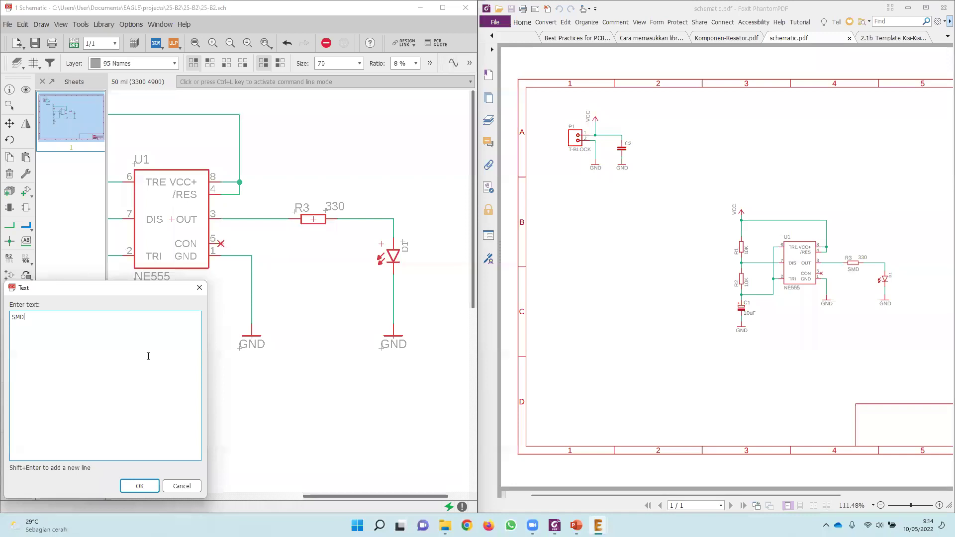
pyautogui.press('Return')
pyautogui.scroll(2, 296, 240)
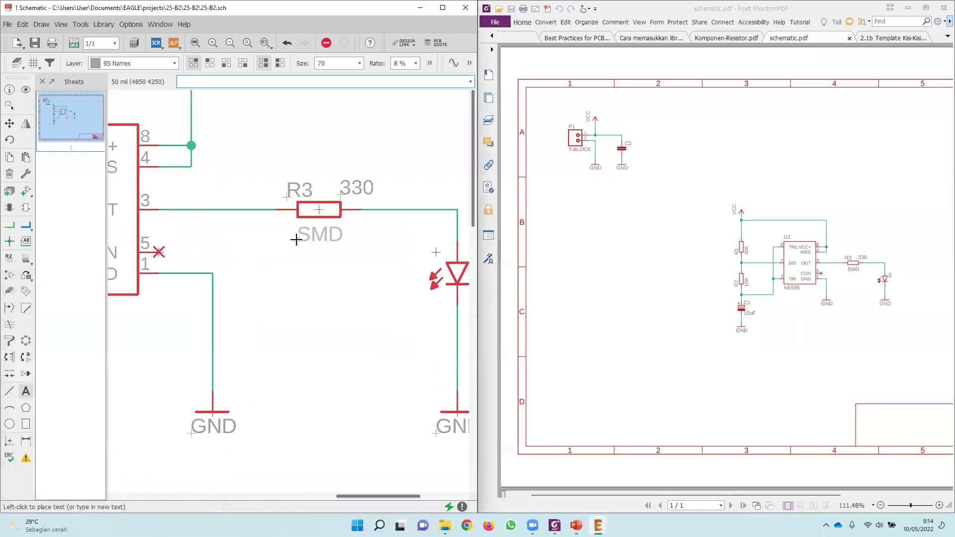
pyautogui.click(296, 240)
pyautogui.scroll(-4, 356, 324)
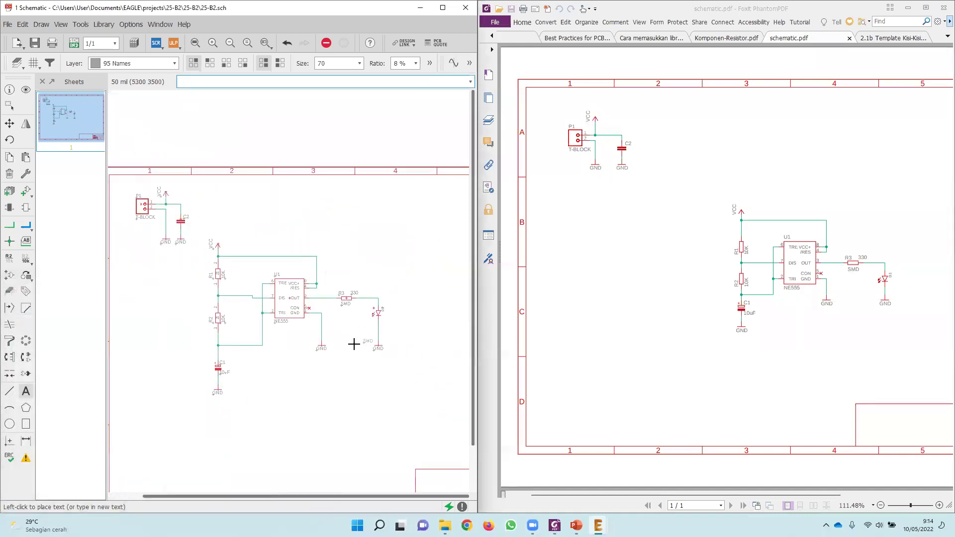
pyautogui.rightClick(187, 326)
pyautogui.press('Escape')
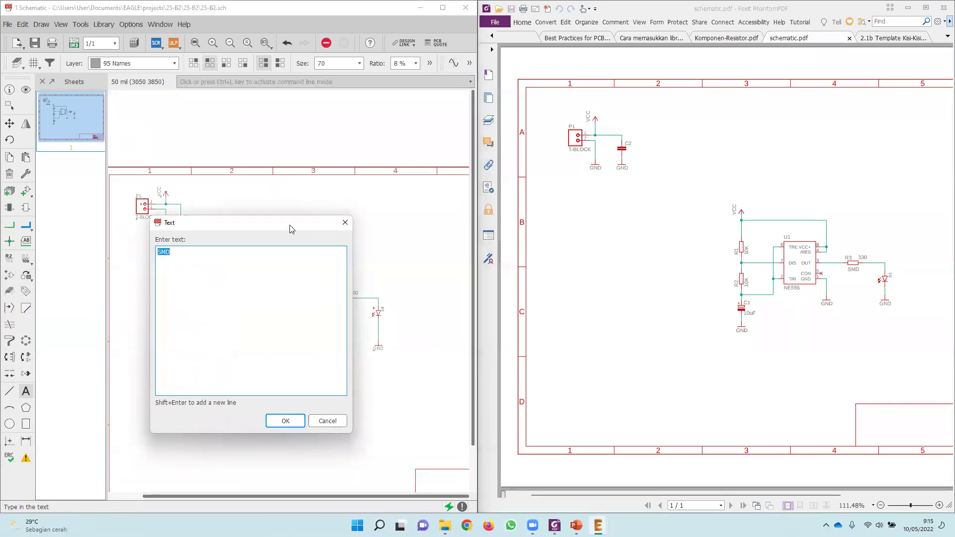
pyautogui.click(340, 223)
pyautogui.scroll(-3, 341, 241)
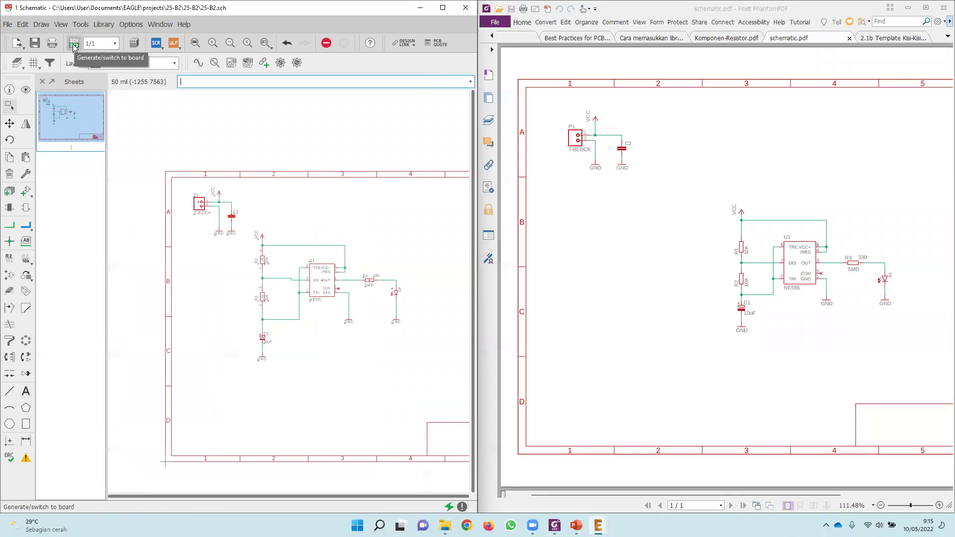
# Switch from the schematic to the board layout and move all components as a group to the left, clear of the board outline.
pyautogui.click(73, 46)
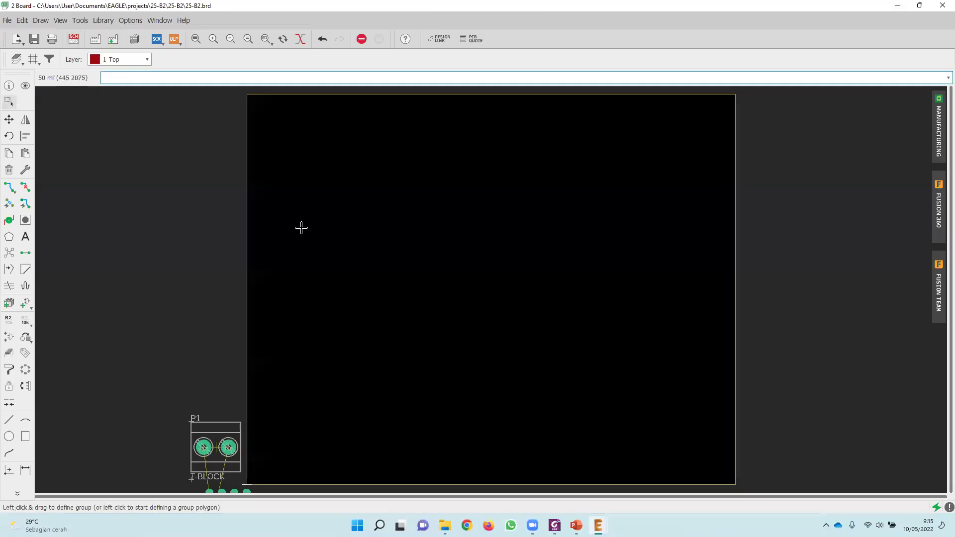
pyautogui.scroll(-3, 313, 230)
pyautogui.scroll(4, 271, 443)
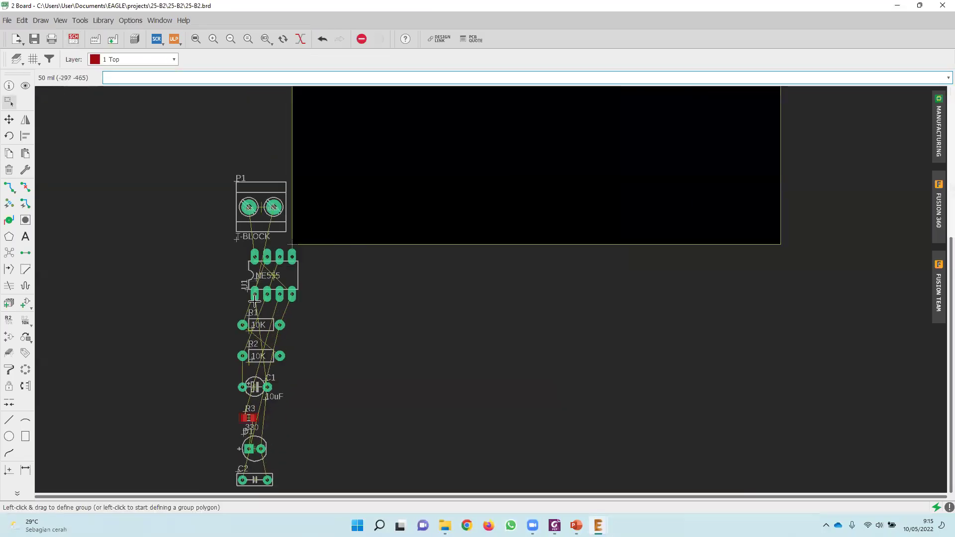
pyautogui.scroll(-2, 256, 303)
pyautogui.moveTo(205, 202); pyautogui.dragTo(273, 446)
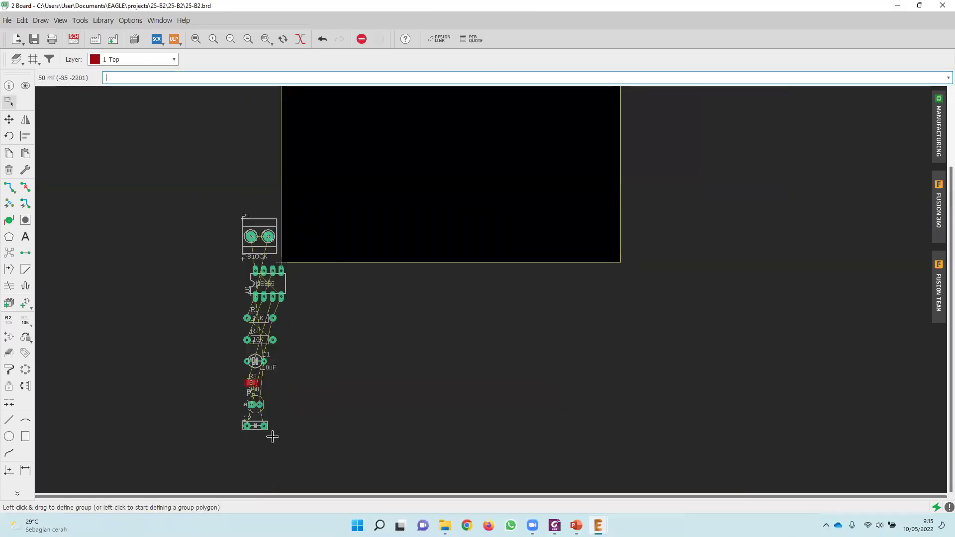
pyautogui.click(258, 283)
pyautogui.moveTo(257, 283); pyautogui.dragTo(180, 206)
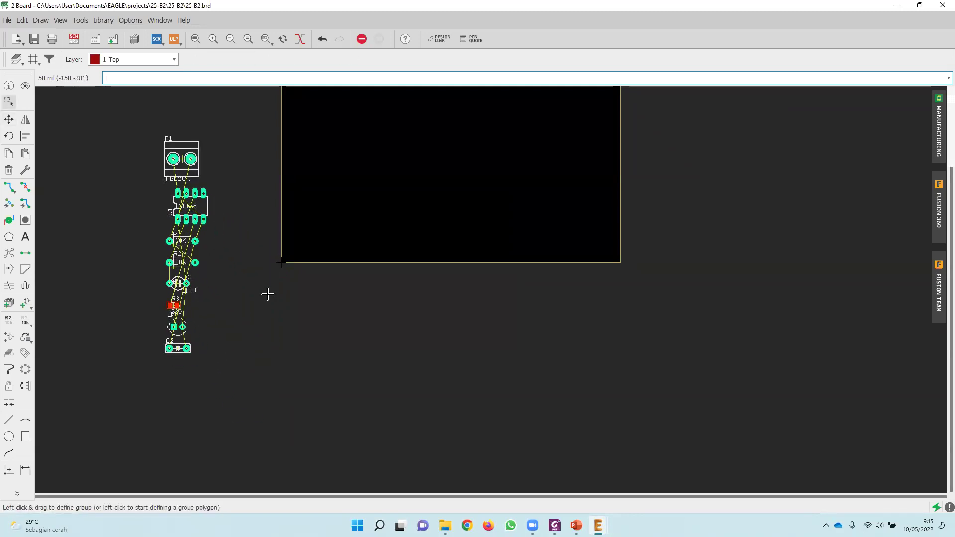
# Select the entire default rectangular board outline and delete it.
pyautogui.scroll(-1, 299, 335)
pyautogui.scroll(-2, 336, 273)
pyautogui.scroll(2, 343, 210)
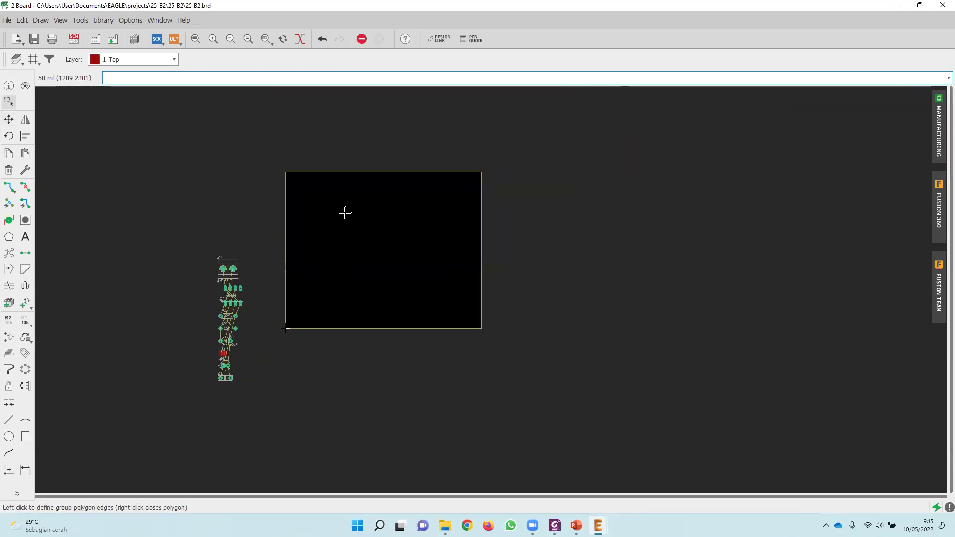
pyautogui.press('Escape')
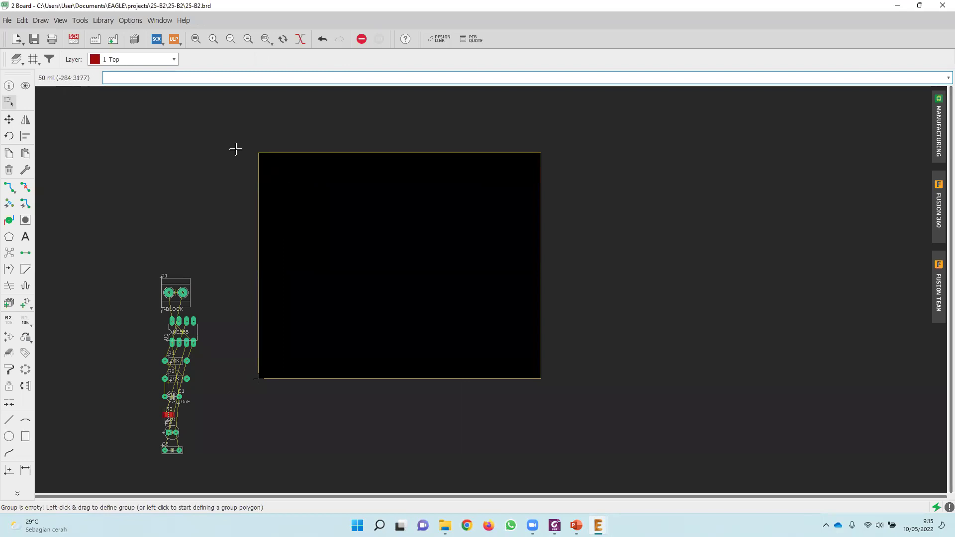
pyautogui.moveTo(223, 121); pyautogui.dragTo(615, 446)
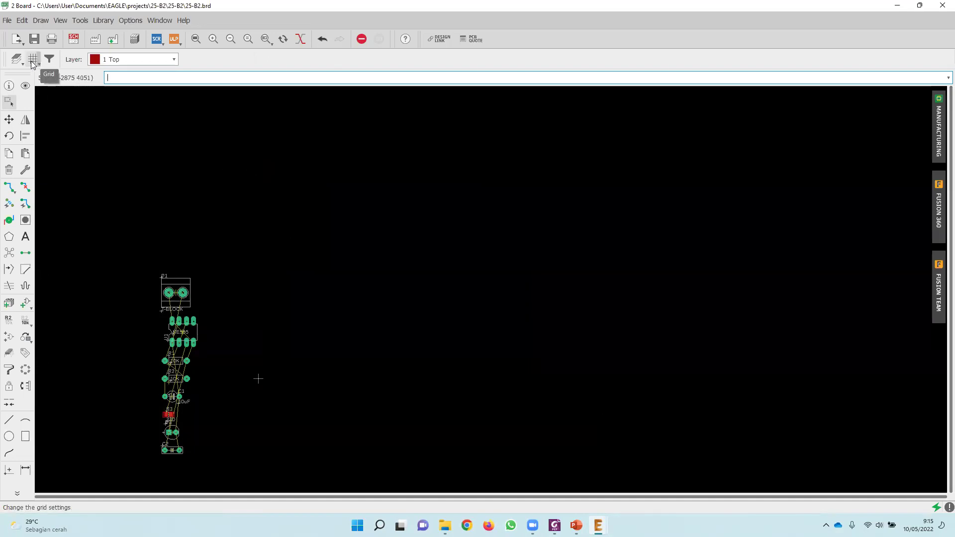
# Set the board grid to a size of 1 mm.
pyautogui.click(31, 59)
pyautogui.click(110, 62)
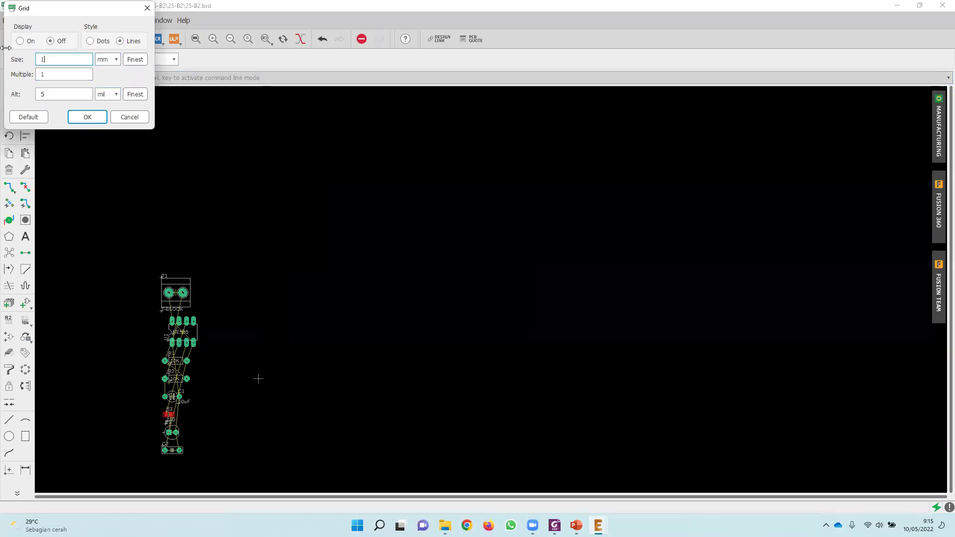
pyautogui.write('1')
pyautogui.press('Return')
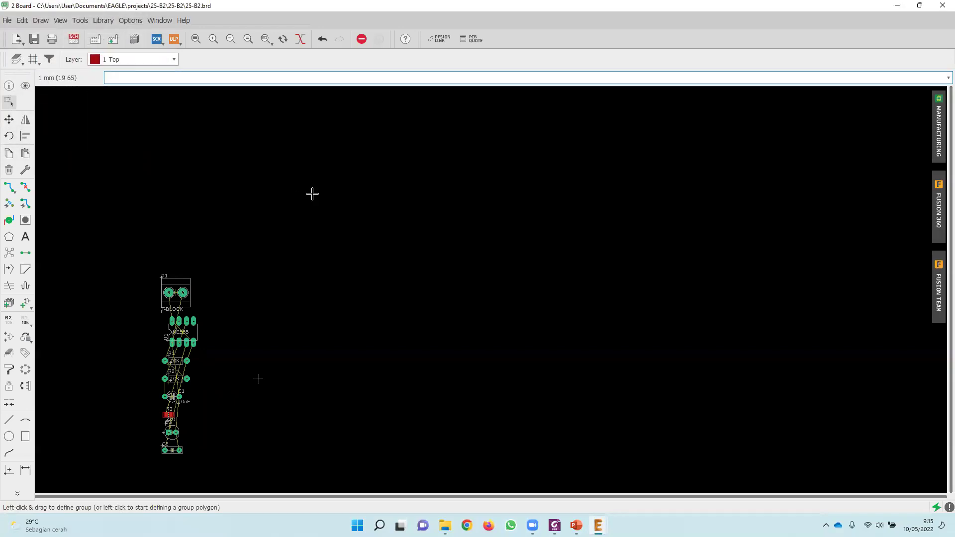
# Draw the bottom edge of a new board outline as a line on layer 20 Dimension from (0 0) to (40 0) mm.
pyautogui.scroll(2, 271, 443)
pyautogui.scroll(1, 252, 364)
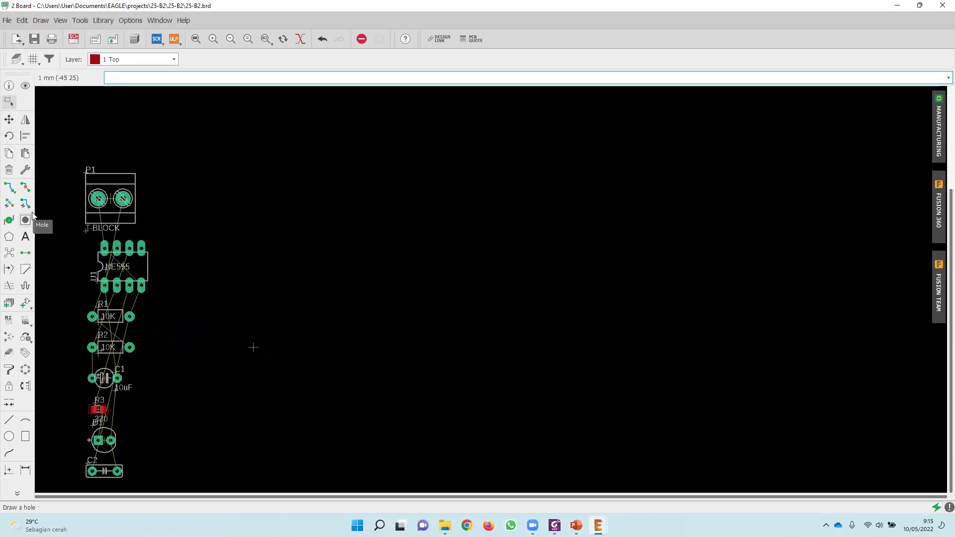
pyautogui.click(171, 59)
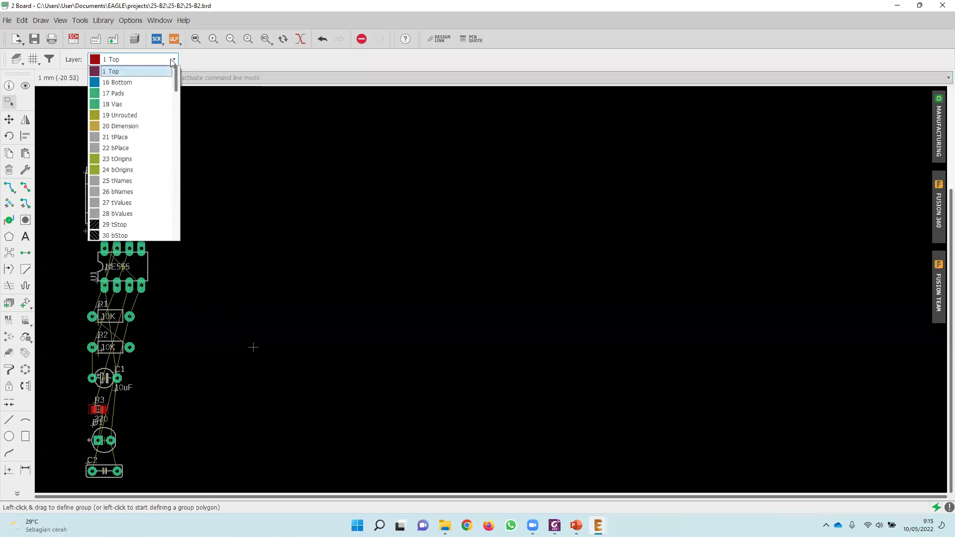
pyautogui.click(143, 128)
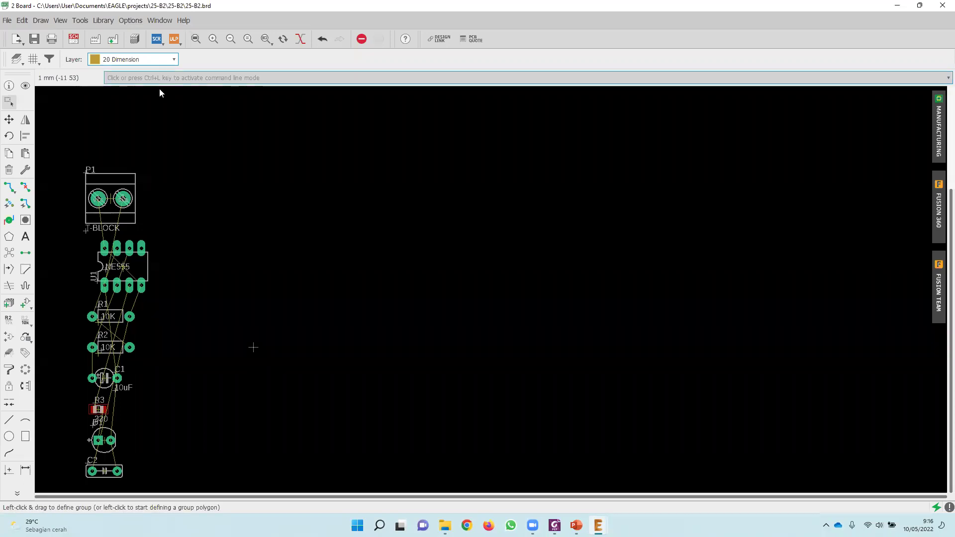
pyautogui.click(9, 426)
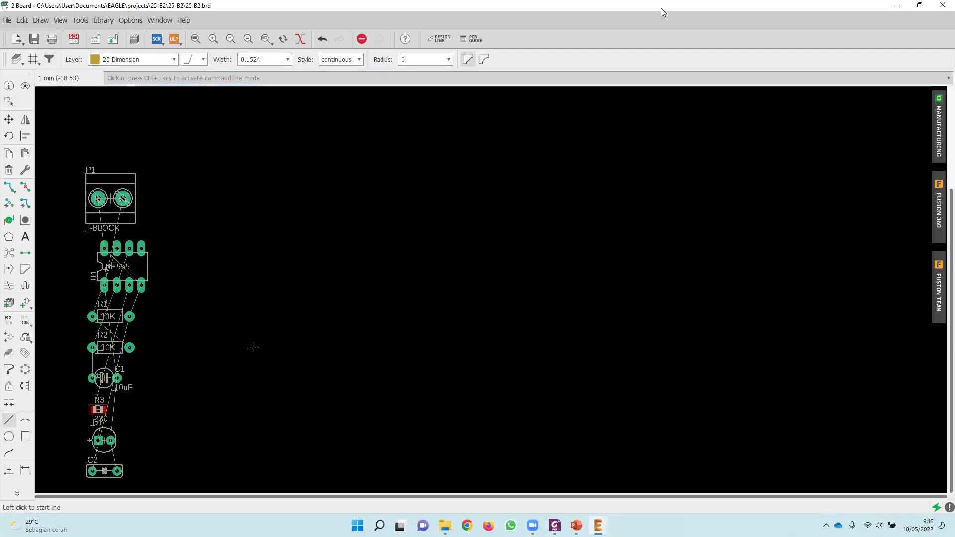
pyautogui.moveTo(95, 90); pyautogui.dragTo(94, 68)
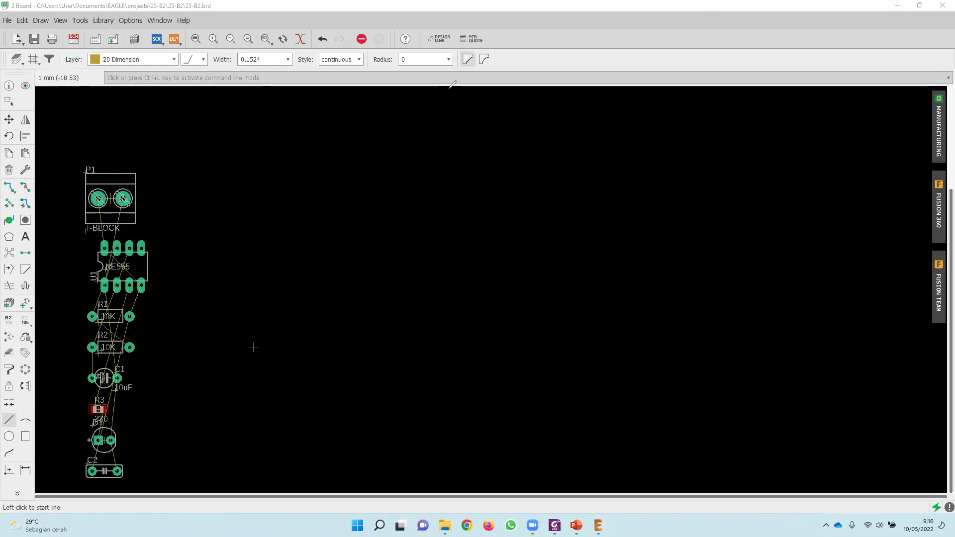
pyautogui.scroll(3, 291, 358)
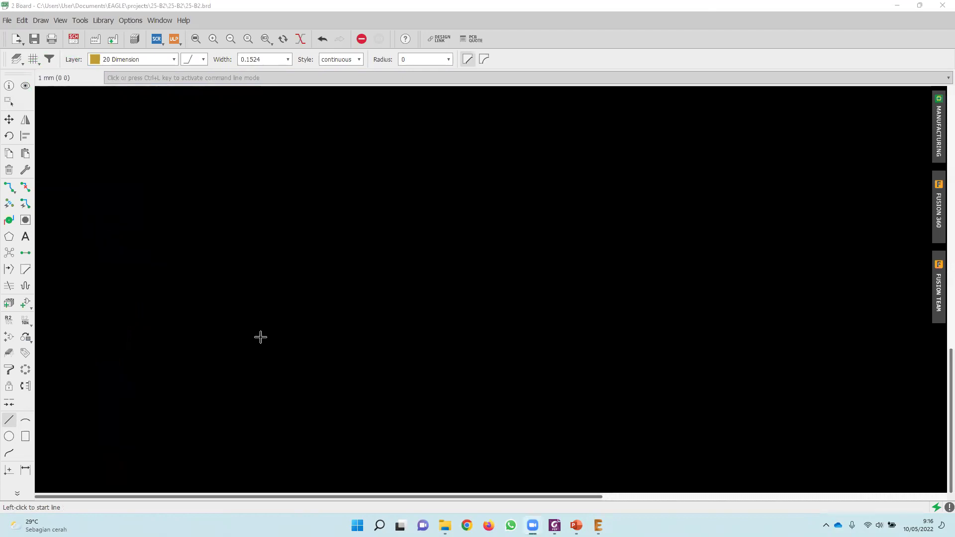
pyautogui.hotkey('ctrl', 'l')
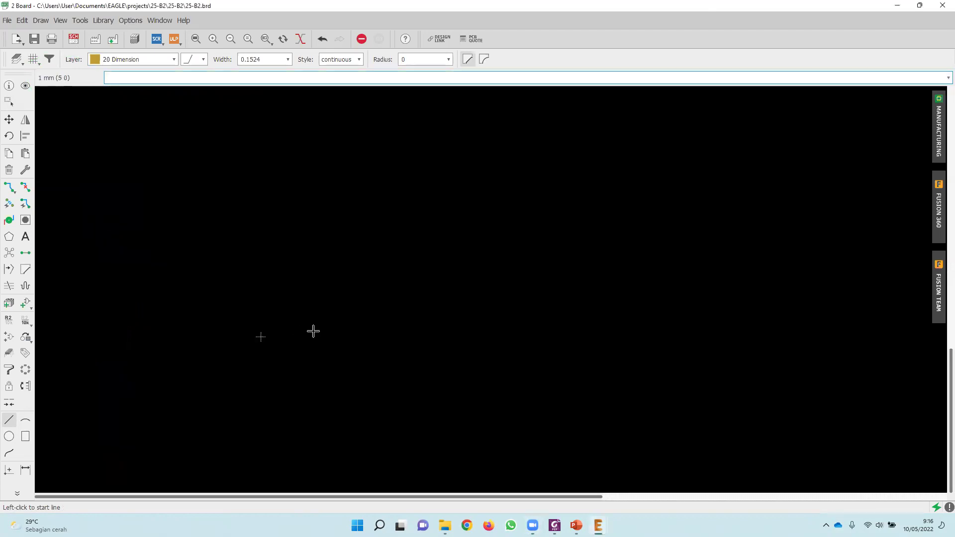
pyautogui.click(261, 338)
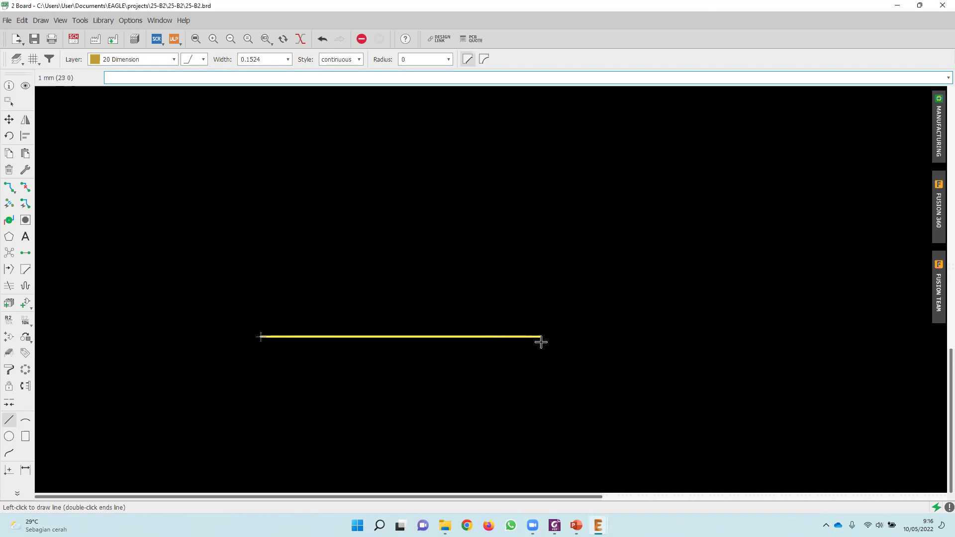
pyautogui.scroll(-3, 428, 359)
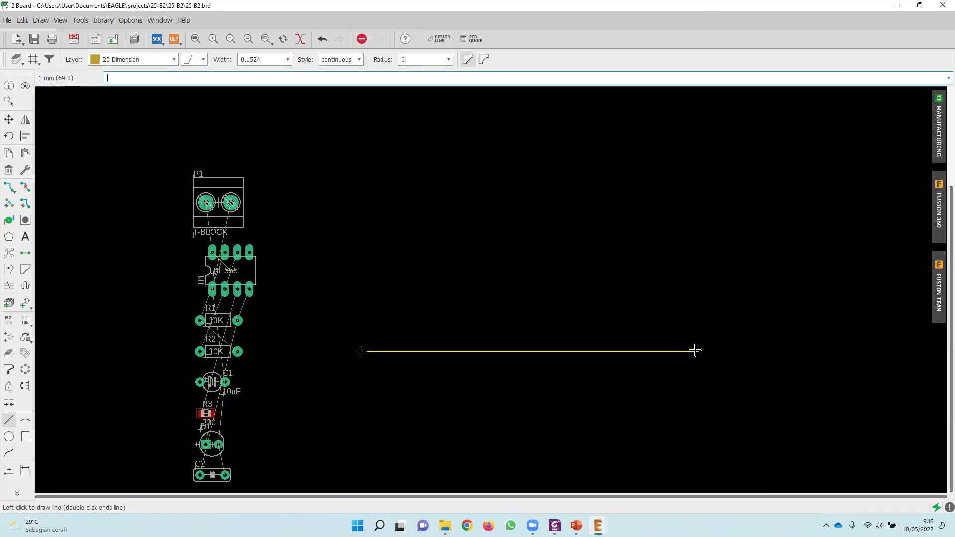
pyautogui.scroll(2, 685, 351)
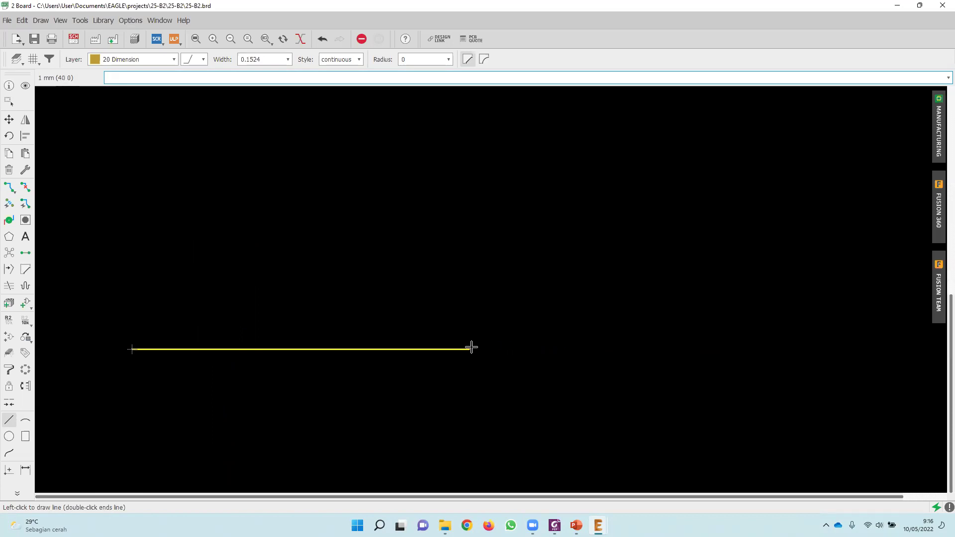
pyautogui.scroll(2, 470, 349)
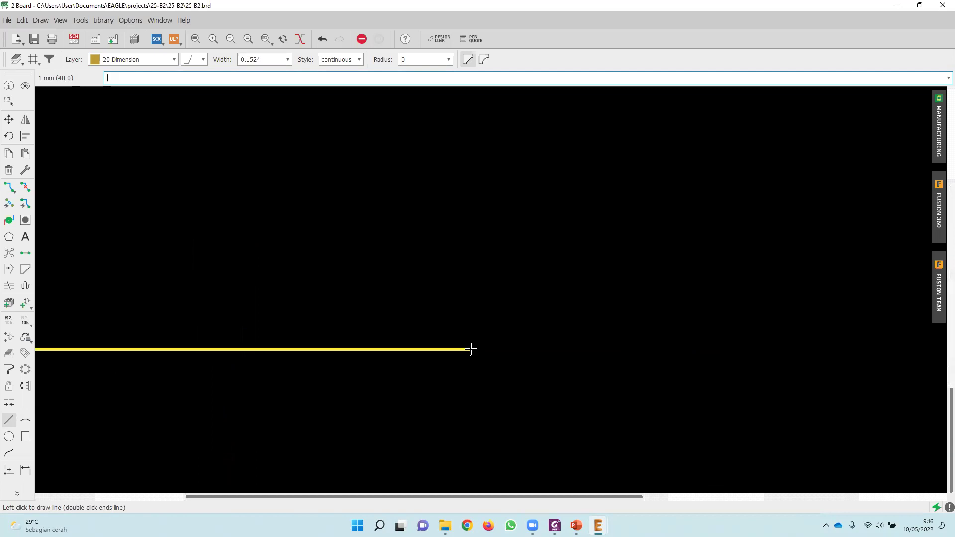
pyautogui.click(470, 349)
# Draw the right edge of the board outline from (40 0) to (40 40) mm on layer 20 Dimension.
pyautogui.scroll(-3, 460, 271)
pyautogui.scroll(-2, 458, 382)
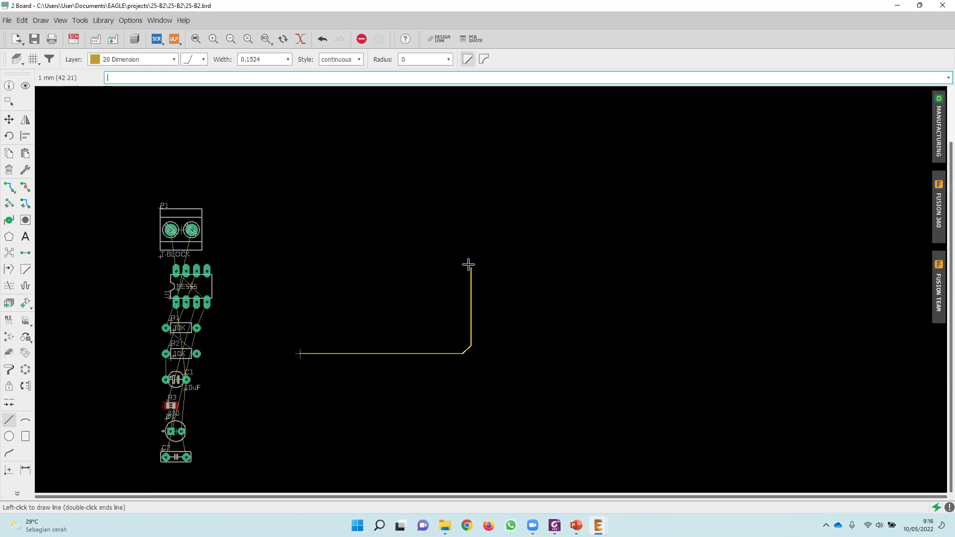
pyautogui.scroll(2, 468, 264)
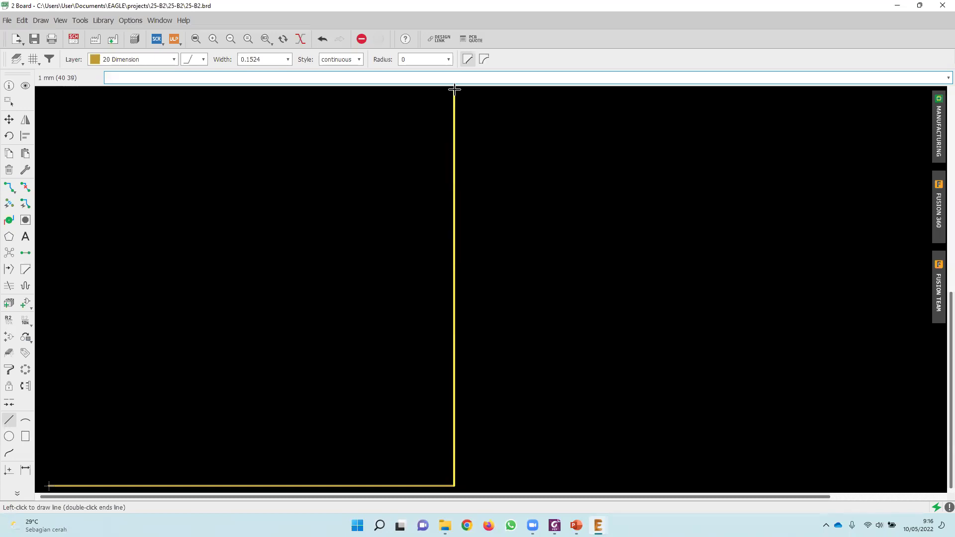
pyautogui.scroll(-1, 451, 179)
pyautogui.scroll(1, 450, 179)
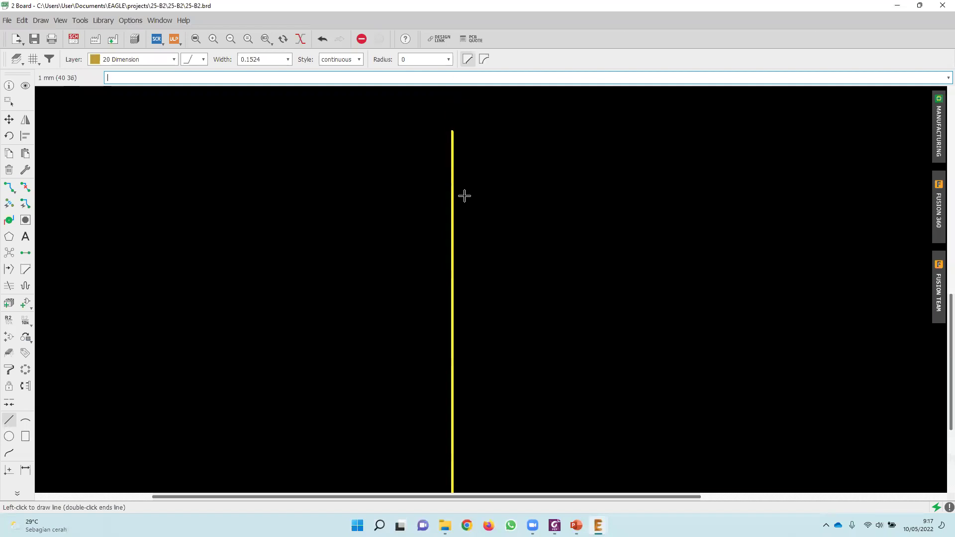
pyautogui.scroll(-1, 454, 156)
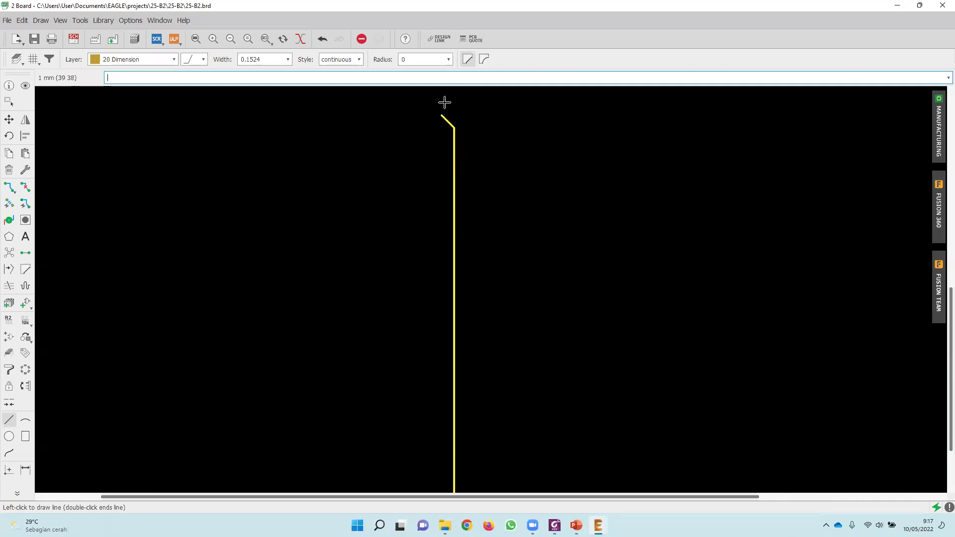
pyautogui.scroll(-3, 446, 282)
pyautogui.scroll(3, 446, 267)
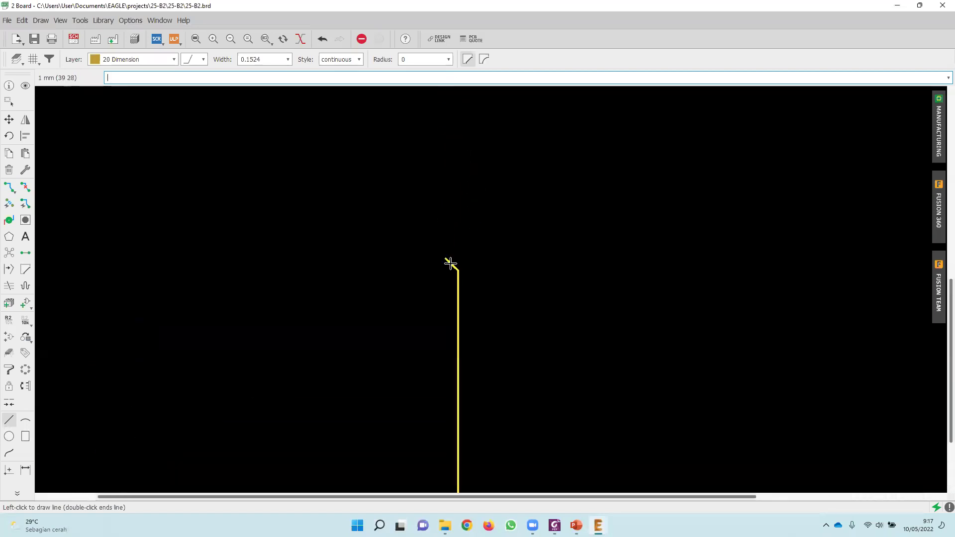
pyautogui.scroll(3, 449, 262)
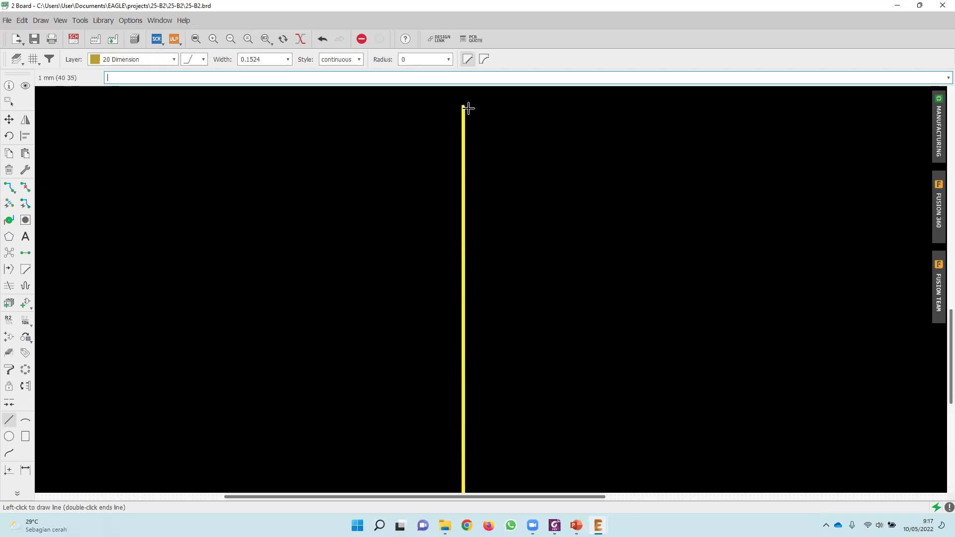
pyautogui.scroll(-3, 467, 240)
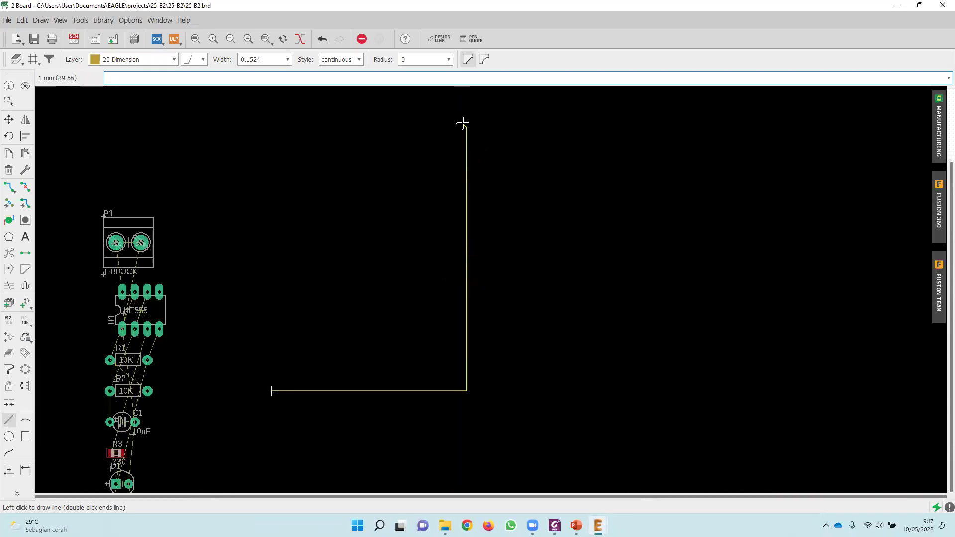
pyautogui.scroll(4, 463, 124)
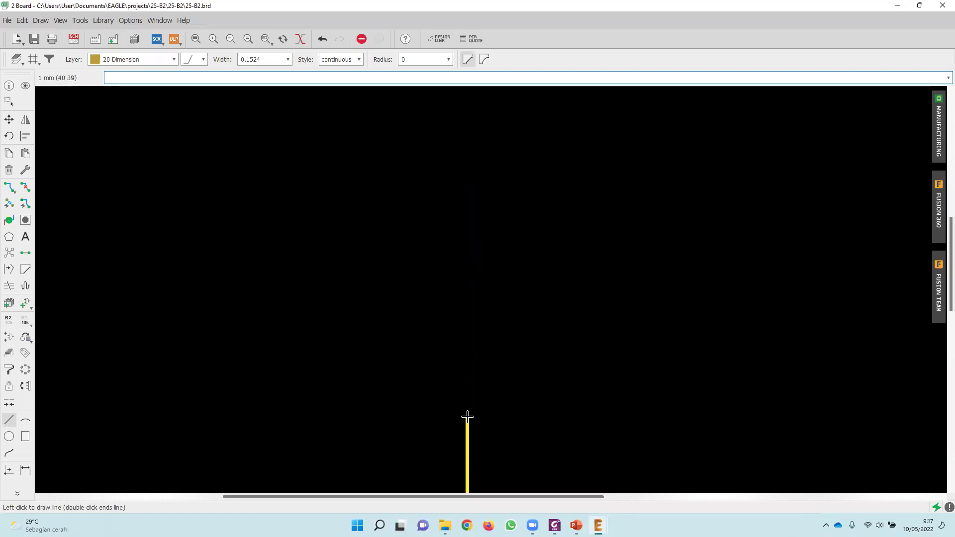
pyautogui.click(467, 393)
# Draw the top edge of the board outline from (40 40) to (0 40) mm.
pyautogui.scroll(-3, 237, 362)
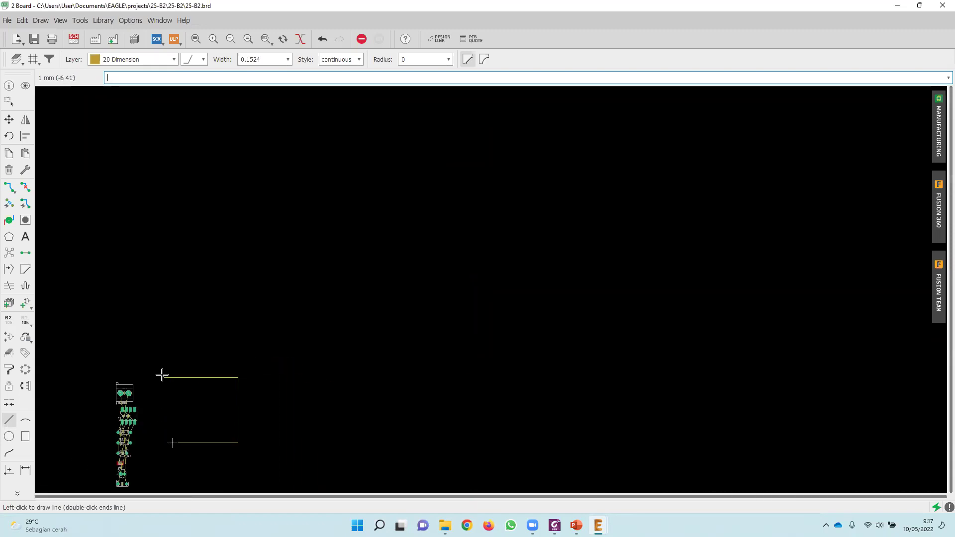
pyautogui.scroll(5, 163, 374)
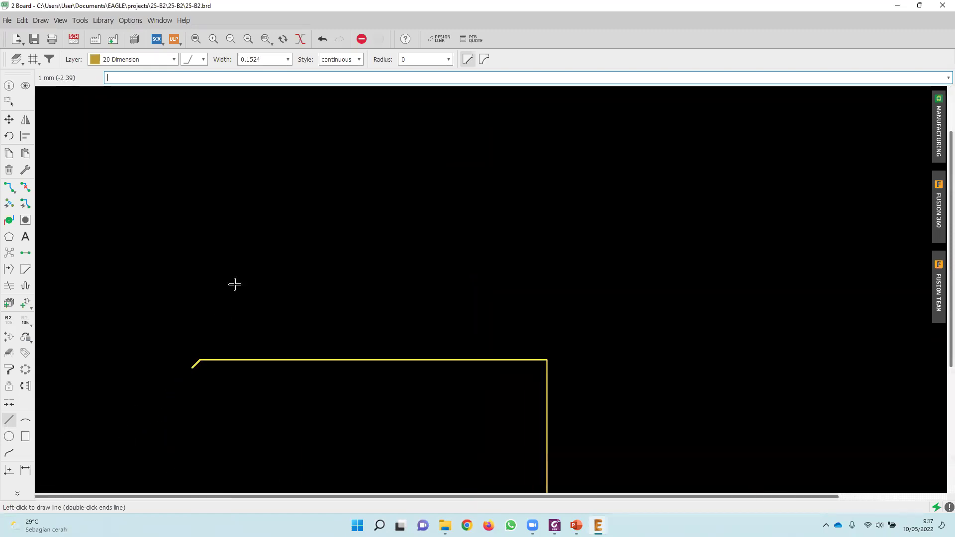
pyautogui.moveTo(223, 315); pyautogui.dragTo(294, 142, button='middle')
pyautogui.scroll(1, 291, 134)
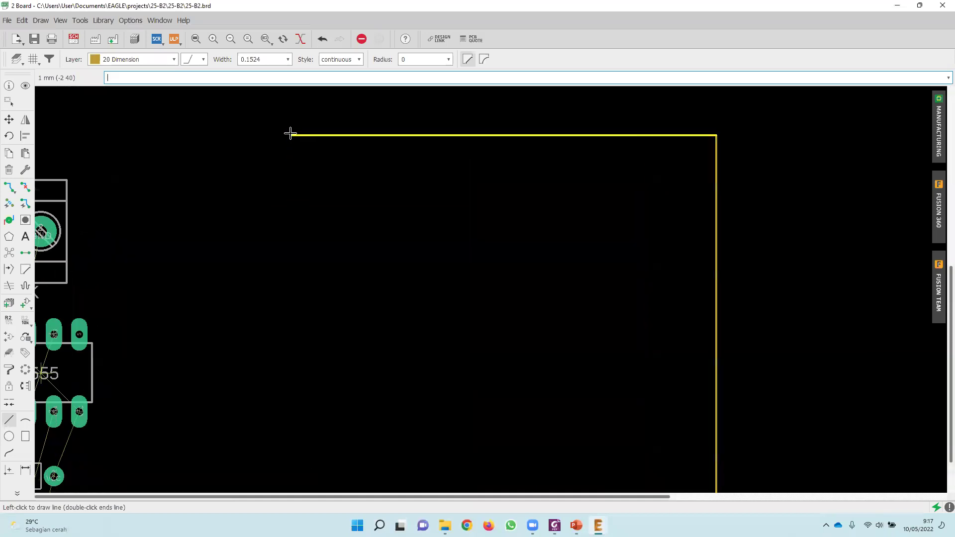
pyautogui.scroll(1, 291, 133)
pyautogui.click(315, 138)
# Close the board outline with the left edge from (0 40) to the origin (0 0) and end the line.
pyautogui.scroll(-5, 311, 292)
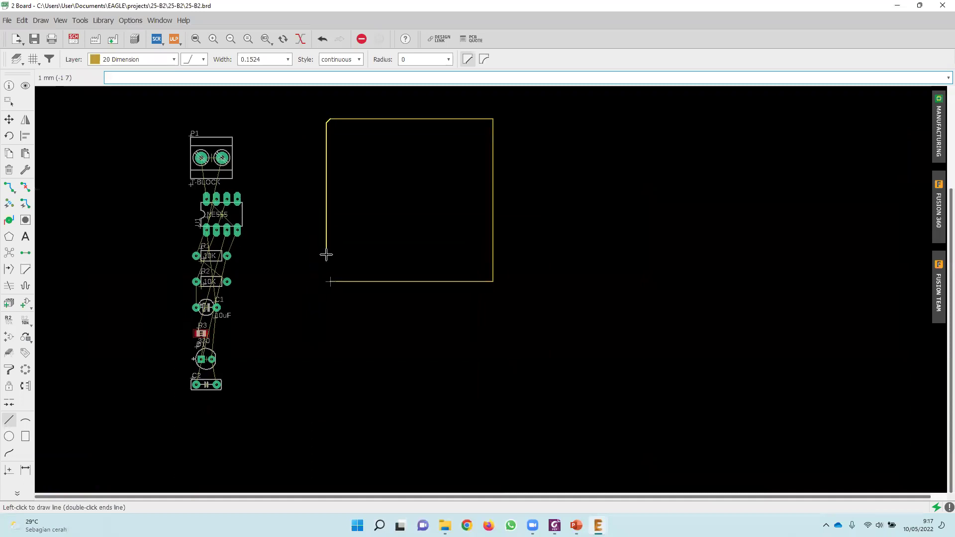
pyautogui.scroll(2, 327, 266)
pyautogui.click(333, 297)
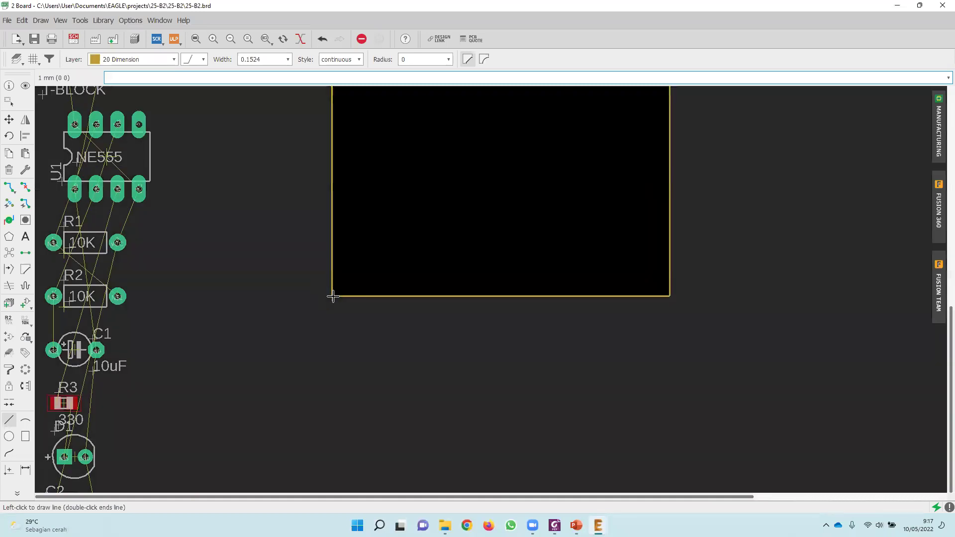
pyautogui.scroll(-2, 333, 346)
pyautogui.press('Escape')
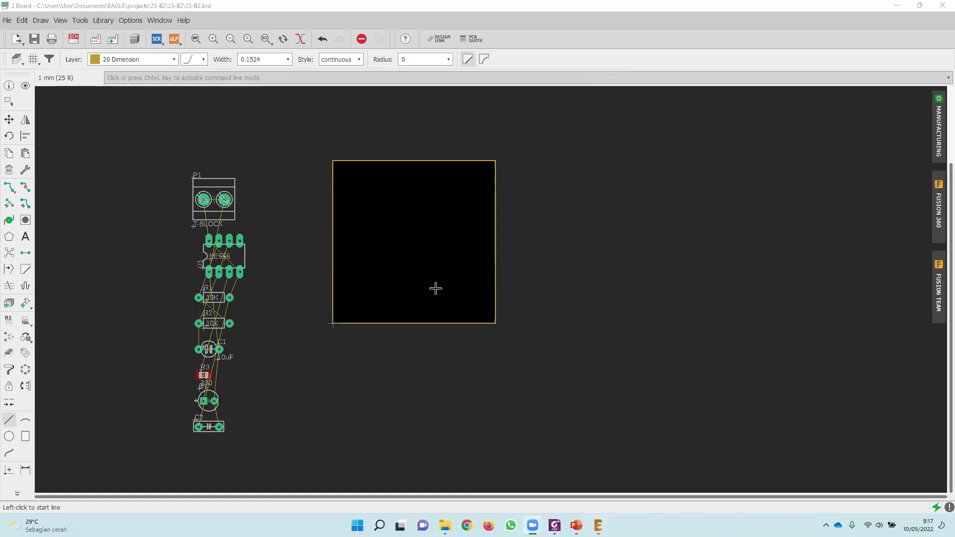
# Select the whole square board outline as a group and delete it.
pyautogui.click(9, 120)
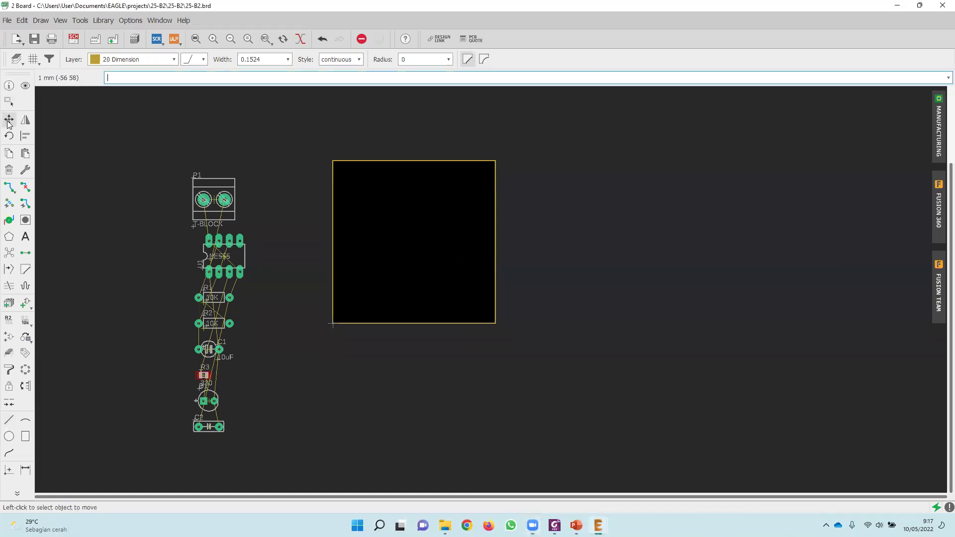
pyautogui.click(7, 102)
pyautogui.moveTo(285, 131); pyautogui.dragTo(585, 408)
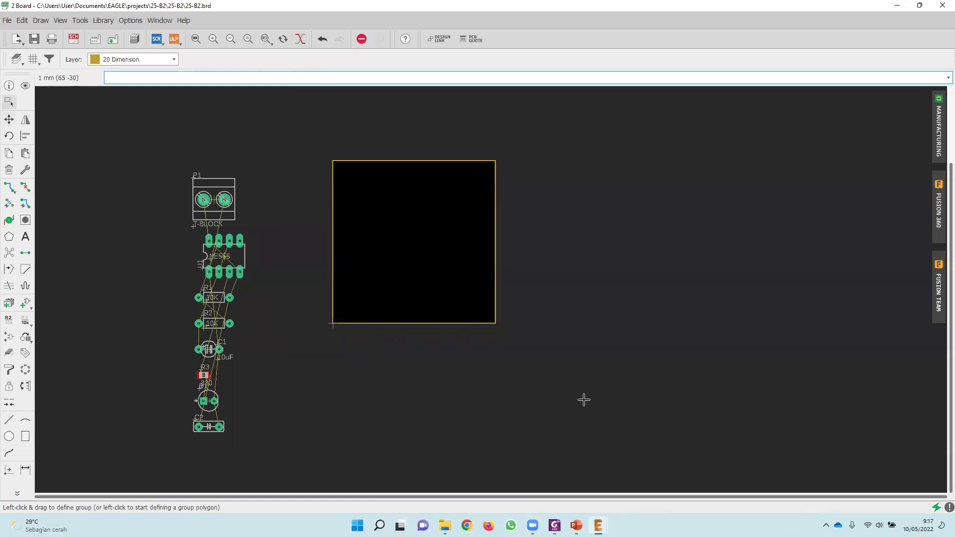
pyautogui.press('Delete')
# Switch to the "PCB dan pengantar Eagle" presentation and examine the LINE syntax and rectangular outline coordinates on slides 25 to 27.
pyautogui.moveTo(576, 525)
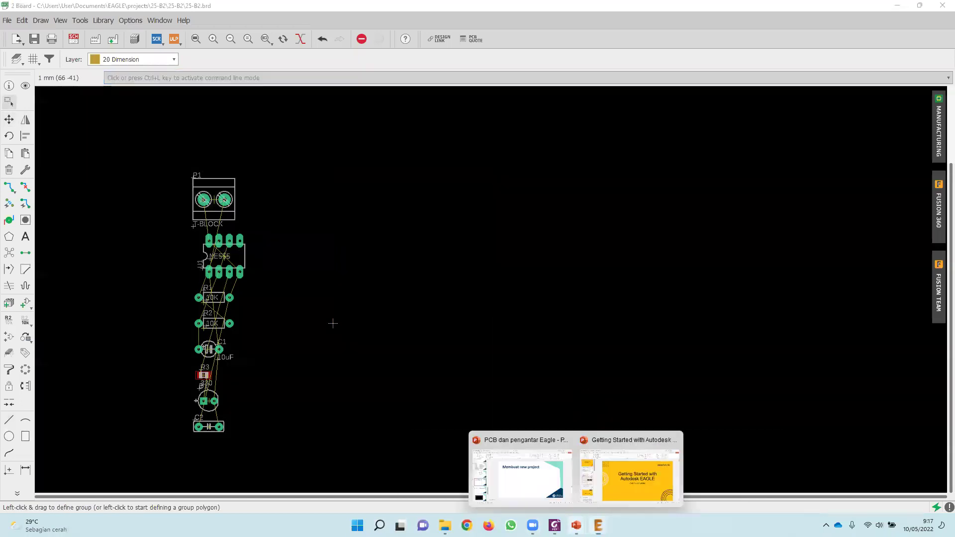
pyautogui.click(528, 488)
pyautogui.scroll(-3, 64, 236)
pyautogui.click(64, 236)
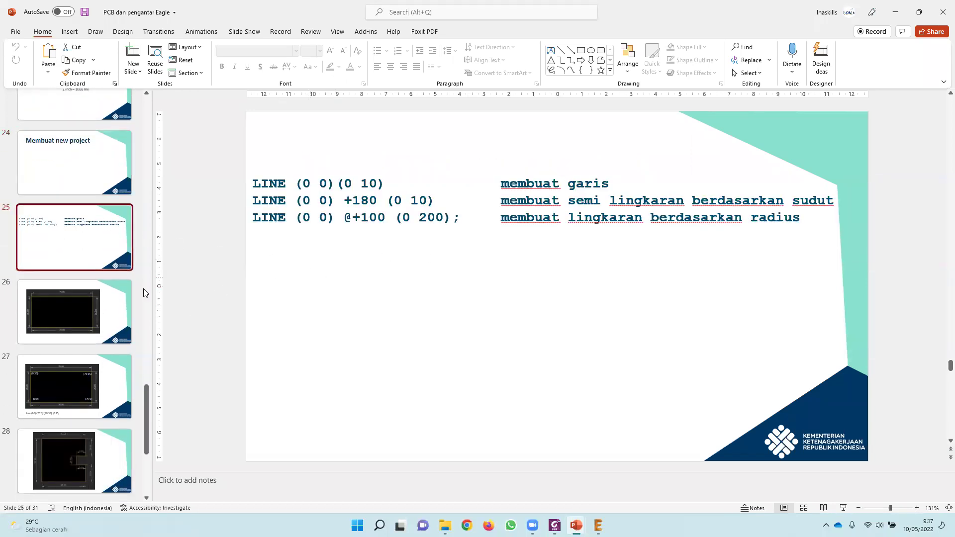
pyautogui.scroll(-1, 78, 321)
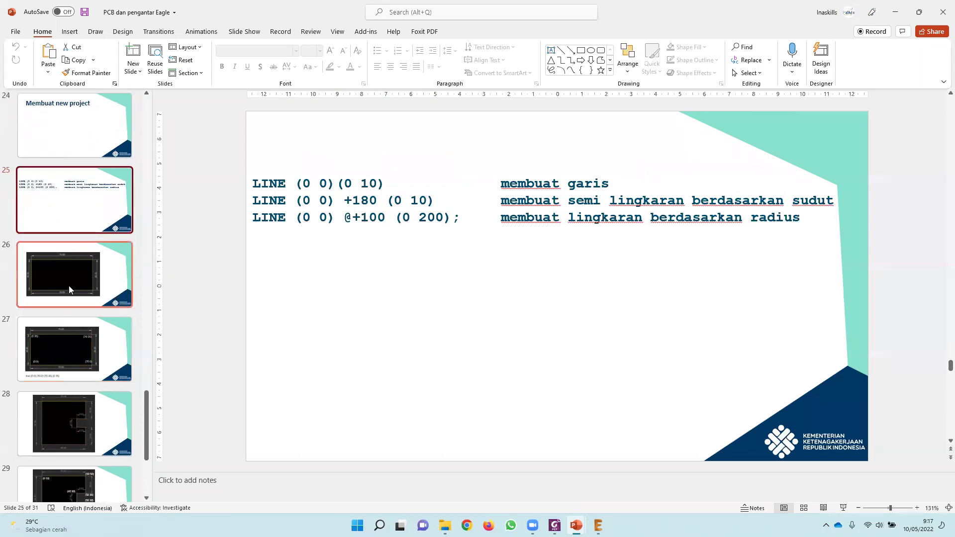
pyautogui.click(65, 274)
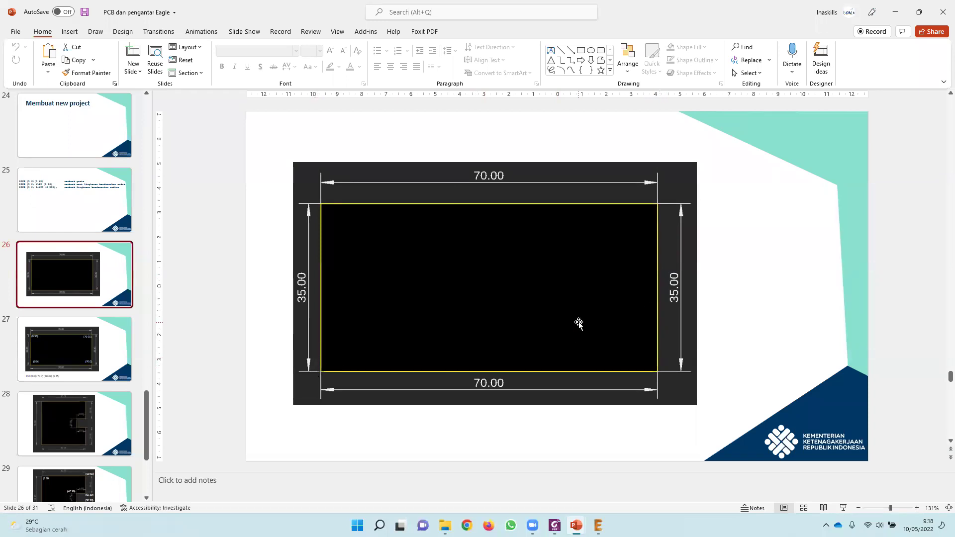
pyautogui.click(66, 357)
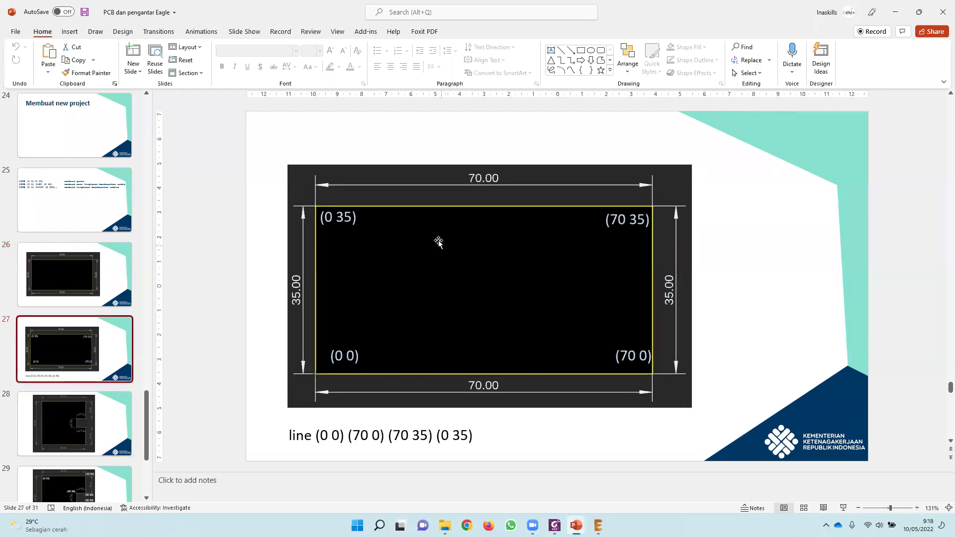
pyautogui.click(290, 436)
pyautogui.moveTo(309, 432); pyautogui.dragTo(311, 434)
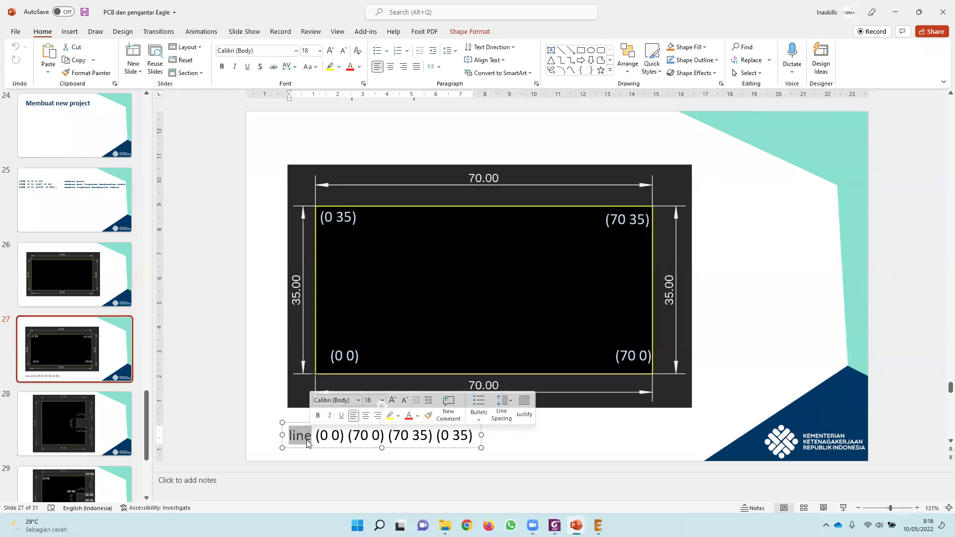
# Switch back to the EAGLE board layout and activate its command line.
pyautogui.click(597, 524)
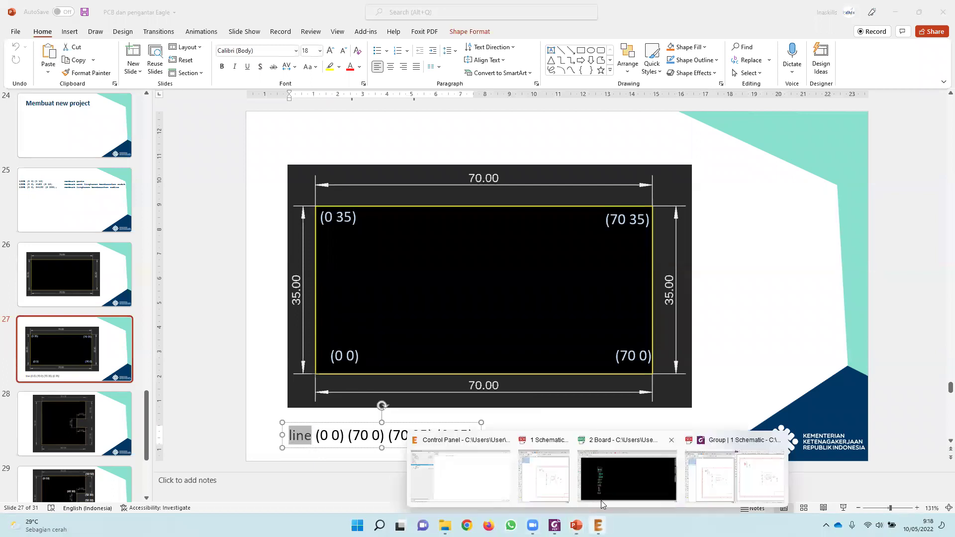
pyautogui.click(614, 475)
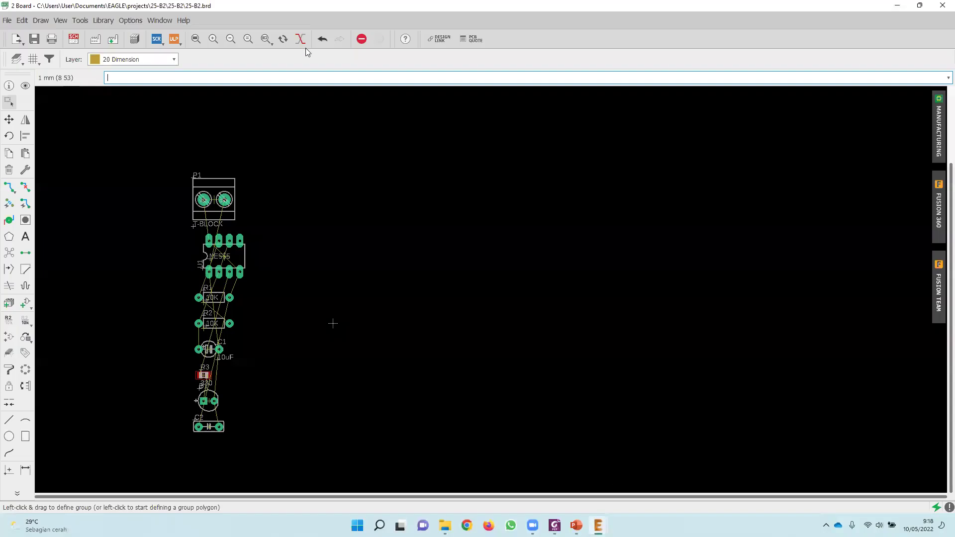
pyautogui.click(116, 78)
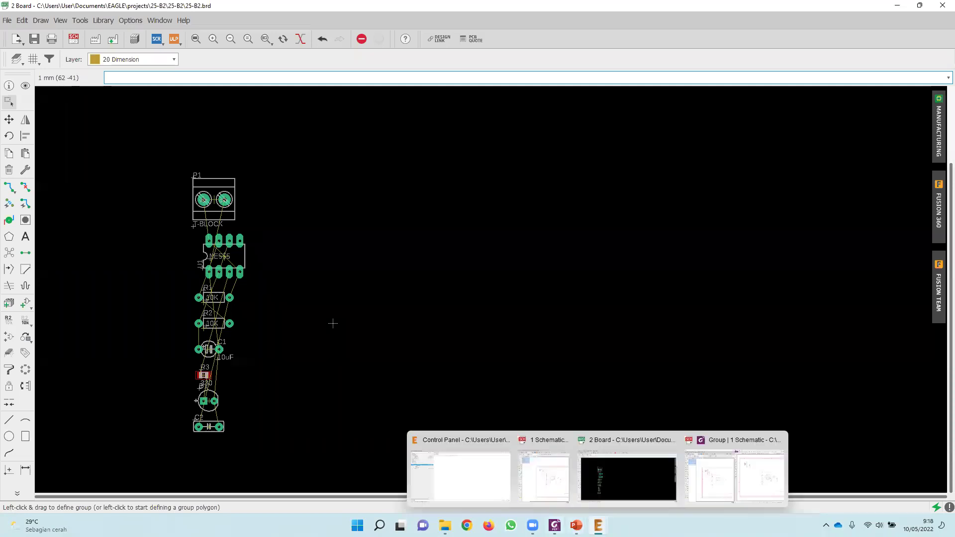
# Return to slide 27 of the PowerPoint presentation and reread the example line command below the outline drawing.
pyautogui.click(554, 526)
pyautogui.click(576, 526)
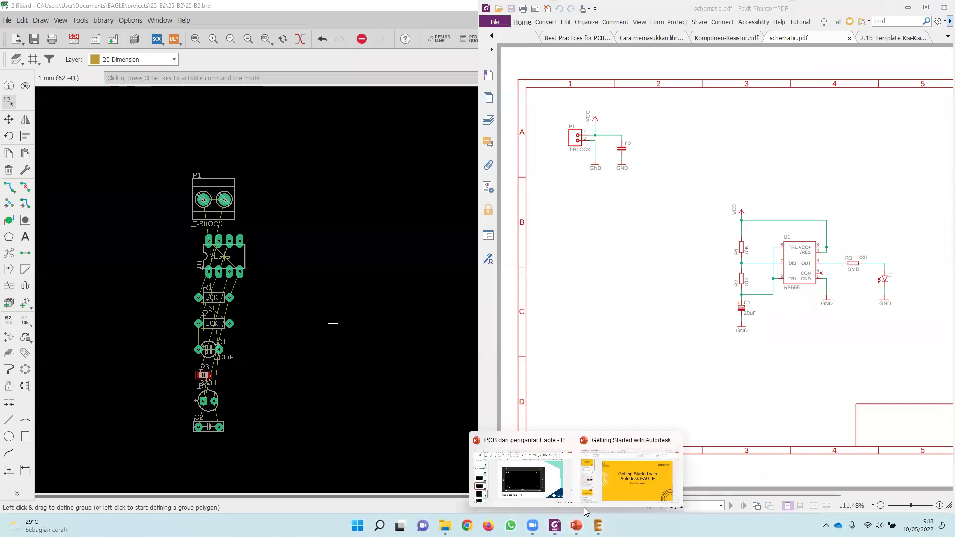
pyautogui.click(529, 491)
pyautogui.click(320, 435)
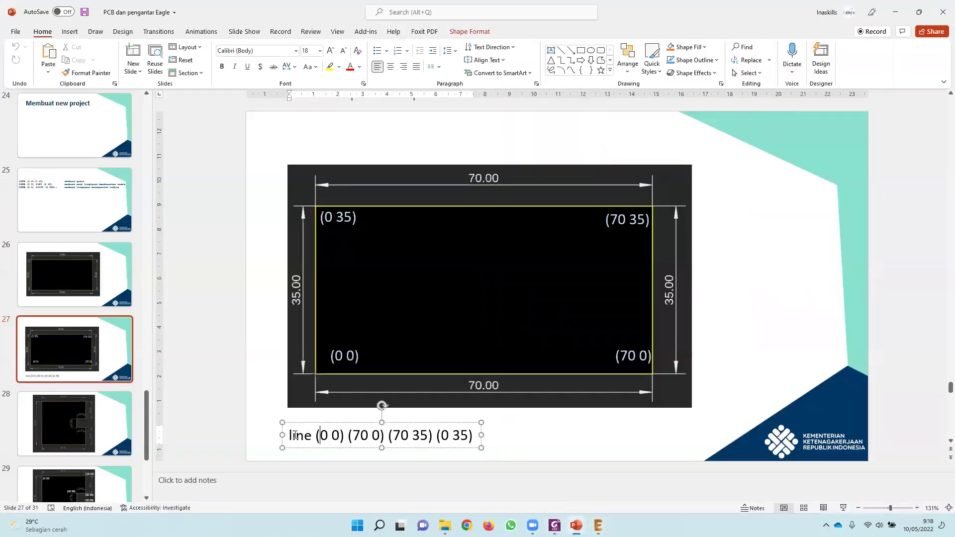
pyautogui.click(291, 437)
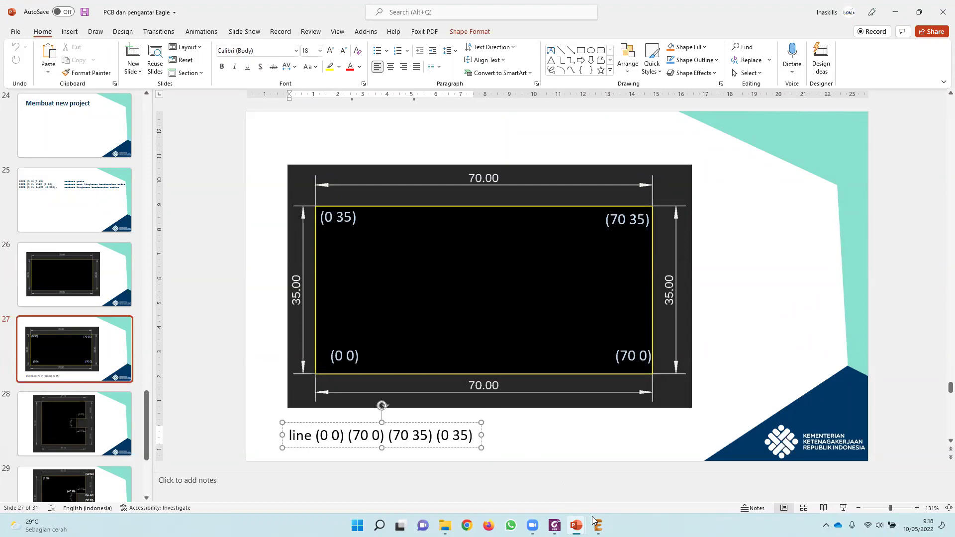
pyautogui.moveTo(597, 523)
pyautogui.click(620, 476)
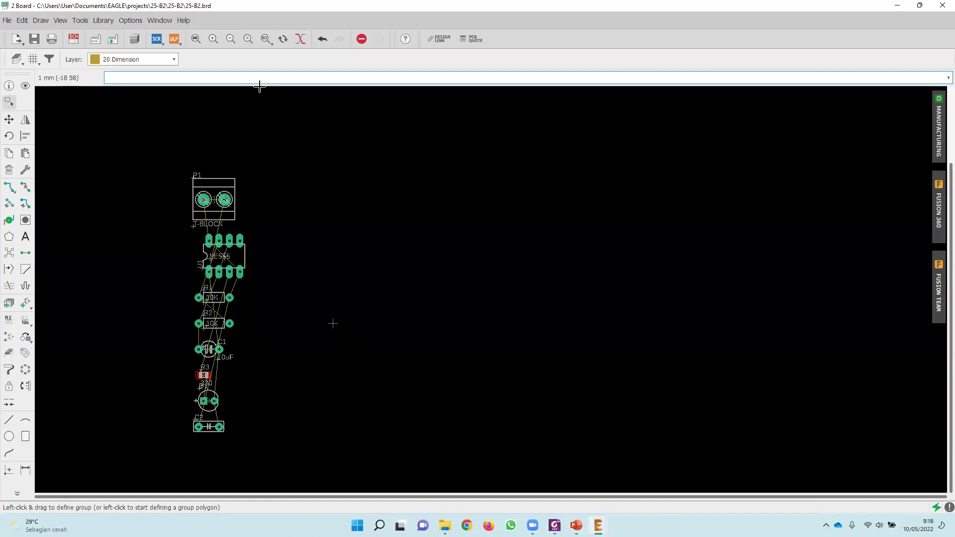
pyautogui.write('line(0 0)(40 0)(40 40)')
pyautogui.write('(0 40')
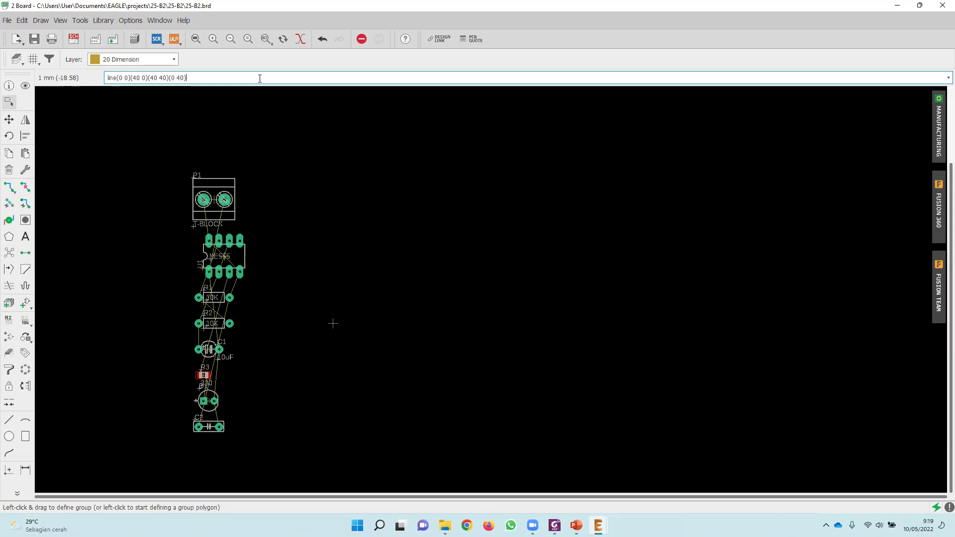
pyautogui.write(')(0 0)')
pyautogui.press('Return')
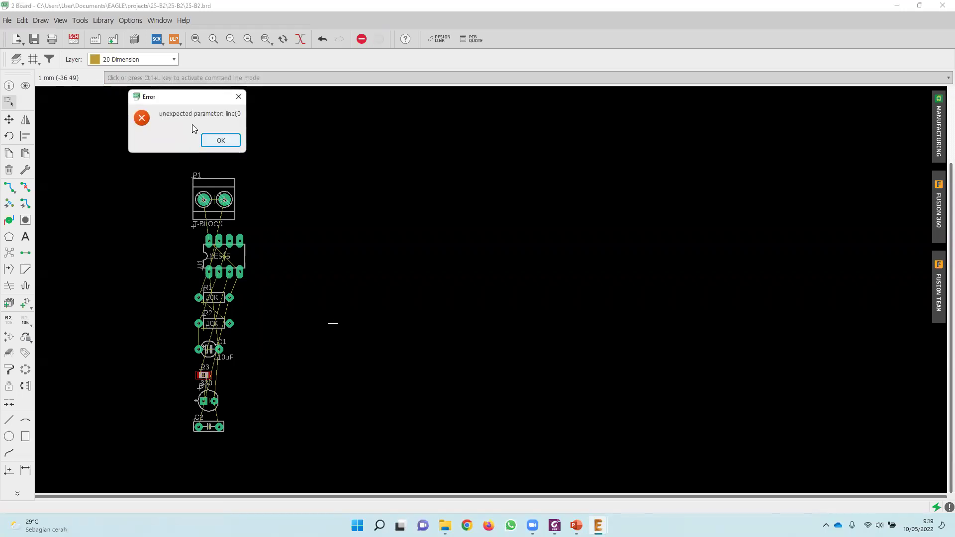
pyautogui.click(224, 142)
pyautogui.write('line(0 0)(40 0)(40 40)(0 40)(0 0)')
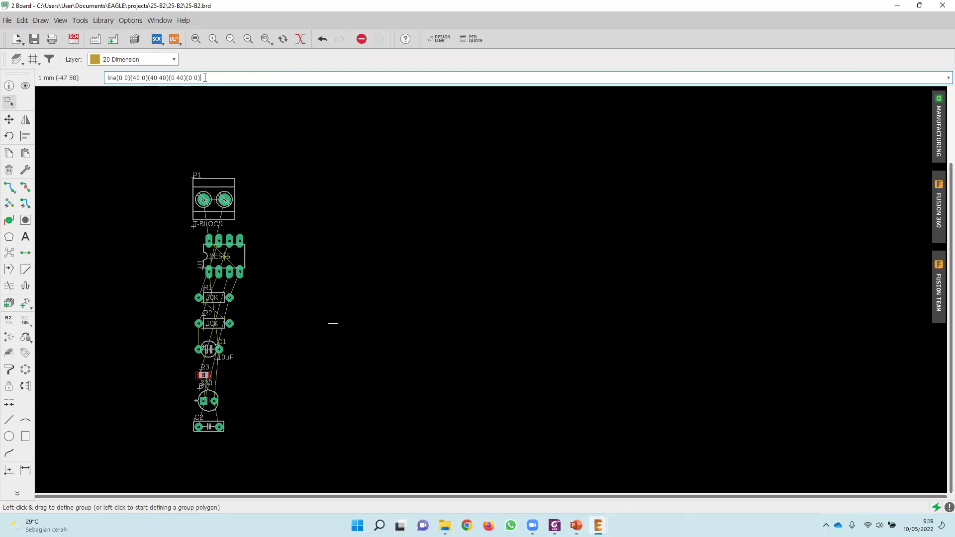
pyautogui.press('Return')
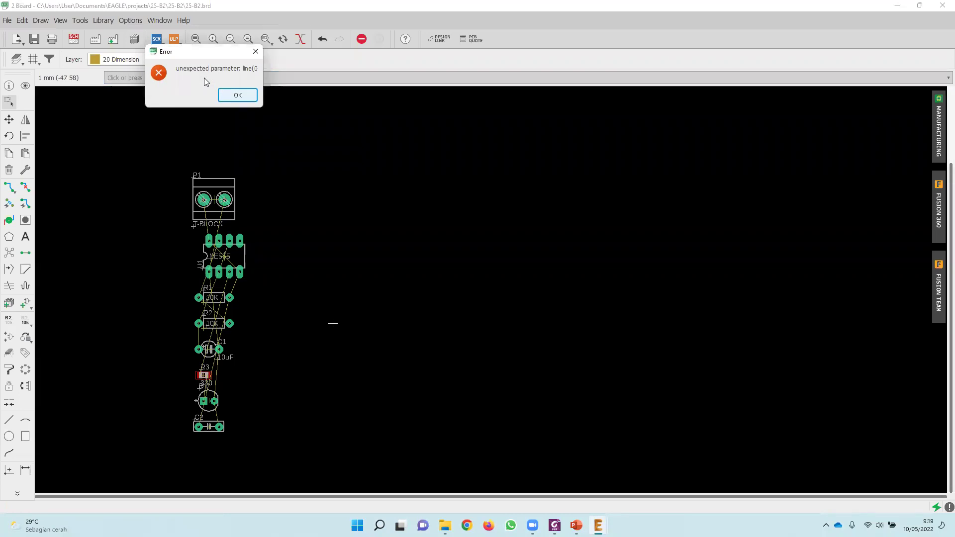
pyautogui.click(225, 96)
# Switch to the PowerPoint presentation and check the spelling of the example line command on slide 27.
pyautogui.click(555, 526)
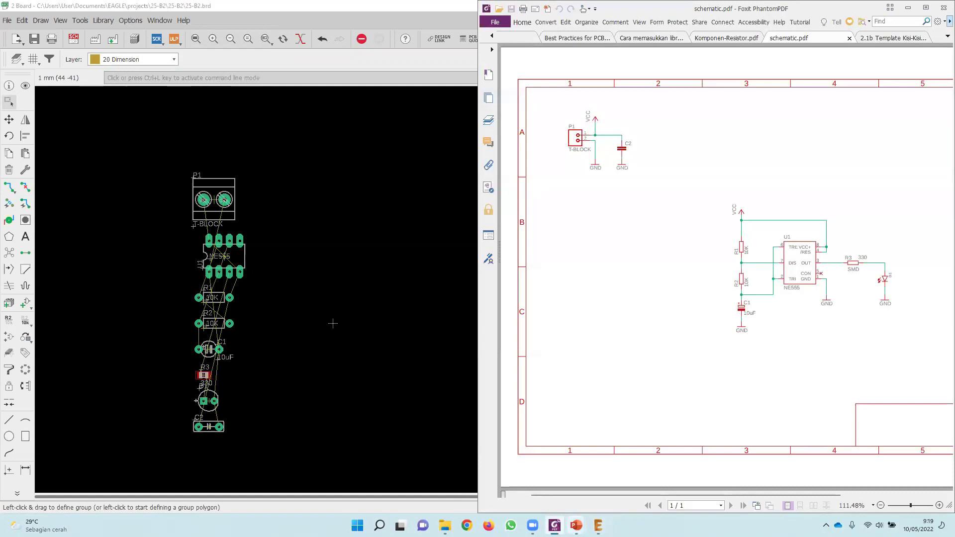
pyautogui.moveTo(576, 526)
pyautogui.click(536, 474)
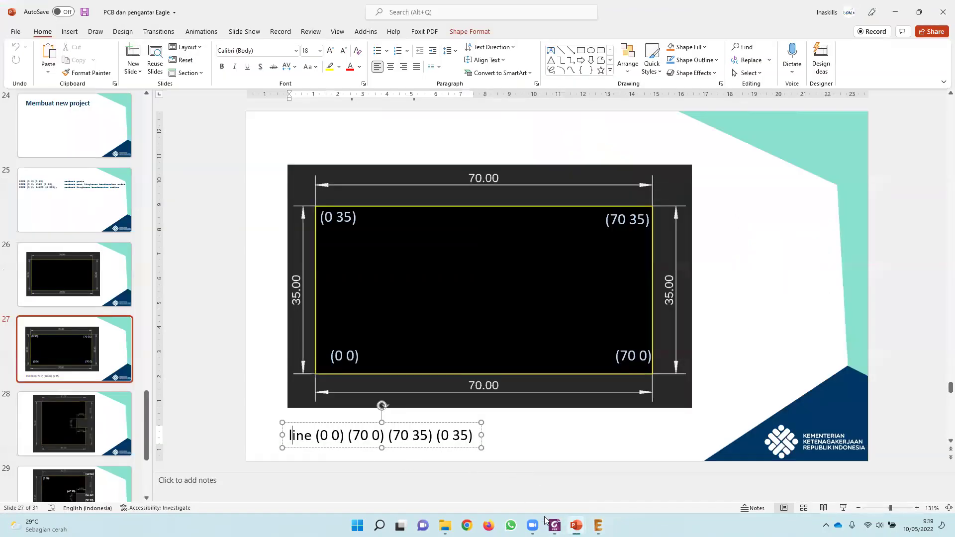
pyautogui.moveTo(555, 526)
pyautogui.click(500, 475)
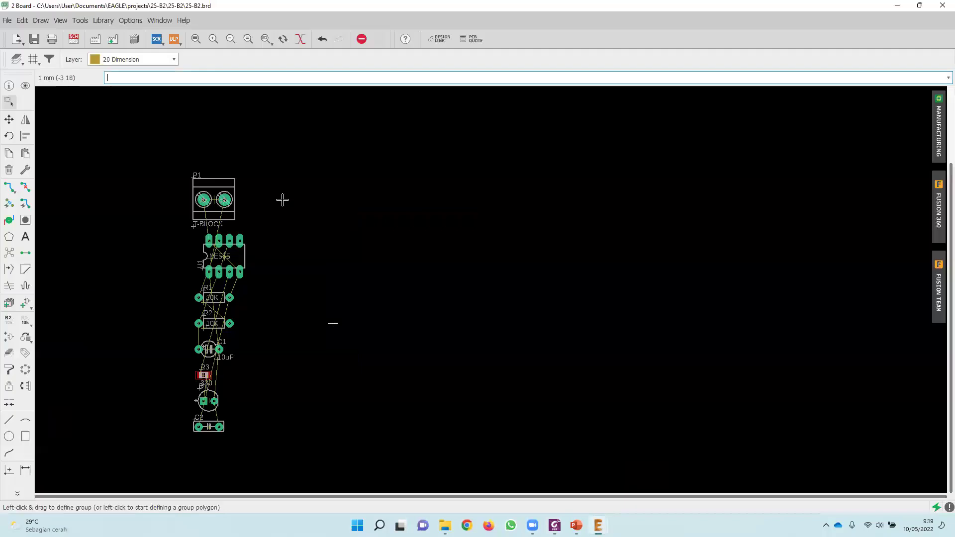
pyautogui.click(610, 492)
pyautogui.click(117, 79)
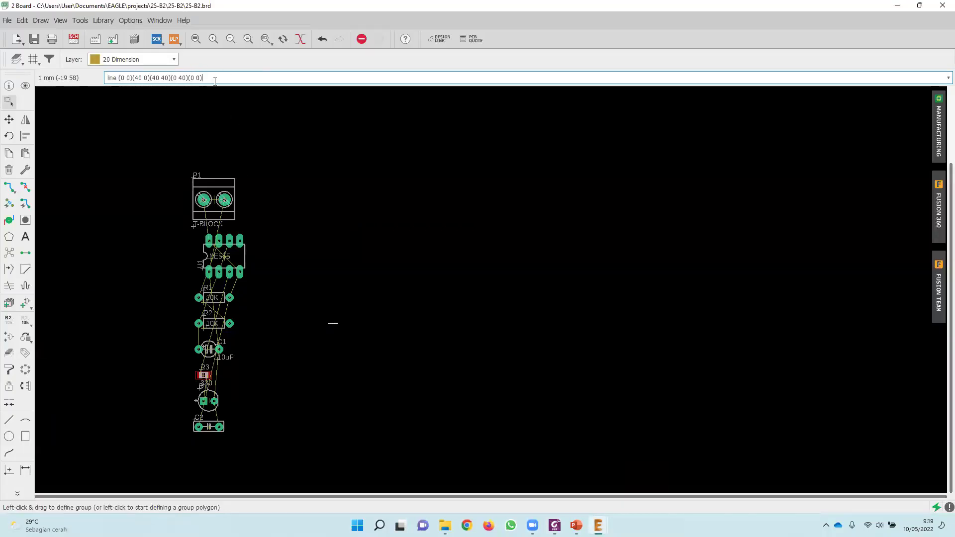
pyautogui.press('Return')
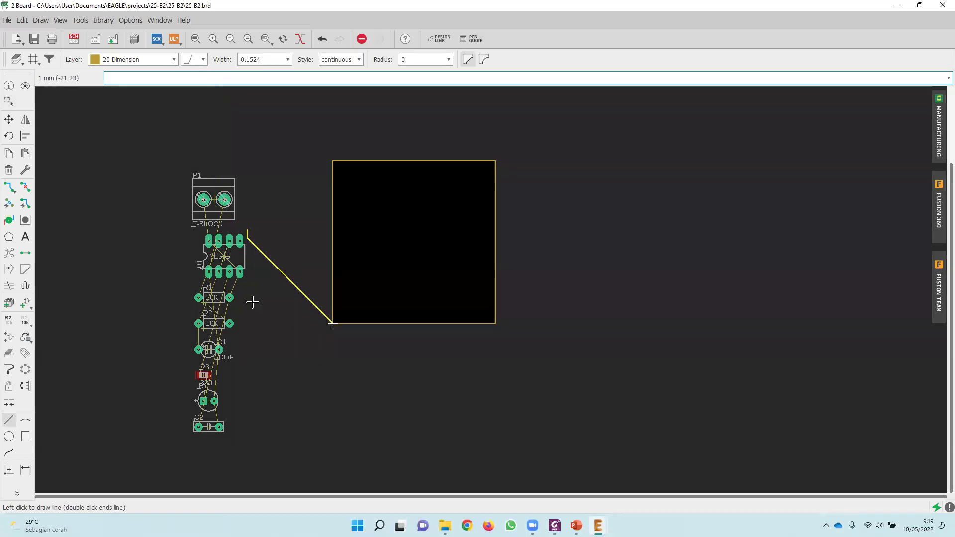
pyautogui.press('Escape')
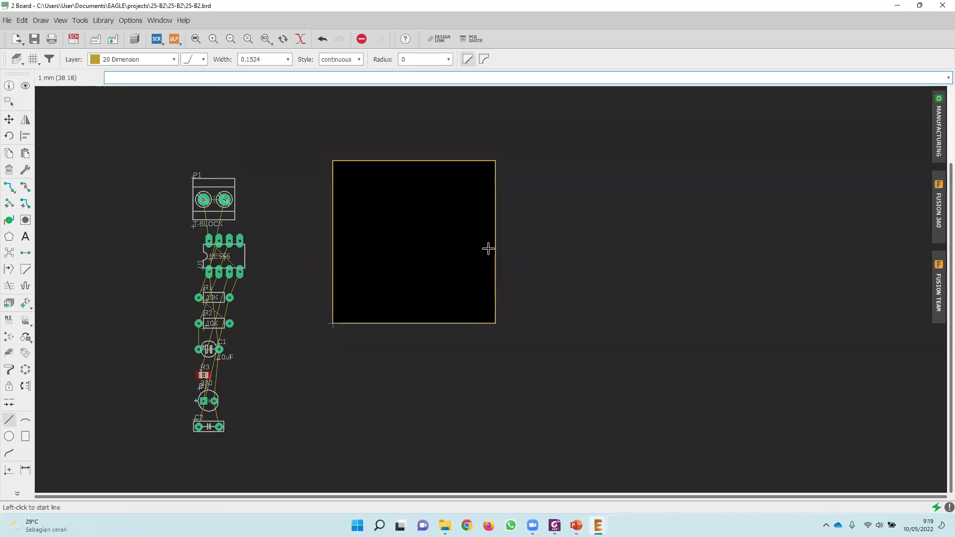
# Undo all four lines of the board outline.
pyautogui.hotkey('ctrl', 'z')
pyautogui.hotkey('ctrl', 'z')
pyautogui.hotkey('ctrl', 'z')
pyautogui.hotkey('ctrl', 'z')
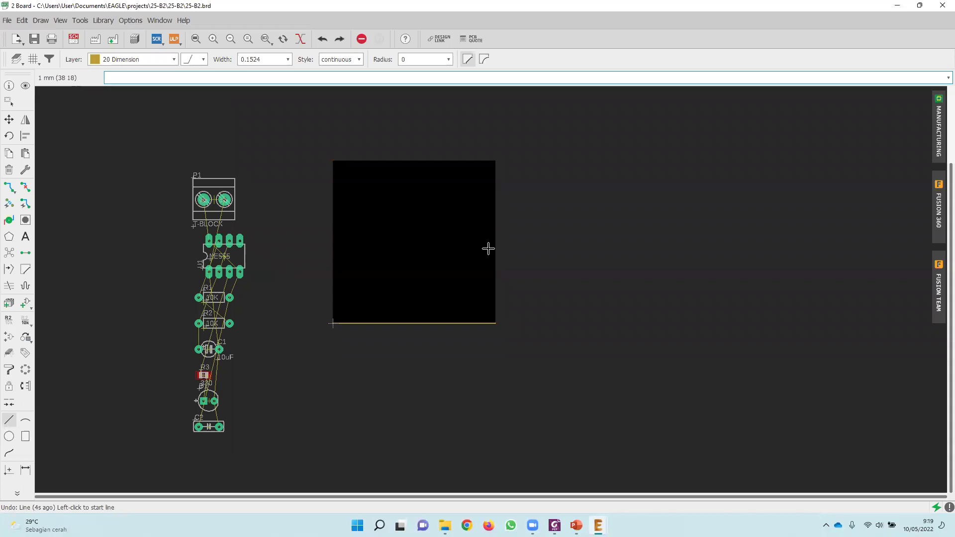
pyautogui.write('line')
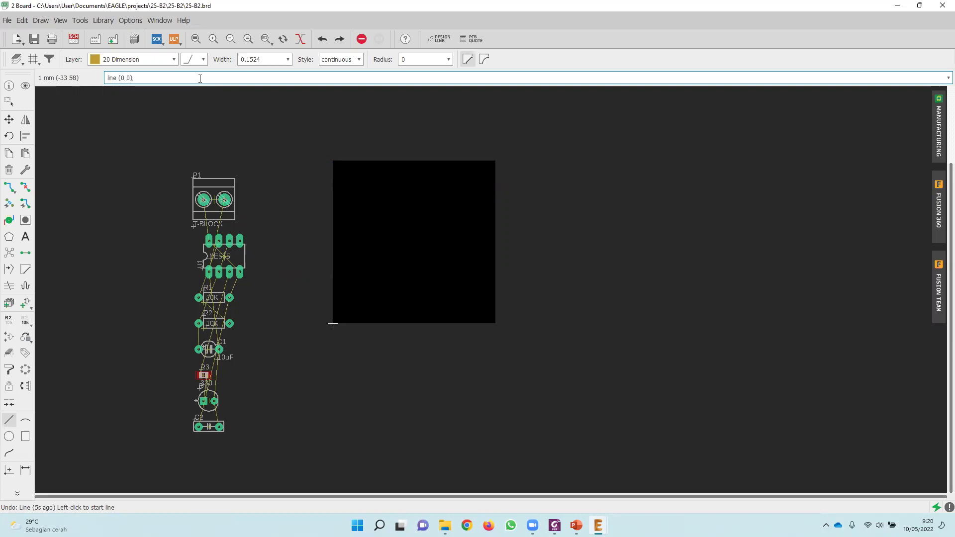
pyautogui.write('(0 0)(40 0)(0')
pyautogui.press('BackSpace')
pyautogui.write('40 40)(0 40)')
pyautogui.write('(0 0)')
pyautogui.press('Return')
pyautogui.moveTo(368, 329); pyautogui.dragTo(355, 331)
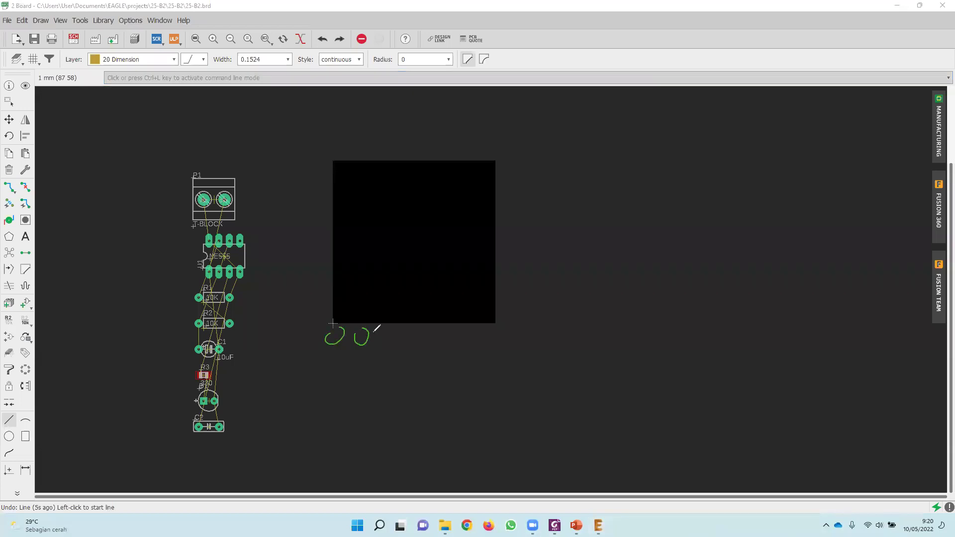
pyautogui.moveTo(477, 333)
pyautogui.mouseDown()
pyautogui.moveTo(486, 352)
pyautogui.moveTo(499, 331)
pyautogui.moveTo(497, 342)
pyautogui.moveTo(526, 351)
pyautogui.moveTo(541, 334)
pyautogui.mouseUp()
pyautogui.moveTo(509, 164)
pyautogui.mouseDown()
pyautogui.moveTo(518, 159)
pyautogui.moveTo(518, 180)
pyautogui.moveTo(523, 167)
pyautogui.moveTo(563, 183)
pyautogui.moveTo(577, 171)
pyautogui.mouseUp()
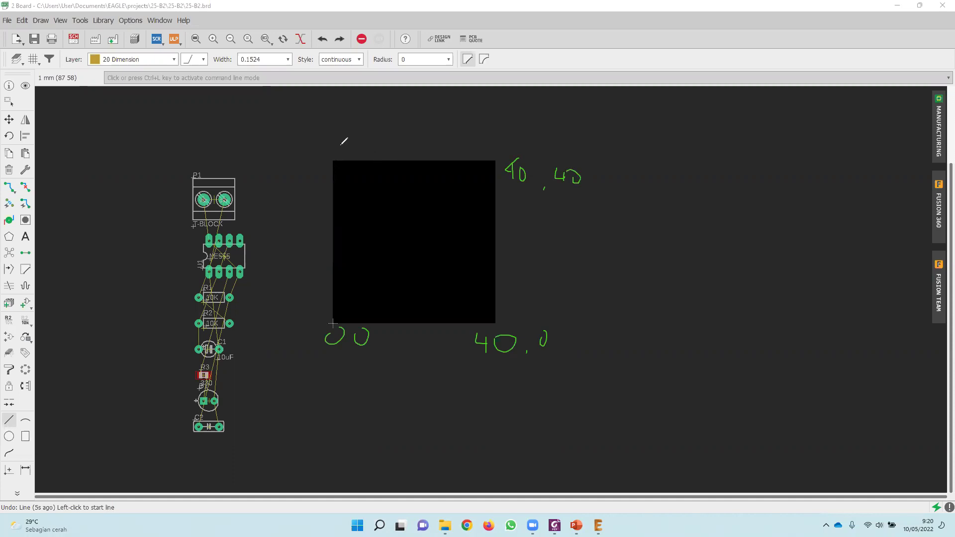
pyautogui.moveTo(328, 143); pyautogui.dragTo(347, 157)
pyautogui.moveTo(331, 323)
pyautogui.mouseDown()
pyautogui.moveTo(499, 322)
pyautogui.moveTo(495, 159)
pyautogui.moveTo(333, 157)
pyautogui.moveTo(323, 324)
pyautogui.mouseUp()
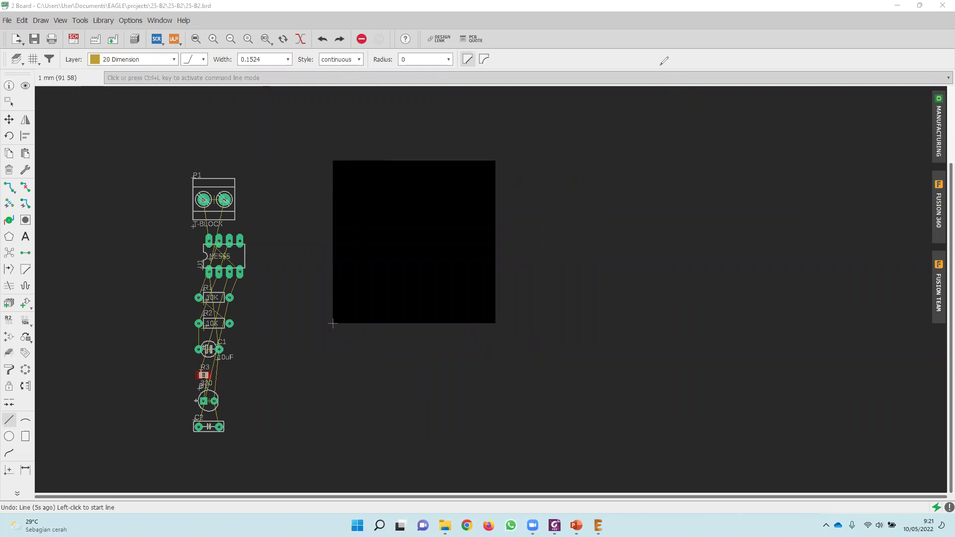
pyautogui.click(251, 77)
pyautogui.write('line (0 0)(40 0)(40 40)(0 40)(0 0)')
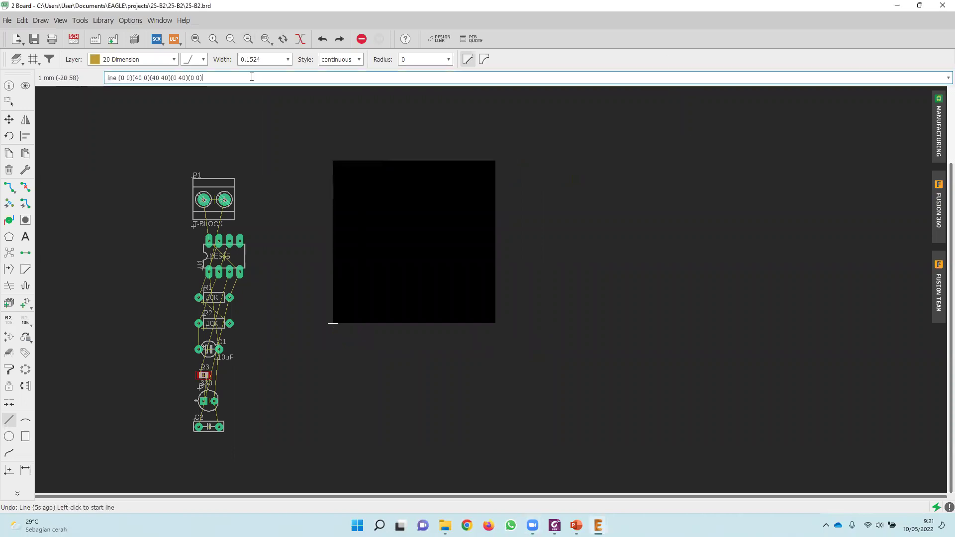
pyautogui.press('Return')
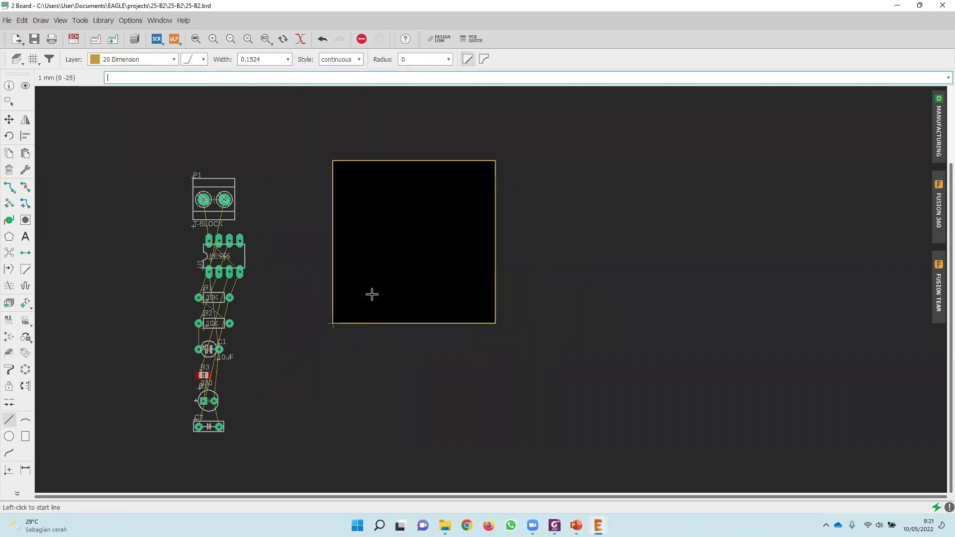
# Move terminal block P1, rotated 90 degrees, into the outline's upper-left corner and place the NE555 (U1) notch-up near the board's centre.
pyautogui.scroll(1, 363, 208)
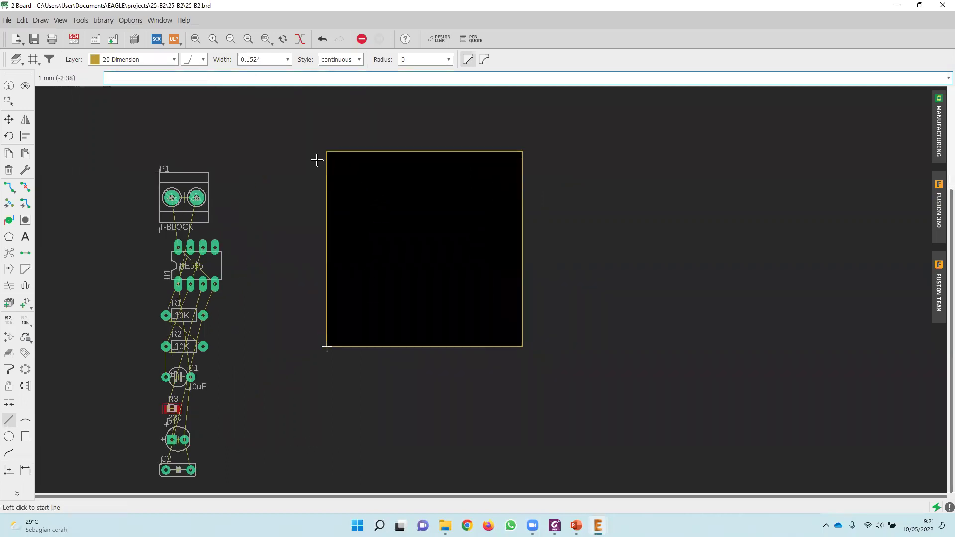
pyautogui.click(9, 119)
pyautogui.click(173, 197)
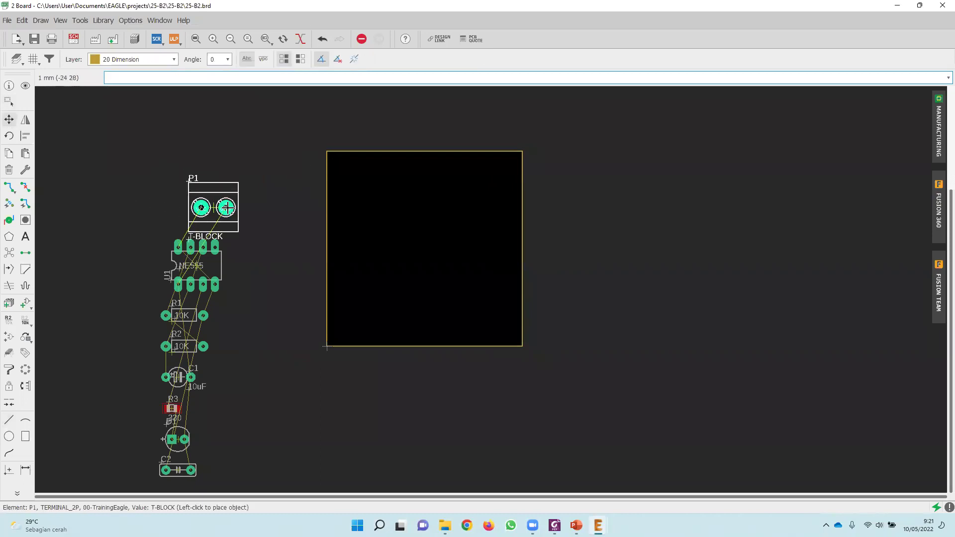
pyautogui.rightClick(341, 209)
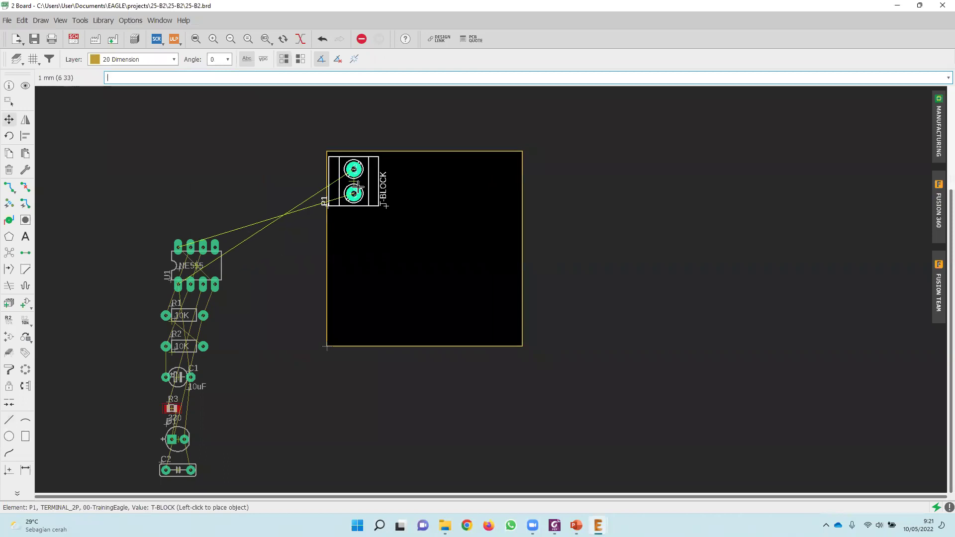
pyautogui.click(359, 182)
pyautogui.click(204, 260)
pyautogui.rightClick(429, 259)
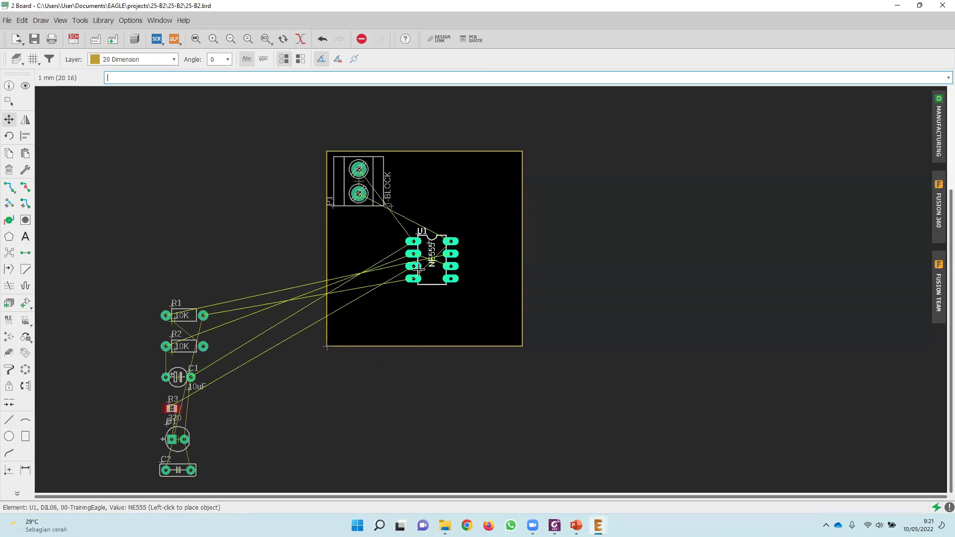
pyautogui.click(409, 266)
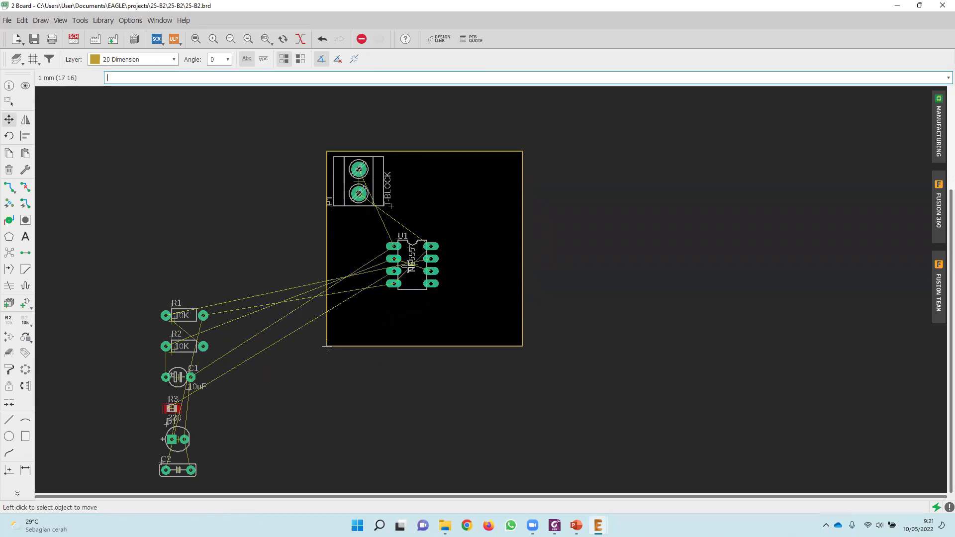
pyautogui.click(234, 327)
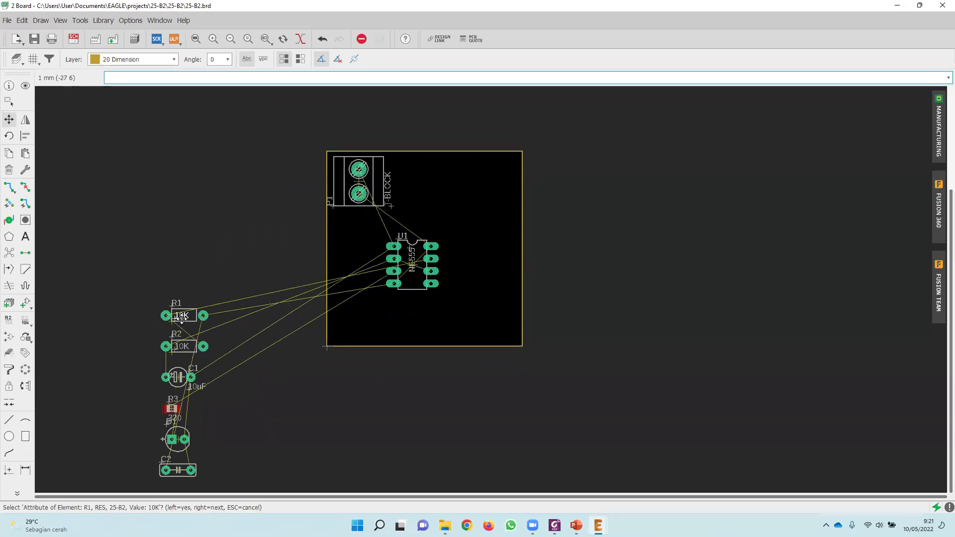
pyautogui.click(171, 322)
pyautogui.click(248, 329)
pyautogui.hotkey('ctrl', 'z')
# Move resistor R1 onto the board, standing vertically just to the right of the NE555.
pyautogui.scroll(2, 164, 329)
pyautogui.click(184, 311)
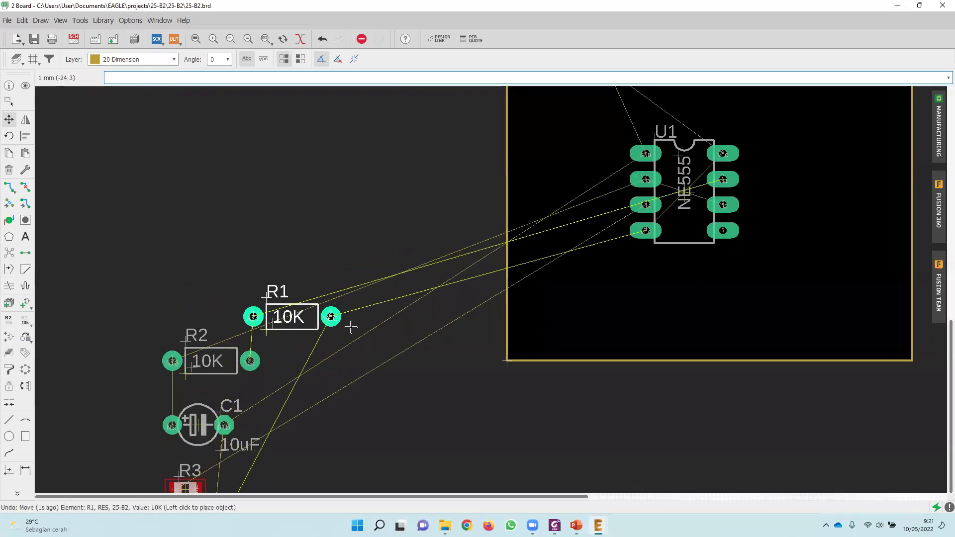
pyautogui.rightClick(517, 263)
pyautogui.rightClick(519, 262)
pyautogui.rightClick(821, 253)
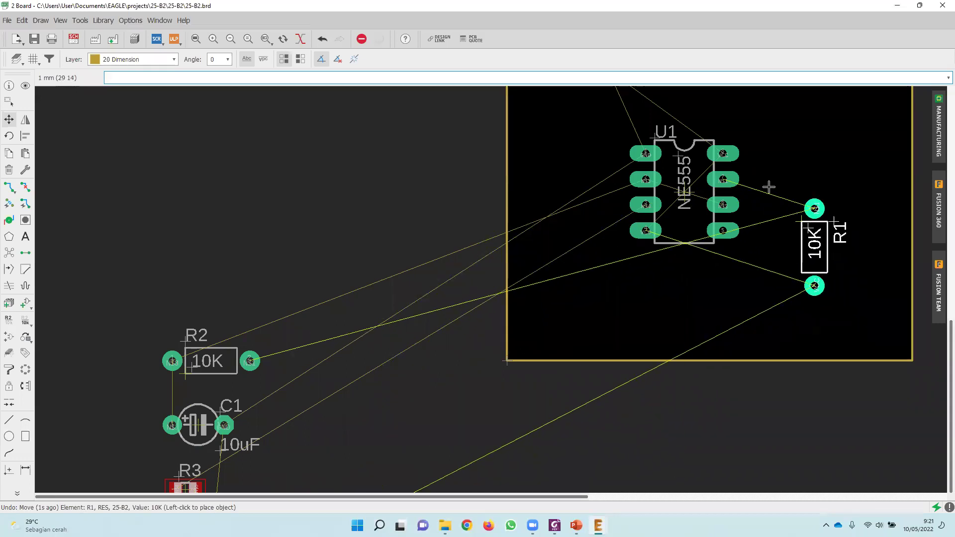
pyautogui.click(758, 158)
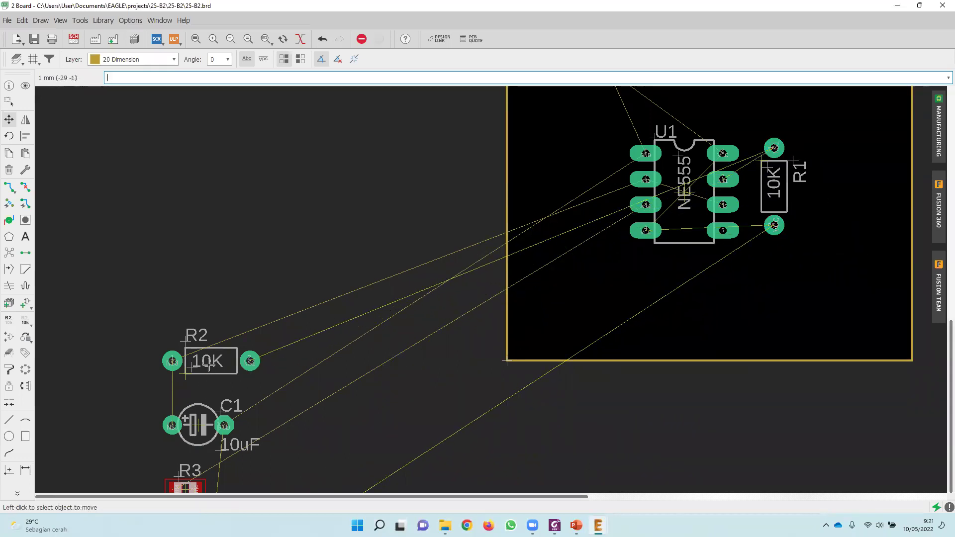
# Move resistor R2 onto the board and stand it vertically to the right of R1.
pyautogui.click(191, 367)
pyautogui.rightClick(824, 250)
pyautogui.rightClick(841, 221)
pyautogui.rightClick(841, 221)
pyautogui.rightClick(827, 200)
pyautogui.rightClick(819, 198)
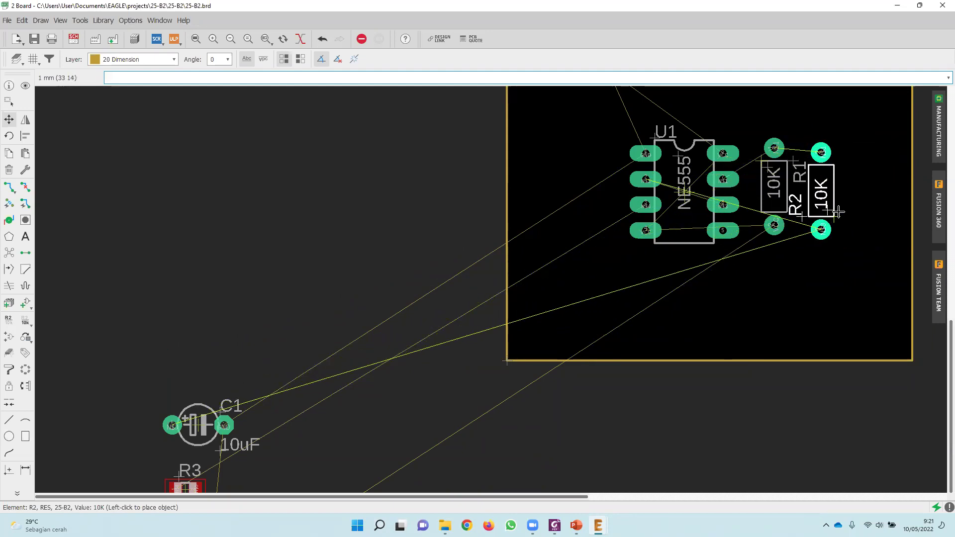
pyautogui.click(841, 211)
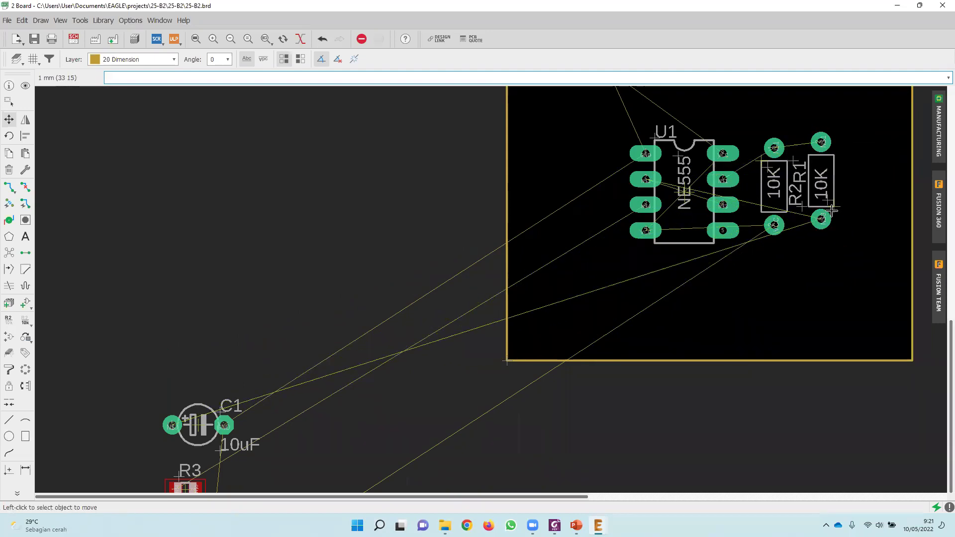
# Shift resistor R2 slightly down to try to level its pads with those of R1.
pyautogui.scroll(2, 840, 211)
pyautogui.scroll(-1, 731, 202)
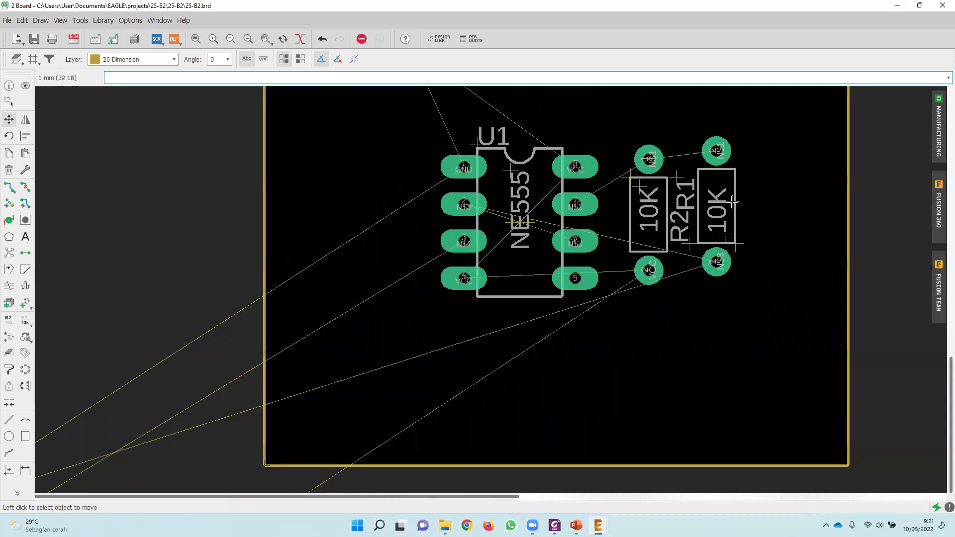
pyautogui.click(734, 243)
pyautogui.click(737, 262)
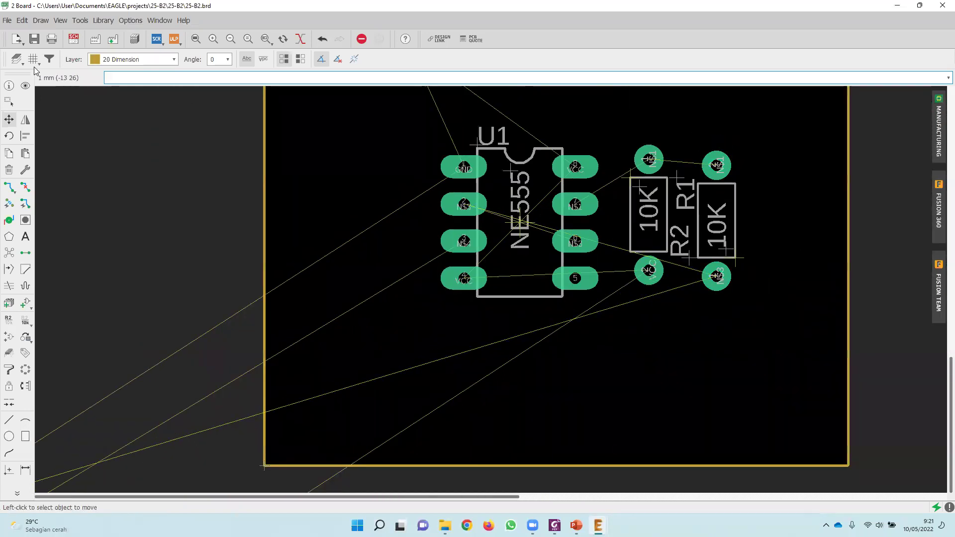
# Change the board grid's unit to mil and set its size to 20.
pyautogui.click(33, 59)
pyautogui.click(103, 62)
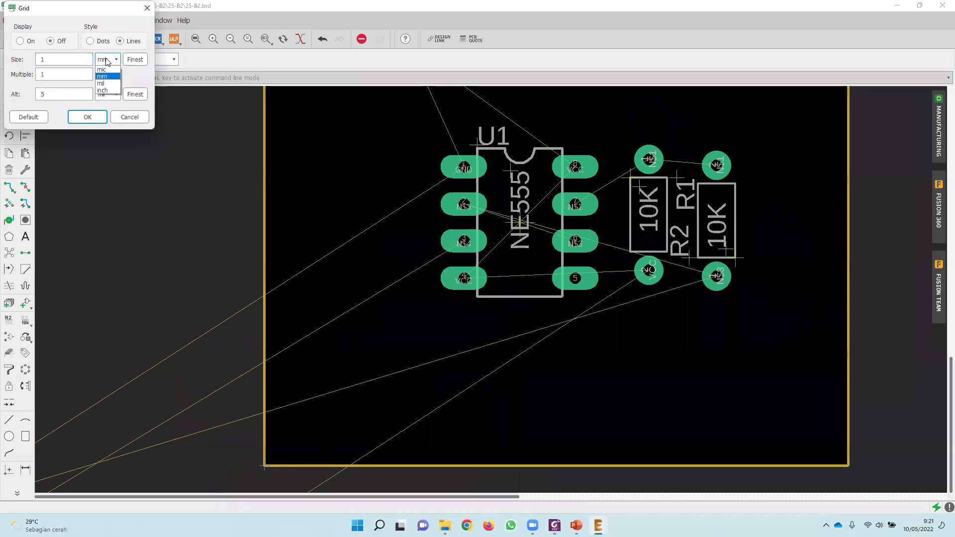
pyautogui.click(112, 85)
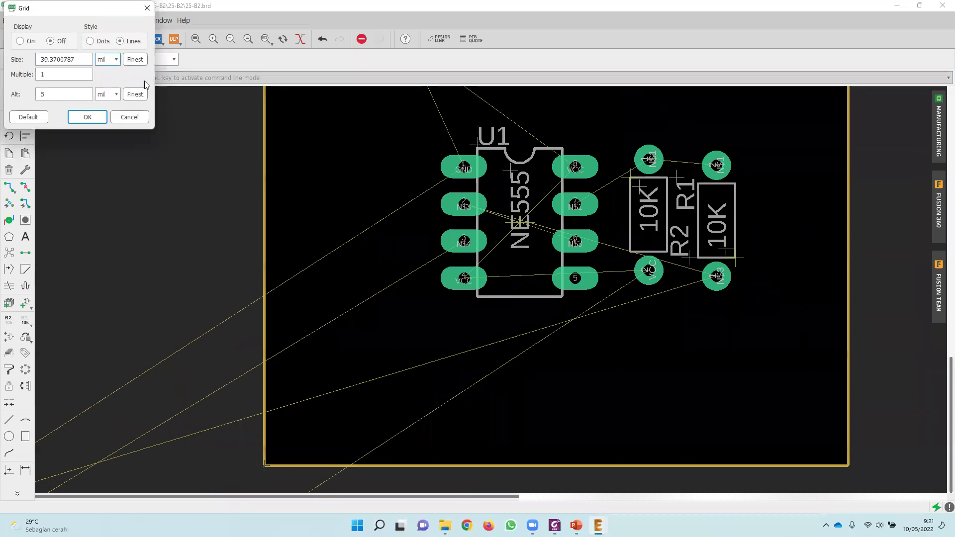
pyautogui.moveTo(83, 60); pyautogui.dragTo(5, 57)
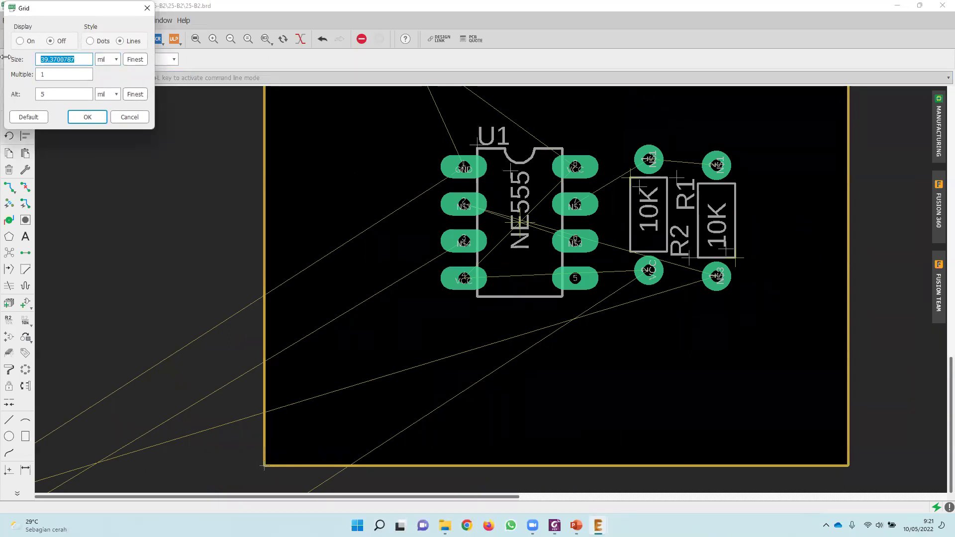
pyautogui.write('50')
pyautogui.press('Return')
# Nudge R2 up on the finer grid to line up with R1, and adjust R1's position.
pyautogui.click(735, 256)
pyautogui.click(736, 251)
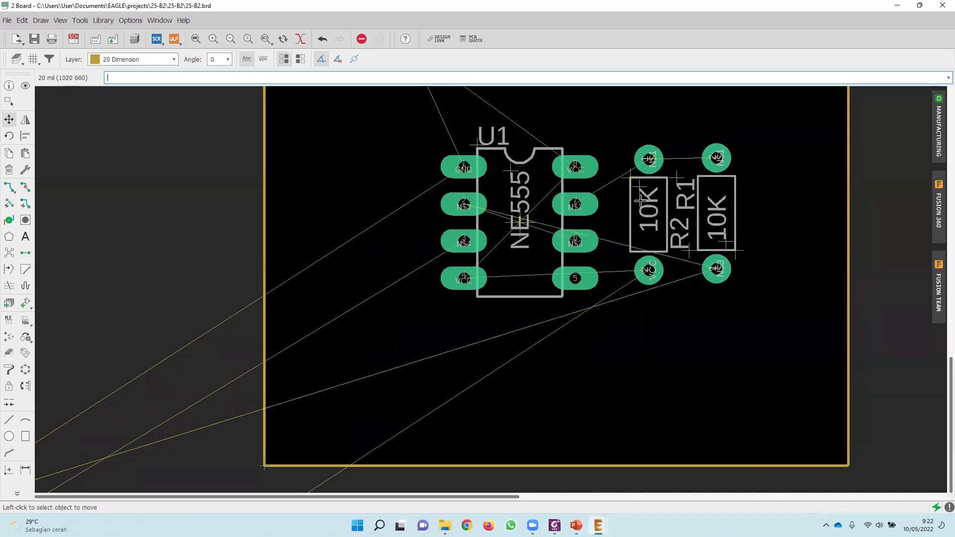
pyautogui.click(630, 179)
pyautogui.click(679, 175)
# Undo all component moves so that only the board outline remains drawn beside the parts.
pyautogui.scroll(-4, 679, 175)
pyautogui.hotkey('ctrl', 'z')
pyautogui.hotkey('ctrl', 'z')
pyautogui.hotkey('ctrl', 'z')
pyautogui.hotkey('ctrl', 'z')
pyautogui.hotkey('ctrl', 'z')
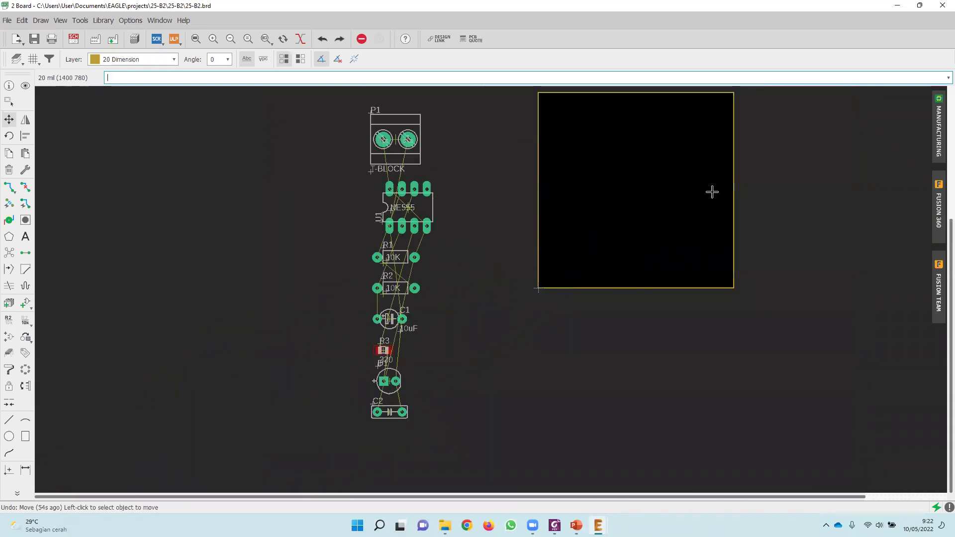
pyautogui.hotkey('ctrl', 'z')
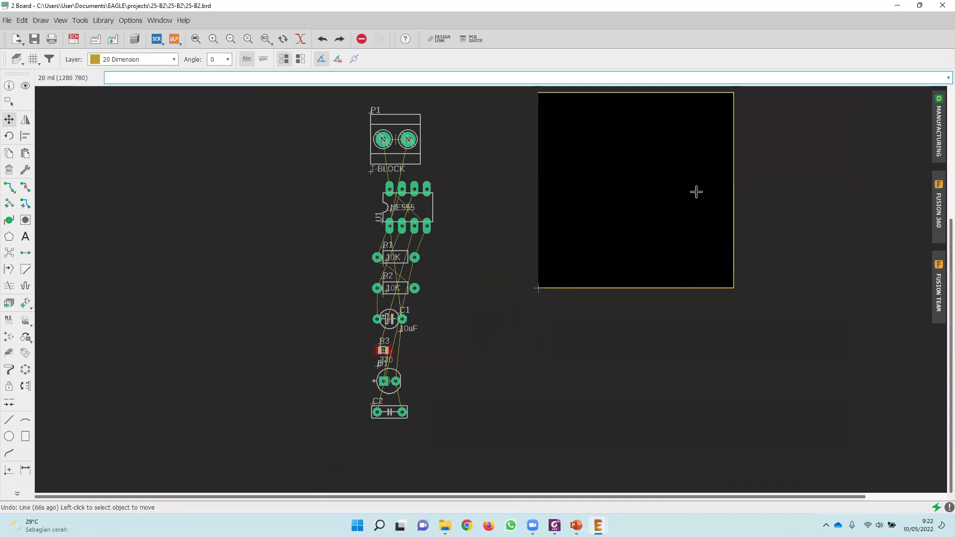
pyautogui.hotkey('ctrl', 'z')
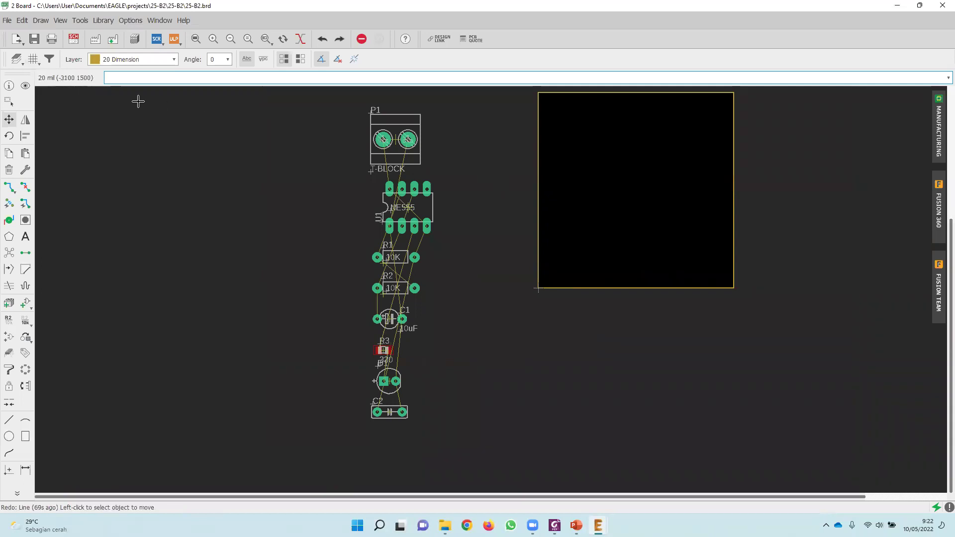
# Set the board grid size to 10 mil.
pyautogui.click(35, 60)
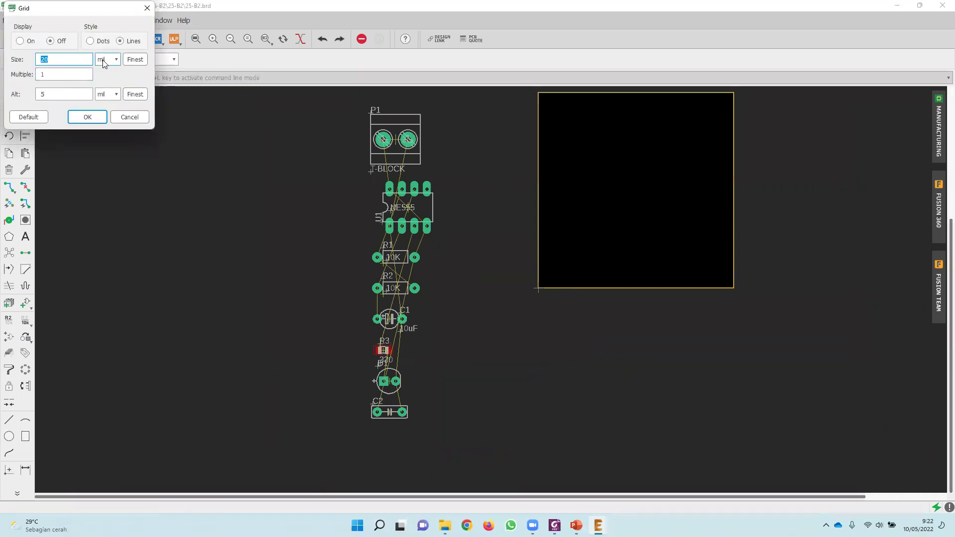
pyautogui.click(104, 60)
pyautogui.click(109, 84)
pyautogui.hotkey('shift', 'Tab')
pyautogui.write('10')
pyautogui.press('Return')
# Place terminal block P1, rotated 90 degrees, in the outline's upper-left corner and the NE555 (U1) notch-up below and to its right.
pyautogui.click(393, 149)
pyautogui.rightClick(573, 139)
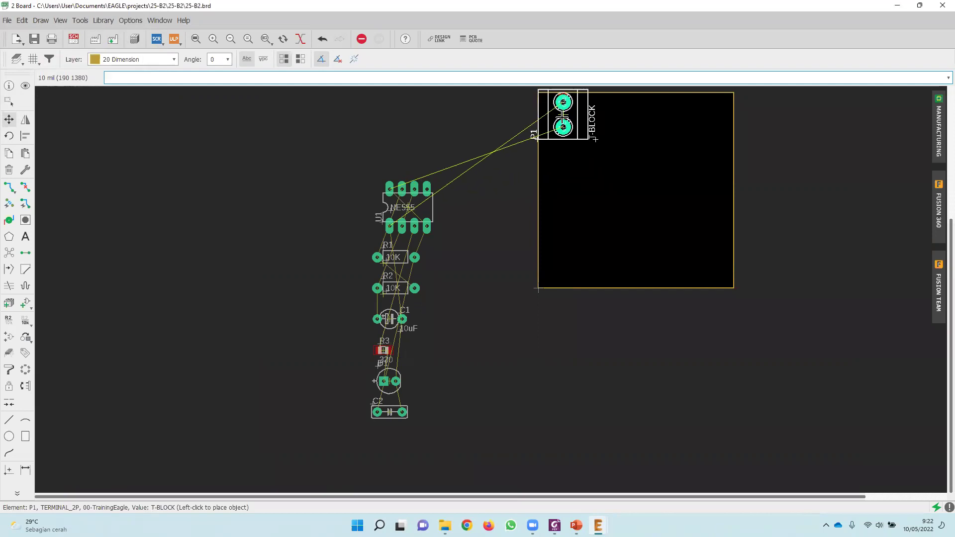
pyautogui.click(600, 147)
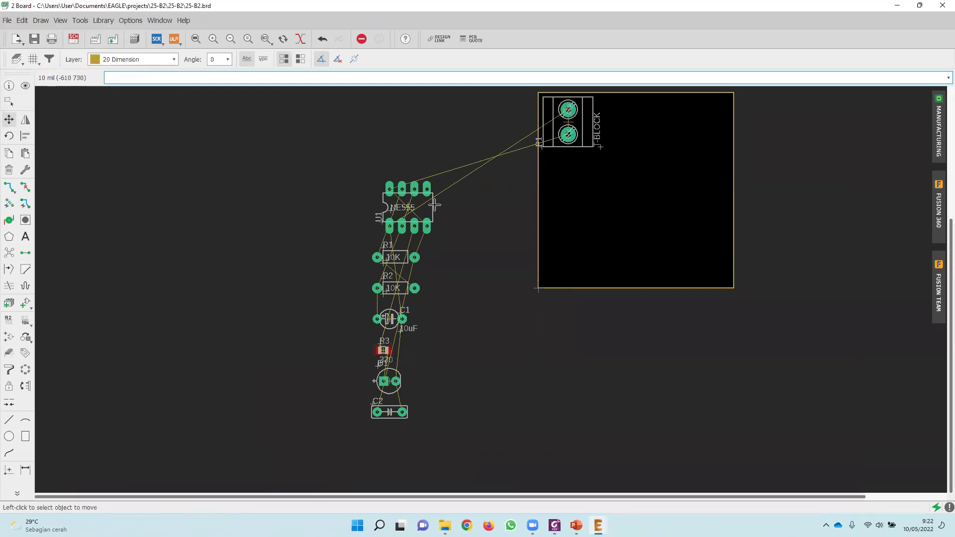
pyautogui.click(410, 211)
pyautogui.rightClick(637, 199)
pyautogui.click(625, 199)
# Place resistor R1 vertically beside the NE555's right pin column, rotated 270 degrees and level with its pins.
pyautogui.click(387, 260)
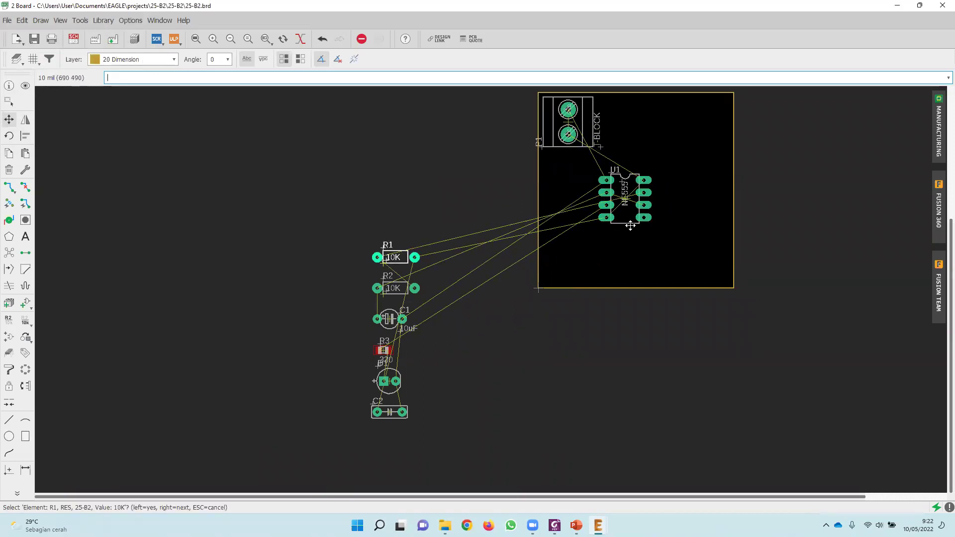
pyautogui.scroll(4, 395, 260)
pyautogui.click(438, 216)
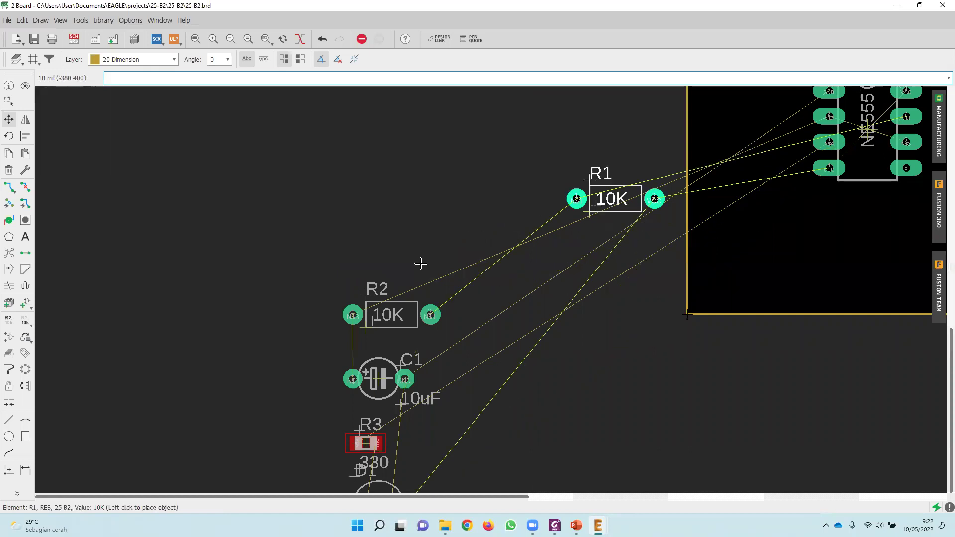
pyautogui.scroll(-3, 435, 248)
pyautogui.scroll(3, 704, 200)
pyautogui.rightClick(796, 194)
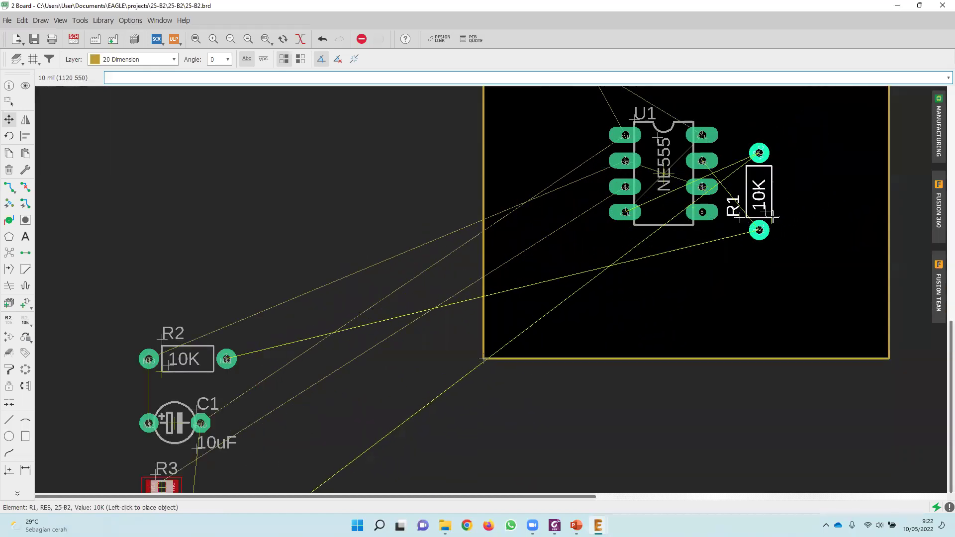
pyautogui.rightClick(769, 205)
pyautogui.rightClick(769, 205)
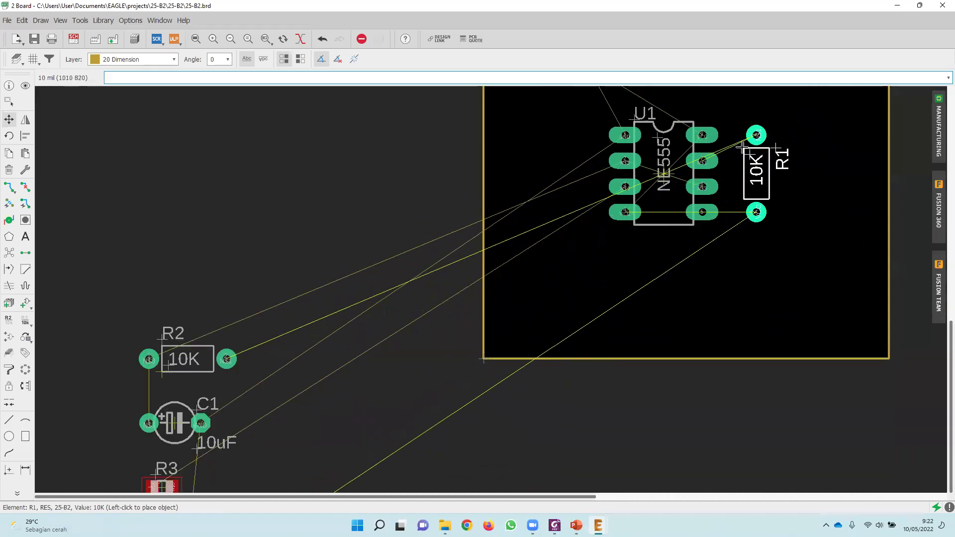
pyautogui.click(741, 148)
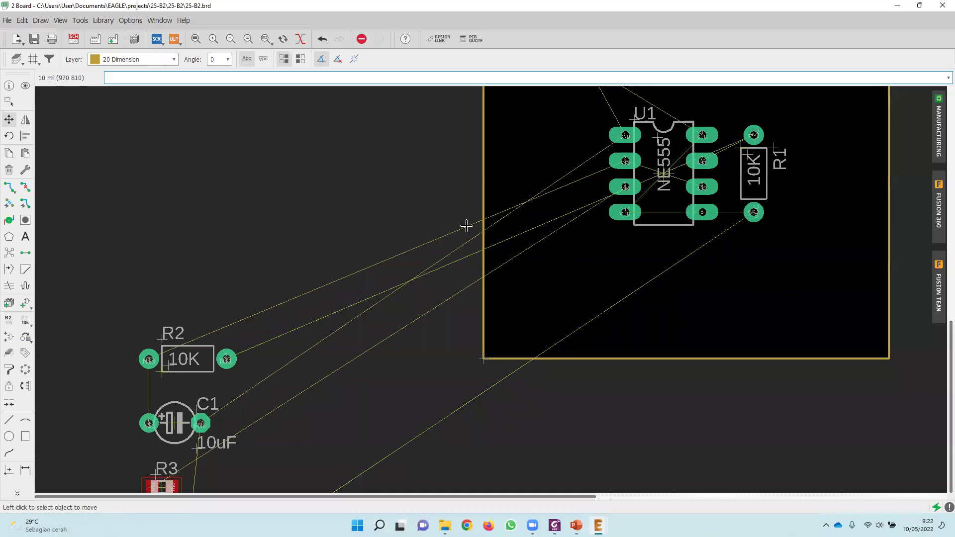
# Place resistor R2, rotated 90 degrees, directly right of R1 with its pads level with R1's.
pyautogui.click(163, 373)
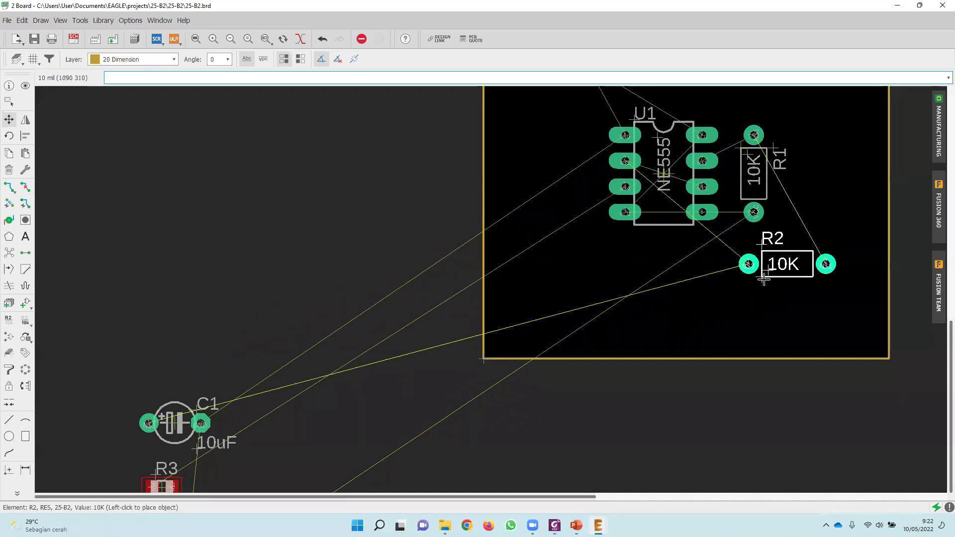
pyautogui.click(215, 286)
pyautogui.scroll(6, 222, 285)
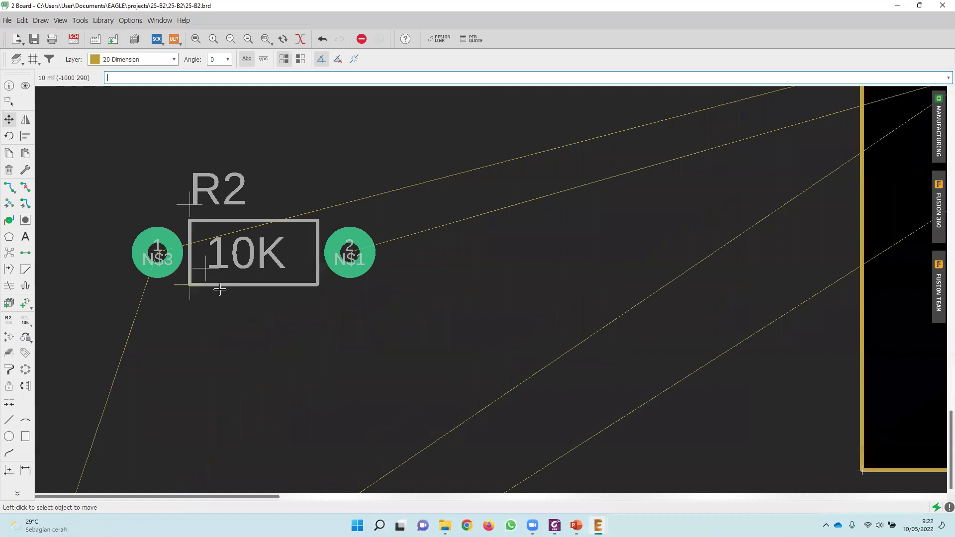
pyautogui.click(162, 285)
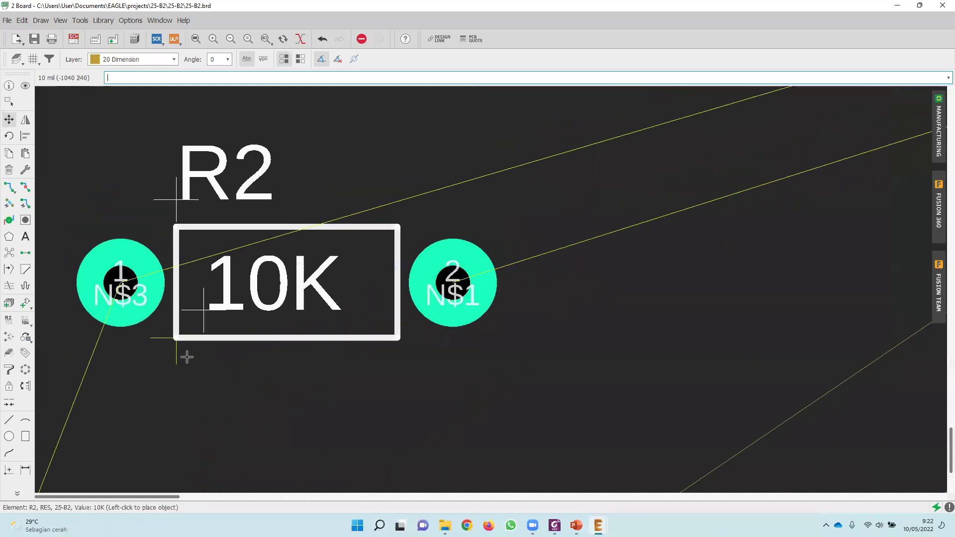
pyautogui.scroll(-6, 184, 338)
pyautogui.scroll(2, 569, 277)
pyautogui.rightClick(592, 269)
pyautogui.scroll(3, 606, 267)
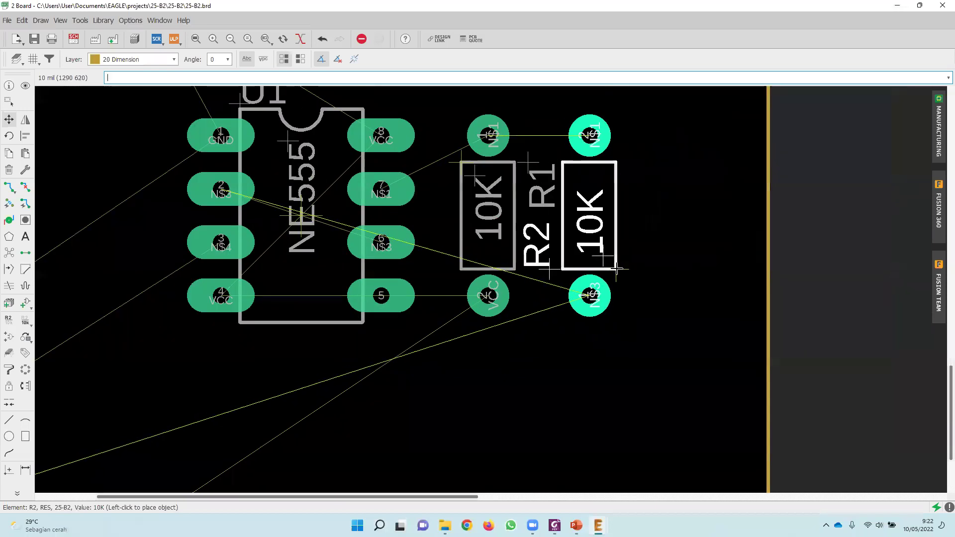
pyautogui.click(617, 270)
# Place capacitor C1 below the NE555, rotated 180 degrees so its positive pad faces right.
pyautogui.scroll(-6, 512, 320)
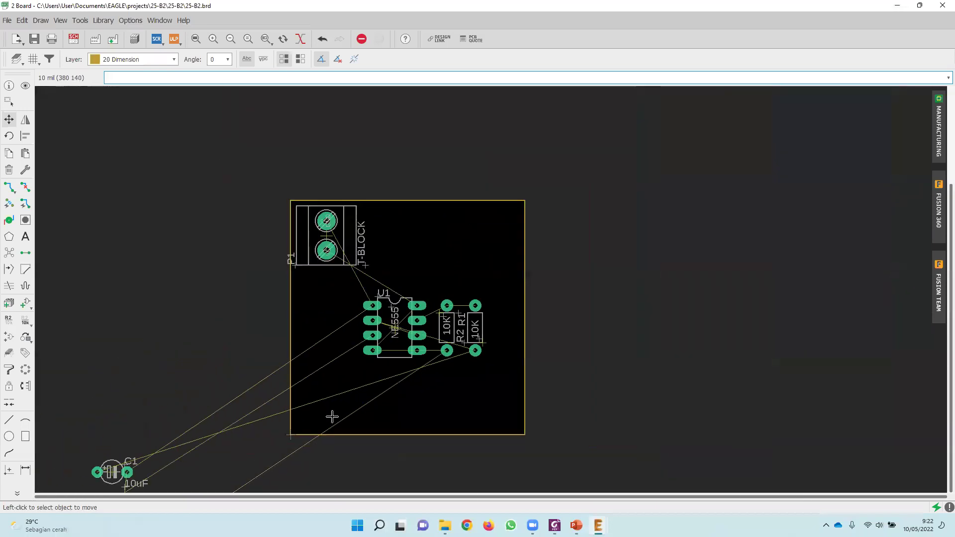
pyautogui.click(170, 457)
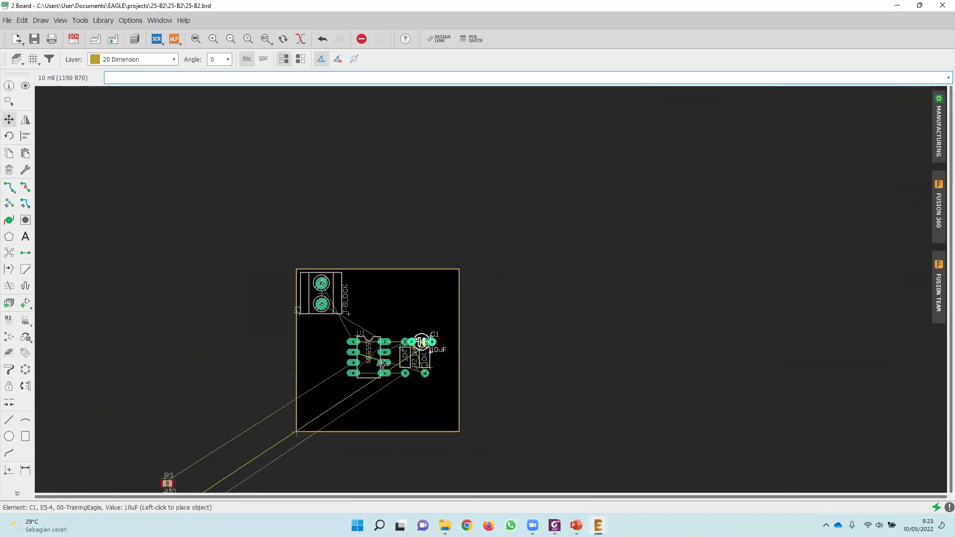
pyautogui.scroll(4, 319, 383)
pyautogui.rightClick(438, 437)
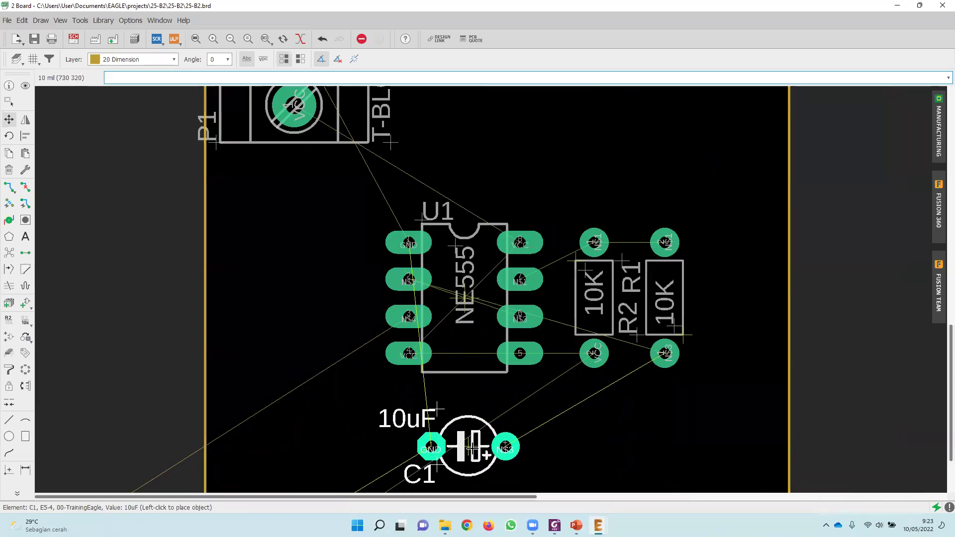
pyautogui.click(462, 453)
# Place LED D1 near the outline's lower-right corner, rotated so its plus side points up.
pyautogui.scroll(-5, 454, 448)
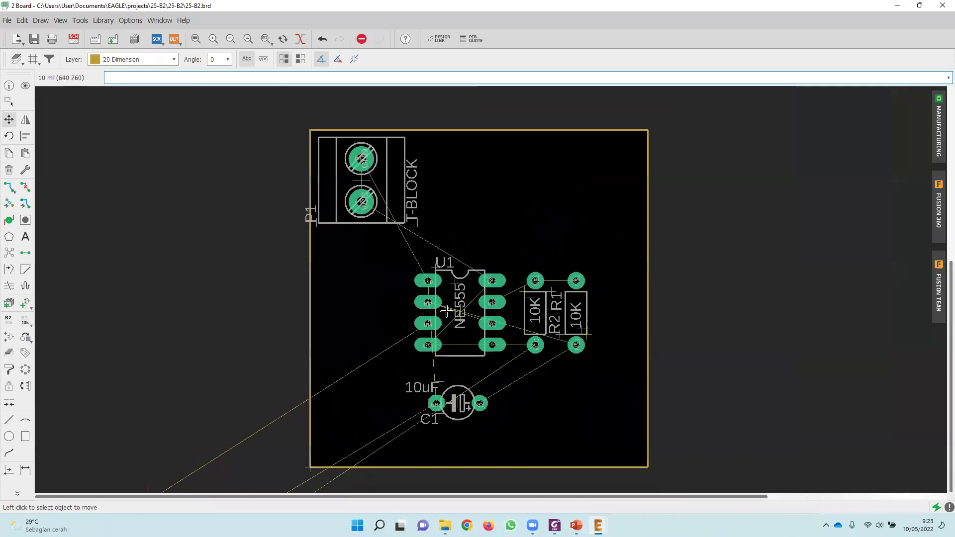
pyautogui.click(311, 428)
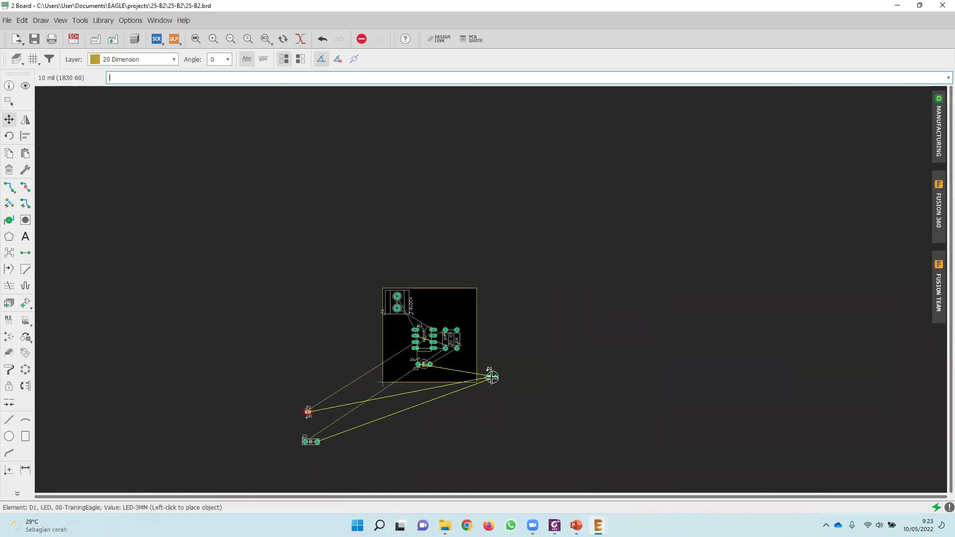
pyautogui.scroll(5, 458, 366)
pyautogui.rightClick(434, 350)
pyautogui.rightClick(437, 359)
pyautogui.rightClick(441, 355)
pyautogui.rightClick(441, 348)
pyautogui.rightClick(438, 357)
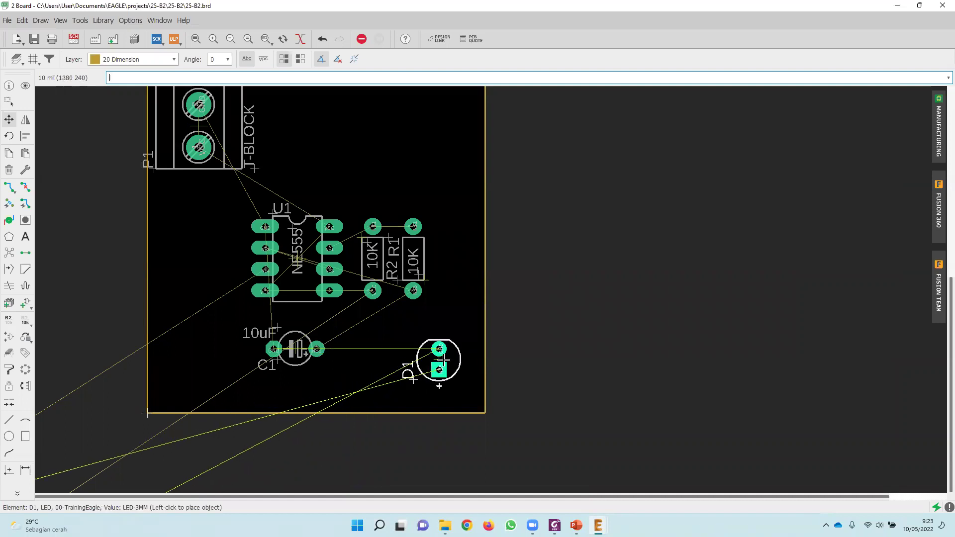
pyautogui.scroll(5, 443, 358)
pyautogui.rightClick(443, 359)
pyautogui.rightClick(444, 359)
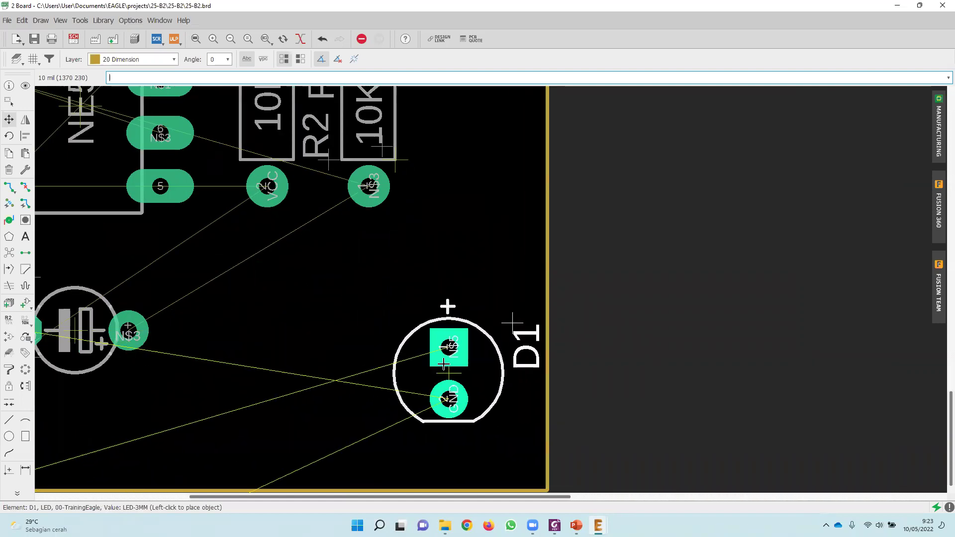
pyautogui.click(412, 366)
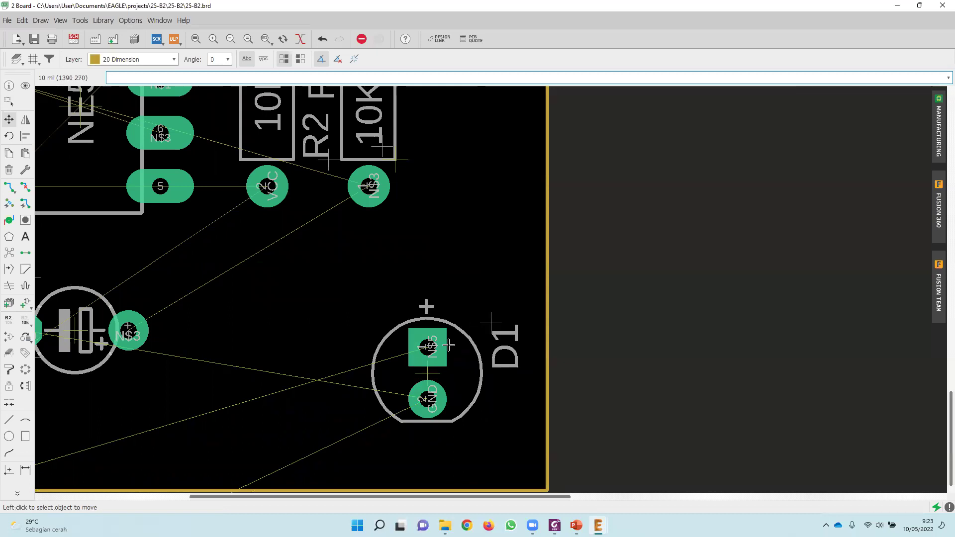
# Place capacitor C2 vertically to the right of terminal block P1, with its VCC pad on top.
pyautogui.scroll(-5, 446, 348)
pyautogui.scroll(-2, 179, 433)
pyautogui.scroll(3, 164, 448)
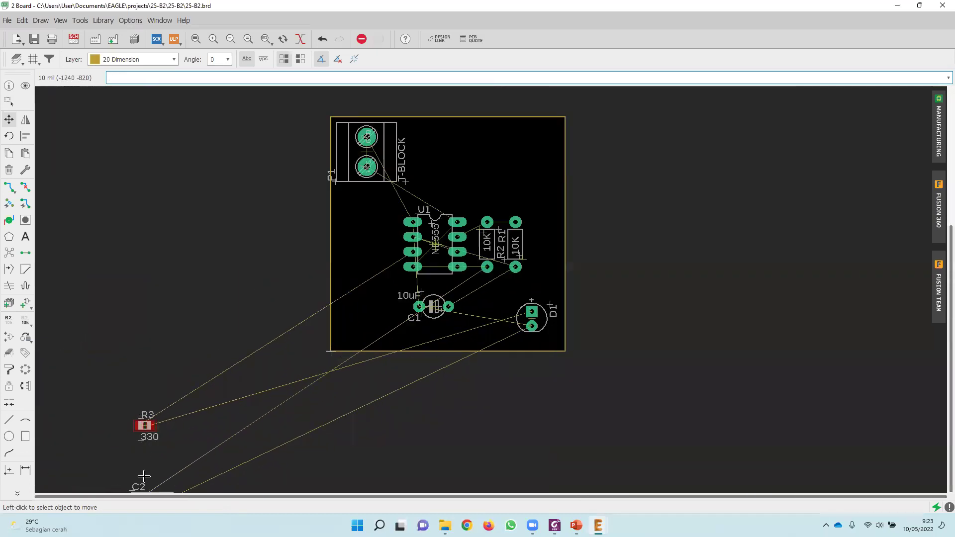
pyautogui.scroll(-4, 152, 481)
pyautogui.click(148, 489)
pyautogui.scroll(6, 281, 325)
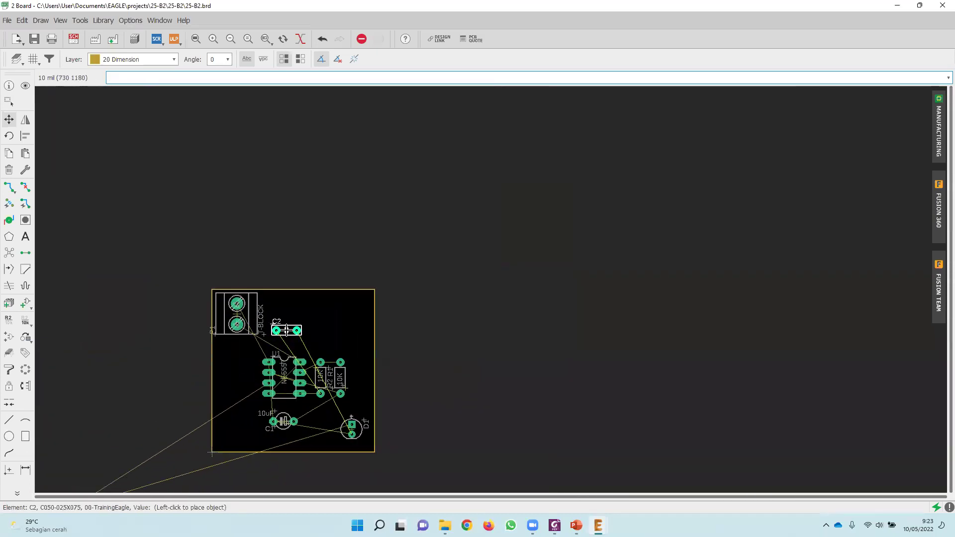
pyautogui.rightClick(260, 293)
pyautogui.rightClick(271, 281)
pyautogui.rightClick(266, 281)
pyautogui.click(267, 283)
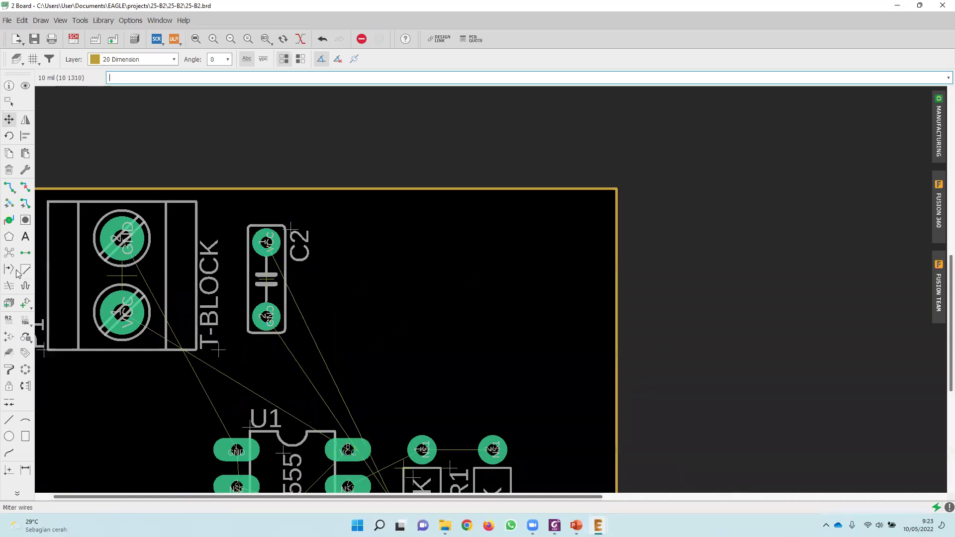
# Move C2 slightly closer to P1 and align its pads with the terminal block's pads.
pyautogui.scroll(-3, 493, 324)
pyautogui.scroll(3, 280, 386)
pyautogui.click(421, 235)
pyautogui.click(408, 230)
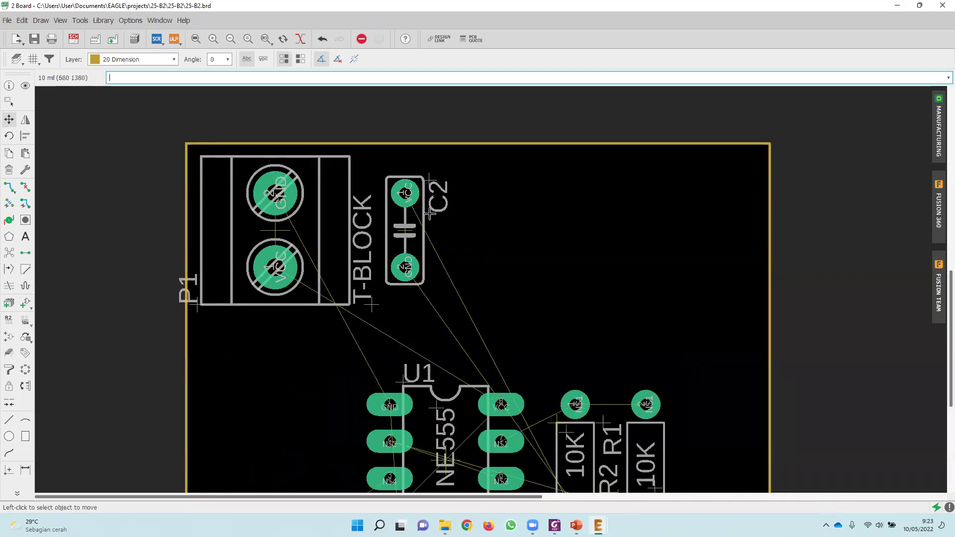
# Examine the placed components and their airwires, especially the VCC and GND connections between P1, C2 and U1.
pyautogui.scroll(-3, 429, 213)
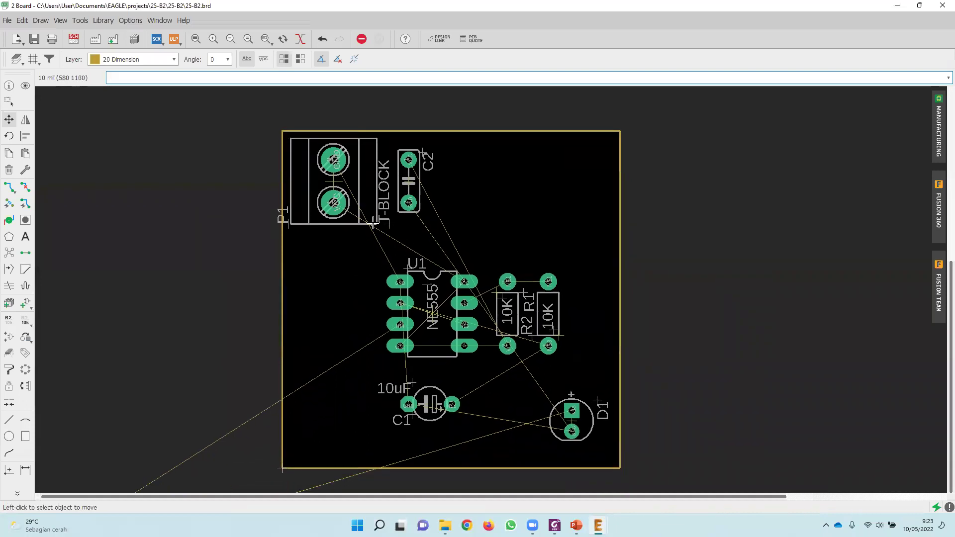
pyautogui.scroll(3, 418, 209)
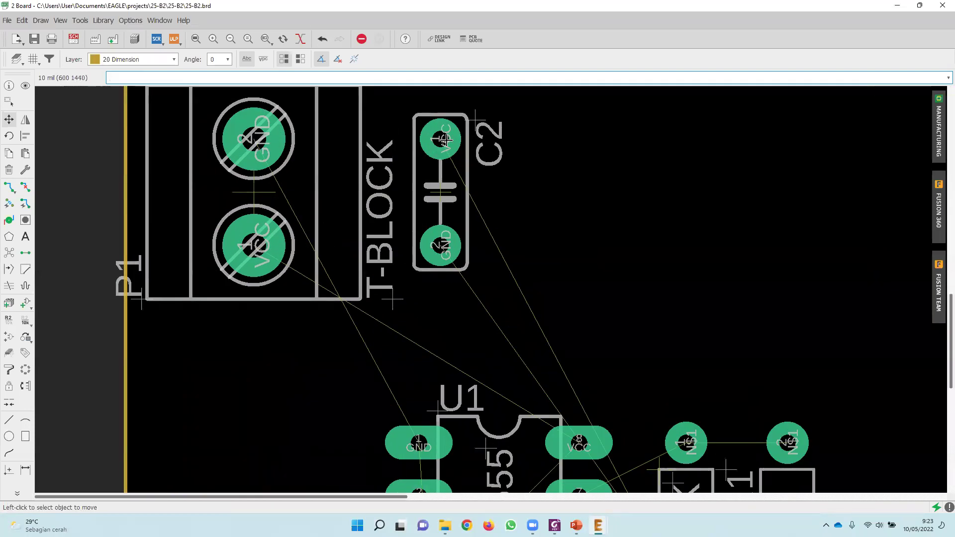
pyautogui.scroll(-2, 472, 187)
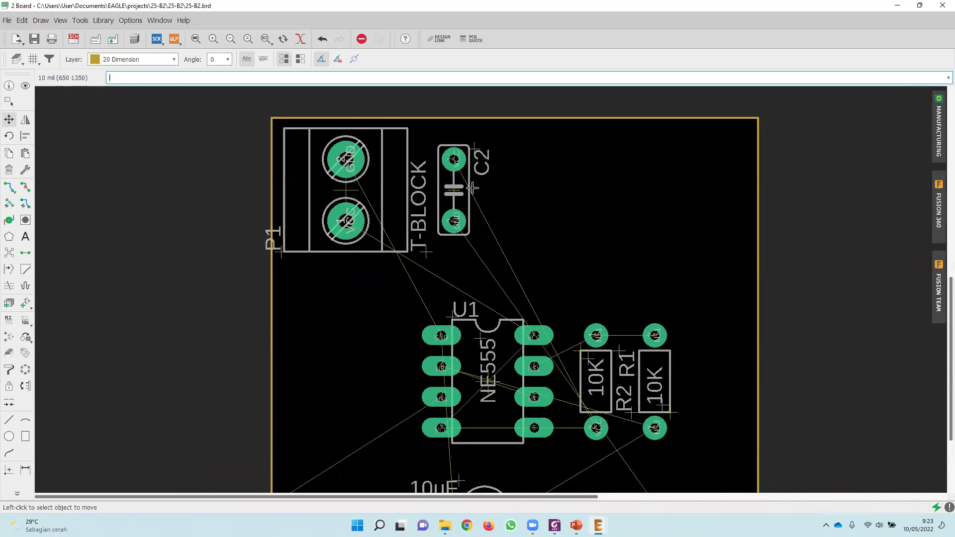
pyautogui.scroll(-3, 418, 201)
pyautogui.scroll(4, 522, 379)
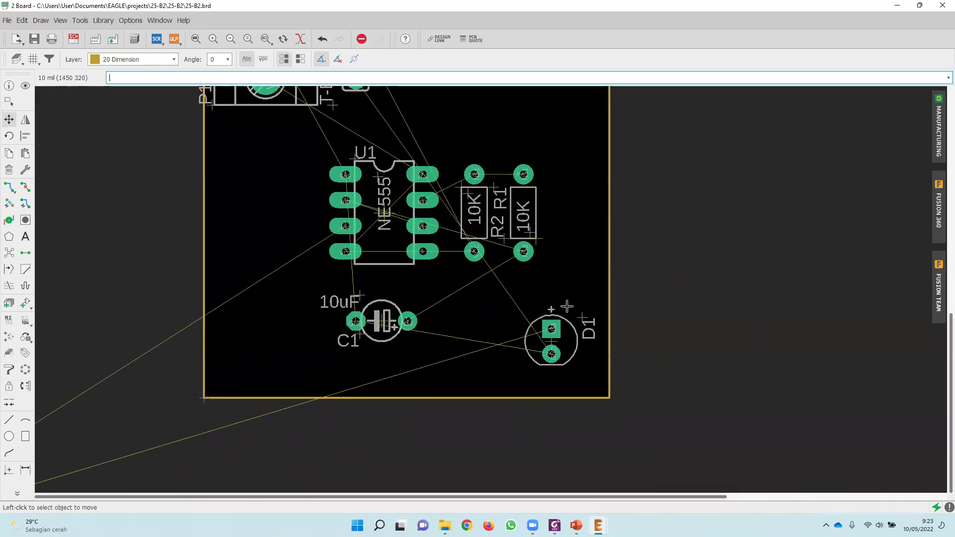
pyautogui.scroll(-3, 577, 318)
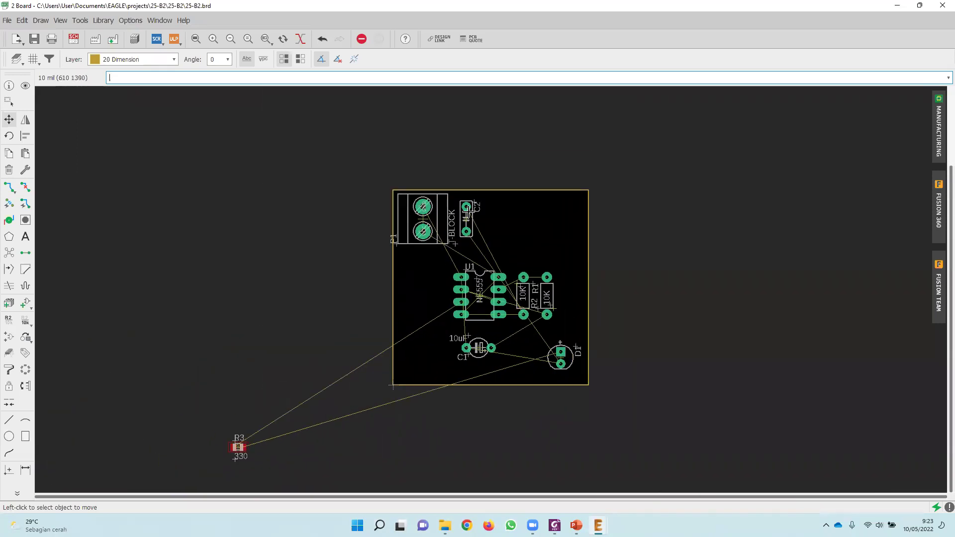
pyautogui.scroll(2, 502, 290)
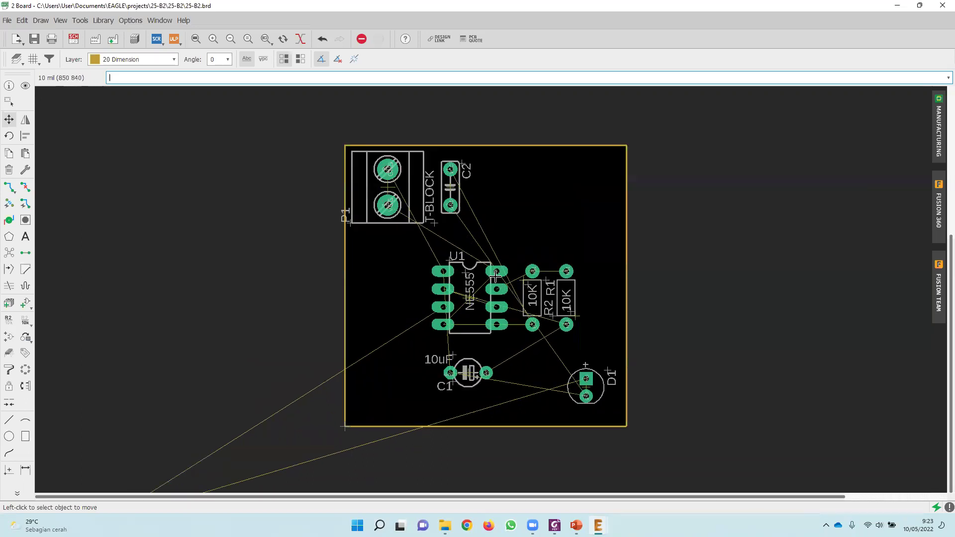
pyautogui.scroll(1, 495, 276)
pyautogui.scroll(2, 450, 153)
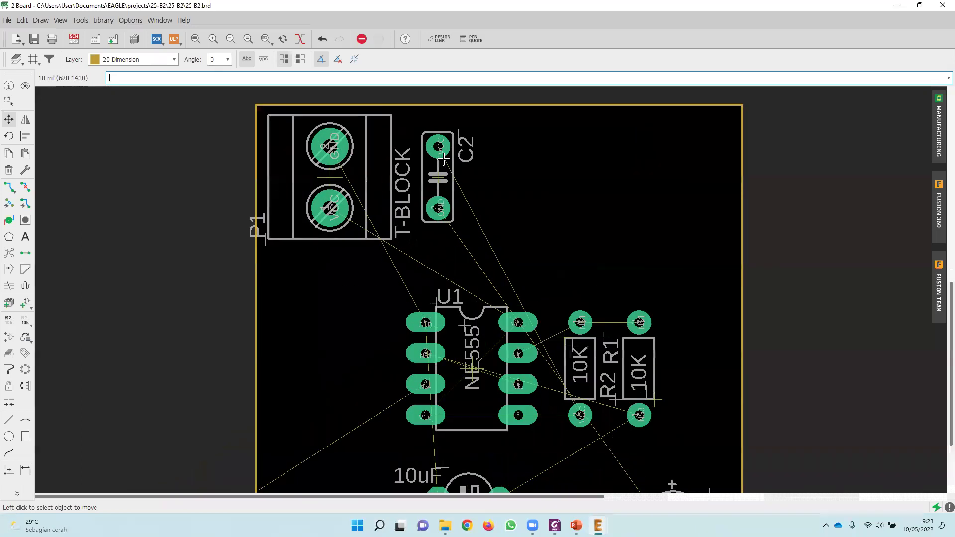
# Recalculate the ratsnest and rotate C2 by 180 degrees, aligning its GND and VCC pads with P1's matching pads.
pyautogui.click(10, 255)
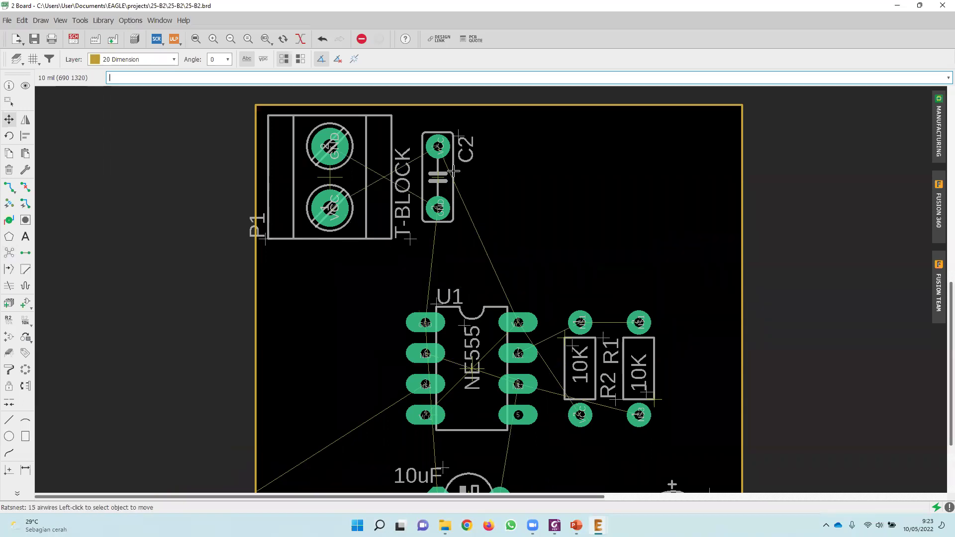
pyautogui.scroll(1, 433, 170)
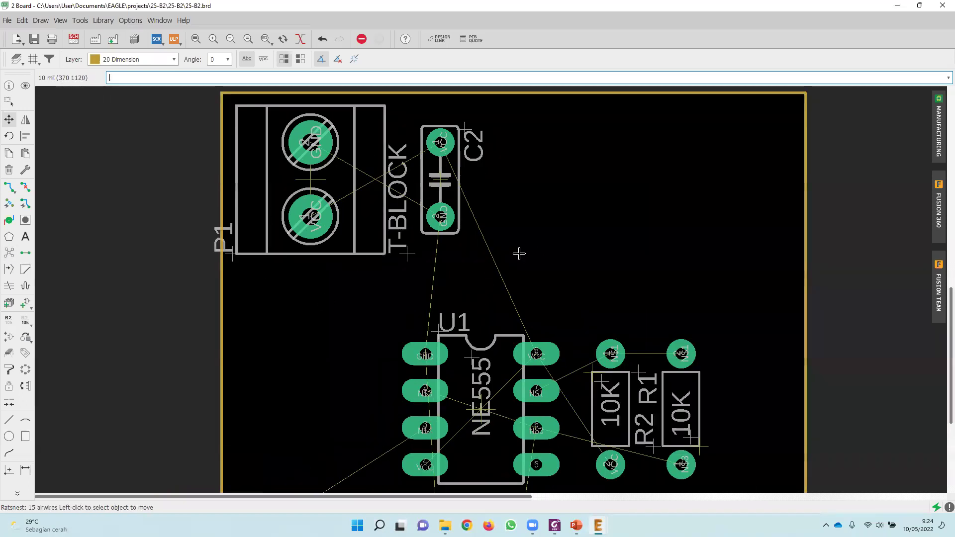
pyautogui.click(440, 182)
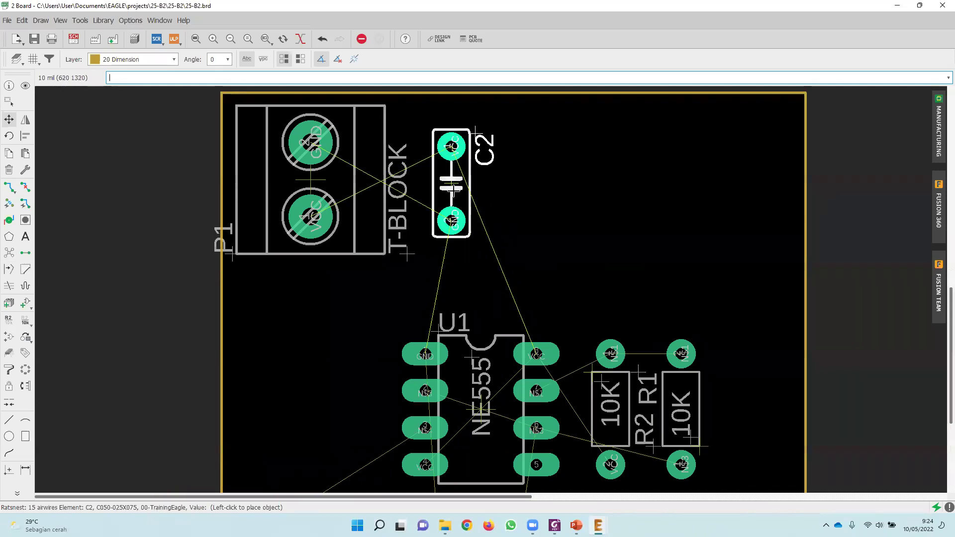
pyautogui.rightClick(442, 183)
pyautogui.rightClick(443, 183)
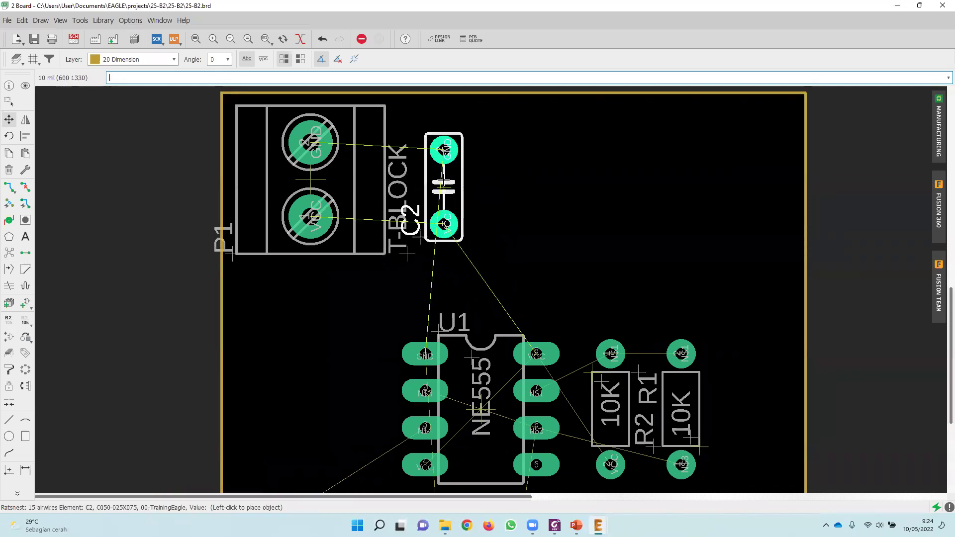
pyautogui.click(448, 179)
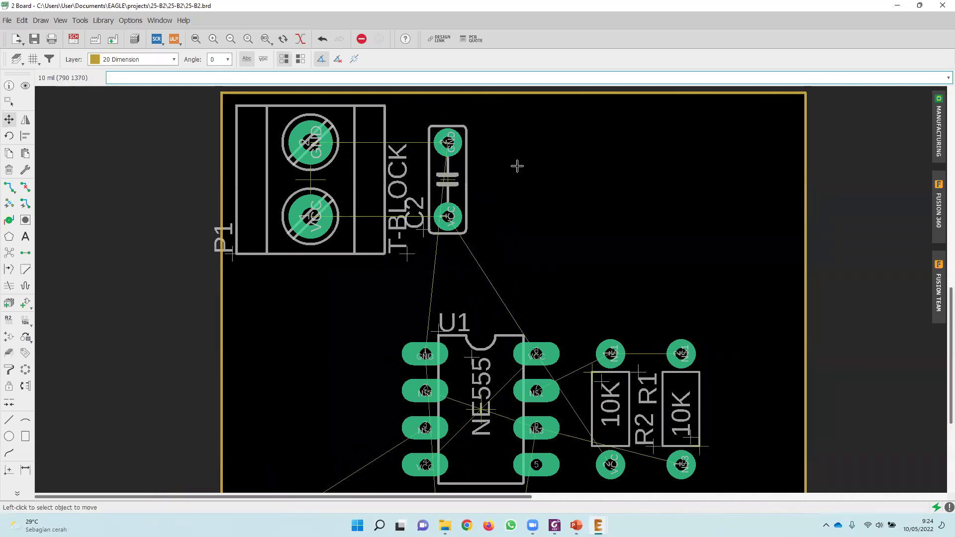
# Place SMD resistor R3 inside the outline, below the 10K resistors and to the upper left of D1.
pyautogui.scroll(-5, 528, 168)
pyautogui.click(312, 367)
pyautogui.click(316, 369)
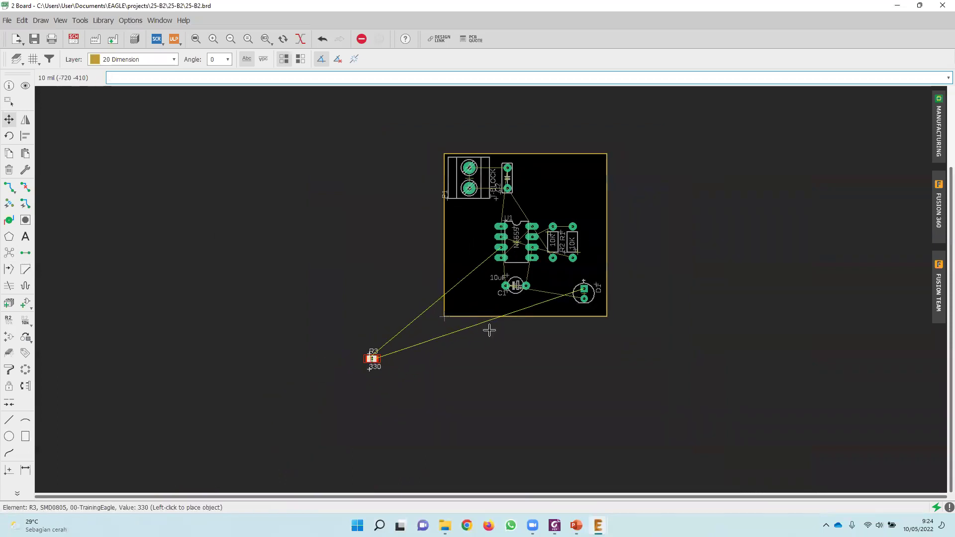
pyautogui.click(562, 273)
pyautogui.scroll(5, 571, 281)
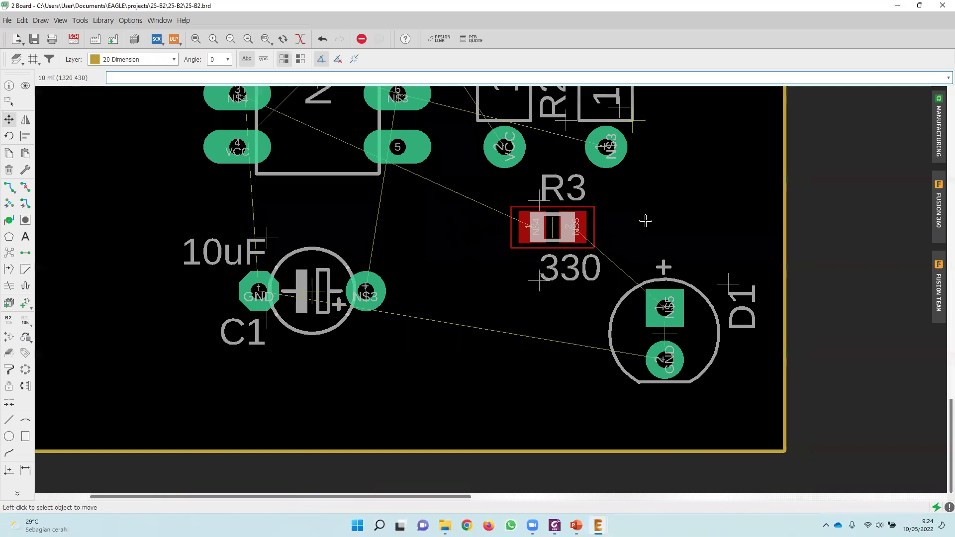
# Shift R3 slightly down and to the left, and mirror it onto the board's bottom side.
pyautogui.moveTo(556, 229); pyautogui.dragTo(548, 244)
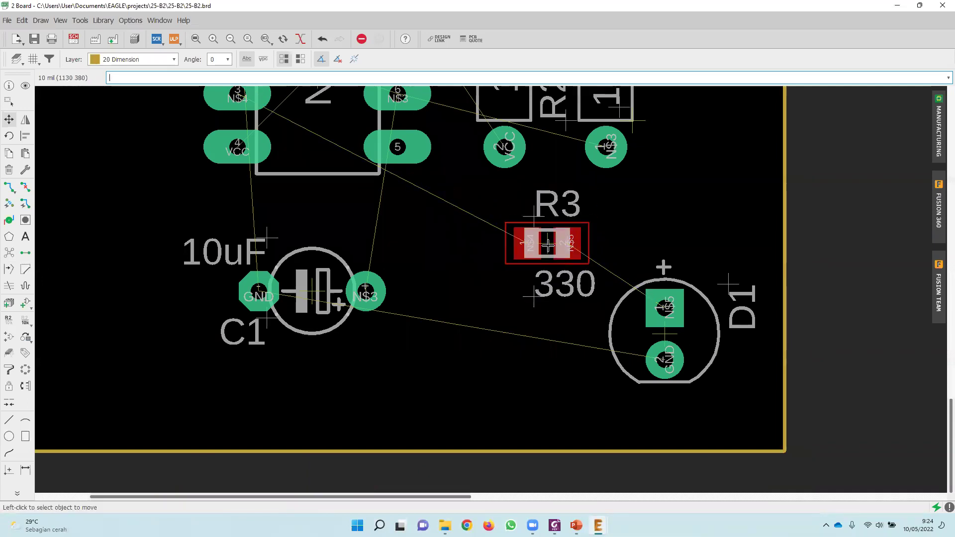
pyautogui.rightClick(548, 242)
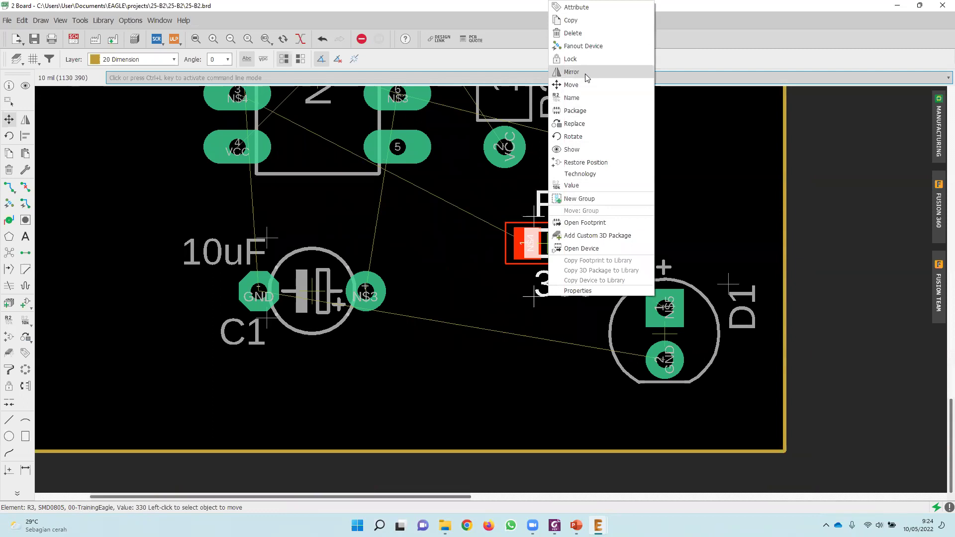
pyautogui.click(572, 72)
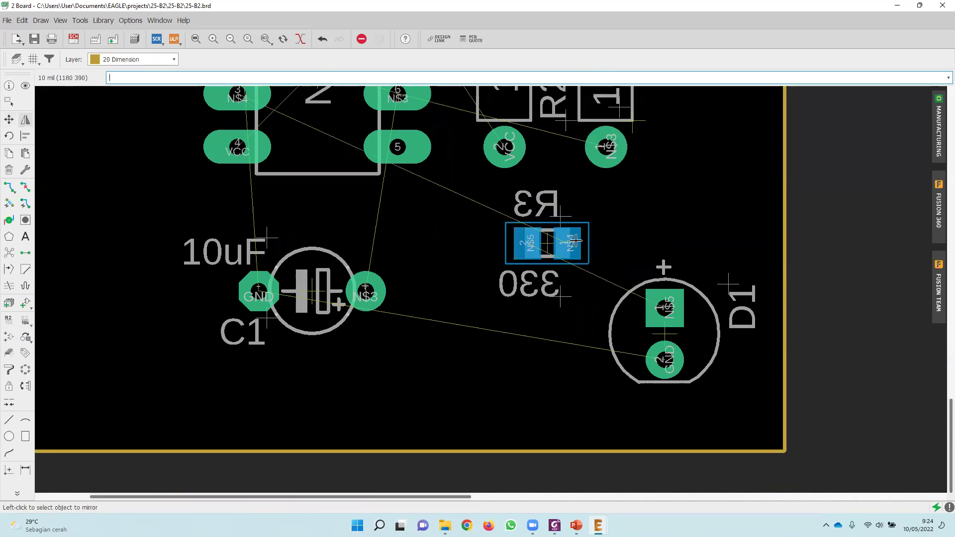
pyautogui.click(551, 247)
pyautogui.rightClick(548, 247)
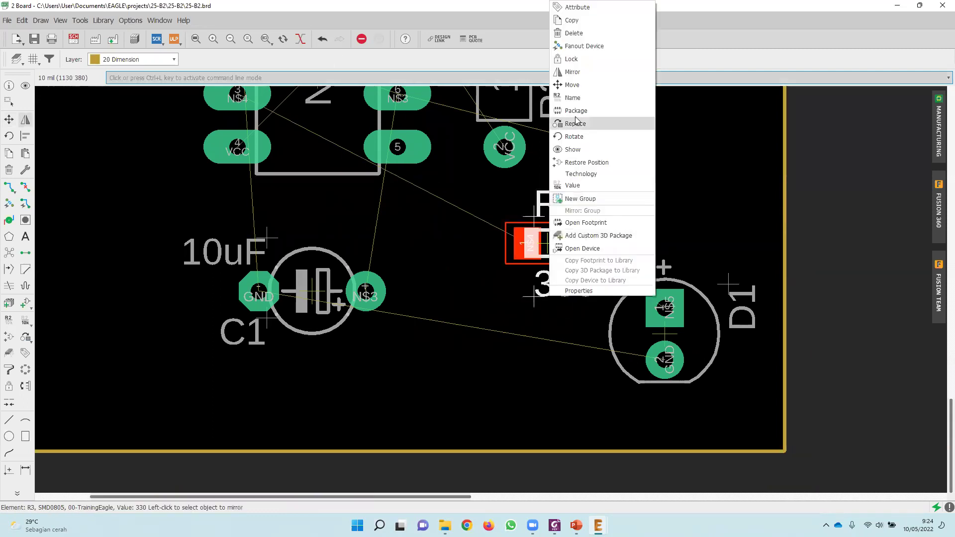
pyautogui.click(573, 73)
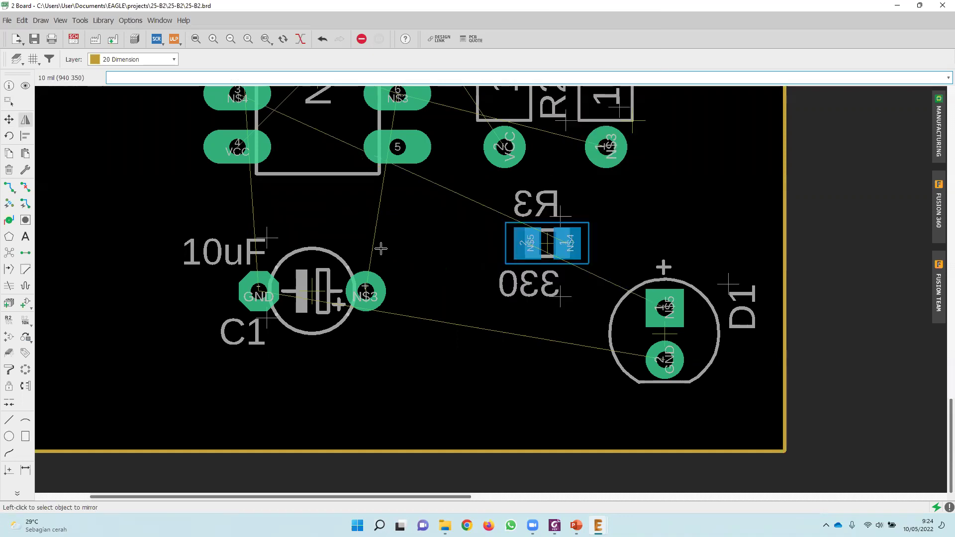
# Rotate R3 by 180 degrees and place it just left of D1, aligning its N$5 pad with D1's N$5 pad.
pyautogui.click(9, 119)
pyautogui.click(546, 249)
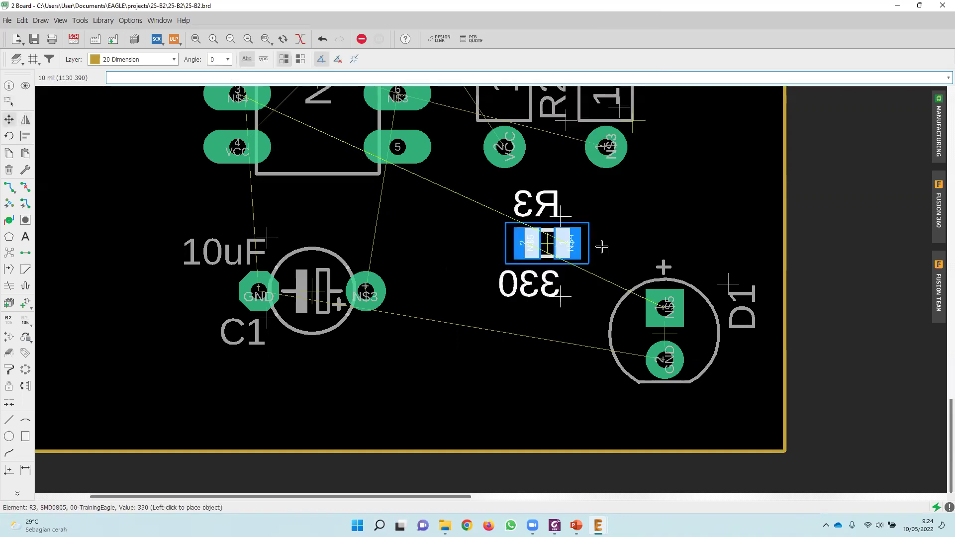
pyautogui.rightClick(672, 232)
pyautogui.rightClick(671, 229)
pyautogui.rightClick(567, 246)
pyautogui.rightClick(566, 243)
pyautogui.rightClick(566, 243)
pyautogui.rightClick(542, 279)
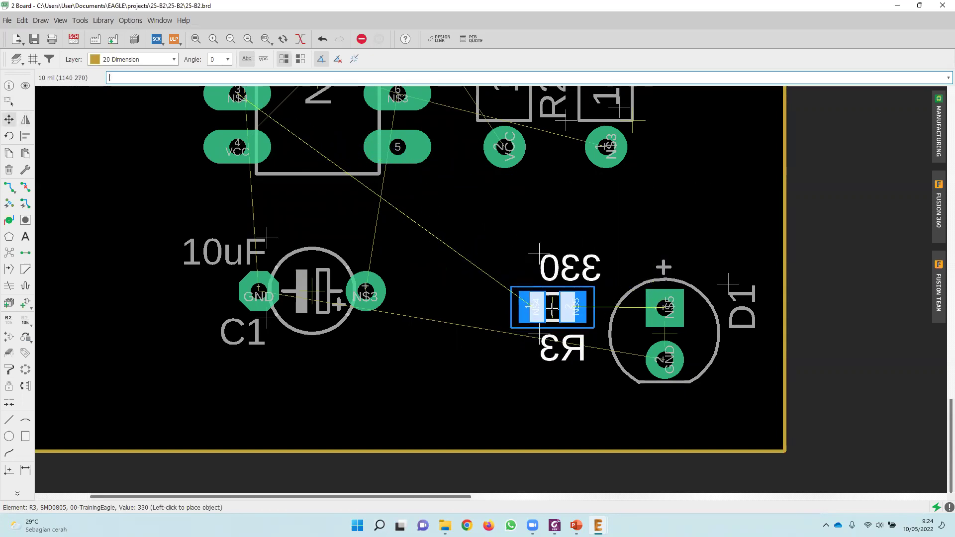
pyautogui.scroll(-1, 553, 309)
pyautogui.click(550, 307)
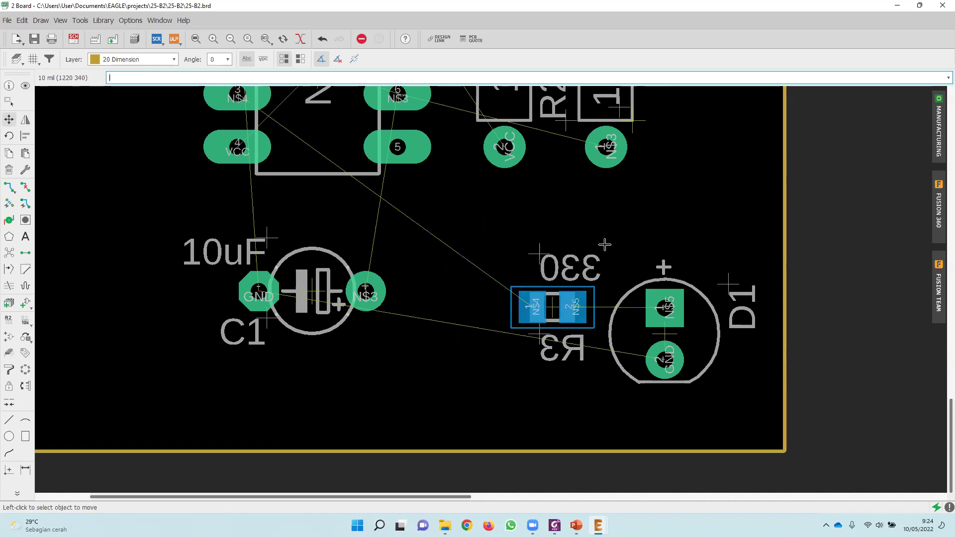
# Switch to Foxit PhantomPDF and read the competition document's design rules for minimum power and signal track widths.
pyautogui.scroll(-3, 612, 290)
pyautogui.keyDown('ctrl'); pyautogui.scroll(3, 612, 290); pyautogui.keyUp('ctrl')
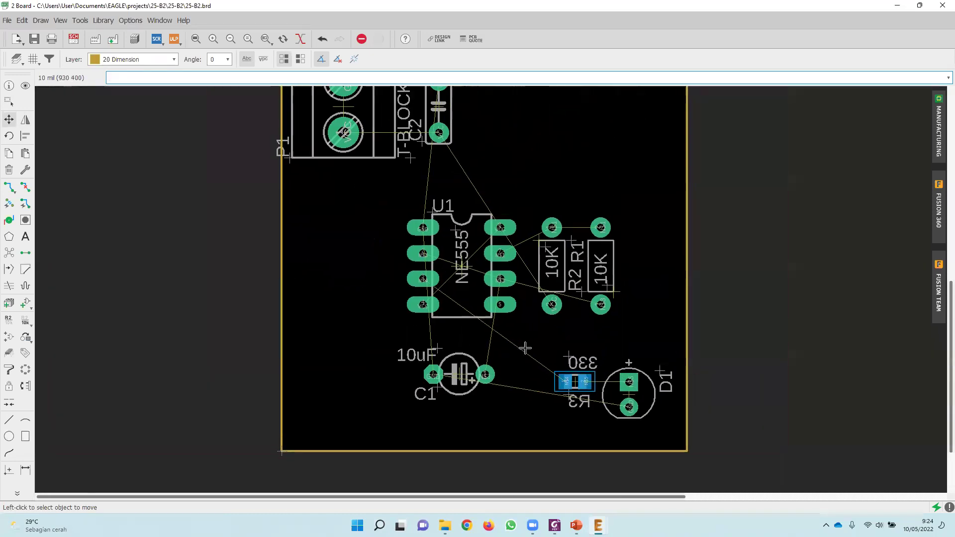
pyautogui.scroll(-2, 518, 299)
pyautogui.moveTo(555, 526)
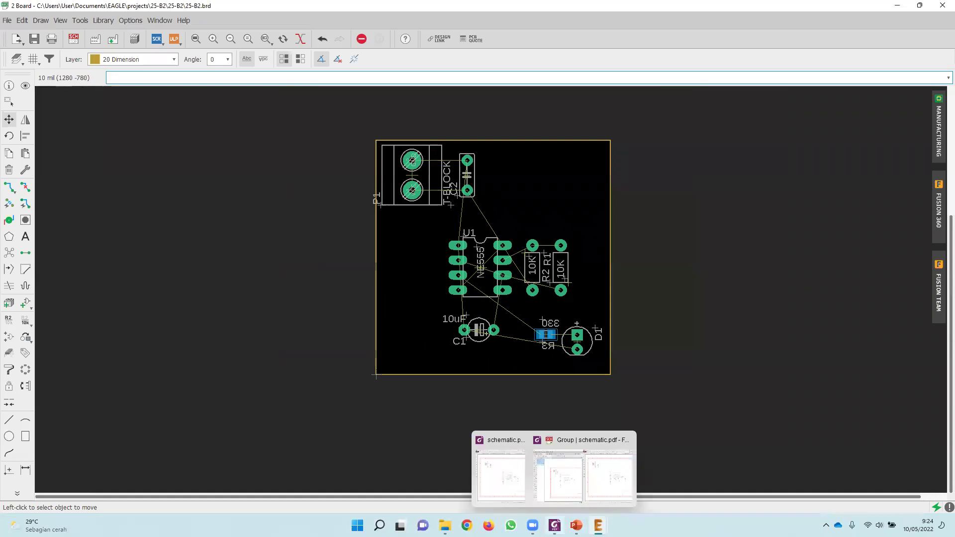
pyautogui.click(503, 473)
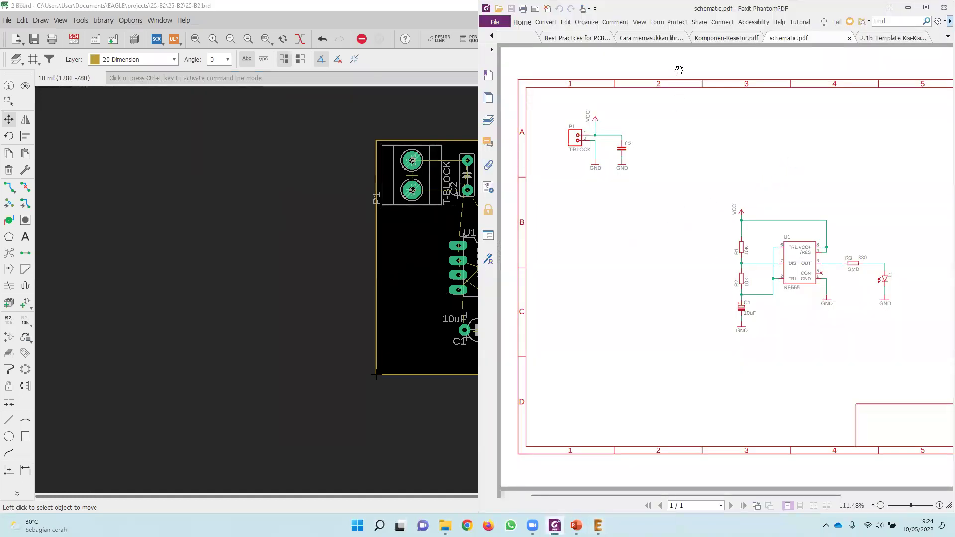
pyautogui.click(883, 37)
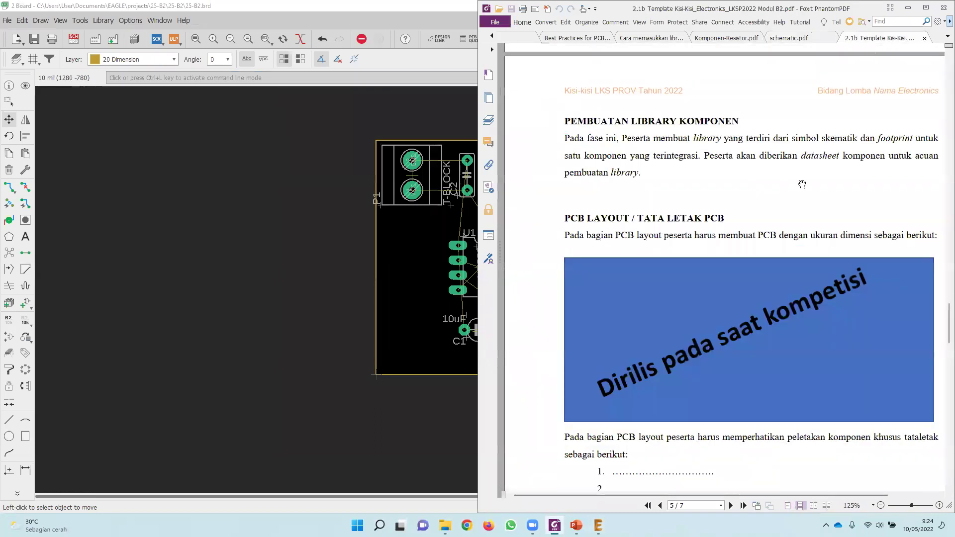
pyautogui.scroll(-10, 803, 195)
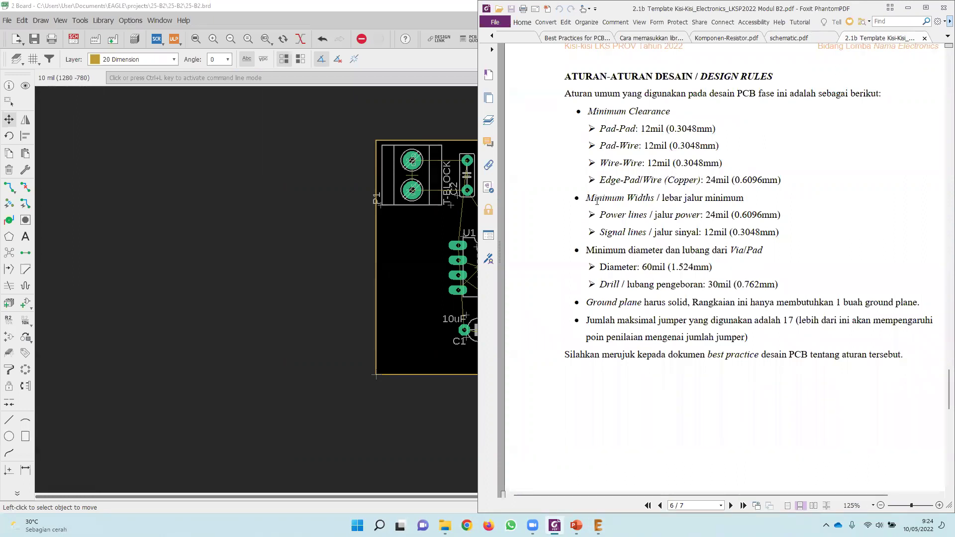
pyautogui.moveTo(587, 199); pyautogui.dragTo(744, 199)
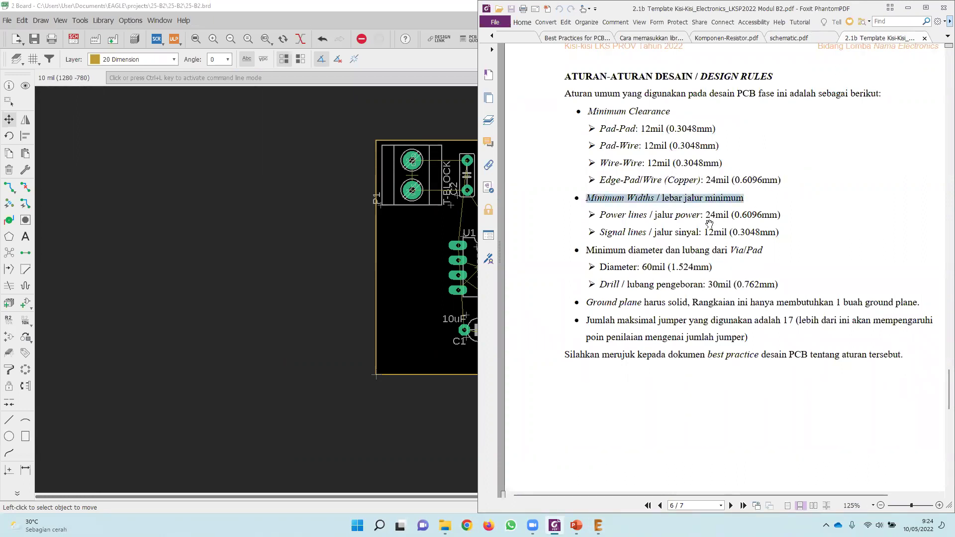
pyautogui.click(604, 234)
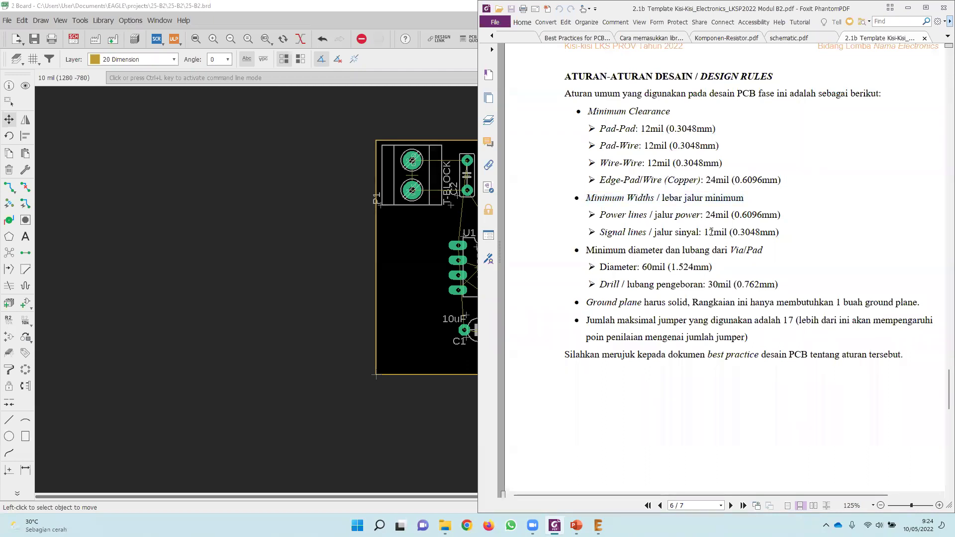
pyautogui.moveTo(727, 230); pyautogui.dragTo(728, 231)
pyautogui.scroll(-3, 269, 187)
pyautogui.scroll(2, 269, 187)
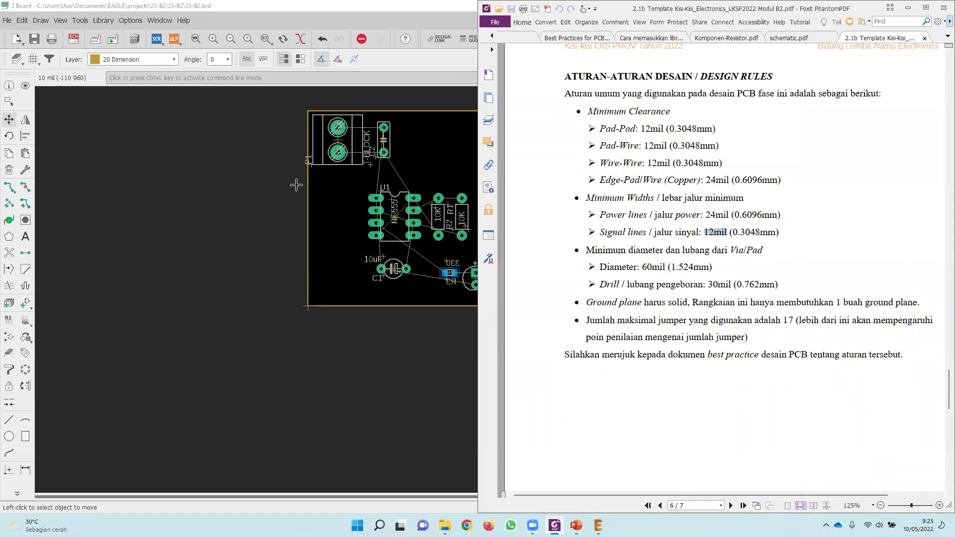
# Return to the EAGLE board and set up airwire routing on layer 16 Bottom with width 24 and drill 30.
pyautogui.press('super+Up')
pyautogui.moveTo(352, 171); pyautogui.dragTo(266, 170, button='middle')
pyautogui.scroll(2, 258, 167)
pyautogui.scroll(2, 271, 177)
pyautogui.scroll(-4, 260, 246)
pyautogui.scroll(3, 322, 268)
pyautogui.moveTo(208, 241); pyautogui.dragTo(222, 215, button='middle')
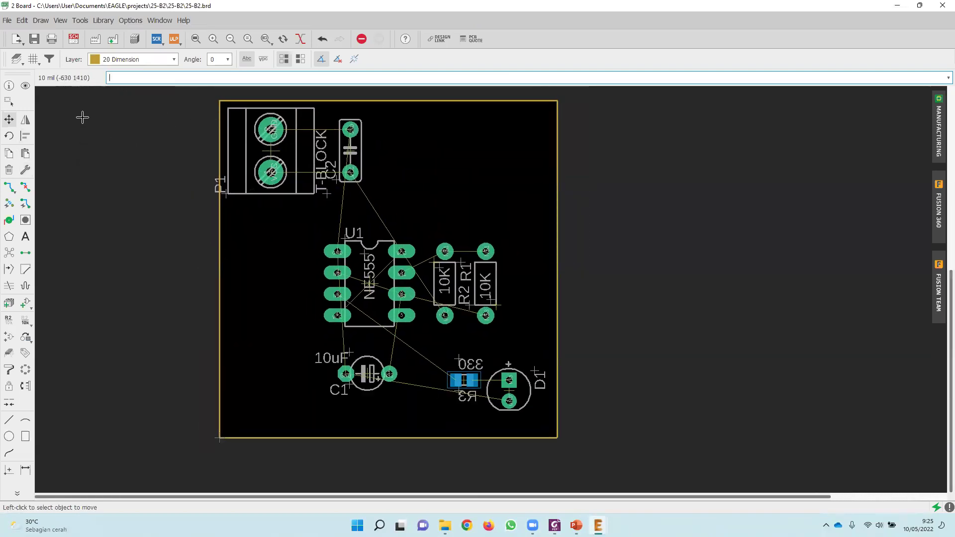
pyautogui.click(173, 60)
pyautogui.click(138, 83)
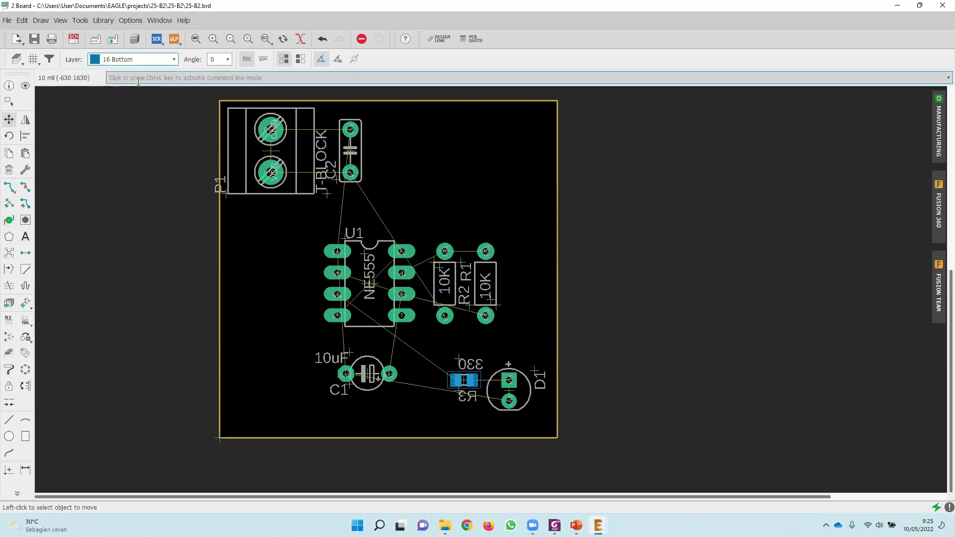
pyautogui.click(7, 188)
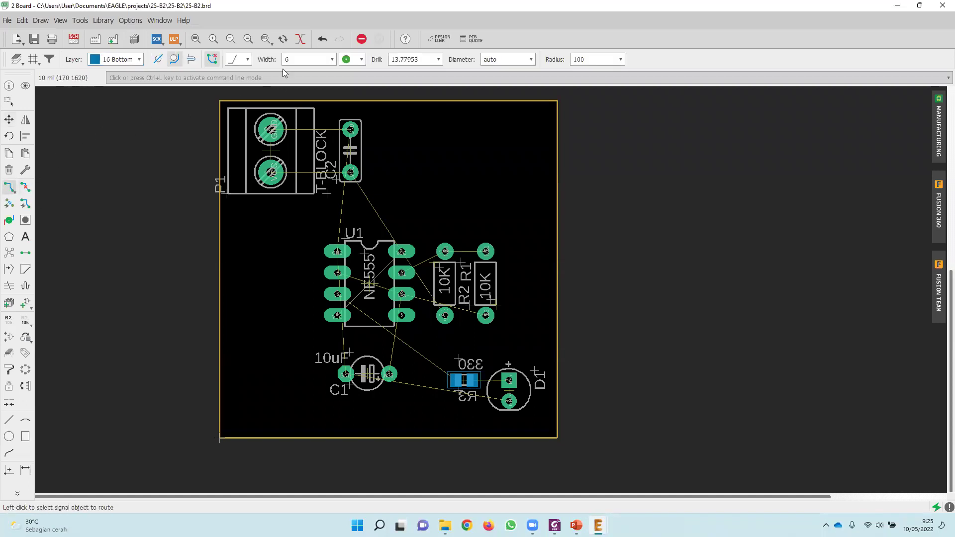
pyautogui.click(301, 59)
pyautogui.press('Return')
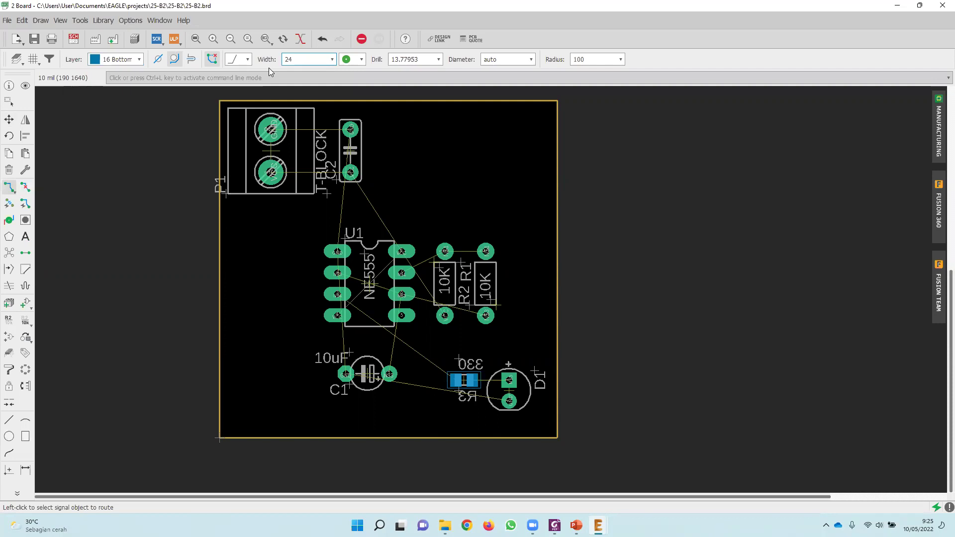
pyautogui.press('Return')
# Route straight GND and VCC tracks on the bottom layer between P1 and C2.
pyautogui.scroll(3, 279, 104)
pyautogui.click(264, 147)
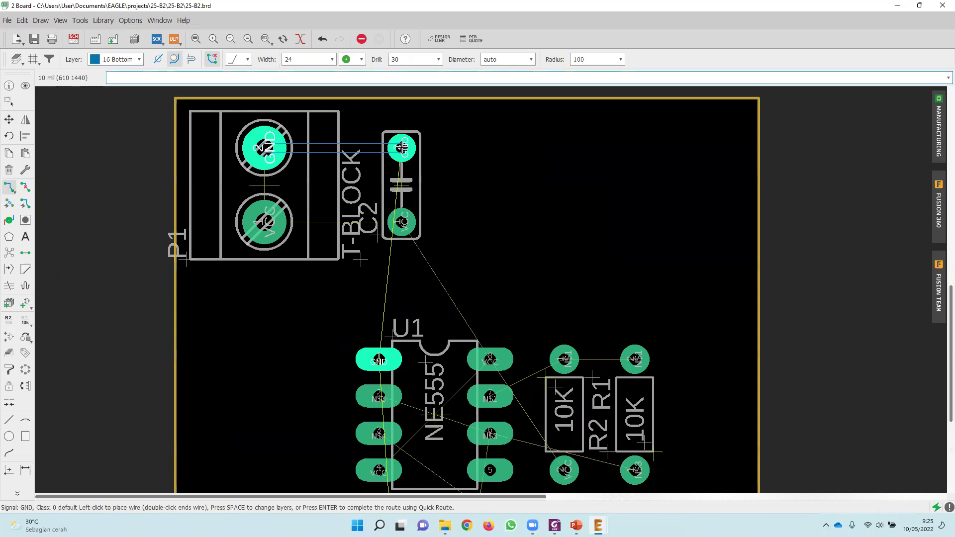
pyautogui.click(402, 148)
pyautogui.click(264, 222)
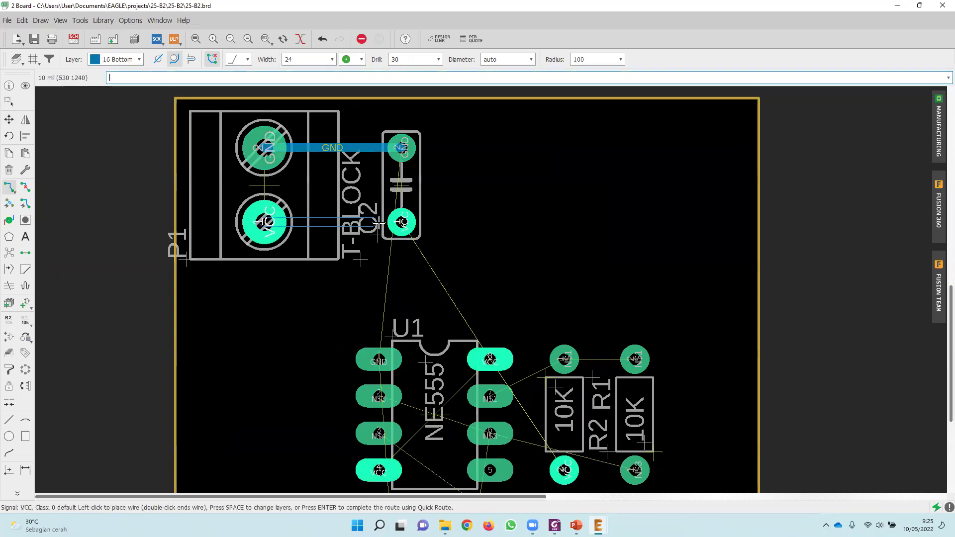
pyautogui.click(401, 221)
# Route the VCC track from C2's VCC pad to pin 8 of U1 with one mitred corner.
pyautogui.scroll(-3, 328, 192)
pyautogui.scroll(5, 327, 191)
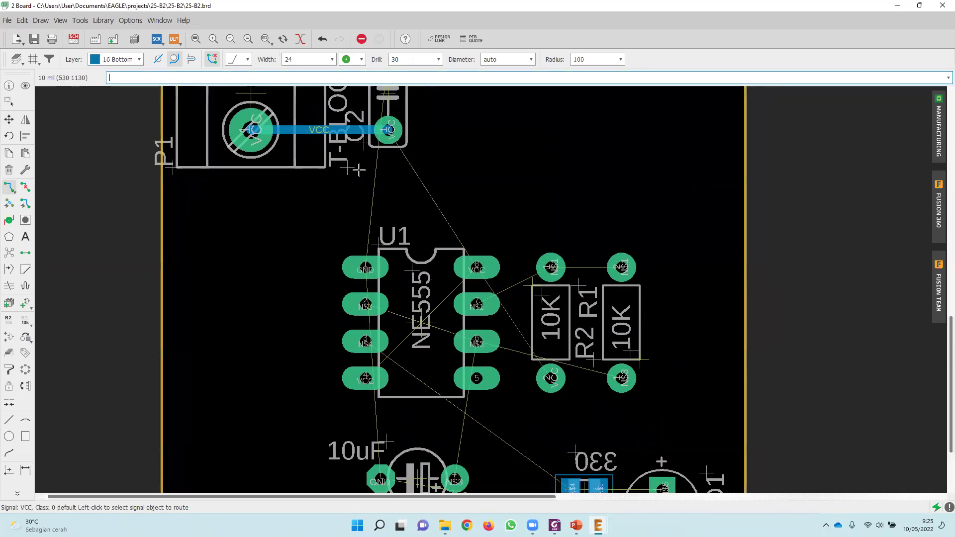
pyautogui.moveTo(388, 142); pyautogui.dragTo(380, 171, button='middle')
pyautogui.click(381, 162)
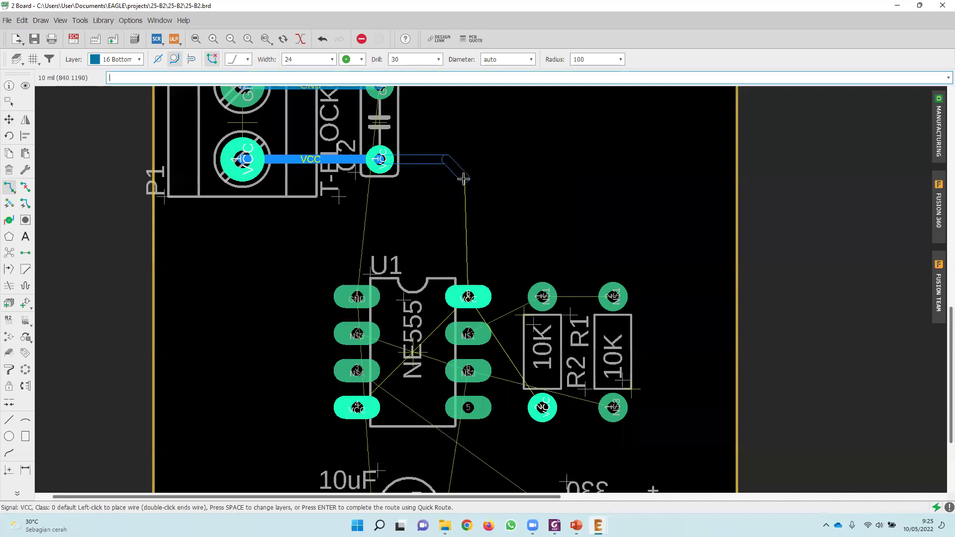
pyautogui.click(467, 297)
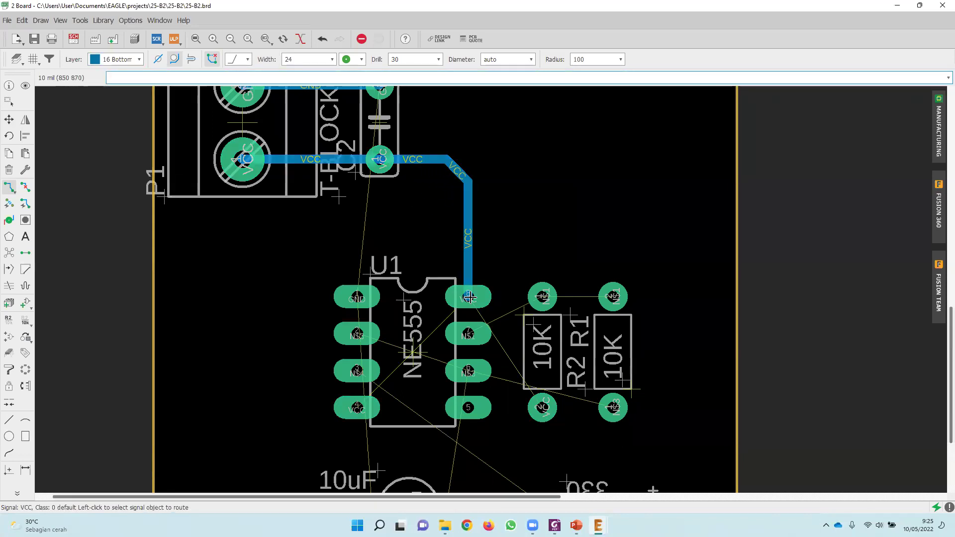
# Examine the routed power tracks and the remaining airwires around U1, the resistors, C1 and D1.
pyautogui.scroll(-1, 436, 284)
pyautogui.scroll(-2, 415, 226)
pyautogui.scroll(1, 411, 201)
pyautogui.scroll(-1, 423, 186)
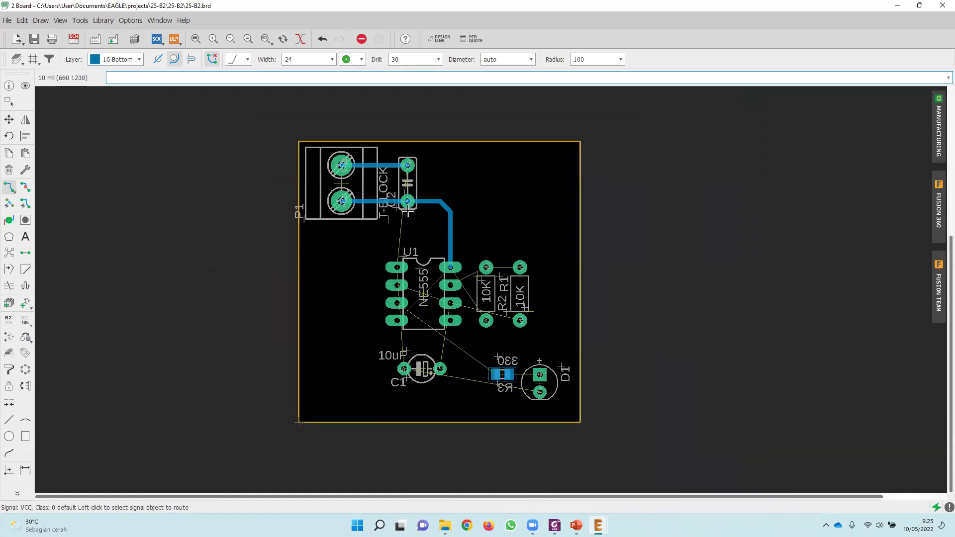
pyautogui.scroll(1, 346, 259)
pyautogui.scroll(-1, 350, 227)
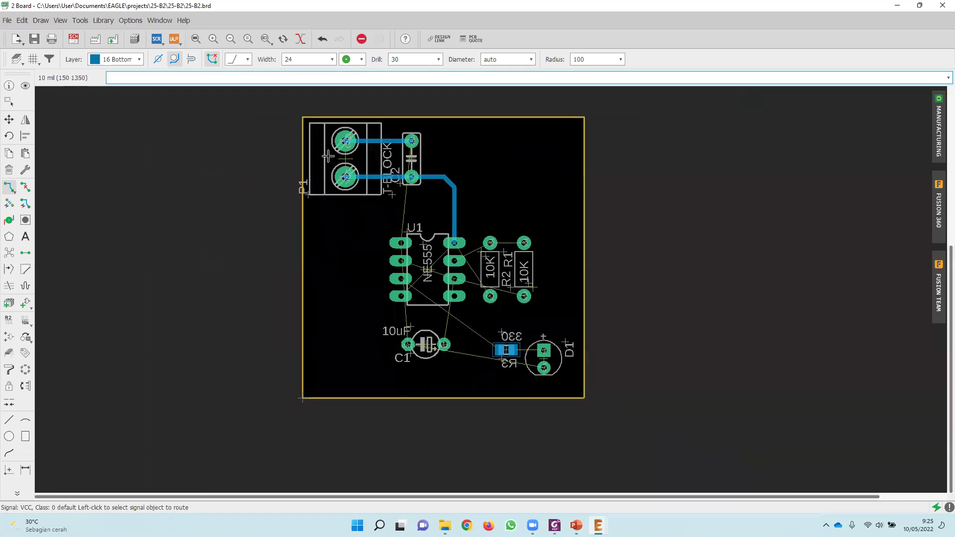
pyautogui.scroll(2, 327, 156)
pyautogui.scroll(1, 465, 169)
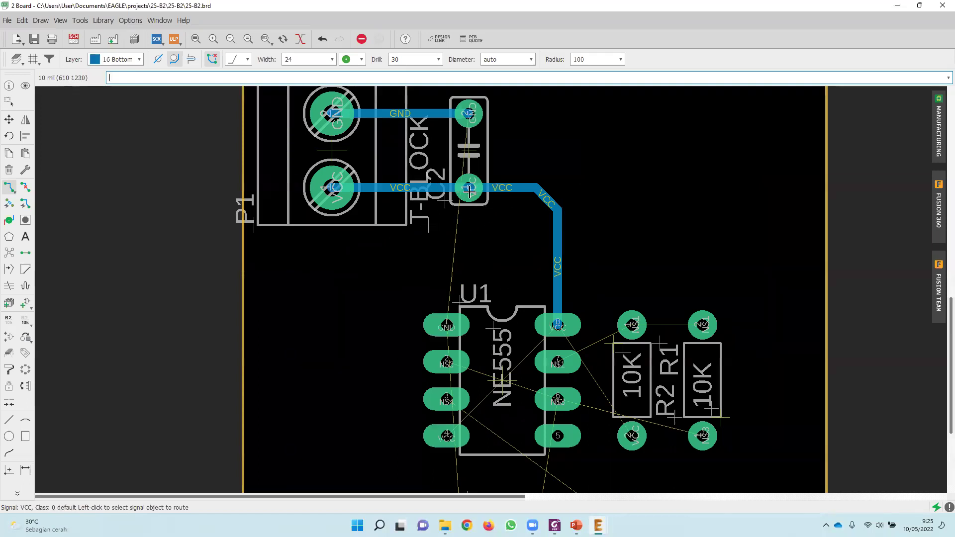
pyautogui.scroll(-1, 464, 199)
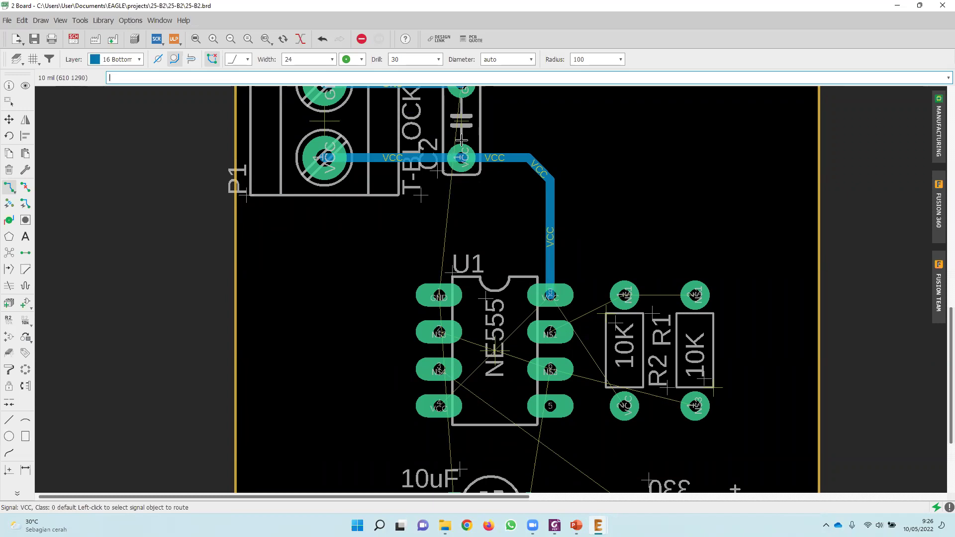
pyautogui.scroll(-3, 460, 141)
pyautogui.scroll(1, 393, 184)
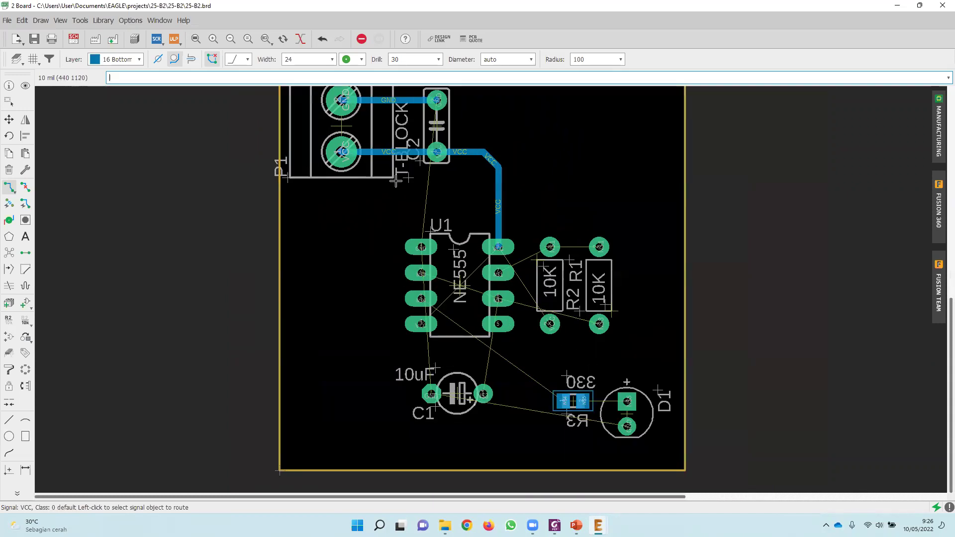
pyautogui.moveTo(419, 176); pyautogui.dragTo(426, 160, button='middle')
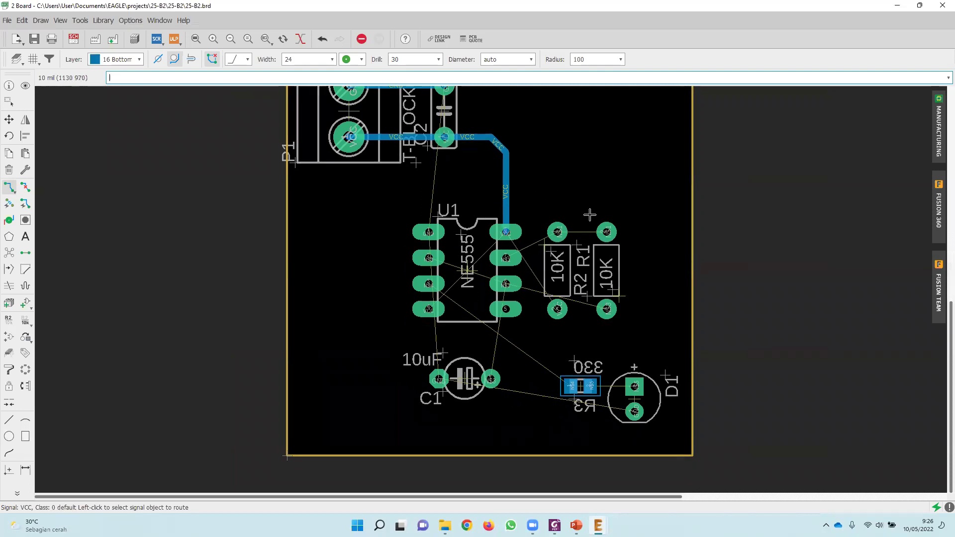
pyautogui.moveTo(580, 335); pyautogui.dragTo(580, 318, button='middle')
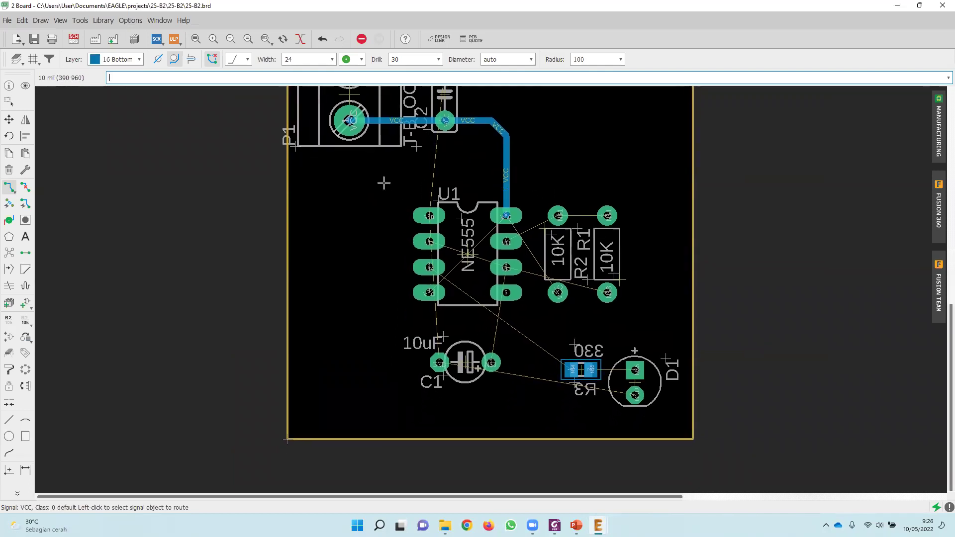
pyautogui.moveTo(386, 189); pyautogui.dragTo(381, 164, button='middle')
pyautogui.scroll(2, 473, 243)
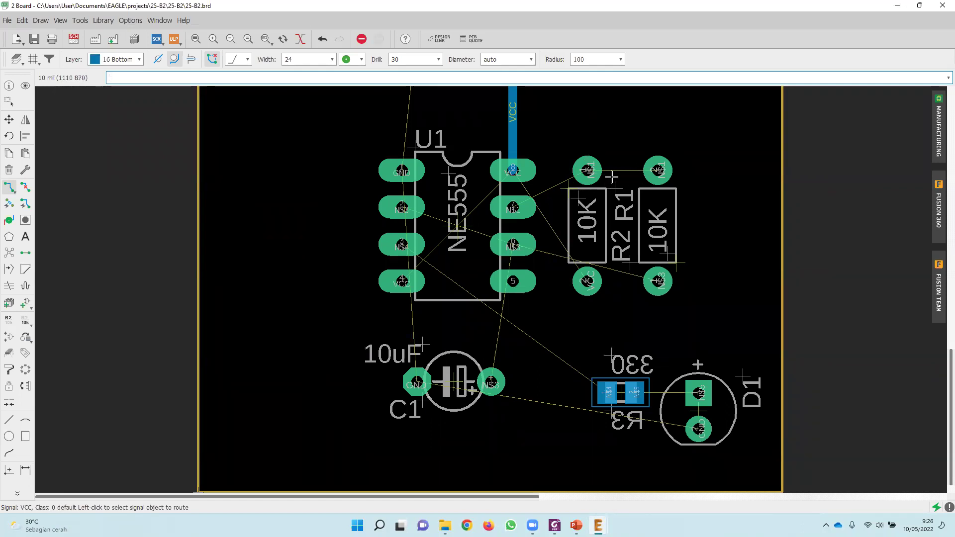
# Set the track width to 12 and route N$1 from U1's pin 7 to the upper pad of the outer 10K resistor.
pyautogui.doubleClick(288, 59)
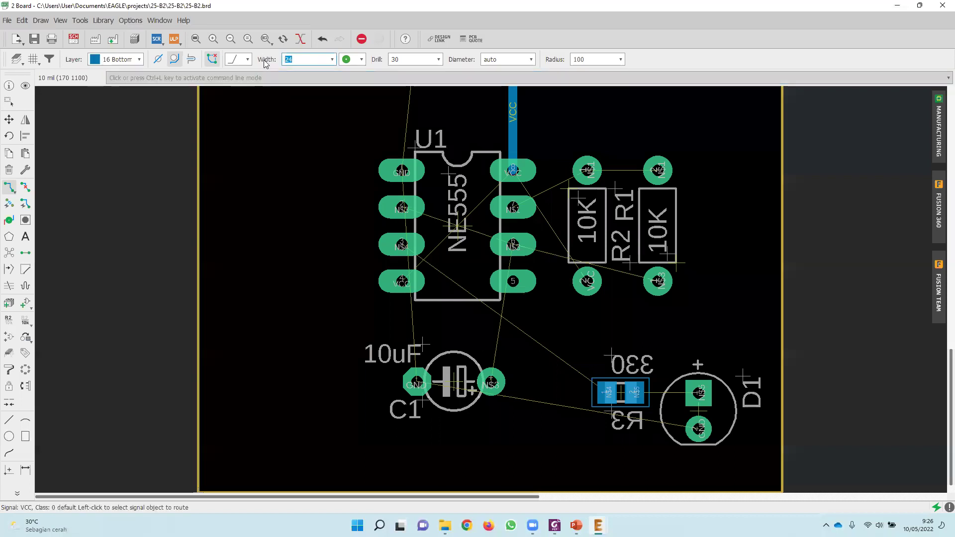
pyautogui.click(512, 209)
pyautogui.click(660, 206)
pyautogui.click(659, 172)
pyautogui.click(651, 204)
pyautogui.click(650, 206)
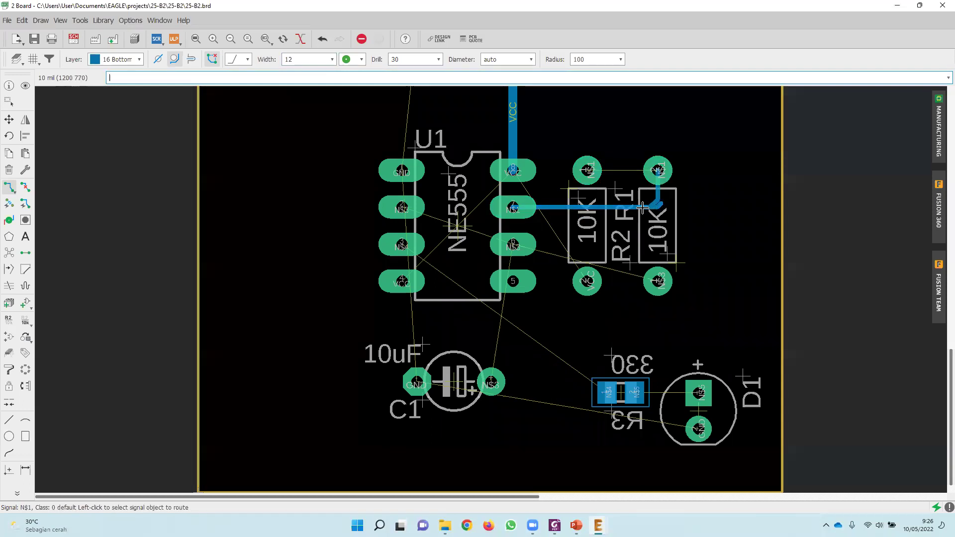
# Rip up the leftover N$1 stub at the track's mitred corner over the outer 10K resistor.
pyautogui.click(657, 208)
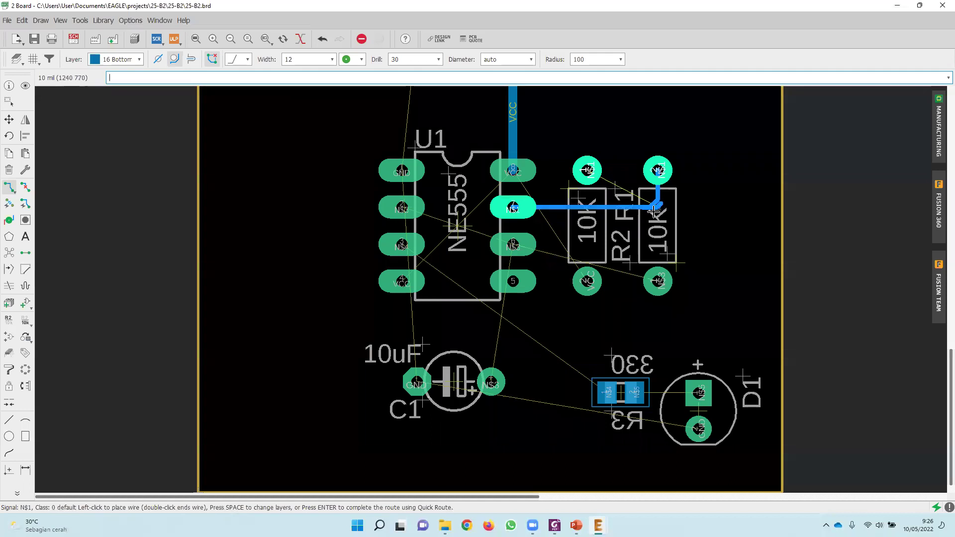
pyautogui.scroll(5, 658, 205)
pyautogui.click(649, 198)
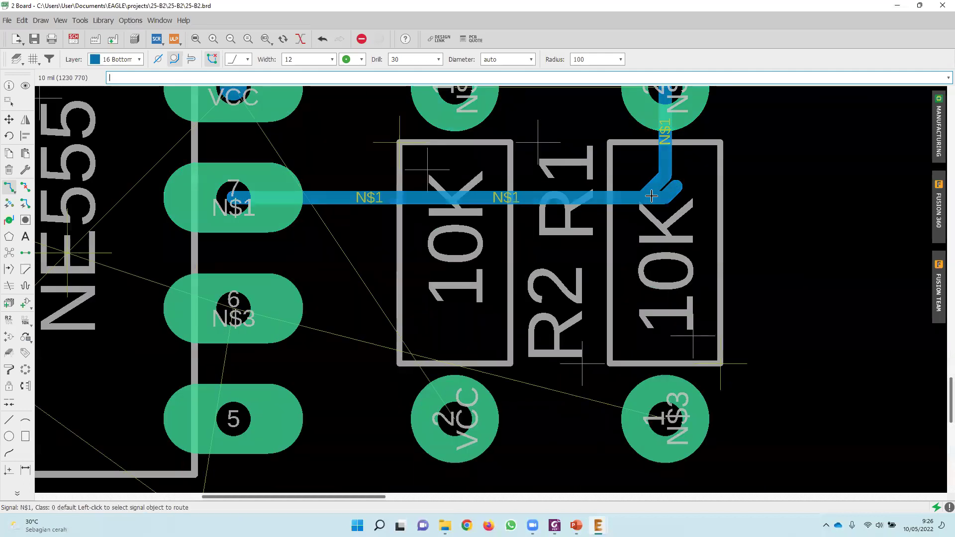
pyautogui.click(25, 187)
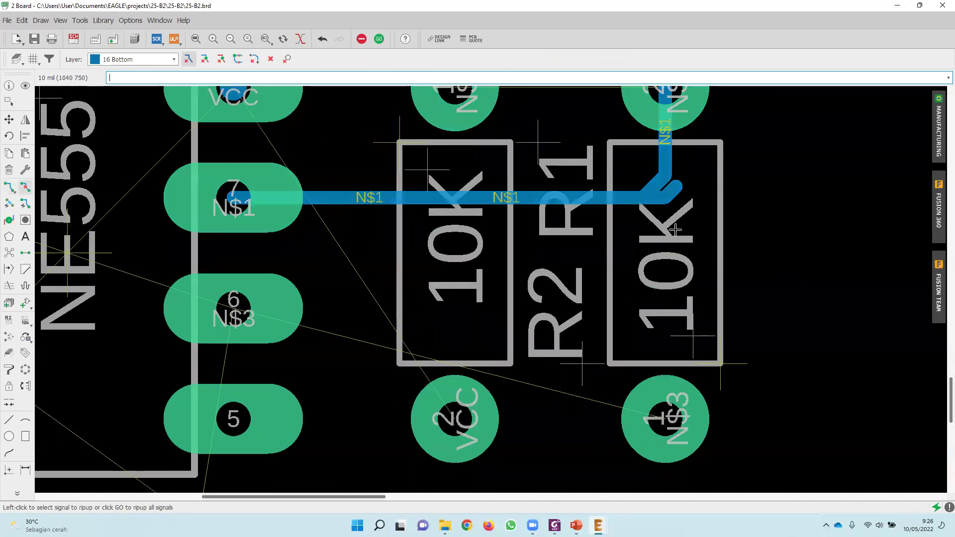
pyautogui.click(676, 193)
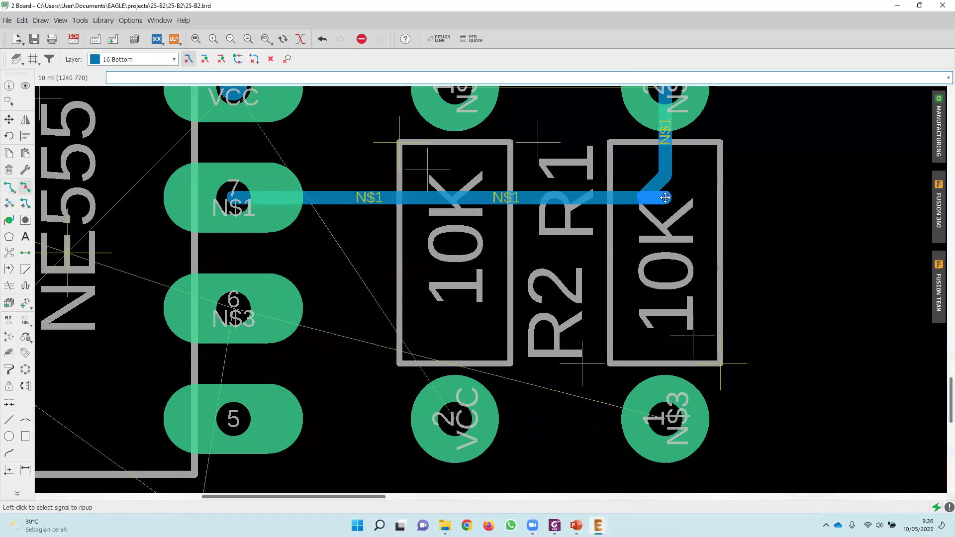
pyautogui.scroll(-2, 571, 223)
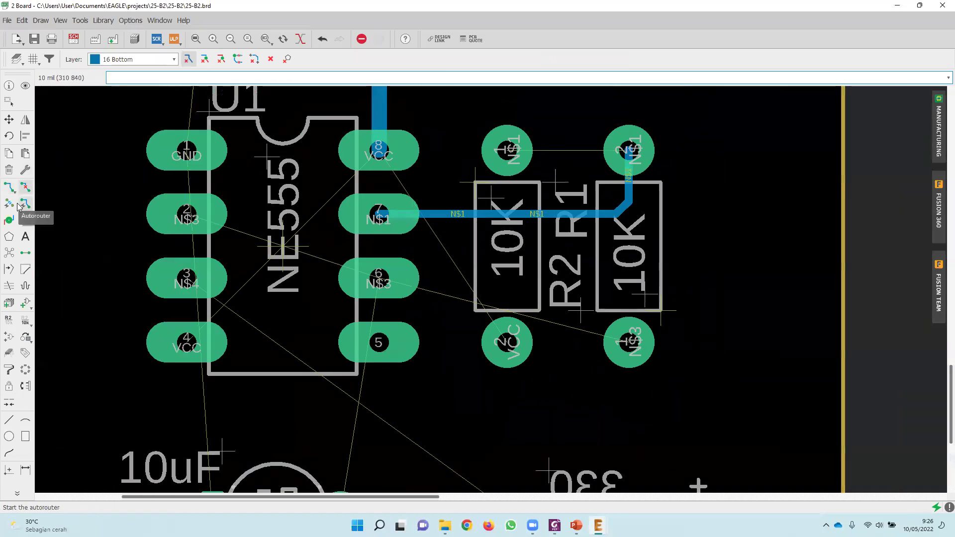
# Route N$1 from the upper pad of the inner 10K resistor straight down to the horizontal N$1 track.
pyautogui.click(9, 187)
pyautogui.click(510, 152)
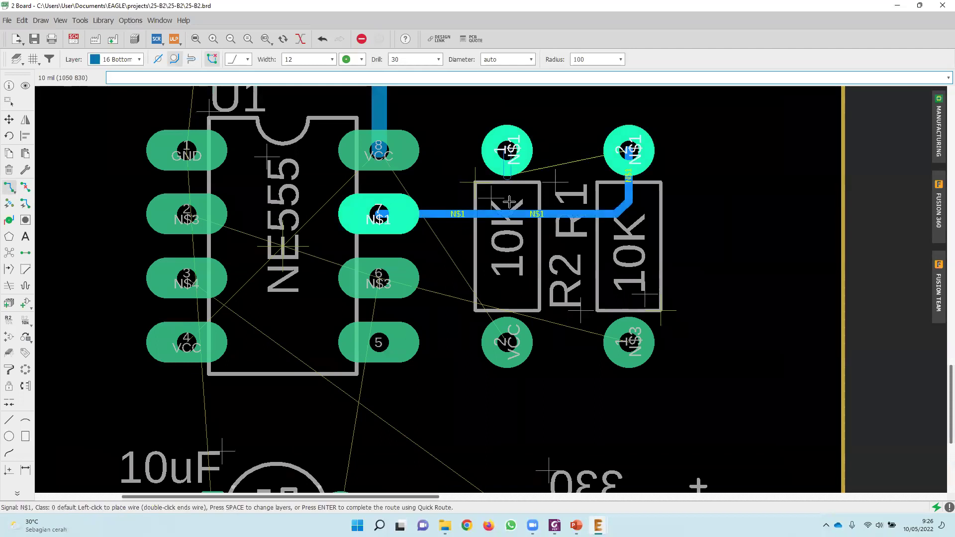
pyautogui.click(508, 214)
pyautogui.scroll(-1, 592, 248)
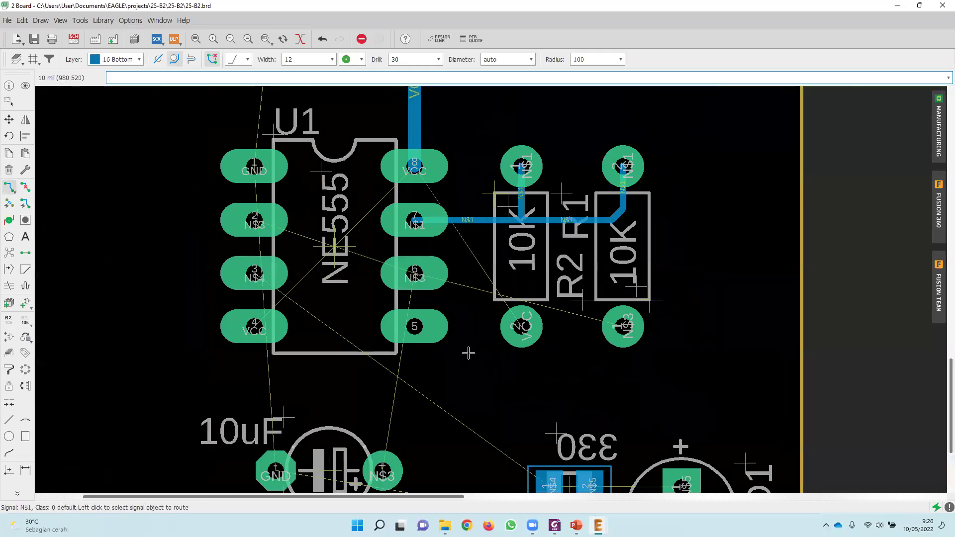
# Route N$3 from the outer 10K resistor's lower pad, below and around U1, to U1's pin 2 with mitred corners.
pyautogui.scroll(1, 398, 322)
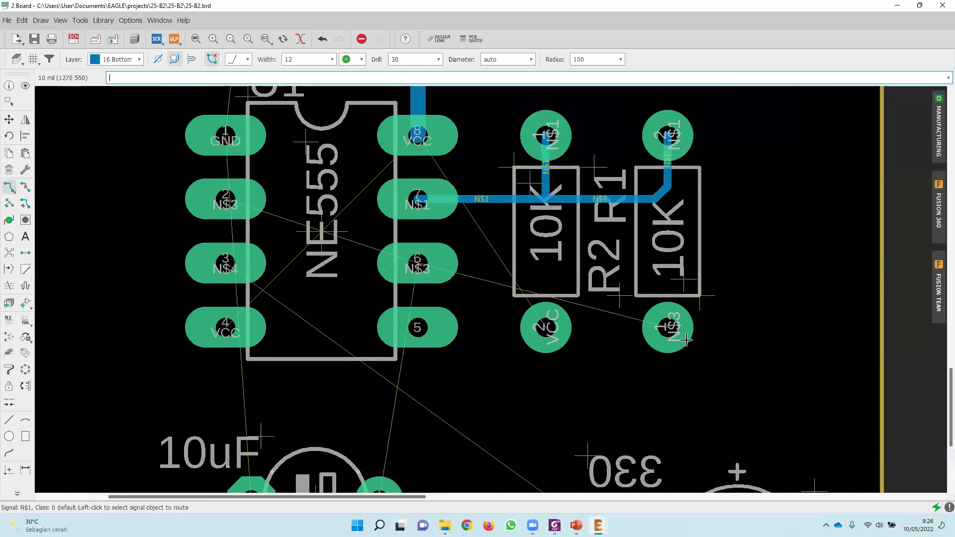
pyautogui.click(657, 332)
pyautogui.scroll(-3, 657, 348)
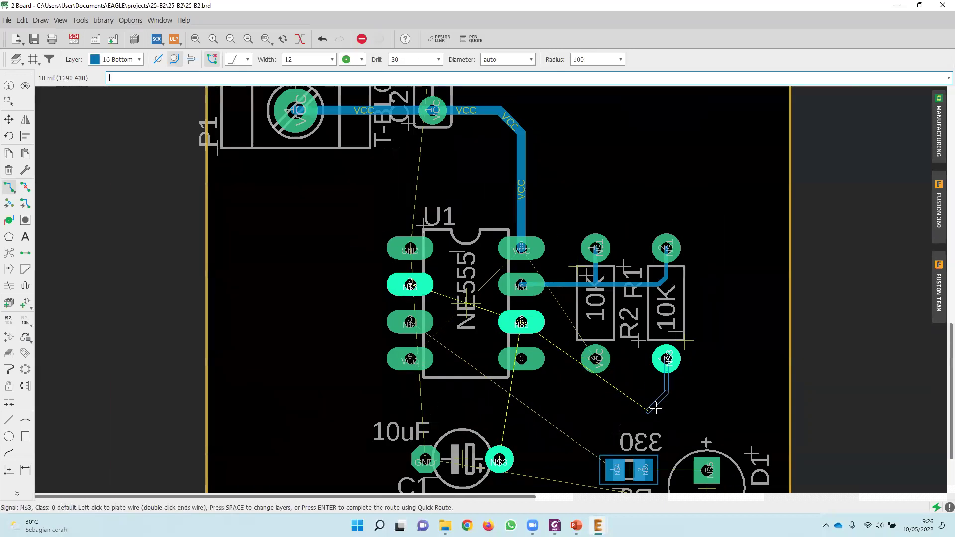
pyautogui.click(659, 405)
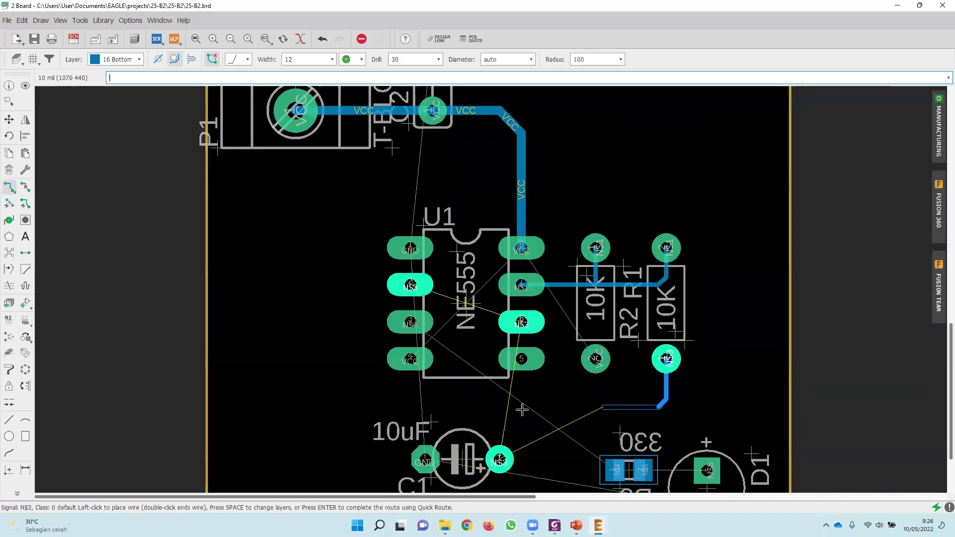
pyautogui.click(463, 400)
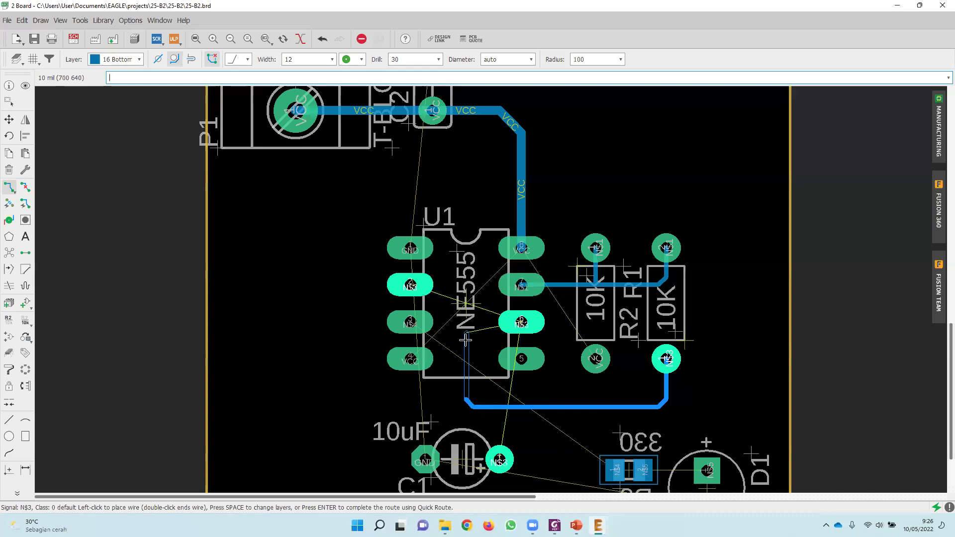
pyautogui.click(365, 396)
pyautogui.click(362, 285)
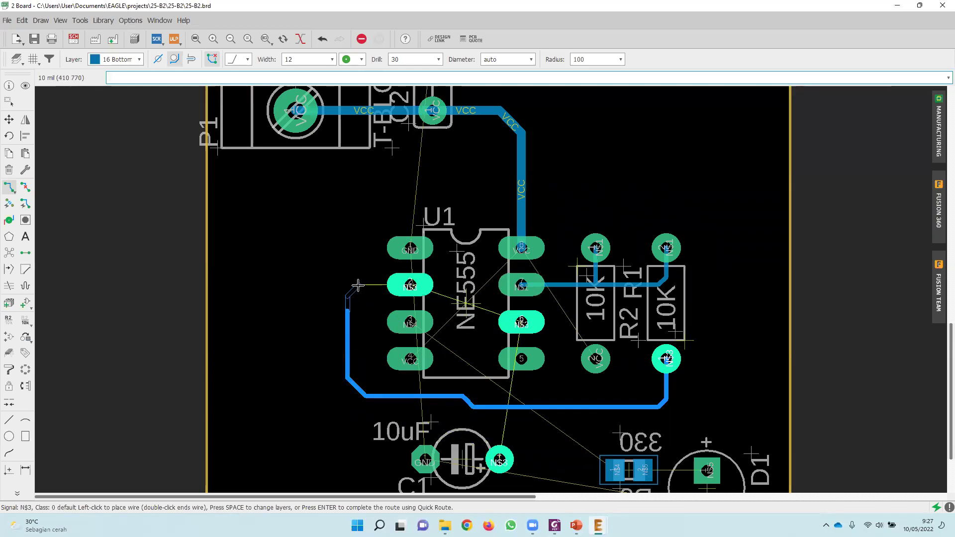
pyautogui.click(411, 285)
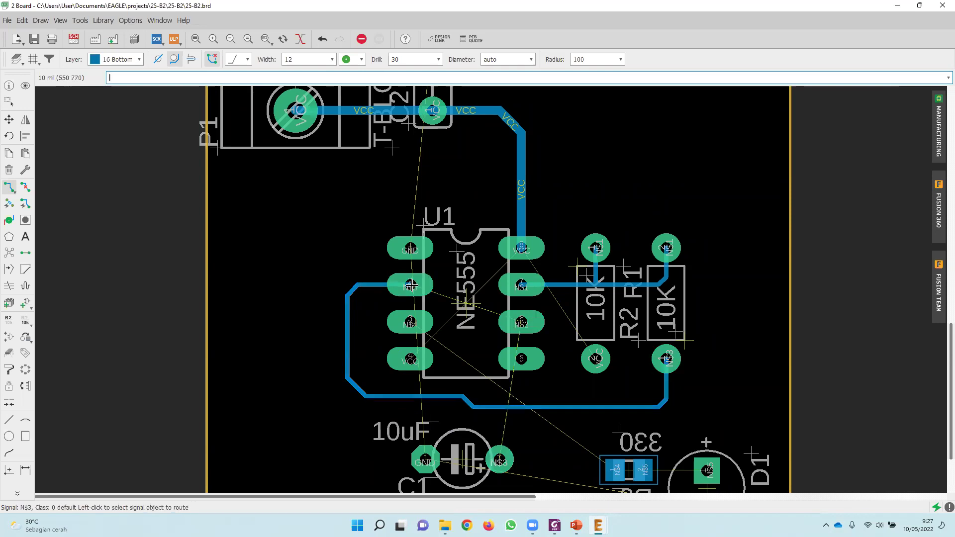
# Reroute the N$3 track below U1 as one straight run with a shorter mitre at its corner near pin 4.
pyautogui.click(480, 408)
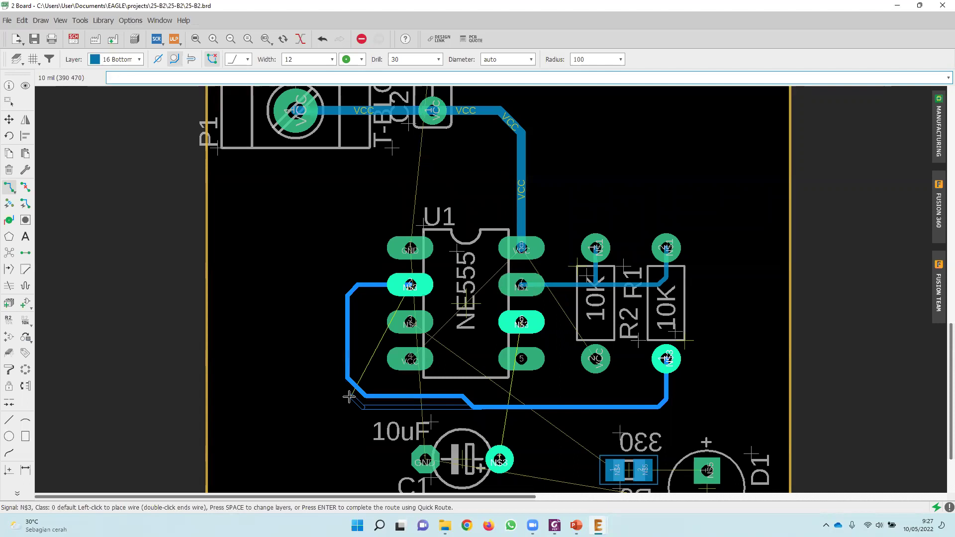
pyautogui.press('Escape')
pyautogui.scroll(3, 364, 398)
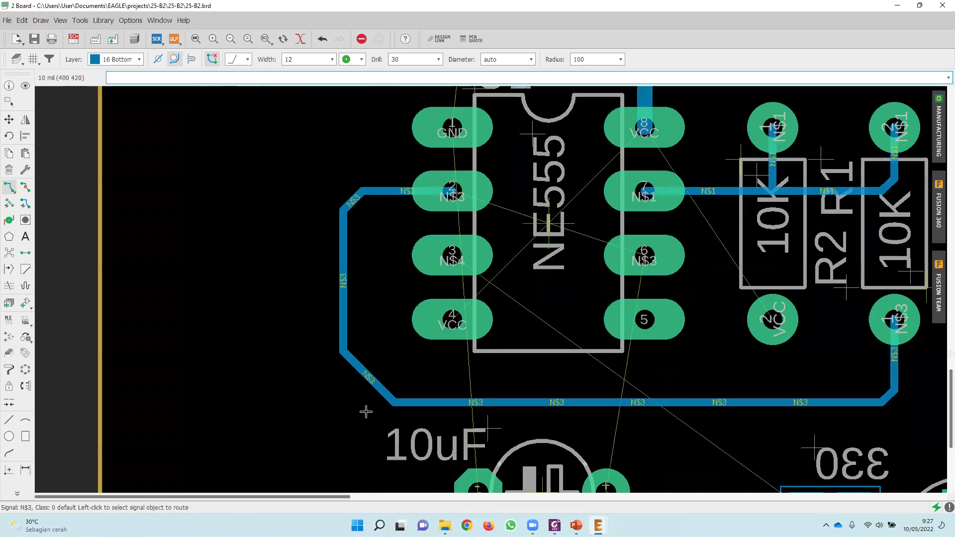
pyautogui.click(409, 404)
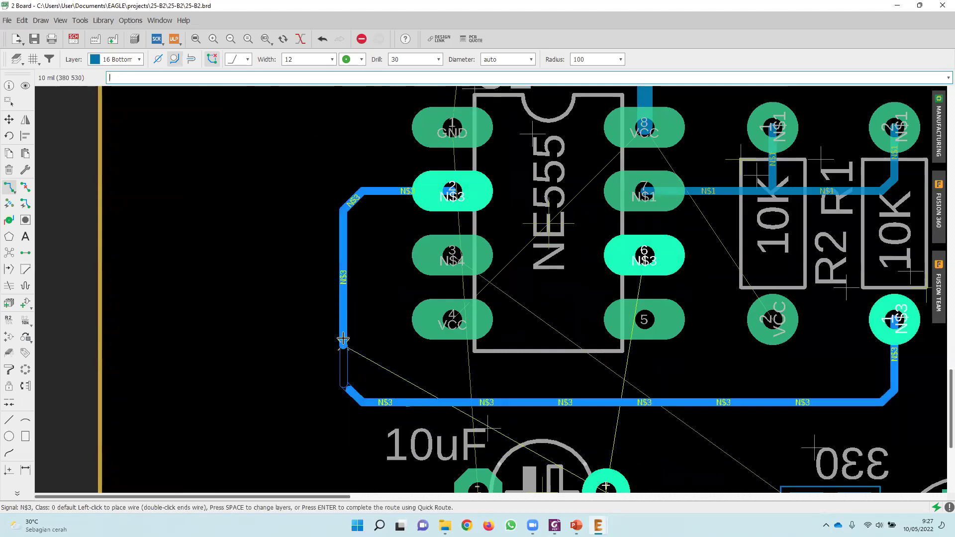
pyautogui.press('Escape')
# Route N$3 branches from C1's positive pad and from U1's pin 6 to the horizontal N$3 track below U1.
pyautogui.scroll(-3, 318, 332)
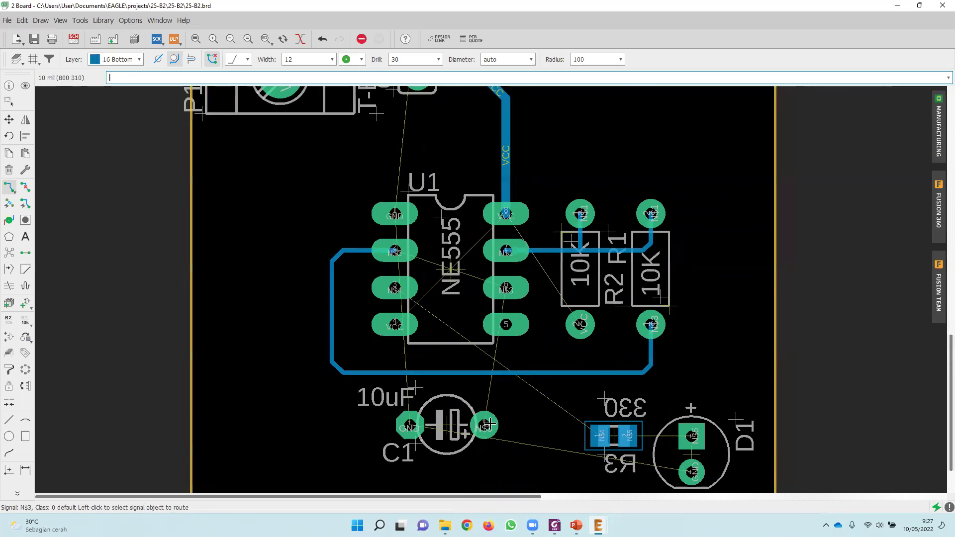
pyautogui.click(486, 422)
pyautogui.click(500, 338)
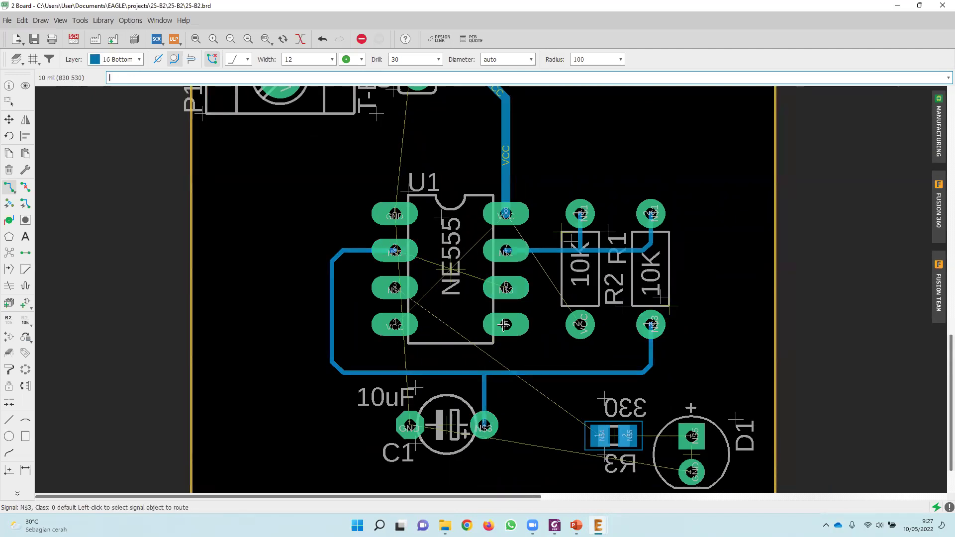
pyautogui.scroll(1, 504, 312)
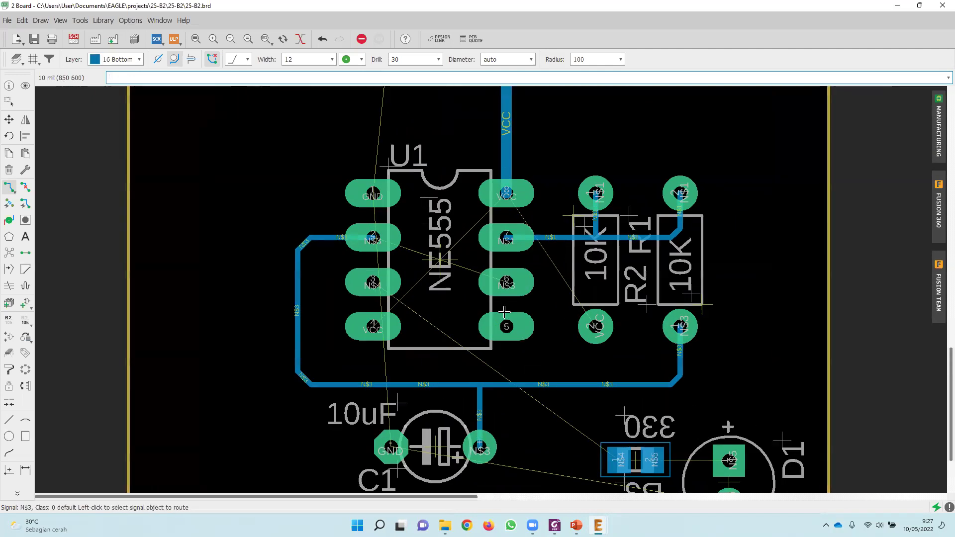
pyautogui.click(507, 284)
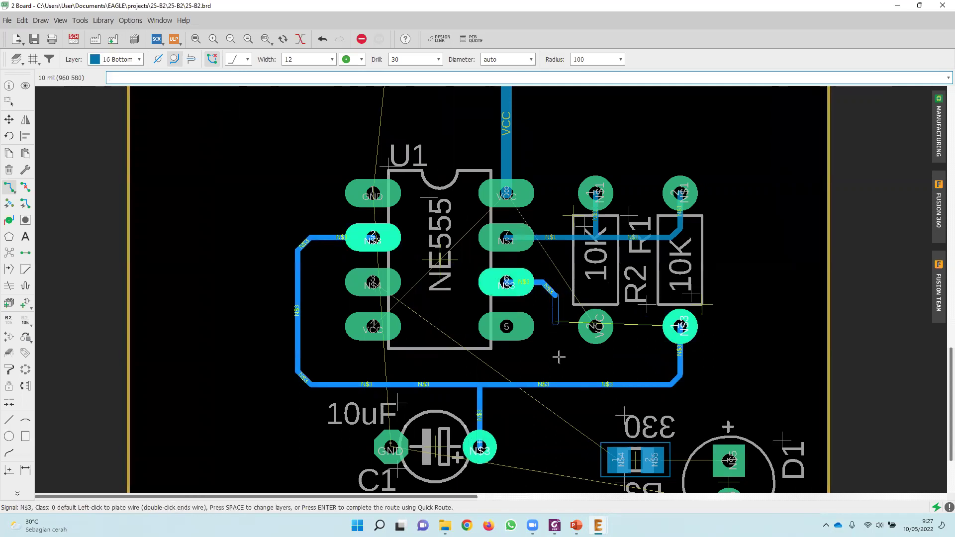
pyautogui.click(559, 384)
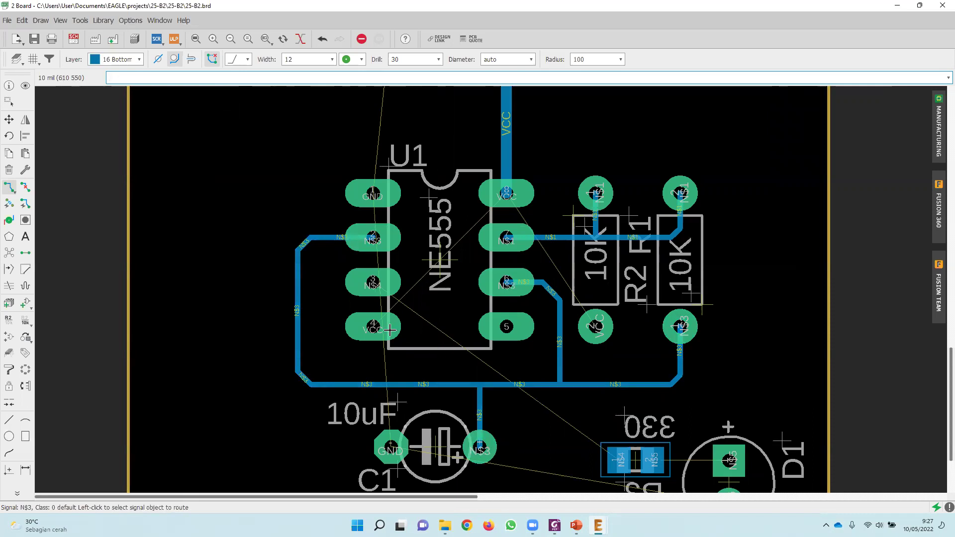
# Set the track width to 24 and route VCC from U1's pin 4 between the pin rows to pin 8.
pyautogui.click(373, 328)
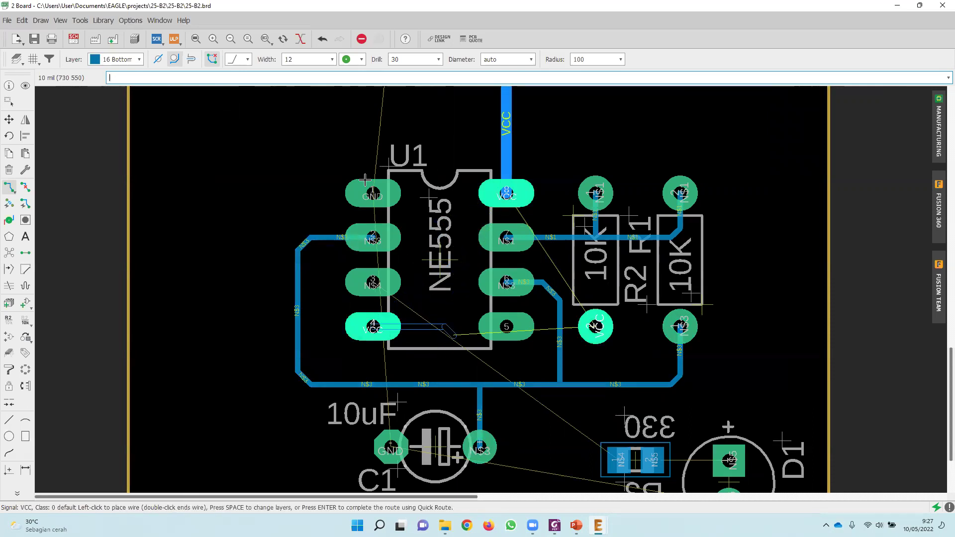
pyautogui.doubleClick(303, 61)
pyautogui.write('24')
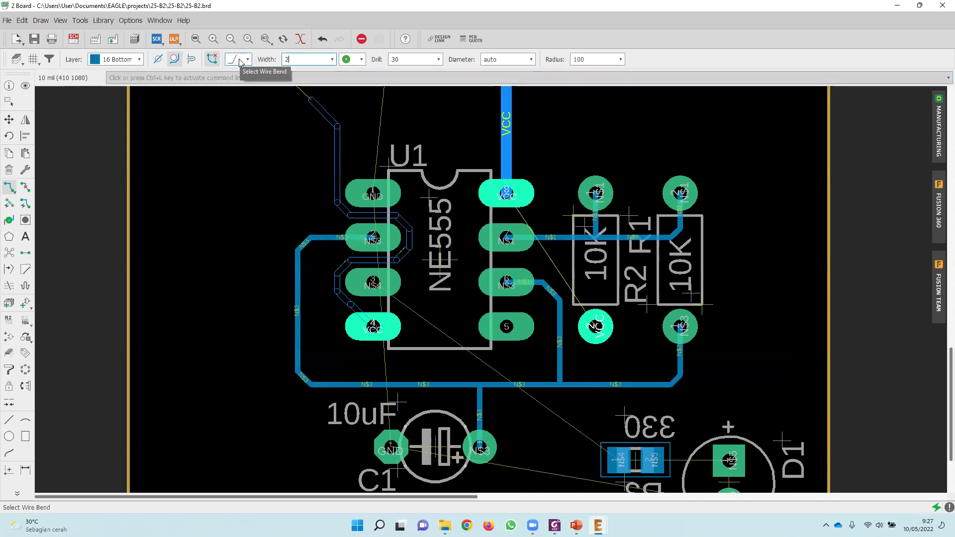
pyautogui.click(440, 308)
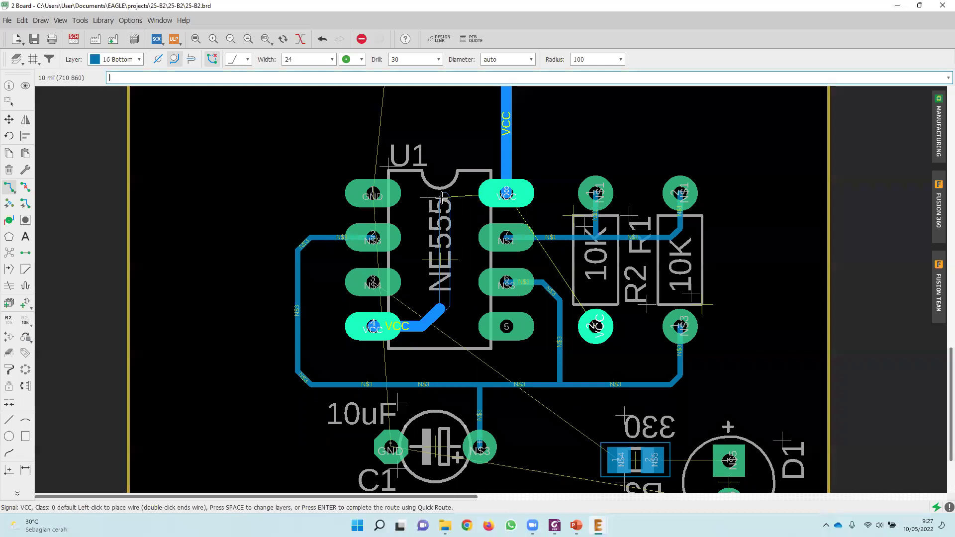
pyautogui.click(455, 192)
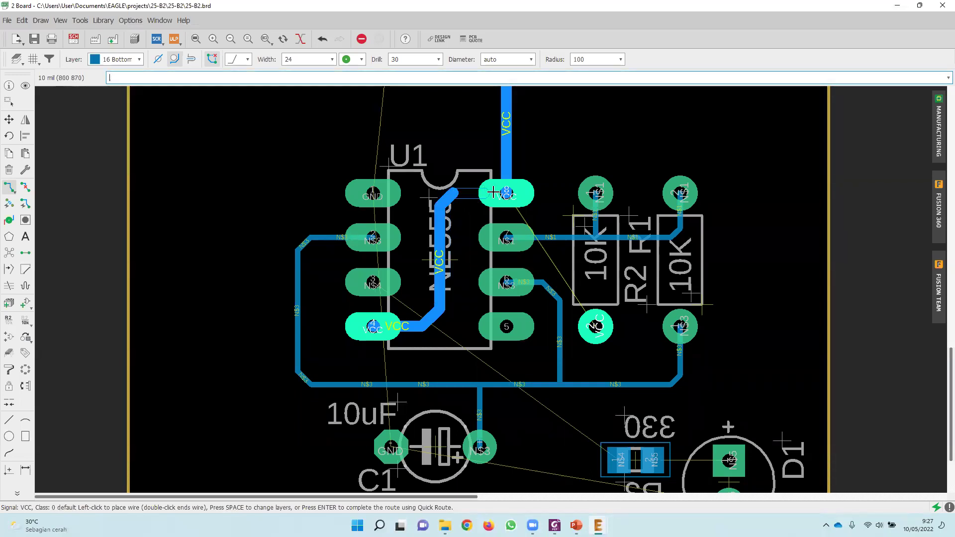
pyautogui.click(507, 192)
# Route VCC from the inner 10K resistor's lower pad, outside the outer resistor and over the top, to C2's VCC pad.
pyautogui.scroll(-3, 508, 279)
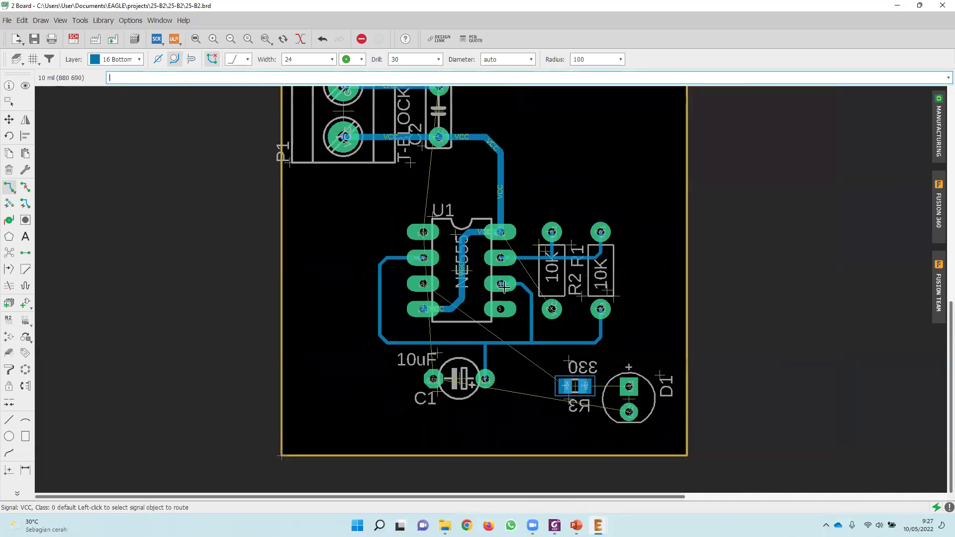
pyautogui.click(552, 308)
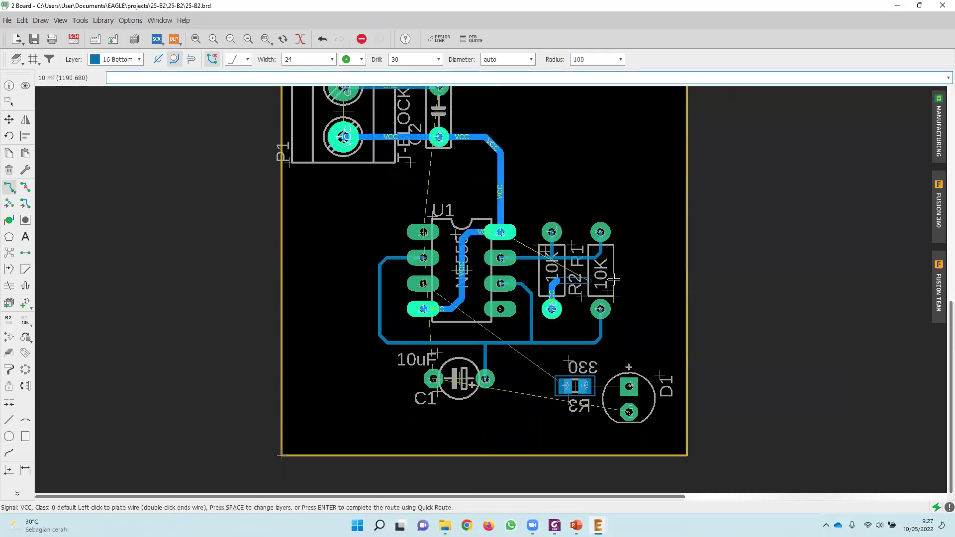
pyautogui.click(636, 246)
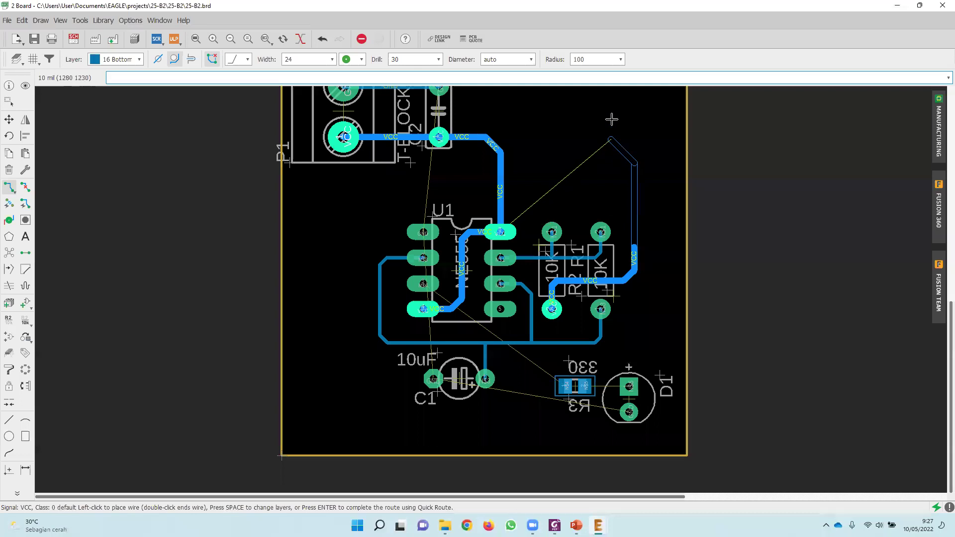
pyautogui.scroll(-1, 622, 149)
pyautogui.scroll(1, 632, 132)
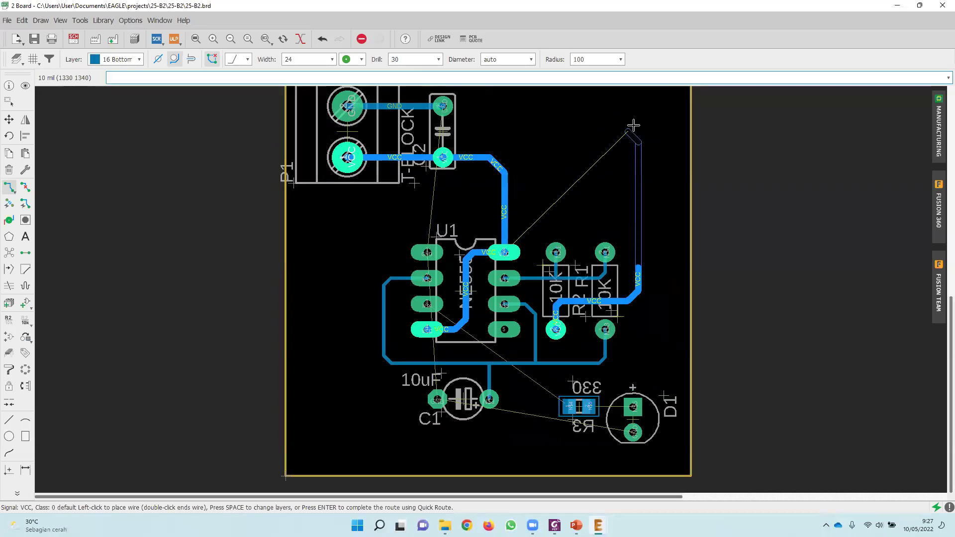
pyautogui.click(626, 129)
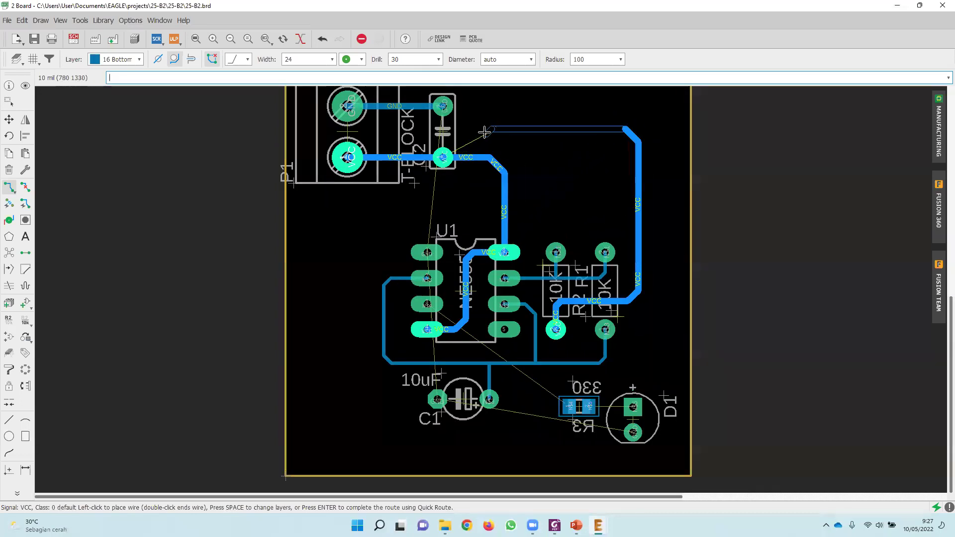
pyautogui.click(442, 132)
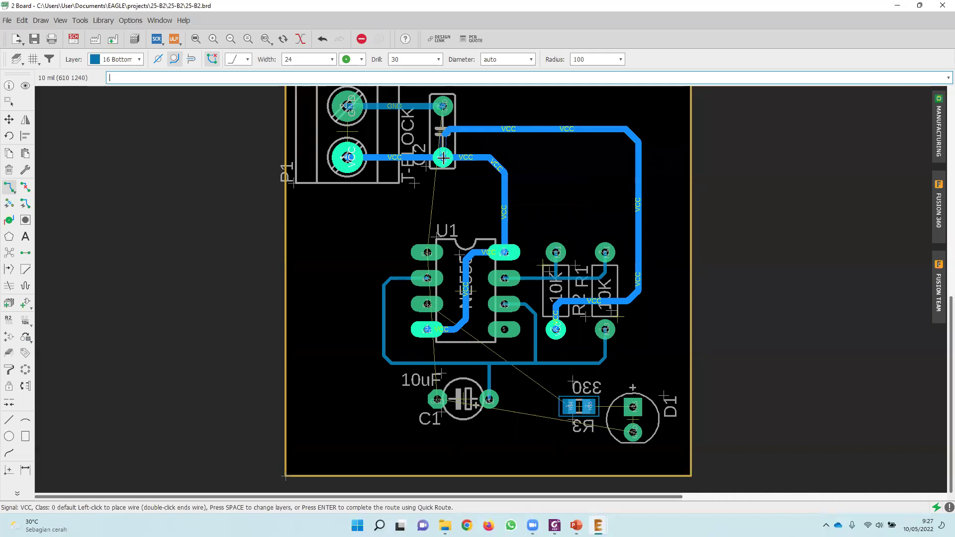
pyautogui.click(444, 157)
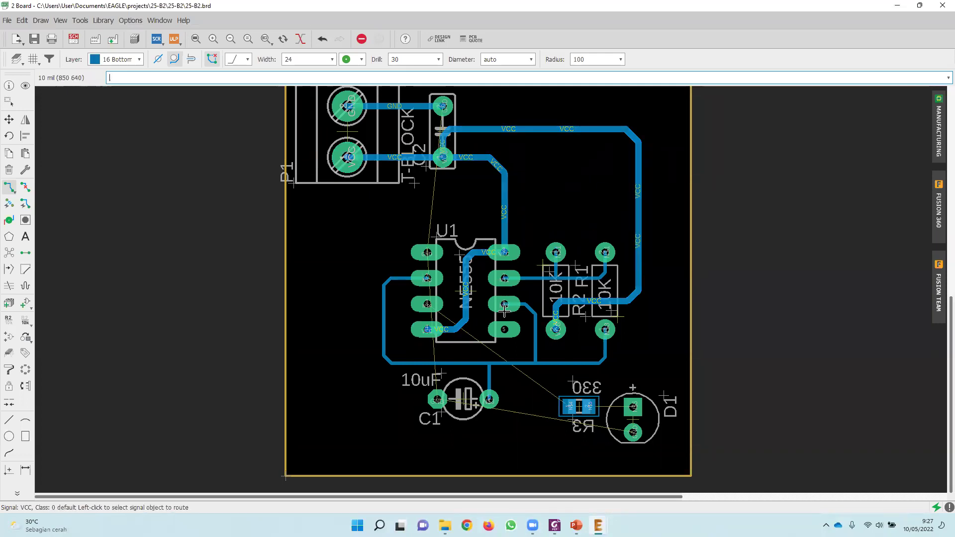
# Route GND from C1's GND pad to D1's GND pad with one mitred corner, passing below R3.
pyautogui.scroll(-1, 504, 358)
pyautogui.scroll(2, 513, 360)
pyautogui.moveTo(533, 382); pyautogui.dragTo(525, 319, button='middle')
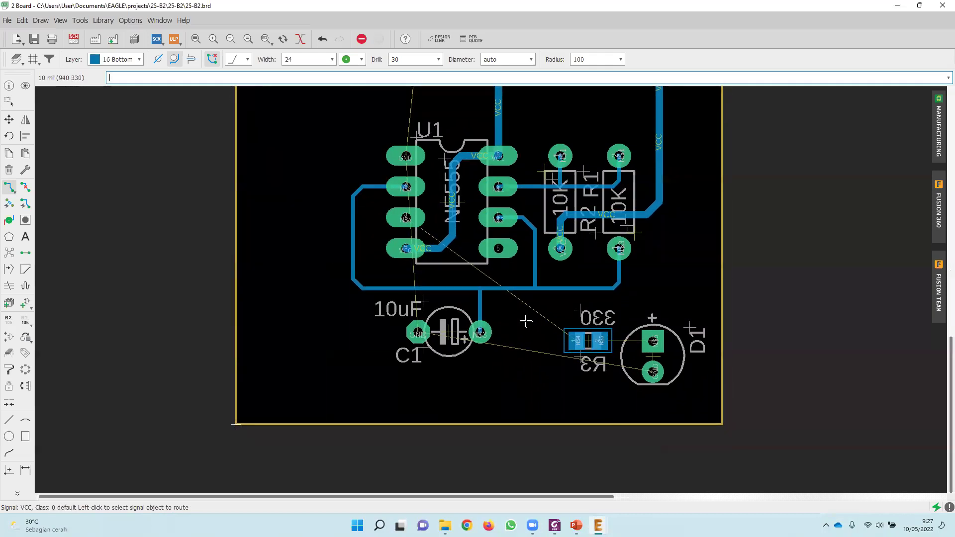
pyautogui.scroll(2, 510, 337)
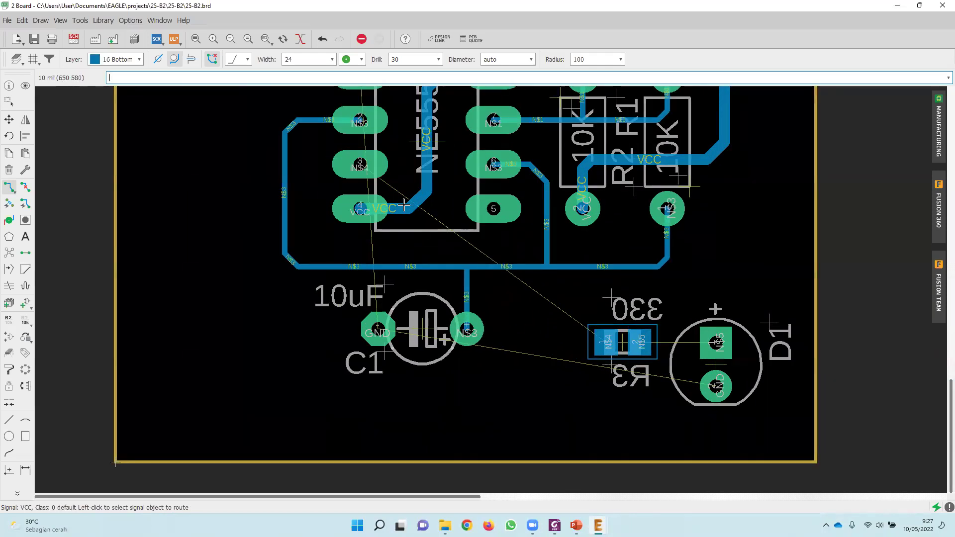
pyautogui.click(378, 332)
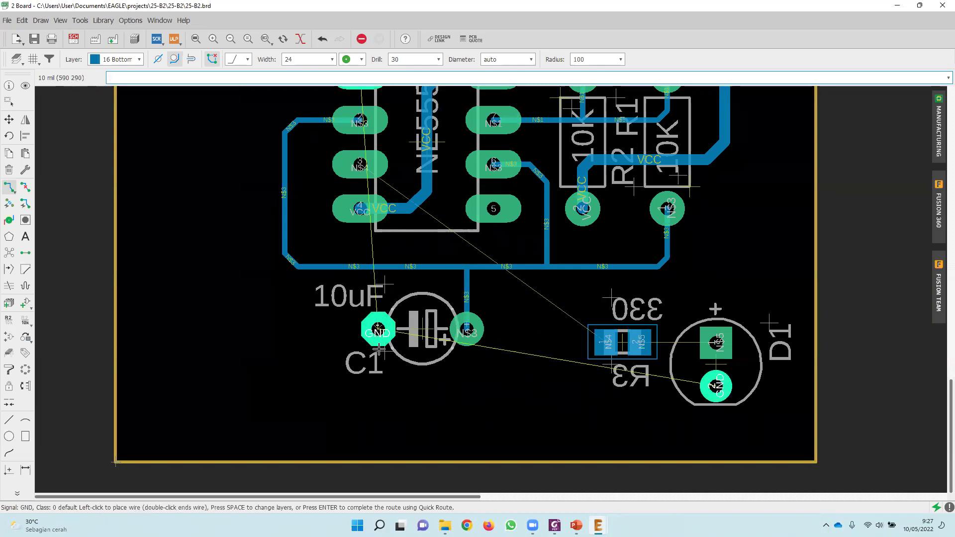
pyautogui.click(387, 387)
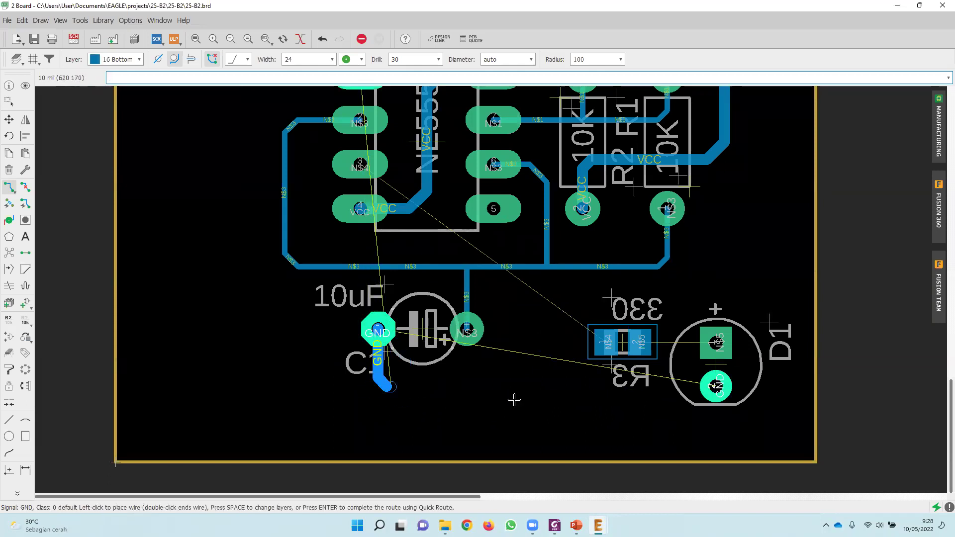
pyautogui.click(715, 386)
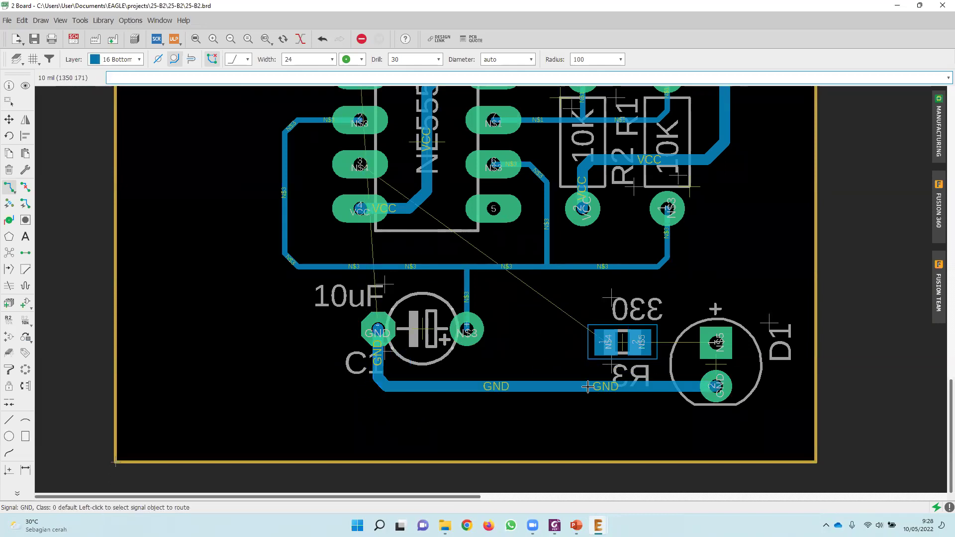
# Route the GND net from terminal block P1 down the board's left side to C1's GND pad on the bottom layer.
pyautogui.scroll(-5, 328, 356)
pyautogui.scroll(2, 303, 212)
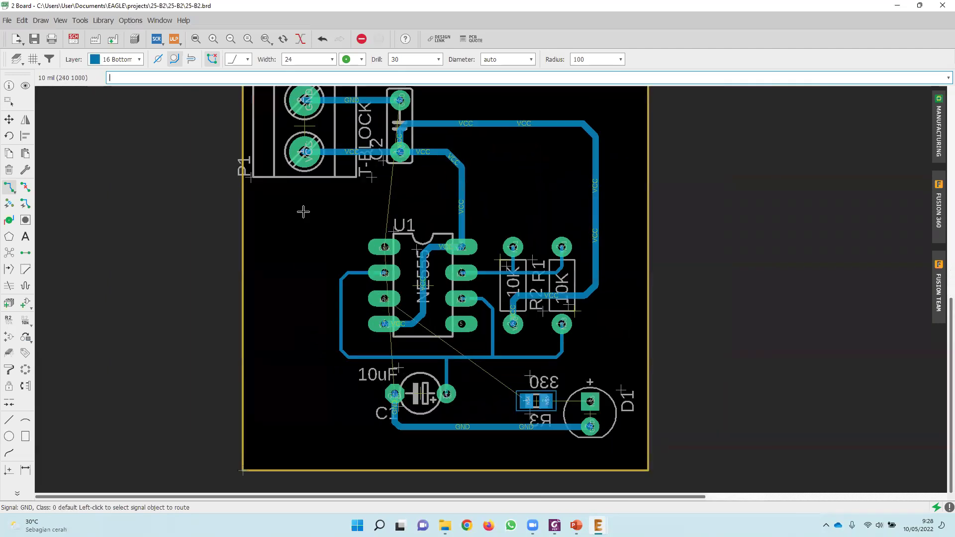
pyautogui.click(309, 102)
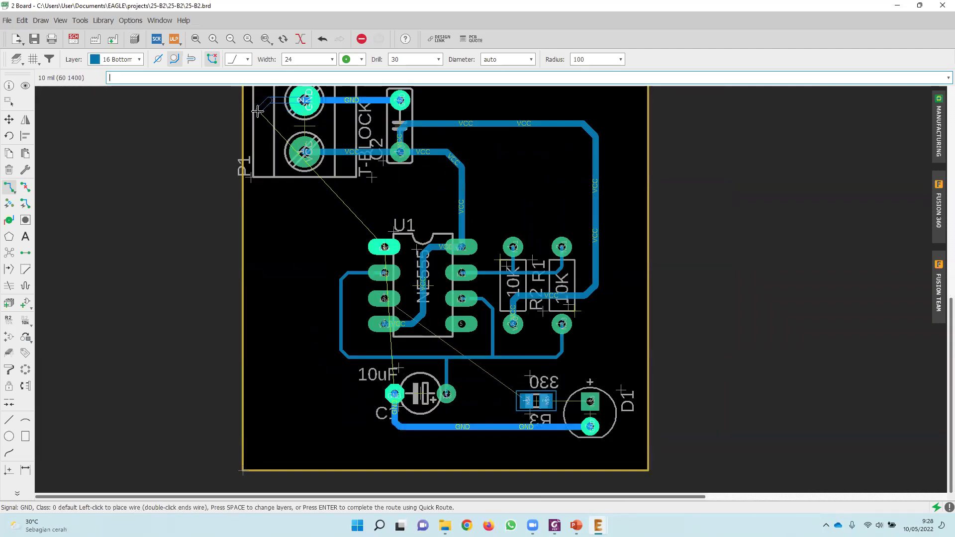
pyautogui.click(263, 113)
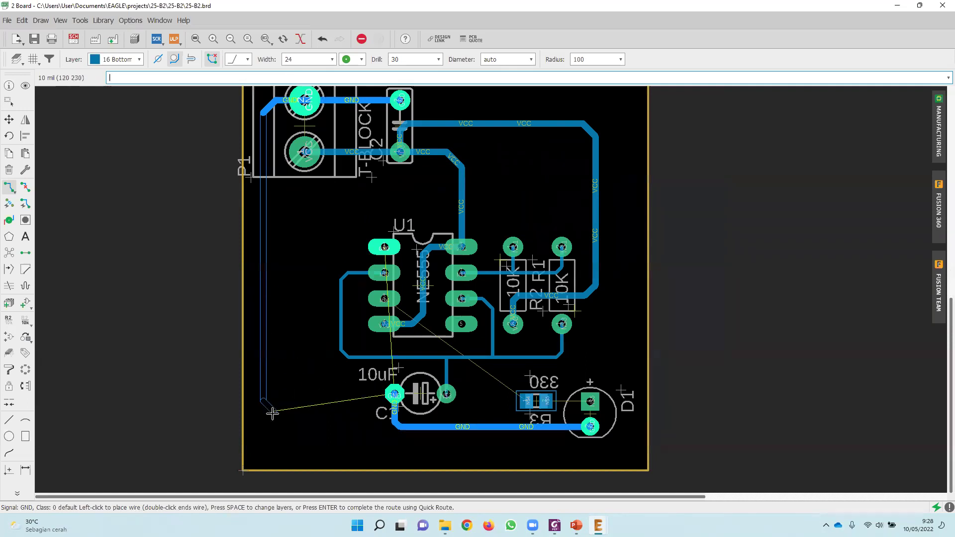
pyautogui.click(275, 398)
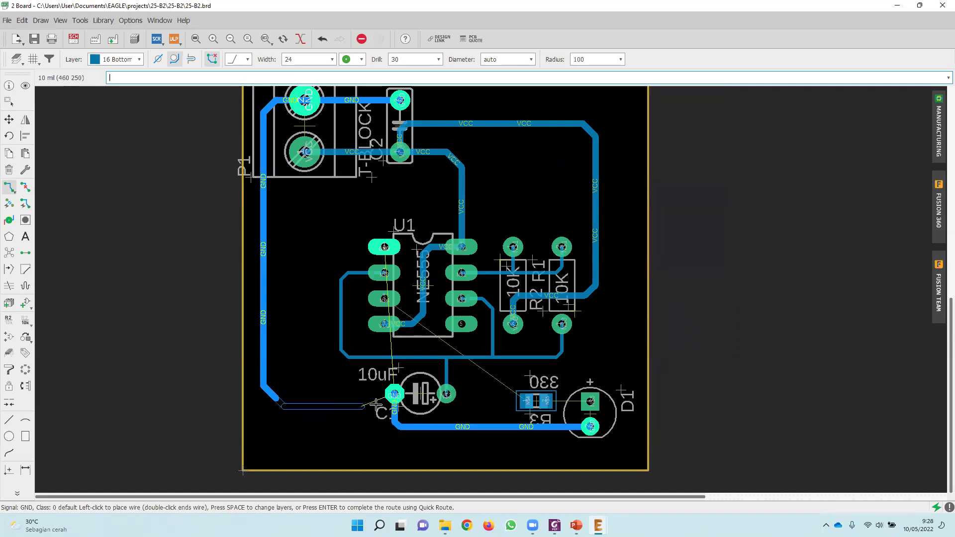
pyautogui.click(395, 394)
pyautogui.click(264, 383)
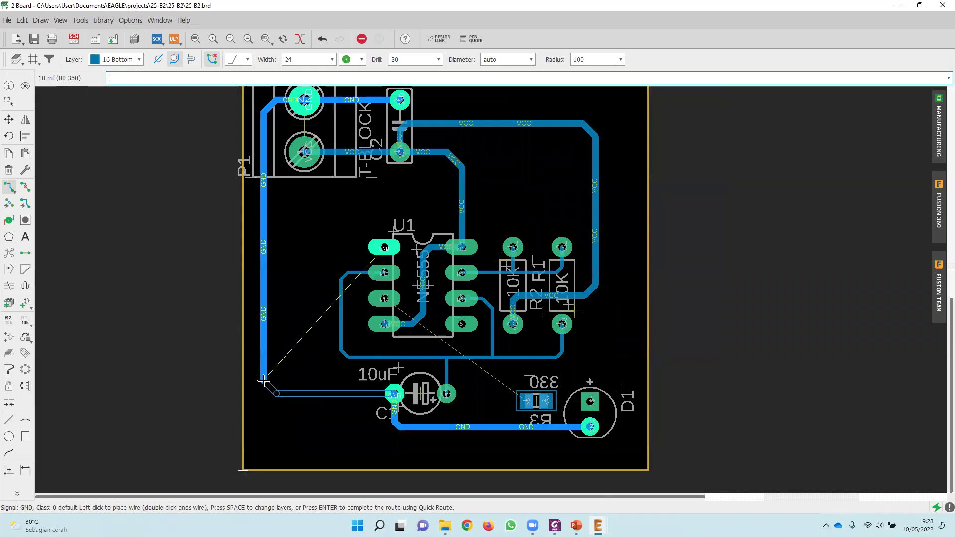
pyautogui.press('Escape')
# Route net N$5 from R3's pad to D1's square pad with a track width of 12.
pyautogui.scroll(2, 394, 396)
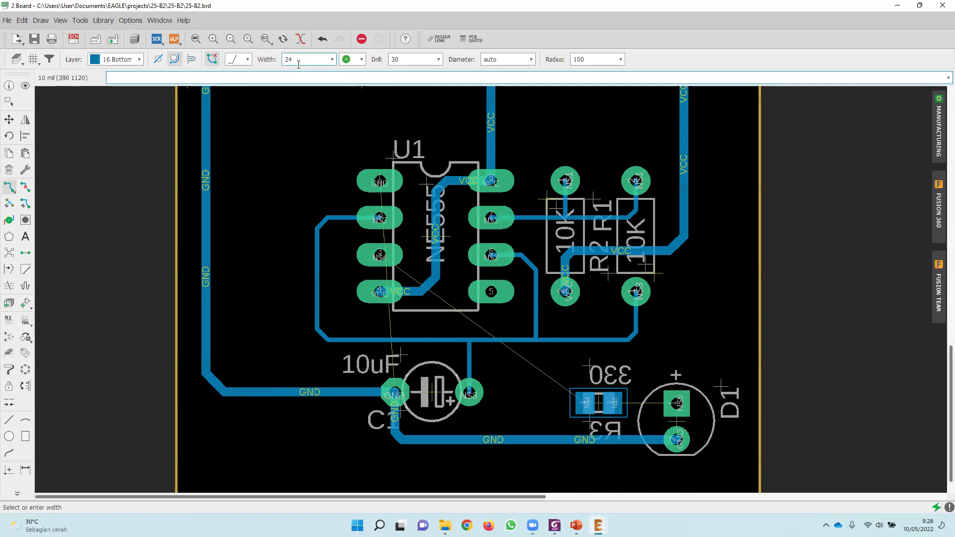
pyautogui.click(613, 403)
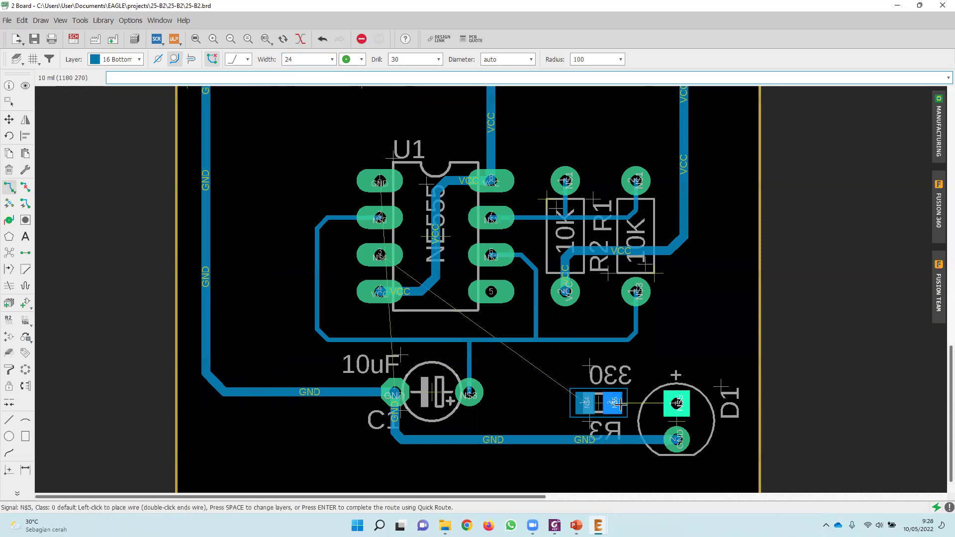
pyautogui.click(299, 59)
pyautogui.write('12')
pyautogui.press('Return')
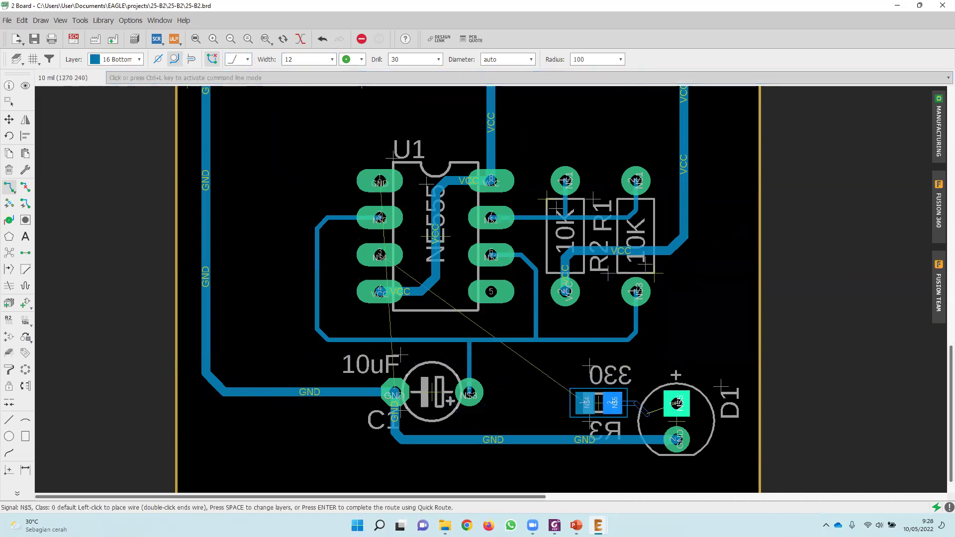
pyautogui.click(677, 403)
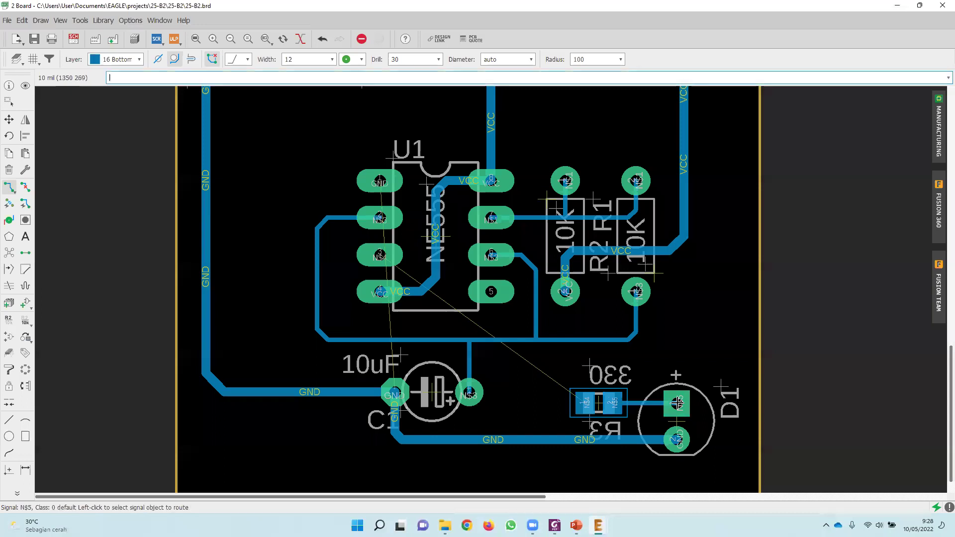
# Route GND from U1 pin 1 to the long vertical GND track with a width of 24, bending slightly downward.
pyautogui.click(374, 184)
pyautogui.click(285, 57)
pyautogui.doubleClick(285, 56)
pyautogui.press('Return')
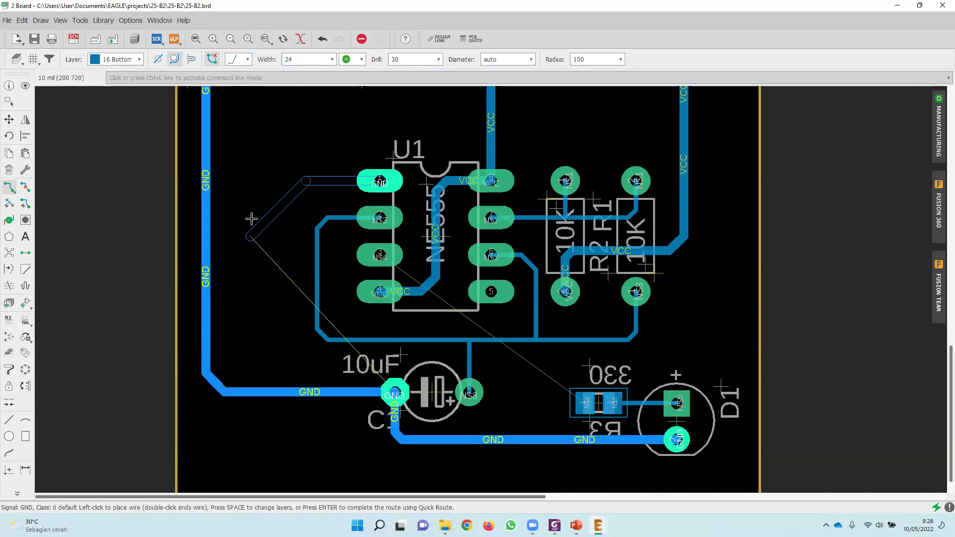
pyautogui.click(254, 196)
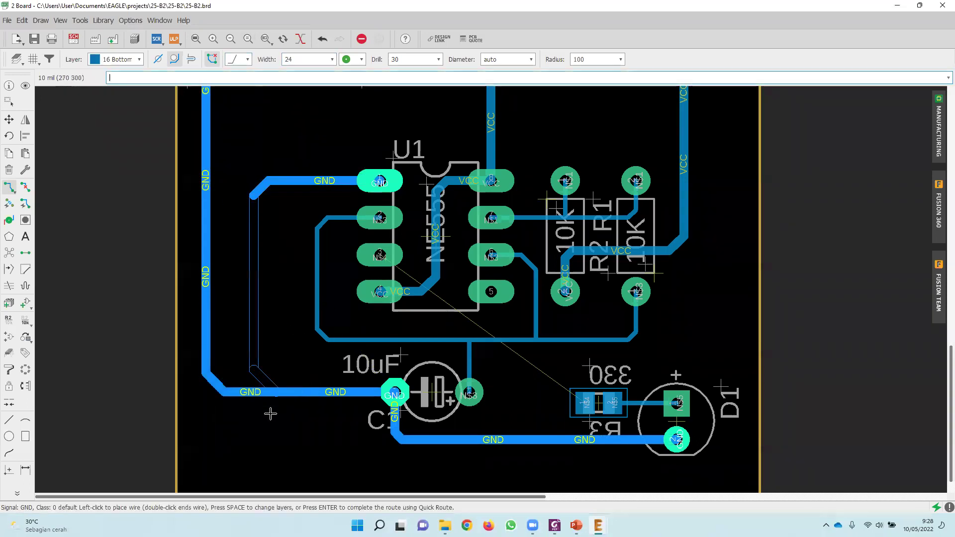
pyautogui.click(211, 194)
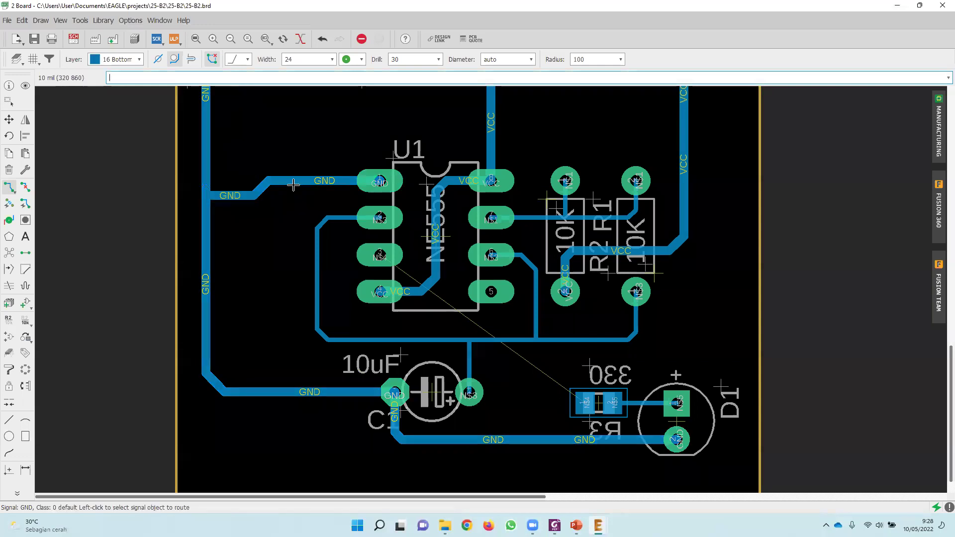
# Route a straight GND track from U1 pin 1 to the vertical GND track and rip up the bent one.
pyautogui.click(205, 180)
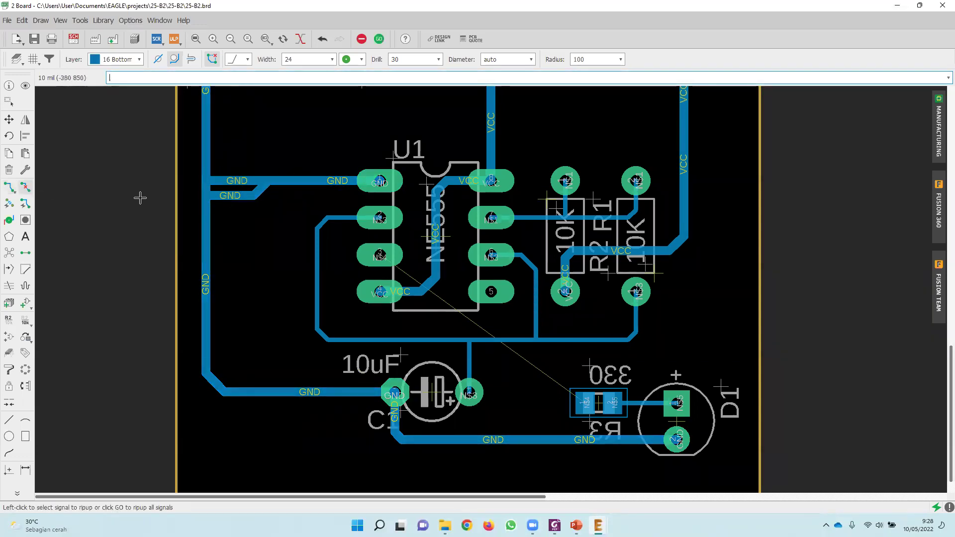
pyautogui.click(25, 187)
pyautogui.click(224, 196)
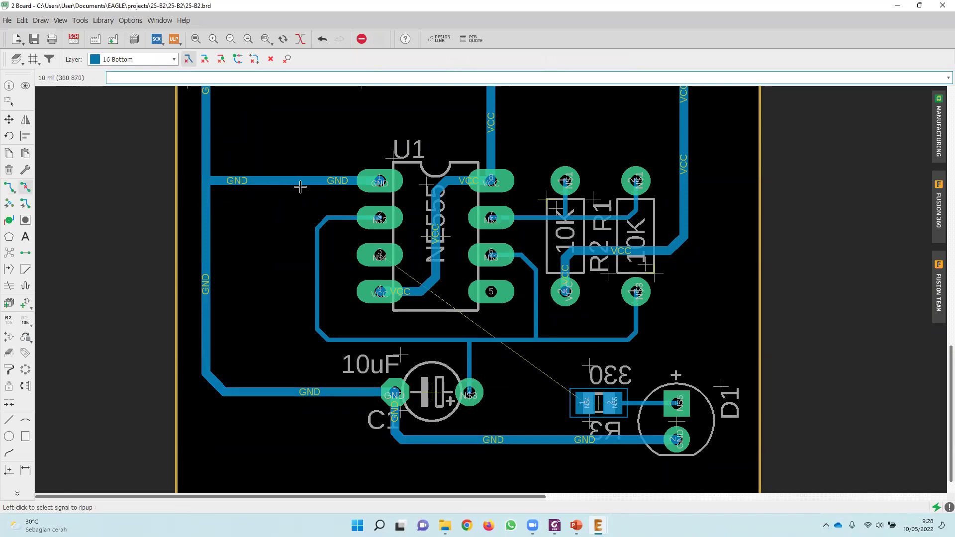
# Restart the Route tool with the track width set to 12.
pyautogui.moveTo(311, 408); pyautogui.dragTo(340, 310, button='middle')
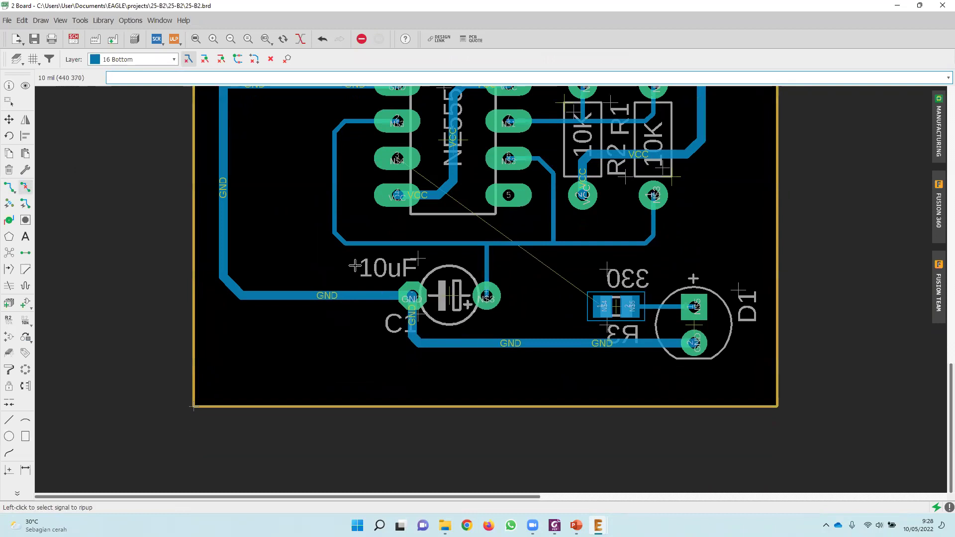
pyautogui.scroll(1, 355, 267)
pyautogui.moveTo(352, 193); pyautogui.dragTo(325, 192, button='middle')
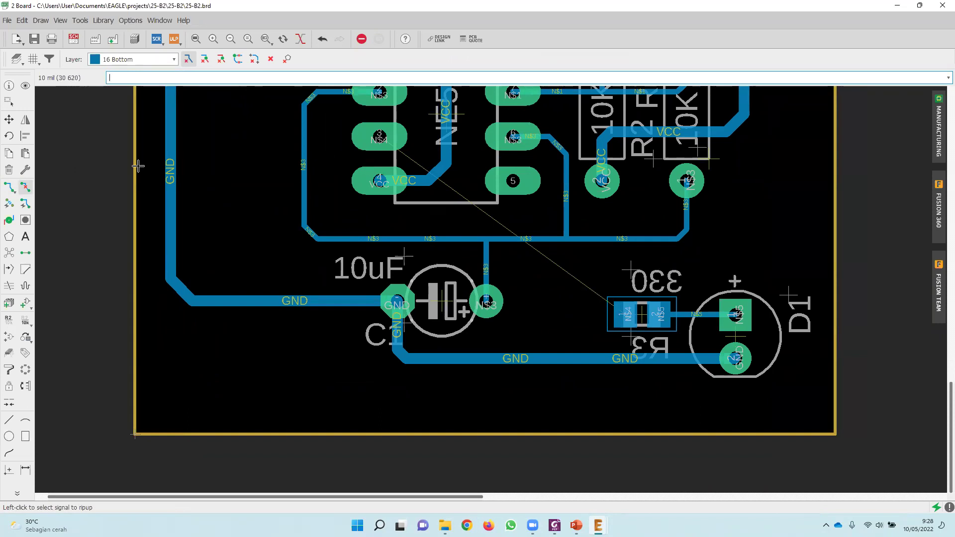
pyautogui.click(9, 187)
pyautogui.click(307, 59)
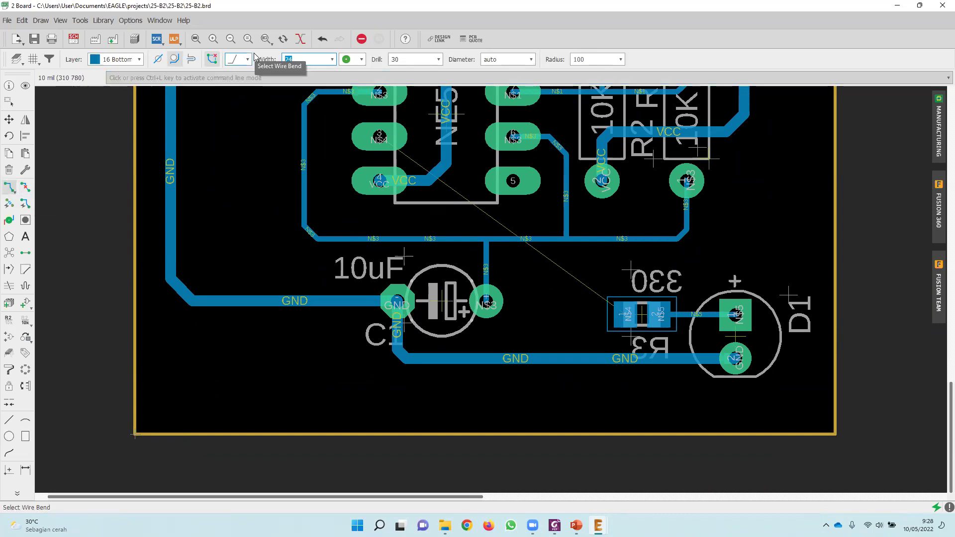
pyautogui.press('Return')
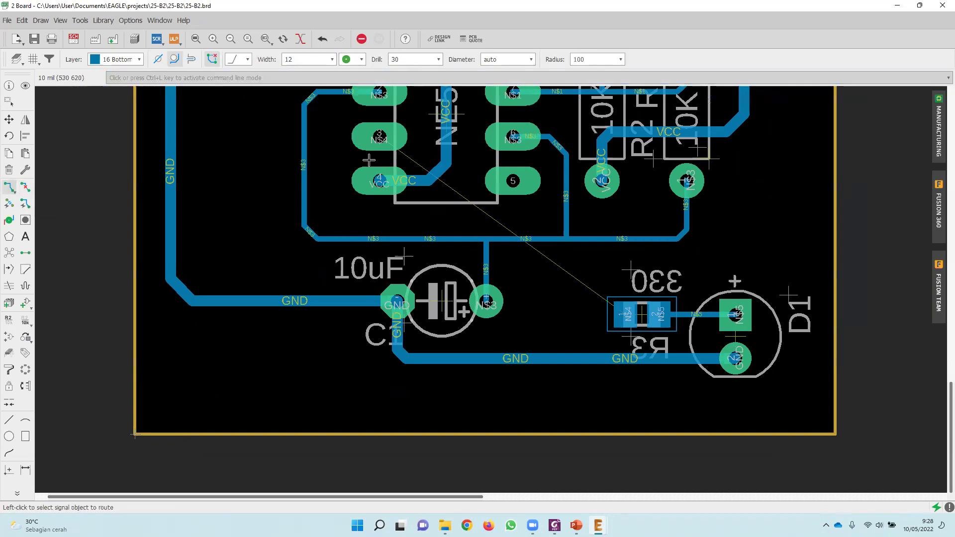
# Switch to the competition PDF in Foxit PhantomPDF and check the design rules for via diameter and drill.
pyautogui.scroll(1, 327, 208)
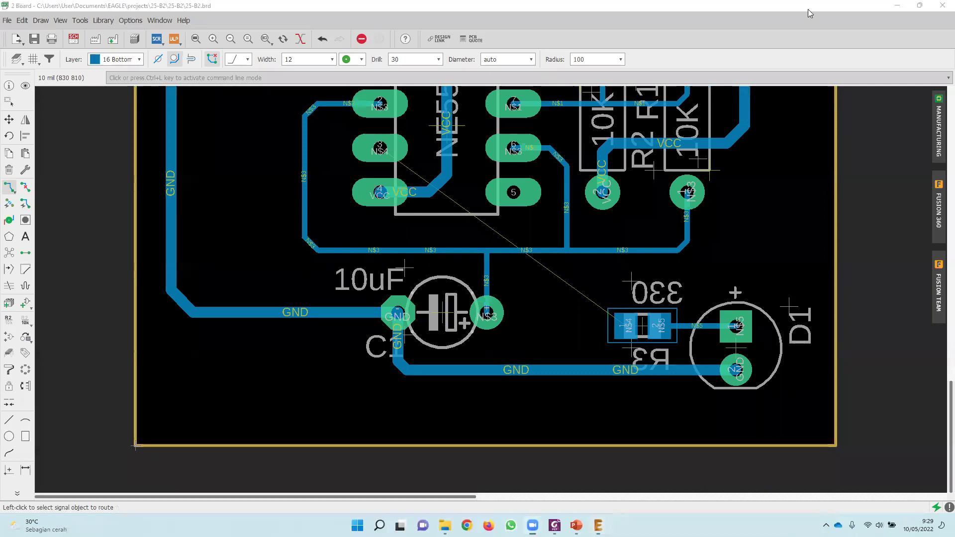
pyautogui.click(410, 58)
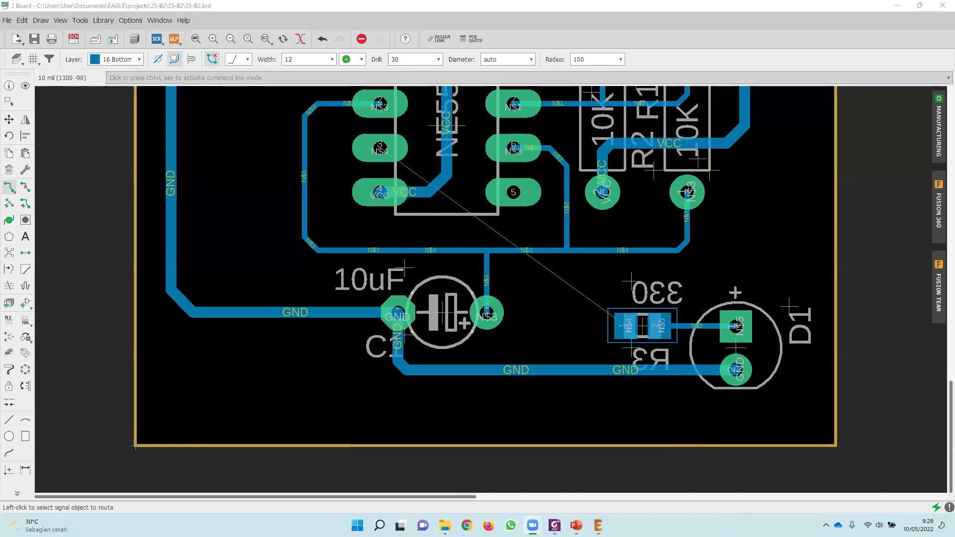
pyautogui.click(555, 526)
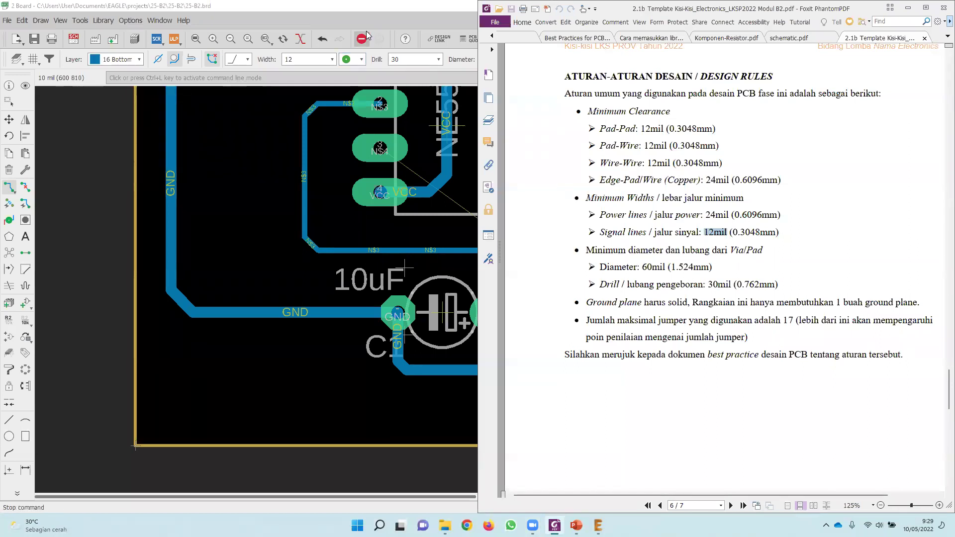
# Switch back to the EAGLE board and set the via diameter to 60 for routing.
pyautogui.click(421, 59)
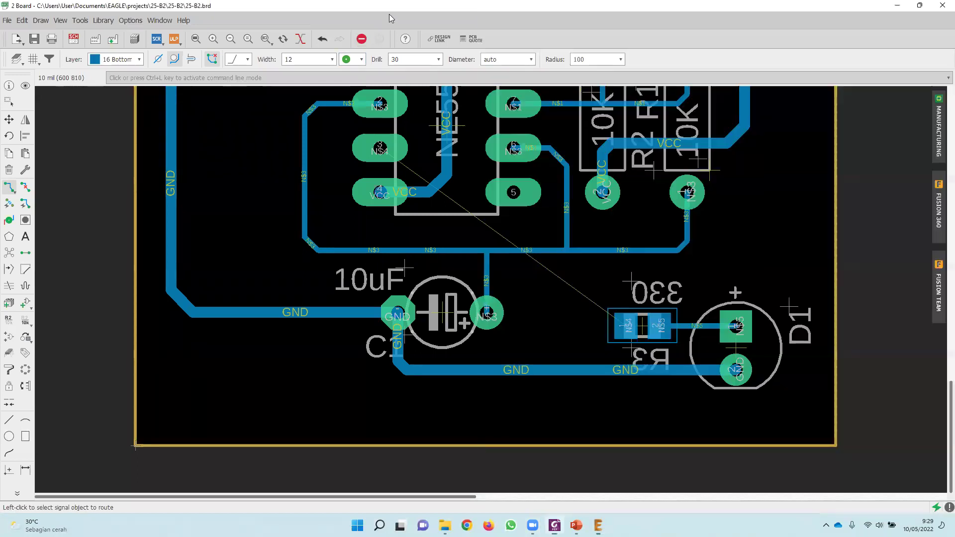
pyautogui.doubleClick(421, 59)
pyautogui.doubleClick(507, 59)
pyautogui.write('60')
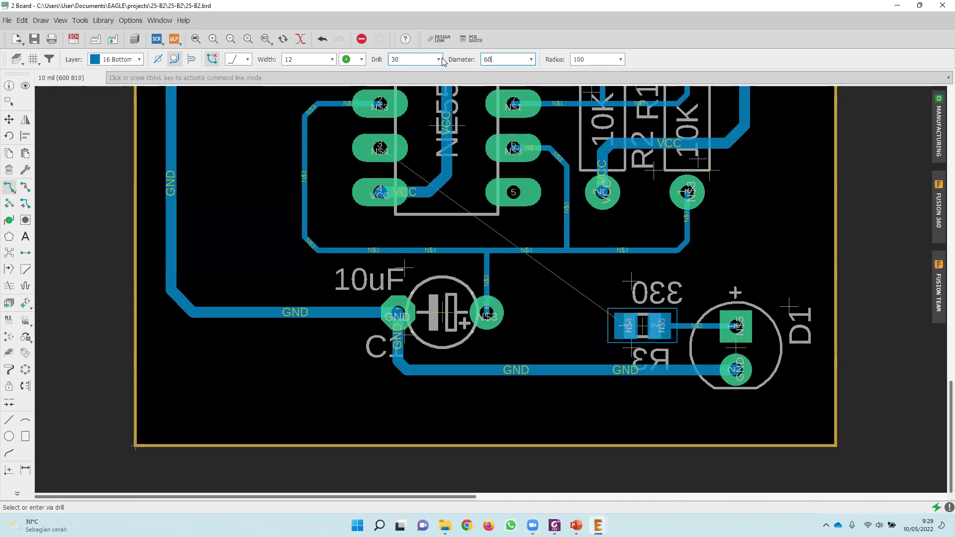
pyautogui.press('Return')
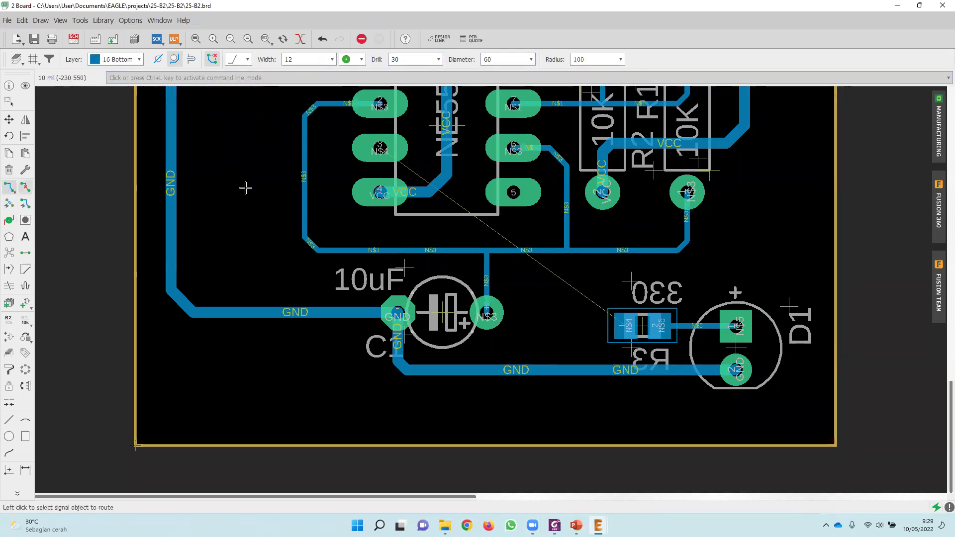
# Route net N$4 from U1 pin 3 outward and down to just above the horizontal N$3 track on the bottom layer.
pyautogui.click(379, 148)
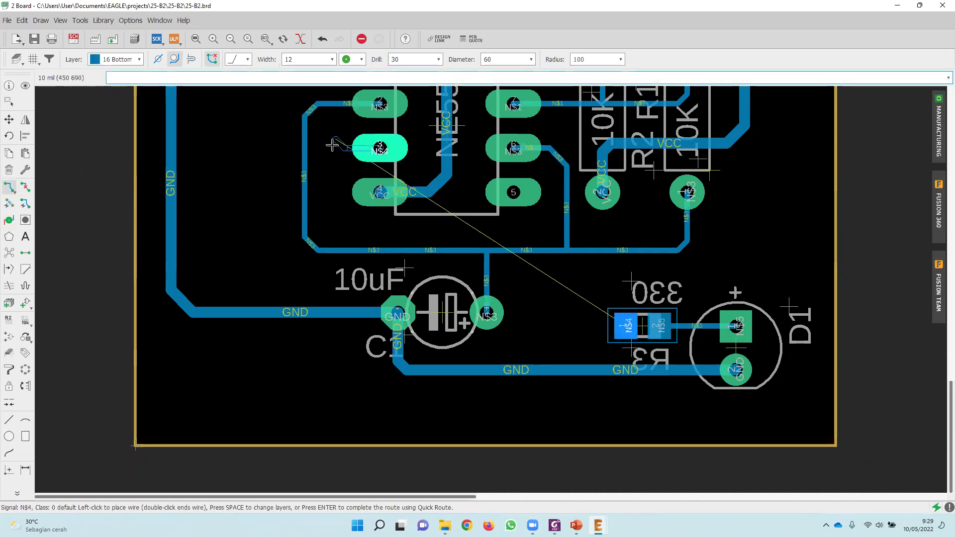
pyautogui.click(331, 149)
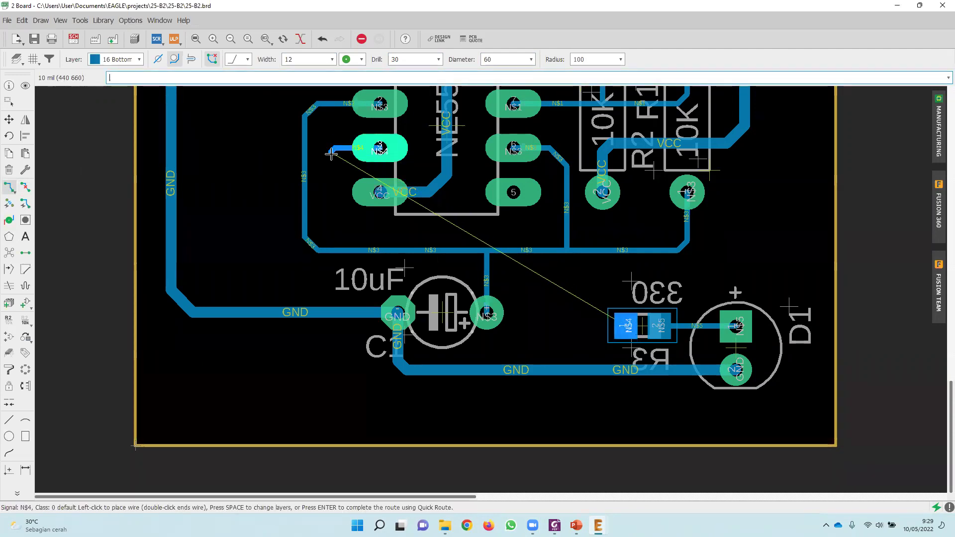
pyautogui.click(331, 230)
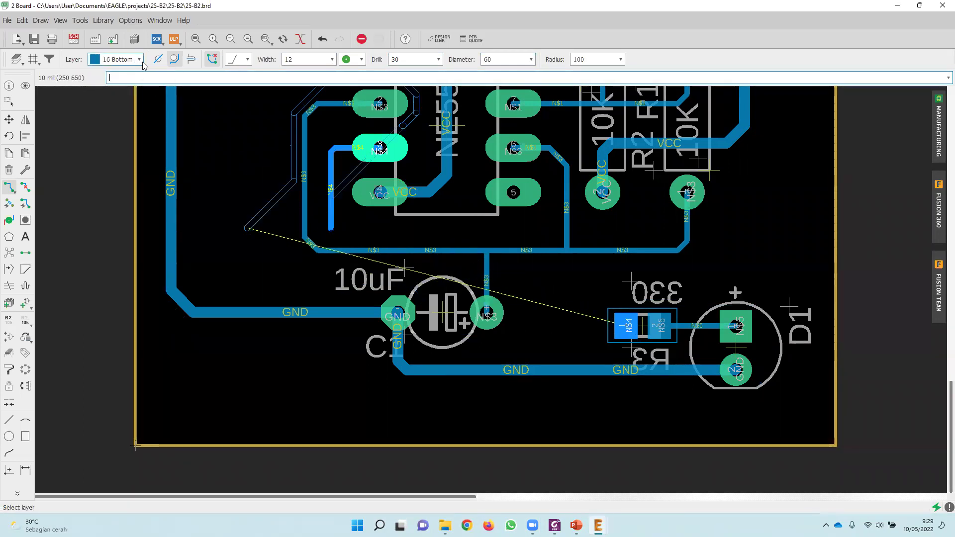
# Carry N$4 across the N$3 track on layer 1 Top, with a via at each end, returning to 16 Bottom.
pyautogui.click(125, 59)
pyautogui.click(128, 73)
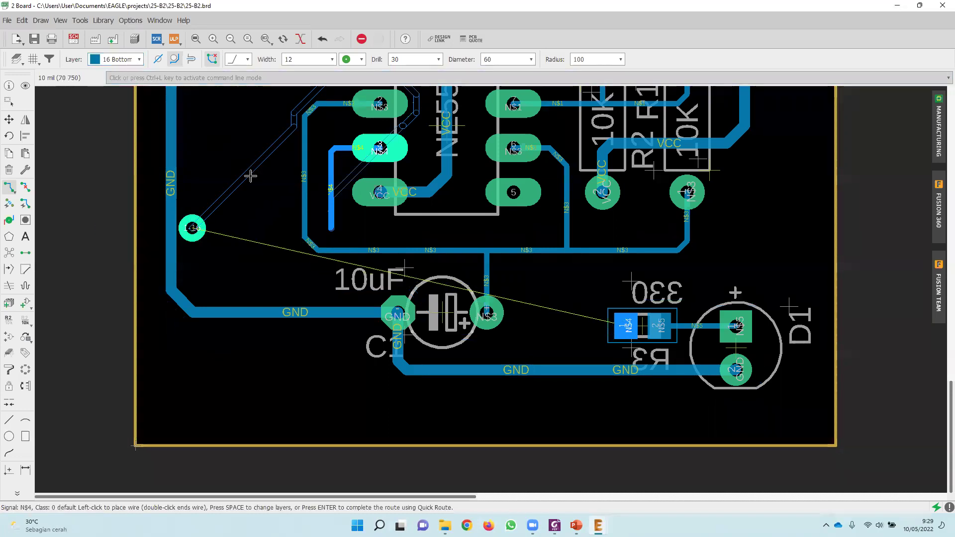
pyautogui.scroll(3, 340, 227)
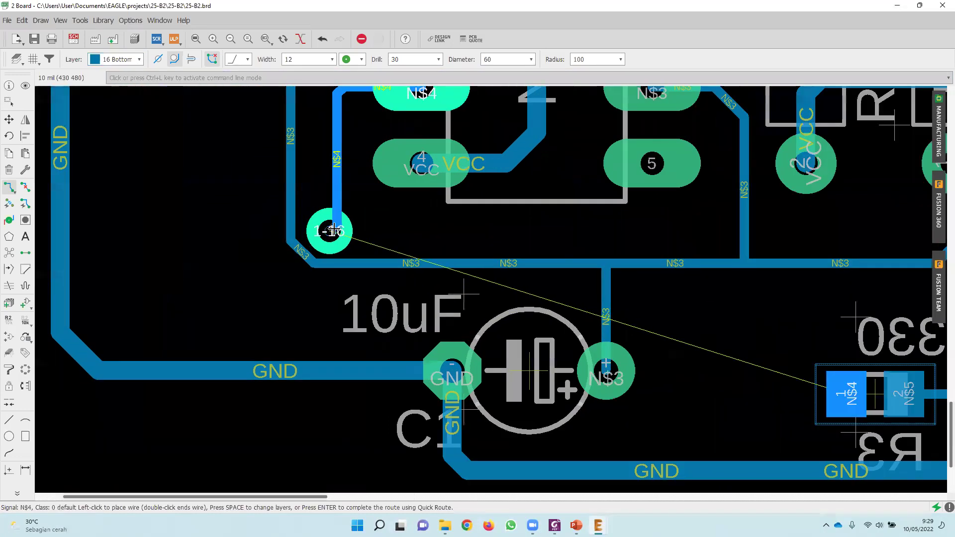
pyautogui.click(337, 226)
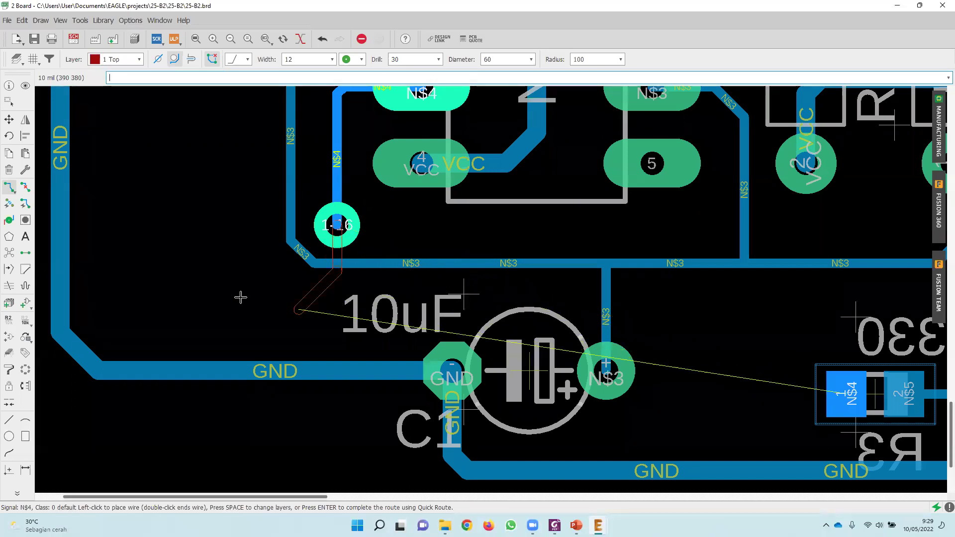
pyautogui.click(121, 59)
pyautogui.click(121, 83)
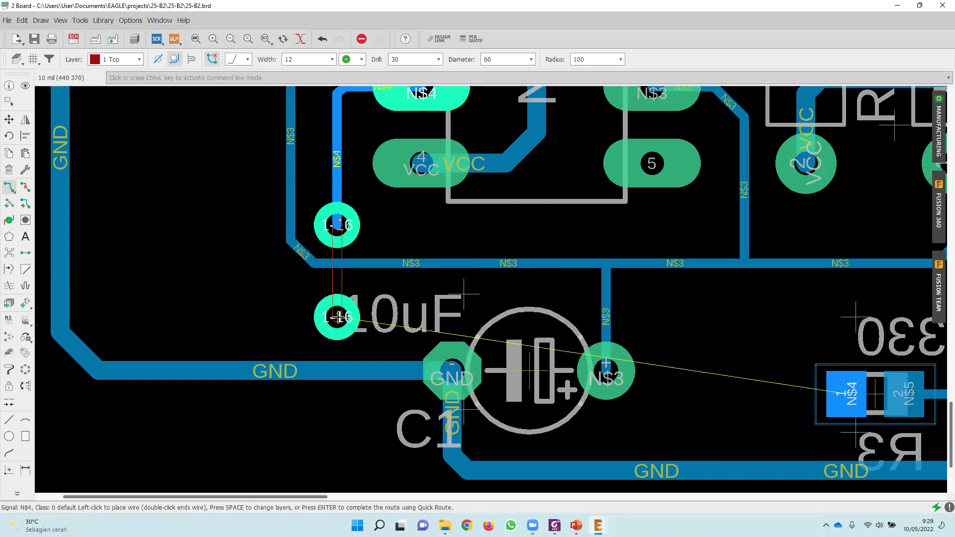
pyautogui.click(338, 317)
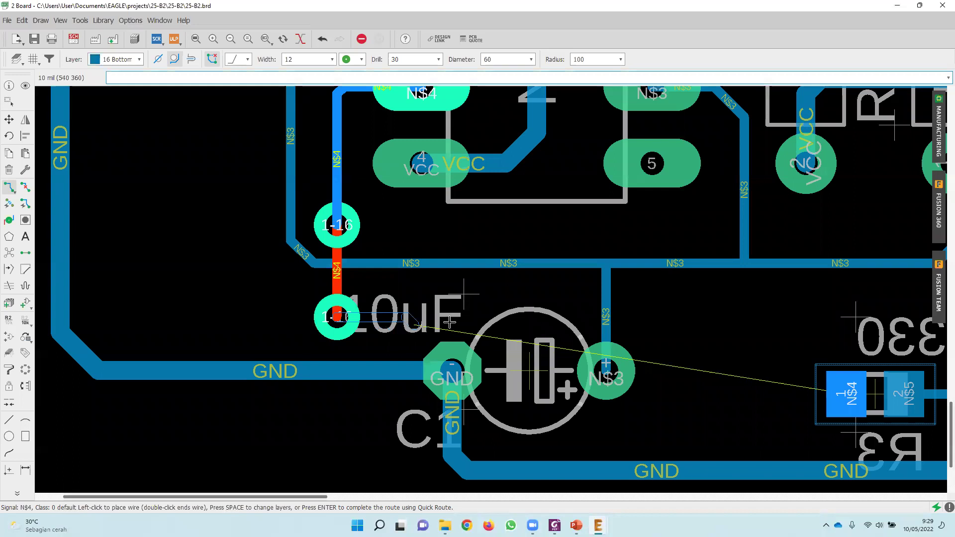
# Route N$4 on 16 Bottom from the lower via between C1's pads, above the GND track, to pad 1 of R3.
pyautogui.click(519, 338)
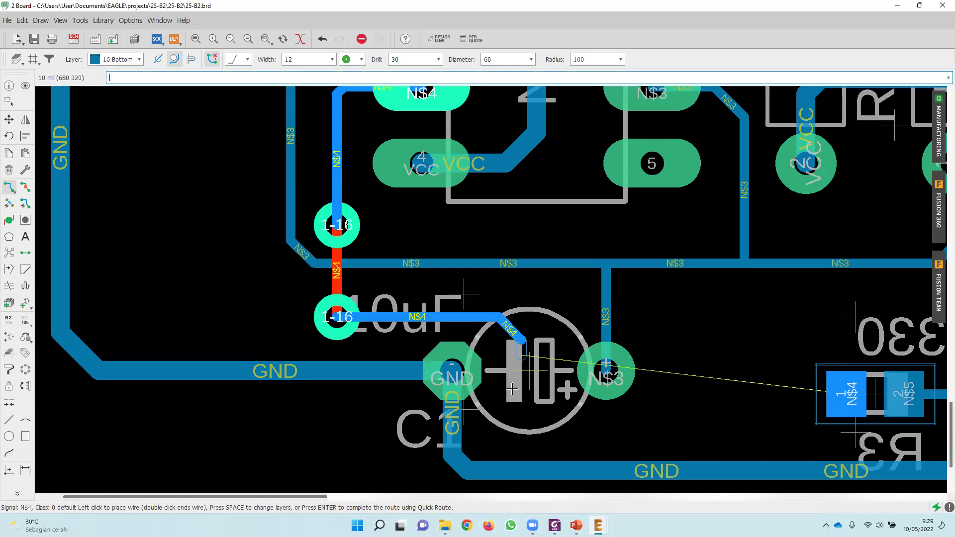
pyautogui.click(542, 423)
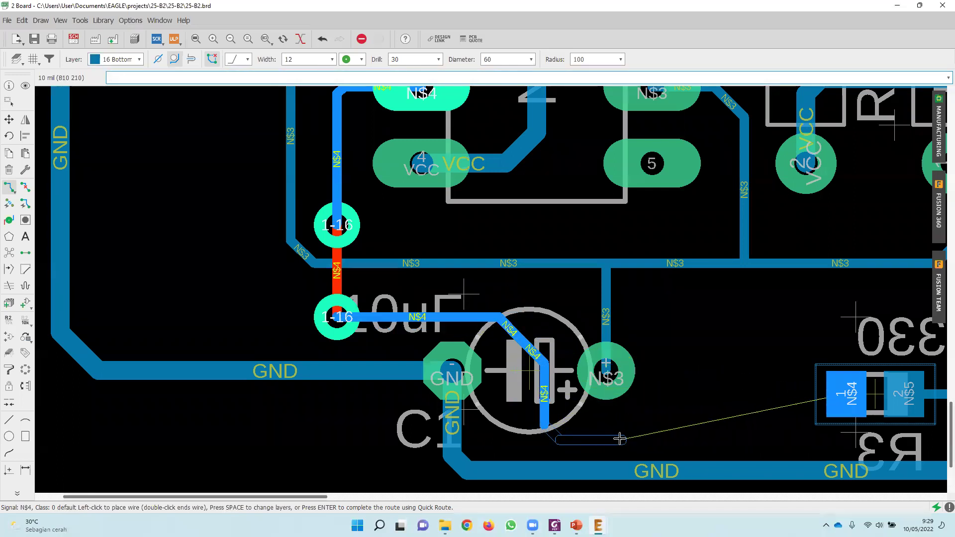
pyautogui.click(624, 439)
pyautogui.click(722, 400)
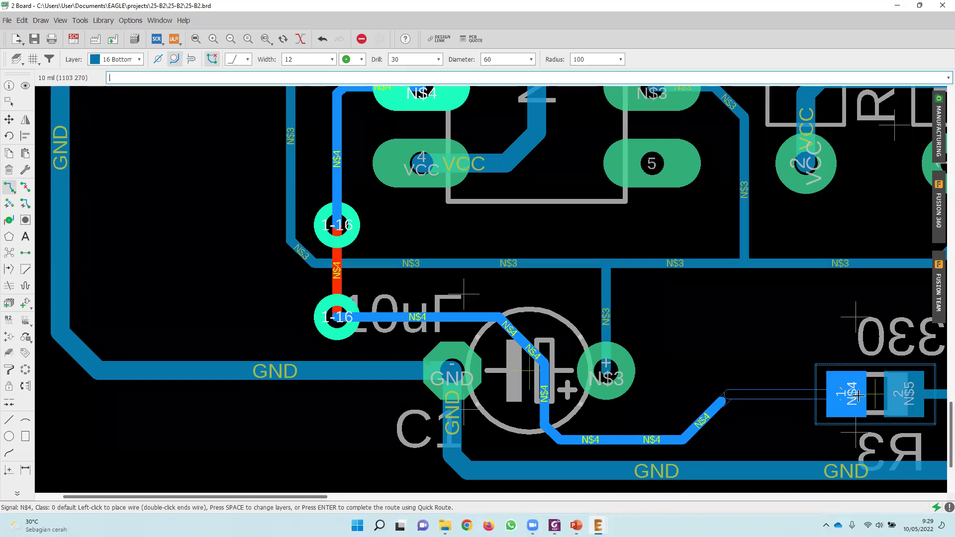
pyautogui.click(847, 394)
pyautogui.scroll(-2, 604, 311)
pyautogui.moveTo(584, 338); pyautogui.dragTo(460, 383, button='middle')
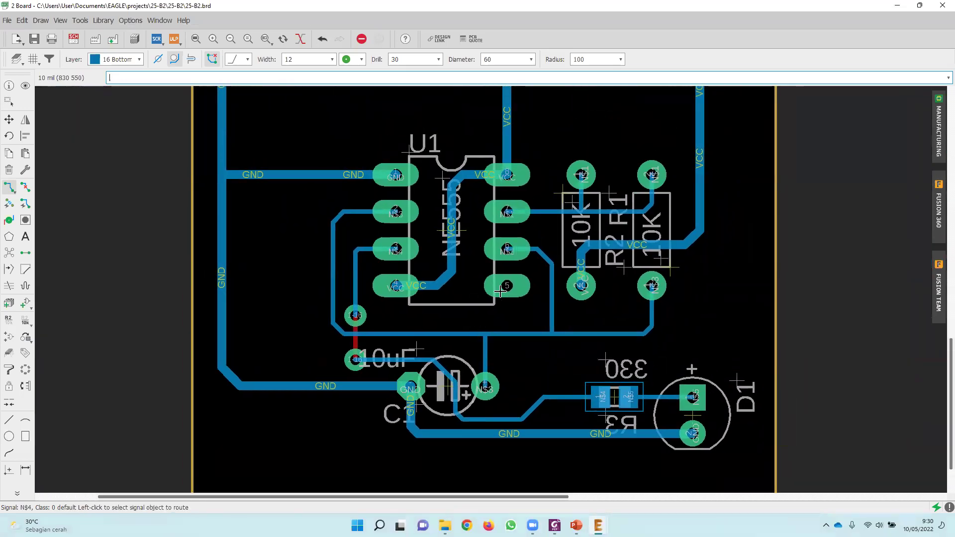
# Measure the diagonal corner of the N$4 track near U1 pin 3 with a dimension, leaving the dimension unplaced.
pyautogui.scroll(4, 379, 250)
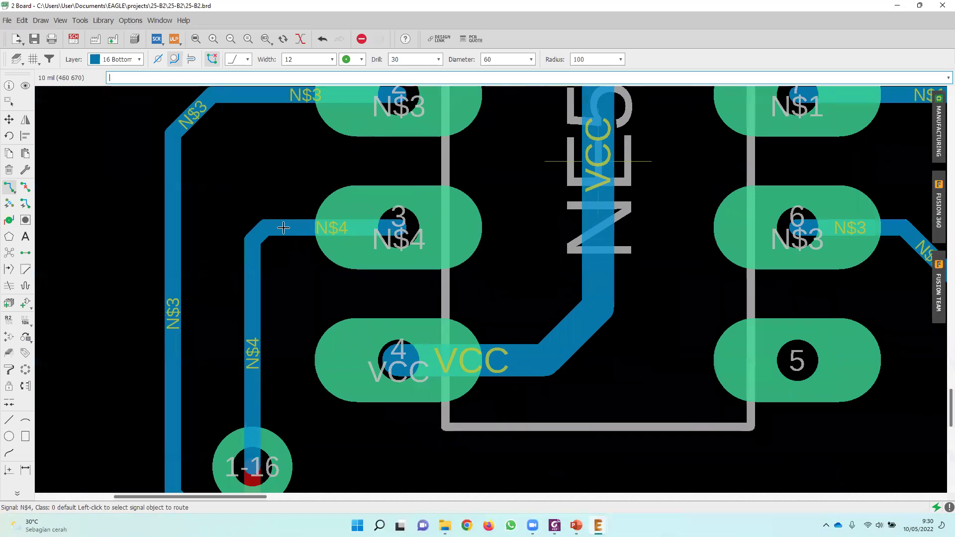
pyautogui.scroll(5, 249, 246)
pyautogui.scroll(-2, 250, 241)
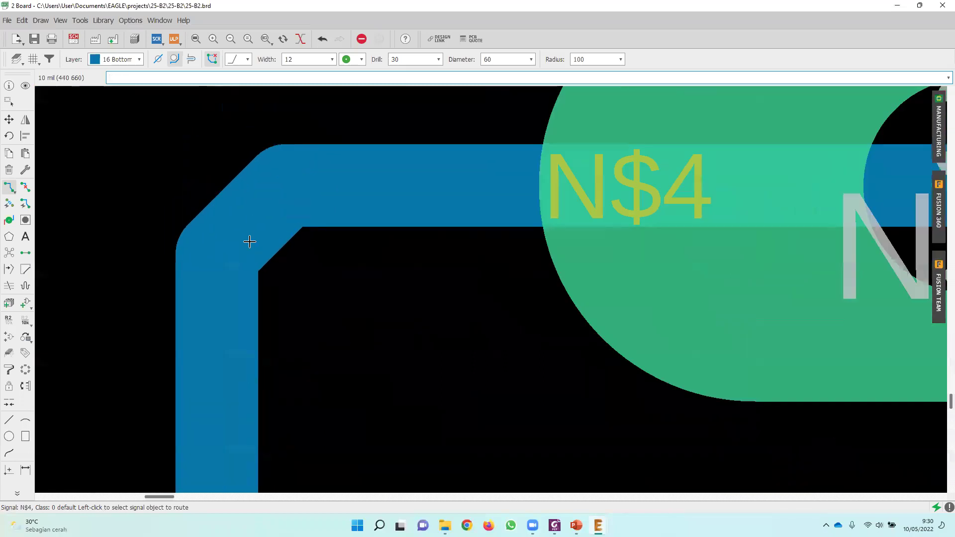
pyautogui.scroll(-2, 229, 229)
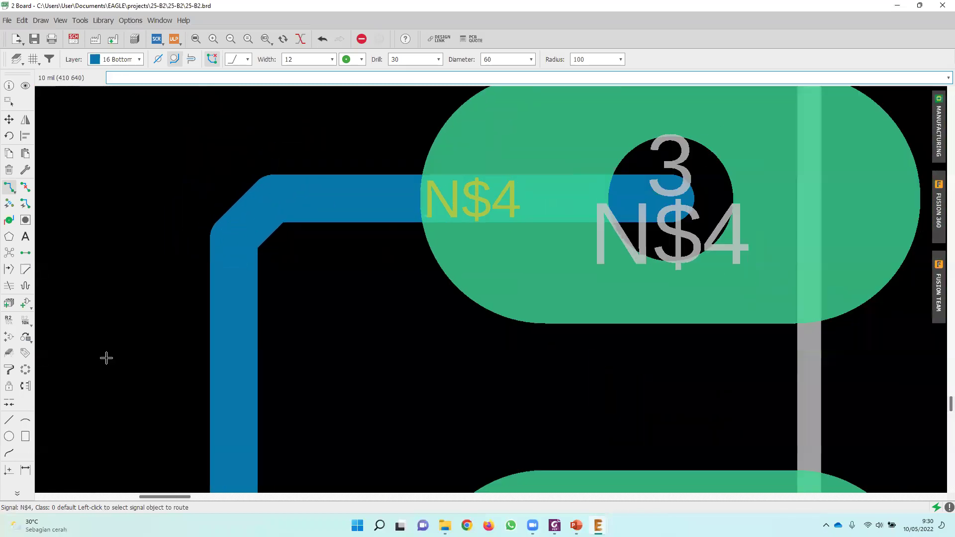
pyautogui.click(26, 469)
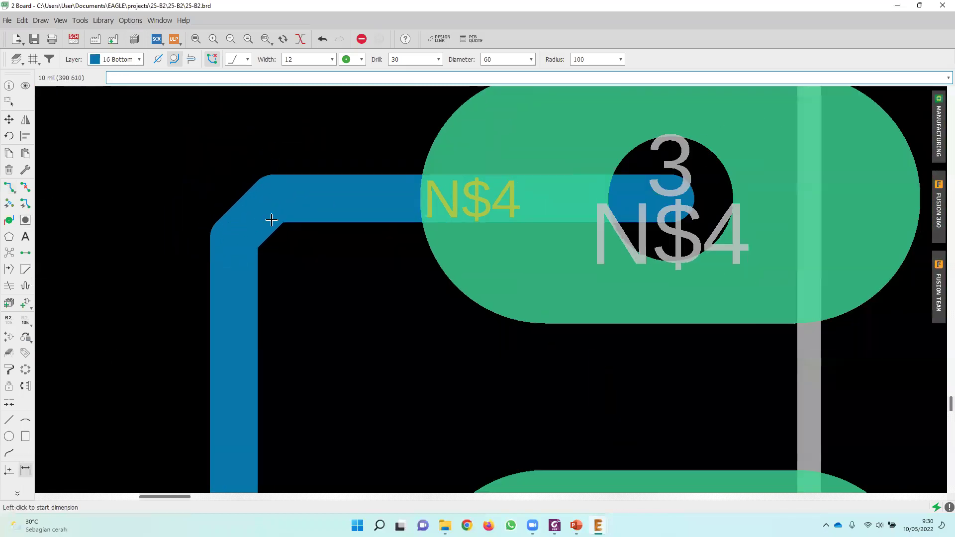
pyautogui.click(245, 206)
pyautogui.click(248, 207)
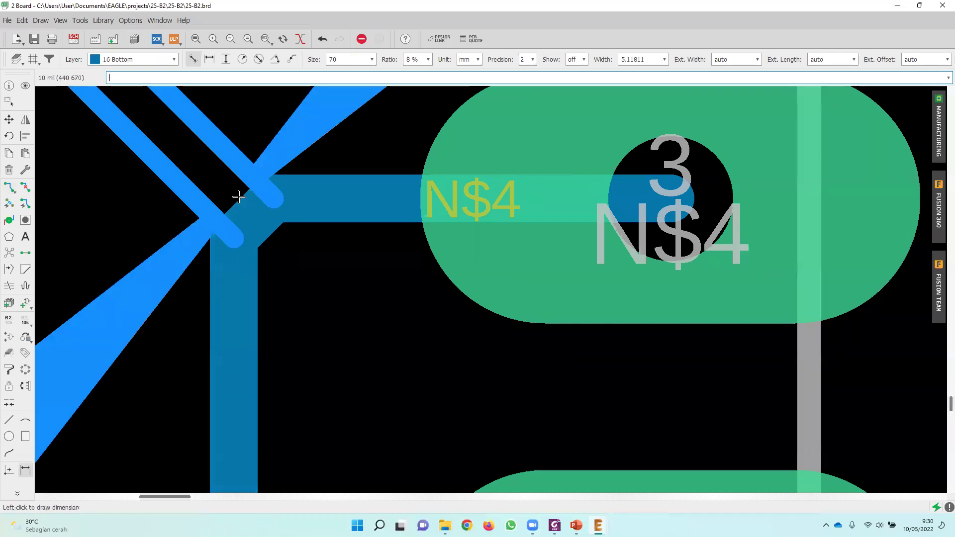
pyautogui.scroll(-2, 252, 219)
pyautogui.scroll(-3, 254, 226)
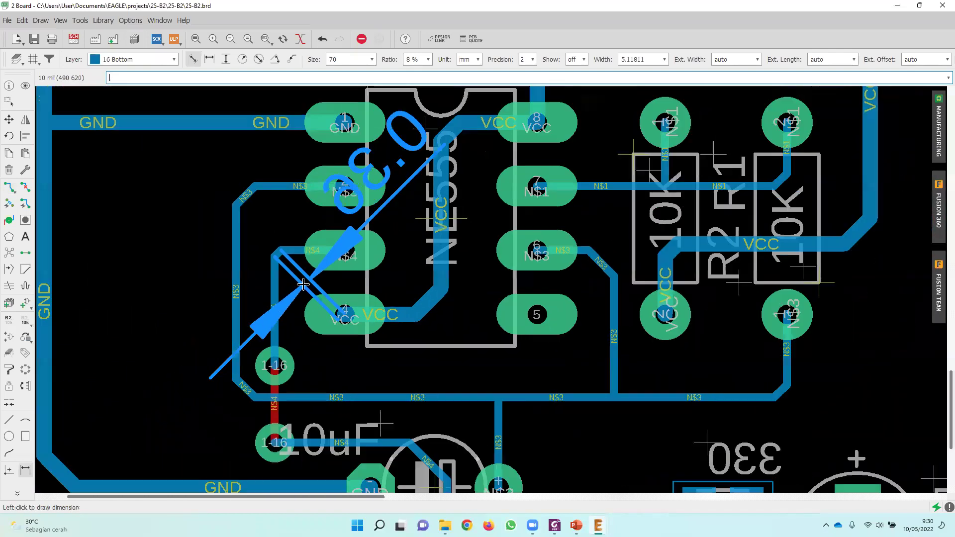
pyautogui.scroll(2, 302, 284)
pyautogui.scroll(-2, 303, 284)
pyautogui.scroll(2, 305, 286)
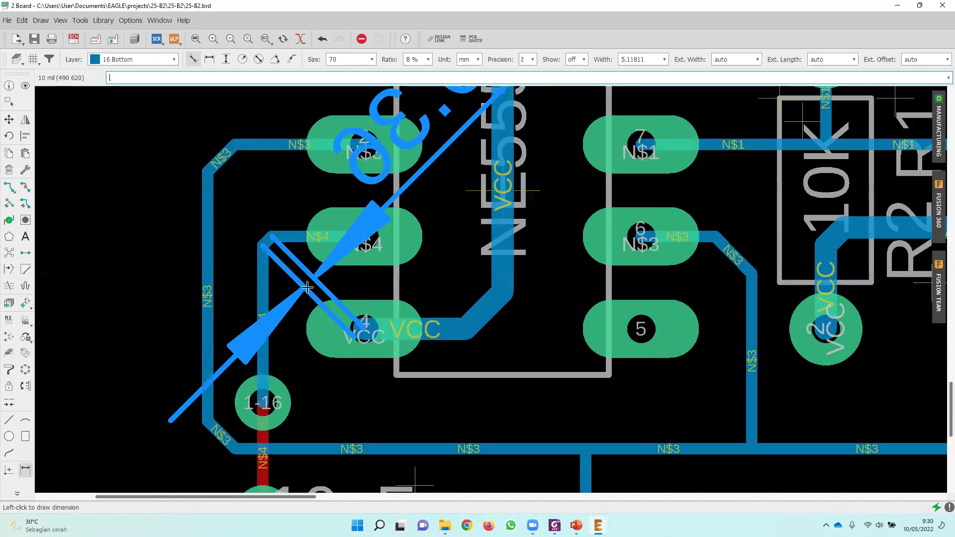
pyautogui.press('Escape')
# Undo the entire N$4 route, including both vias, back to the unrouted connection between U1 pin 3 and R3.
pyautogui.scroll(2, 238, 262)
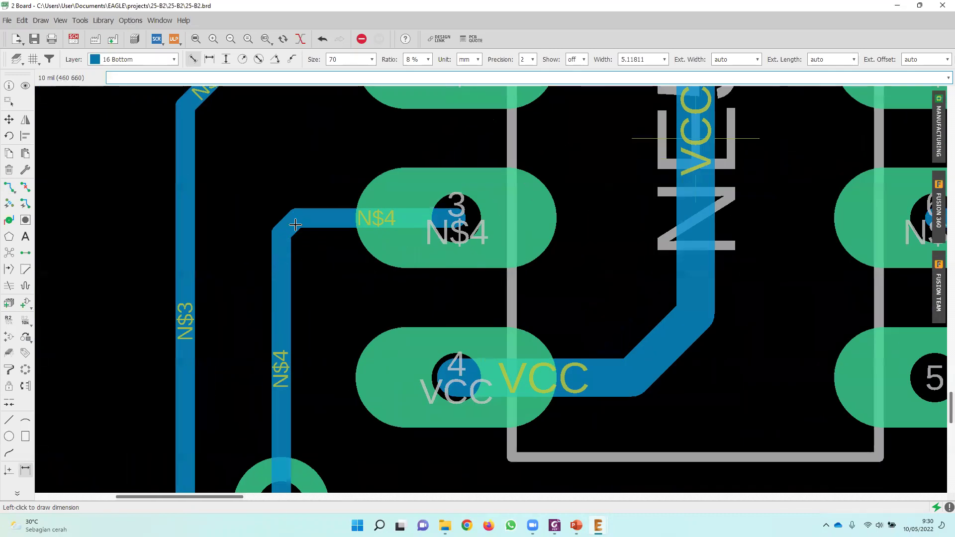
pyautogui.scroll(-2, 301, 226)
pyautogui.scroll(2, 285, 417)
pyautogui.scroll(-4, 326, 225)
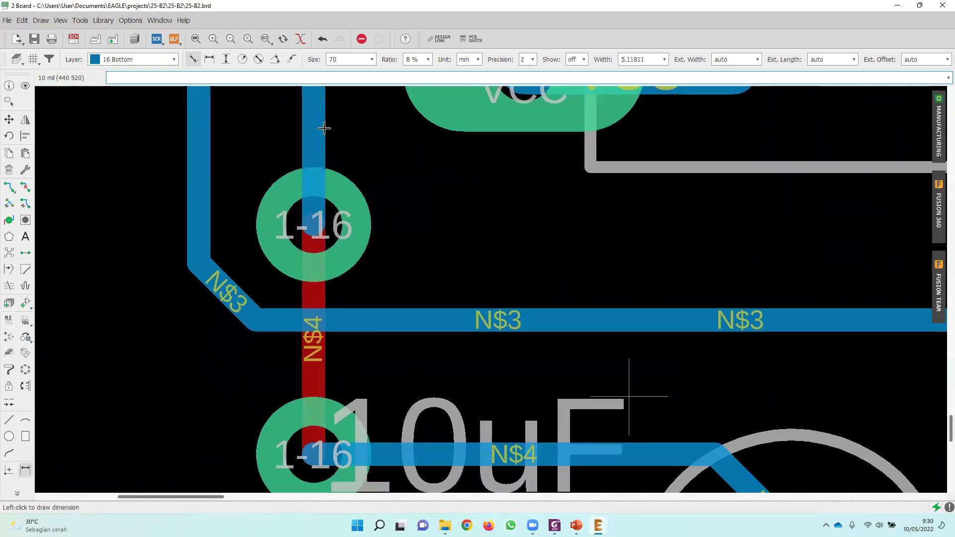
pyautogui.keyDown('ctrl'); pyautogui.scroll(2, 327, 225); pyautogui.keyUp('ctrl')
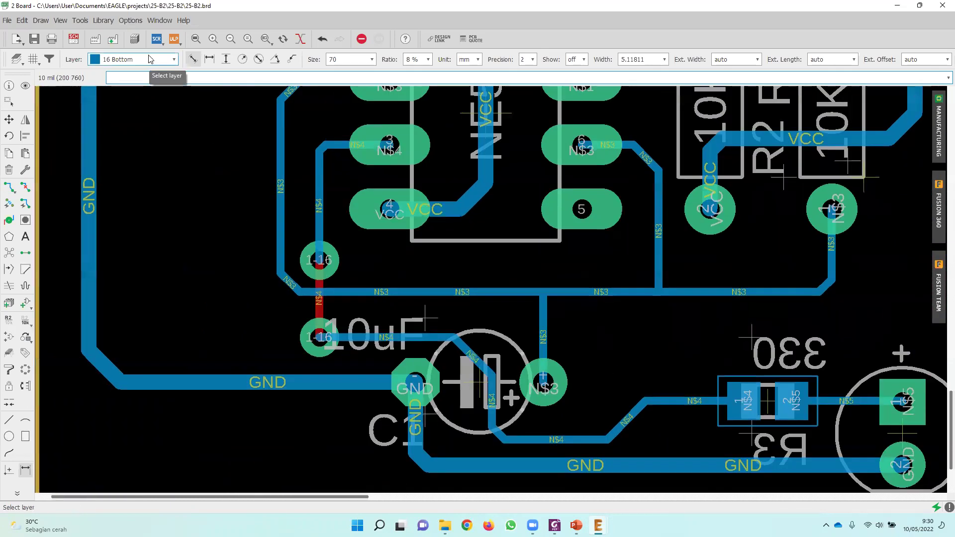
pyautogui.scroll(-2, 274, 197)
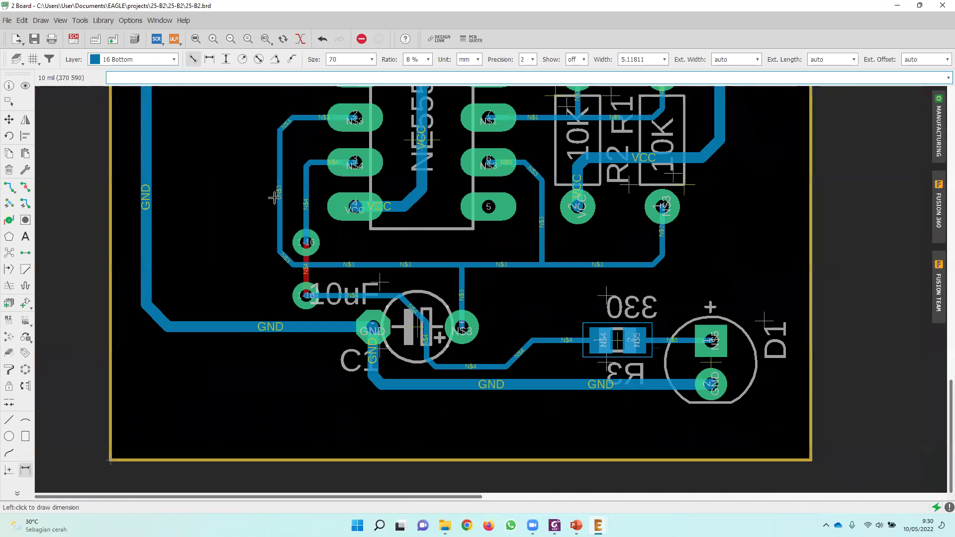
pyautogui.hotkey('ctrl', 'z')
pyautogui.hotkey('ctrl', 'z')
pyautogui.hotkey('ctrl', 'z')
pyautogui.hotkey('ctrl', 'z')
pyautogui.hotkey('ctrl', 'z')
pyautogui.hotkey('ctrl', 'z')
pyautogui.hotkey('ctrl', 'z')
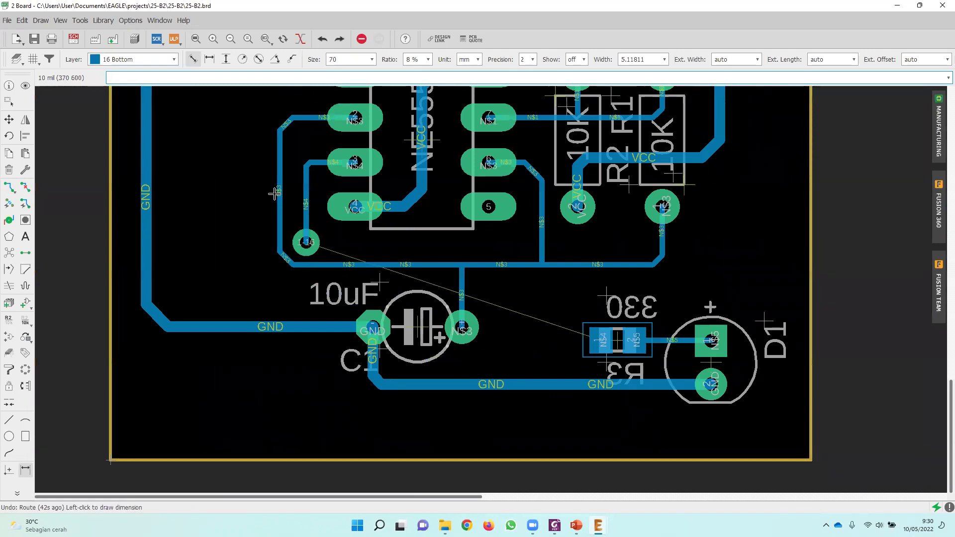
pyautogui.hotkey('ctrl', 'z')
pyautogui.hotkey('ctrl', 'z')
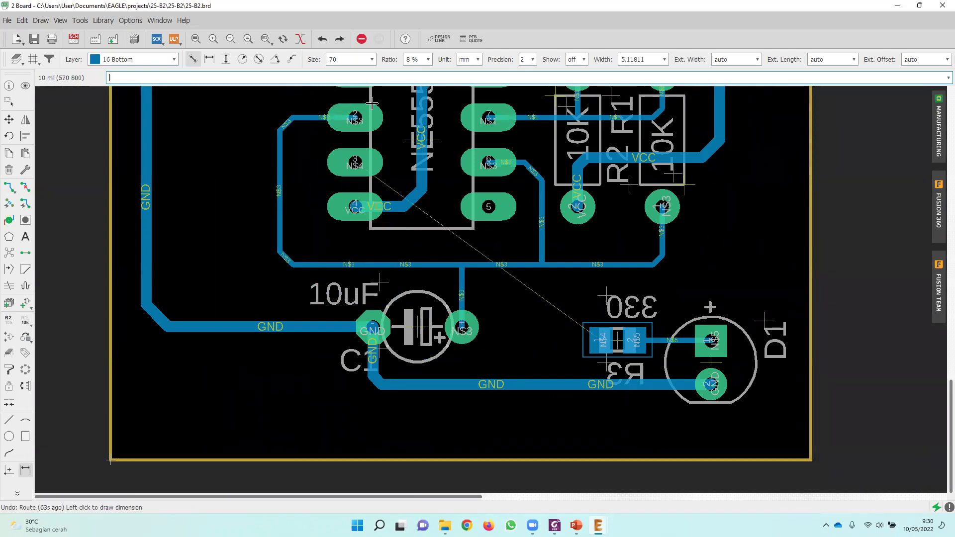
# Activate the Route command and review its via drill and diameter settings.
pyautogui.click(7, 189)
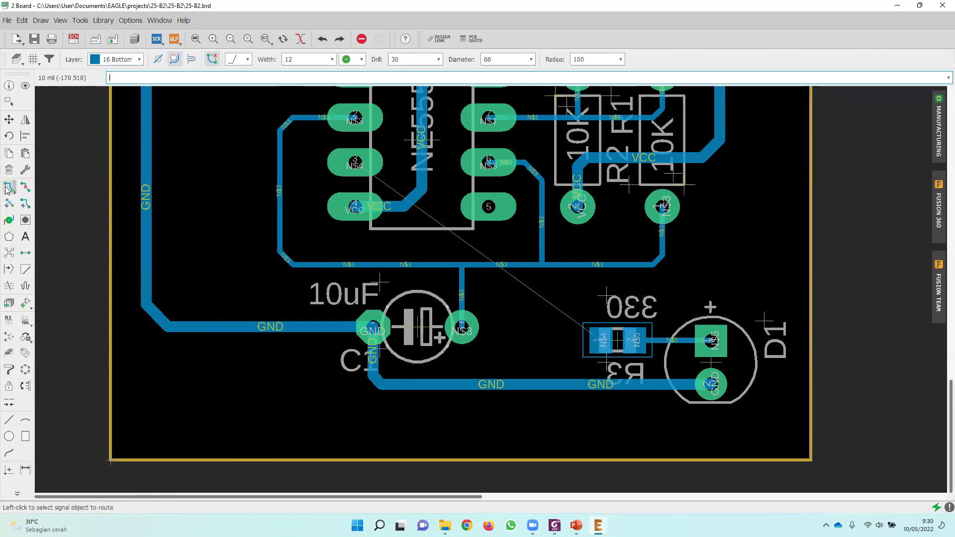
pyautogui.click(421, 59)
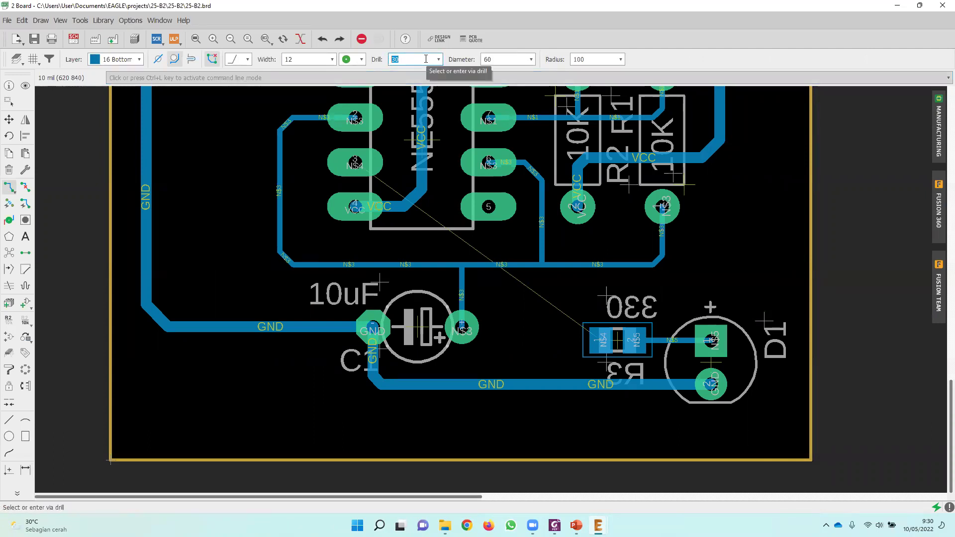
pyautogui.press('Tab')
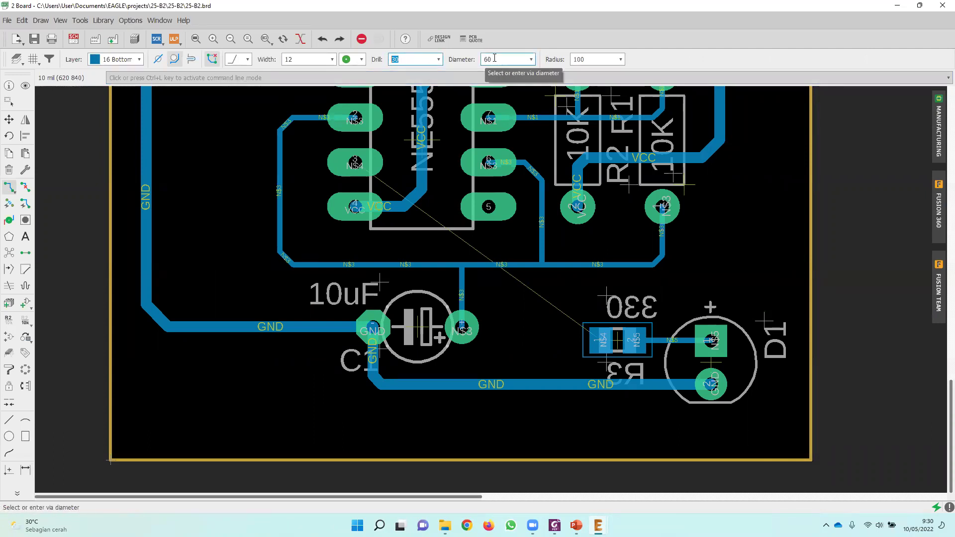
pyautogui.click(400, 58)
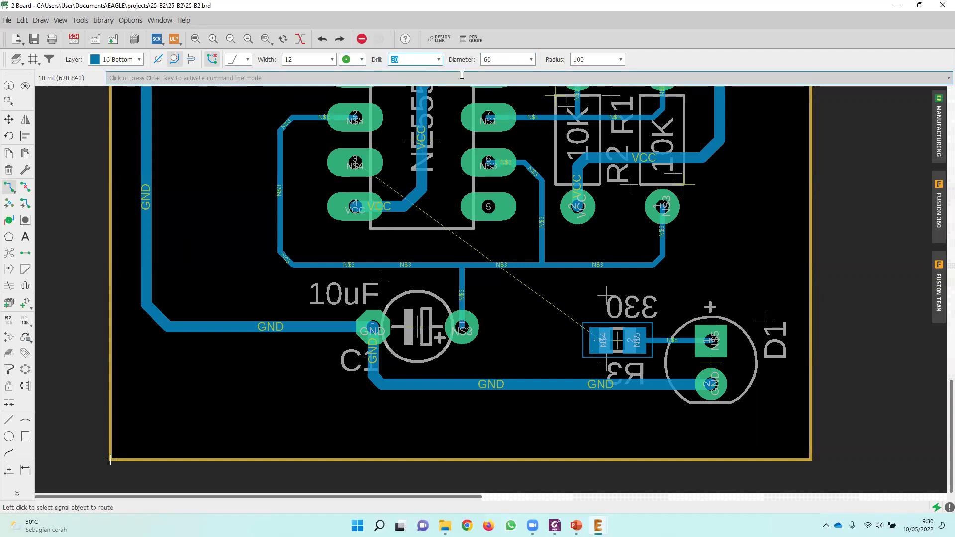
pyautogui.press('Tab')
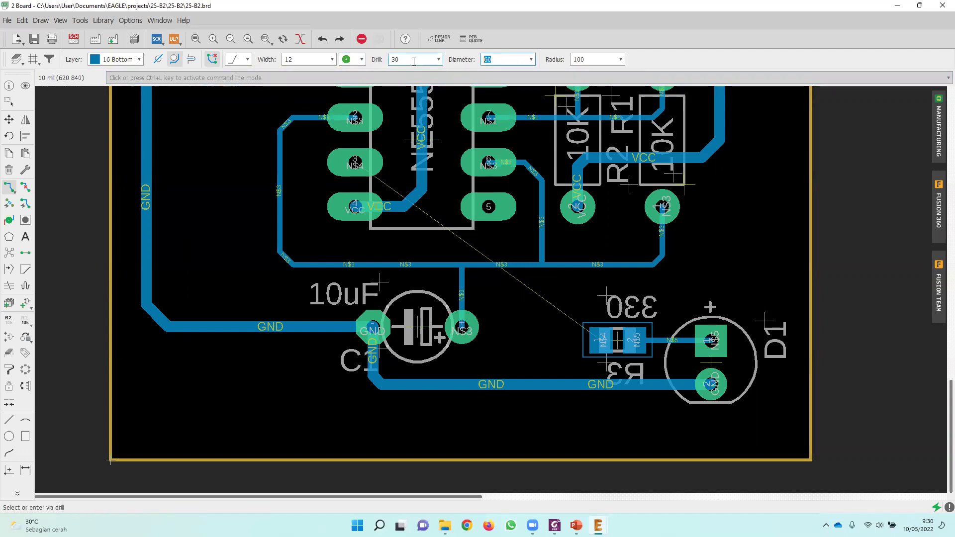
pyautogui.click(406, 58)
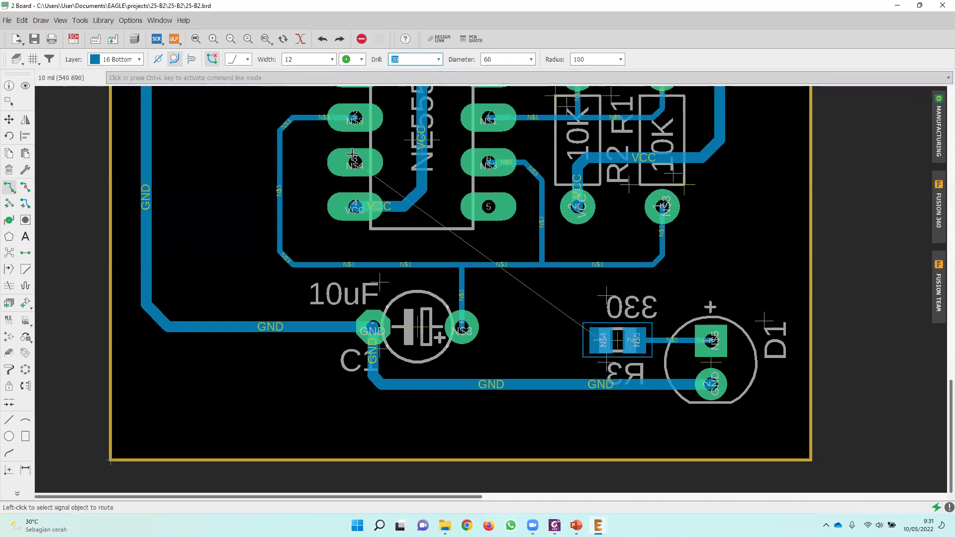
# Start N$4 at U1 pin 3 and route it outward and down on 16 Bottom toward the horizontal N$3 track.
pyautogui.click(355, 162)
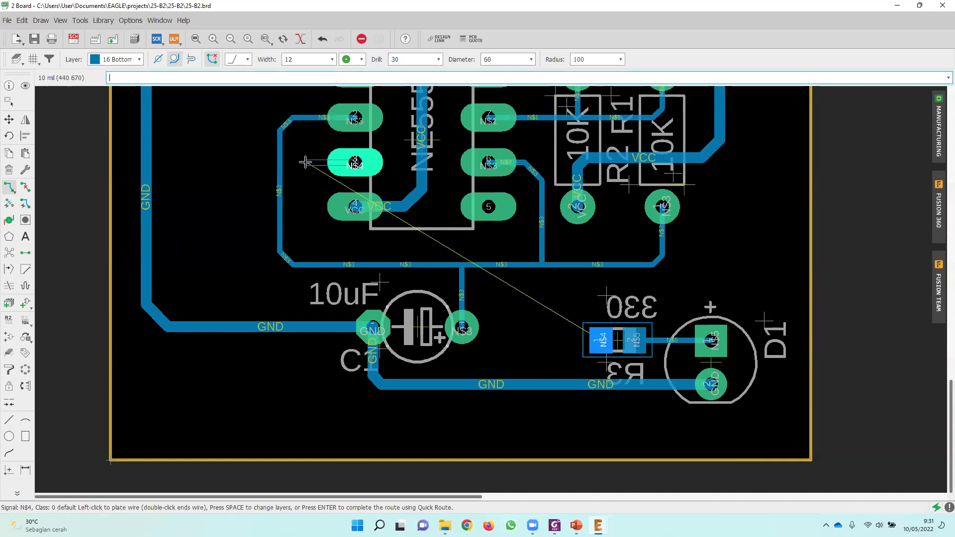
pyautogui.click(312, 162)
pyautogui.click(301, 178)
pyautogui.moveTo(302, 241); pyautogui.dragTo(305, 199, button='middle')
pyautogui.scroll(4, 305, 198)
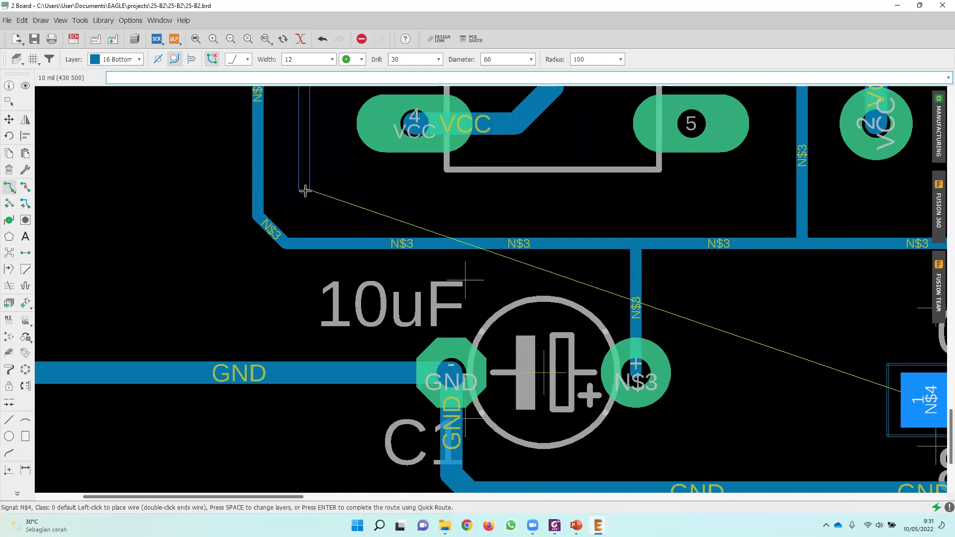
# Carry N$4 across the horizontal N$3 track on 1 Top with a via on each side, returning to 16 Bottom.
pyautogui.press('space')
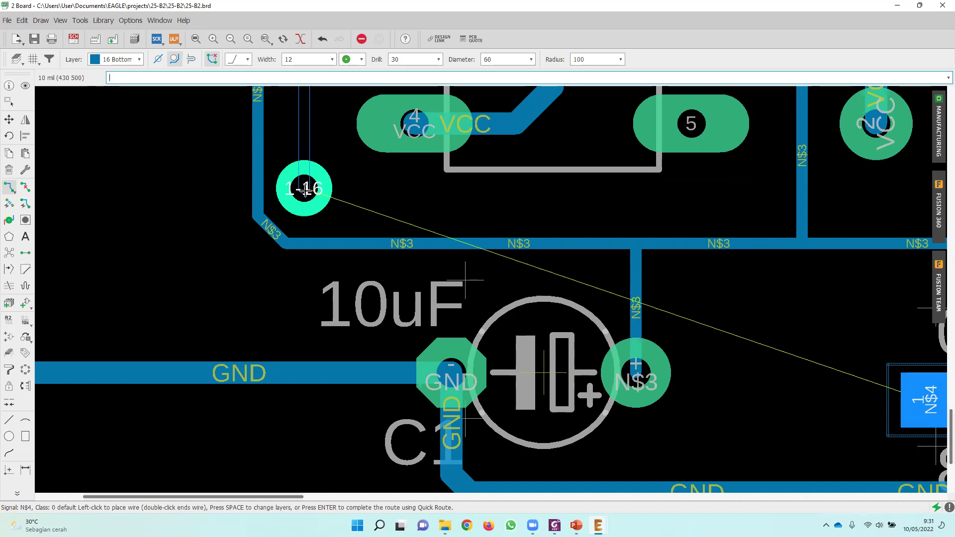
pyautogui.click(305, 189)
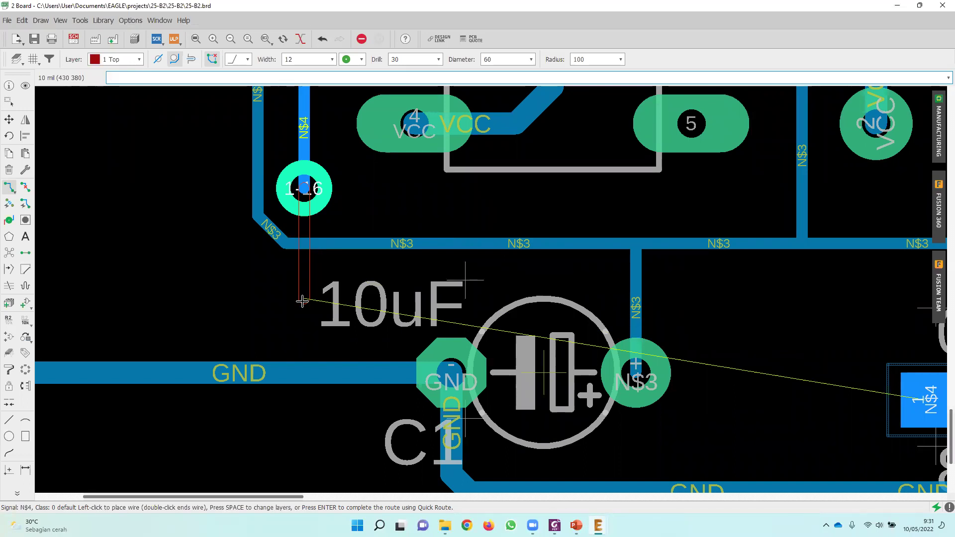
pyautogui.press('space')
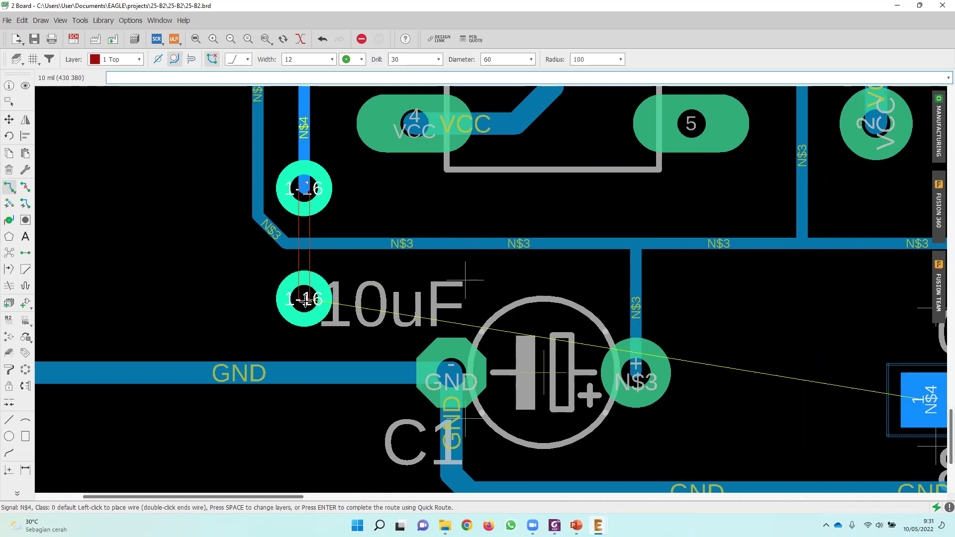
pyautogui.click(305, 301)
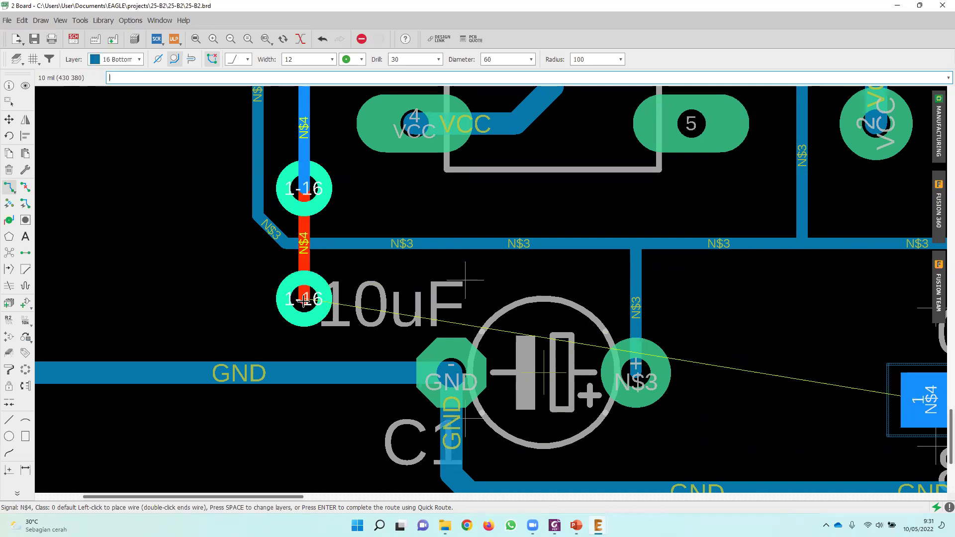
# Complete N$4 on 16 Bottom from the lower via, passing between C1's pads and above the GND track, to pad 1 of R3.
pyautogui.click(546, 318)
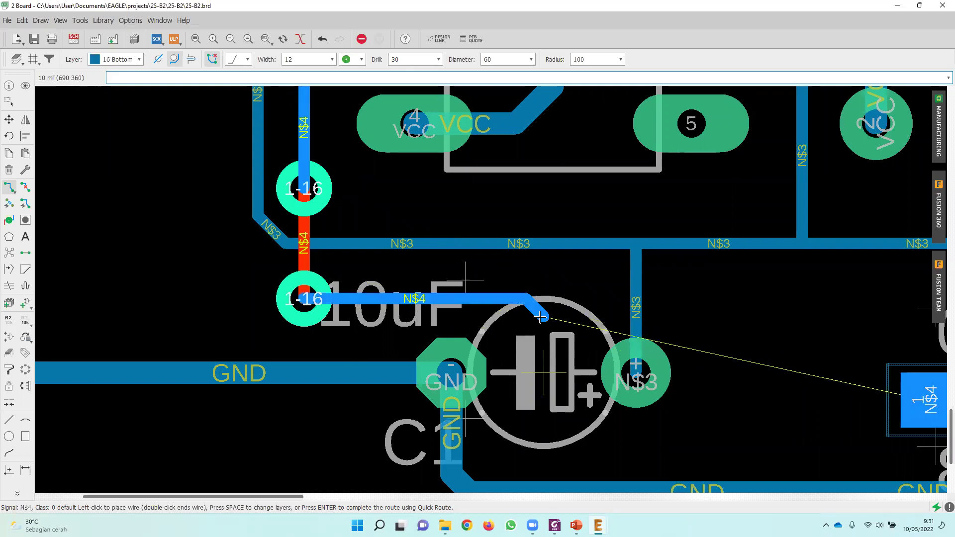
pyautogui.click(561, 441)
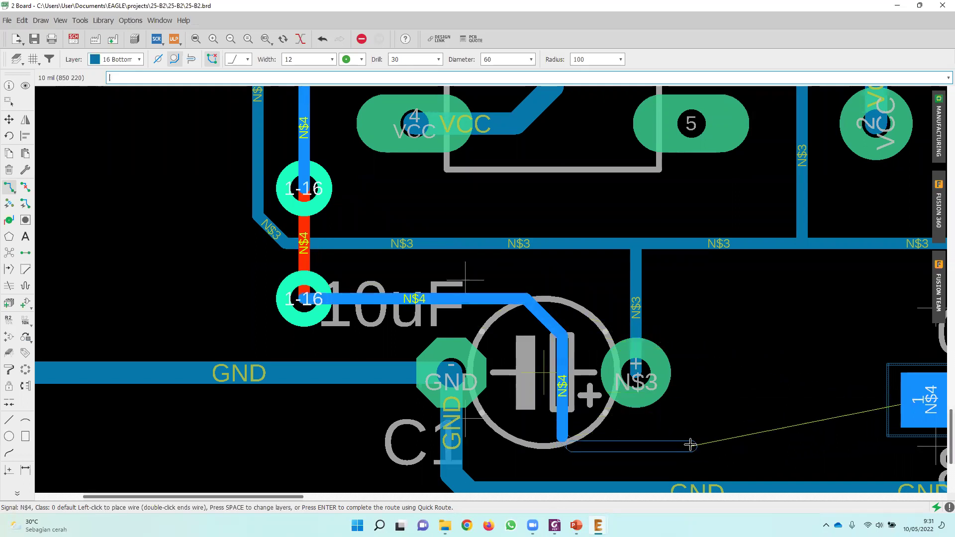
pyautogui.click(695, 447)
pyautogui.click(785, 396)
pyautogui.click(927, 398)
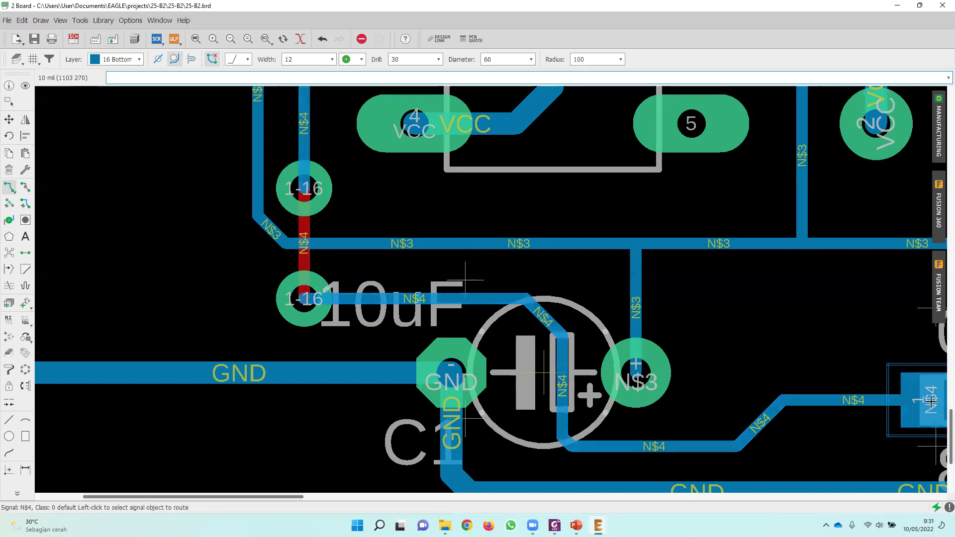
pyautogui.scroll(-1, 493, 350)
pyautogui.scroll(-3, 492, 350)
pyautogui.moveTo(453, 282); pyautogui.dragTo(398, 346, button='middle')
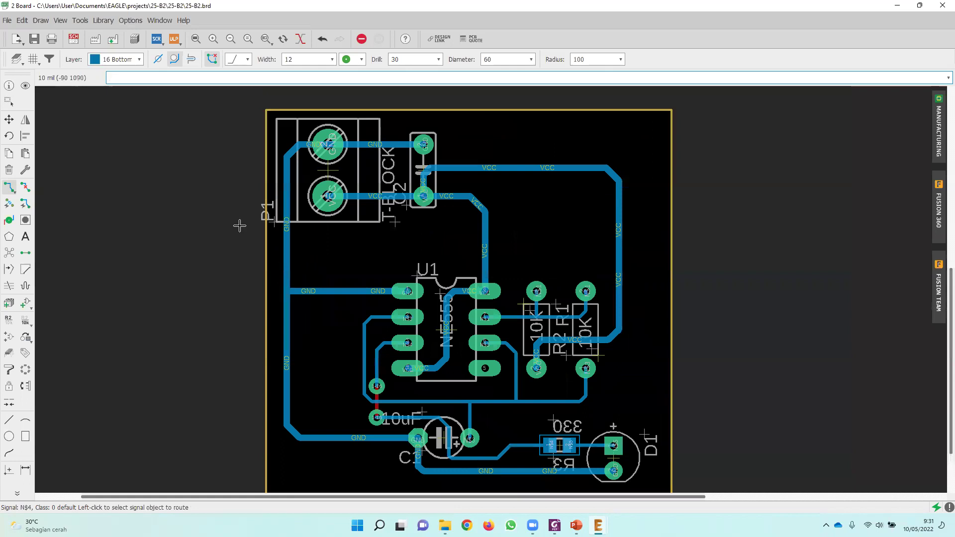
pyautogui.scroll(1, 239, 226)
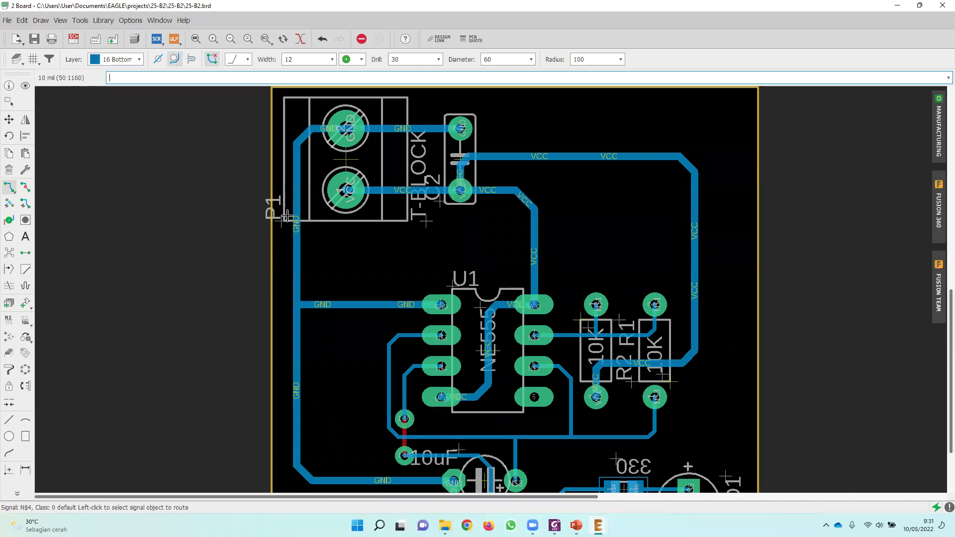
pyautogui.scroll(1, 287, 215)
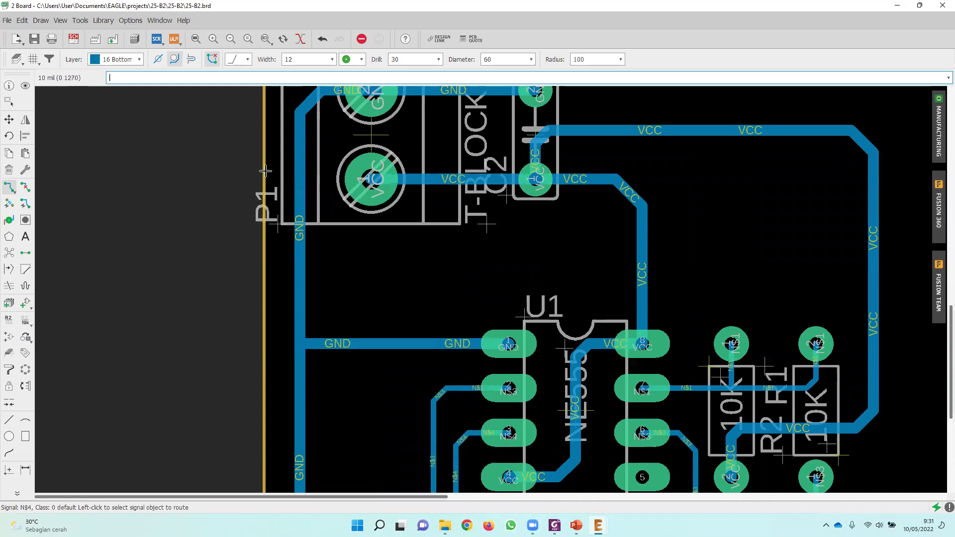
pyautogui.scroll(-1, 264, 189)
pyautogui.scroll(1, 546, 299)
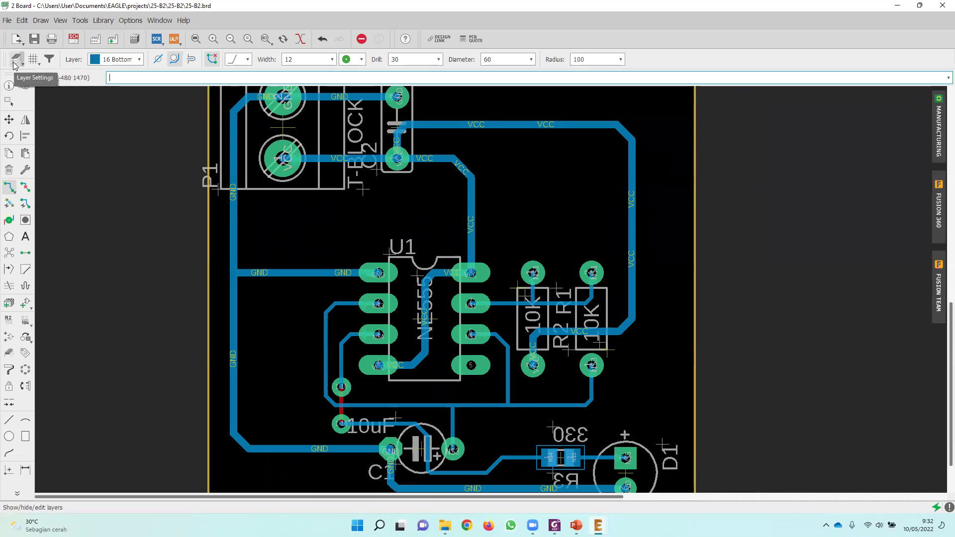
pyautogui.scroll(-1, 426, 282)
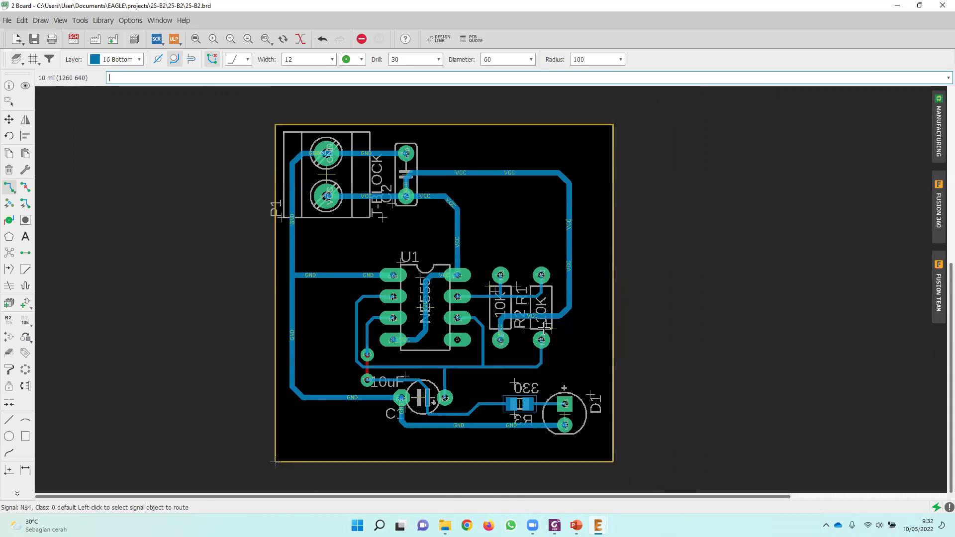
pyautogui.scroll(1, 545, 325)
pyautogui.scroll(-1, 476, 256)
pyautogui.click(20, 63)
pyautogui.moveTo(64, 11); pyautogui.dragTo(238, 19)
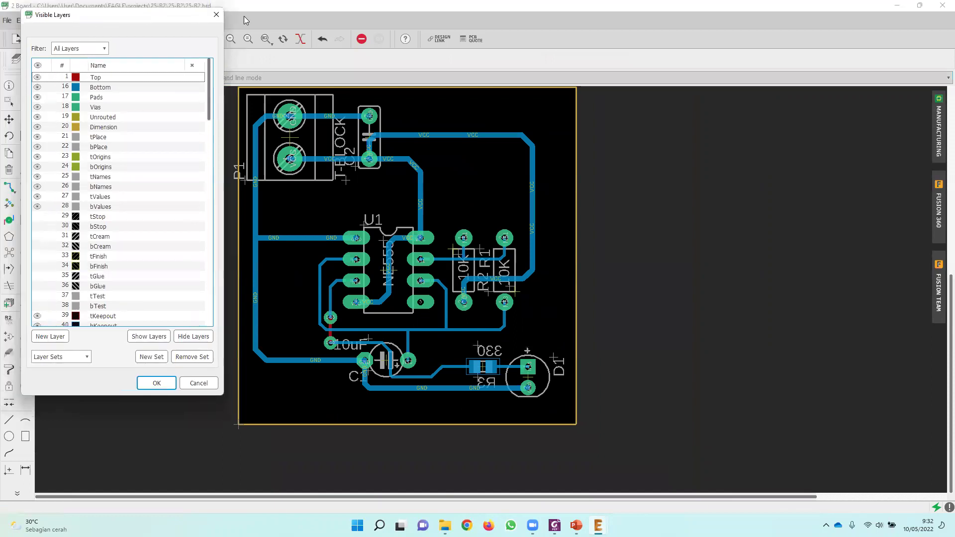
pyautogui.click(216, 15)
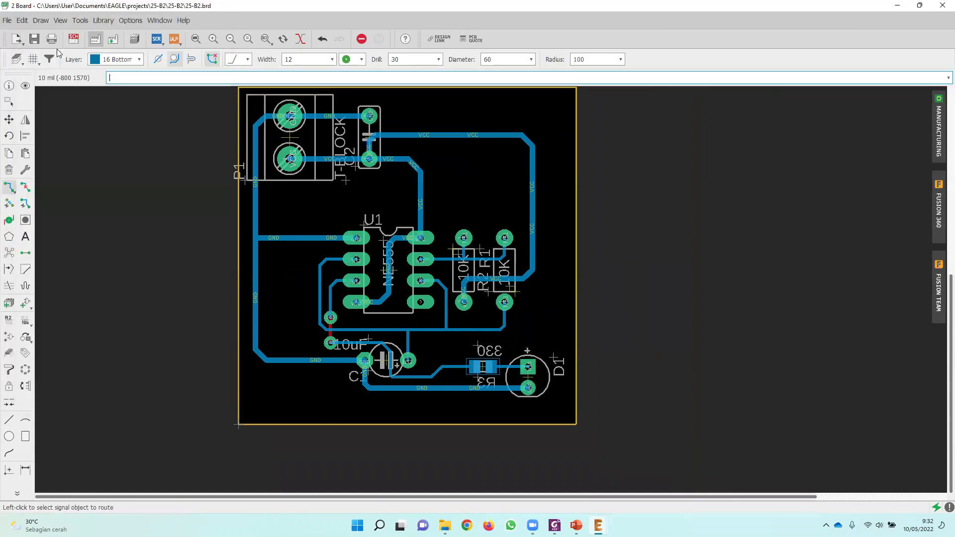
# Hide the 27 tValues and 28 bValues layers on the board.
pyautogui.click(14, 61)
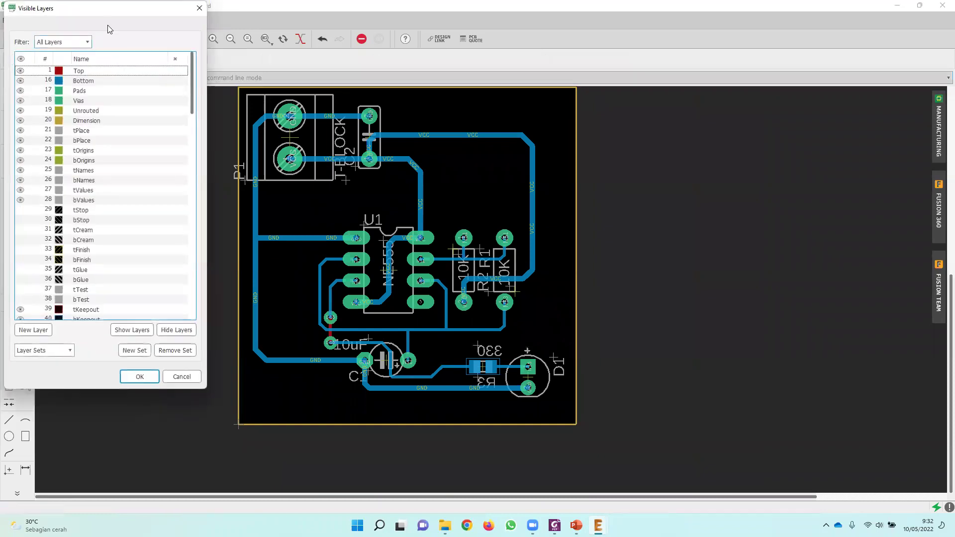
pyautogui.moveTo(109, 17); pyautogui.dragTo(263, 44)
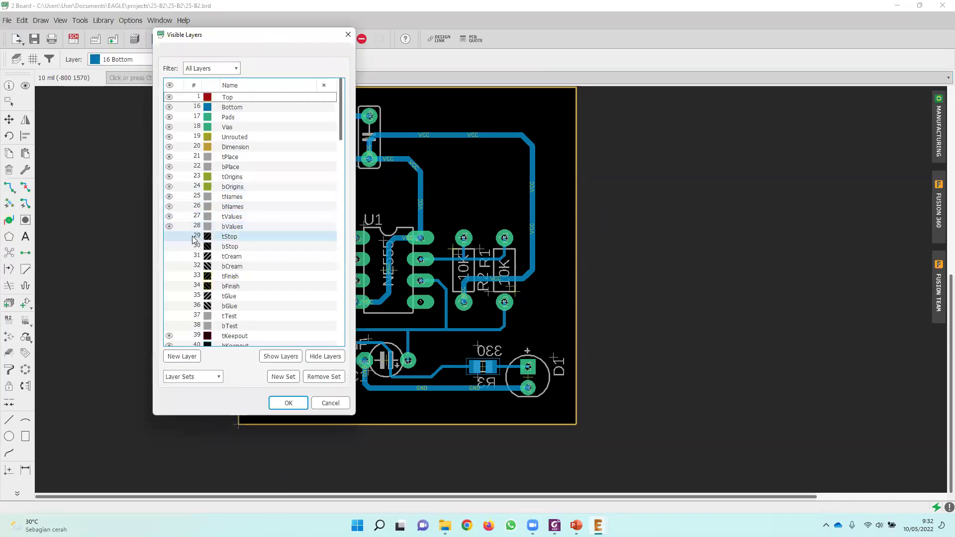
pyautogui.click(169, 217)
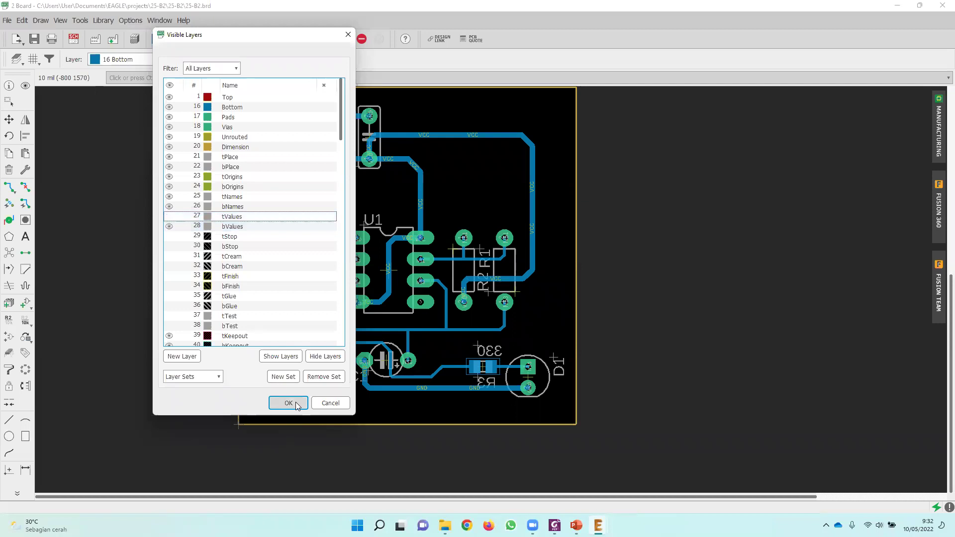
pyautogui.click(169, 226)
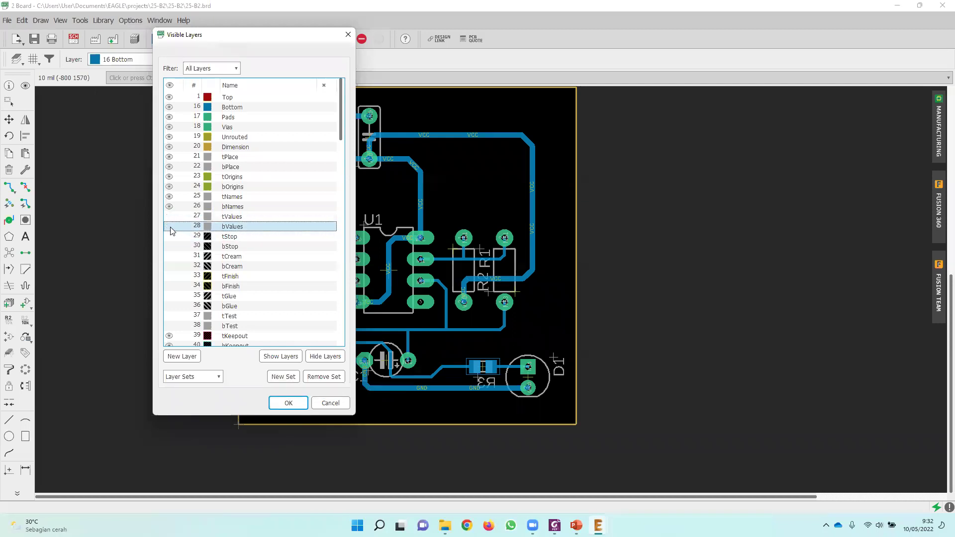
pyautogui.click(288, 403)
# Rotate the P1 name label to horizontal and place it just below the terminal block's outline near the board edge.
pyautogui.scroll(4, 226, 199)
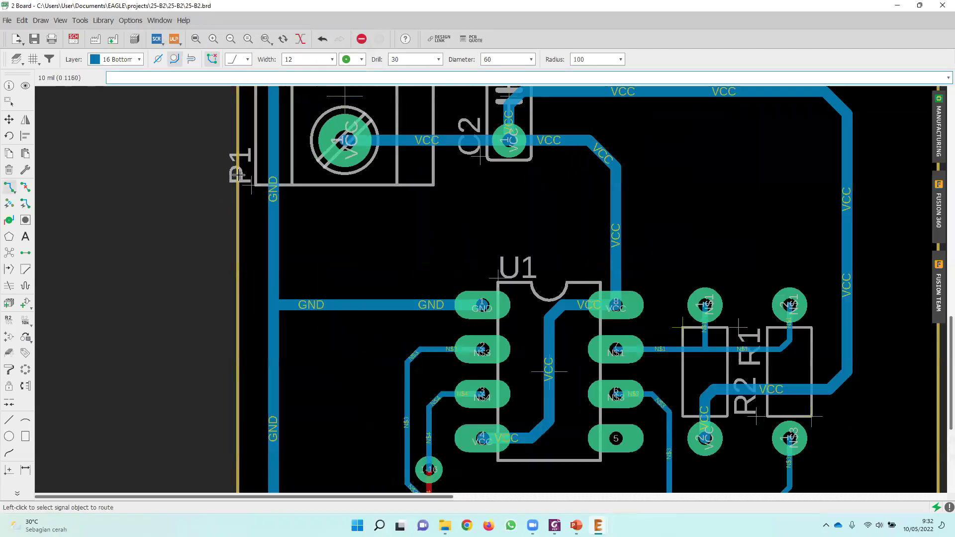
pyautogui.click(9, 120)
pyautogui.click(267, 193)
pyautogui.rightClick(286, 215)
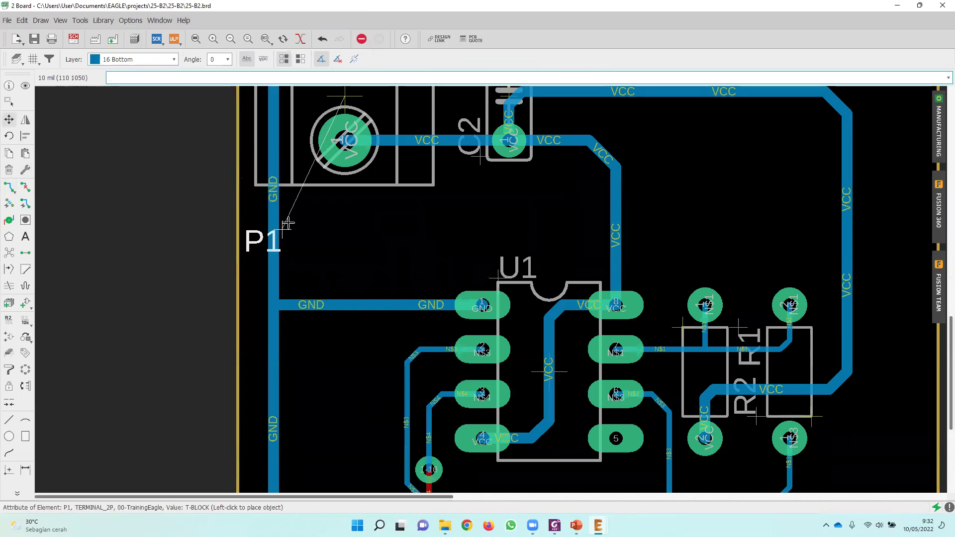
pyautogui.click(252, 219)
# Rotate the C2 name label to horizontal and place it directly above capacitor C2.
pyautogui.scroll(-2, 330, 237)
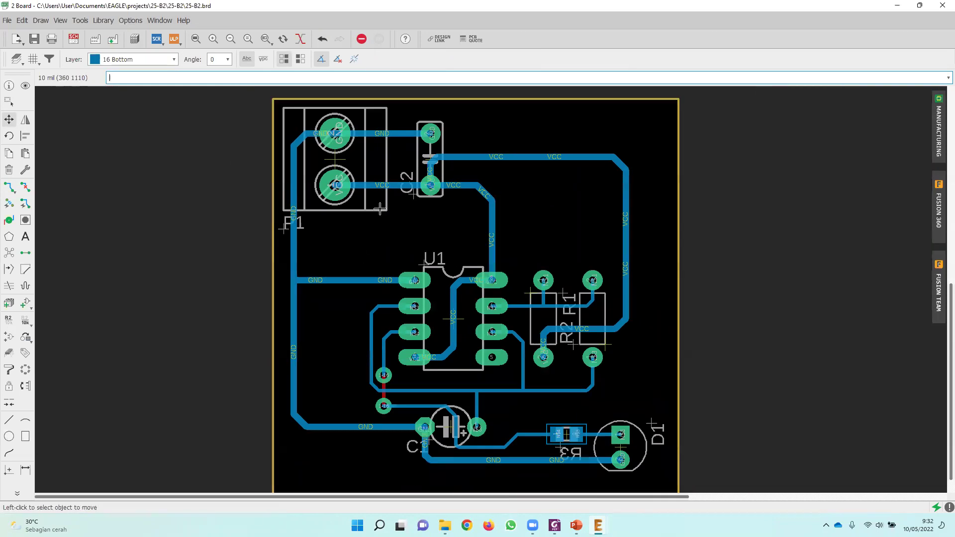
pyautogui.click(411, 195)
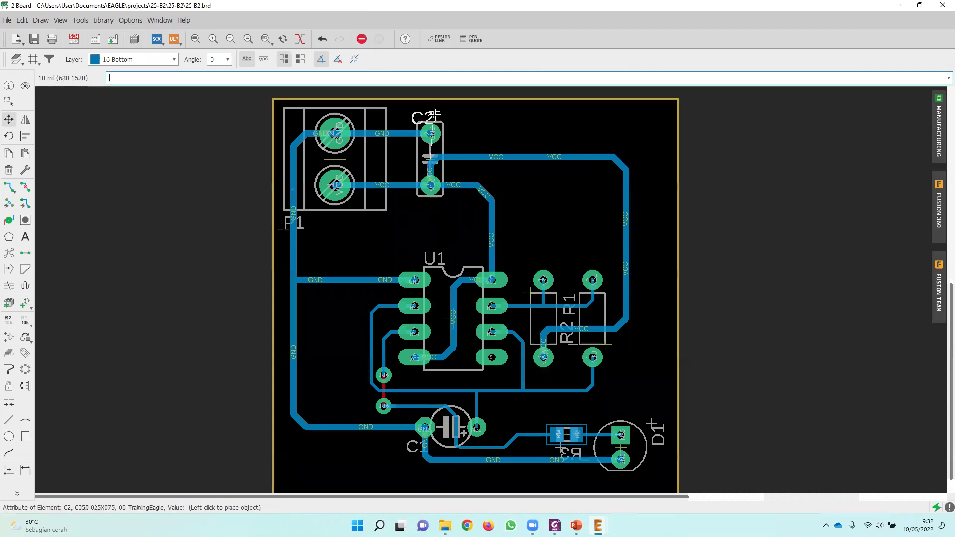
pyautogui.rightClick(418, 117)
pyautogui.click(418, 116)
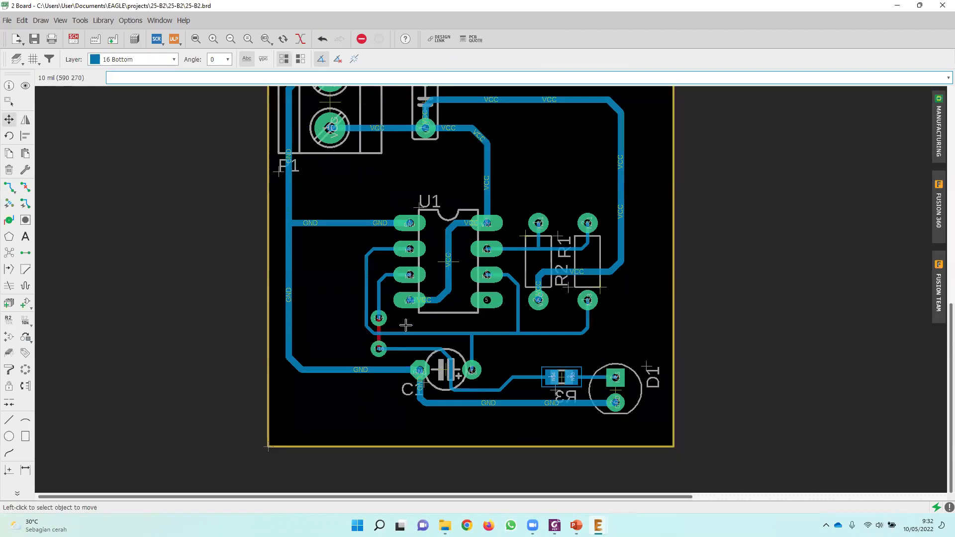
# Shift the mirrored R3 name label slightly toward pad 1, directly beneath the resistor.
pyautogui.scroll(3, 425, 434)
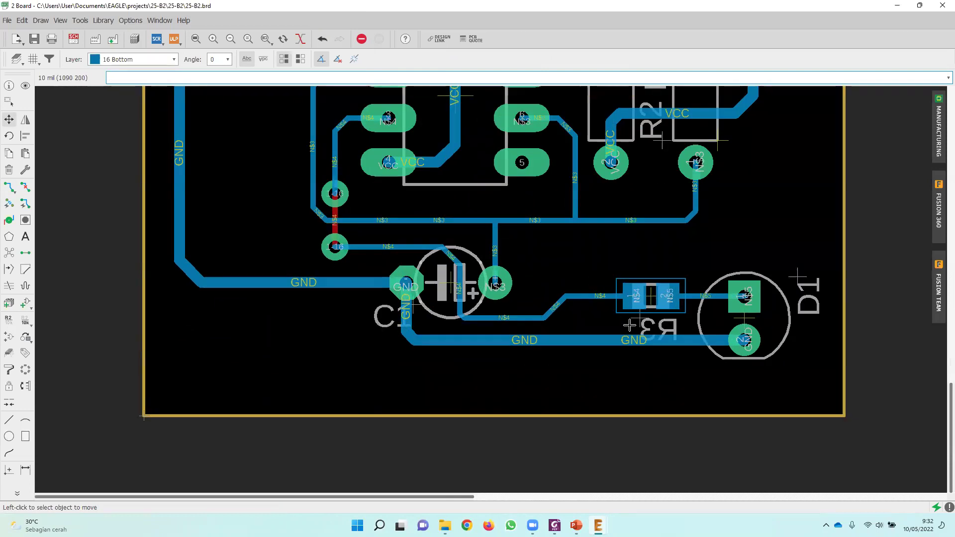
pyautogui.click(637, 319)
pyautogui.rightClick(638, 320)
pyautogui.click(639, 324)
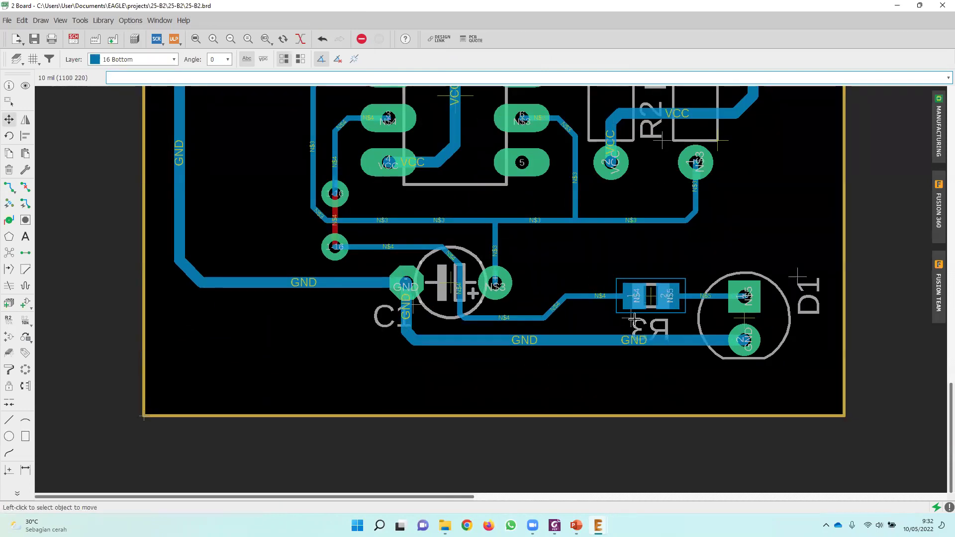
# Rotate the R1 and R2 name labels to horizontal and place each one above the upper pad of its resistor.
pyautogui.scroll(-3, 640, 326)
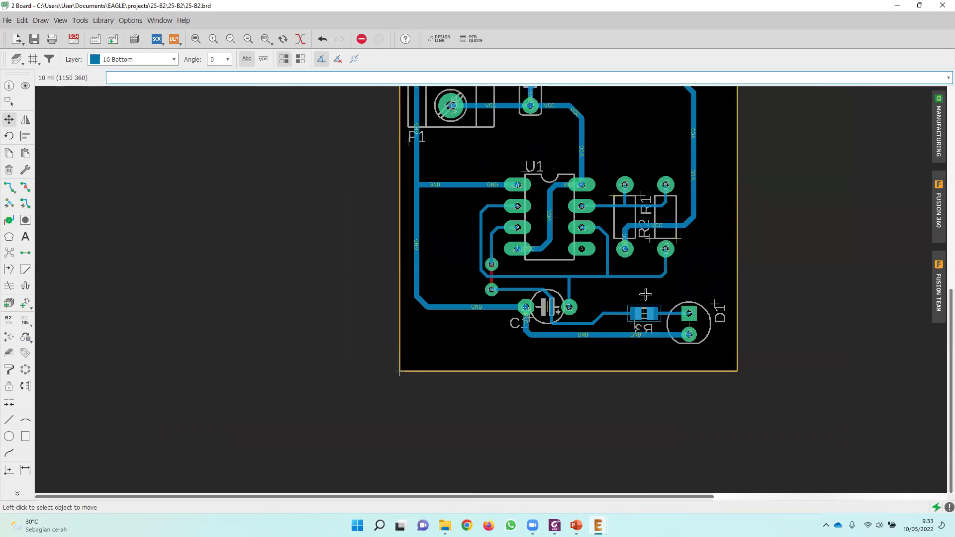
pyautogui.scroll(3, 647, 292)
pyautogui.scroll(1, 617, 224)
pyautogui.click(595, 227)
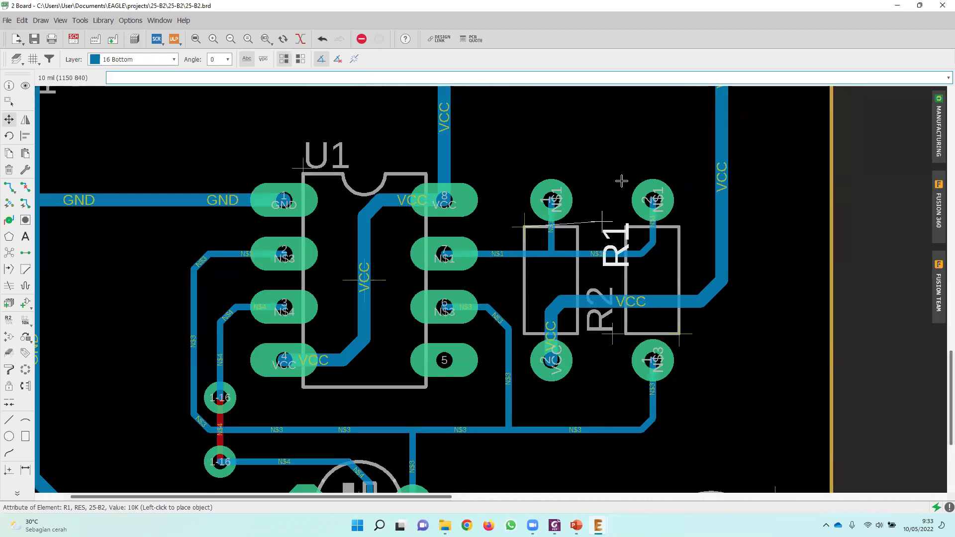
pyautogui.rightClick(547, 165)
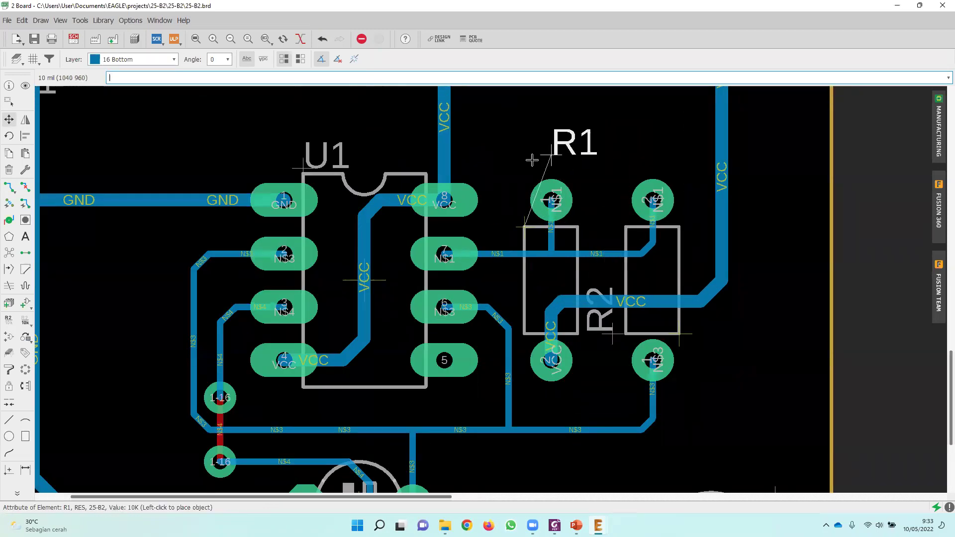
pyautogui.click(526, 170)
pyautogui.click(612, 334)
pyautogui.rightClick(657, 179)
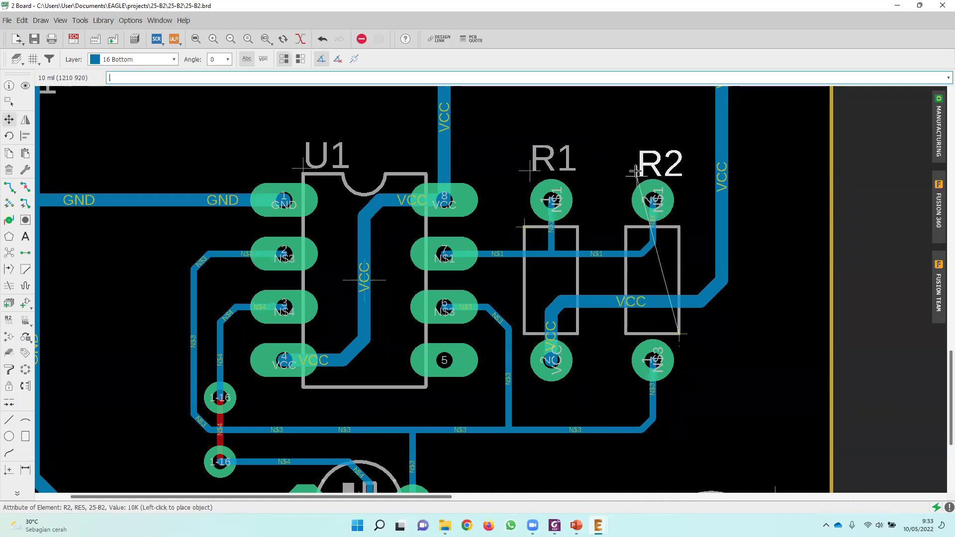
pyautogui.click(636, 172)
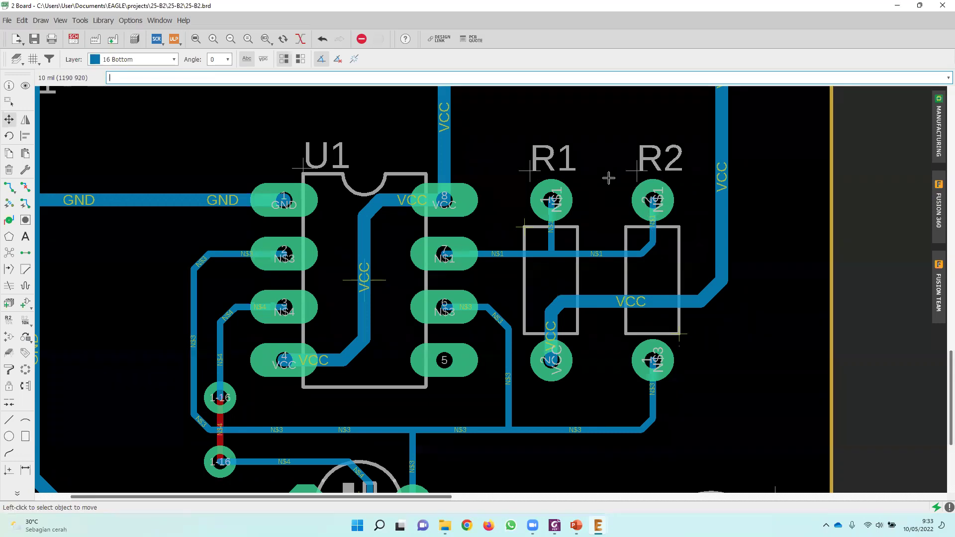
# Rotate the D1 name label to horizontal and place it directly above the LED's outline.
pyautogui.scroll(-1, 594, 186)
pyautogui.scroll(-3, 625, 192)
pyautogui.scroll(2, 663, 338)
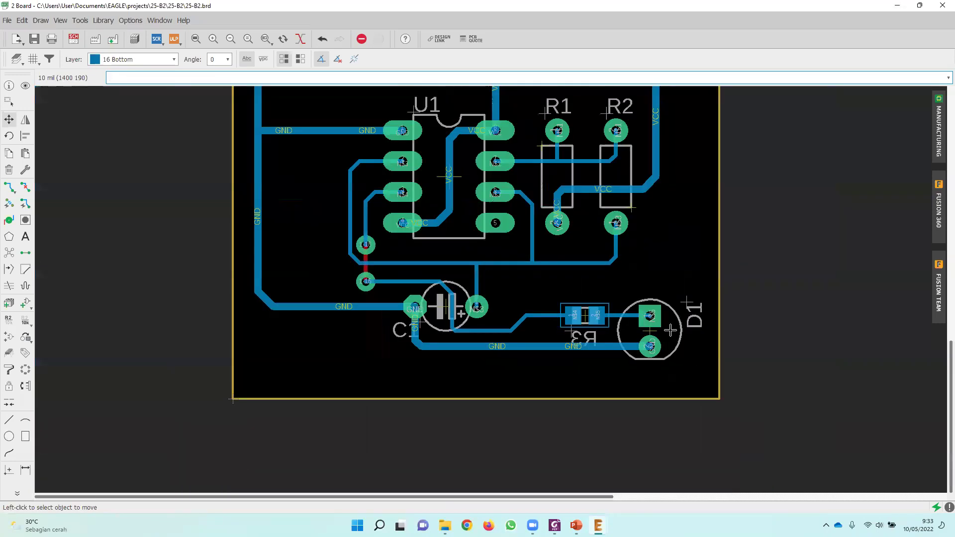
pyautogui.scroll(3, 704, 274)
pyautogui.click(703, 275)
pyautogui.rightClick(614, 242)
pyautogui.rightClick(613, 241)
pyautogui.rightClick(614, 241)
pyautogui.rightClick(616, 248)
pyautogui.click(617, 248)
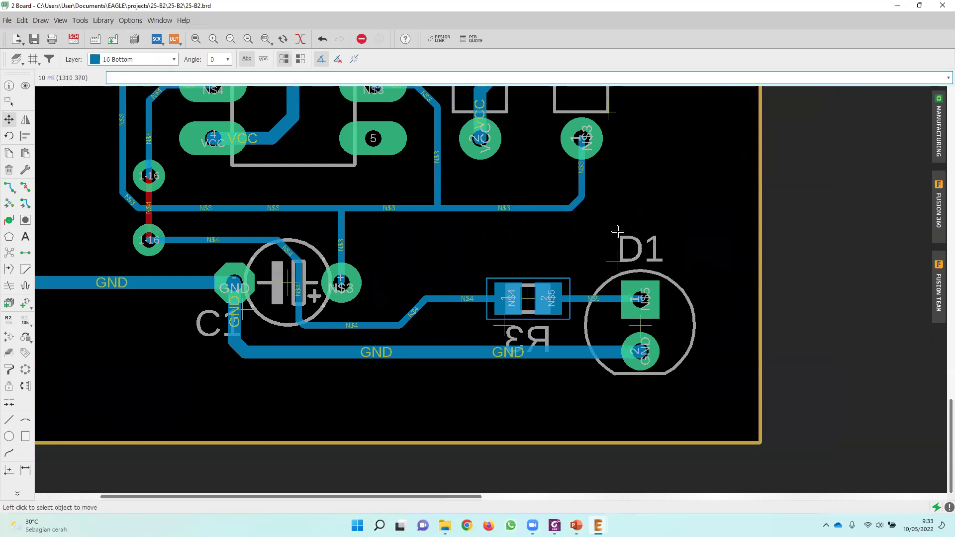
pyautogui.scroll(-2, 619, 232)
pyautogui.scroll(-3, 449, 259)
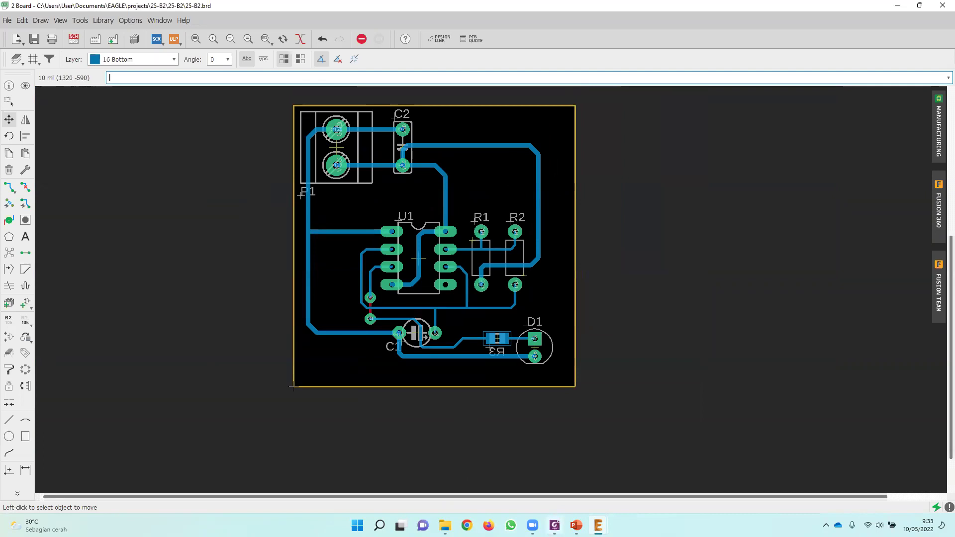
# Switch to Foxit PhantomPDF, go to the output document list for phase B2 on page 7, and shift the window aside.
pyautogui.click(554, 526)
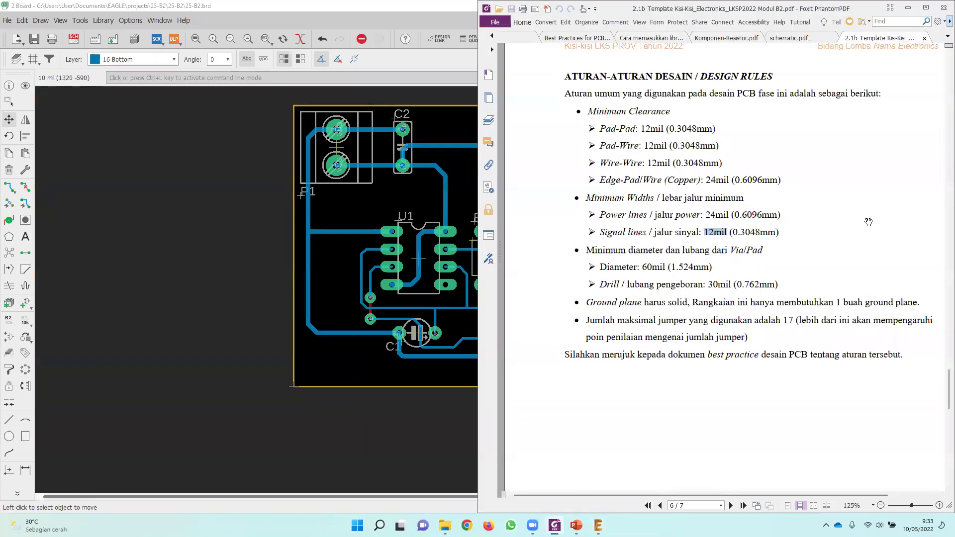
pyautogui.scroll(-10, 869, 223)
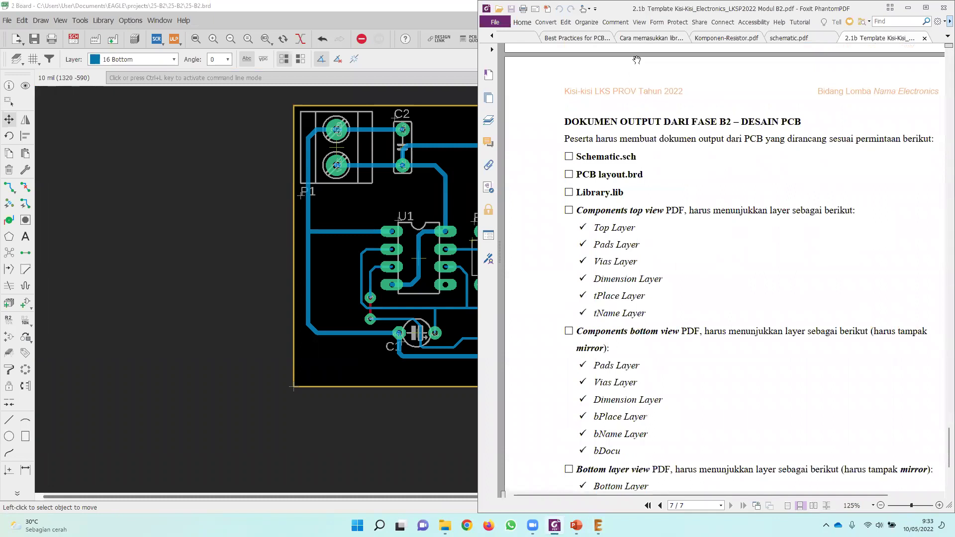
pyautogui.moveTo(639, 8); pyautogui.dragTo(680, 8)
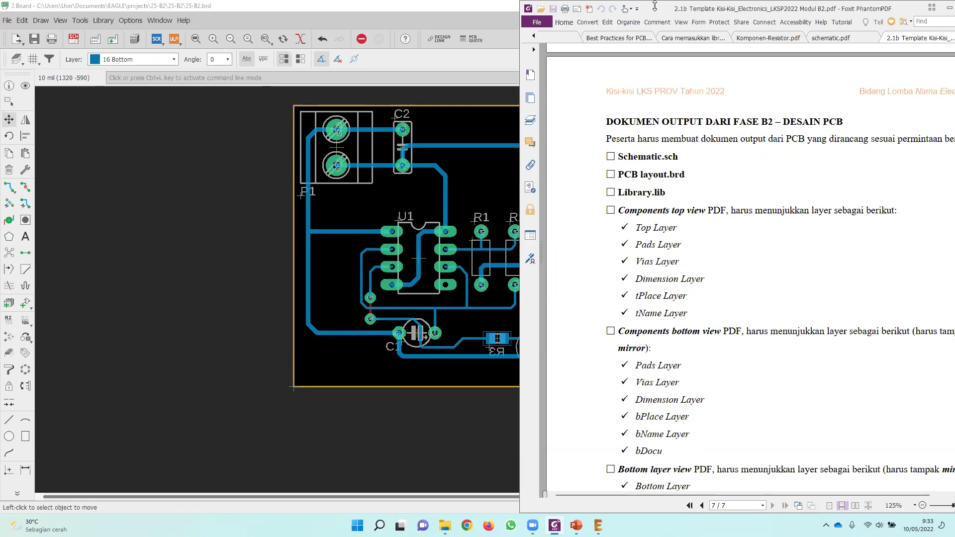
pyautogui.moveTo(664, 6); pyautogui.dragTo(690, 6)
# Switch back to EAGLE, tile the board window beside the PDF and save the board.
pyautogui.click(412, 8)
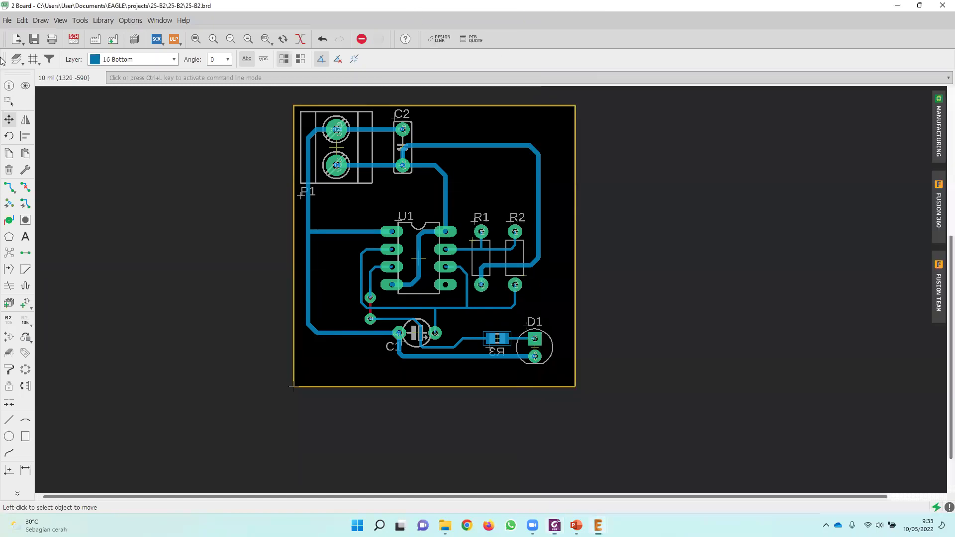
pyautogui.press('super+Left')
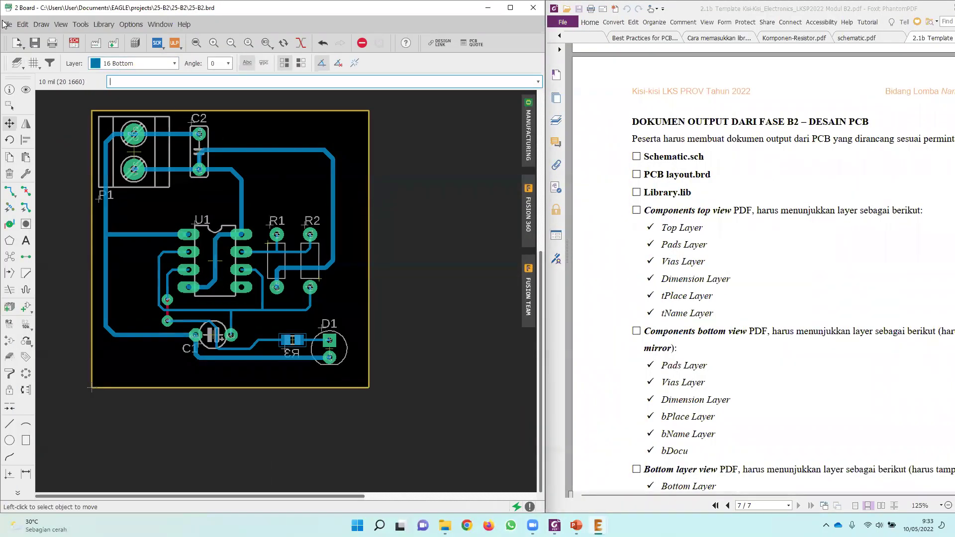
pyautogui.click(34, 43)
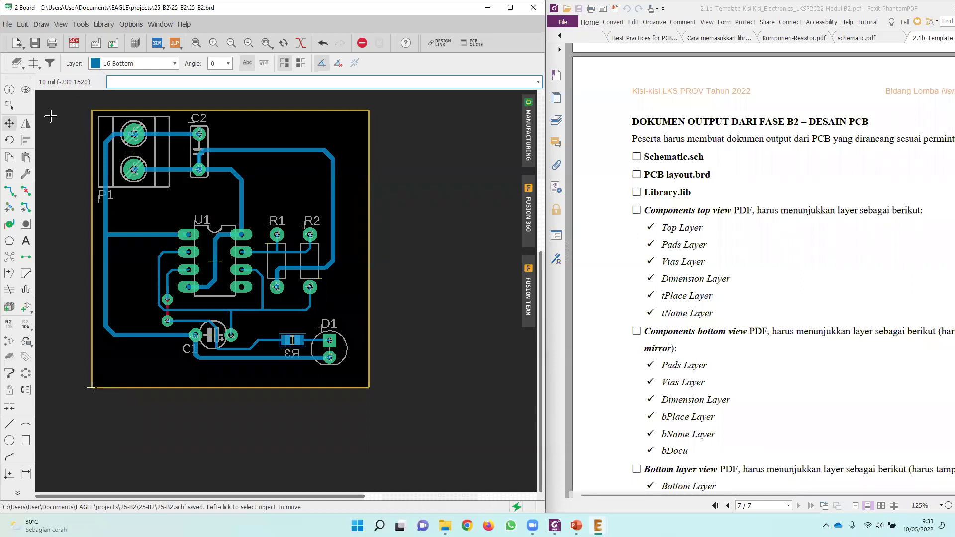
# Hide all board layers in the visible layers settings.
pyautogui.click(17, 63)
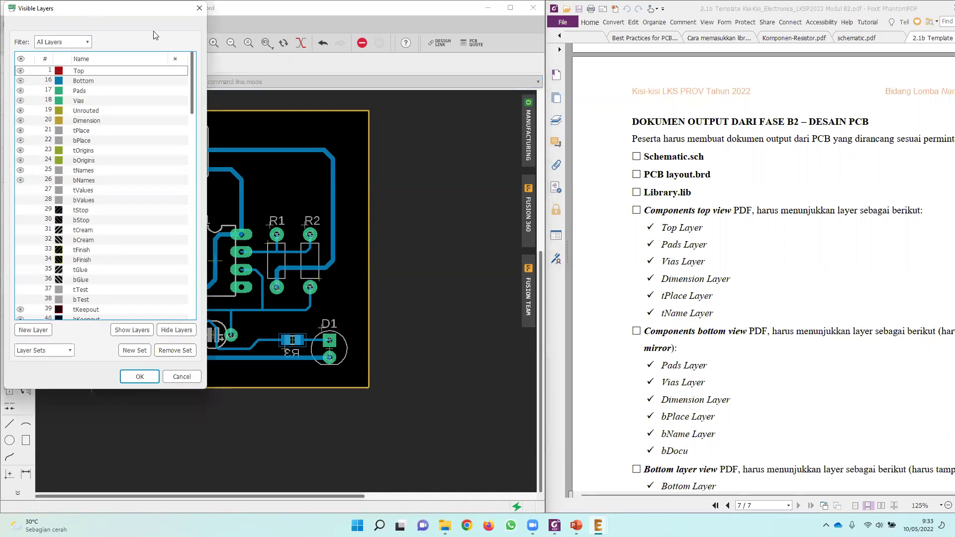
pyautogui.moveTo(92, 15); pyautogui.dragTo(158, 35)
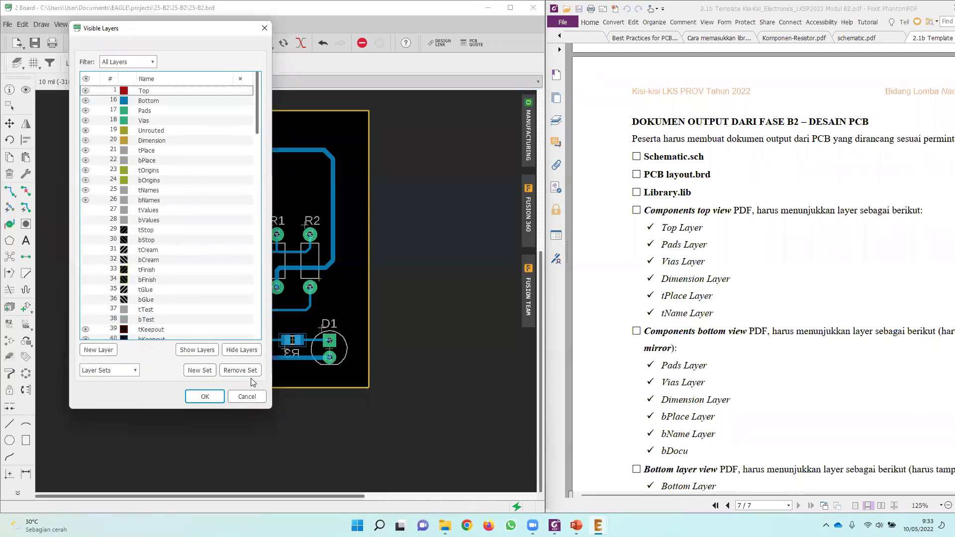
pyautogui.click(246, 350)
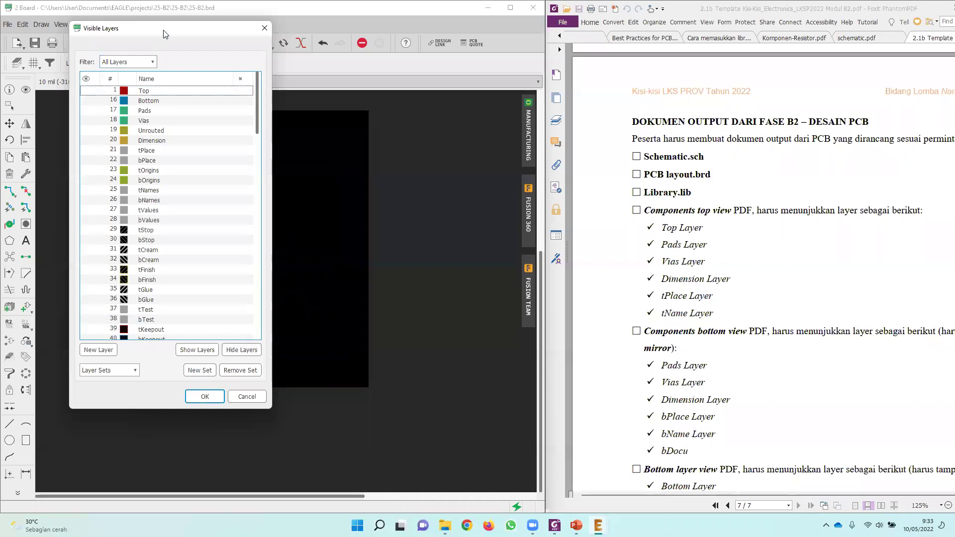
pyautogui.moveTo(163, 34); pyautogui.dragTo(384, 87)
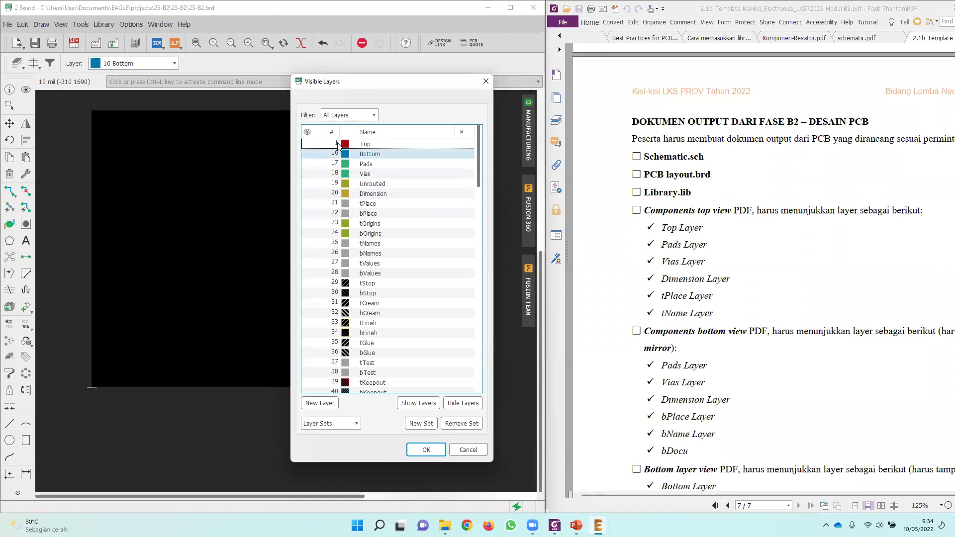
# Make only the Top, Pads, Vias, Dimension, tPlace and tNames layers visible for the components top view and apply it.
pyautogui.click(308, 146)
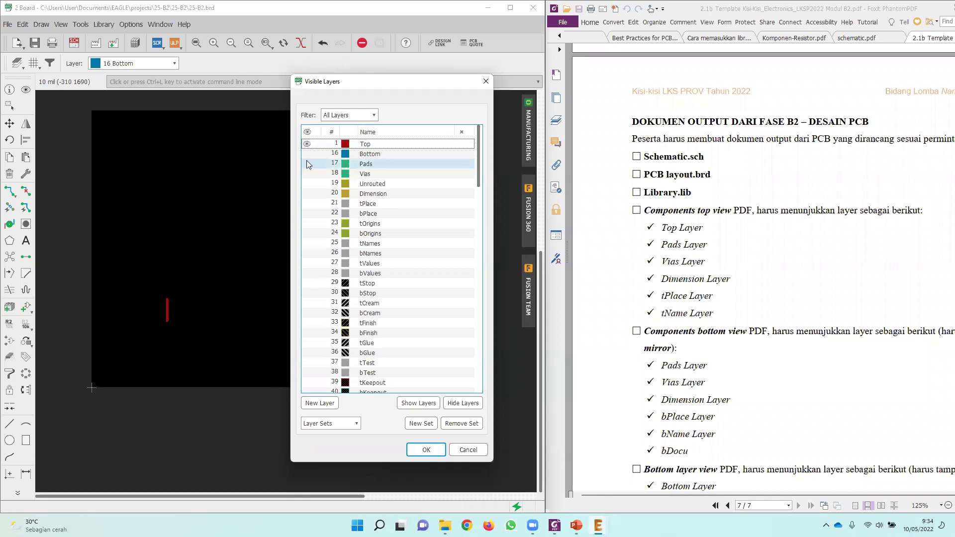
pyautogui.click(307, 164)
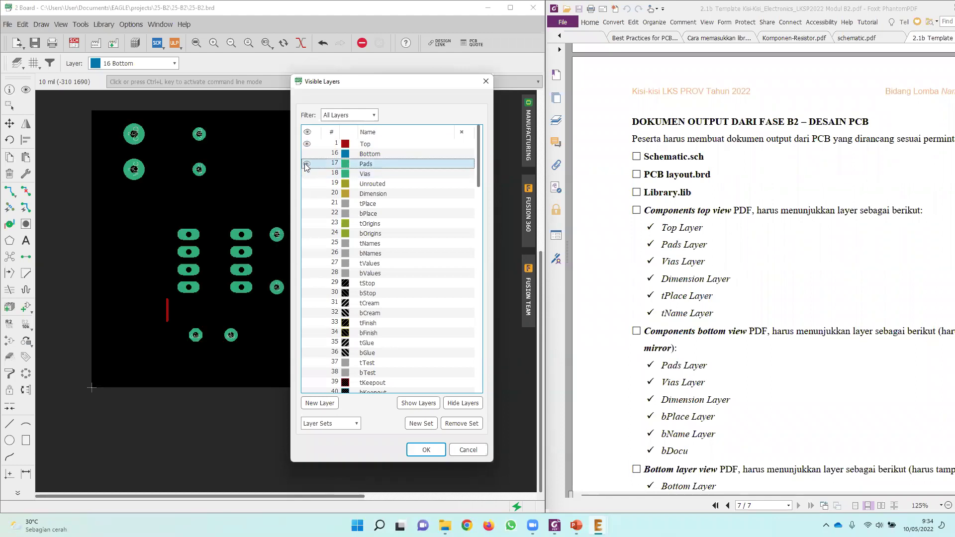
pyautogui.click(307, 174)
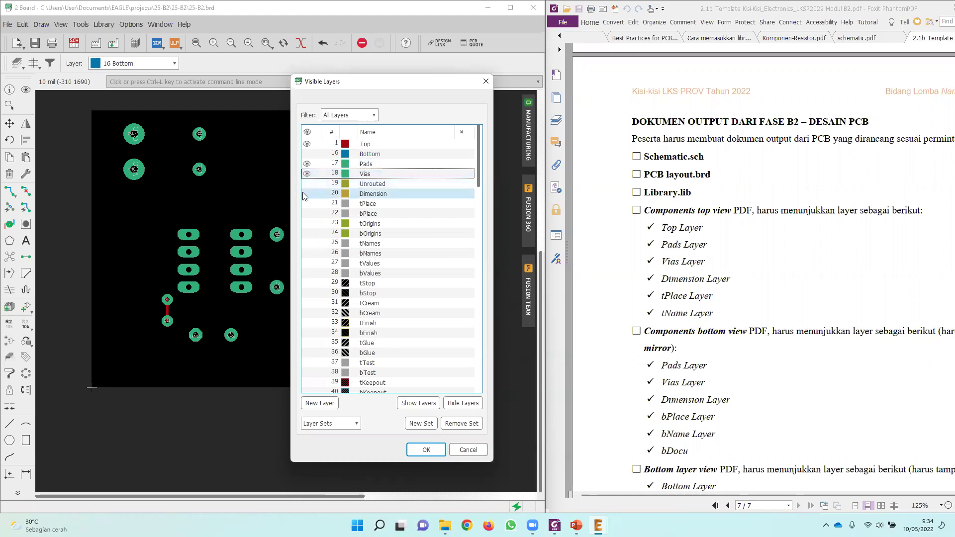
pyautogui.click(306, 194)
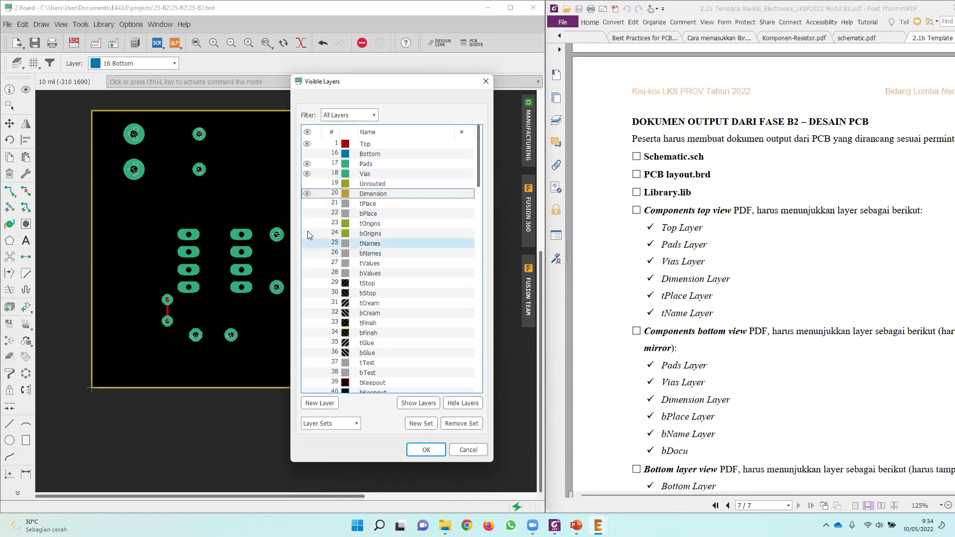
pyautogui.click(306, 204)
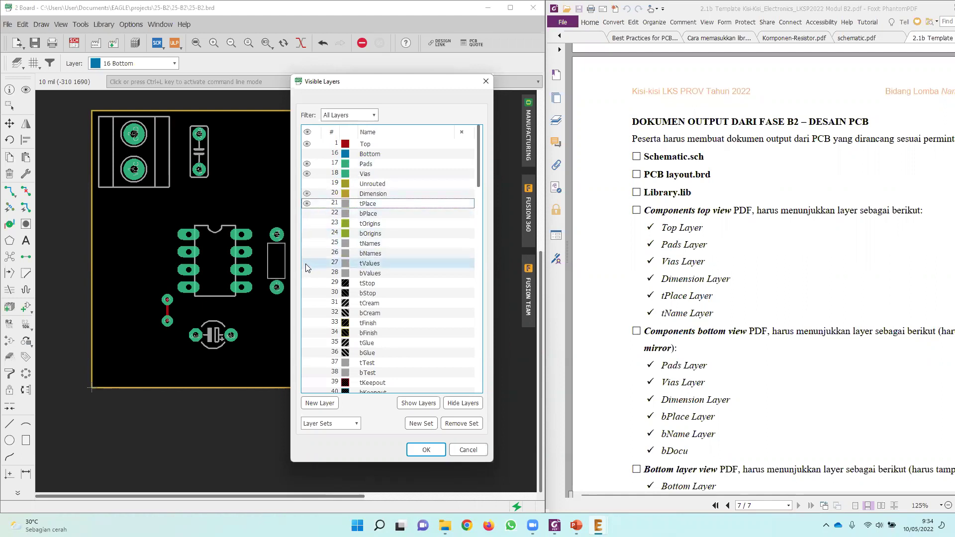
pyautogui.click(307, 244)
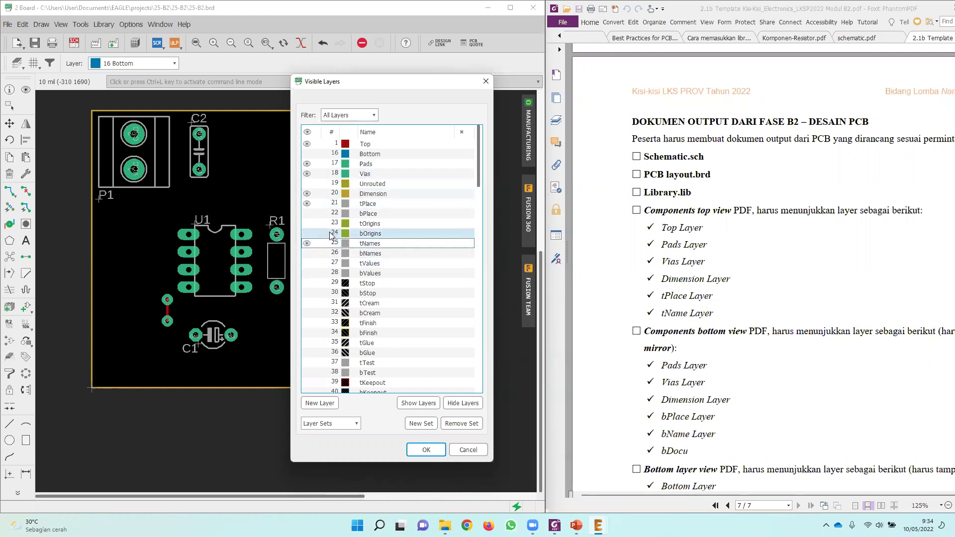
pyautogui.click(427, 450)
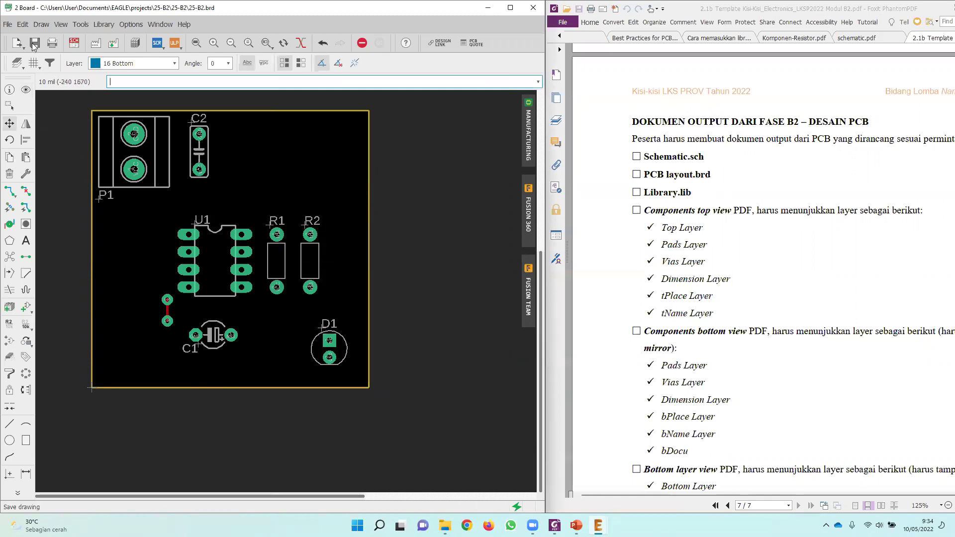
# Open the print settings for the board and rename the PDF output file to "componen top view".
pyautogui.click(7, 24)
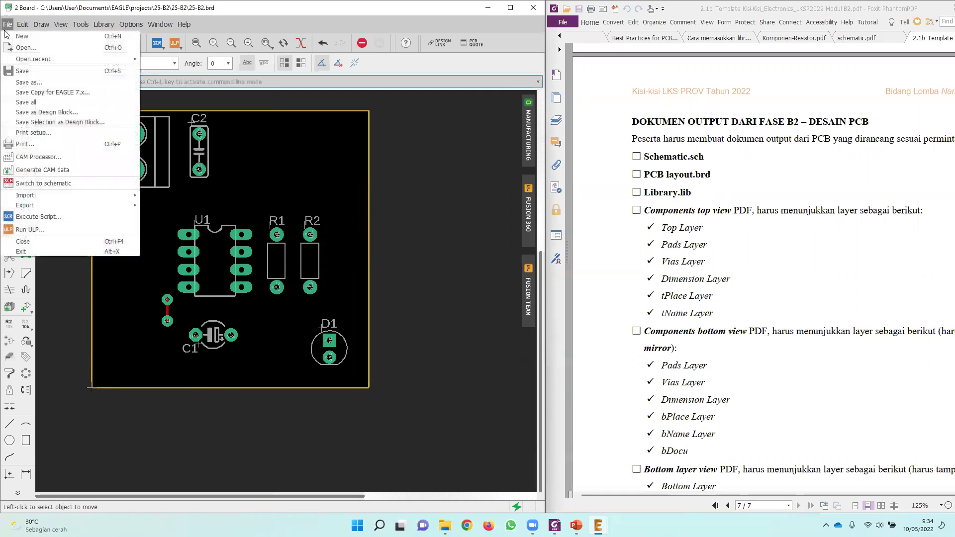
pyautogui.click(53, 145)
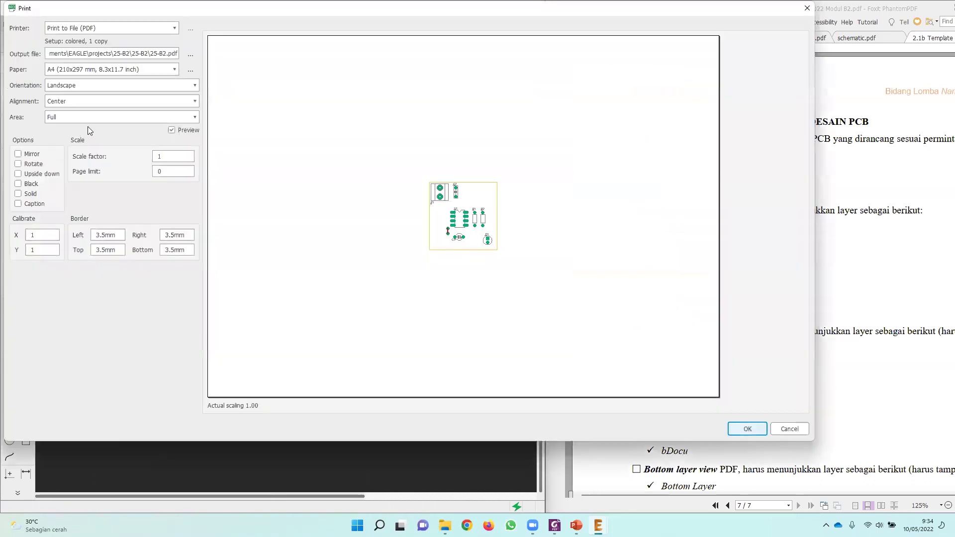
pyautogui.moveTo(225, 13); pyautogui.dragTo(250, 39)
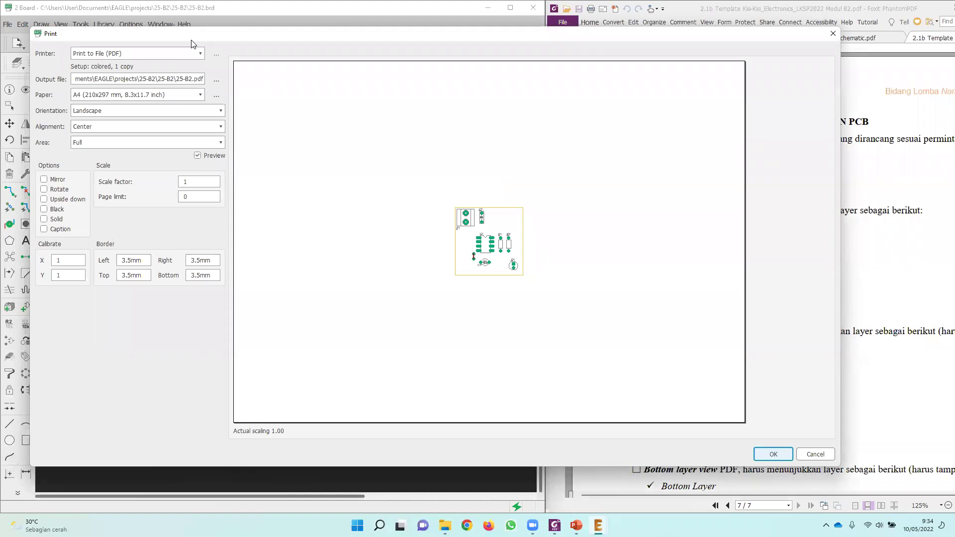
pyautogui.moveTo(191, 44); pyautogui.dragTo(240, 71)
pyautogui.doubleClick(233, 209)
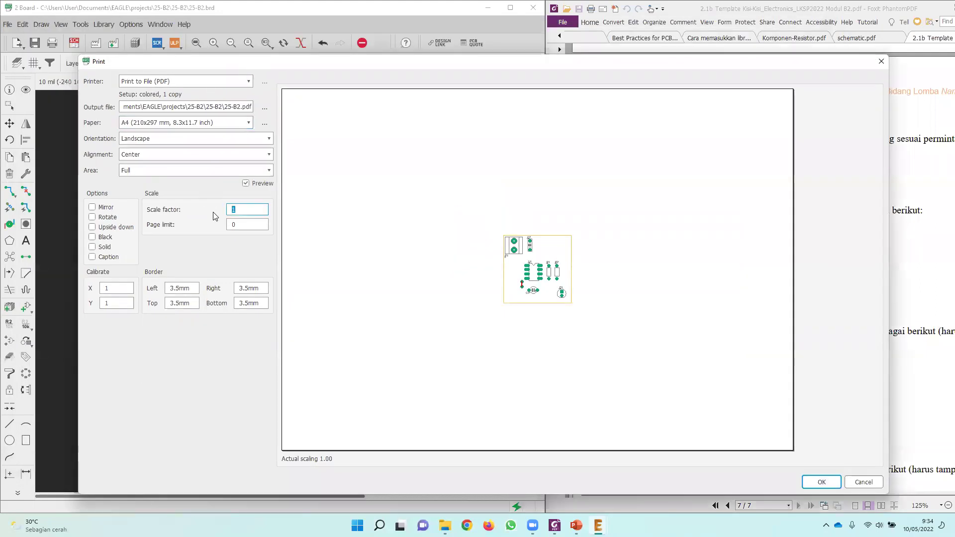
pyautogui.click(238, 107)
pyautogui.moveTo(472, 67); pyautogui.dragTo(463, 139)
pyautogui.doubleClick(227, 178)
pyautogui.moveTo(225, 179); pyautogui.dragTo(217, 178)
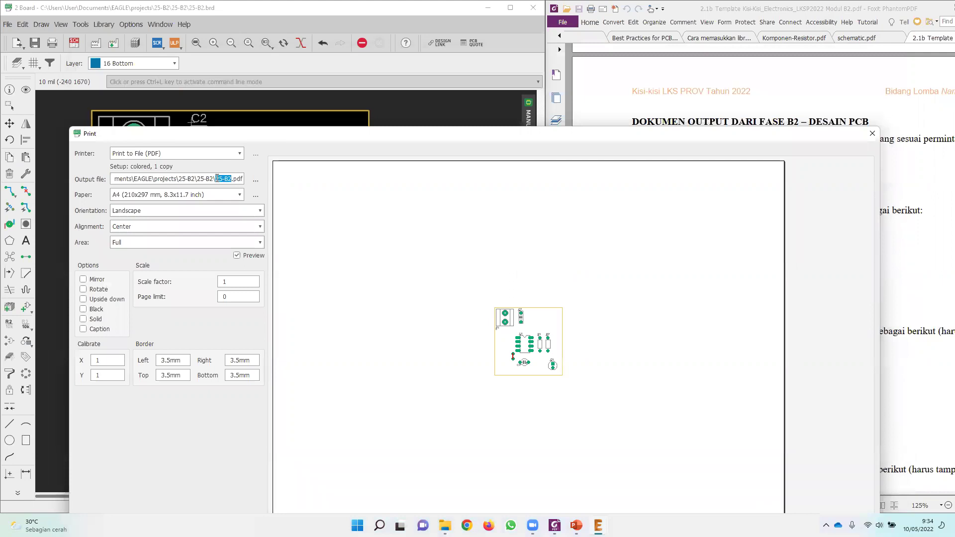
pyautogui.write('componen')
pyautogui.write(' top')
pyautogui.write(' viw')
pyautogui.write('w')
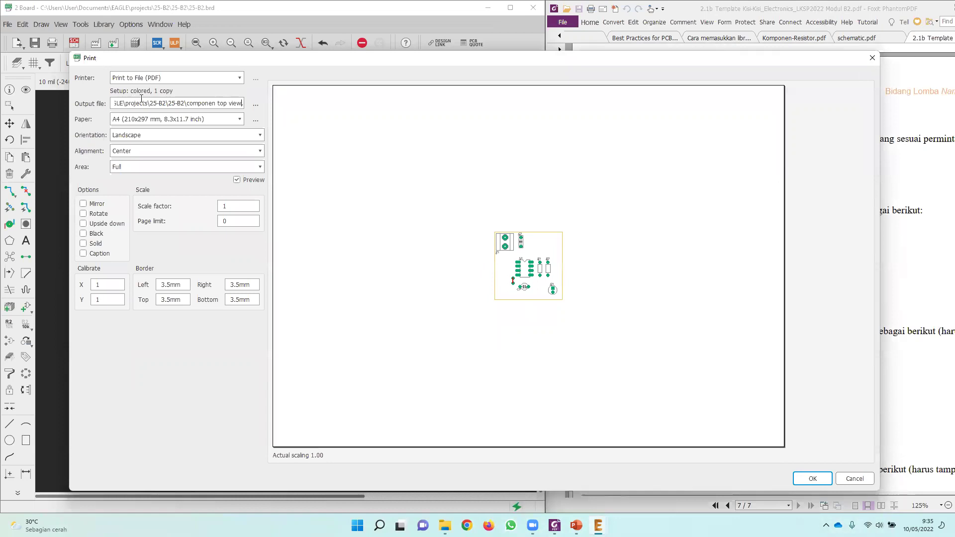
# Choose Print to File (PDF) as the printer and export the components top view.
pyautogui.click(156, 78)
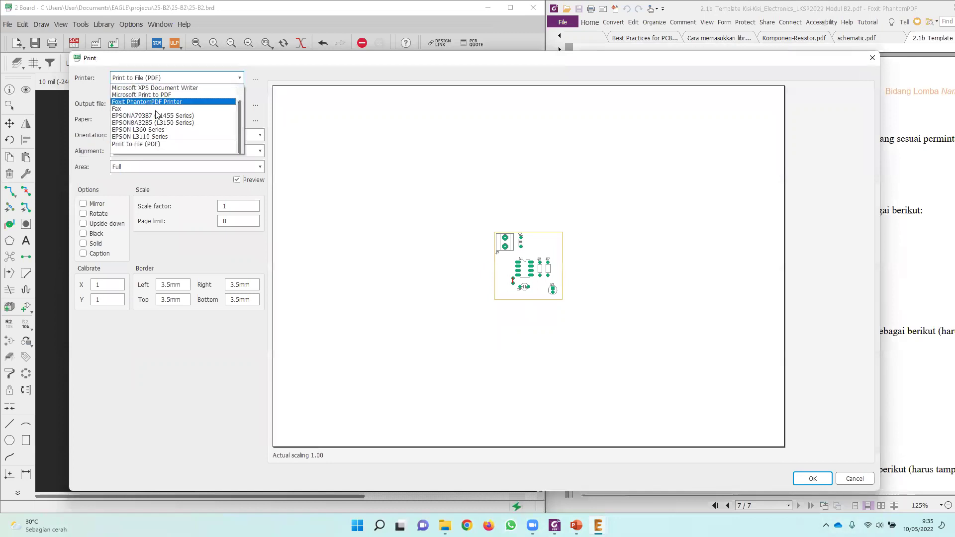
pyautogui.click(159, 144)
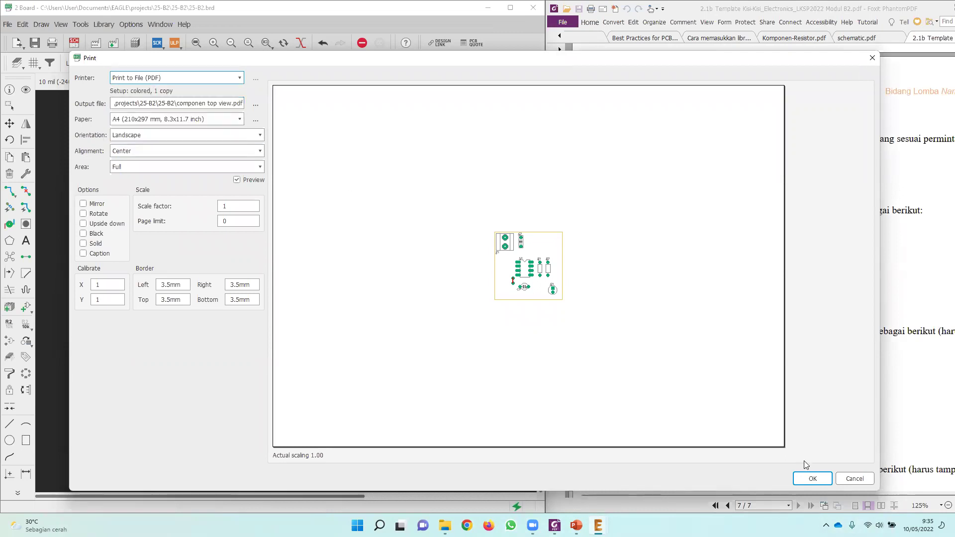
pyautogui.click(812, 479)
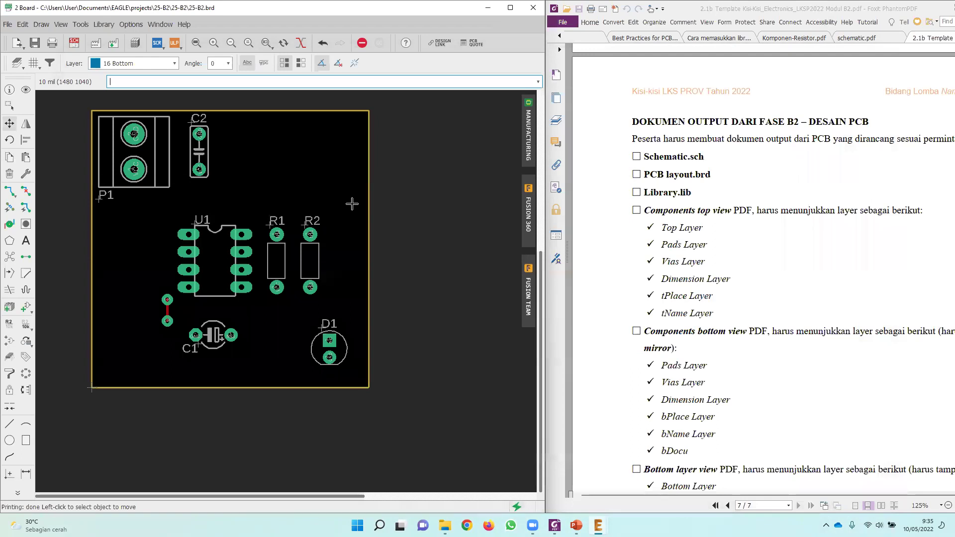
# Bring the components bottom view requirements into view in the PDF, and hide all layers of the board again.
pyautogui.scroll(-3, 665, 251)
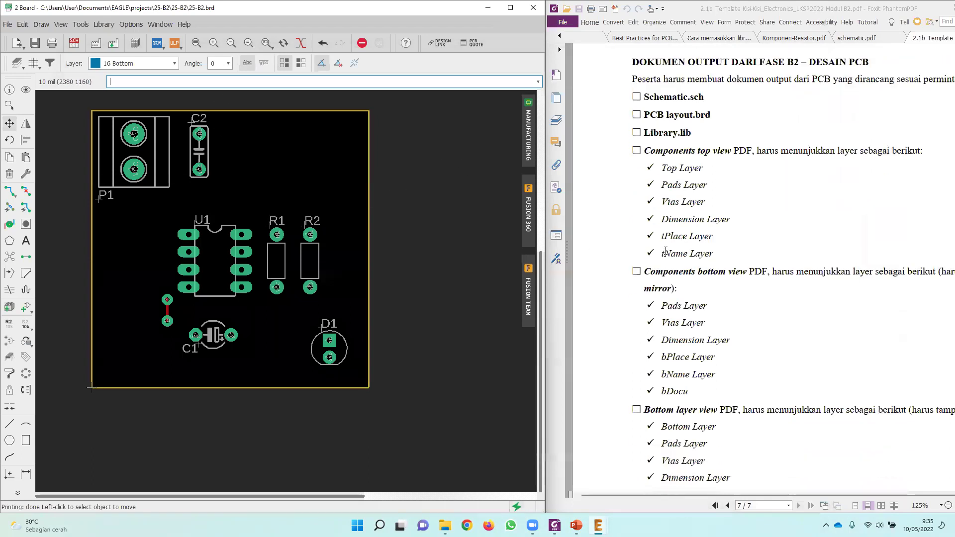
pyautogui.scroll(-3, 666, 251)
pyautogui.scroll(-1, 698, 219)
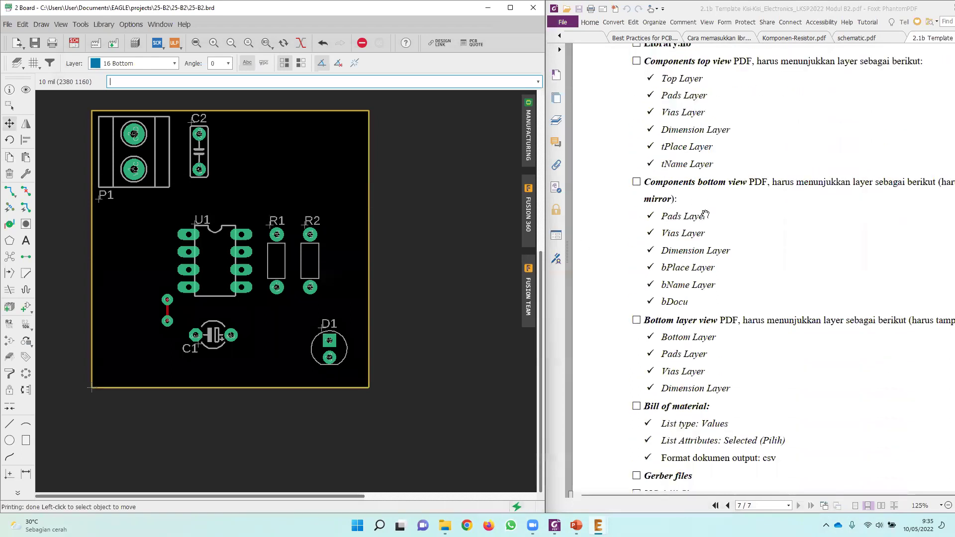
pyautogui.click(17, 63)
pyautogui.moveTo(101, 15); pyautogui.dragTo(275, 36)
pyautogui.click(212, 338)
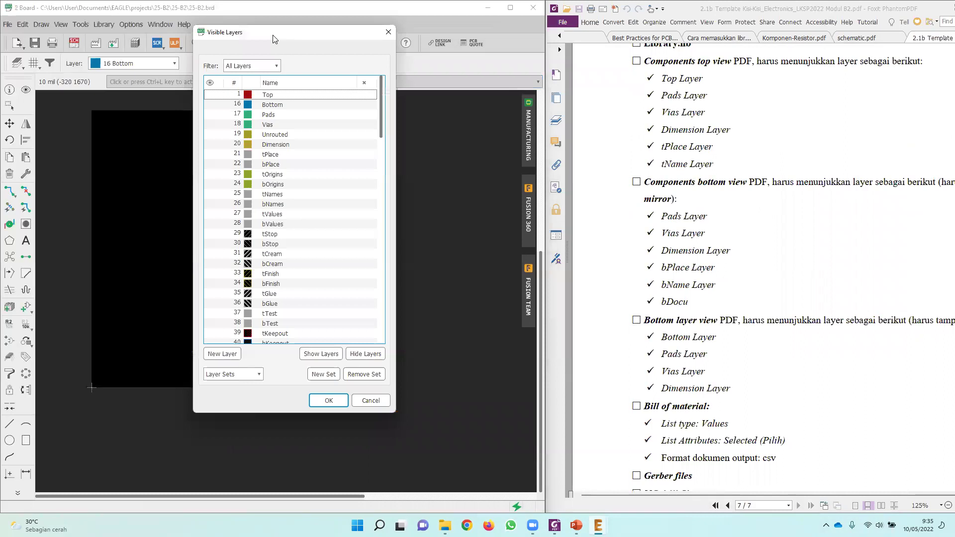
# Turn on the Bottom, Vias, Unrouted, bPlace and bNames layers for the board.
pyautogui.click(209, 104)
pyautogui.click(209, 125)
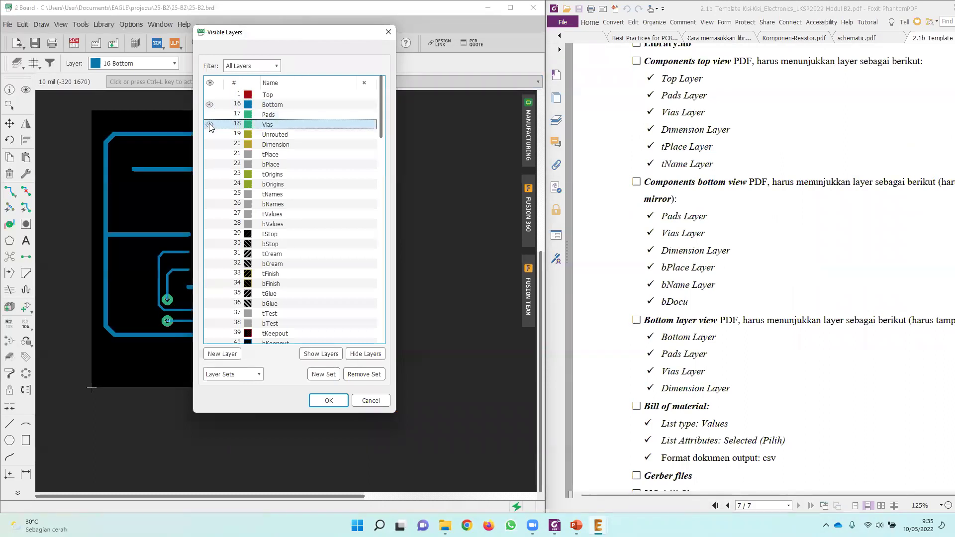
pyautogui.click(210, 135)
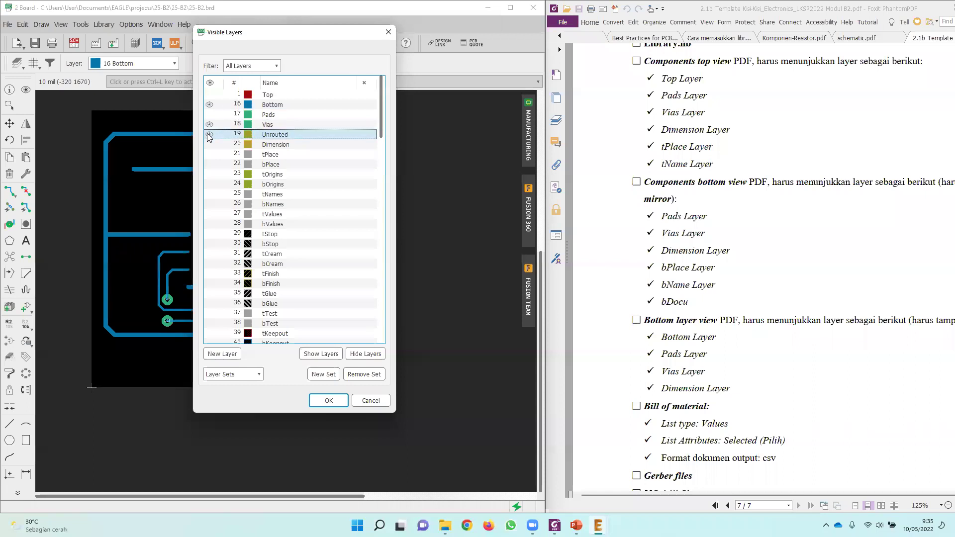
pyautogui.click(208, 161)
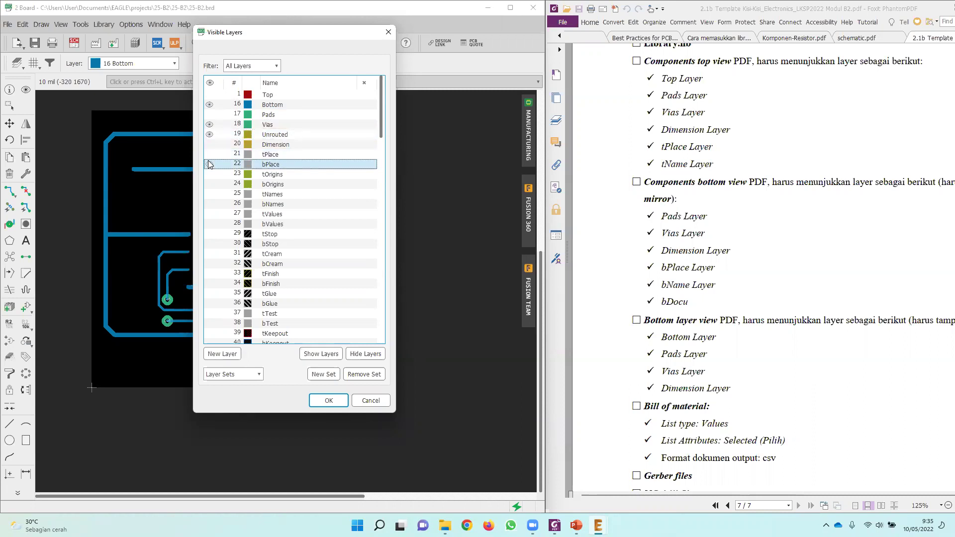
pyautogui.click(209, 164)
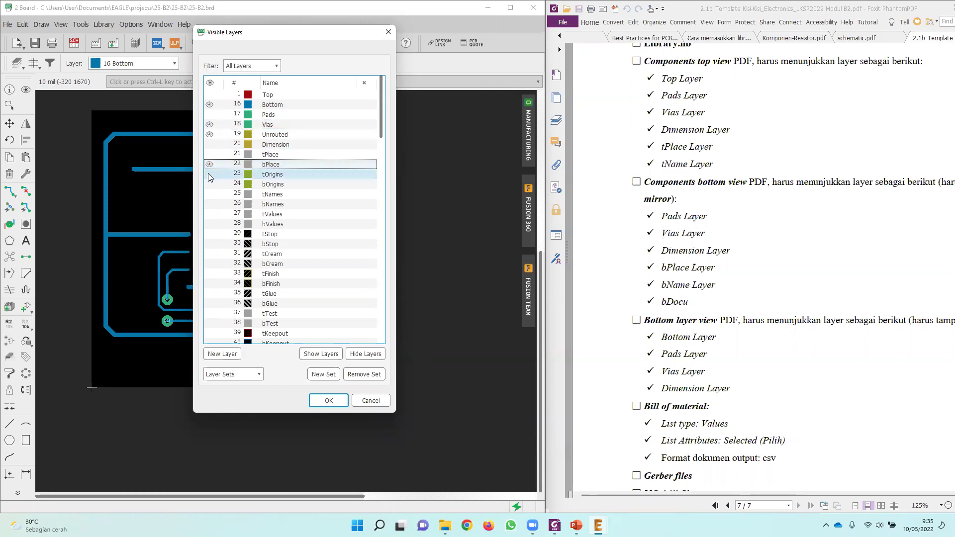
pyautogui.click(208, 210)
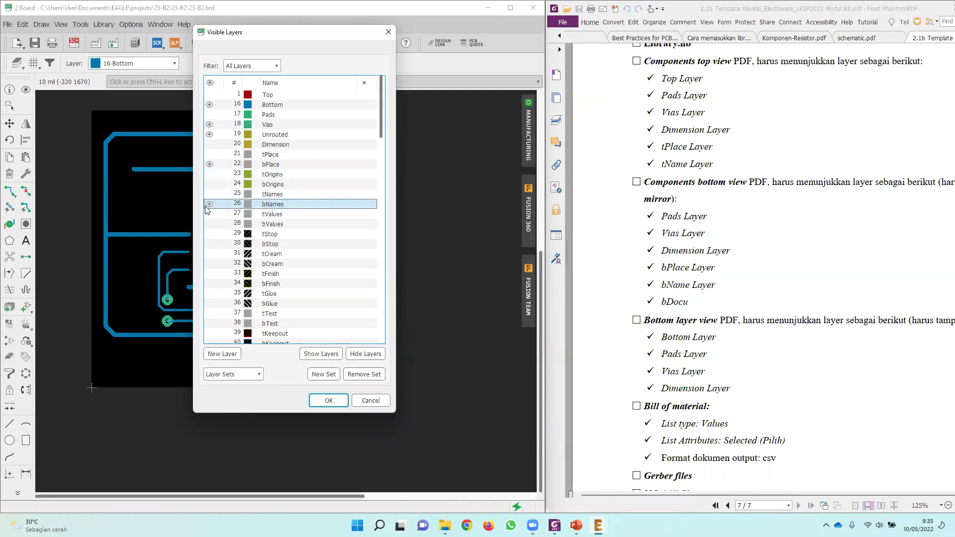
pyautogui.click(208, 208)
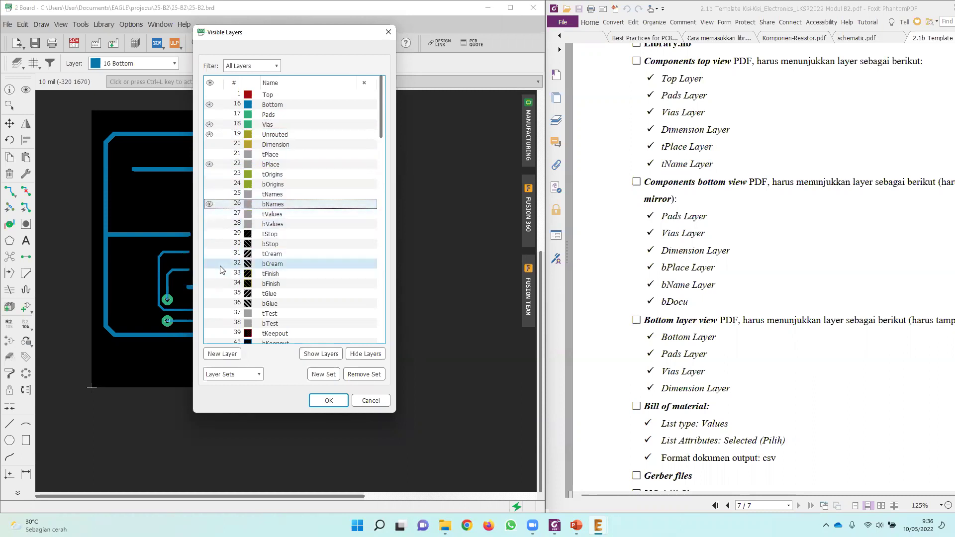
# Locate the bDocu layer in the layer list and apply the current layer visibility to the board.
pyautogui.scroll(-1, 220, 269)
pyautogui.scroll(-1, 219, 269)
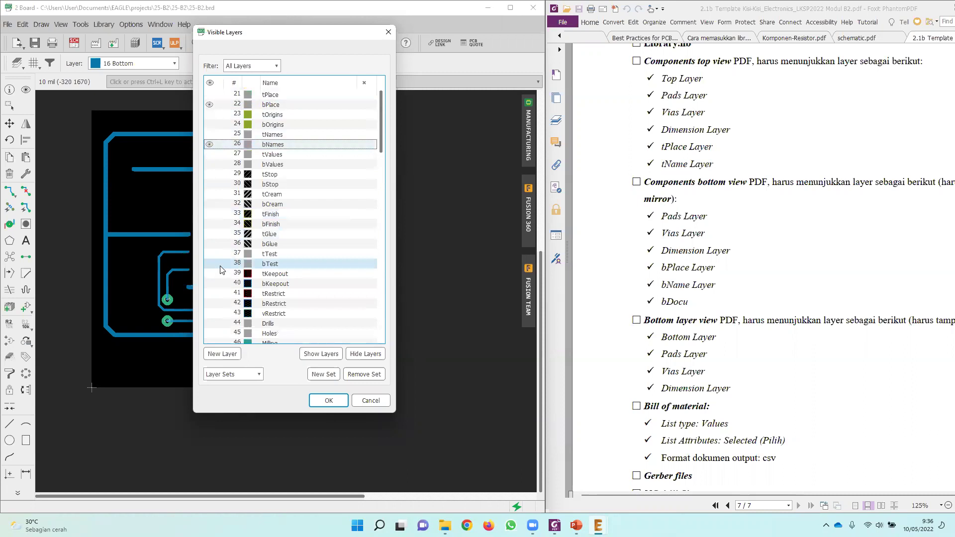
pyautogui.scroll(-10, 220, 269)
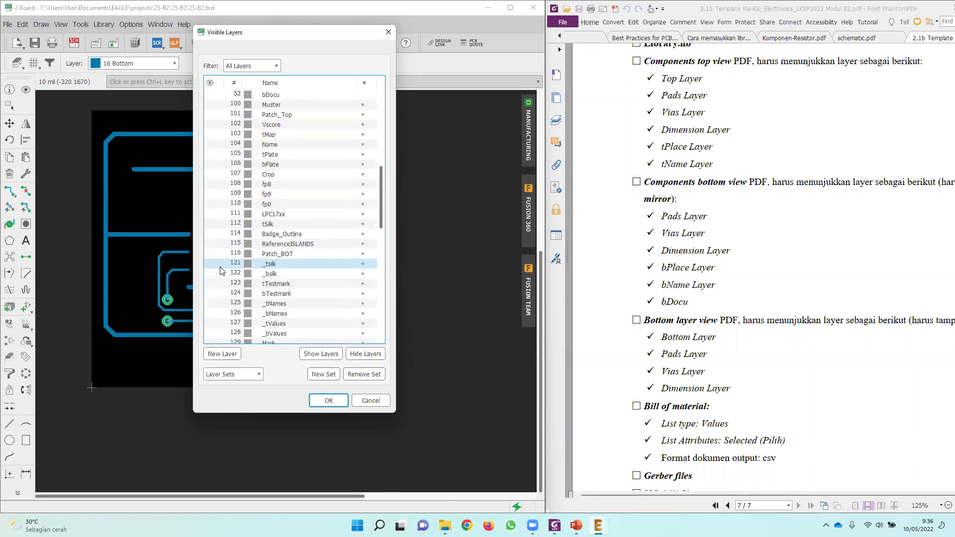
pyautogui.scroll(-3, 221, 266)
pyautogui.scroll(5, 224, 259)
pyautogui.scroll(2, 290, 244)
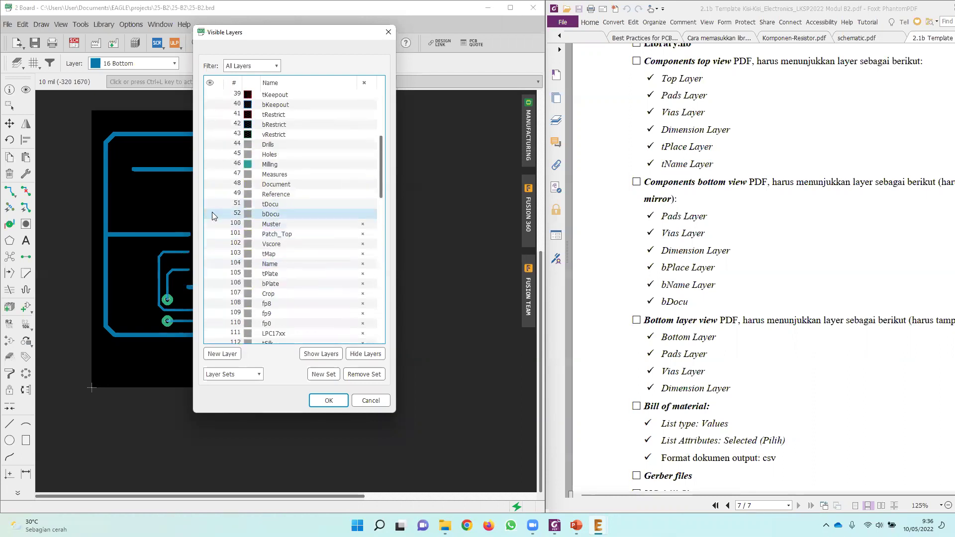
pyautogui.click(329, 400)
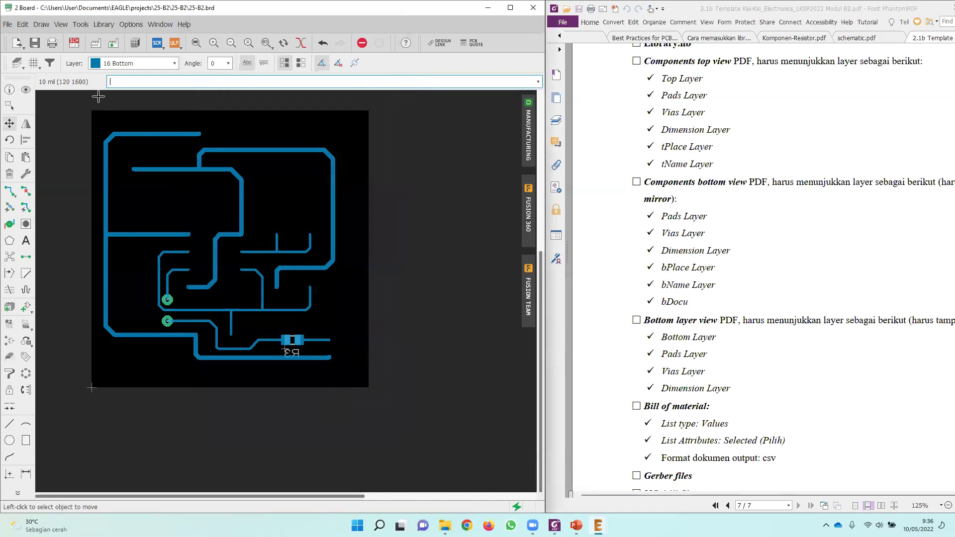
# Turn on the Pads layer, turn off the Bottom layer, and apply the layer visibility to the board.
pyautogui.click(17, 63)
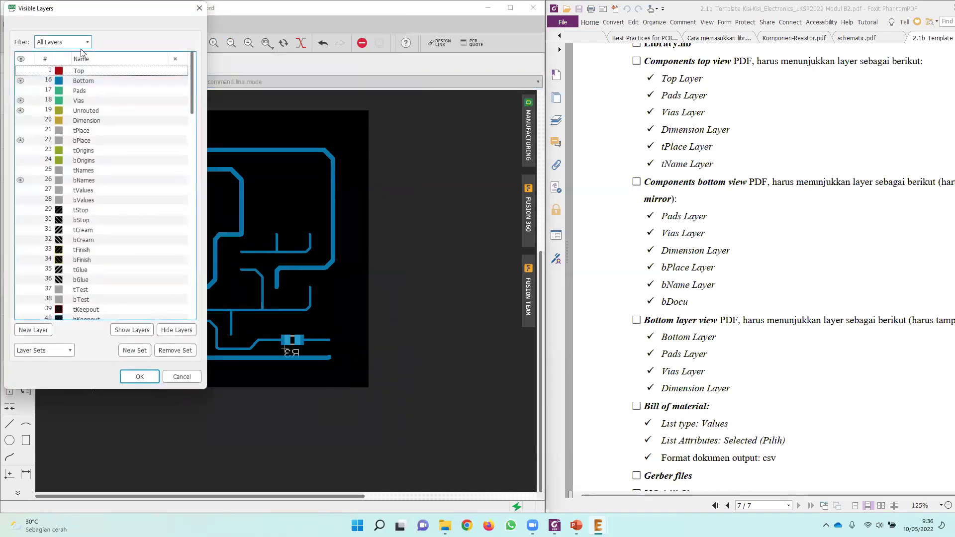
pyautogui.click(20, 91)
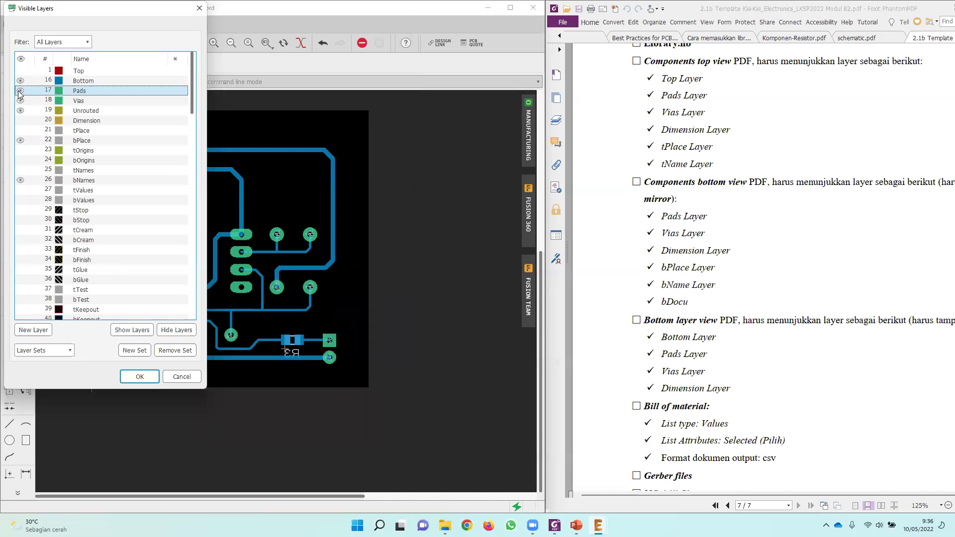
pyautogui.click(20, 81)
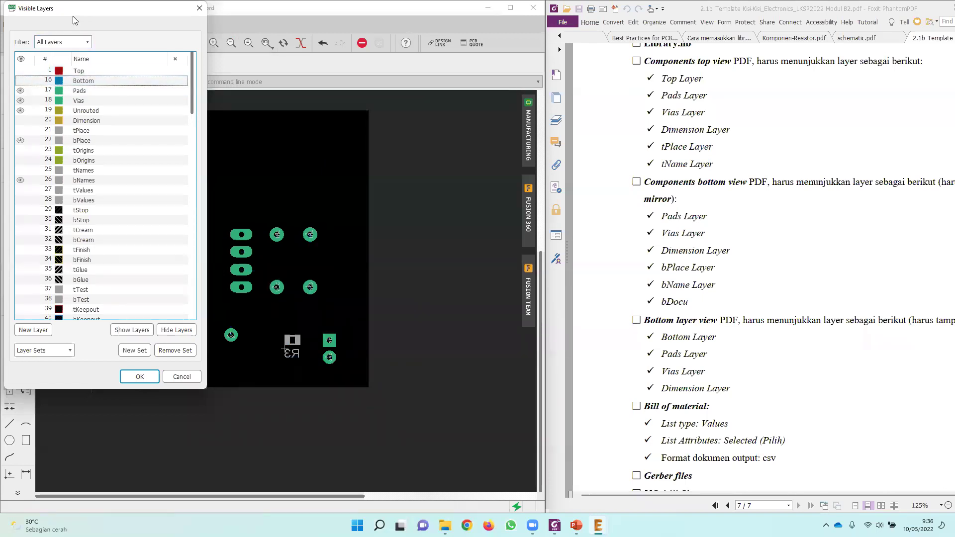
pyautogui.moveTo(81, 15); pyautogui.dragTo(416, 89)
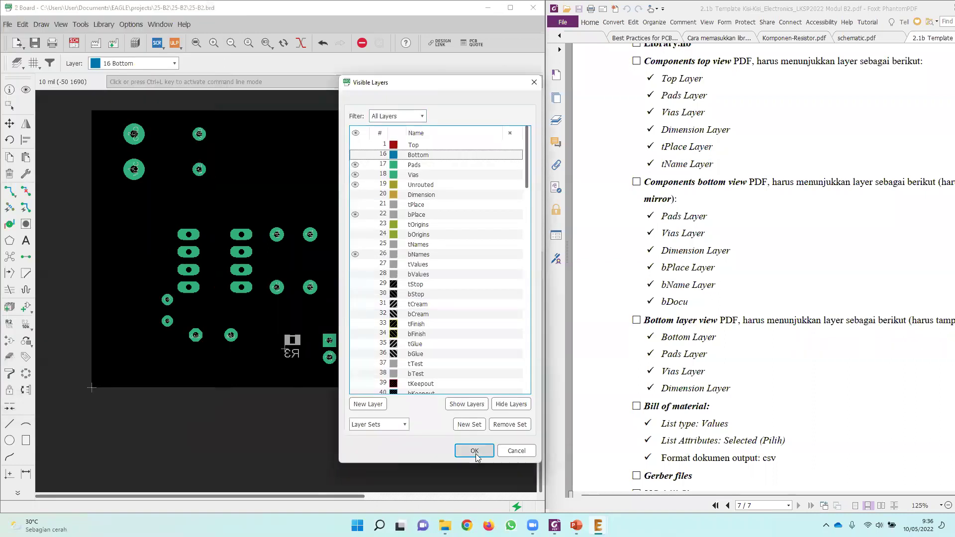
pyautogui.click(474, 450)
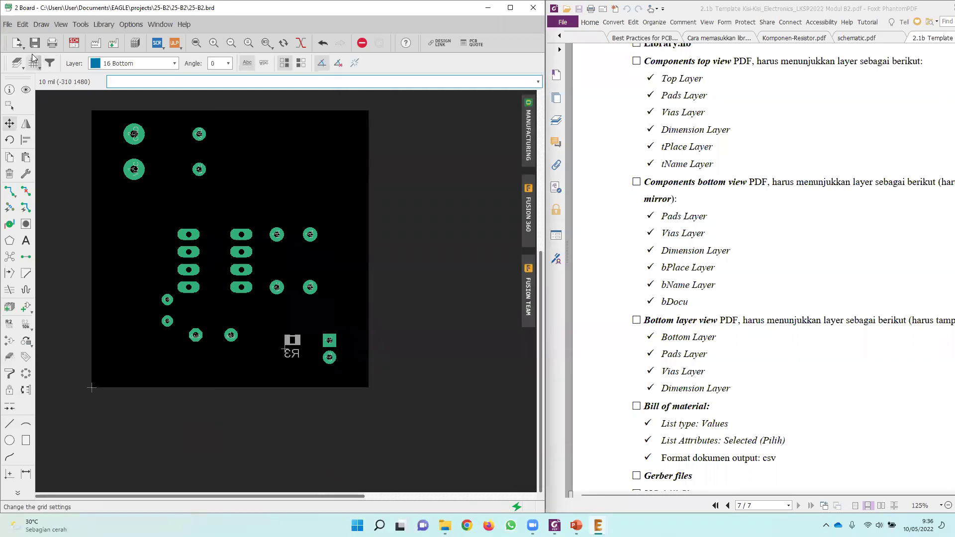
pyautogui.click(7, 24)
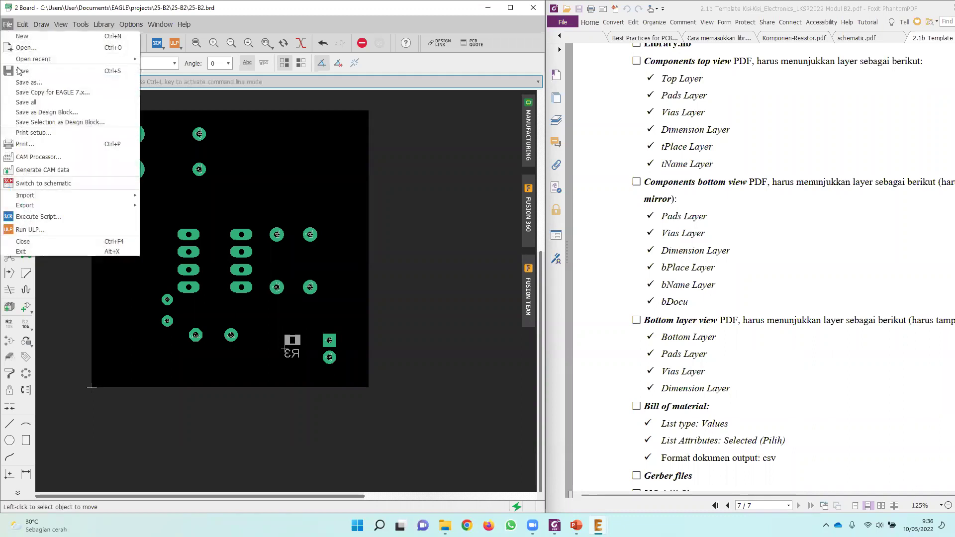
pyautogui.click(34, 144)
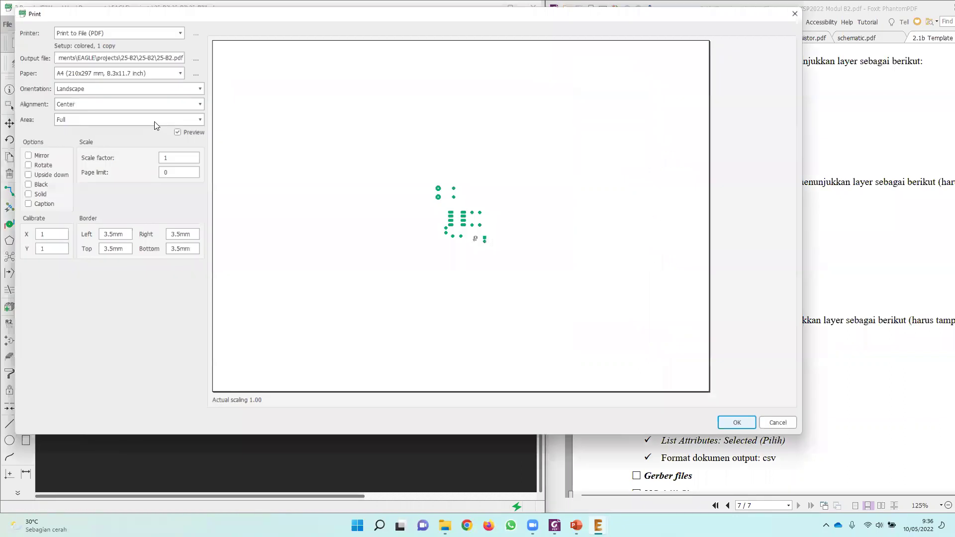
pyautogui.moveTo(172, 12); pyautogui.dragTo(176, 55)
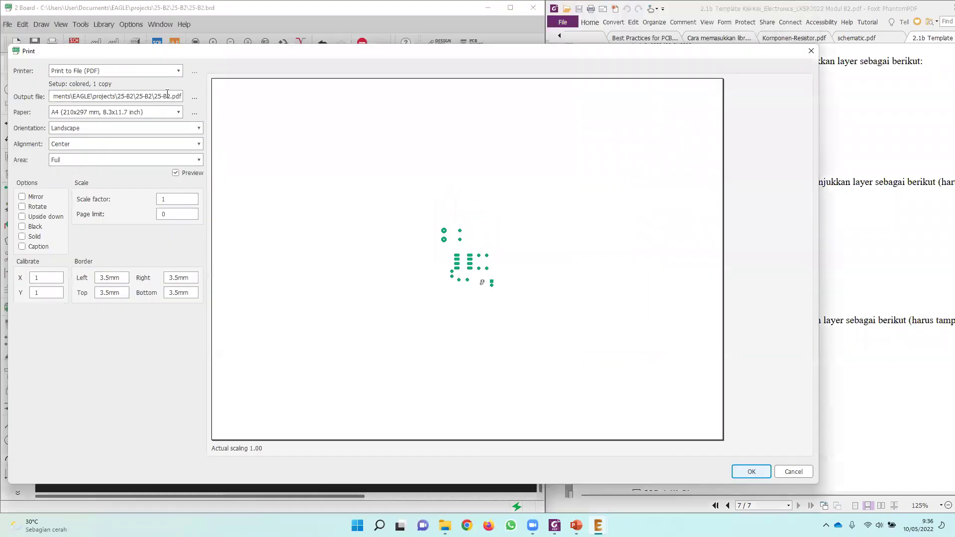
pyautogui.moveTo(159, 96); pyautogui.dragTo(155, 96)
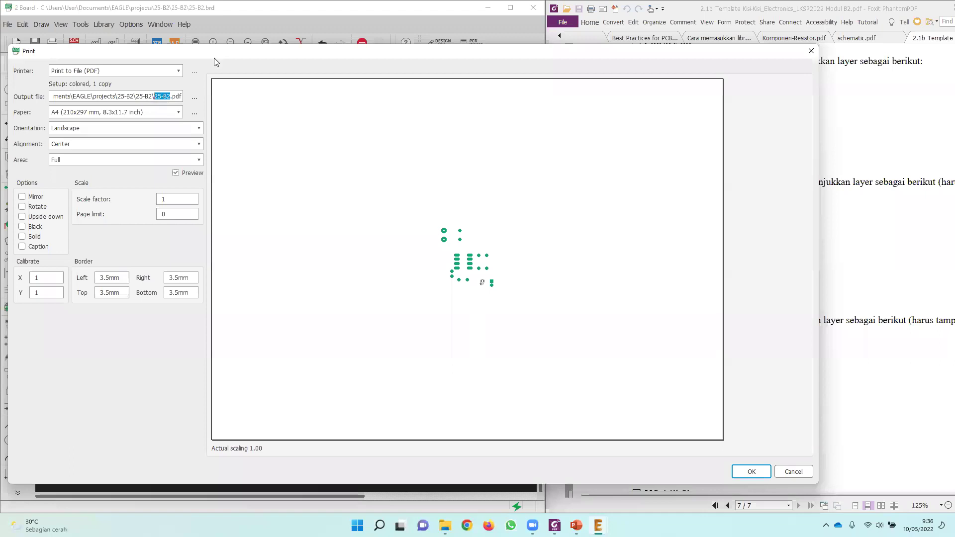
pyautogui.moveTo(214, 57); pyautogui.dragTo(308, 272)
pyautogui.write('componen bottom view')
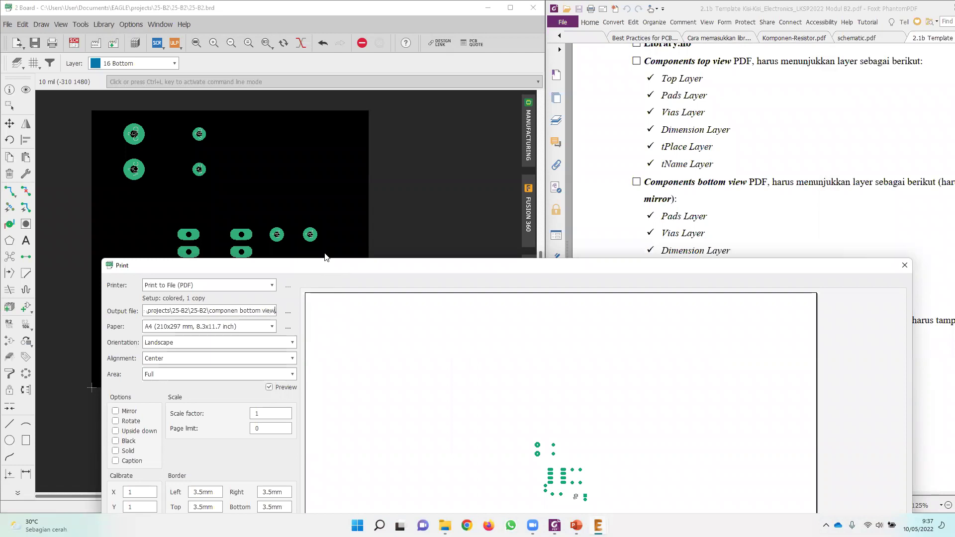
pyautogui.moveTo(324, 259); pyautogui.dragTo(264, 81)
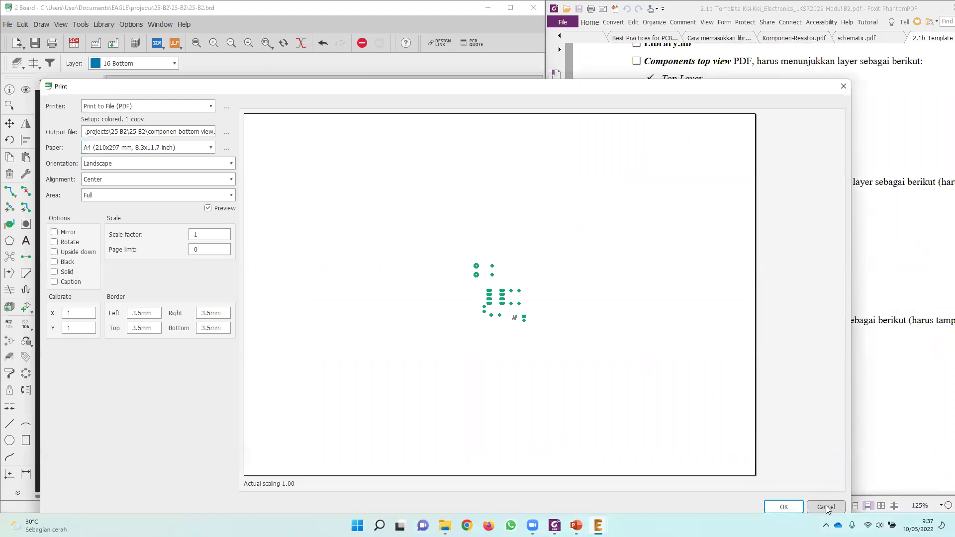
pyautogui.click(783, 506)
# Turn on the Dimension layer for the board and compare the view with the components bottom view requirements in the PDF.
pyautogui.click(12, 64)
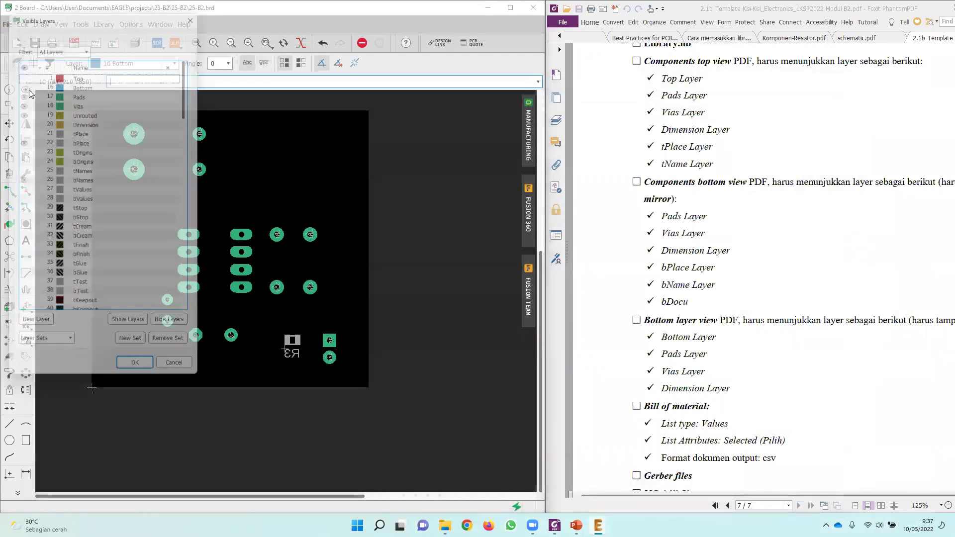
pyautogui.click(21, 120)
pyautogui.click(138, 377)
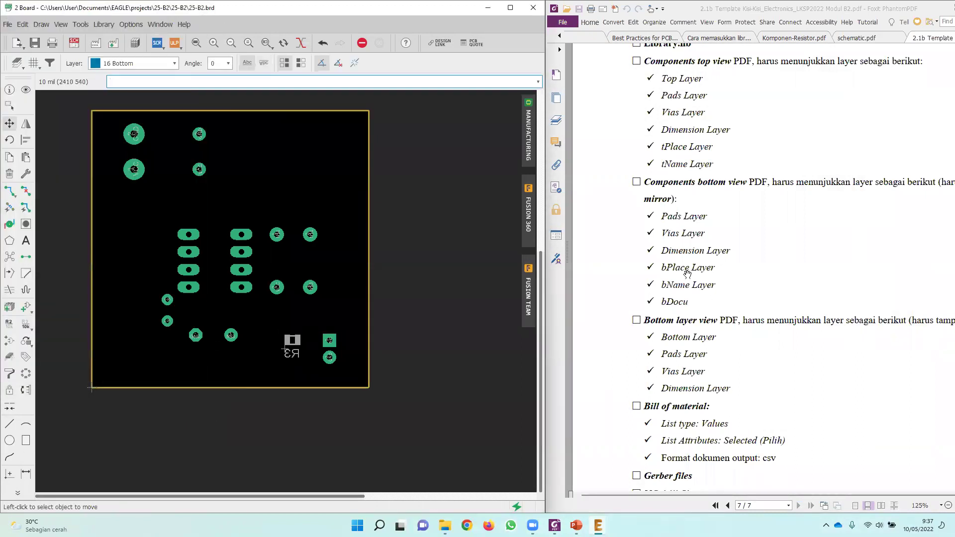
pyautogui.scroll(-1, 771, 208)
pyautogui.scroll(2, 721, 234)
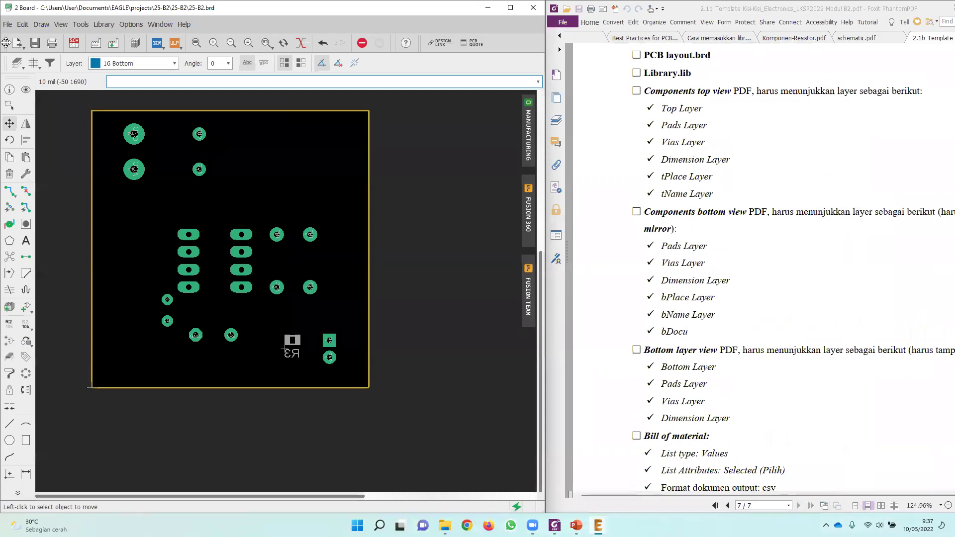
# Export the components bottom view as a mirrored PDF with the output file name COmponen Bottom View.
pyautogui.click(7, 23)
pyautogui.click(24, 146)
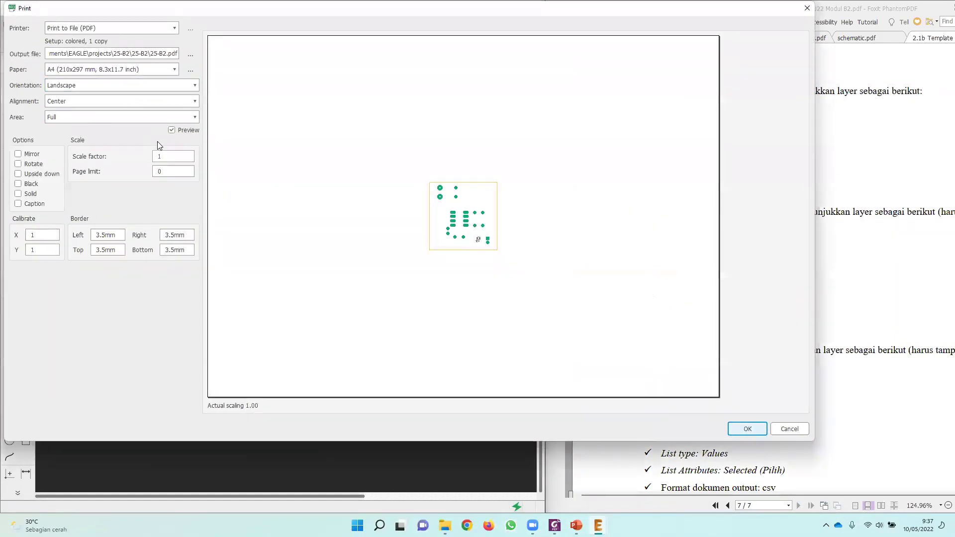
pyautogui.doubleClick(161, 53)
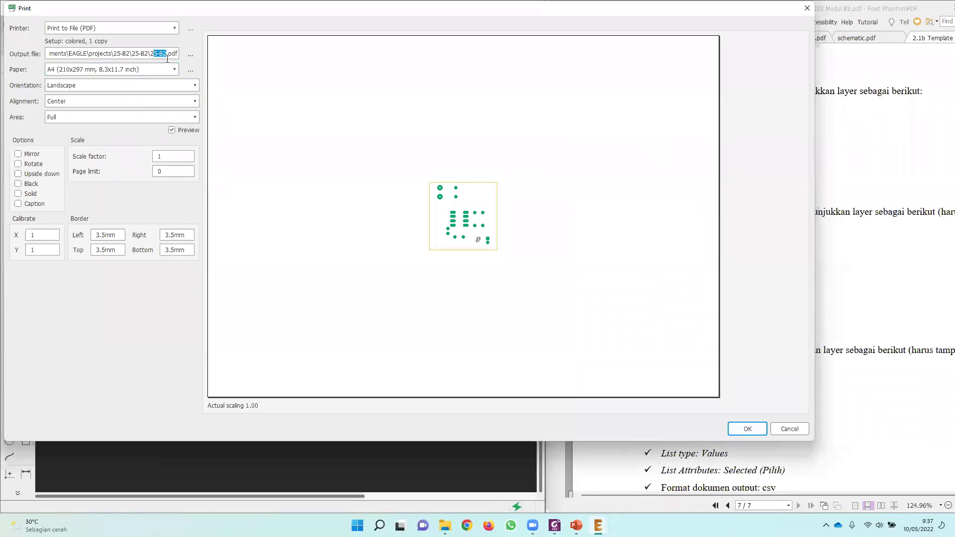
pyautogui.press('BackSpace')
pyautogui.write('COmponen')
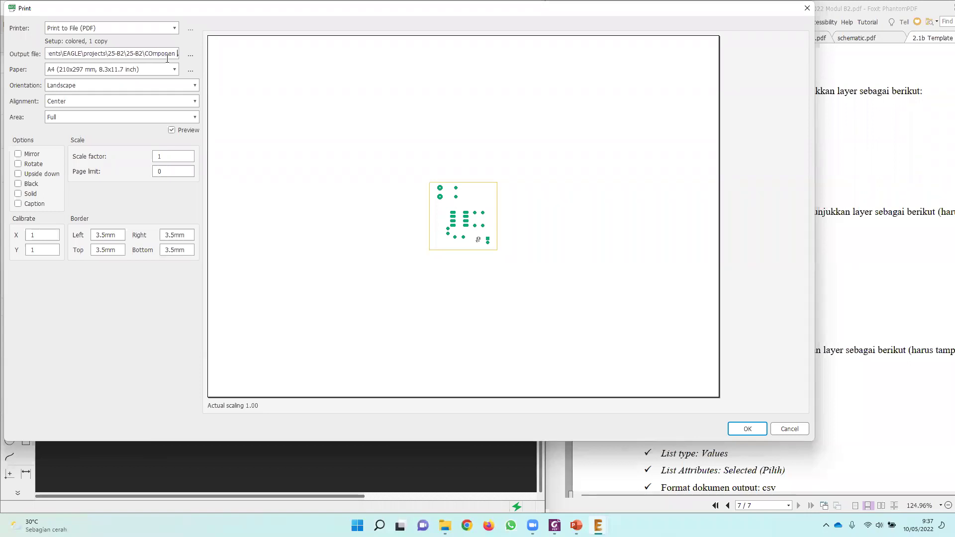
pyautogui.write(' Bott')
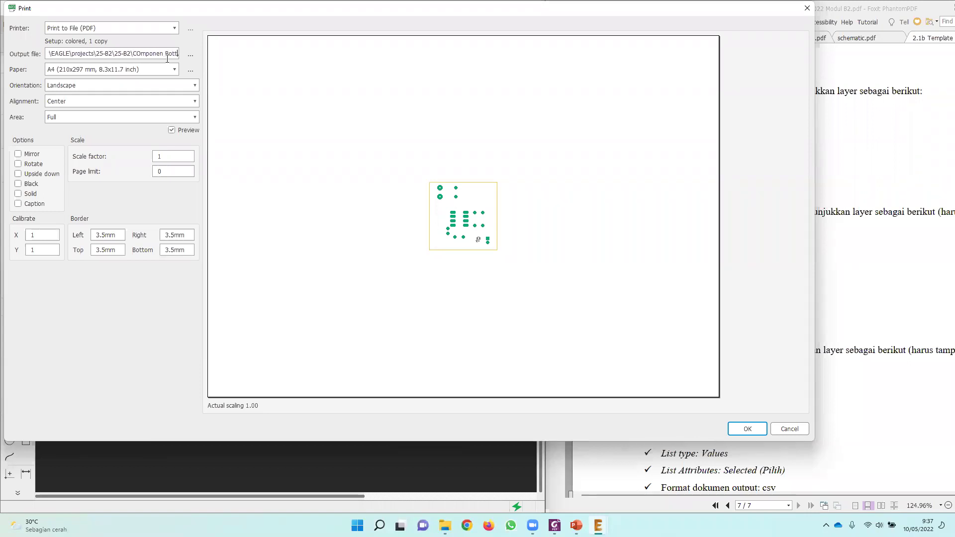
pyautogui.write('om View')
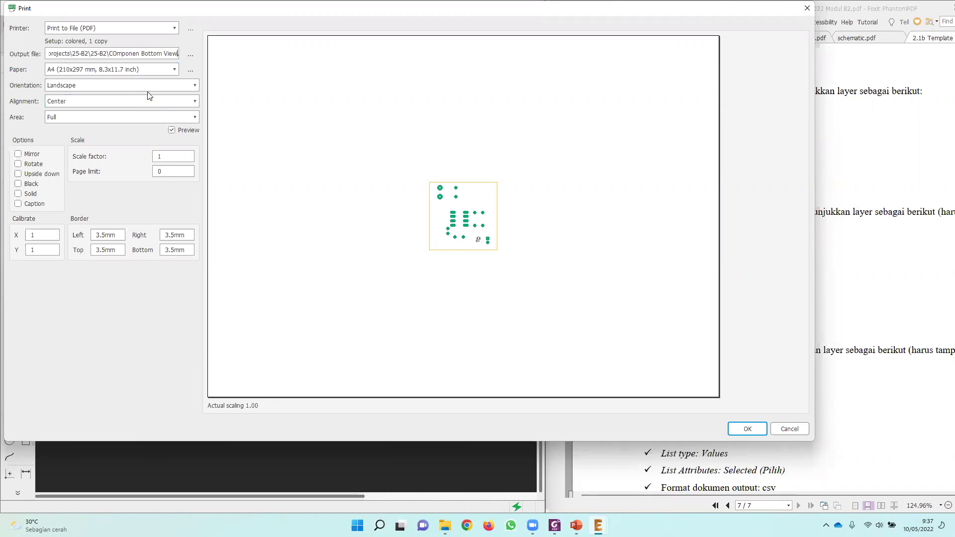
pyautogui.click(19, 154)
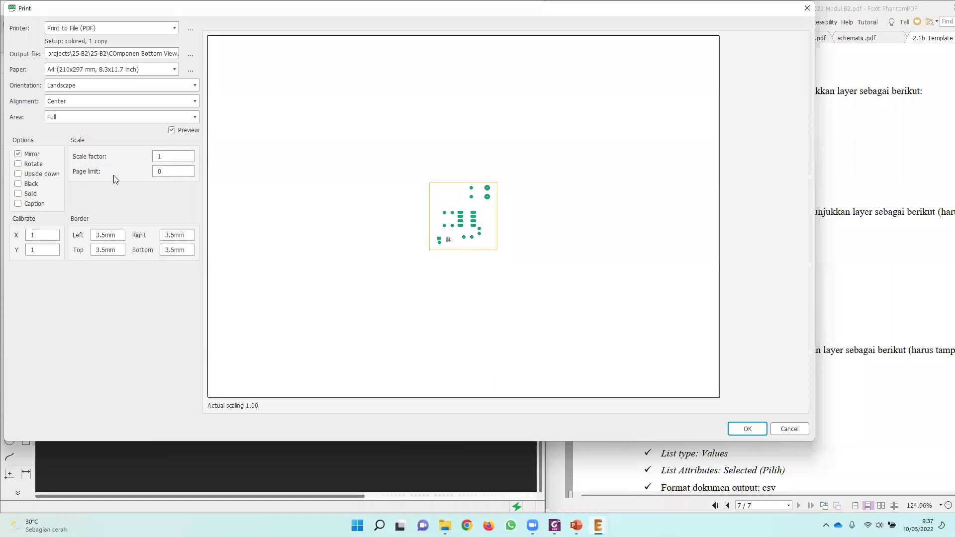
pyautogui.click(748, 429)
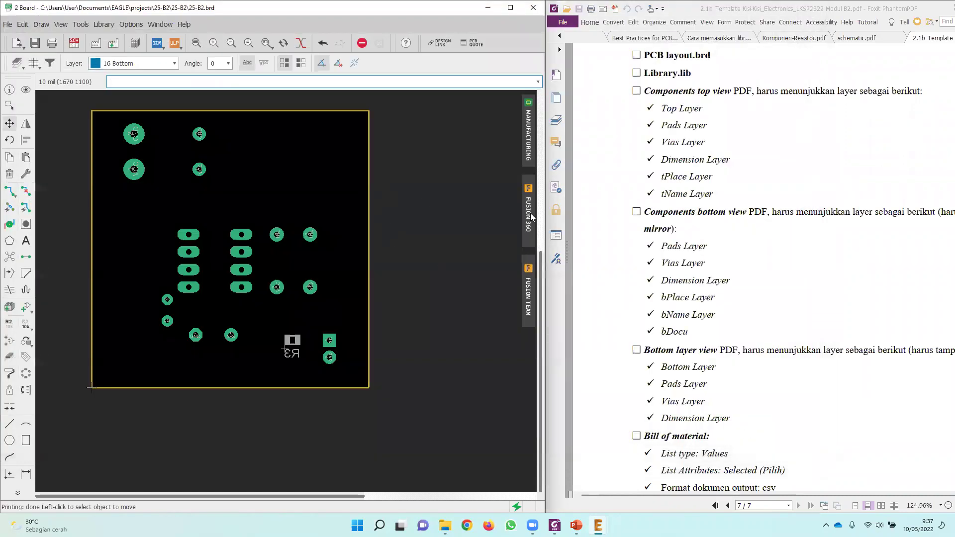
# Hide all layers of the board, then show only Bottom, Pads, Vias and Dimension for the bottom layer view.
pyautogui.scroll(-3, 666, 284)
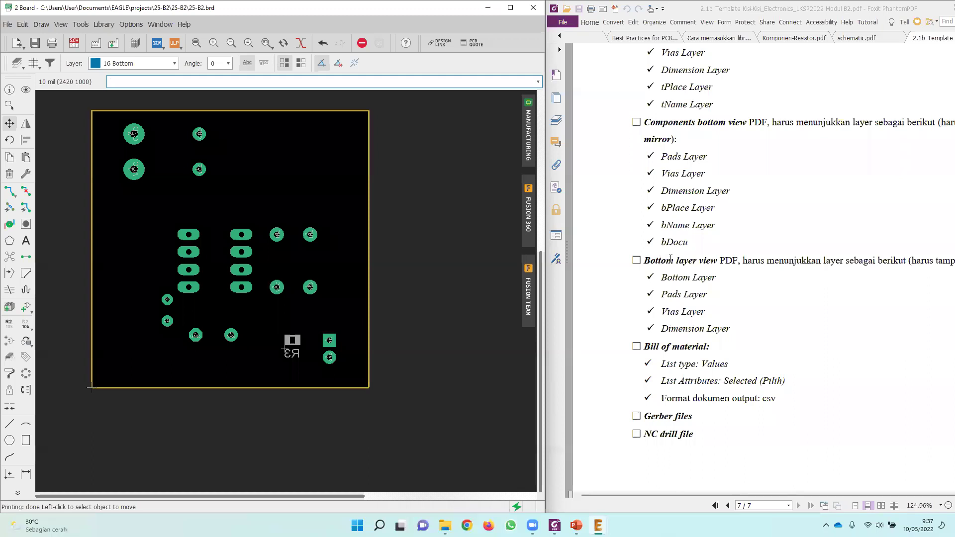
pyautogui.click(18, 64)
pyautogui.click(176, 329)
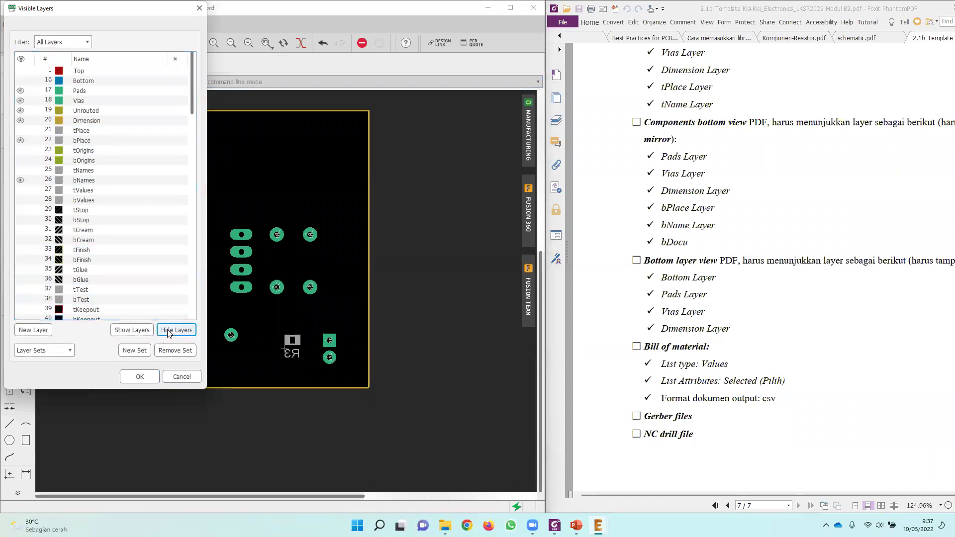
pyautogui.click(20, 83)
pyautogui.click(19, 91)
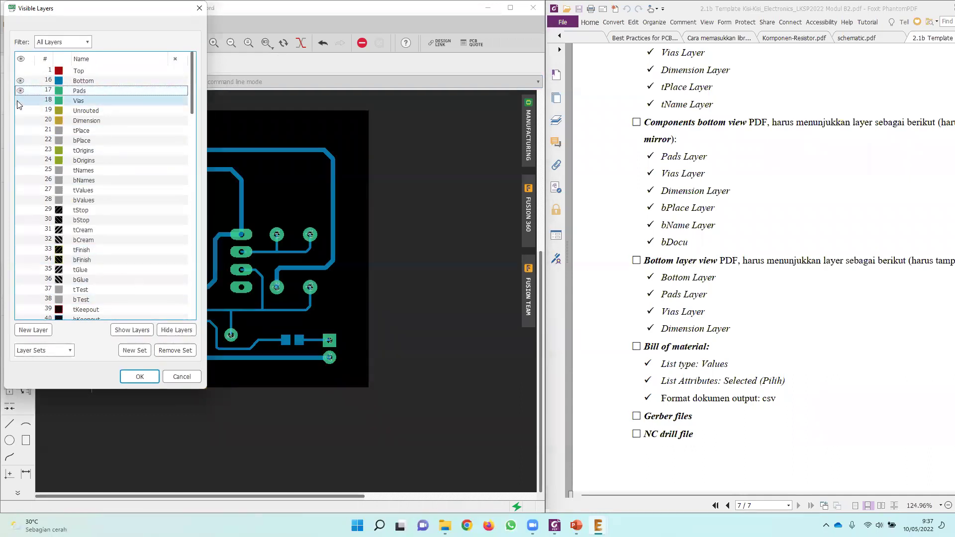
pyautogui.click(19, 101)
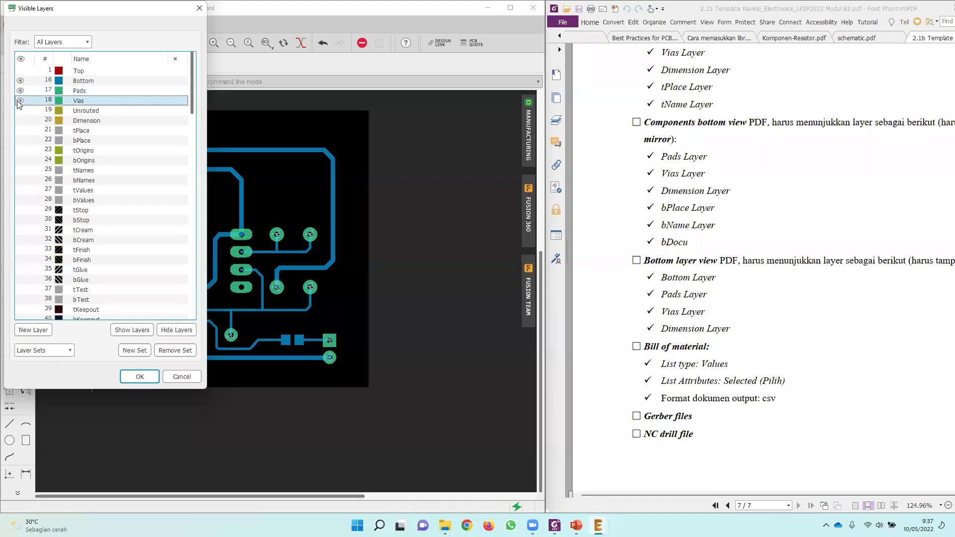
pyautogui.click(20, 119)
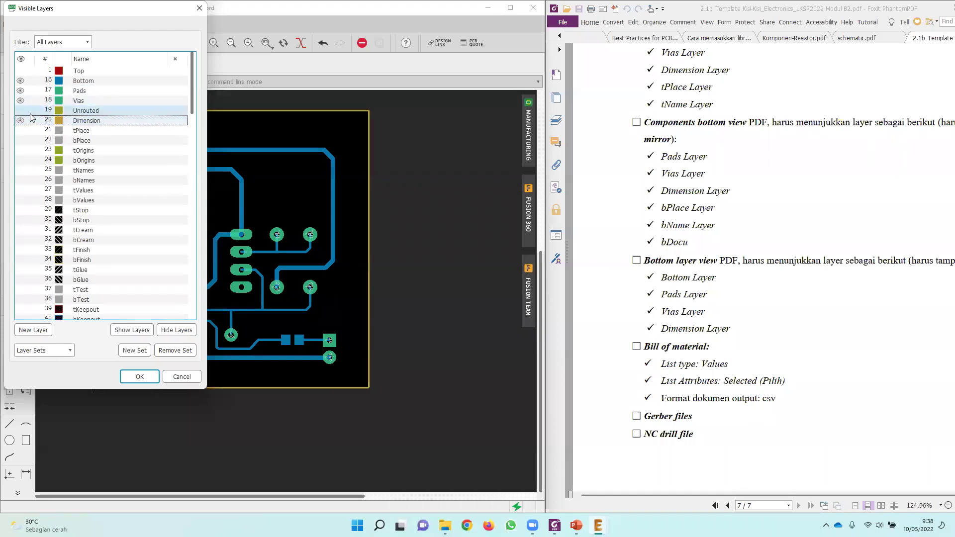
pyautogui.click(138, 377)
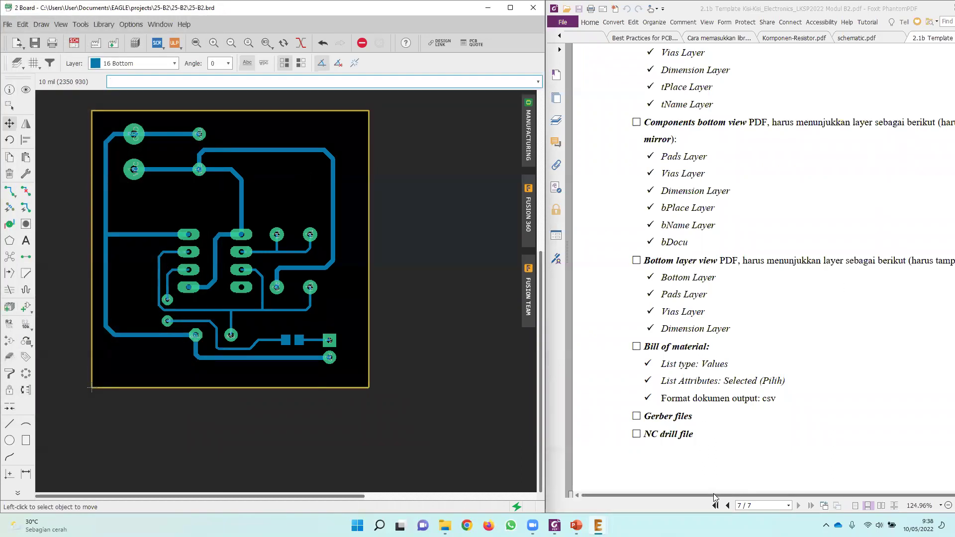
# Export the mirrored bottom layer view to PDF with the output file name Bottom layer View.
pyautogui.moveTo(715, 496); pyautogui.dragTo(789, 501)
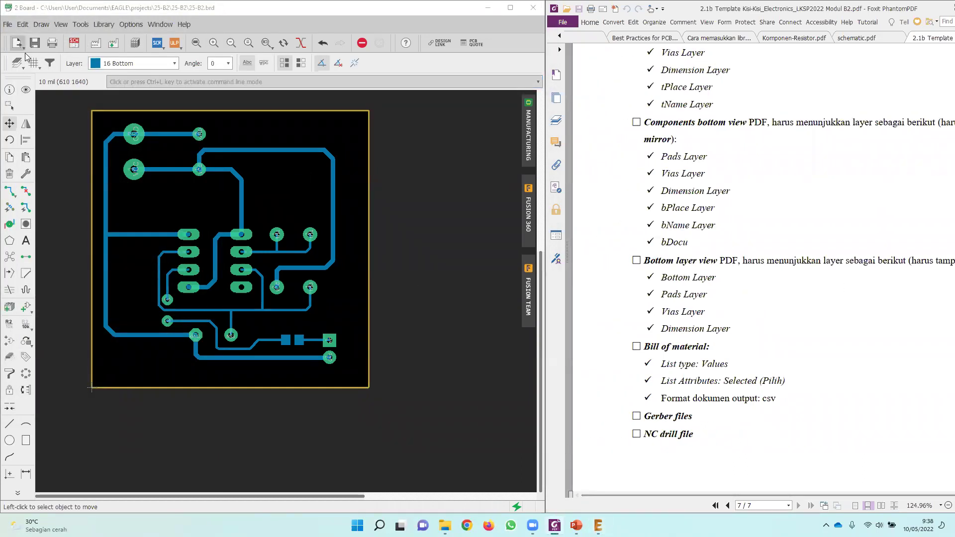
pyautogui.click(5, 24)
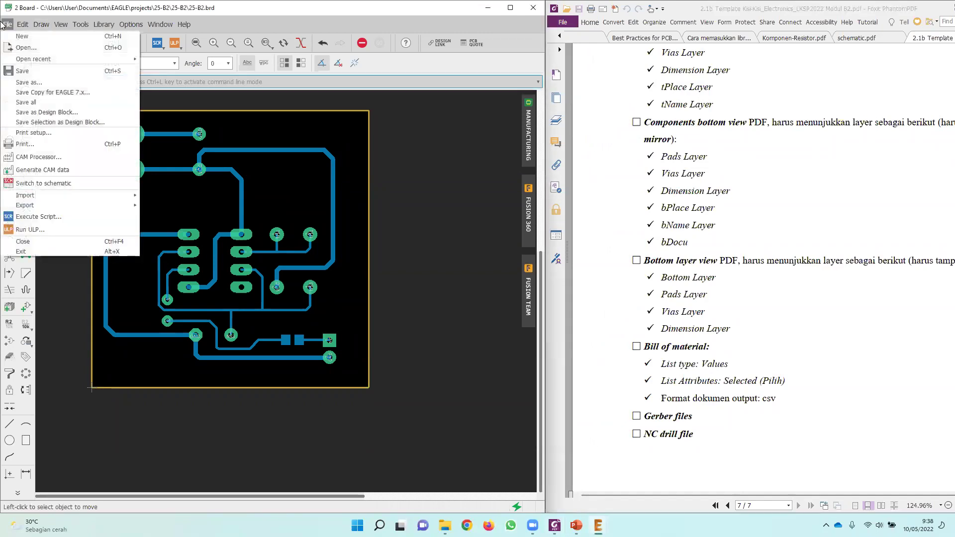
pyautogui.click(42, 148)
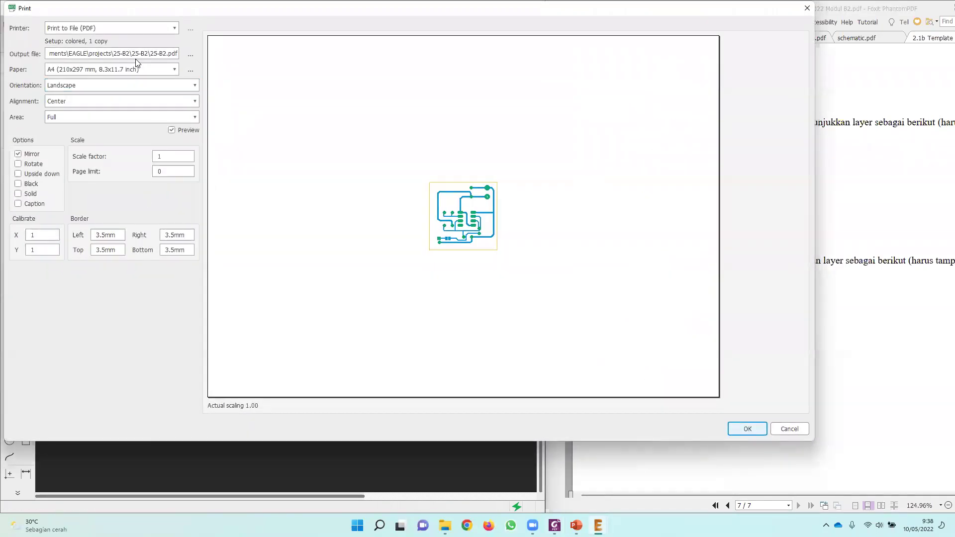
pyautogui.click(165, 54)
pyautogui.press('BackSpace')
pyautogui.press('BackSpace')
pyautogui.press('BackSpace')
pyautogui.press('BackSpace')
pyautogui.press('BackSpace')
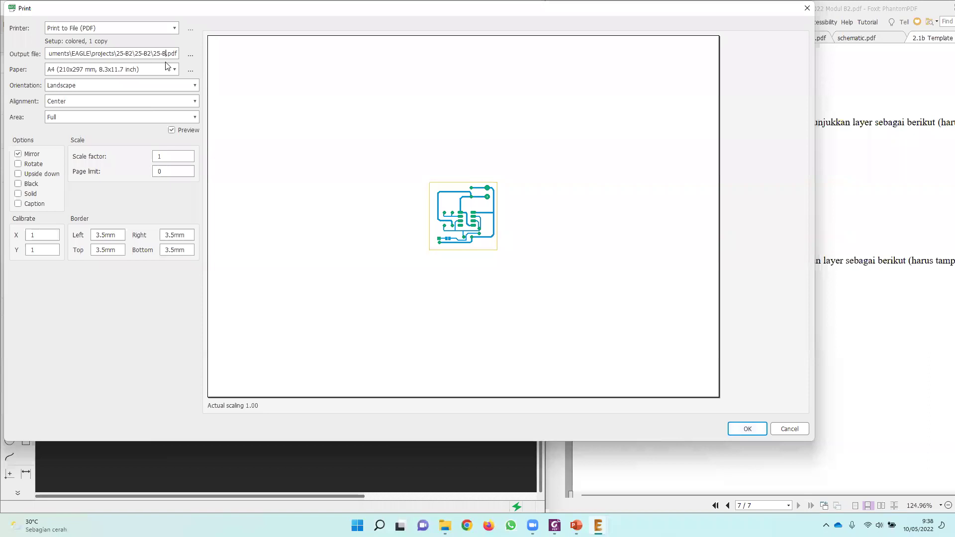
pyautogui.write('Bottom la')
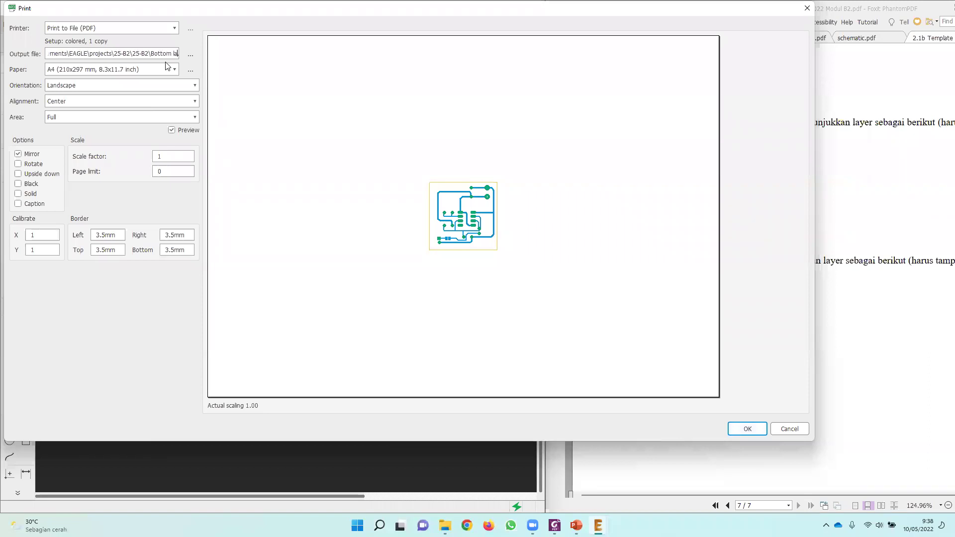
pyautogui.write('yer View.')
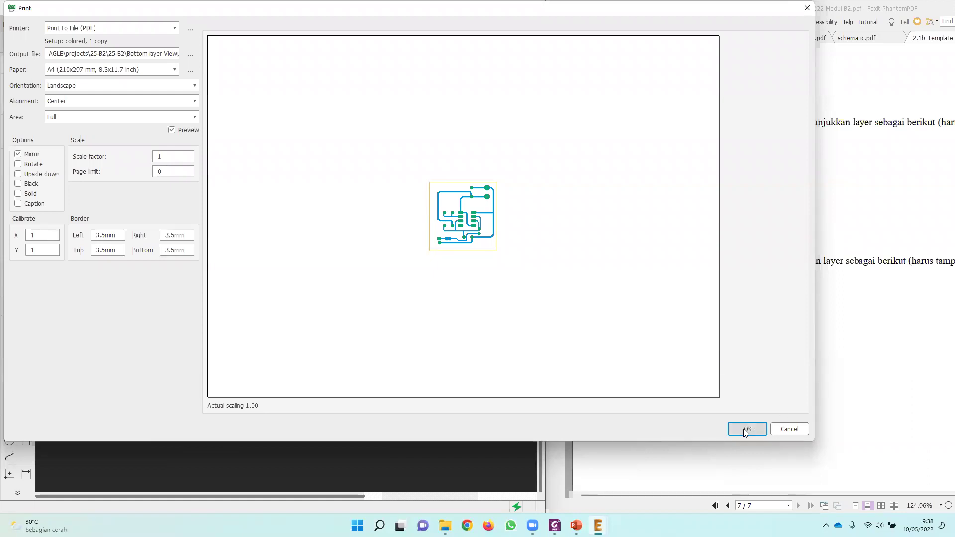
pyautogui.click(746, 431)
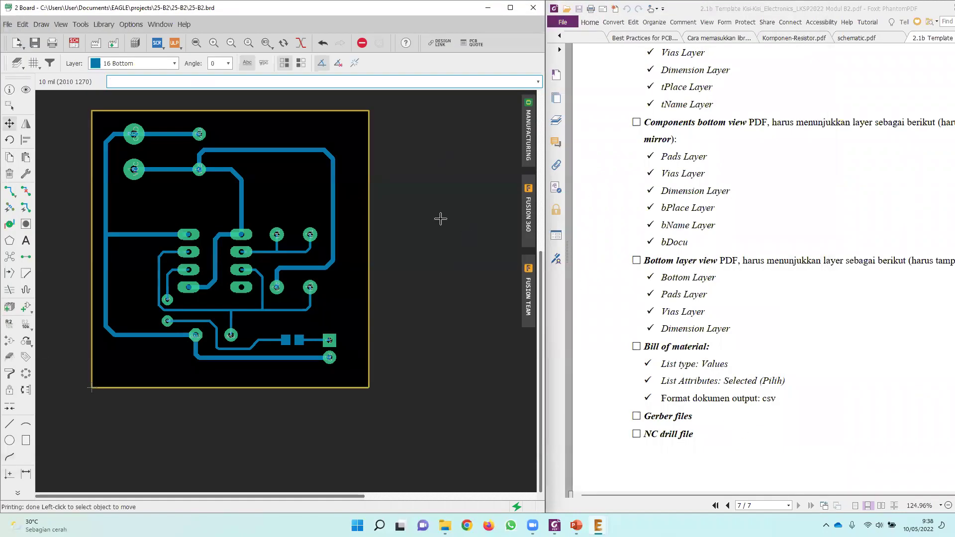
# Switch to File Explorer and open a new maximized window for finding the exported files.
pyautogui.click(445, 525)
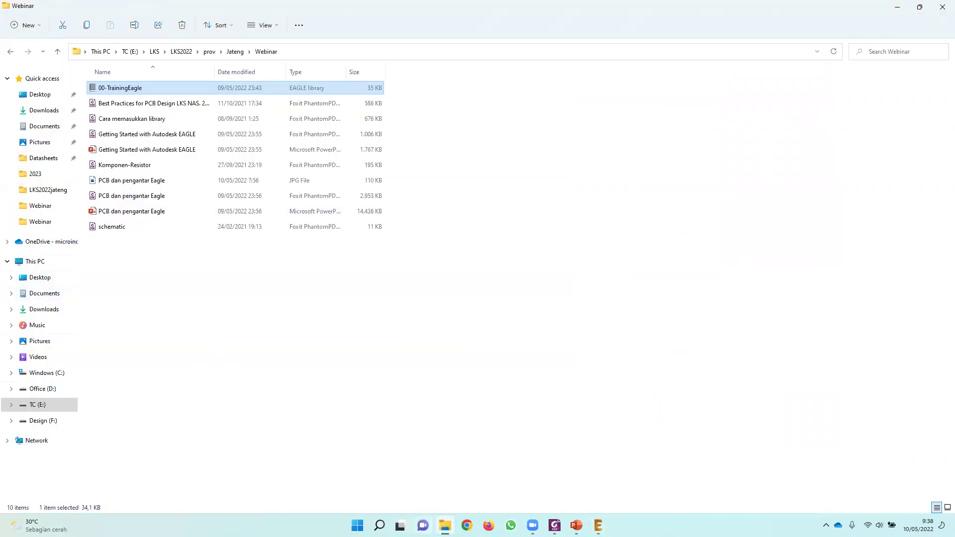
pyautogui.click(358, 525)
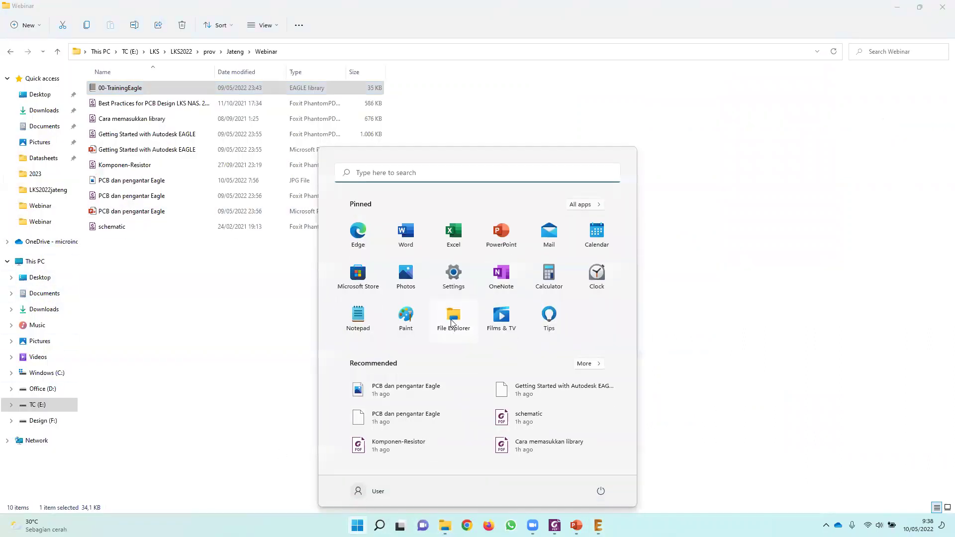
pyautogui.click(453, 323)
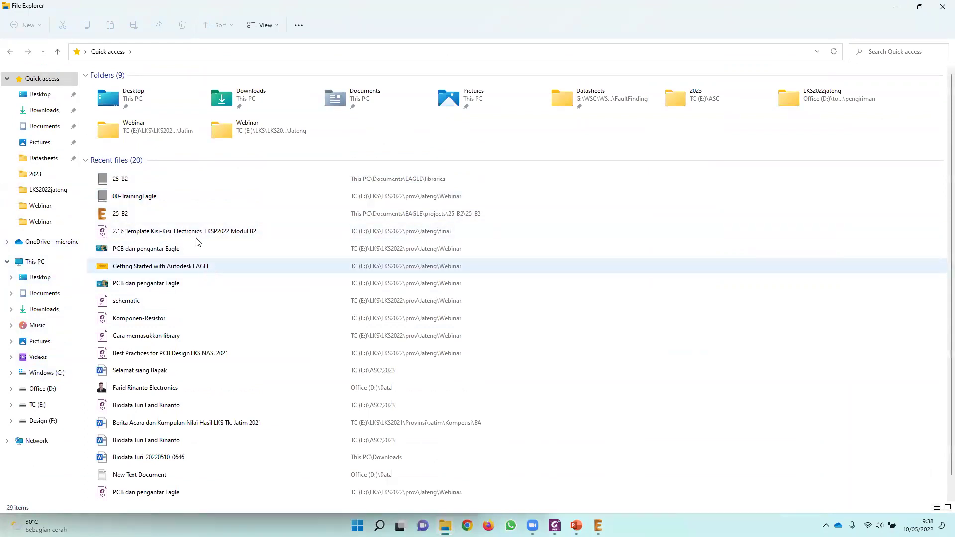
pyautogui.doubleClick(473, 17)
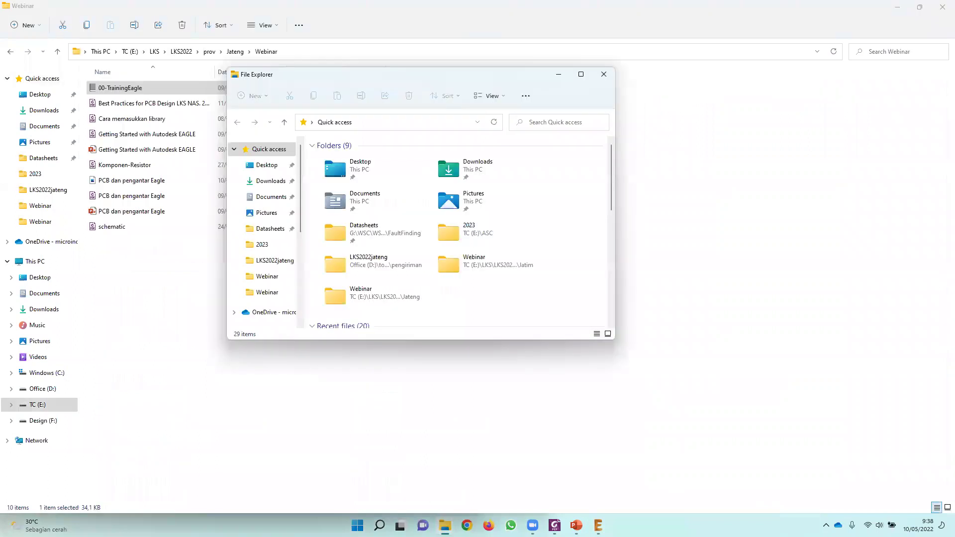
pyautogui.click(598, 526)
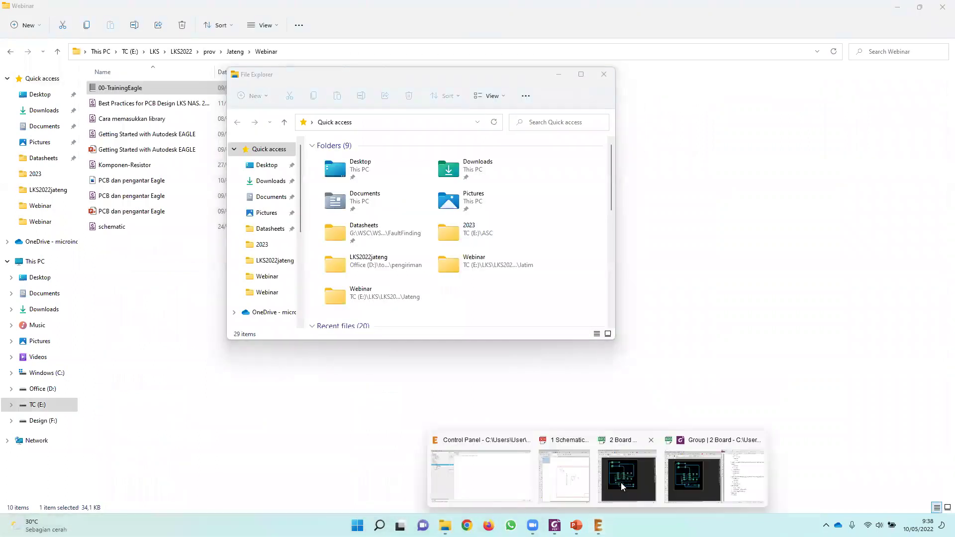
pyautogui.click(694, 472)
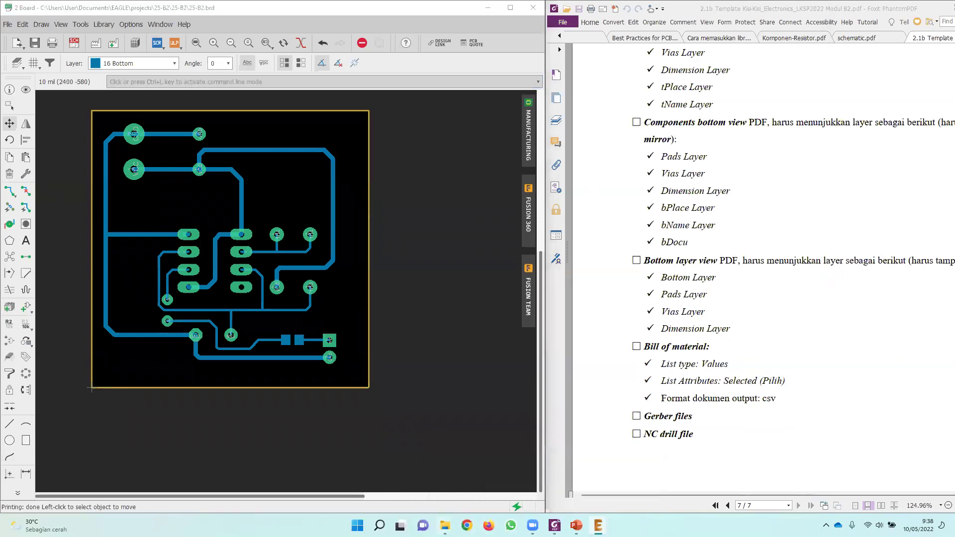
pyautogui.click(488, 463)
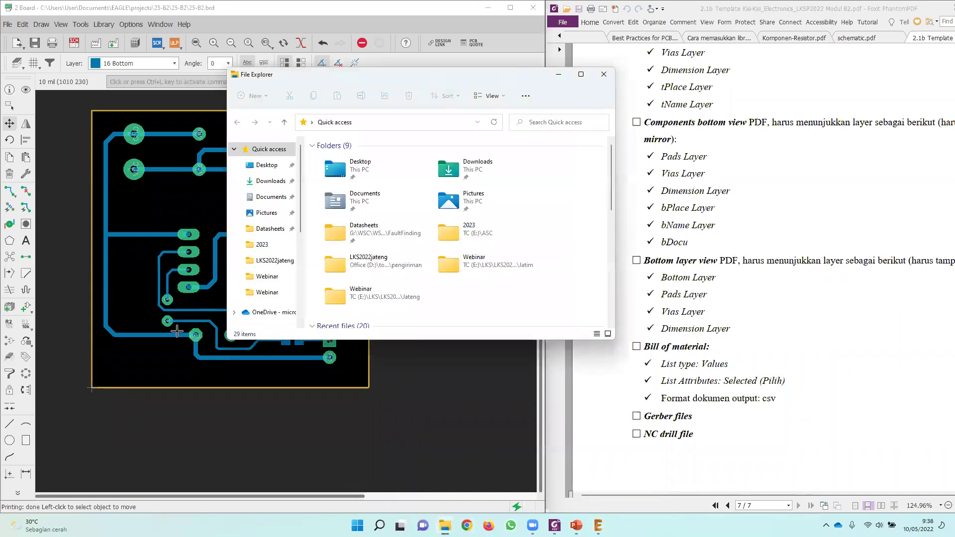
pyautogui.click(581, 75)
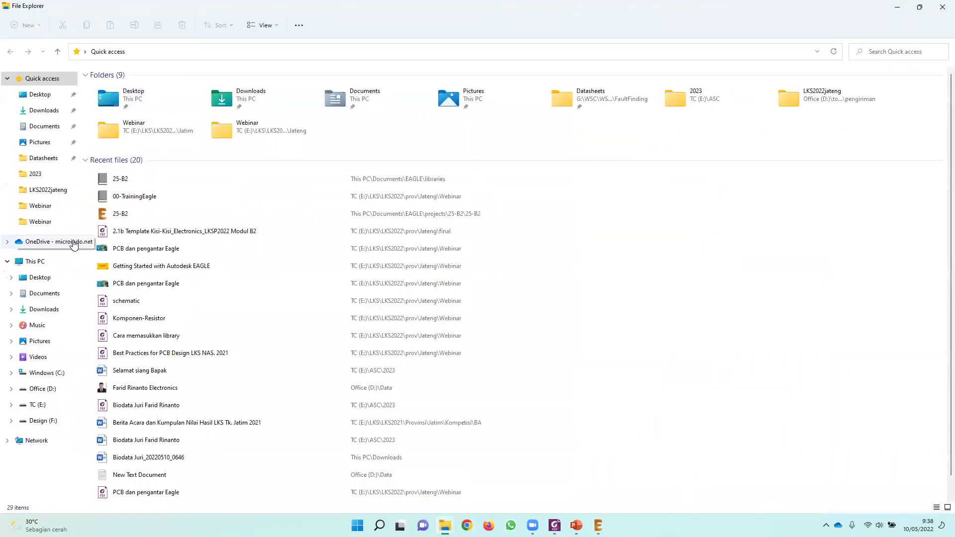
# Browse on drive C: to the project folder Users\User\Documents\EAGLE\projects\25-B2\25-B2.
pyautogui.click(51, 262)
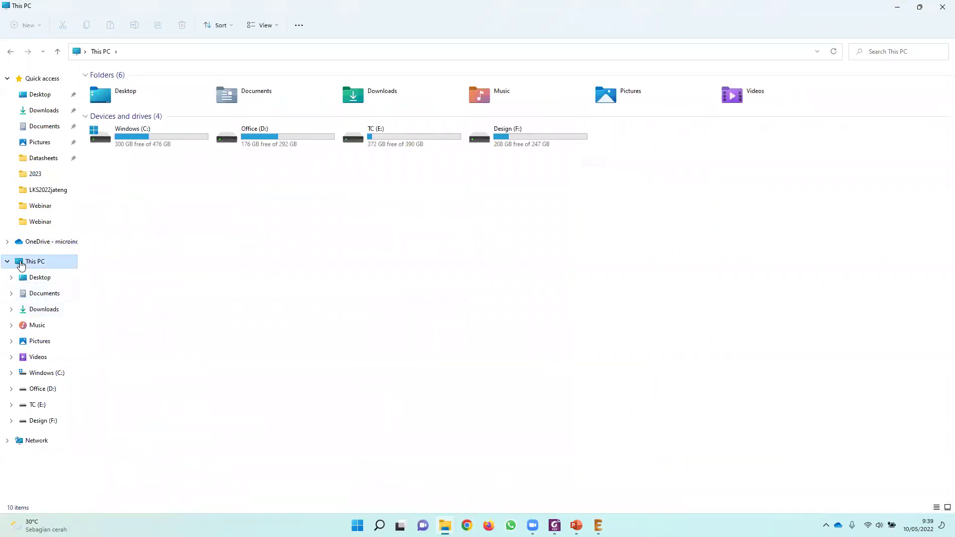
pyautogui.doubleClick(146, 137)
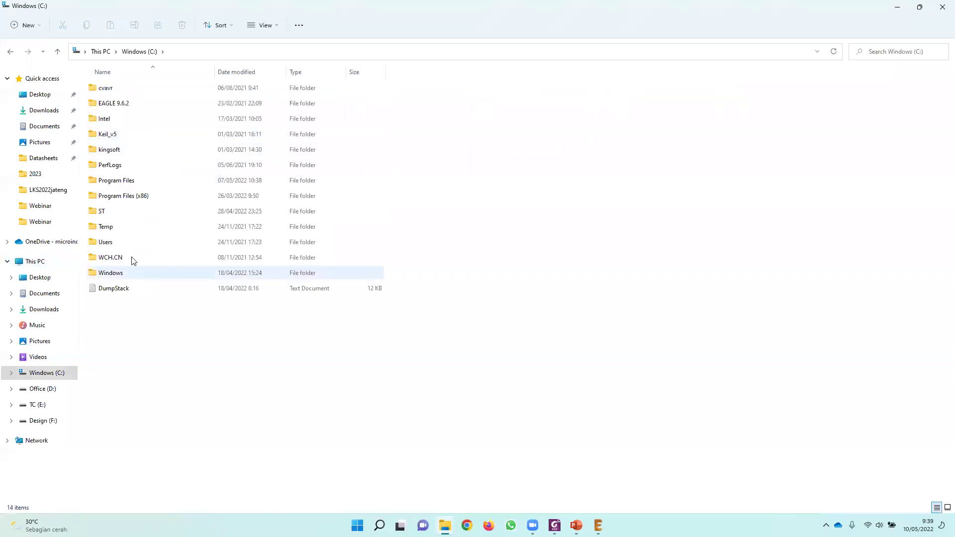
pyautogui.doubleClick(128, 243)
pyautogui.doubleClick(127, 104)
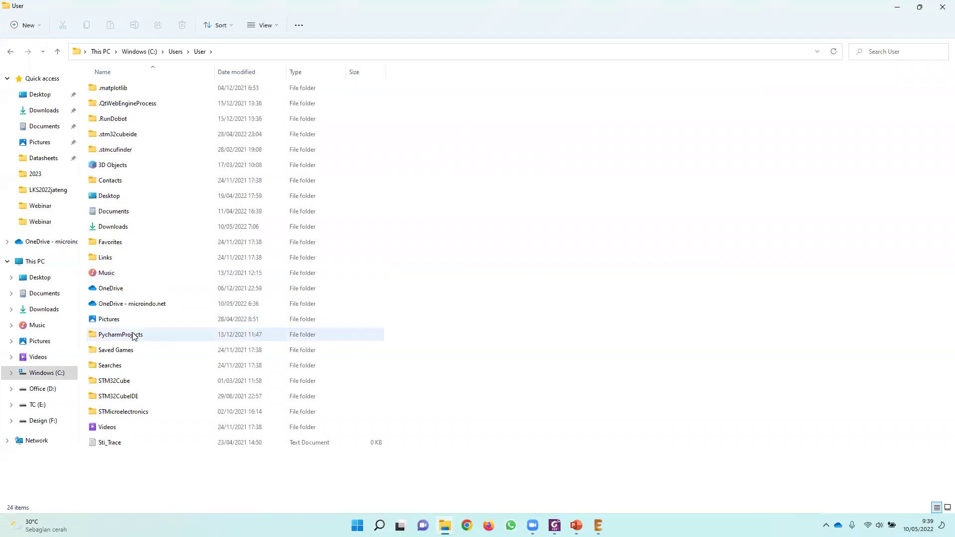
pyautogui.doubleClick(120, 216)
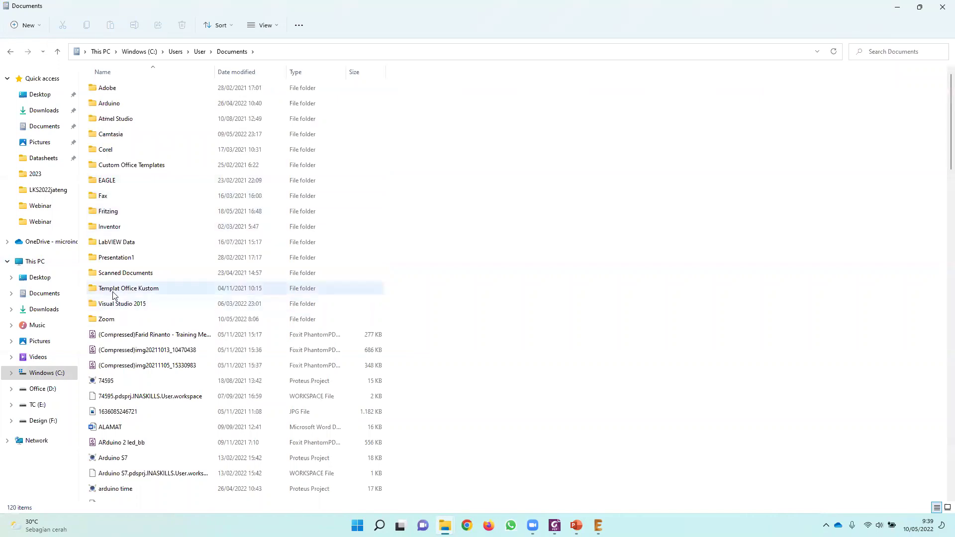
pyautogui.doubleClick(111, 182)
pyautogui.doubleClick(121, 150)
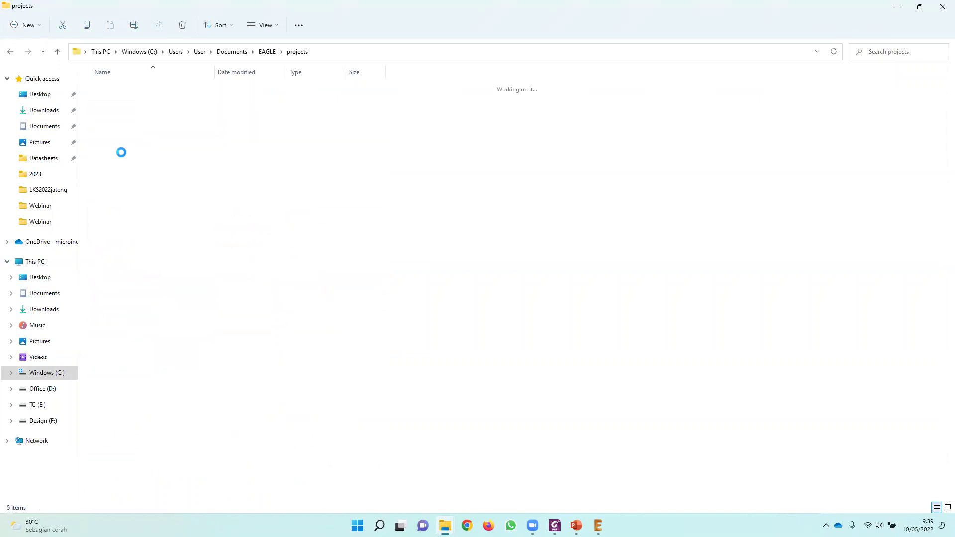
pyautogui.doubleClick(116, 92)
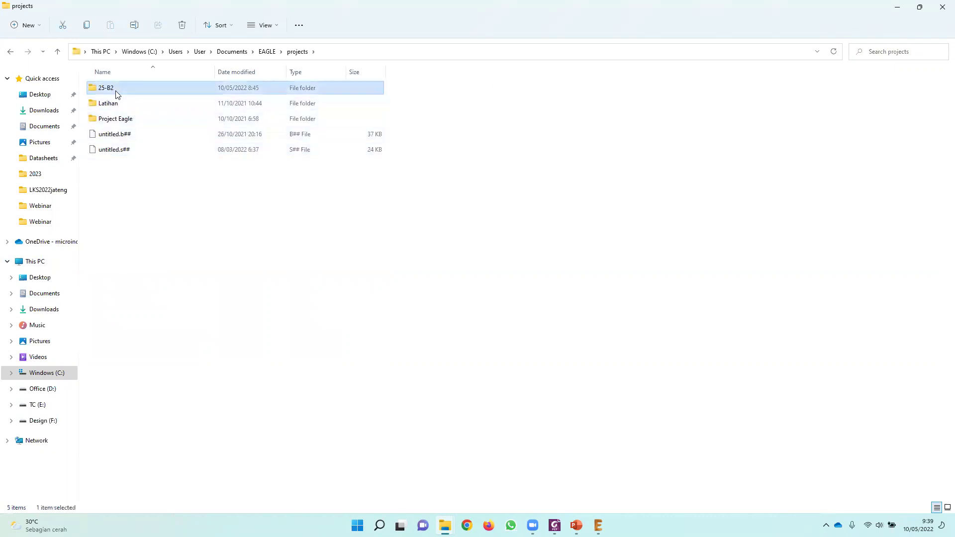
pyautogui.doubleClick(116, 91)
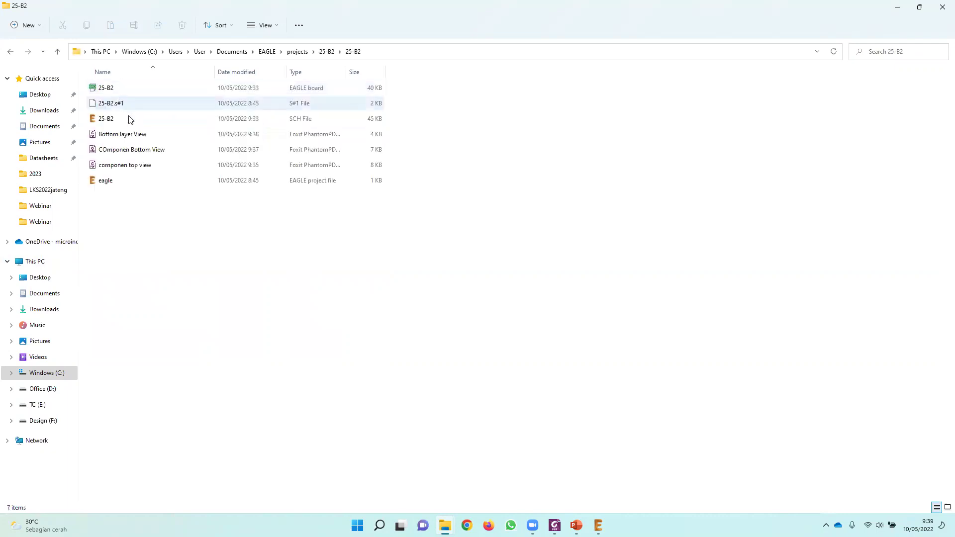
# Open the Bottom layer View, COmponen Bottom View and componen top view PDFs and maximize the PDF viewer.
pyautogui.doubleClick(135, 138)
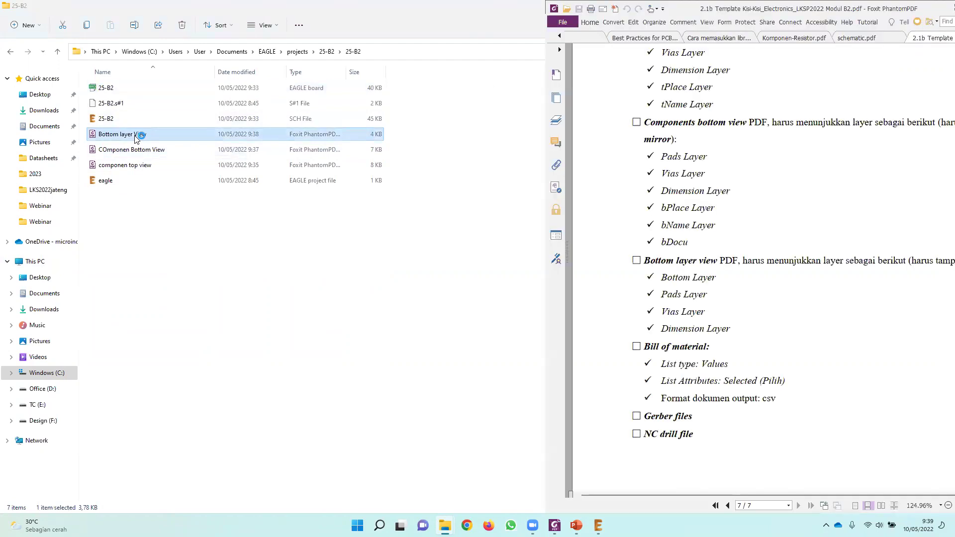
pyautogui.doubleClick(136, 152)
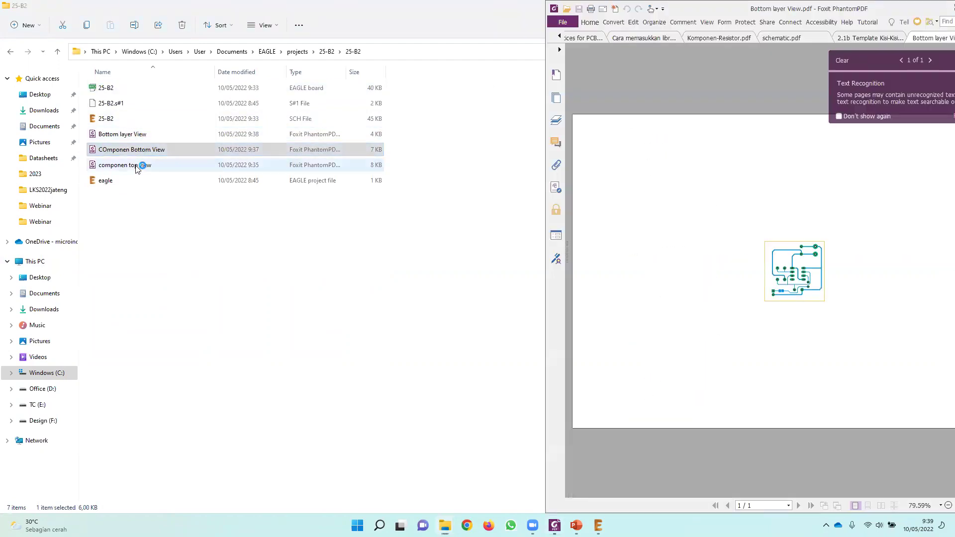
pyautogui.doubleClick(137, 166)
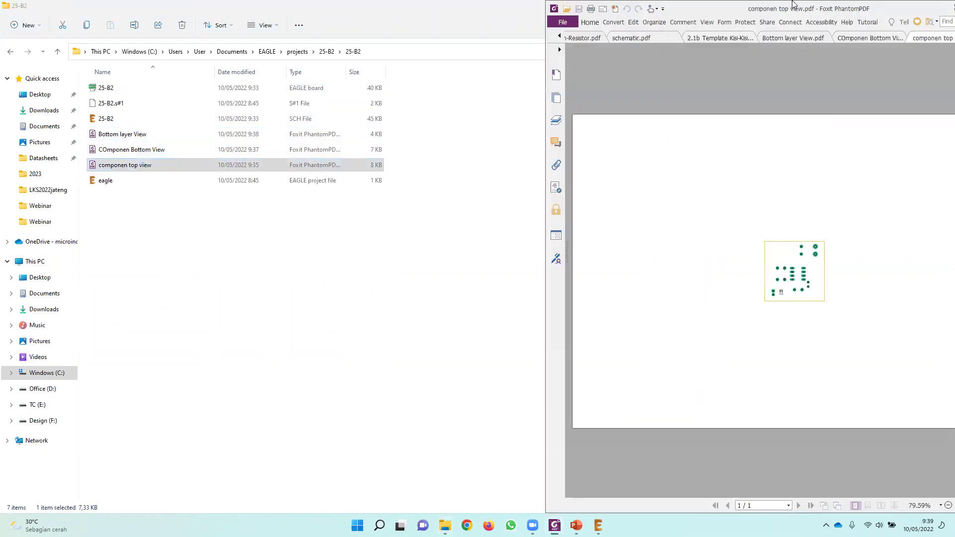
pyautogui.doubleClick(905, 6)
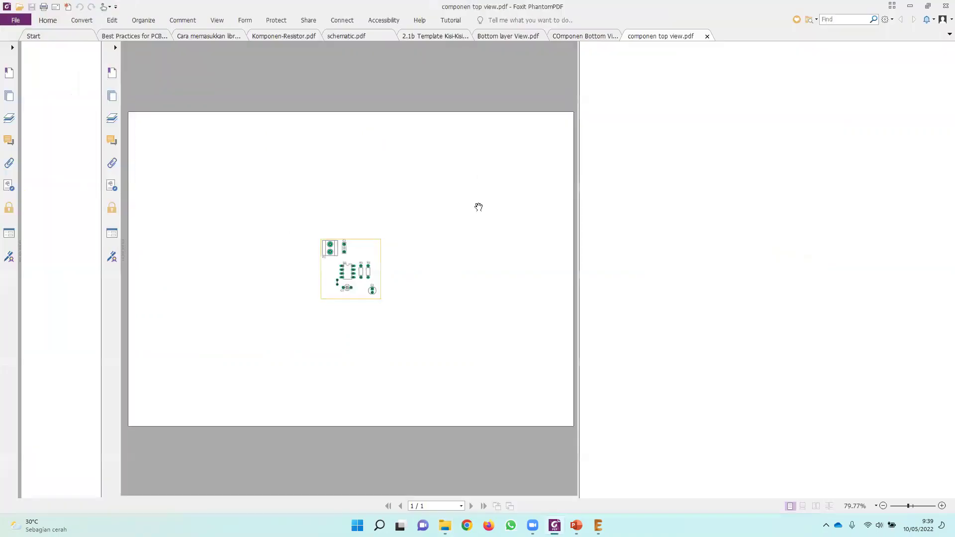
# Examine the exported bottom layer, components bottom and components top view PDFs for correct layers and mirroring.
pyautogui.click(490, 38)
pyautogui.keyDown('ctrl'); pyautogui.scroll(4, 517, 423); pyautogui.keyUp('ctrl')
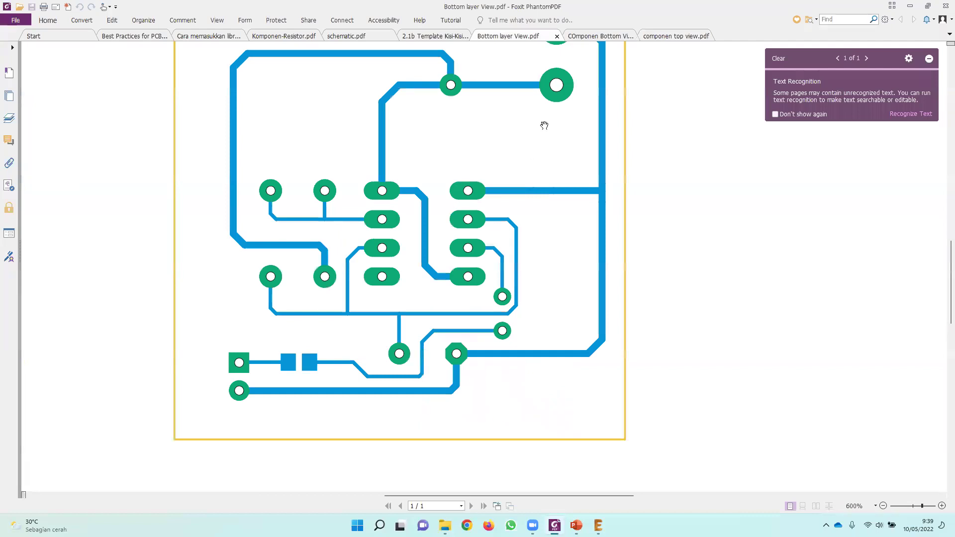
pyautogui.hotkey('ctrl', 'Tab')
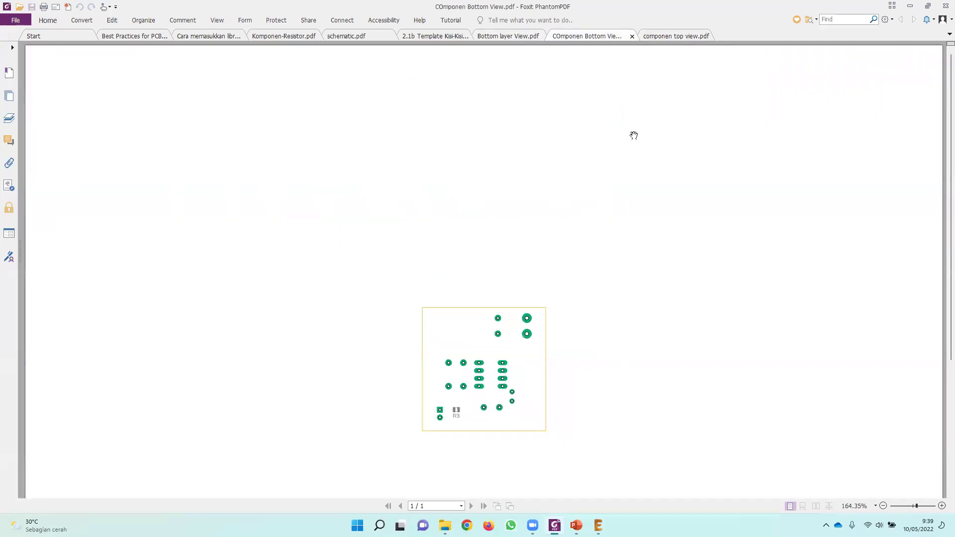
pyautogui.hotkey('ctrl', 'Tab')
pyautogui.keyDown('ctrl'); pyautogui.scroll(4, 495, 413); pyautogui.keyUp('ctrl')
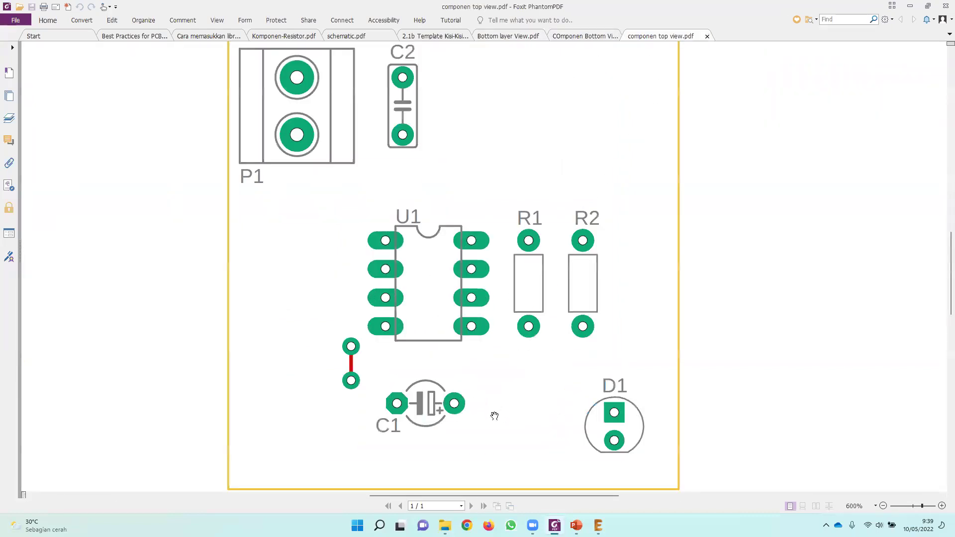
pyautogui.keyDown('ctrl'); pyautogui.scroll(-1, 495, 418); pyautogui.keyUp('ctrl')
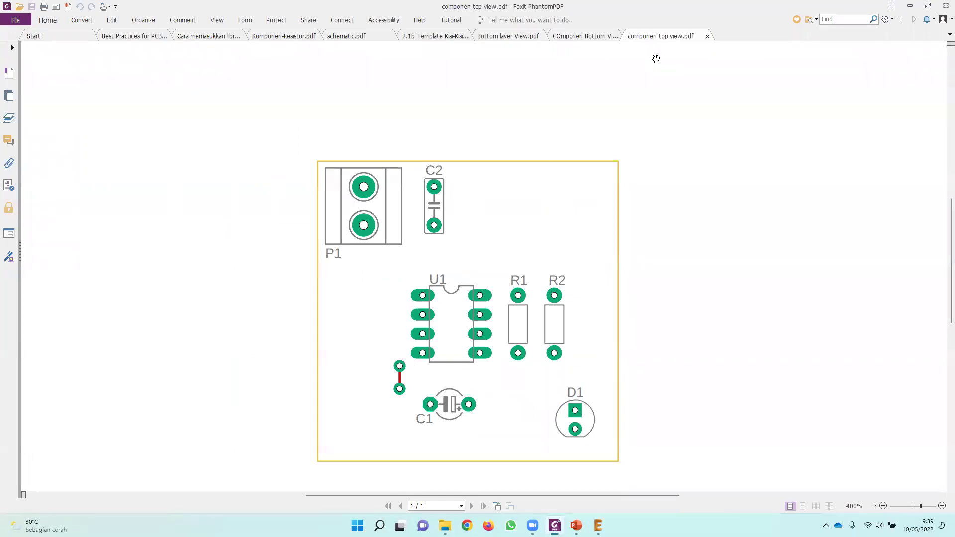
pyautogui.hotkey('ctrl', 'shift', 'Tab')
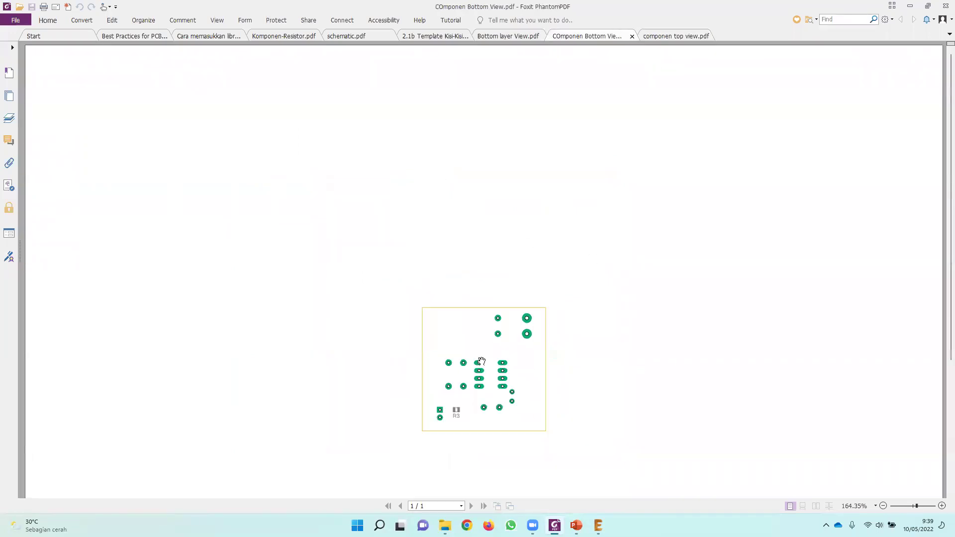
pyautogui.click(527, 37)
pyautogui.keyDown('ctrl'); pyautogui.scroll(-2, 485, 219); pyautogui.keyUp('ctrl')
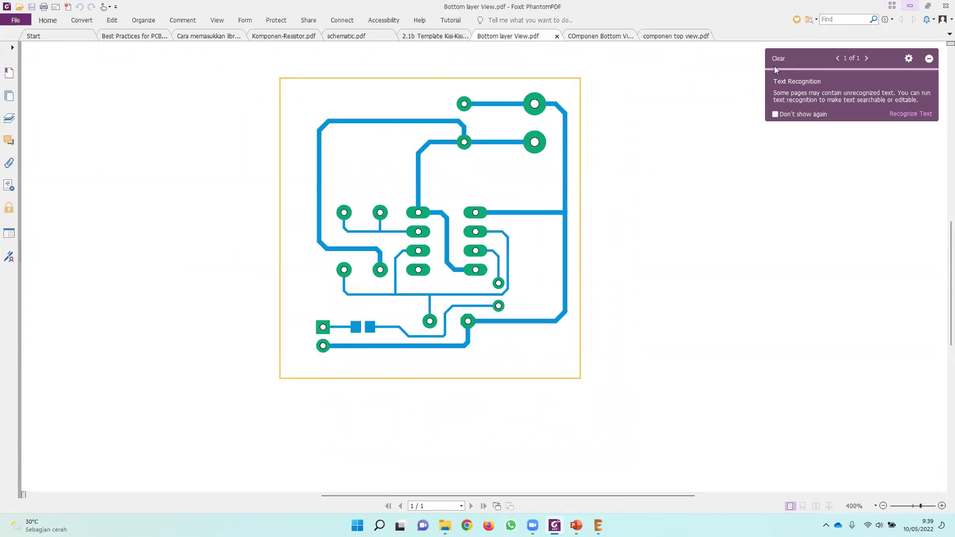
# Switch back to the 25-B2 board in EAGLE and maximize its window.
pyautogui.hotkey('alt', 'Tab')
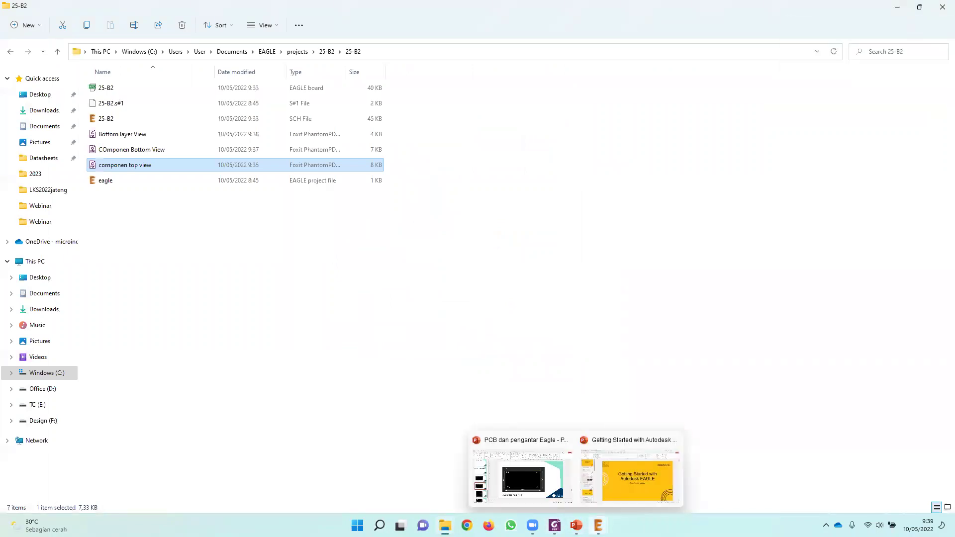
pyautogui.moveTo(598, 526)
pyautogui.click(656, 480)
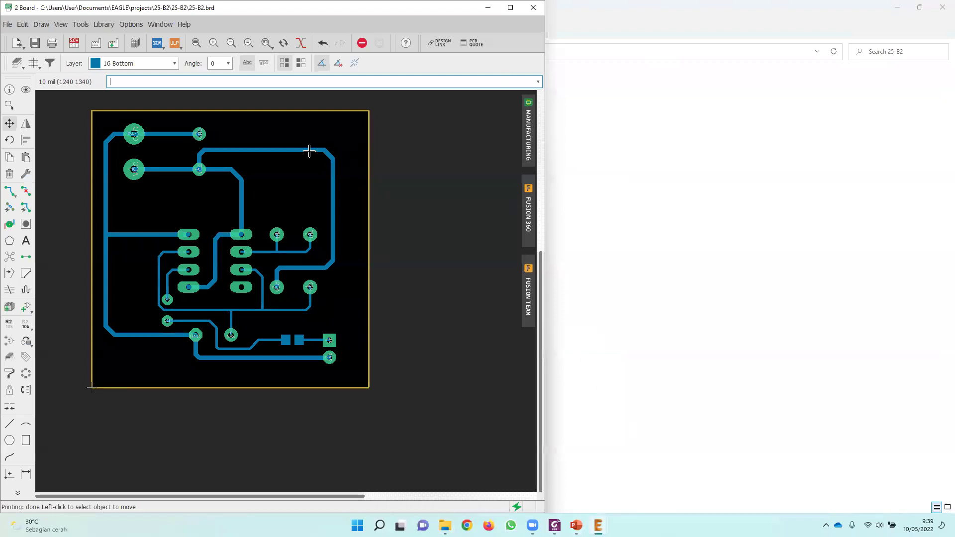
pyautogui.doubleClick(398, 10)
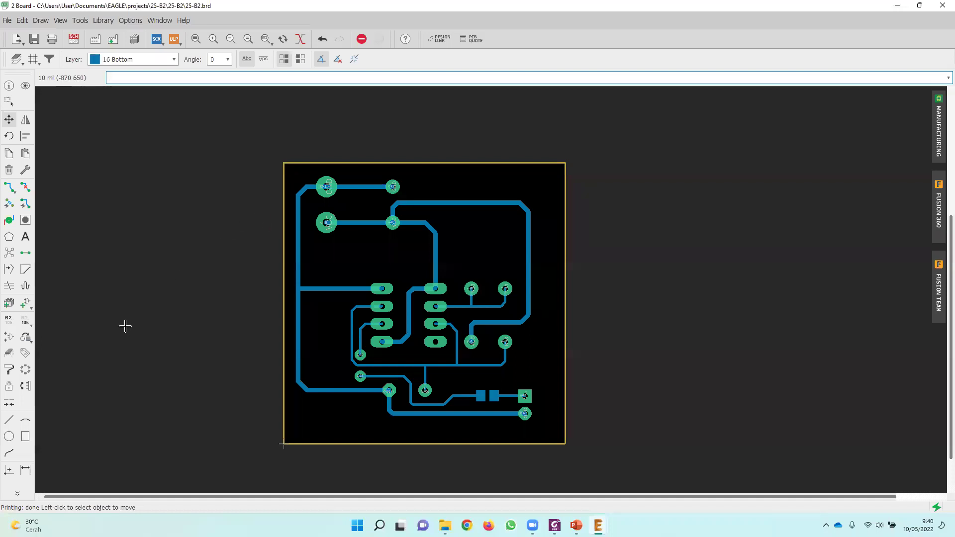
pyautogui.click(20, 494)
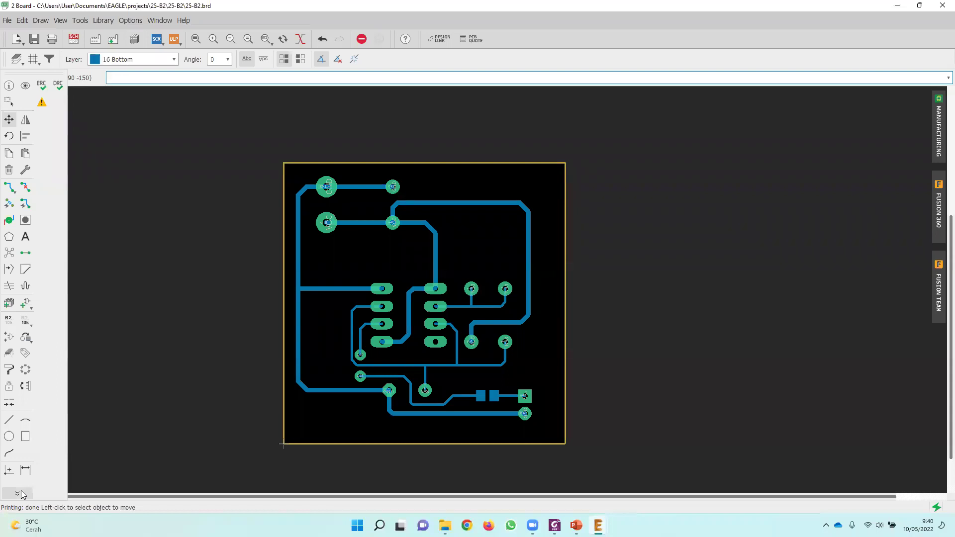
pyautogui.click(21, 494)
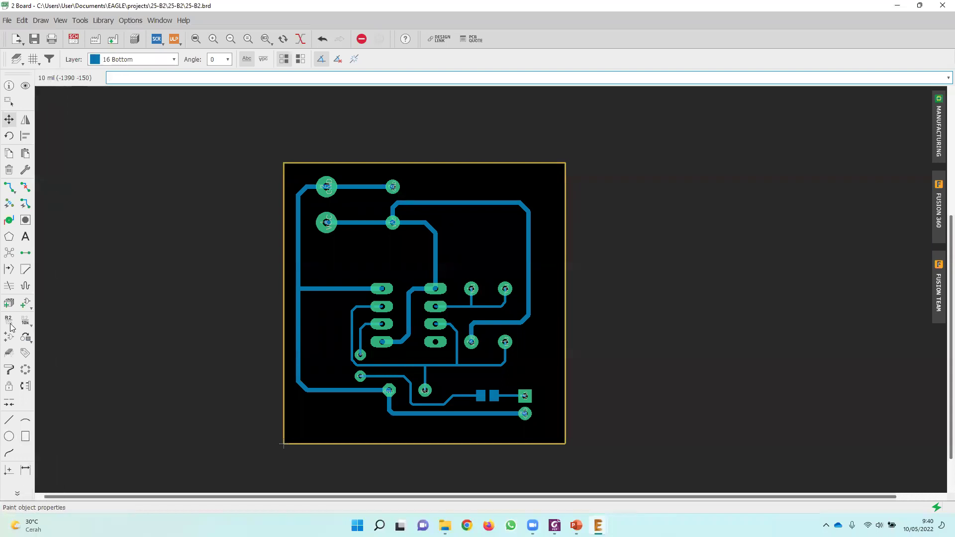
# Start the Polygon tool on layer 16 Bottom.
pyautogui.click(10, 237)
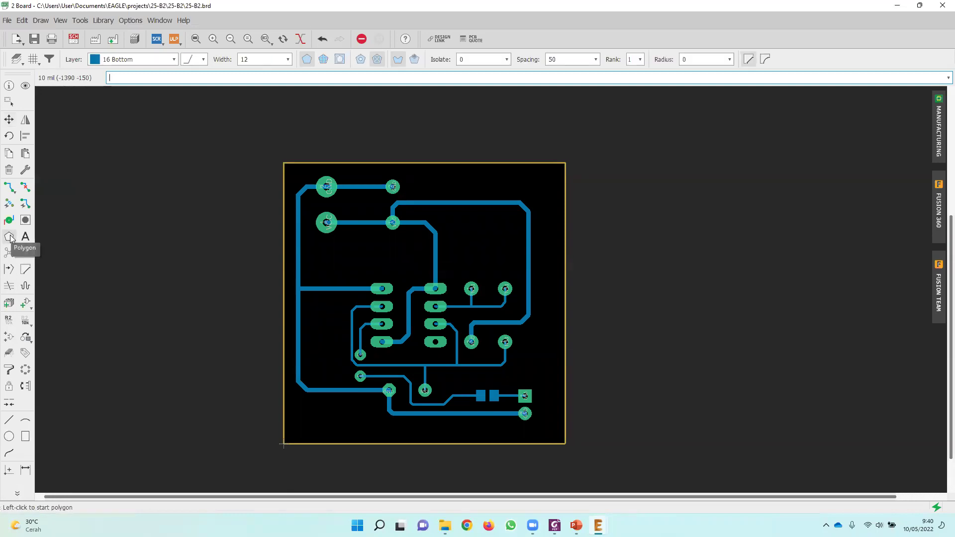
pyautogui.click(132, 59)
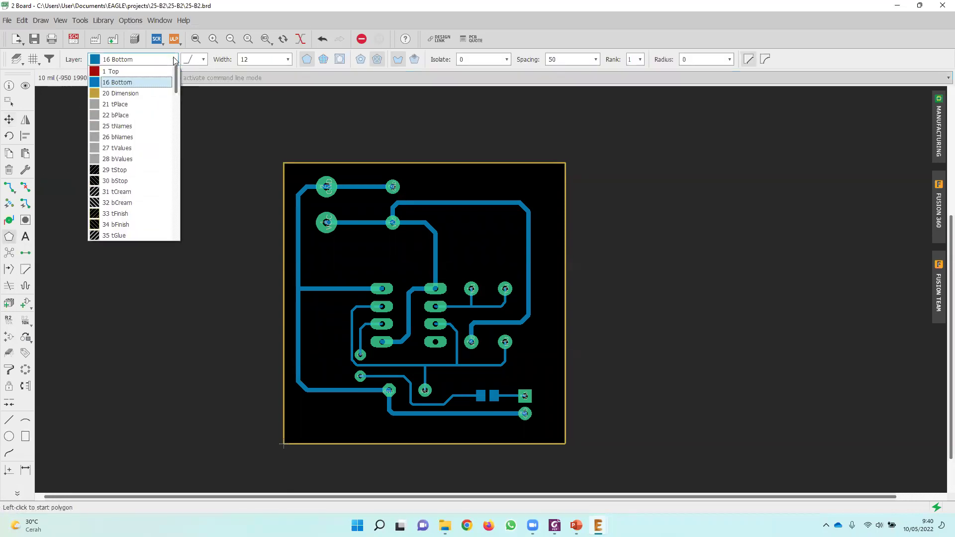
pyautogui.click(131, 83)
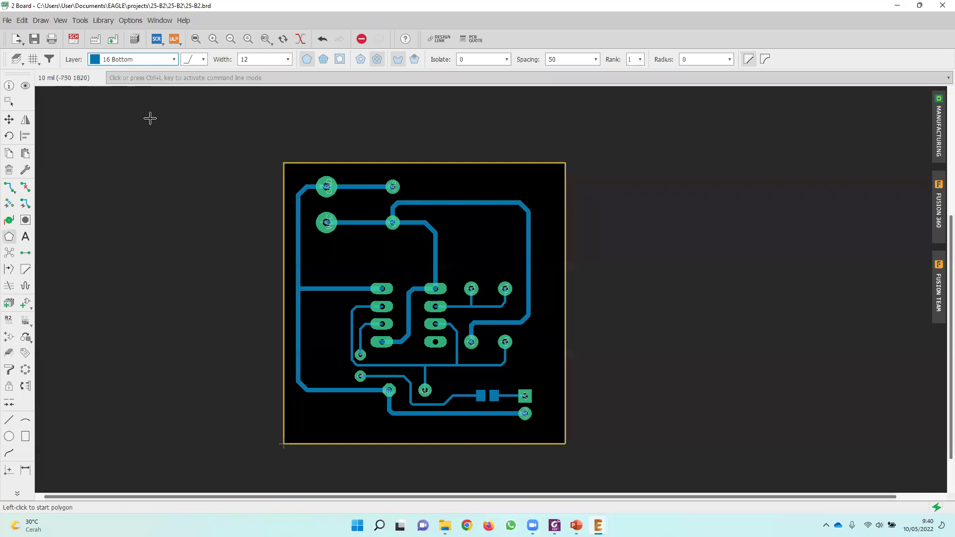
pyautogui.click(11, 240)
pyautogui.scroll(5, 281, 163)
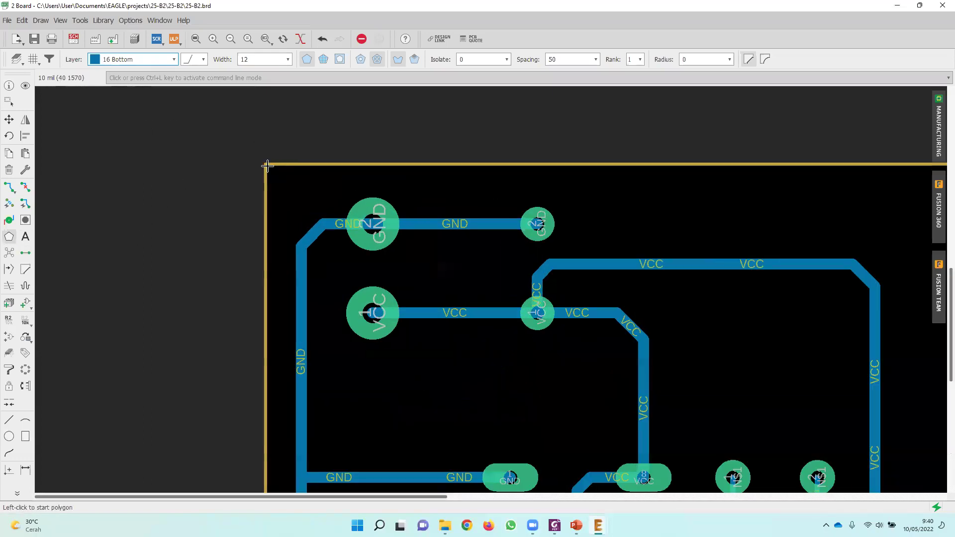
pyautogui.click(264, 164)
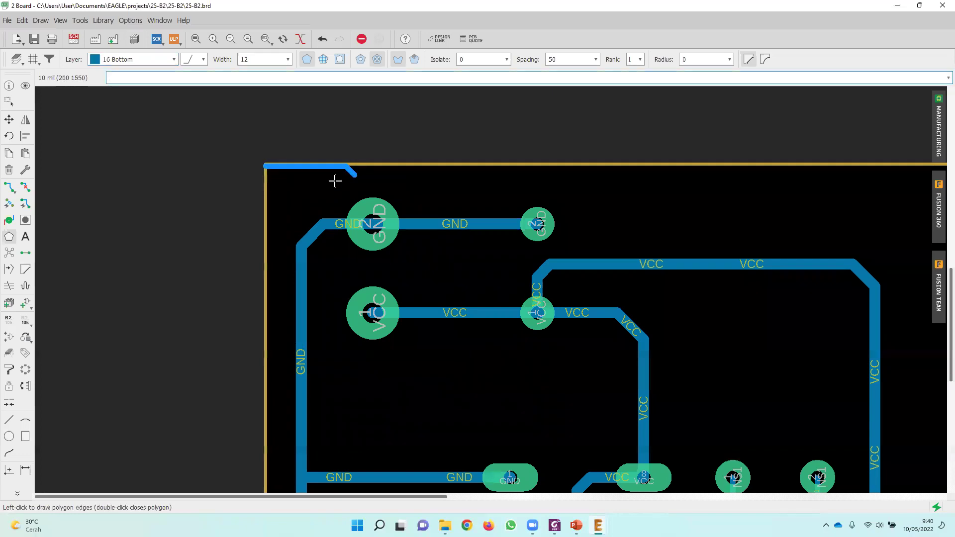
pyautogui.scroll(-1, 336, 178)
pyautogui.press('Escape')
# Begin the bottom-layer polygon at the board's top-left corner and run its first edge to the top-right corner.
pyautogui.scroll(3, 292, 179)
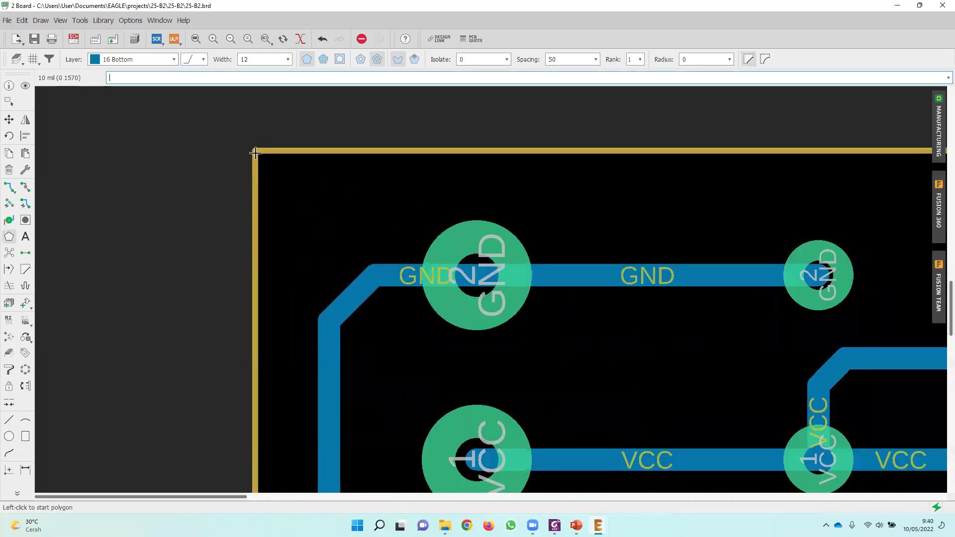
pyautogui.click(256, 151)
pyautogui.scroll(-3, 268, 156)
pyautogui.scroll(3, 705, 156)
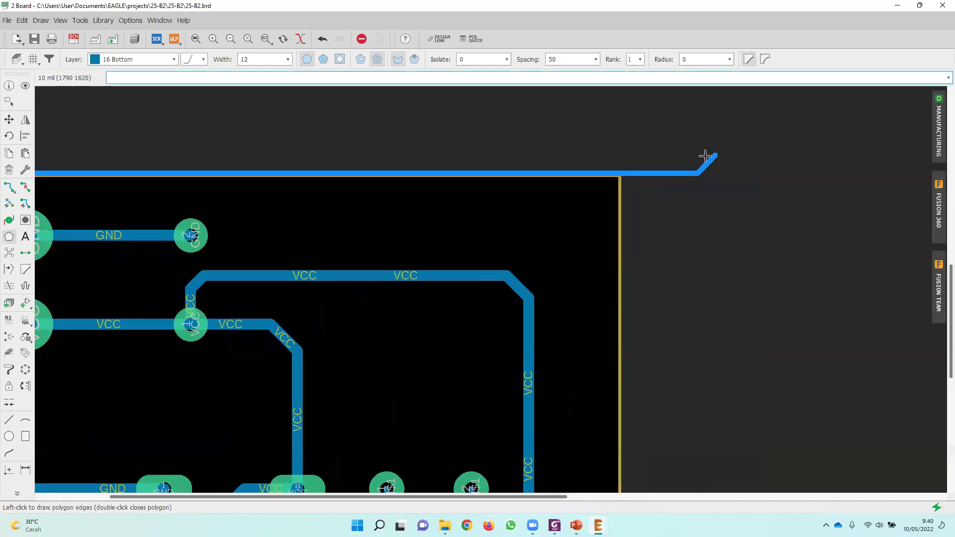
pyautogui.click(621, 173)
# Continue the polygon outline down the board's right edge and along the bottom edge to the bottom-left corner.
pyautogui.scroll(-3, 626, 282)
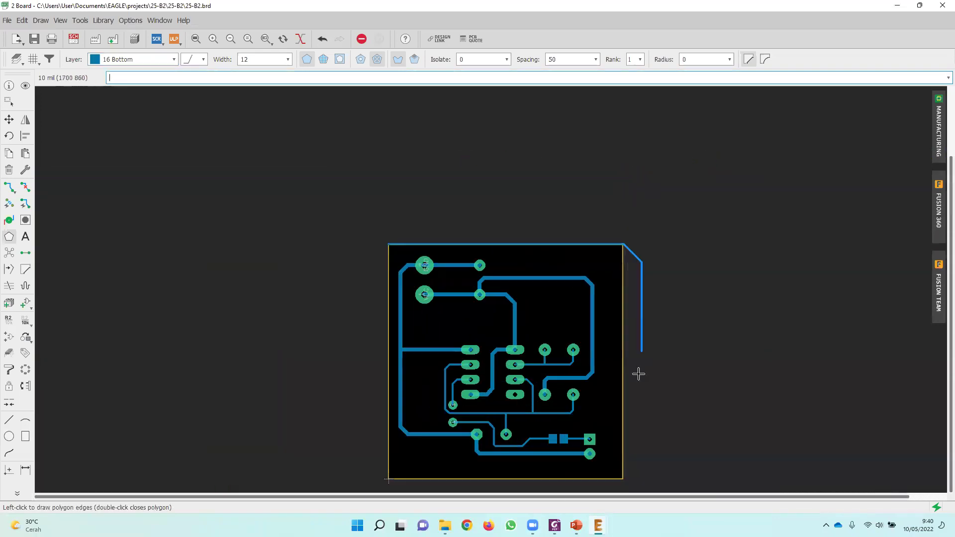
pyautogui.moveTo(640, 358); pyautogui.dragTo(621, 199, button='middle')
pyautogui.scroll(4, 620, 324)
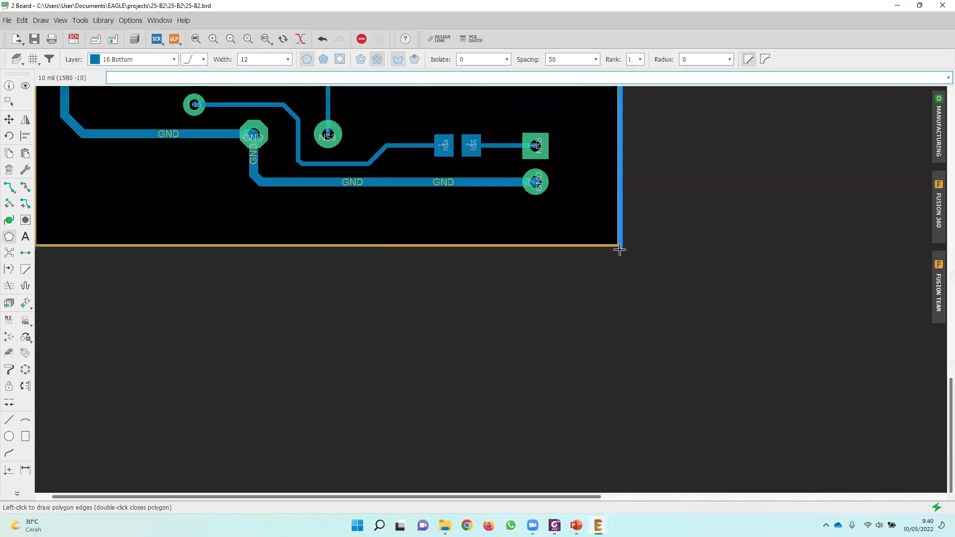
pyautogui.click(620, 250)
pyautogui.scroll(-3, 147, 262)
pyautogui.scroll(5, 111, 267)
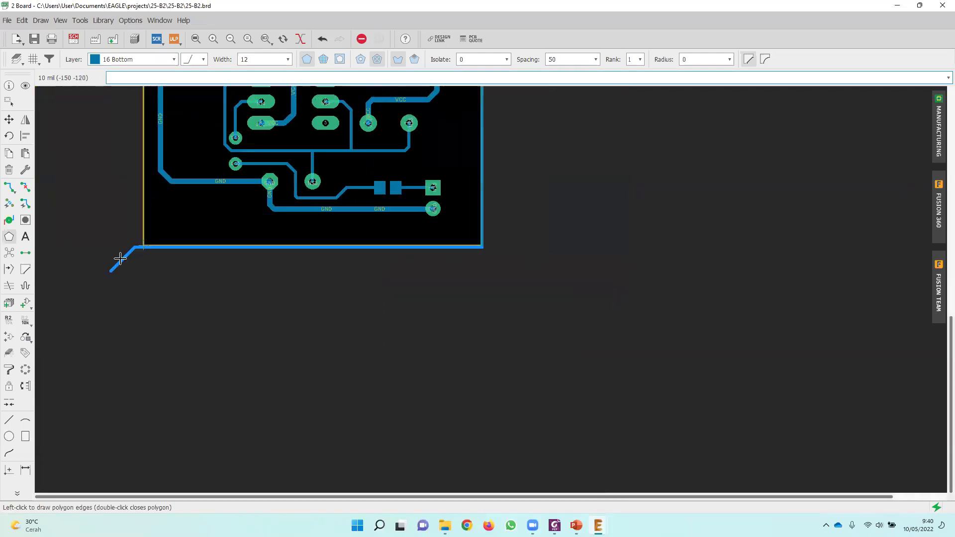
pyautogui.click(157, 237)
# Close the polygon at the board's top-left corner and assign it the signal name GND.
pyautogui.scroll(-3, 164, 209)
pyautogui.scroll(-2, 174, 189)
pyautogui.moveTo(178, 191); pyautogui.dragTo(184, 255, button='middle')
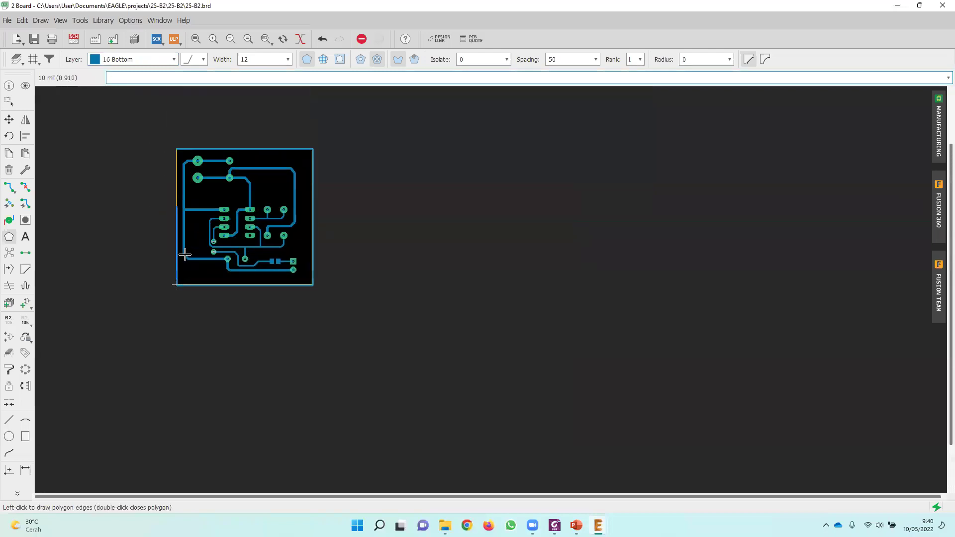
pyautogui.scroll(5, 184, 189)
pyautogui.doubleClick(190, 217)
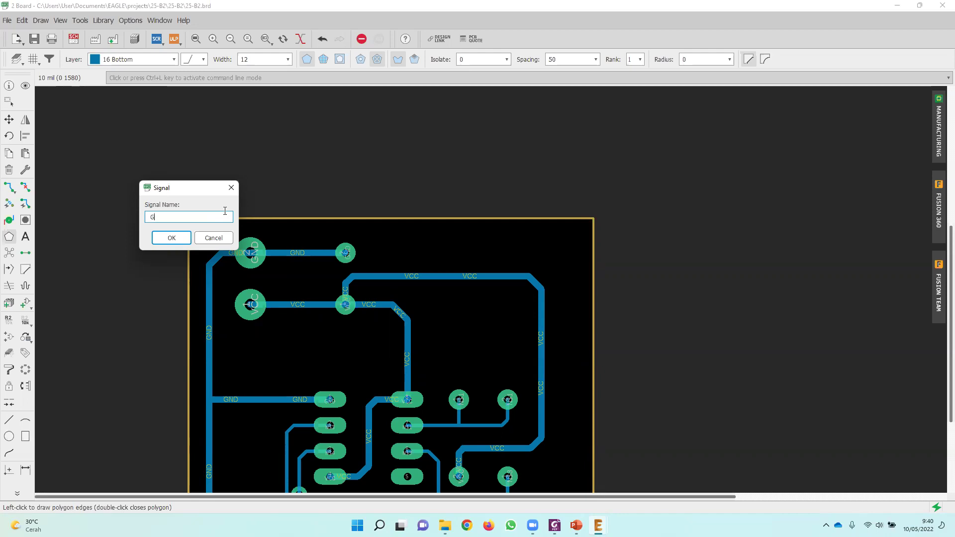
pyautogui.click(171, 239)
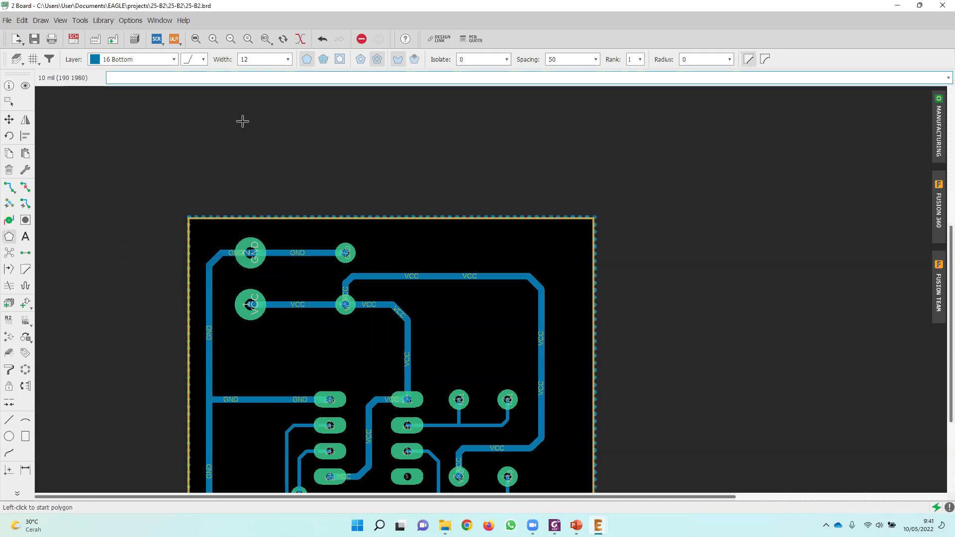
# Run Ratsnest to fill the GND polygon and inspect the copper around the pads and tracks.
pyautogui.scroll(-2, 248, 155)
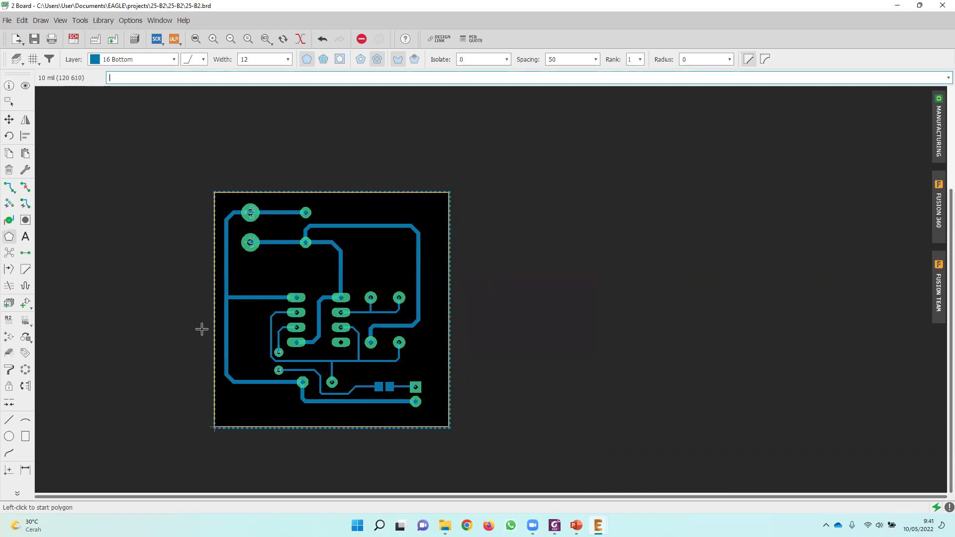
pyautogui.click(9, 254)
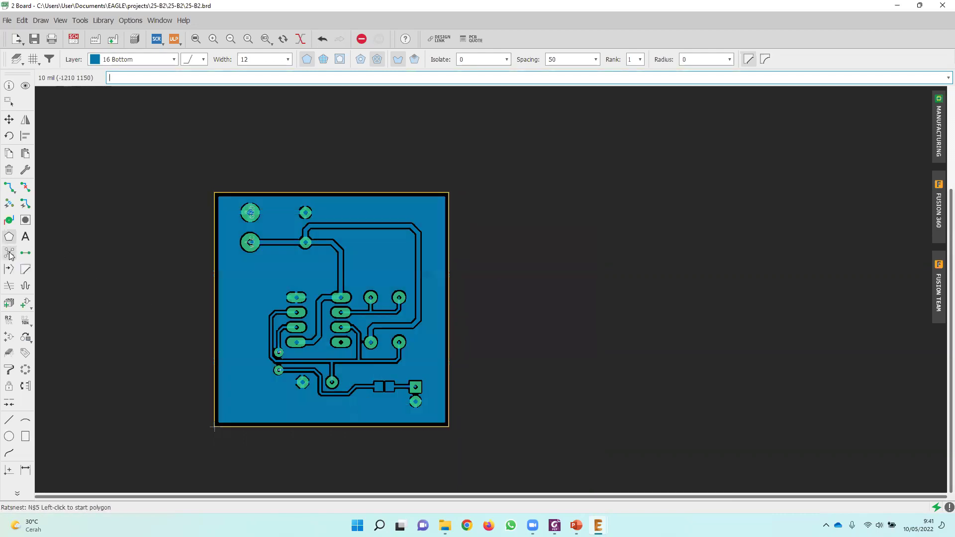
pyautogui.scroll(3, 259, 281)
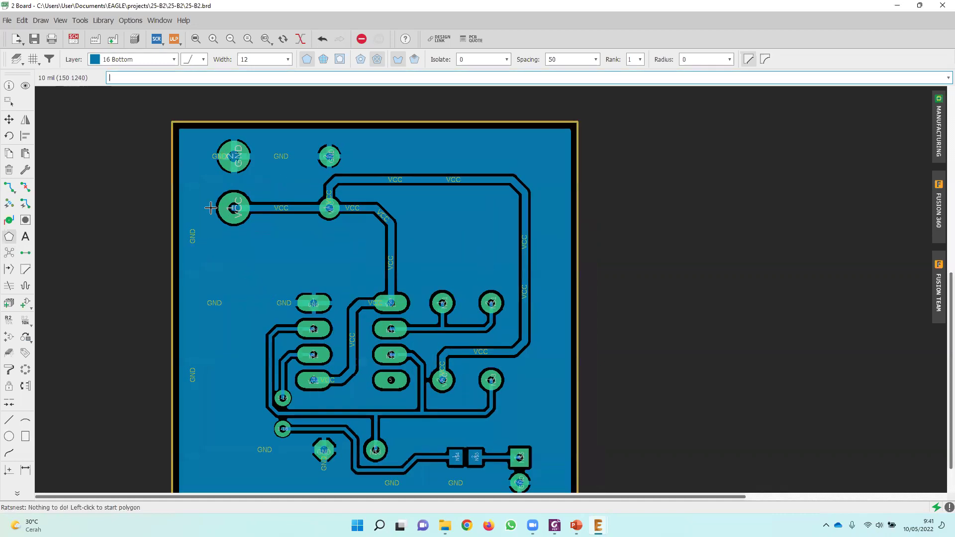
pyautogui.scroll(3, 259, 282)
pyautogui.scroll(-5, 414, 242)
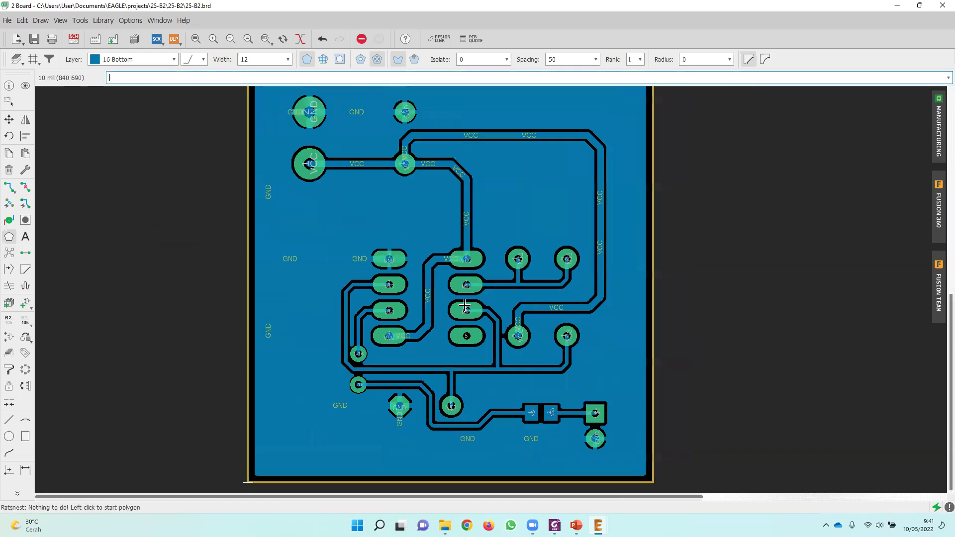
pyautogui.scroll(-2, 414, 243)
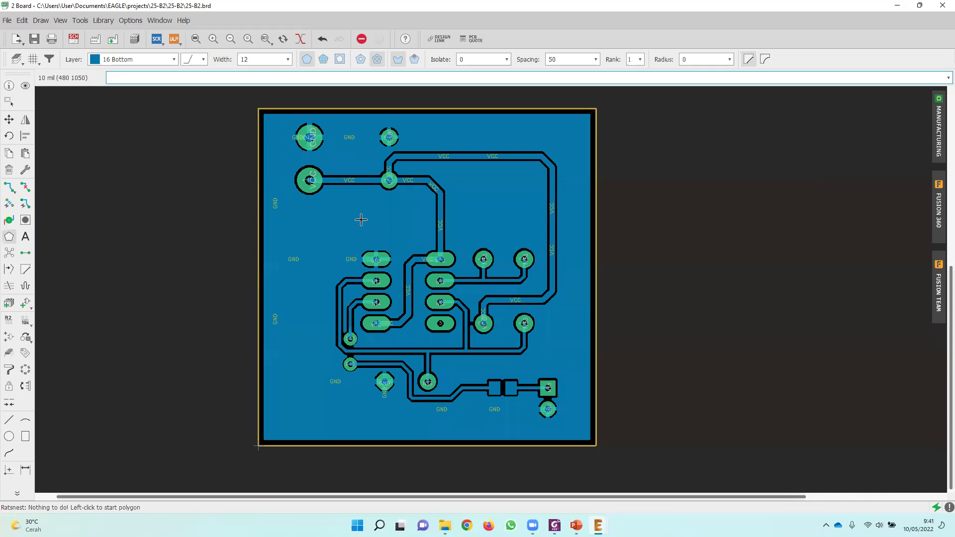
# Print the board to a PDF file, choosing the existing Bottom layer View in the 25-B2 folder as the output file.
pyautogui.click(16, 59)
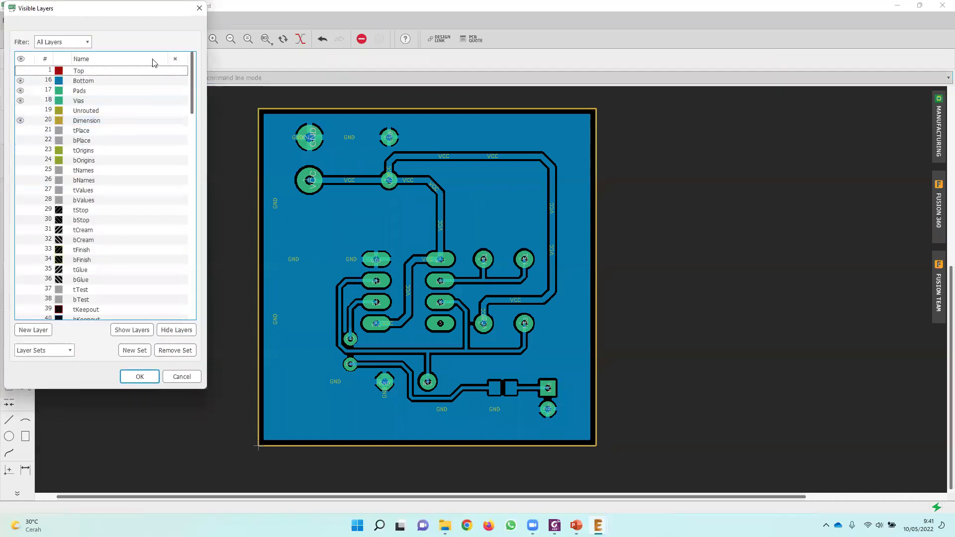
pyautogui.click(198, 8)
pyautogui.click(6, 21)
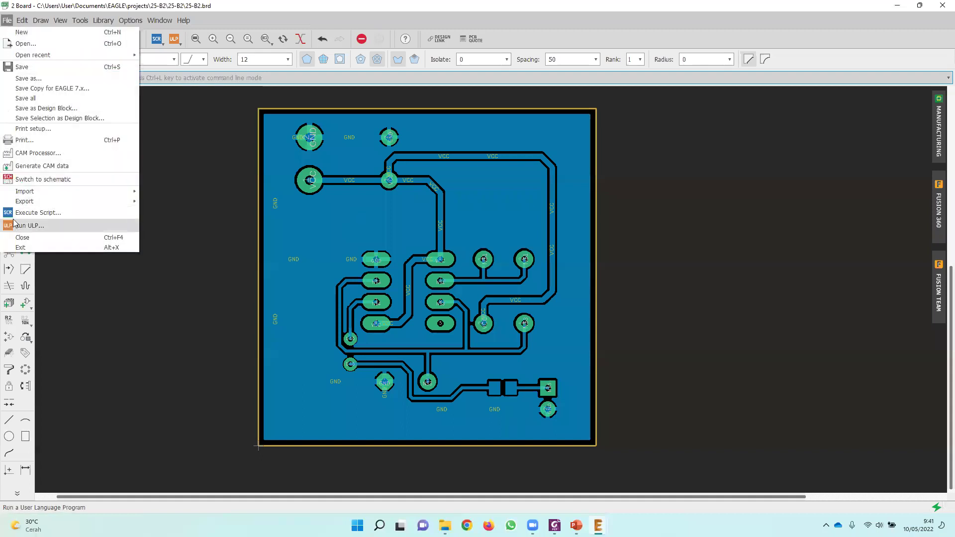
pyautogui.click(30, 137)
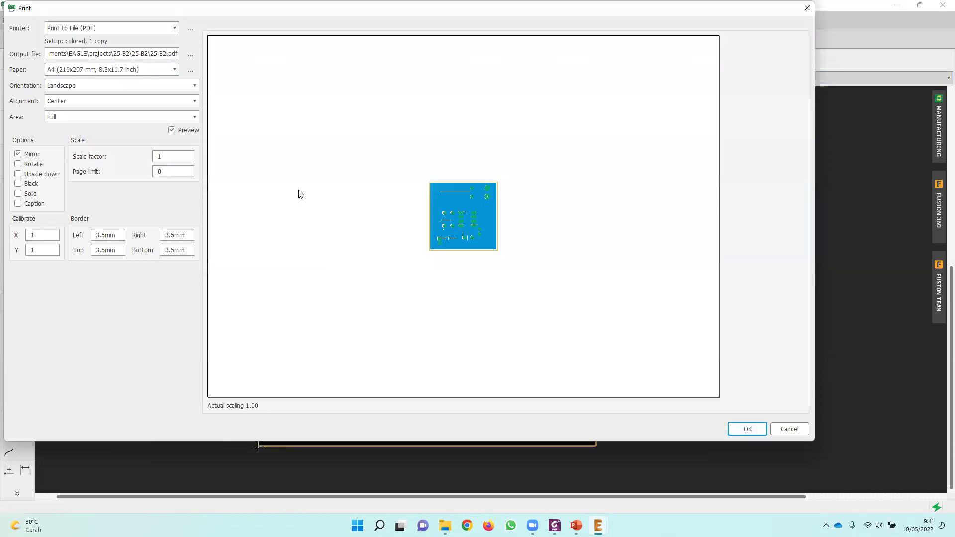
pyautogui.moveTo(156, 53); pyautogui.dragTo(153, 52)
pyautogui.click(190, 55)
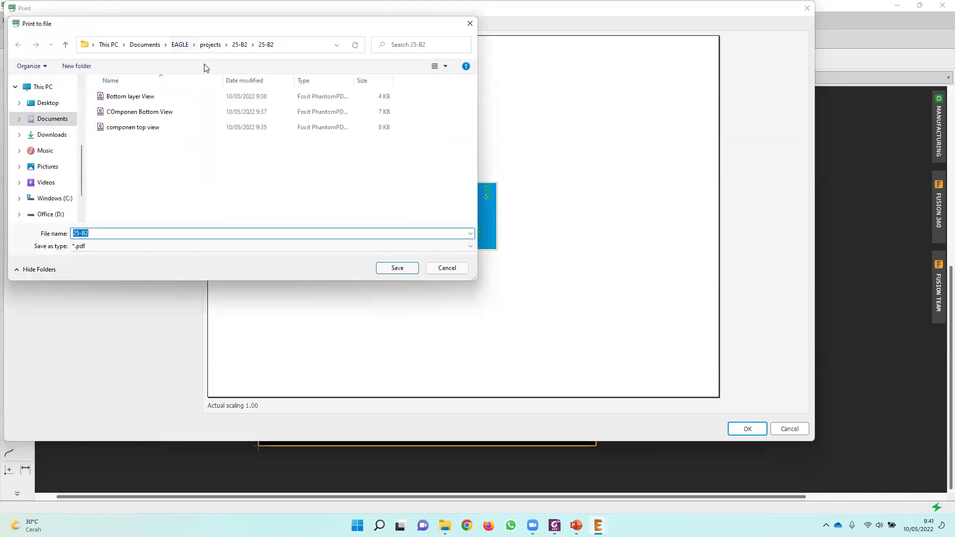
pyautogui.click(142, 112)
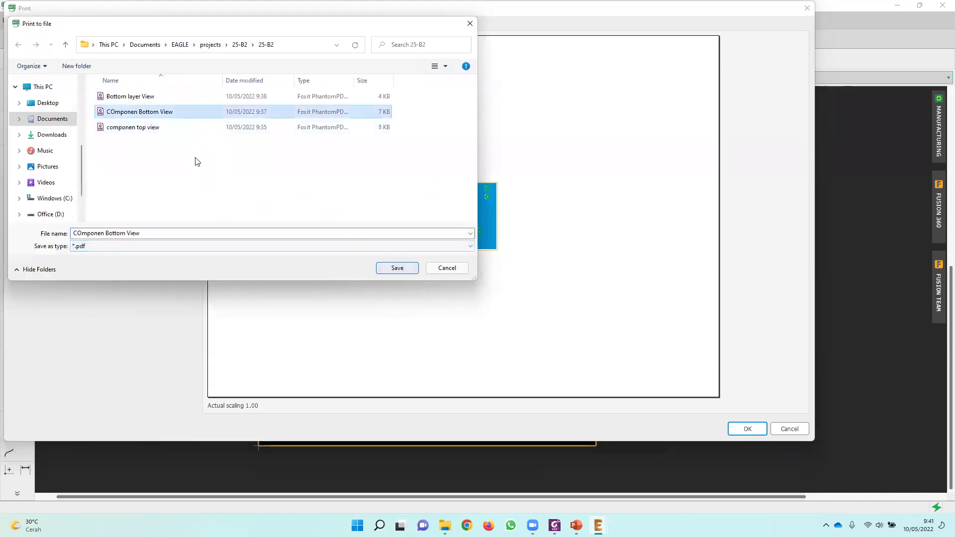
pyautogui.click(151, 98)
pyautogui.click(397, 268)
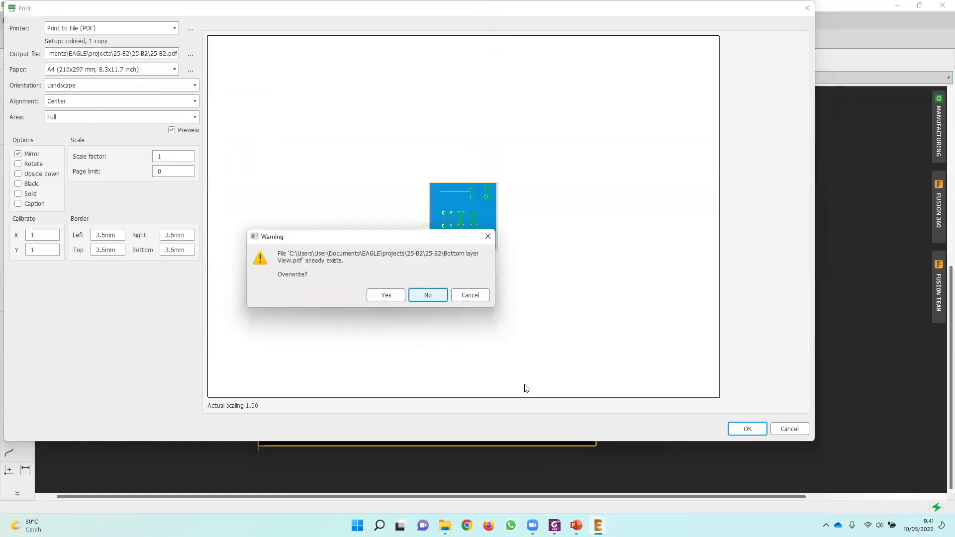
# Close the old Bottom layer View PDF in the viewer and overwrite the file with the new mirrored print.
pyautogui.click(386, 295)
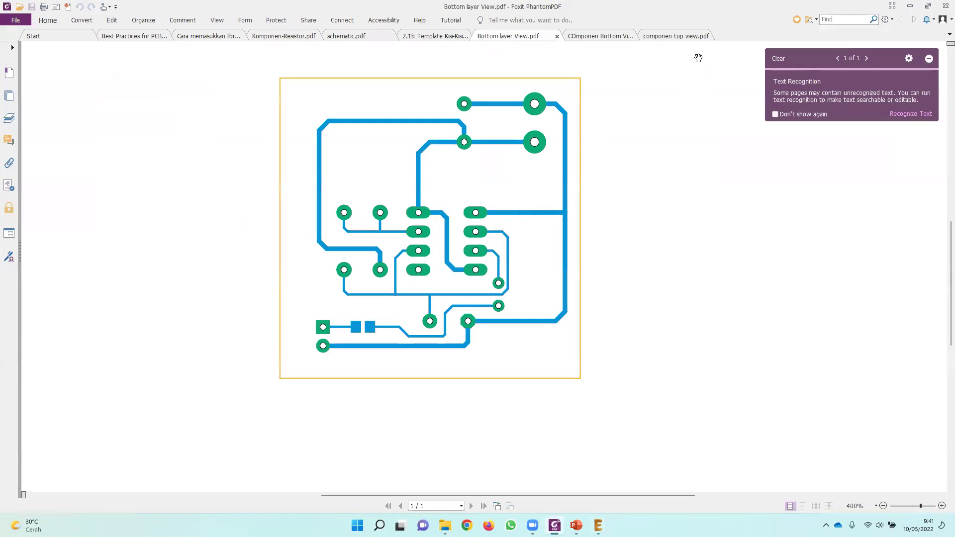
pyautogui.click(556, 37)
pyautogui.click(910, 6)
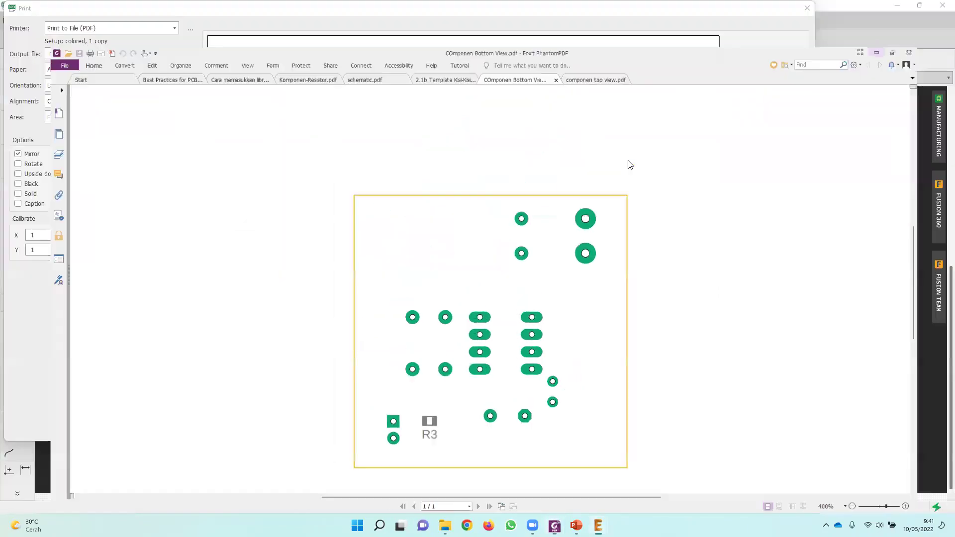
pyautogui.click(387, 294)
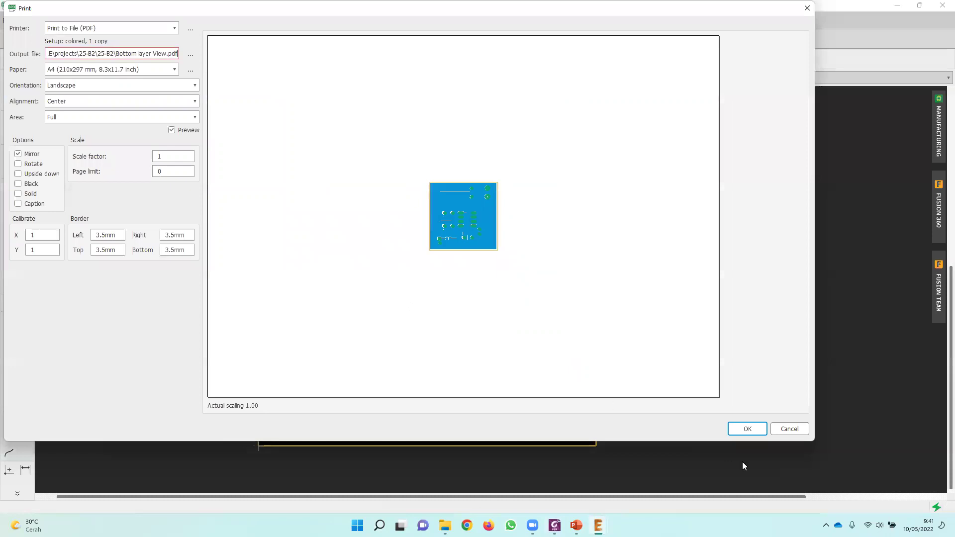
pyautogui.click(748, 429)
# Open the reprinted Bottom layer View PDF from the 25-B2 project folder and examine its copper fill and mirroring.
pyautogui.moveTo(555, 526)
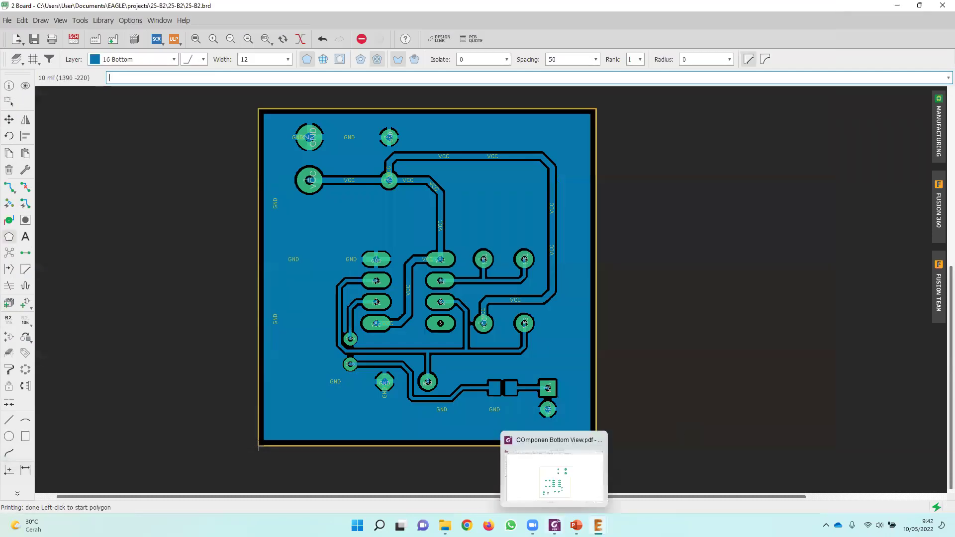
pyautogui.moveTo(444, 526)
pyautogui.click(488, 480)
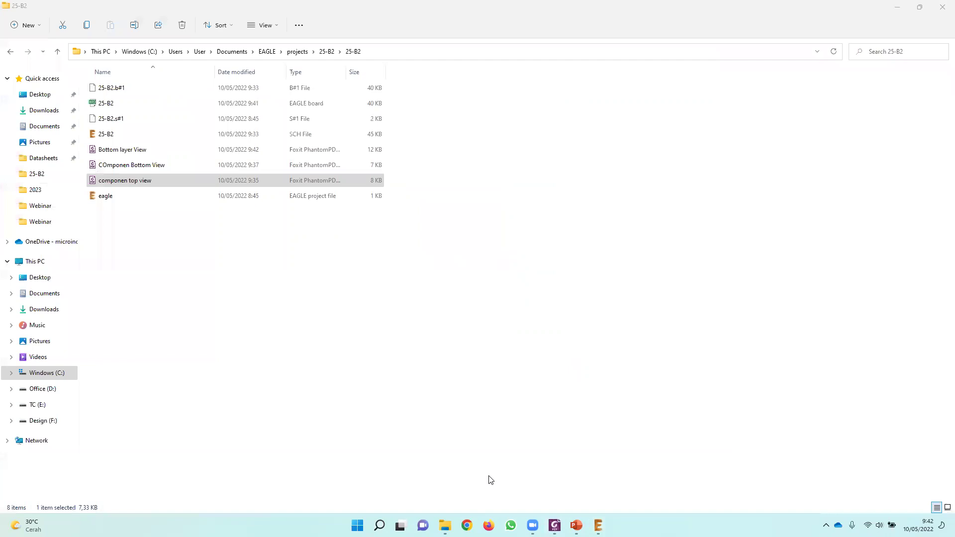
pyautogui.doubleClick(154, 150)
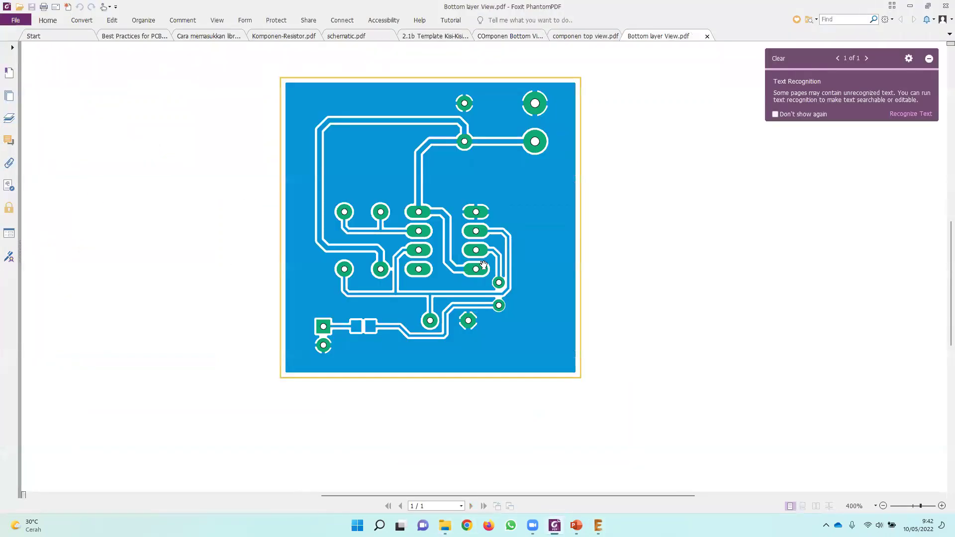
pyautogui.keyDown('ctrl'); pyautogui.scroll(3, 384, 240); pyautogui.keyUp('ctrl')
pyautogui.keyDown('ctrl'); pyautogui.scroll(-3, 384, 240); pyautogui.keyUp('ctrl')
pyautogui.keyDown('ctrl'); pyautogui.scroll(1, 386, 217); pyautogui.keyUp('ctrl')
pyautogui.moveTo(397, 217); pyautogui.dragTo(415, 307)
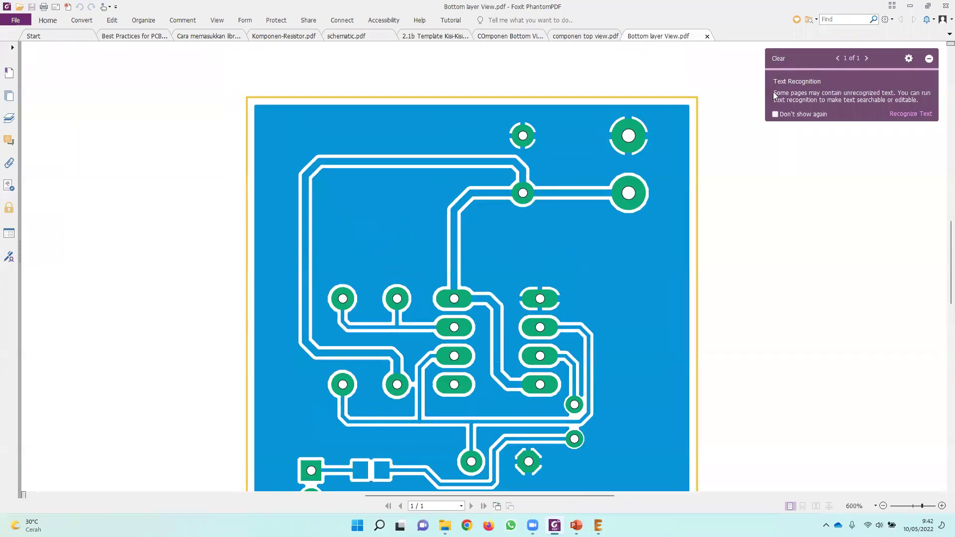
# Return to the 25-B2 board in EAGLE and look closely at the copper fill around the IC pads.
pyautogui.click(910, 6)
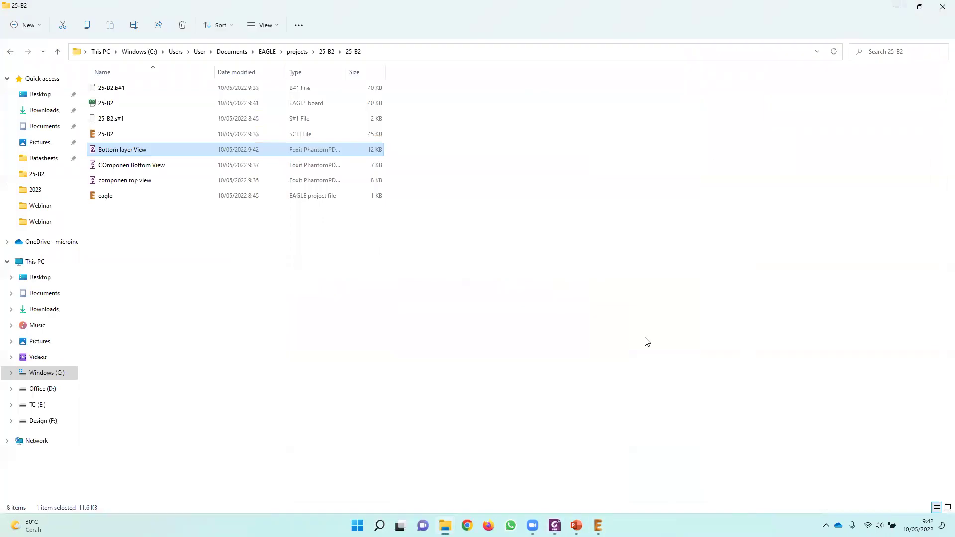
pyautogui.moveTo(576, 525)
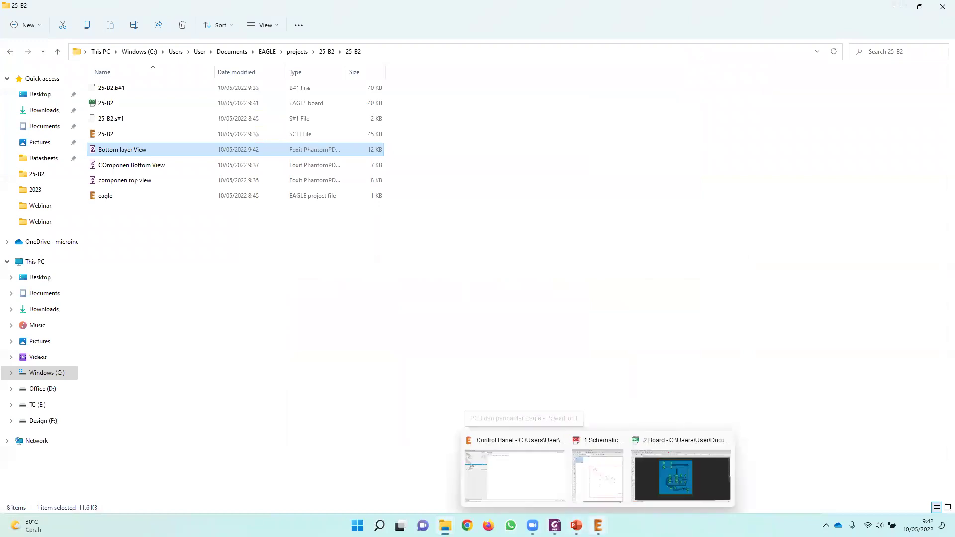
pyautogui.click(660, 483)
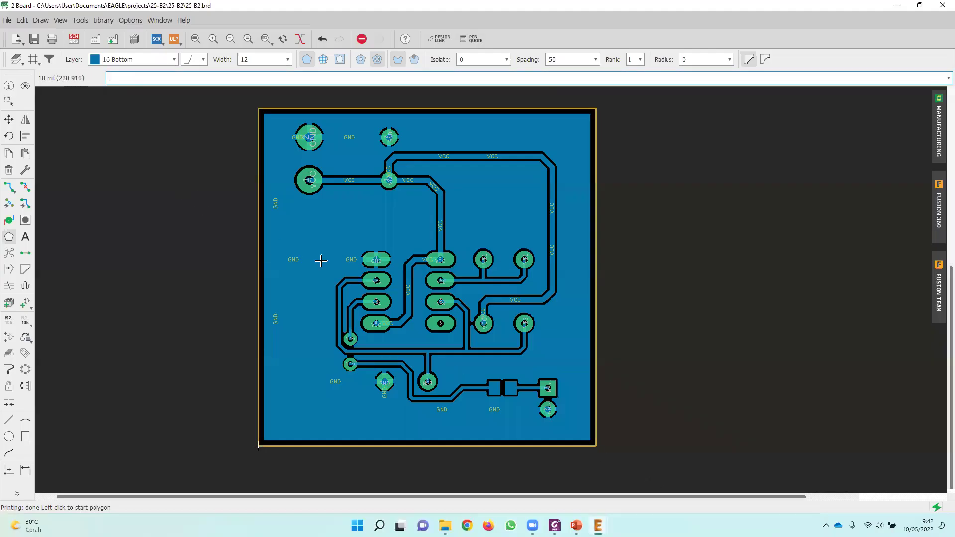
pyautogui.scroll(4, 297, 250)
pyautogui.scroll(-4, 329, 241)
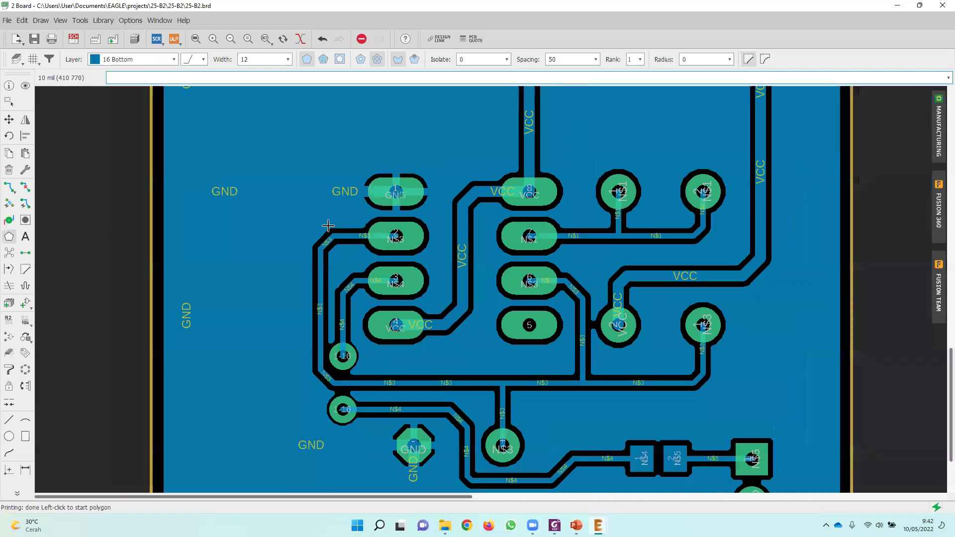
# Rip up all polygon fills to show the bare bottom-layer traces, and recompute the GND fill with Ratsnest.
pyautogui.moveTo(288, 185); pyautogui.dragTo(260, 250, button='middle')
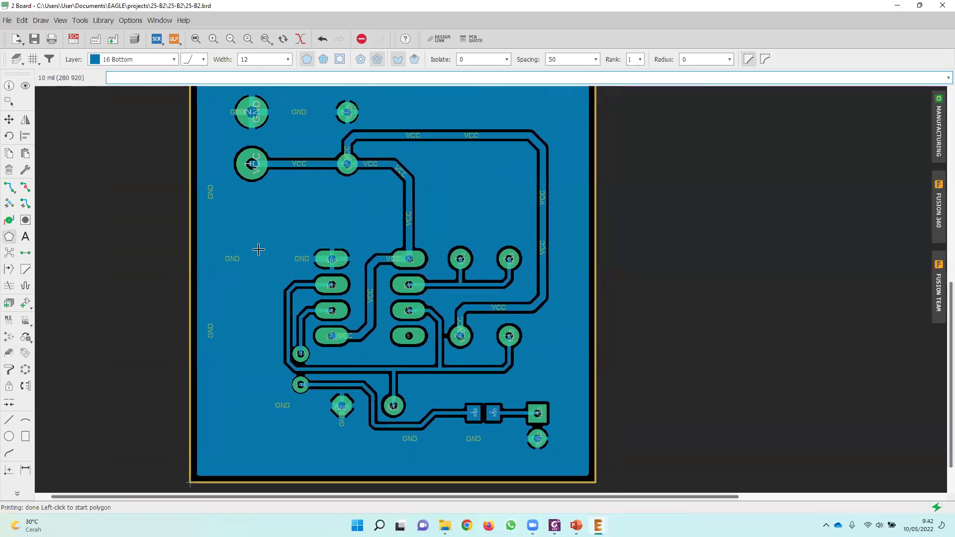
pyautogui.click(23, 188)
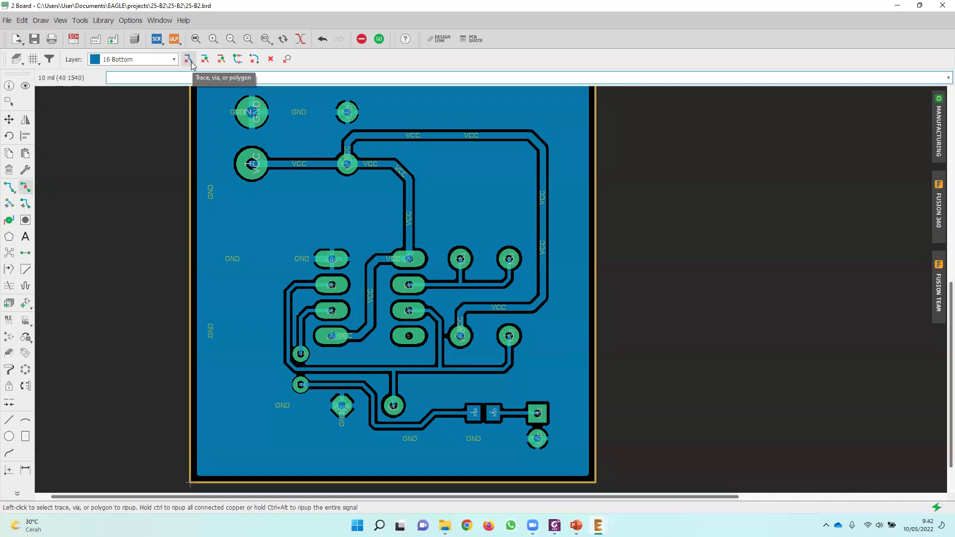
pyautogui.click(288, 60)
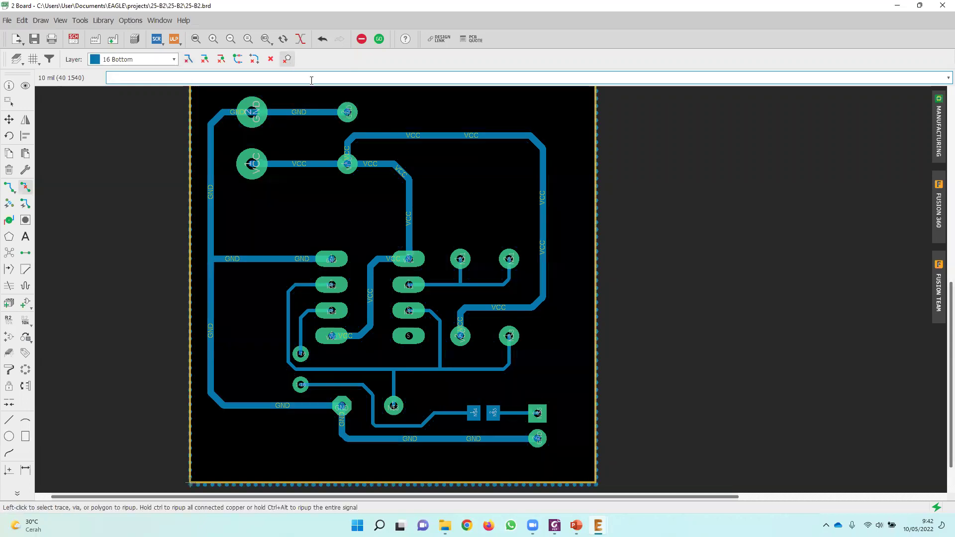
pyautogui.scroll(-3, 502, 299)
pyautogui.scroll(1, 448, 293)
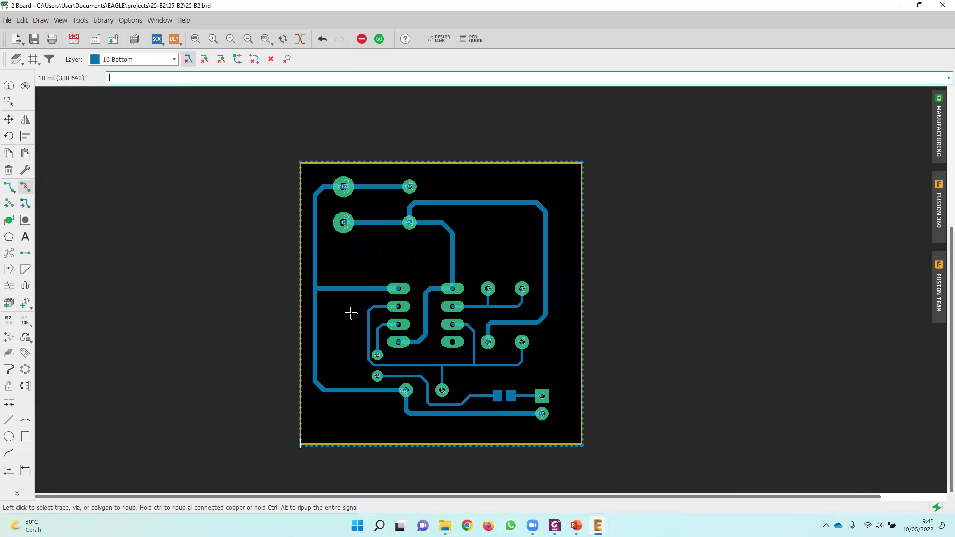
pyautogui.click(6, 257)
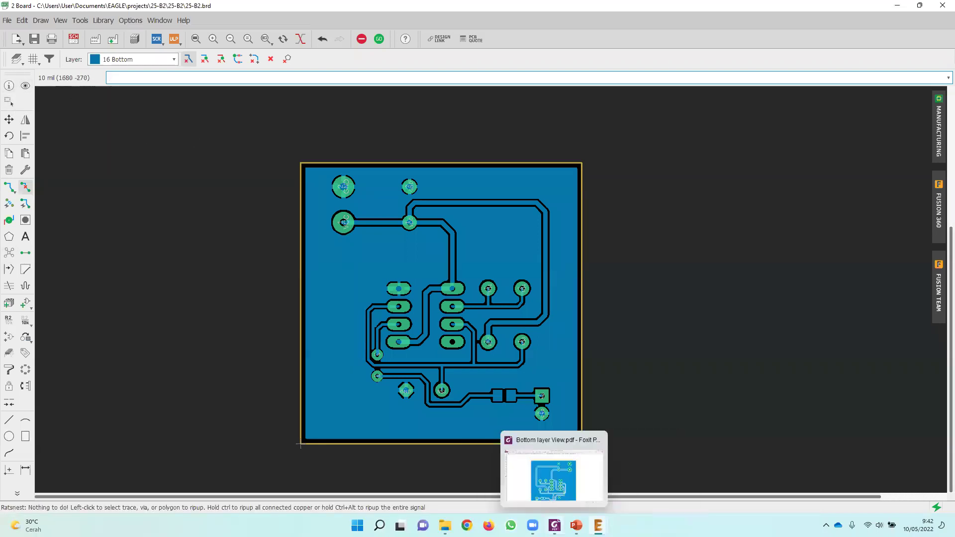
# Switch to the PDF viewer and read the Bill of material requirements in the 2.1b Template checklist.
pyautogui.click(554, 475)
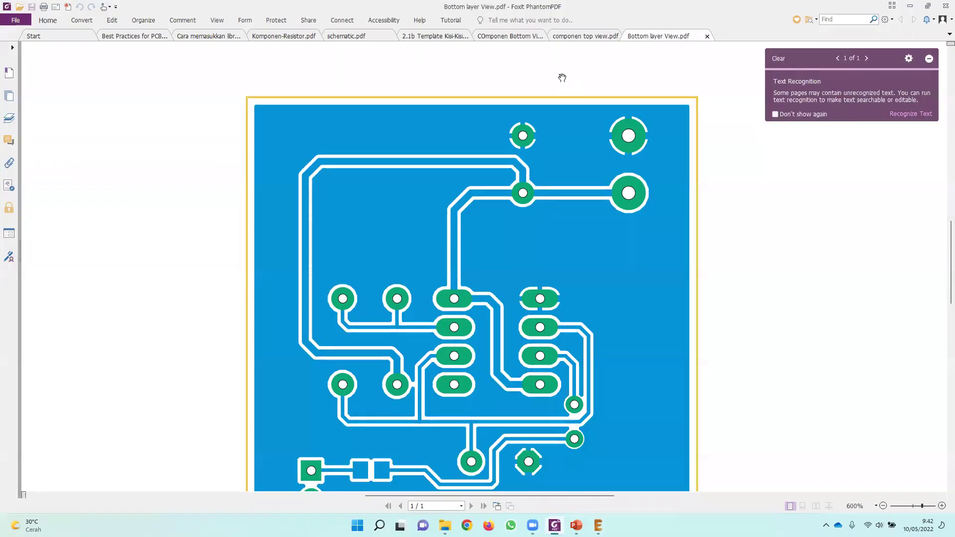
pyautogui.click(434, 38)
pyautogui.scroll(-2, 515, 221)
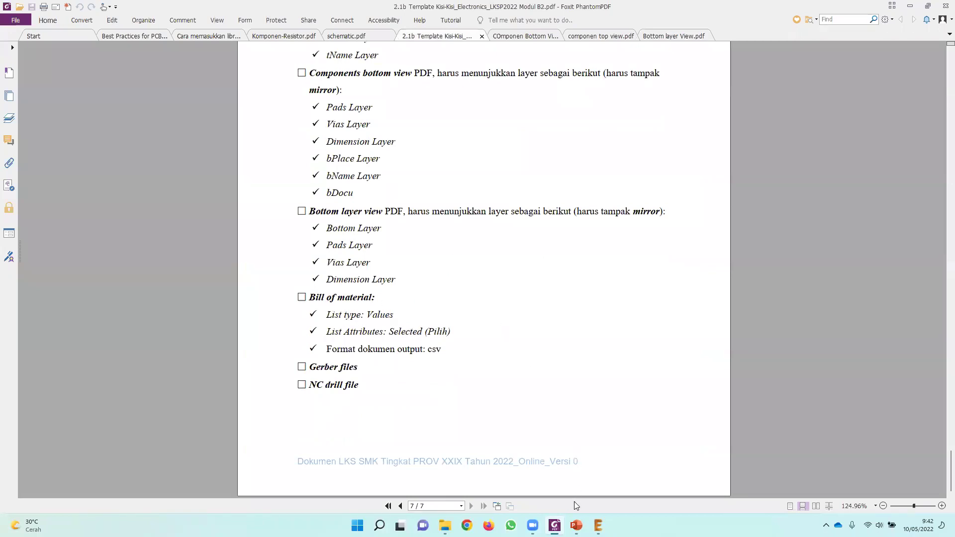
# Switch to the 25-B2 schematic in EAGLE, maximize it and open the Bill Of Material export.
pyautogui.click(598, 525)
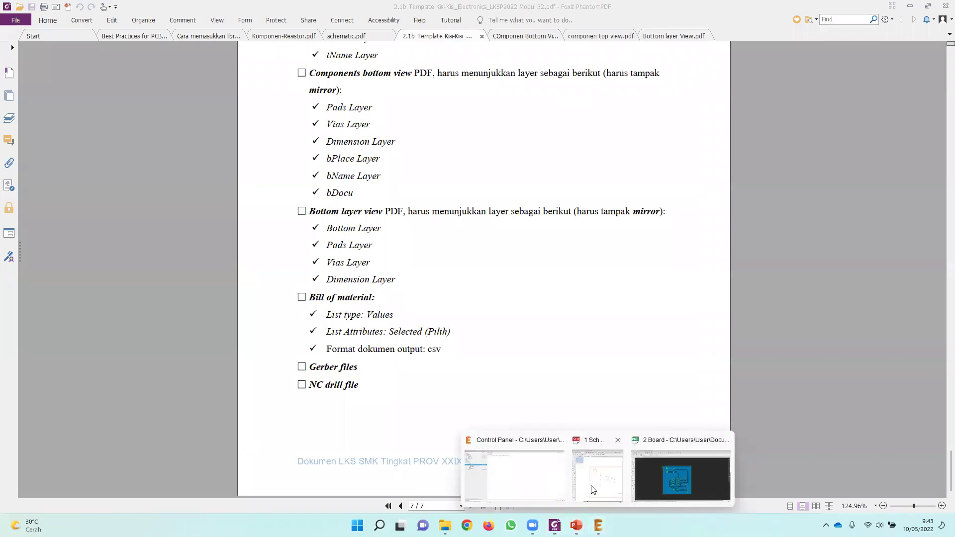
pyautogui.click(589, 497)
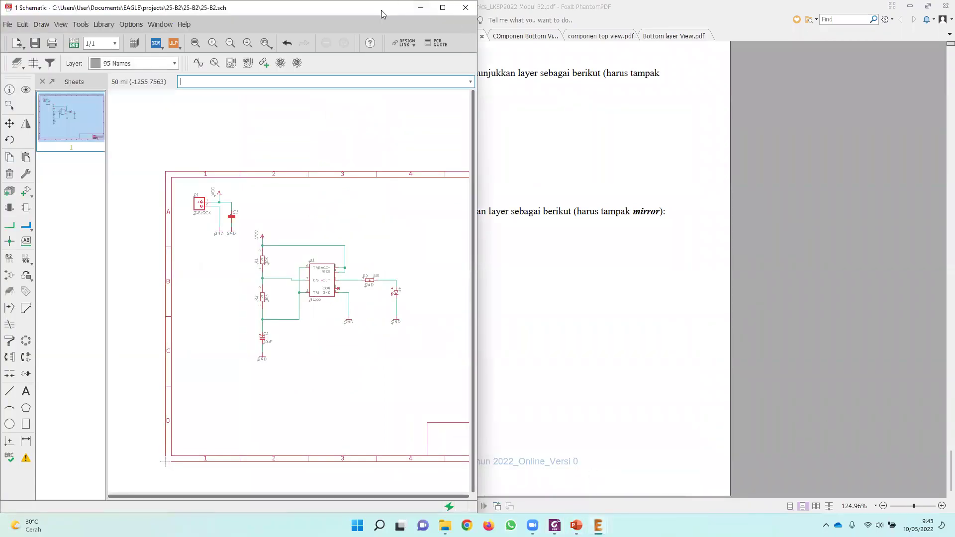
pyautogui.click(442, 7)
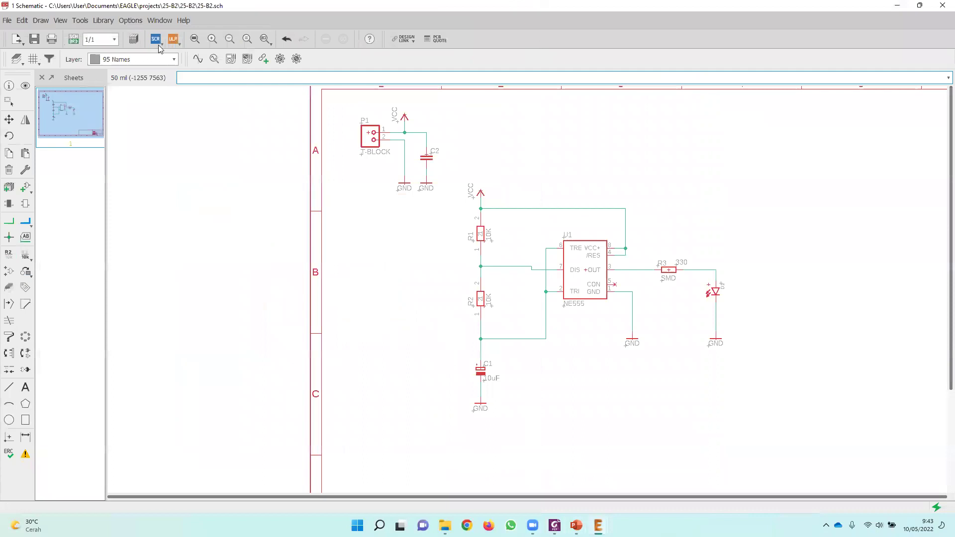
pyautogui.click(7, 21)
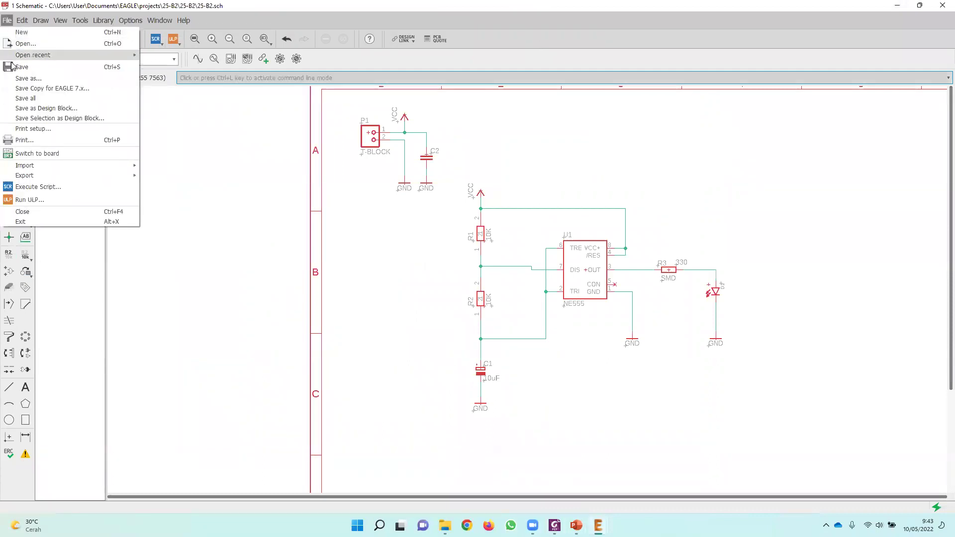
pyautogui.moveTo(27, 168)
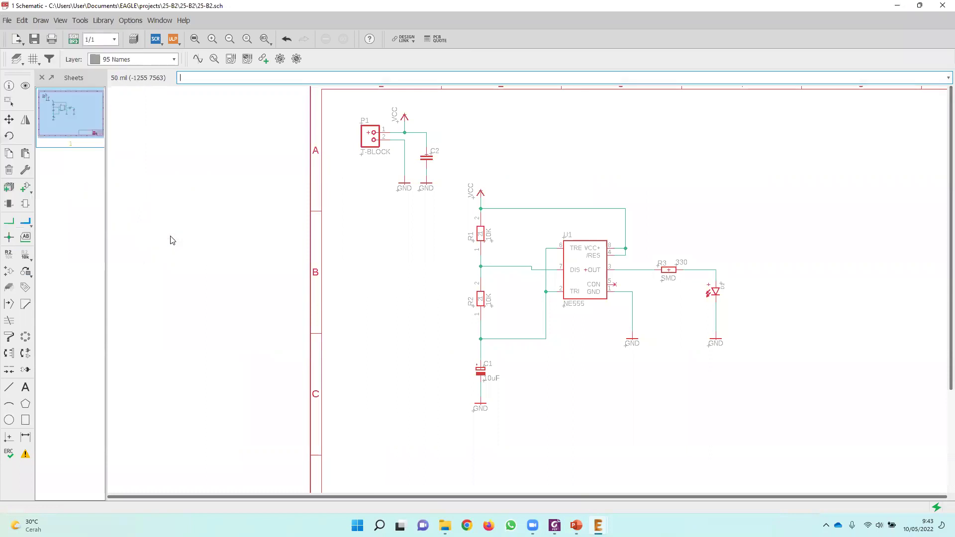
pyautogui.click(172, 240)
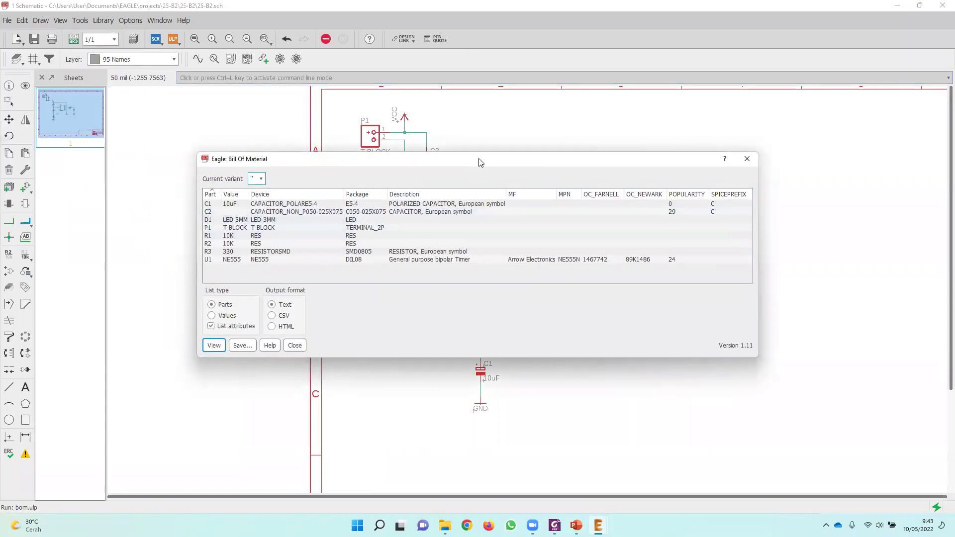
# Check the required list type, attributes and output format in the checklist PDF, and return to the Bill Of Material dialog.
pyautogui.click(554, 526)
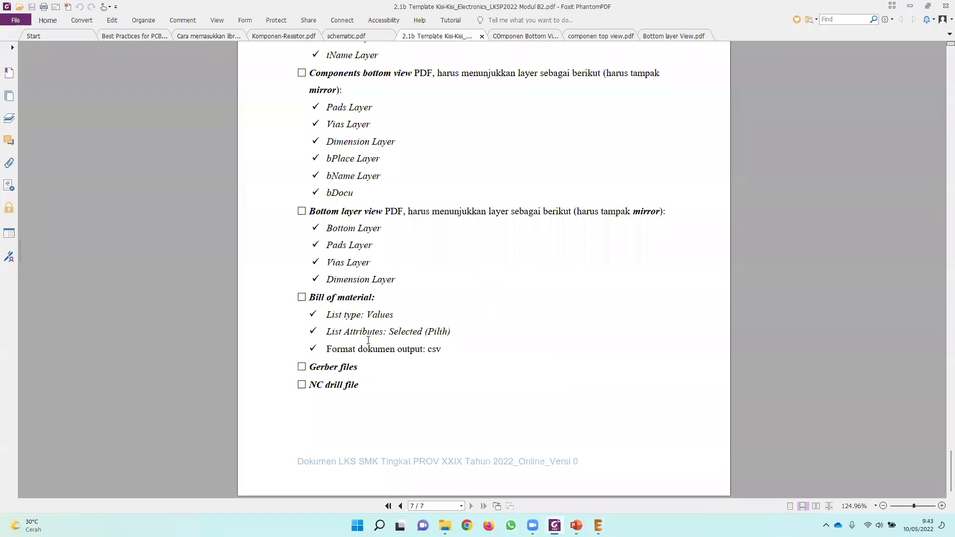
pyautogui.doubleClick(440, 332)
pyautogui.click(439, 349)
pyautogui.hotkey('alt', 'Tab')
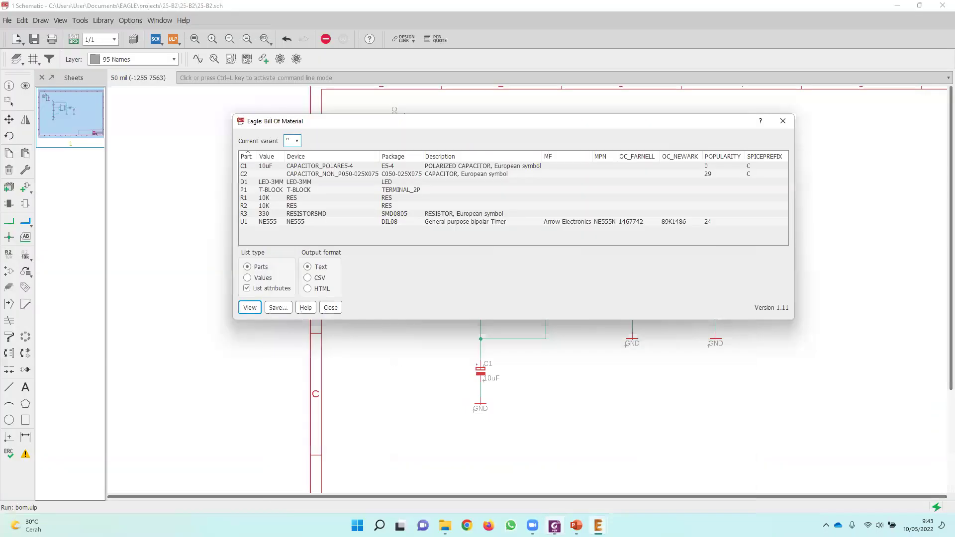
# Set the bill of material to list Values with CSV output, and save it as 25-B2 in the project folder.
pyautogui.click(248, 278)
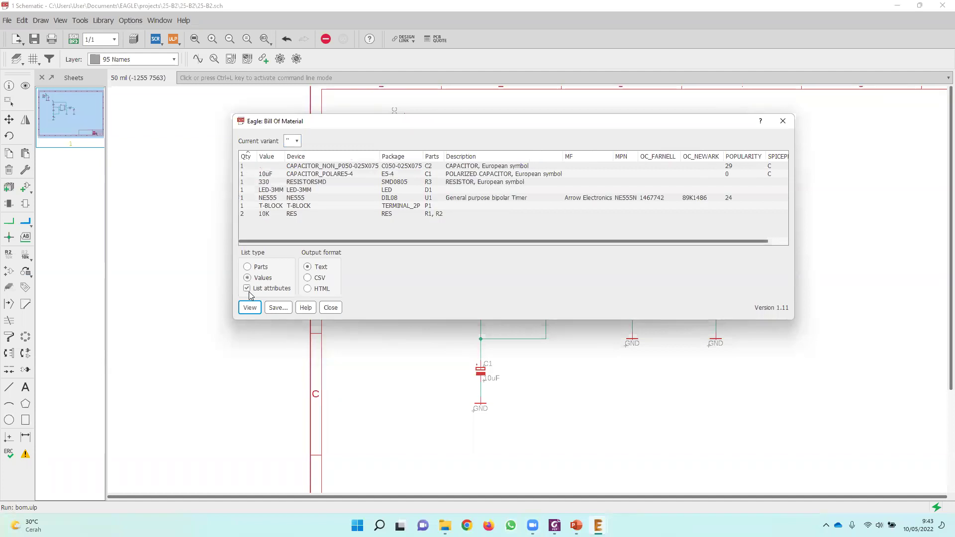
pyautogui.click(308, 278)
pyautogui.click(286, 311)
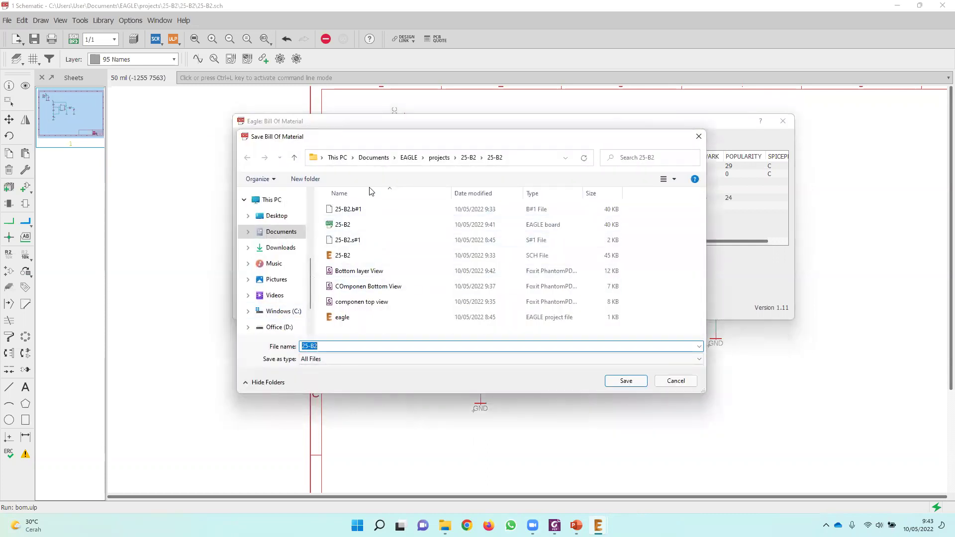
pyautogui.click(626, 381)
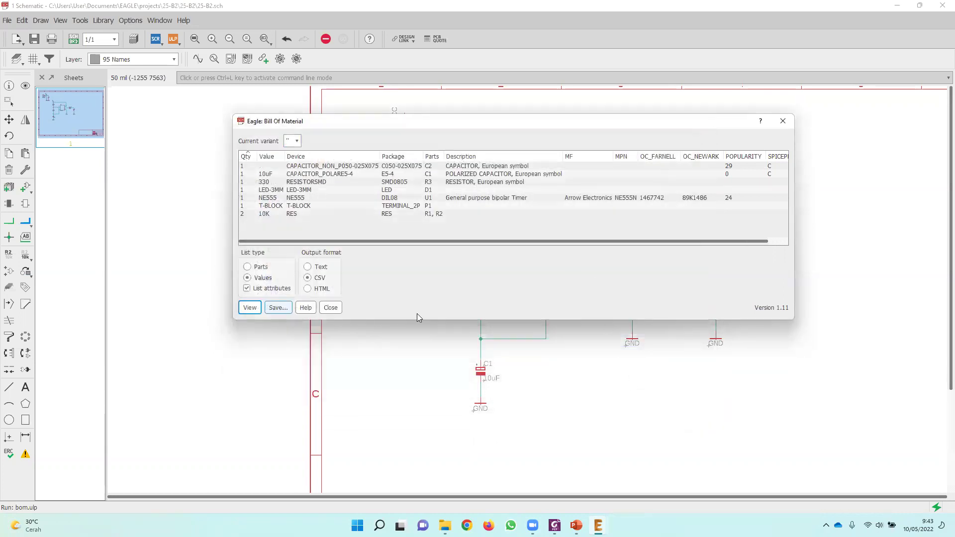
pyautogui.click(328, 310)
# Open the exported 25-B2 CSV file from the project folder in Excel, review its parts list and close it.
pyautogui.moveTo(445, 526)
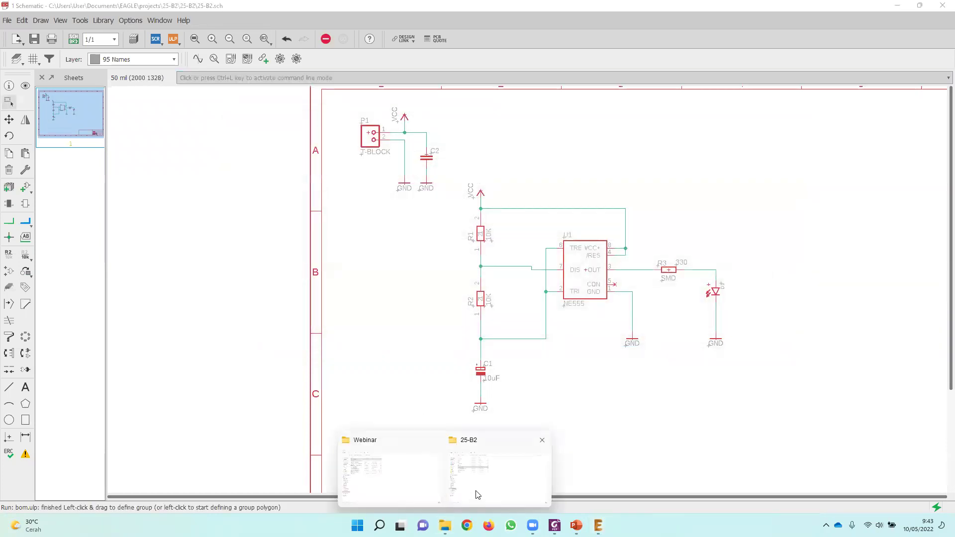
pyautogui.click(477, 495)
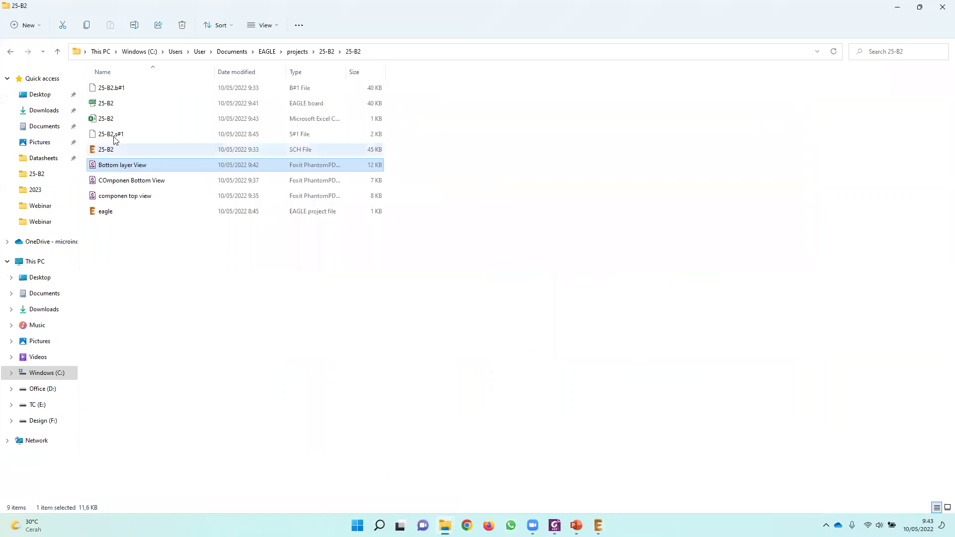
pyautogui.click(106, 122)
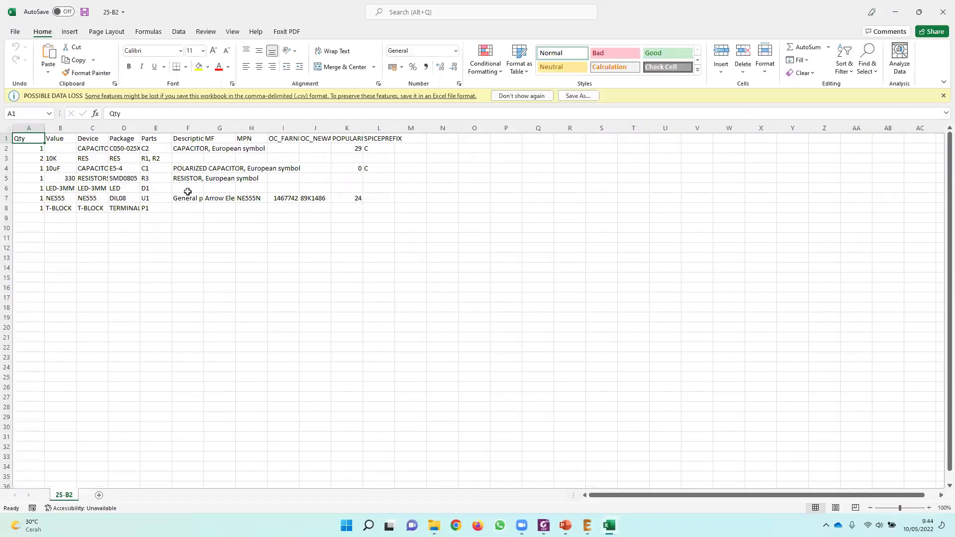
pyautogui.click(91, 176)
pyautogui.click(64, 148)
pyautogui.click(60, 188)
pyautogui.click(188, 227)
pyautogui.click(219, 227)
pyautogui.click(943, 11)
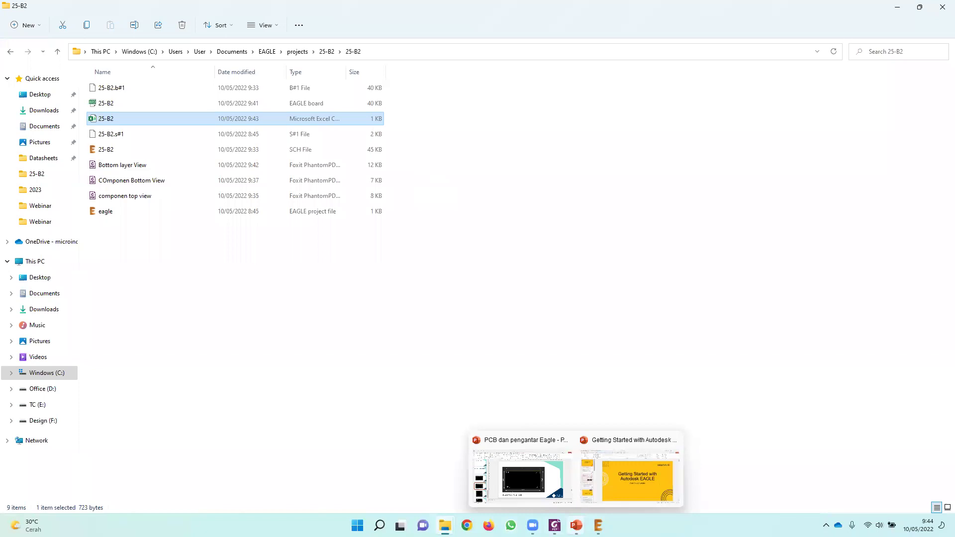
# Read the Gerber files and NC drill file items in the checklist PDF, and return to the 25-B2 board in EAGLE.
pyautogui.click(555, 526)
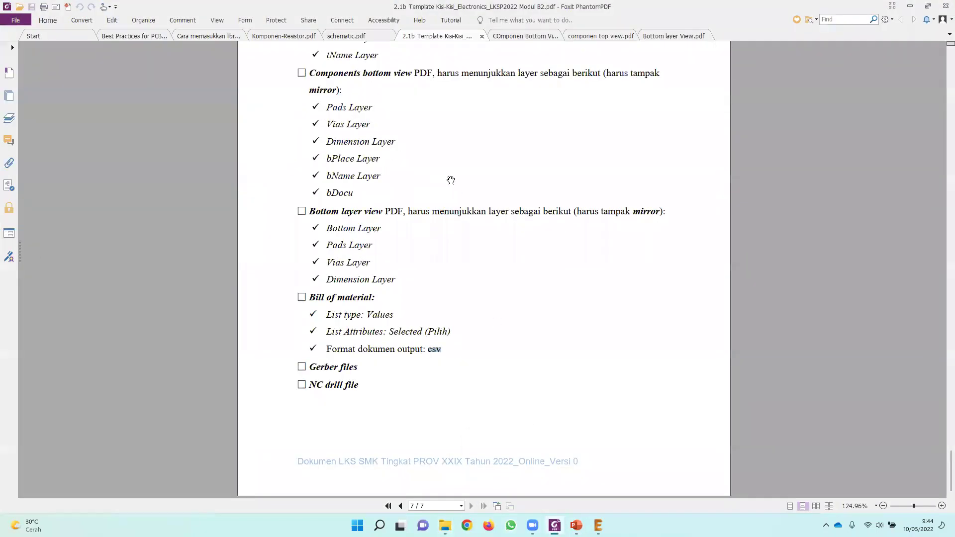
pyautogui.click(381, 365)
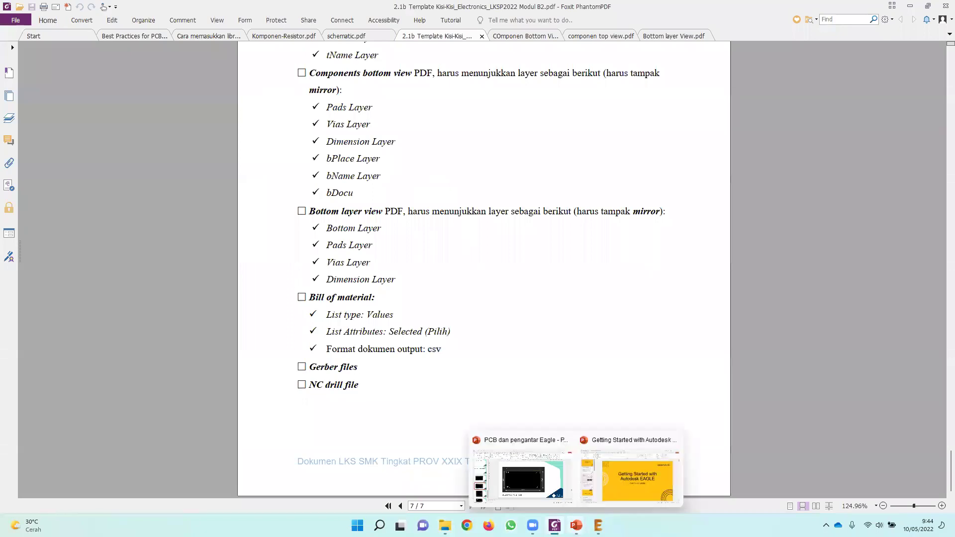
pyautogui.moveTo(598, 526)
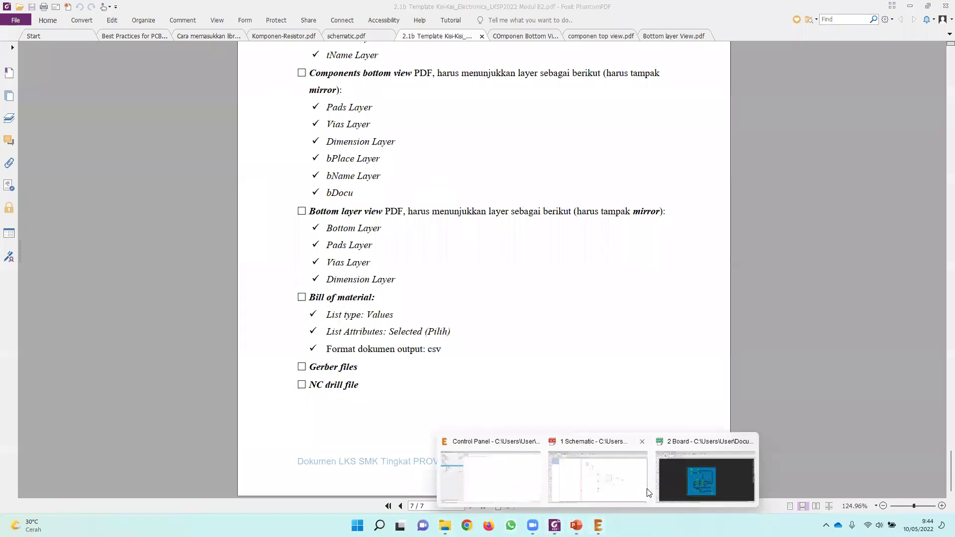
pyautogui.click(684, 485)
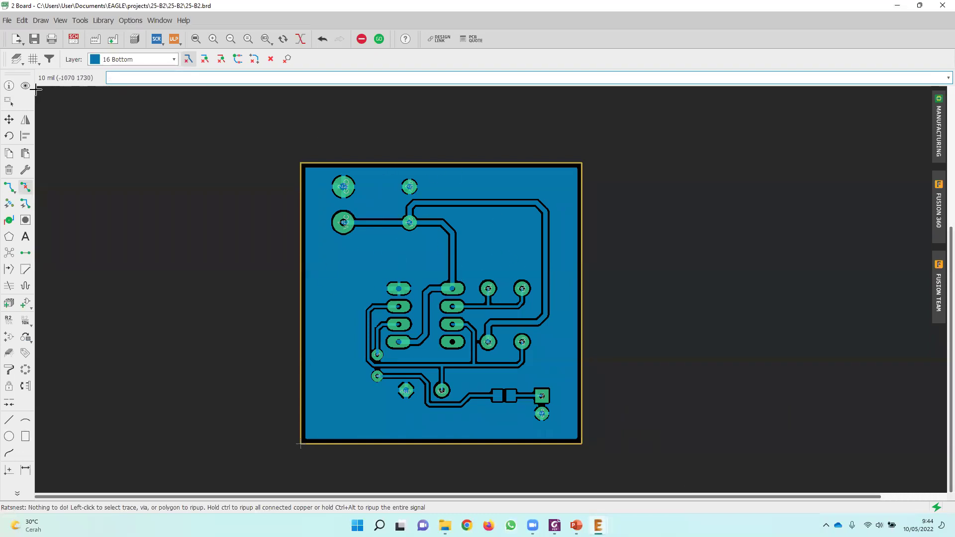
# Open the CAM Processor for the board and set its Bill of Material output type to CSV.
pyautogui.click(10, 23)
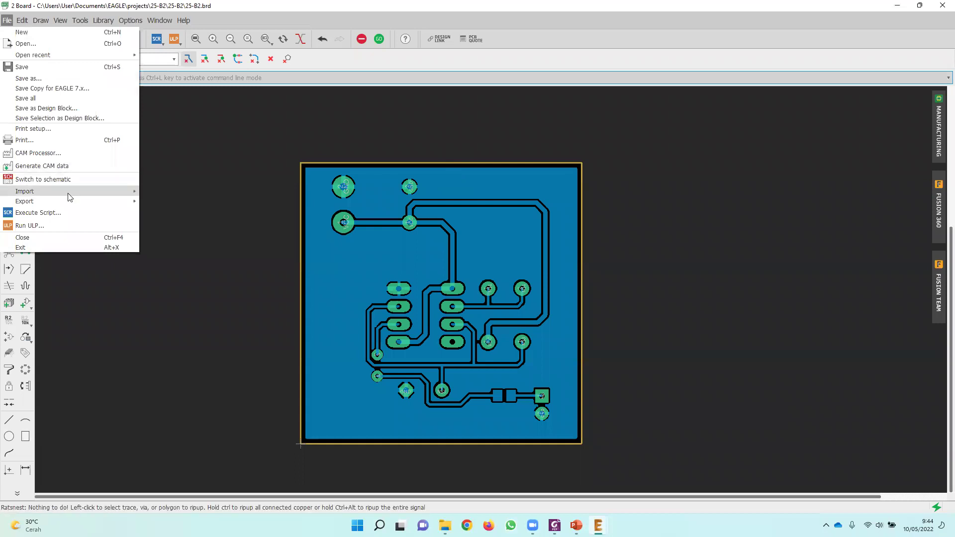
pyautogui.moveTo(69, 201)
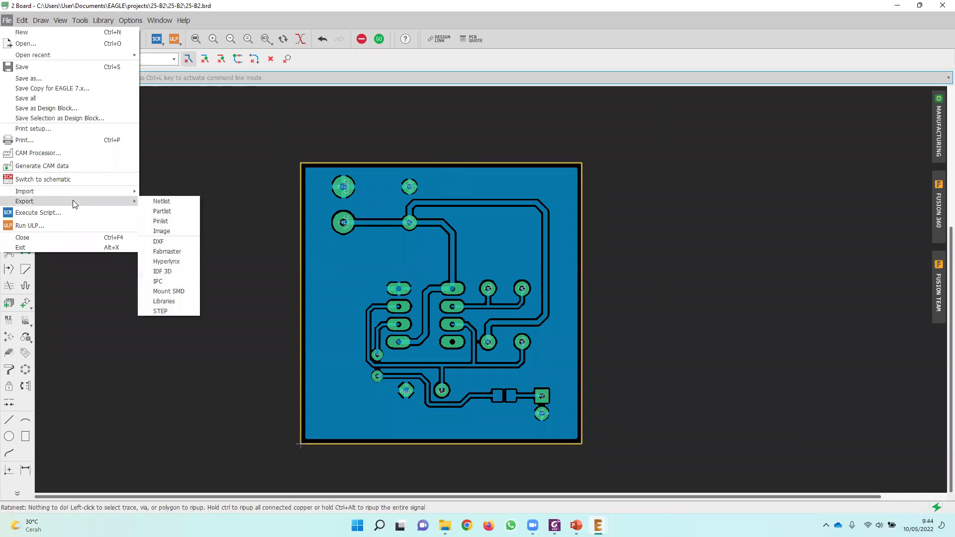
pyautogui.click(49, 155)
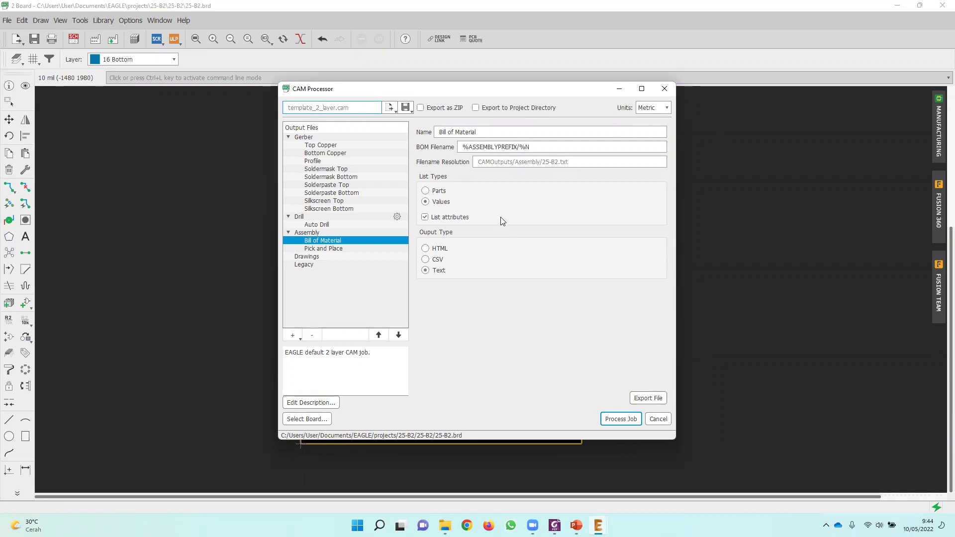
pyautogui.click(429, 259)
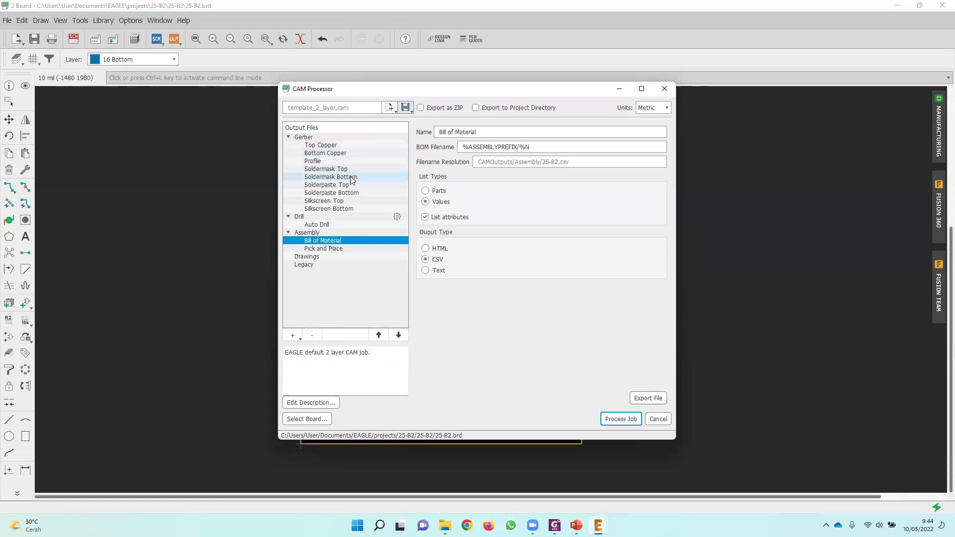
# Review the Gerber output options and examine the Top Copper file's layers and preview.
pyautogui.click(332, 139)
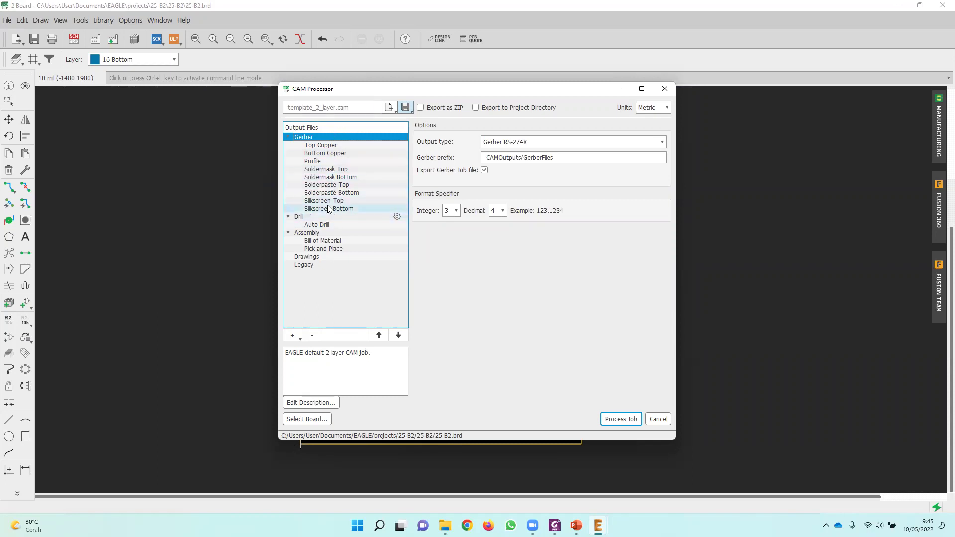
pyautogui.click(325, 145)
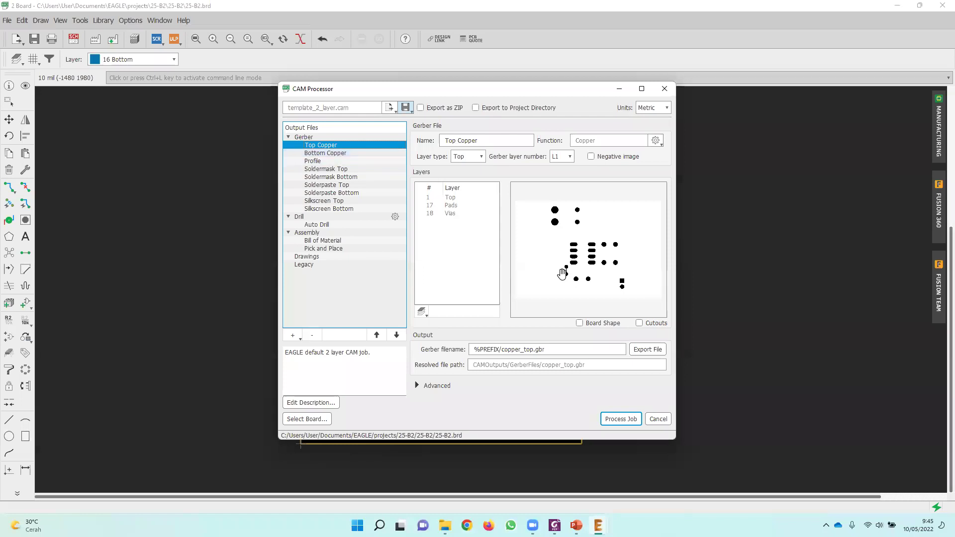
pyautogui.scroll(5, 568, 278)
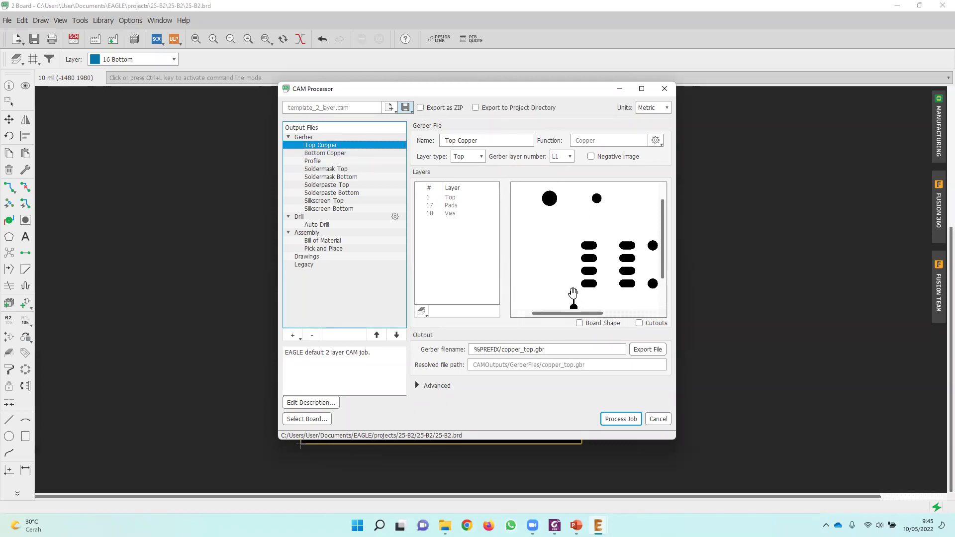
pyautogui.scroll(-2, 556, 289)
pyautogui.scroll(-1, 556, 287)
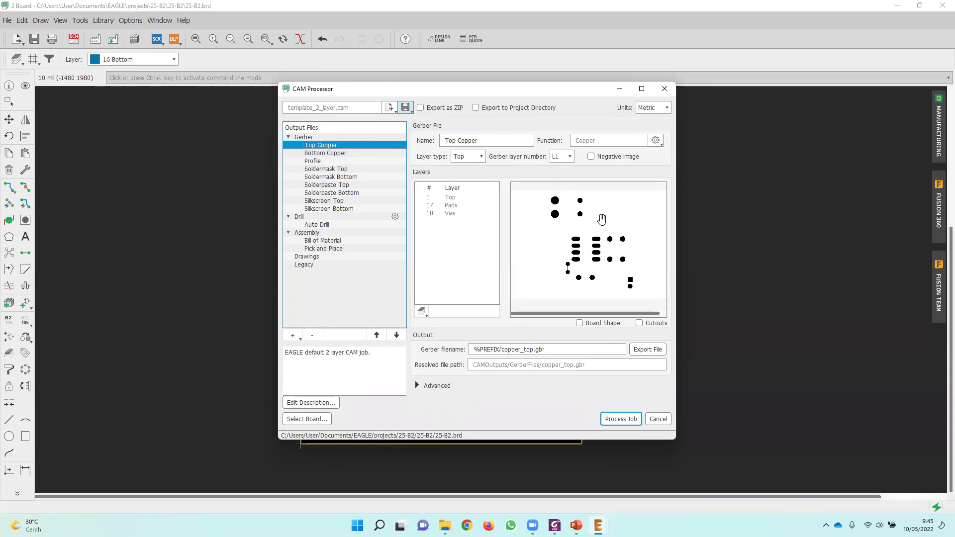
pyautogui.scroll(-1, 596, 227)
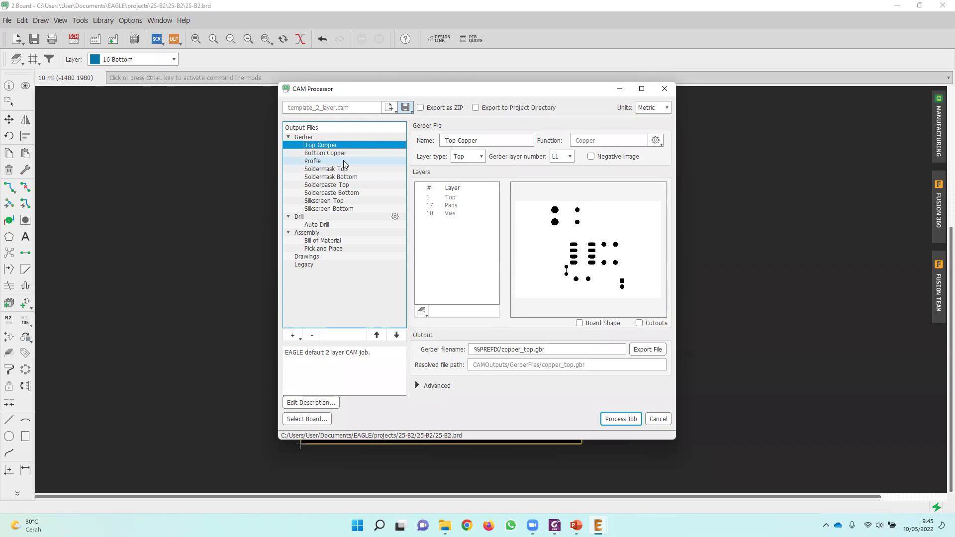
# Review the Gerber and Drill format settings and process the CAM job into the 25-B2 project folder.
pyautogui.press('Down')
pyautogui.press('Down')
pyautogui.press('Down')
pyautogui.press('Home')
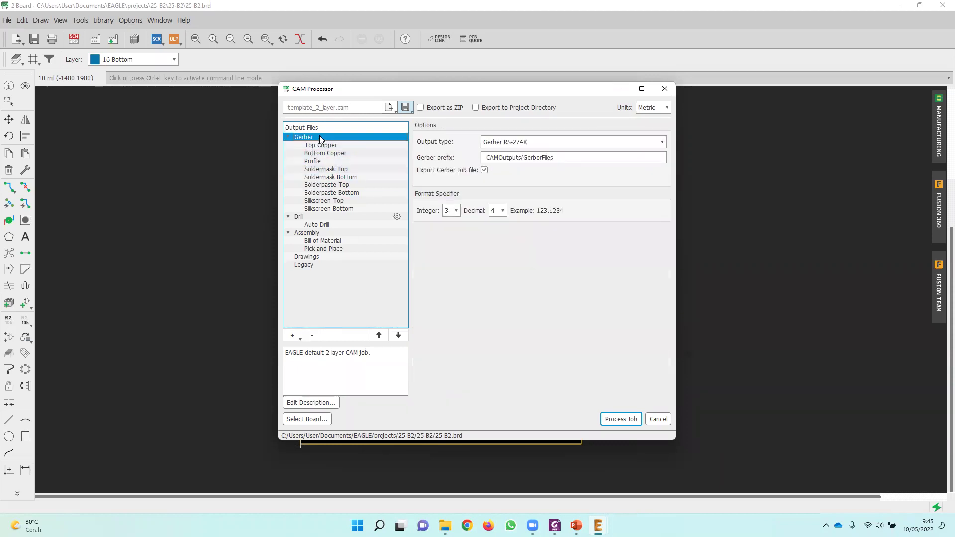
pyautogui.click(321, 218)
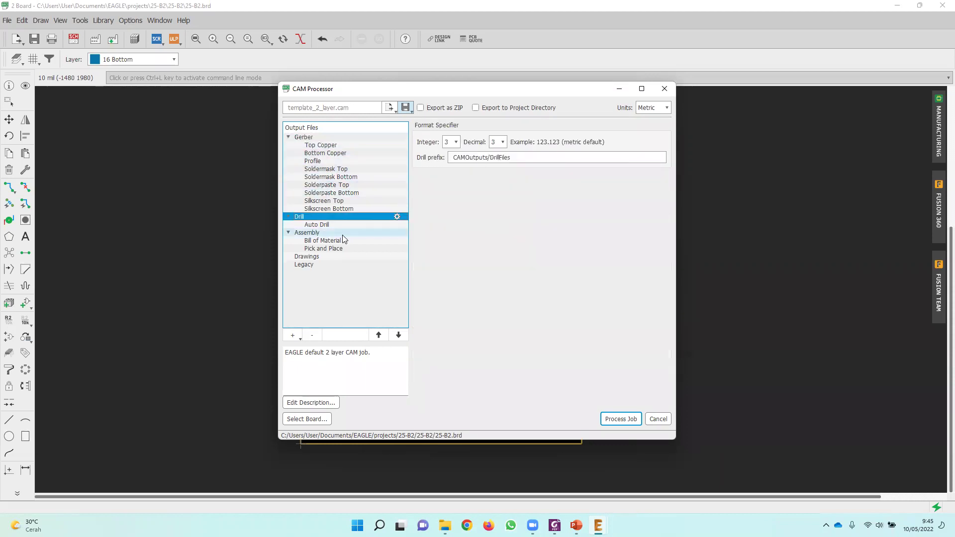
pyautogui.click(327, 137)
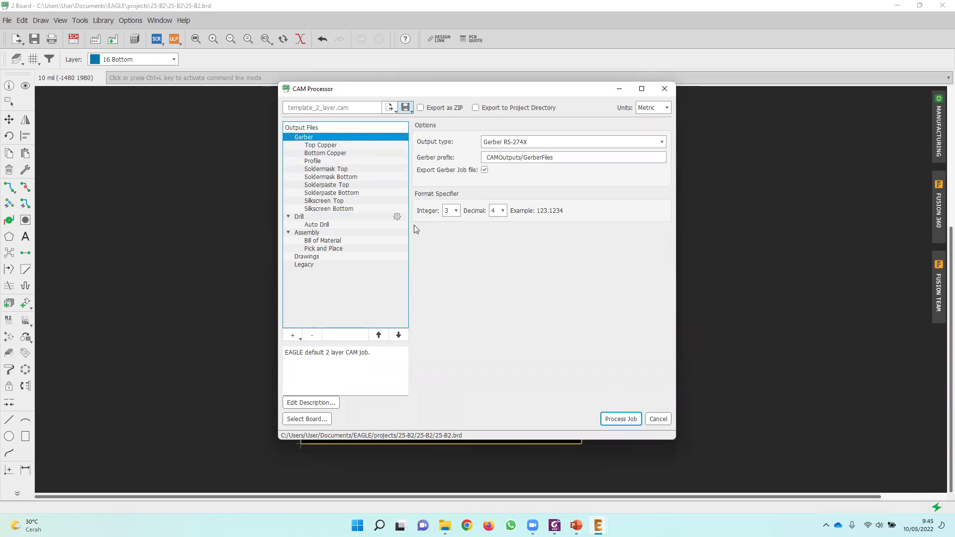
pyautogui.click(624, 422)
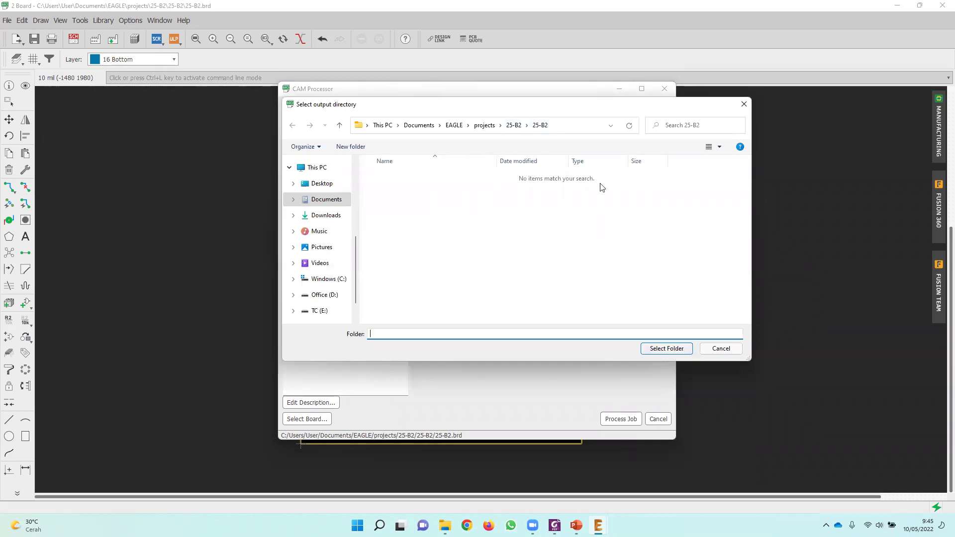
pyautogui.click(662, 349)
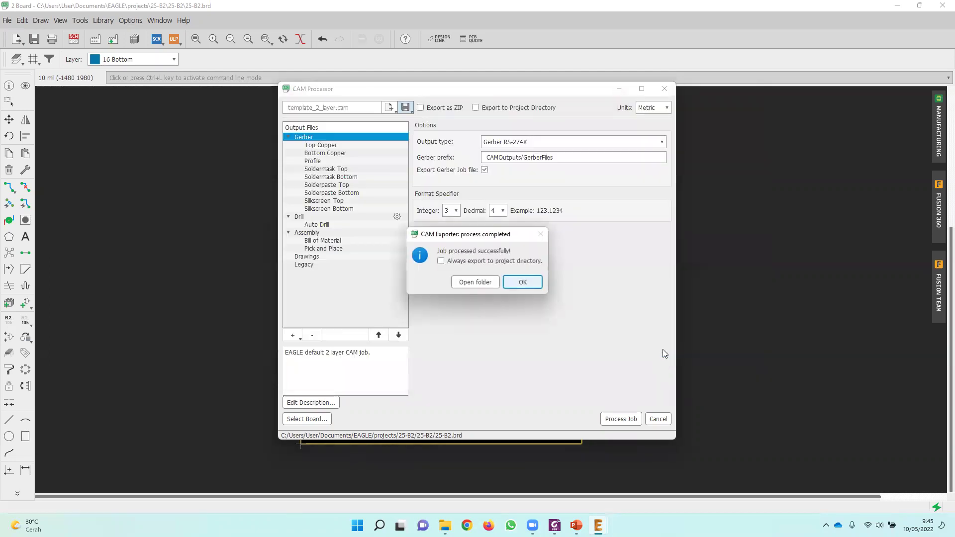
pyautogui.click(531, 283)
# Inspect the Assembly, DrillFiles and GerberFiles folders inside CAMOutputs in File Explorer's 25-B2 project folder.
pyautogui.moveTo(446, 523)
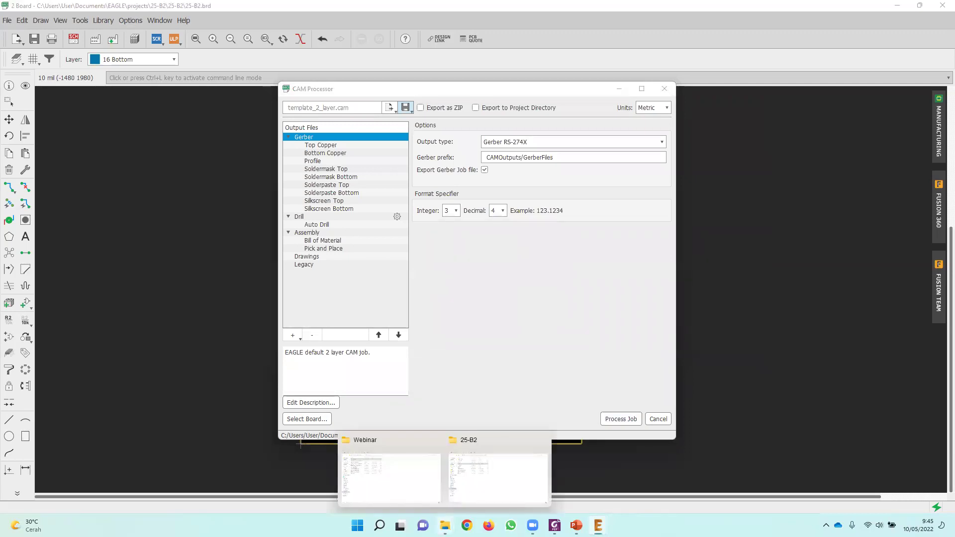
pyautogui.click(476, 481)
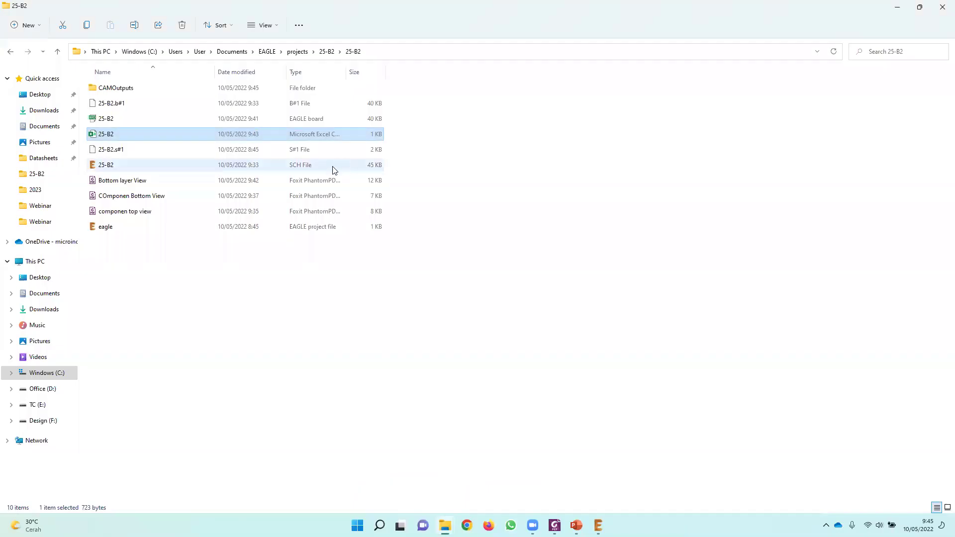
pyautogui.click(122, 92)
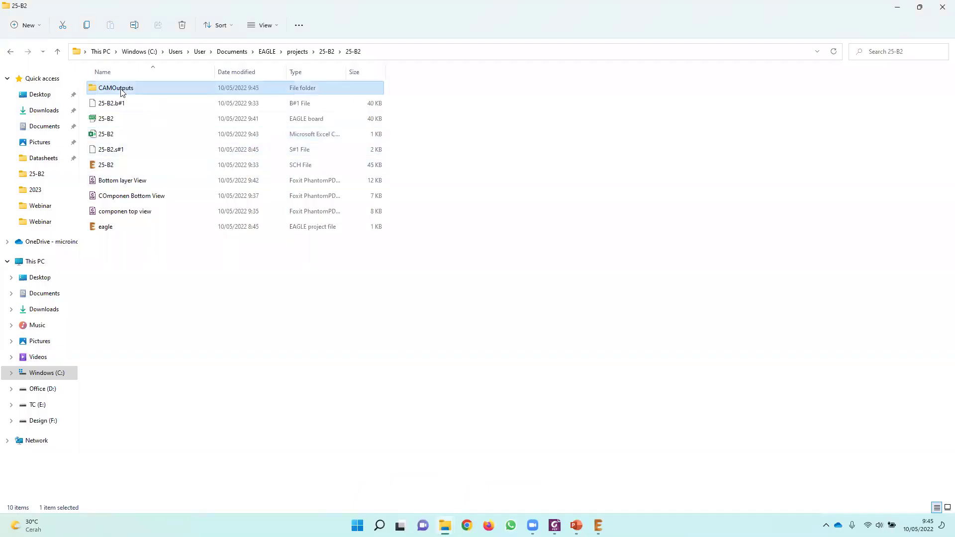
pyautogui.doubleClick(122, 92)
pyautogui.click(122, 92)
pyautogui.doubleClick(122, 92)
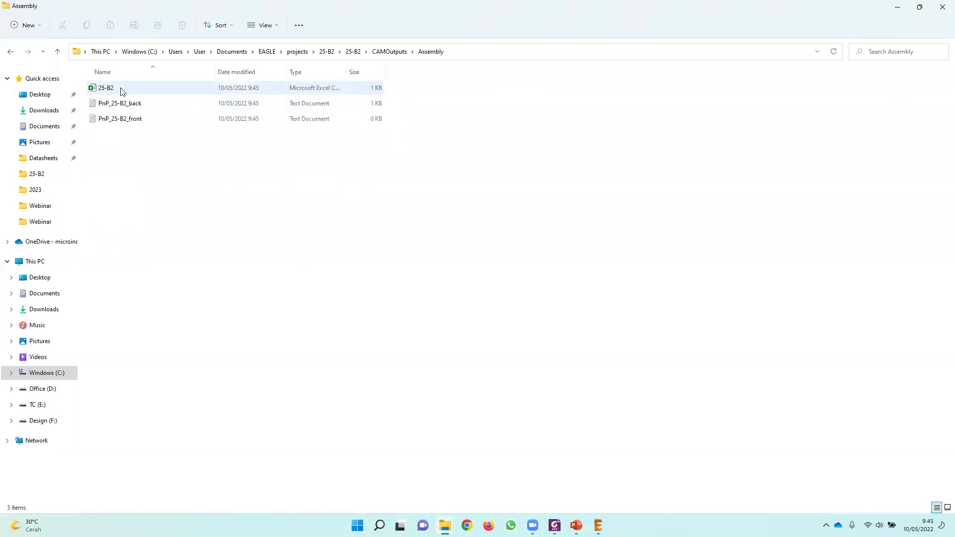
pyautogui.click(9, 51)
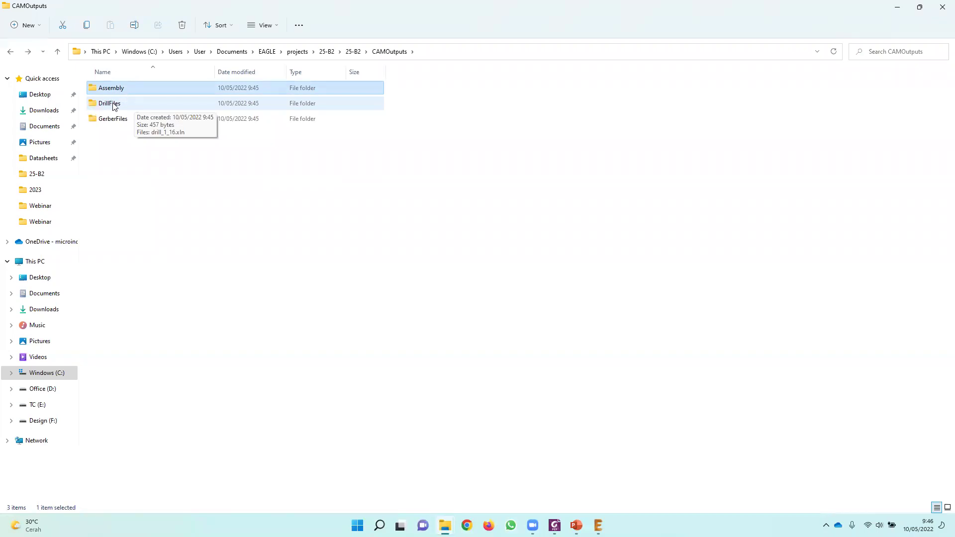
pyautogui.doubleClick(114, 106)
pyautogui.click(7, 52)
pyautogui.doubleClick(110, 121)
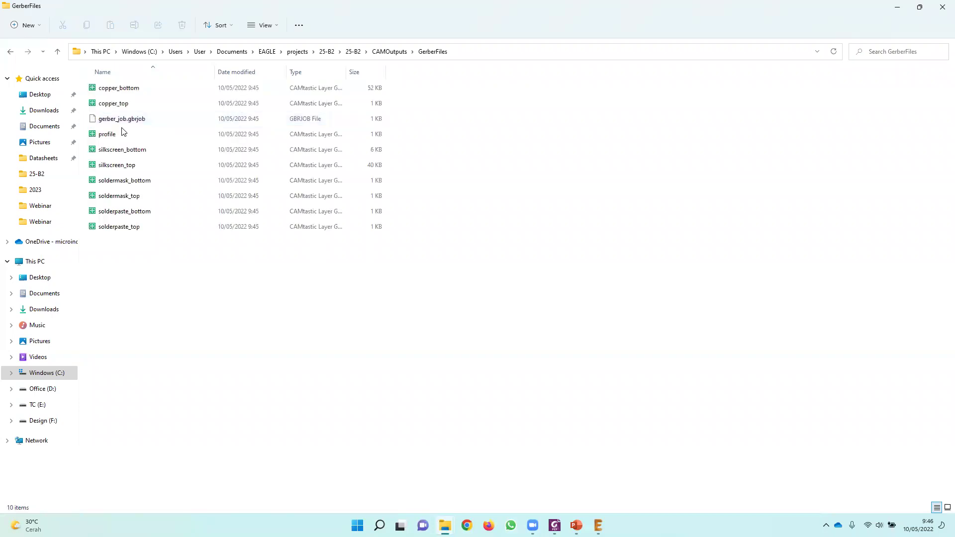
# Select the copper_bottom and profile files together in the GerberFiles folder.
pyautogui.click(128, 91)
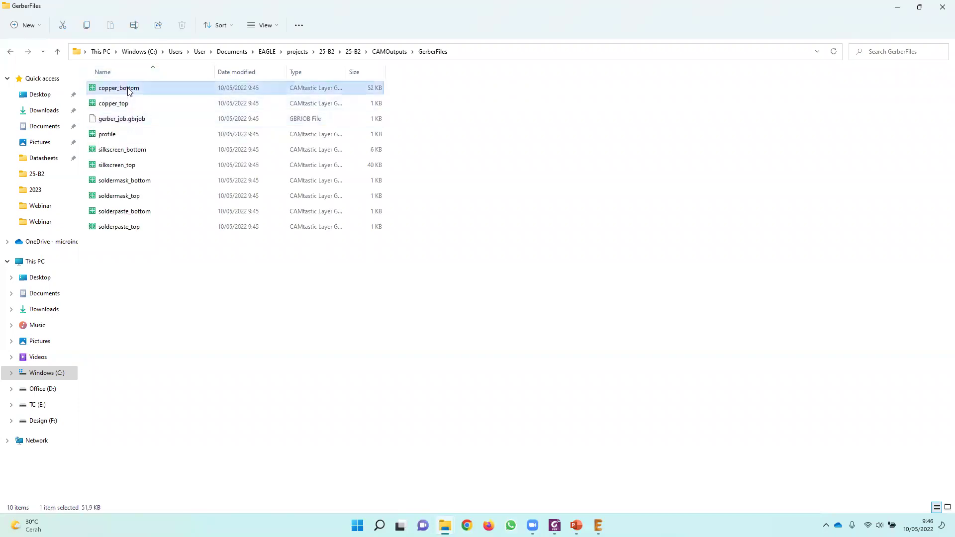
pyautogui.click(126, 136)
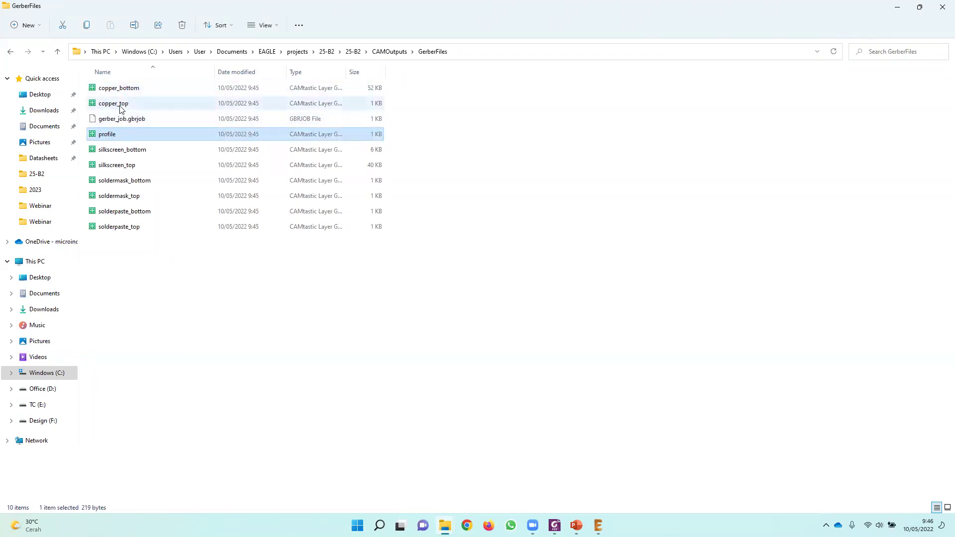
pyautogui.click(124, 91)
pyautogui.click(122, 133)
pyautogui.click(125, 89)
pyautogui.click(122, 132)
pyautogui.click(130, 90)
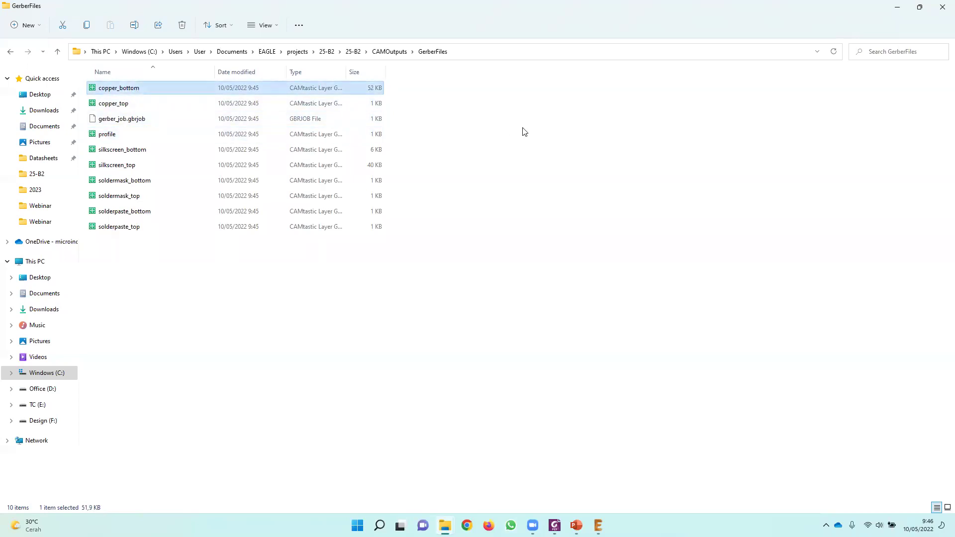
pyautogui.click(143, 133)
pyautogui.keyDown('ctrl'); pyautogui.click(146, 91); pyautogui.keyUp('ctrl')
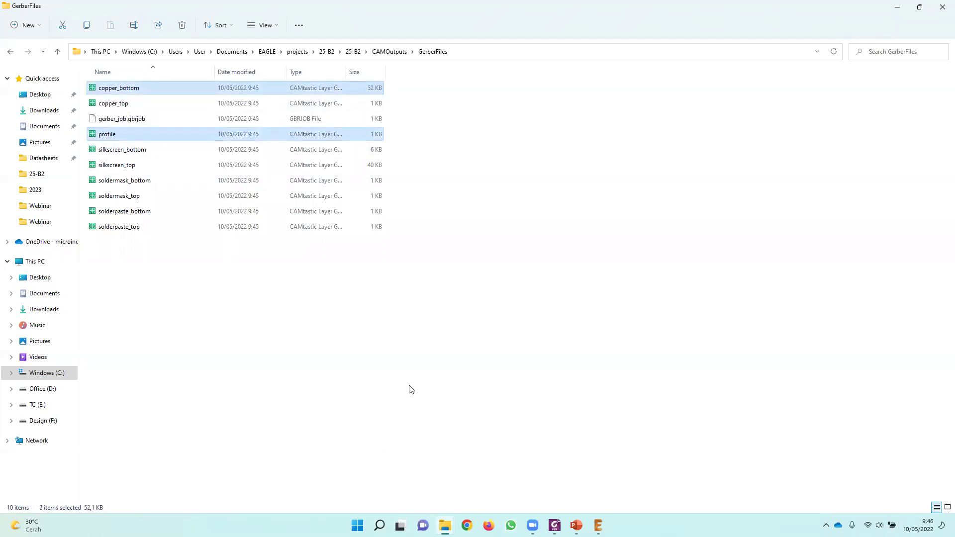
# Return to the 25-B2 folder, recheck the output checklist in Foxit PhantomPDF and close all its PDF tabs.
pyautogui.click(11, 53)
pyautogui.click(10, 52)
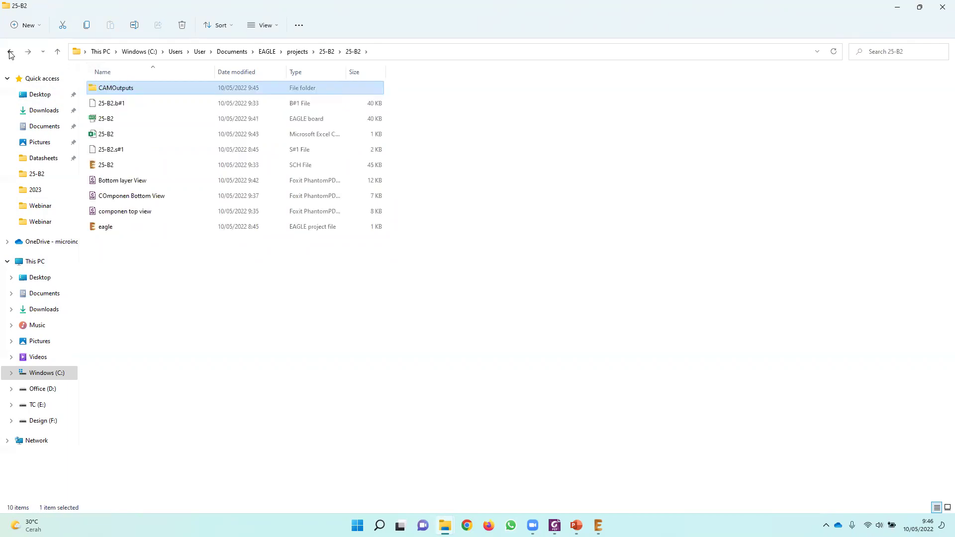
pyautogui.click(555, 526)
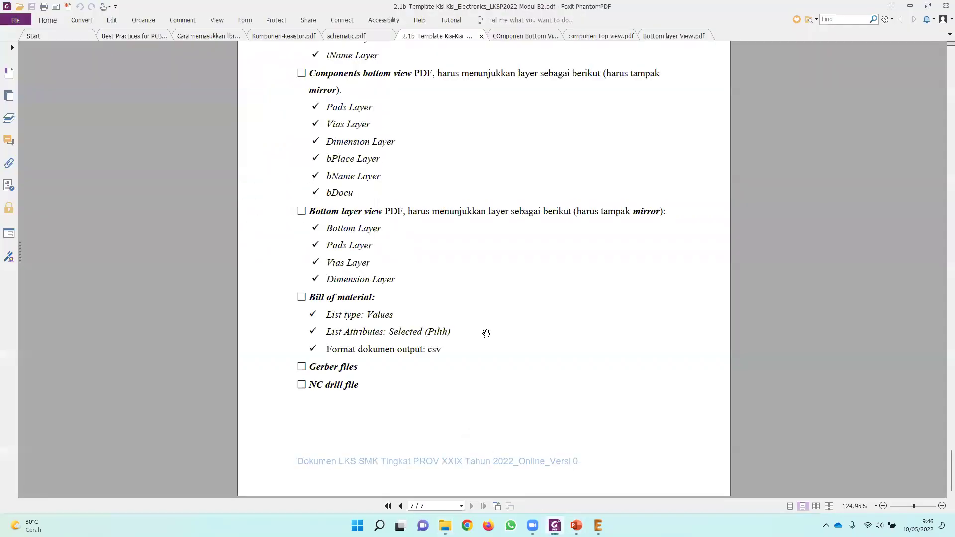
pyautogui.scroll(3, 415, 310)
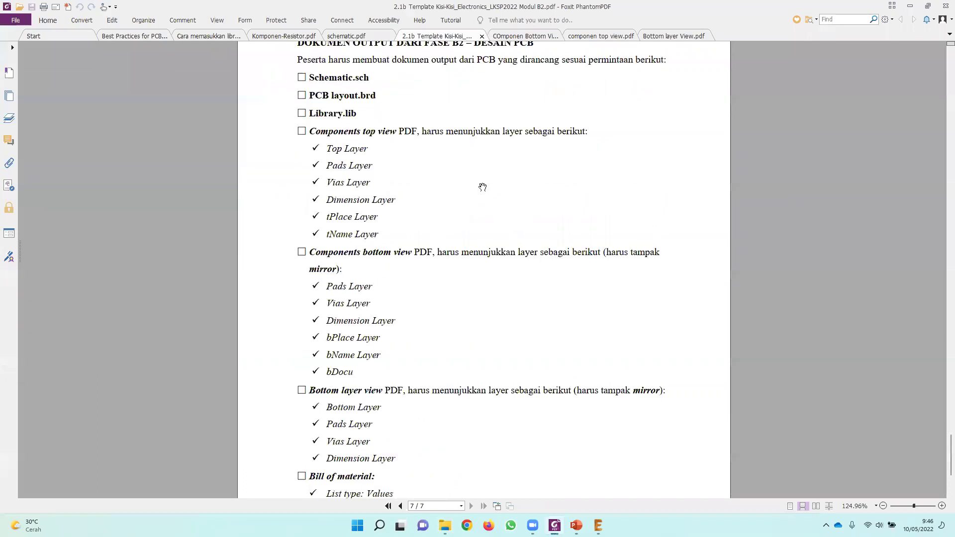
pyautogui.click(945, 6)
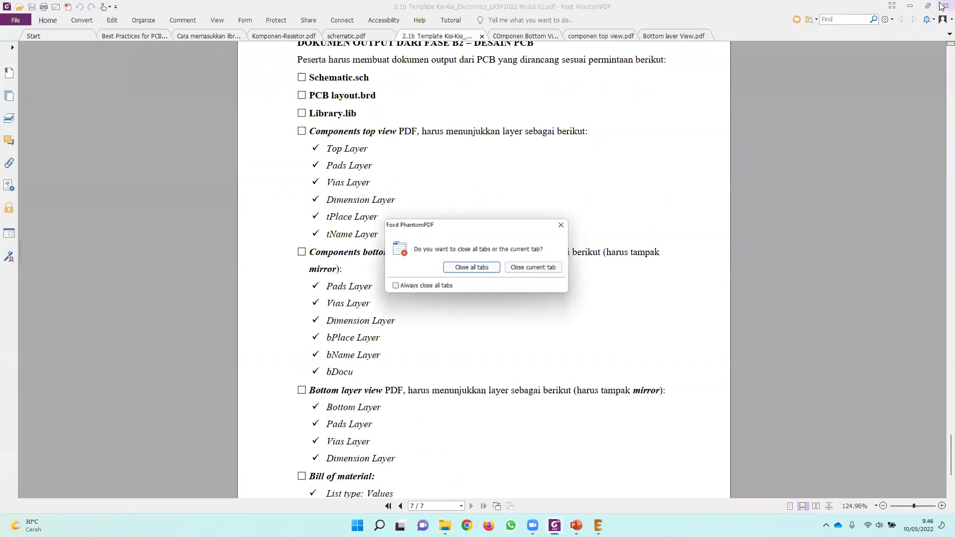
pyautogui.click(491, 274)
# Switch to the 25-B2 board in EAGLE and close the CAM Processor, discarding the CAM job changes.
pyautogui.moveTo(587, 526)
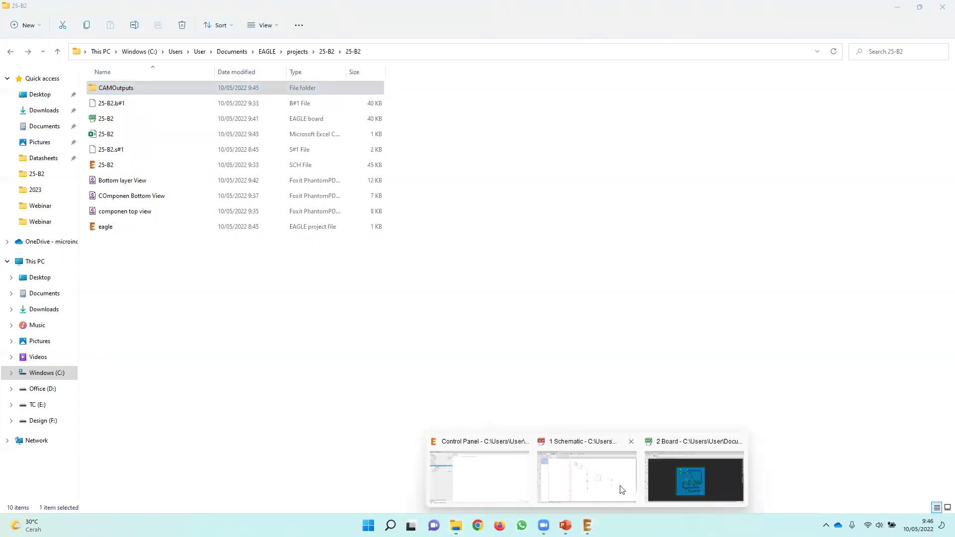
pyautogui.click(701, 486)
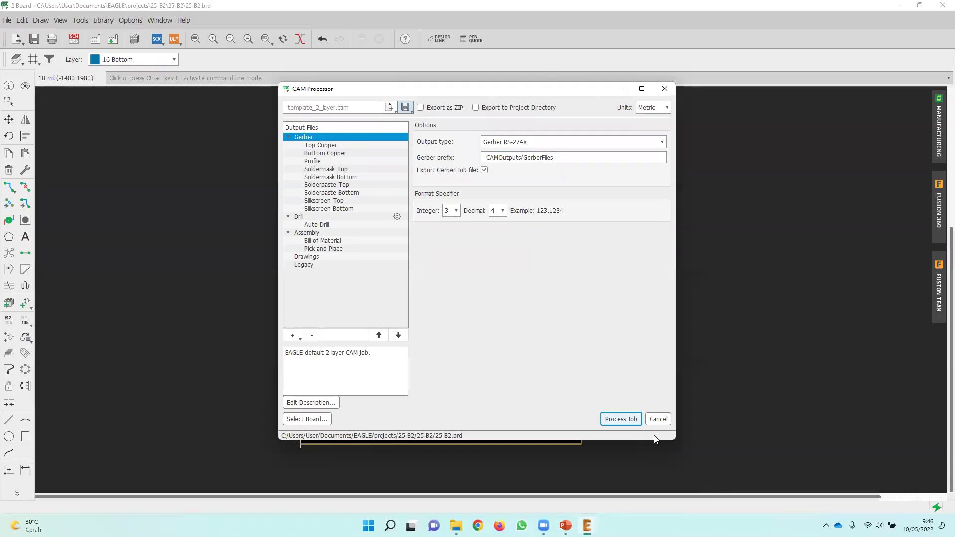
pyautogui.click(658, 419)
pyautogui.click(483, 281)
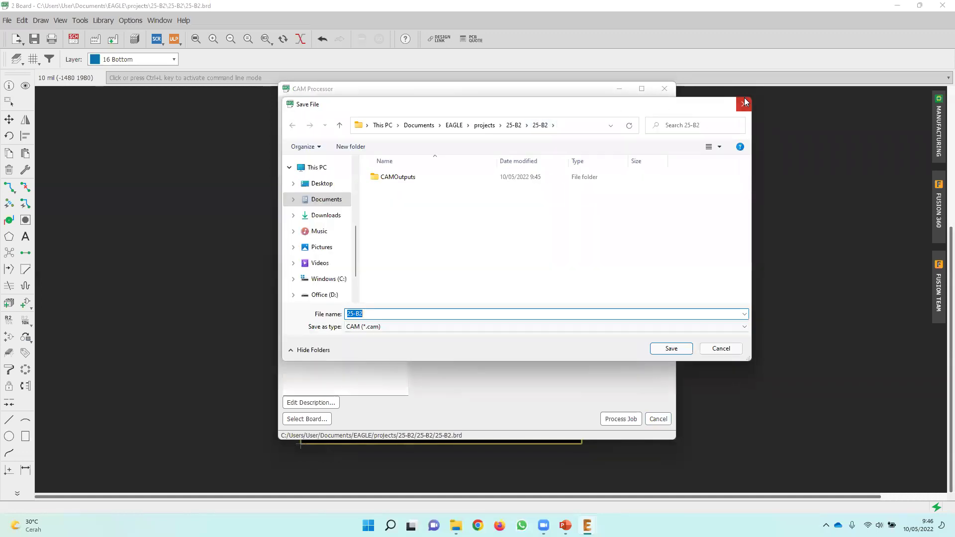
pyautogui.click(745, 103)
pyautogui.click(664, 89)
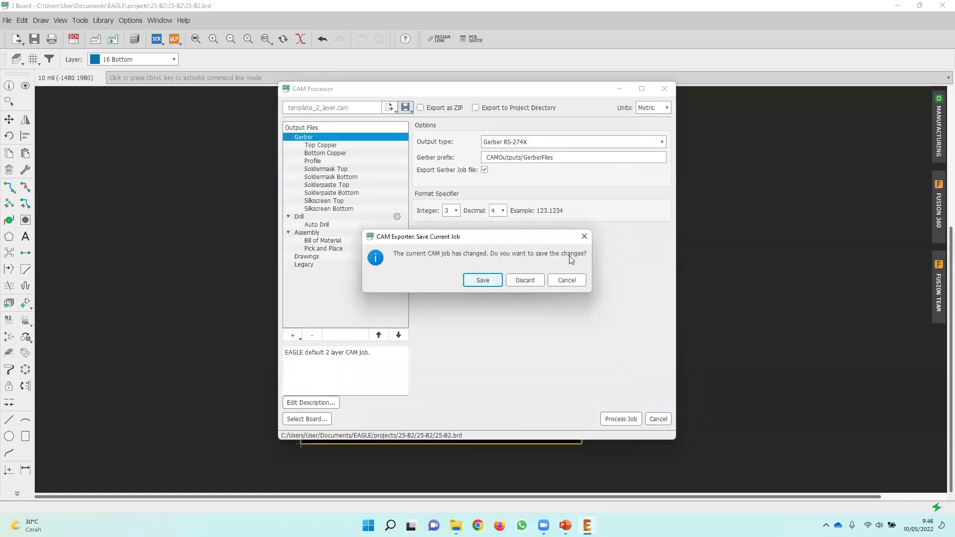
pyautogui.click(525, 280)
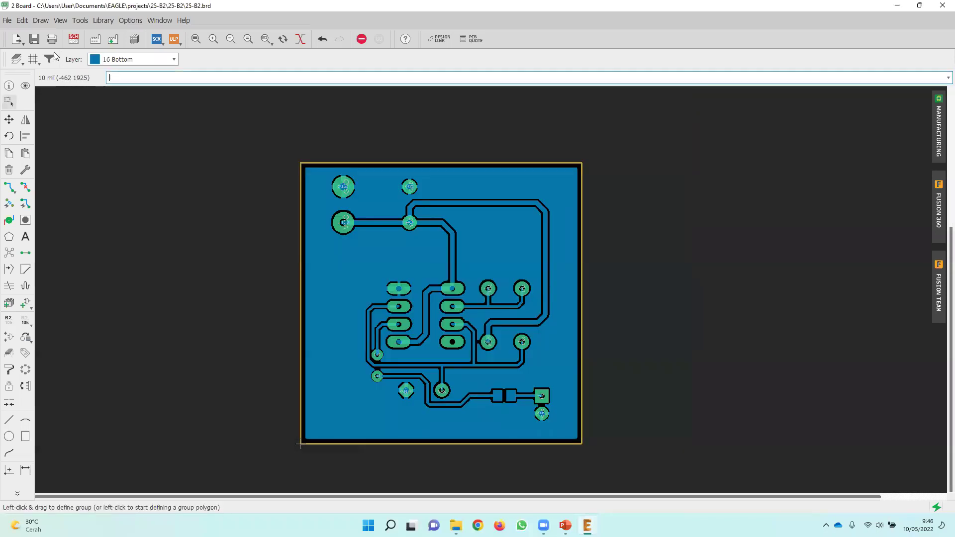
# Save the 25-B2 board and close the EAGLE board, schematic and Control Panel windows.
pyautogui.click(34, 39)
pyautogui.click(942, 7)
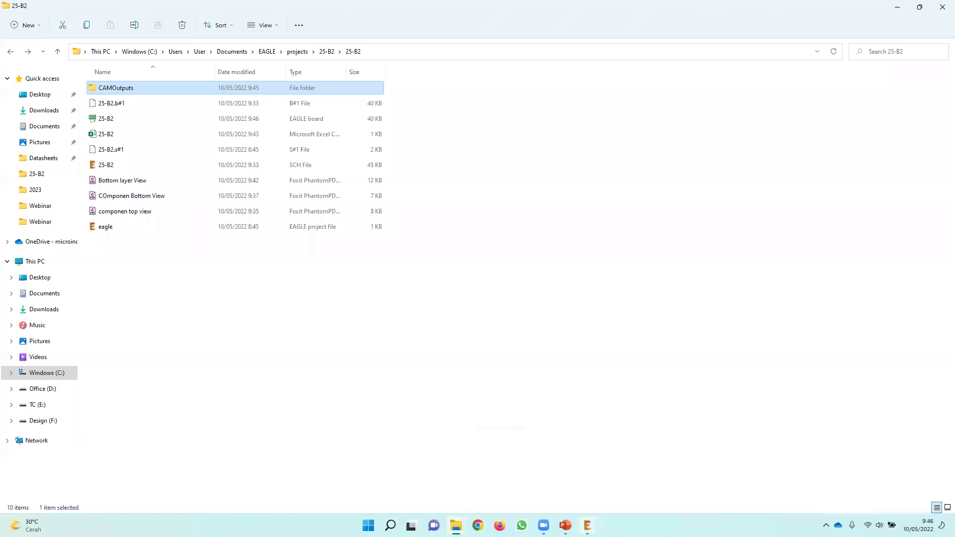
pyautogui.click(587, 526)
pyautogui.click(685, 442)
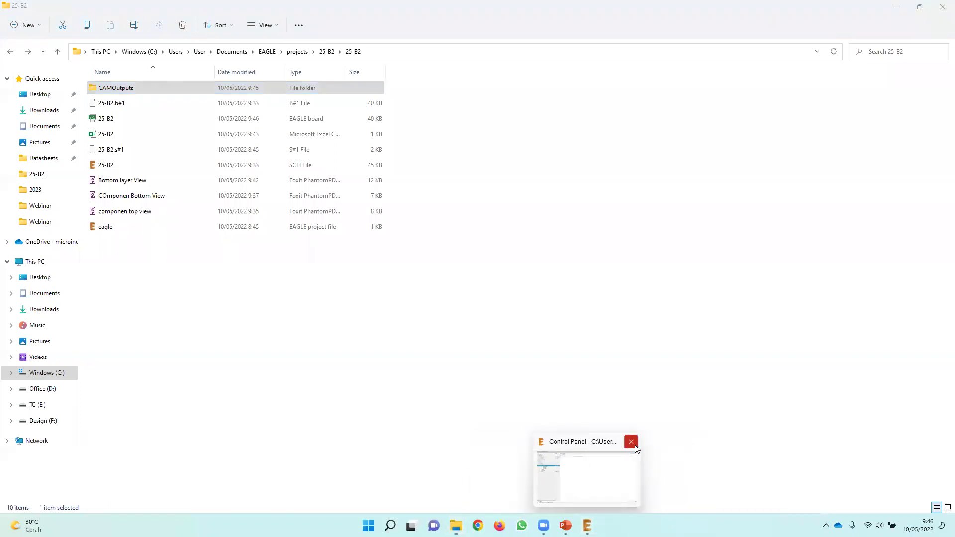
pyautogui.click(641, 441)
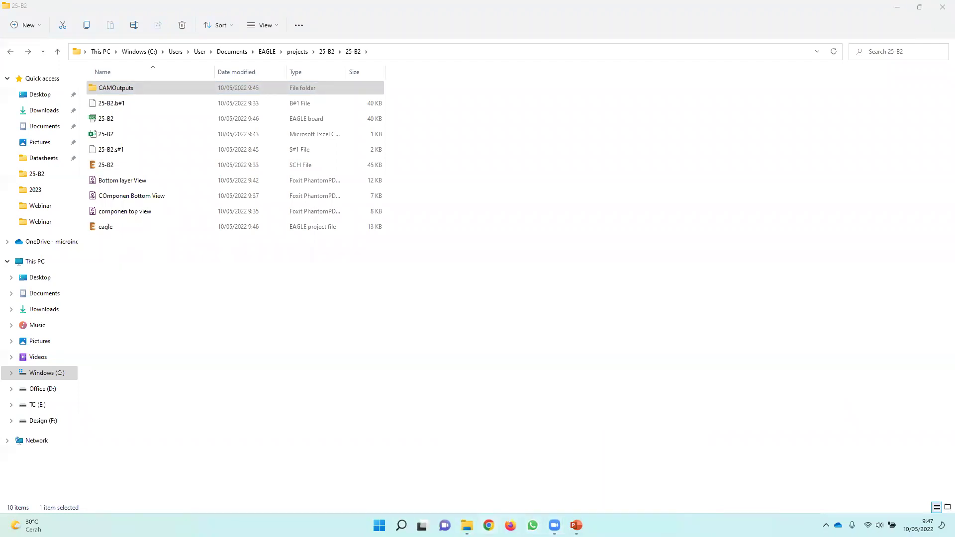
# Open the 2.1b Modul B2 template PDF from the Jateng final folder and restore its window to a smaller size.
pyautogui.moveTo(467, 525)
pyautogui.click(424, 489)
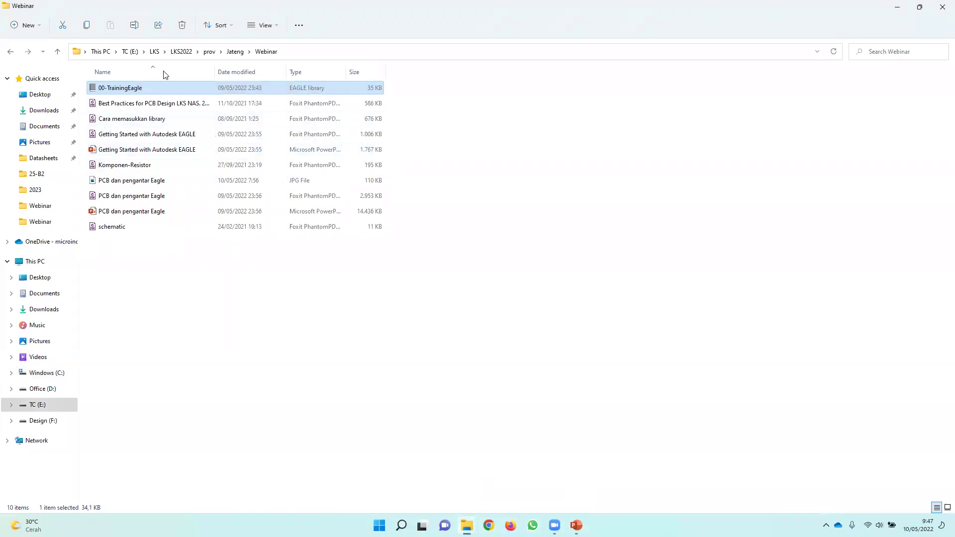
pyautogui.click(239, 52)
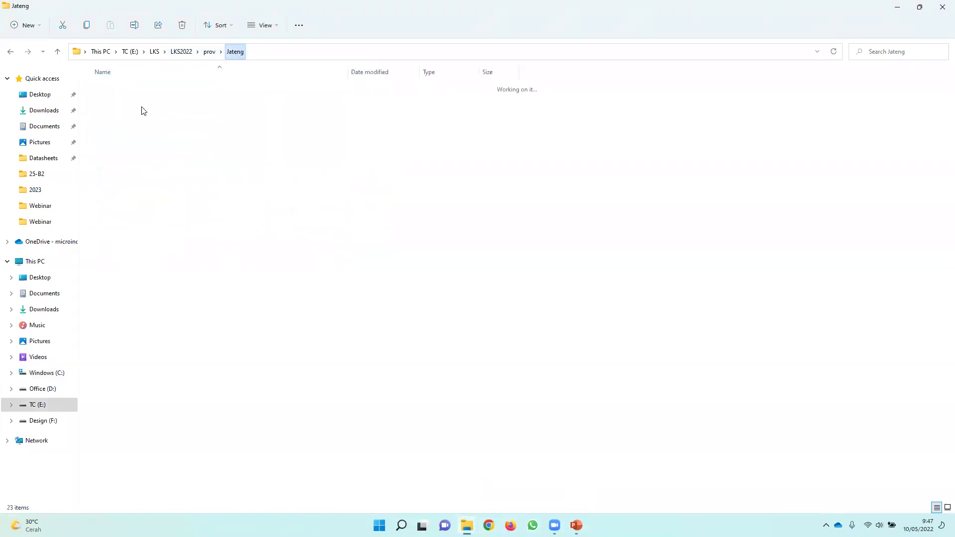
pyautogui.doubleClick(128, 104)
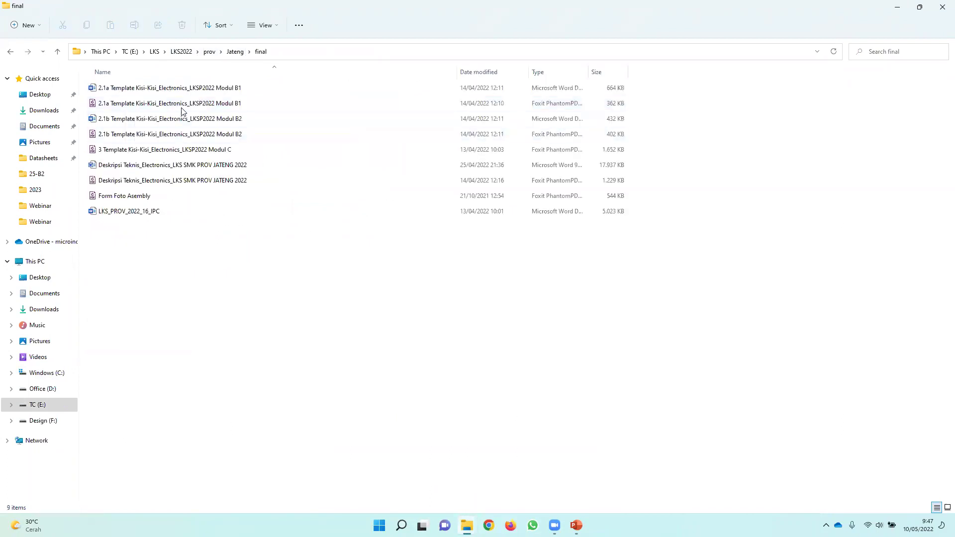
pyautogui.click(161, 138)
pyautogui.doubleClick(161, 136)
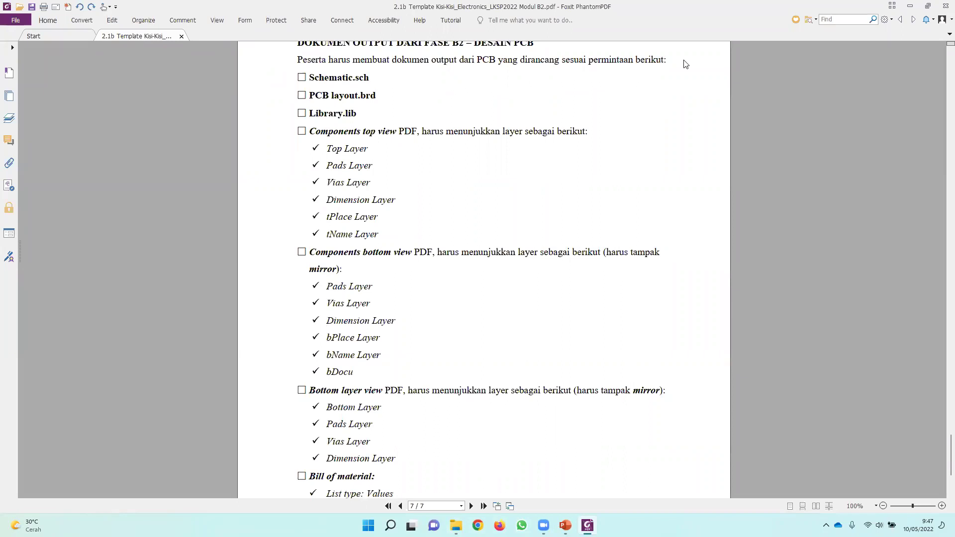
pyautogui.doubleClick(638, 5)
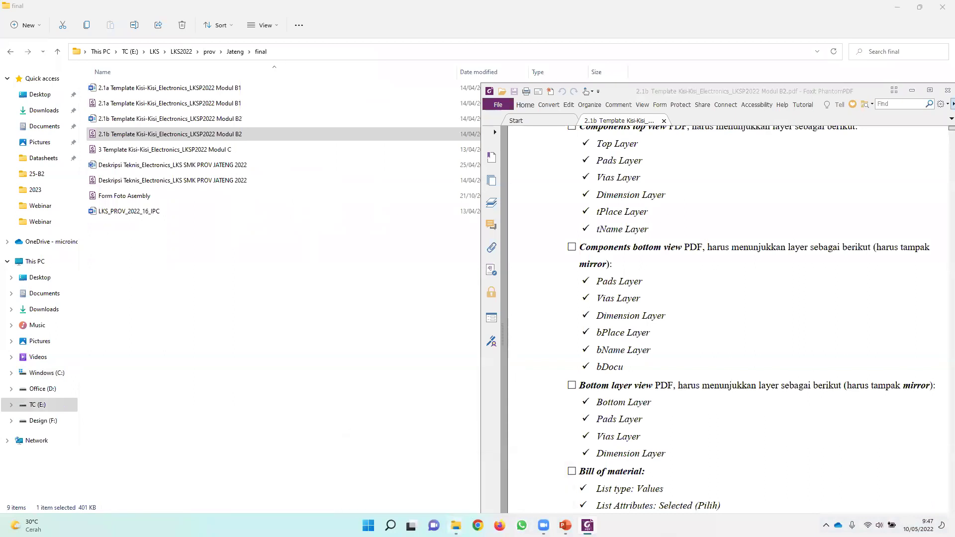
# Switch to the 25-B2 project folder and check its board, schematic, bottom layer, component bottom and component top view files.
pyautogui.moveTo(458, 523)
pyautogui.click(477, 482)
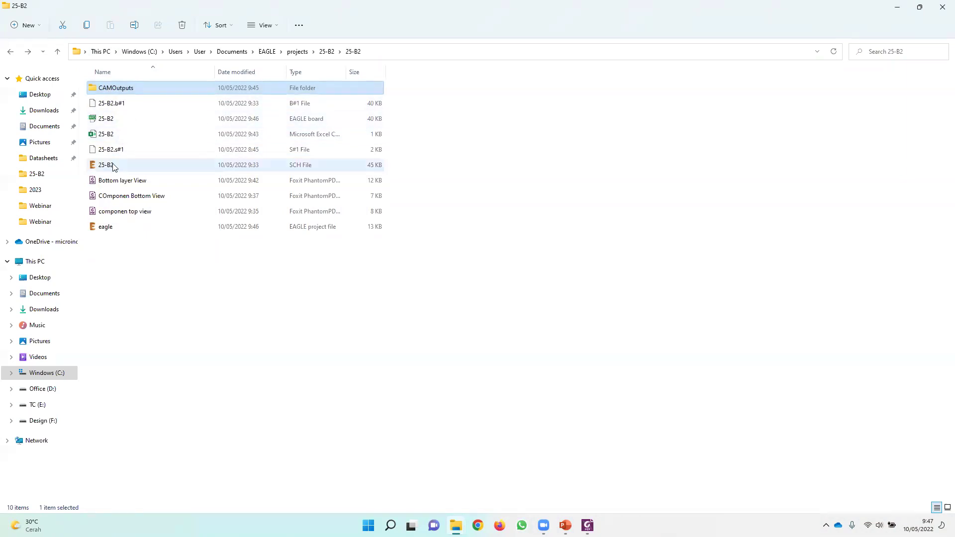
pyautogui.click(110, 123)
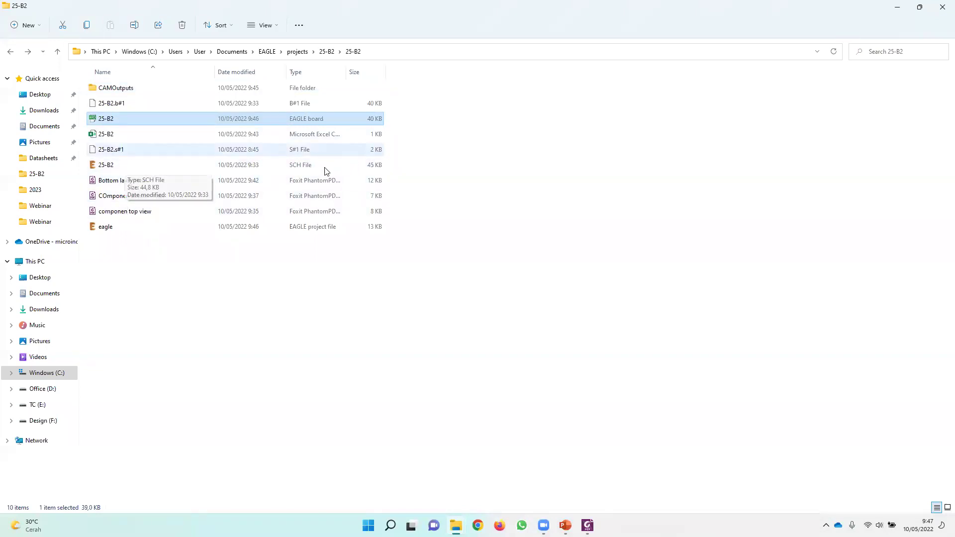
pyautogui.click(308, 166)
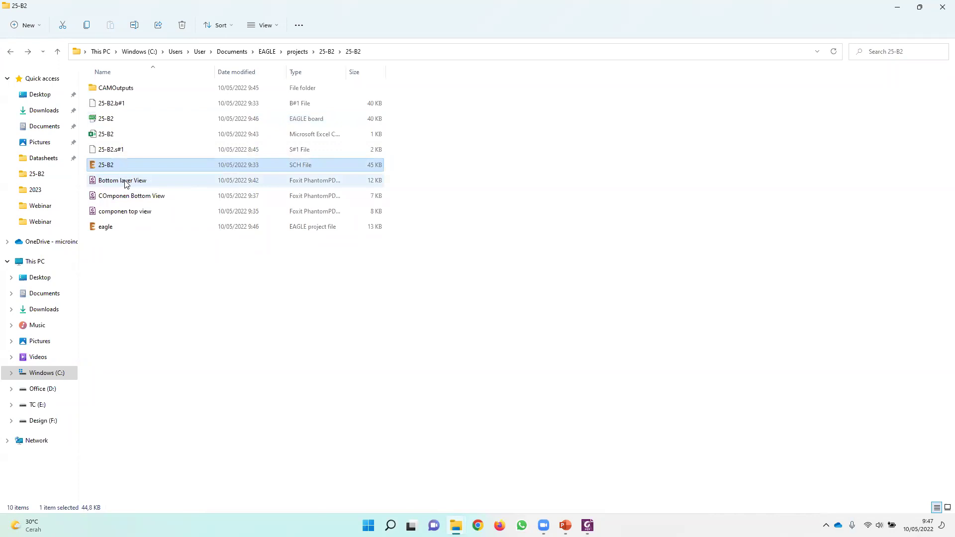
pyautogui.click(127, 183)
pyautogui.click(126, 197)
pyautogui.click(127, 213)
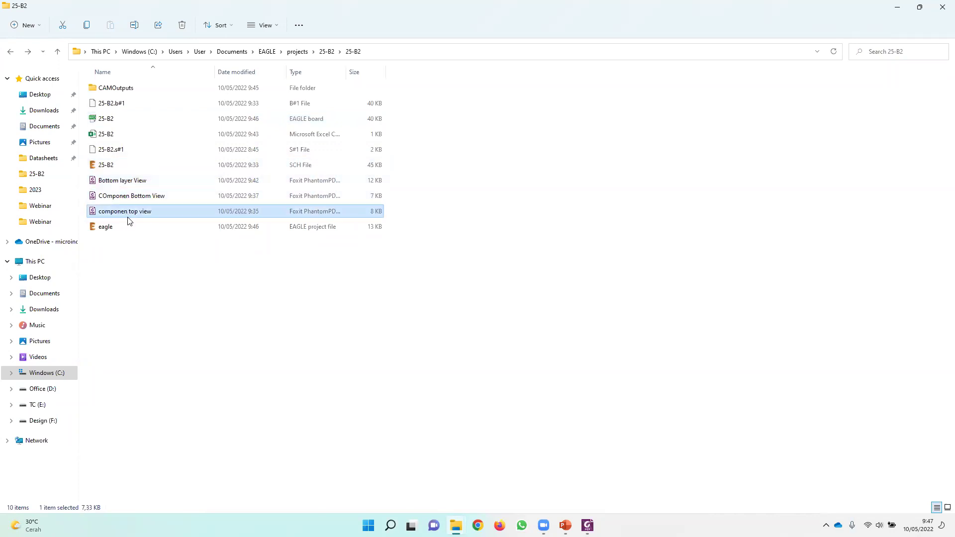
# Copy the 25-B2 EAGLE library file from the libraries folder under Documents\EAGLE.
pyautogui.click(233, 52)
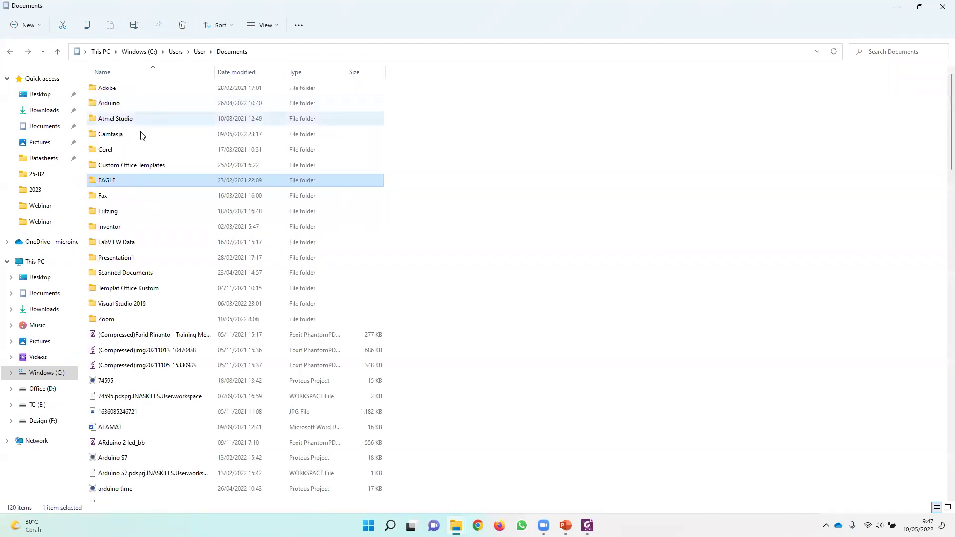
pyautogui.doubleClick(117, 180)
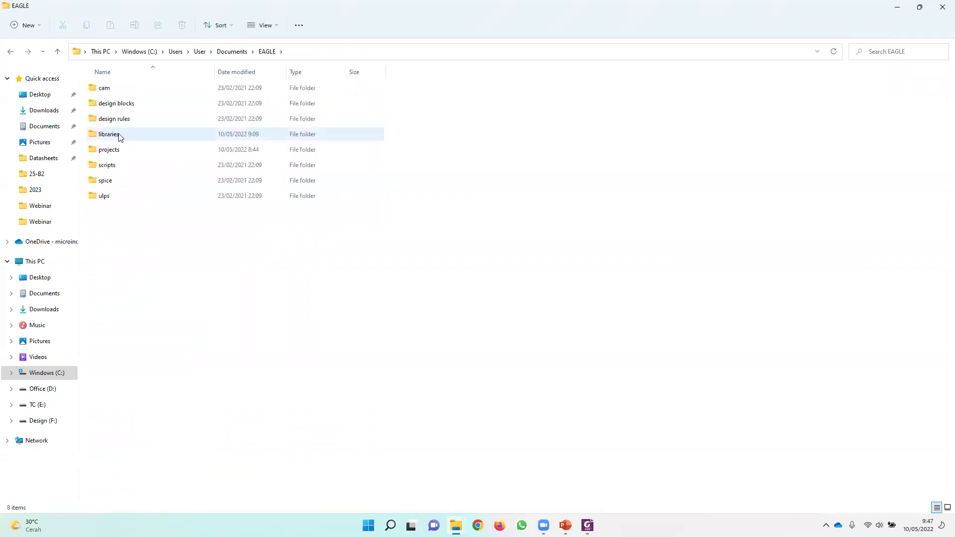
pyautogui.doubleClick(119, 133)
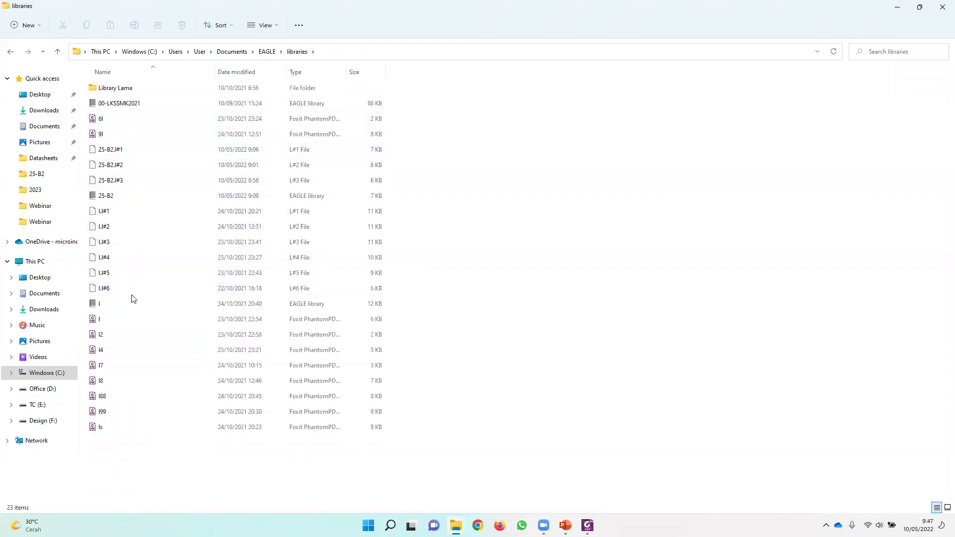
pyautogui.click(122, 197)
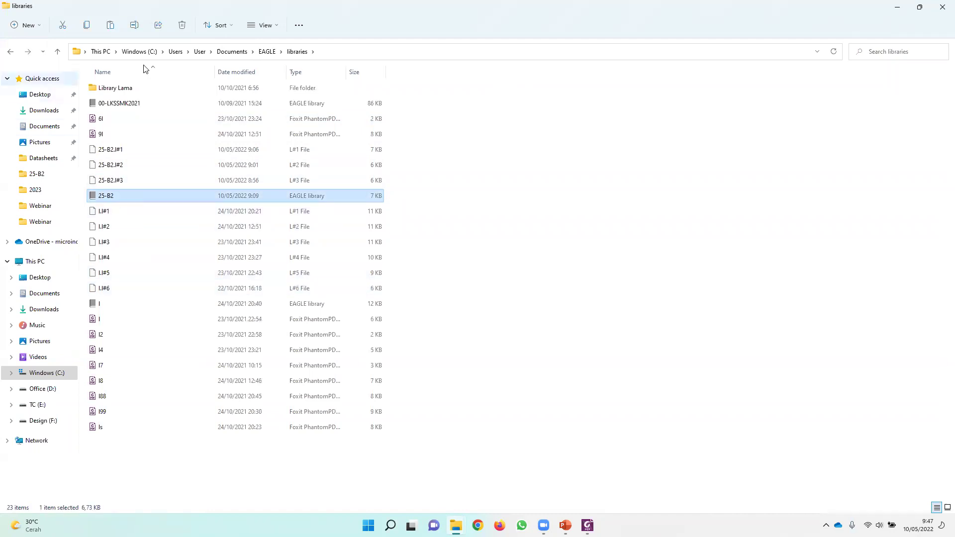
# Paste the copied library file into the inner 25-B2 project folder under EAGLE\projects.
pyautogui.click(264, 52)
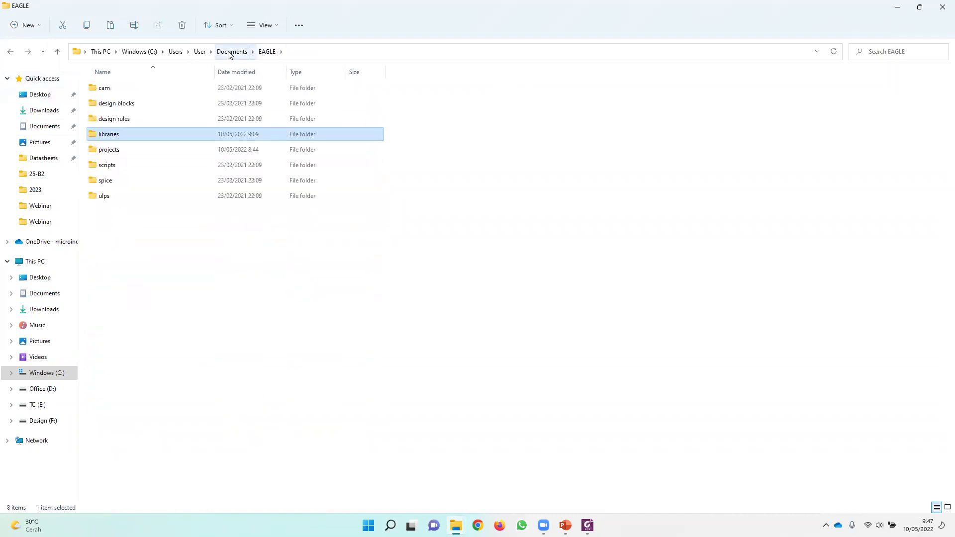
pyautogui.doubleClick(138, 153)
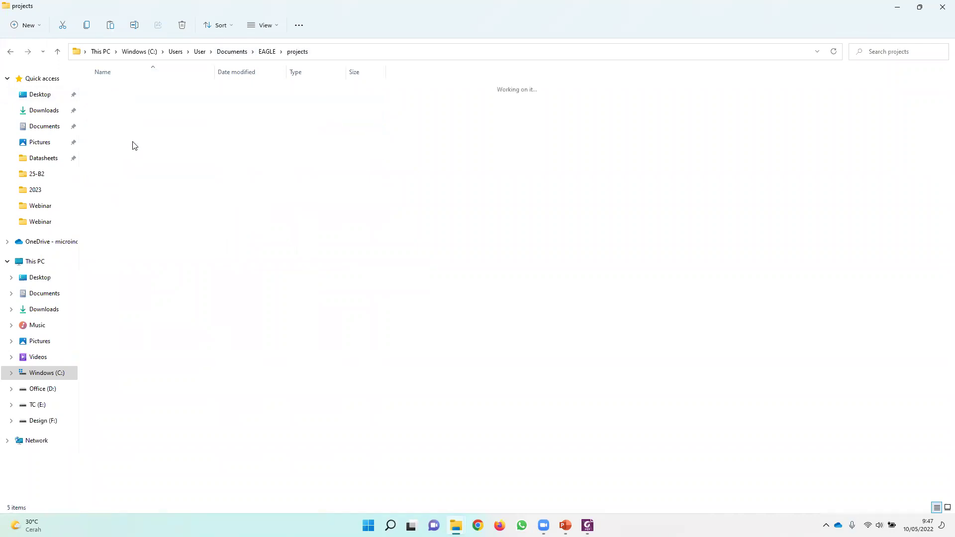
pyautogui.doubleClick(128, 89)
pyautogui.click(130, 88)
pyautogui.doubleClick(132, 88)
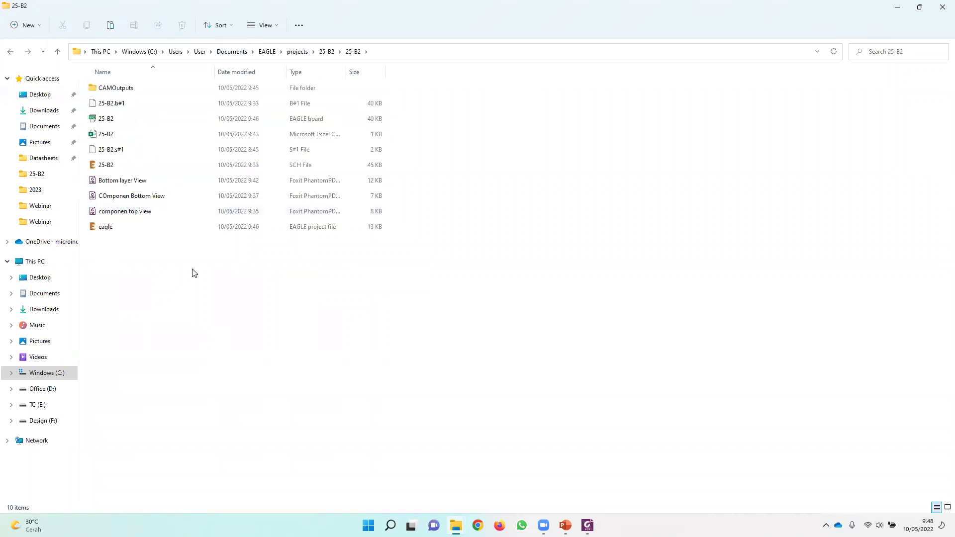
# Compress the inner 25-B2 project folder into the archive 25-B2.rar and select the archive.
pyautogui.click(7, 52)
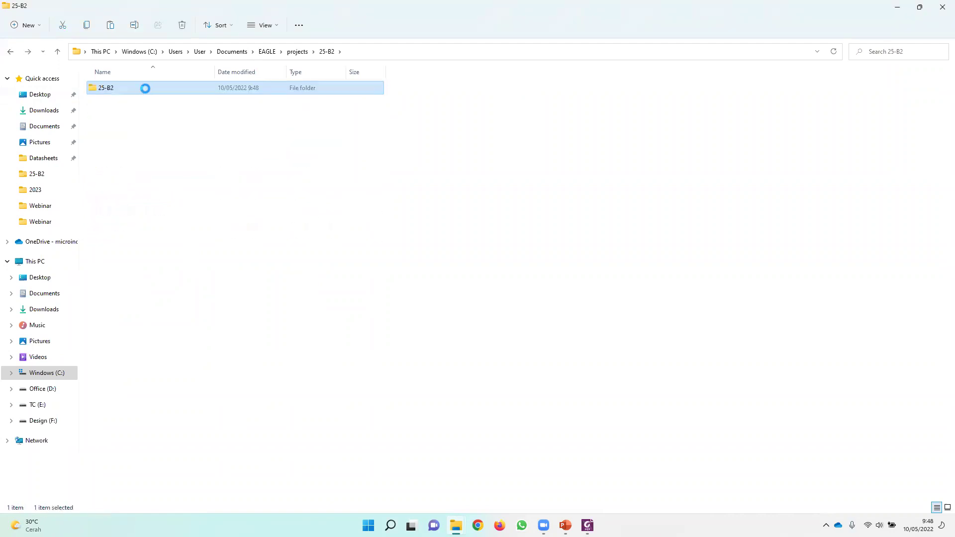
pyautogui.rightClick(146, 88)
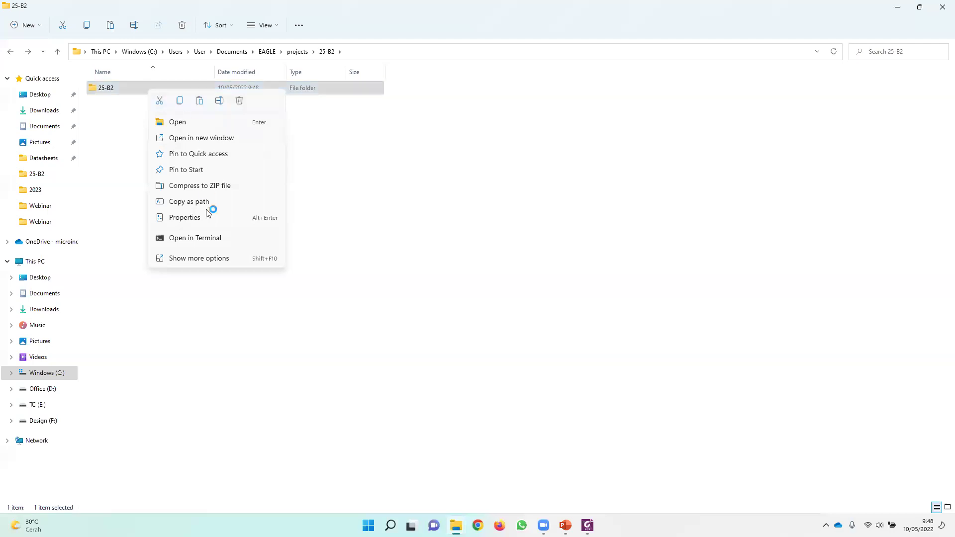
pyautogui.click(213, 257)
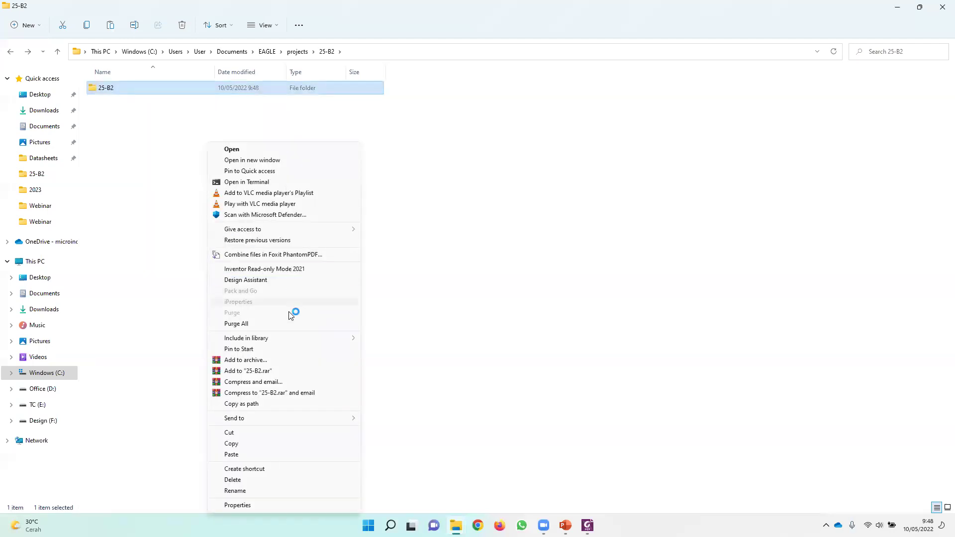
pyautogui.click(288, 371)
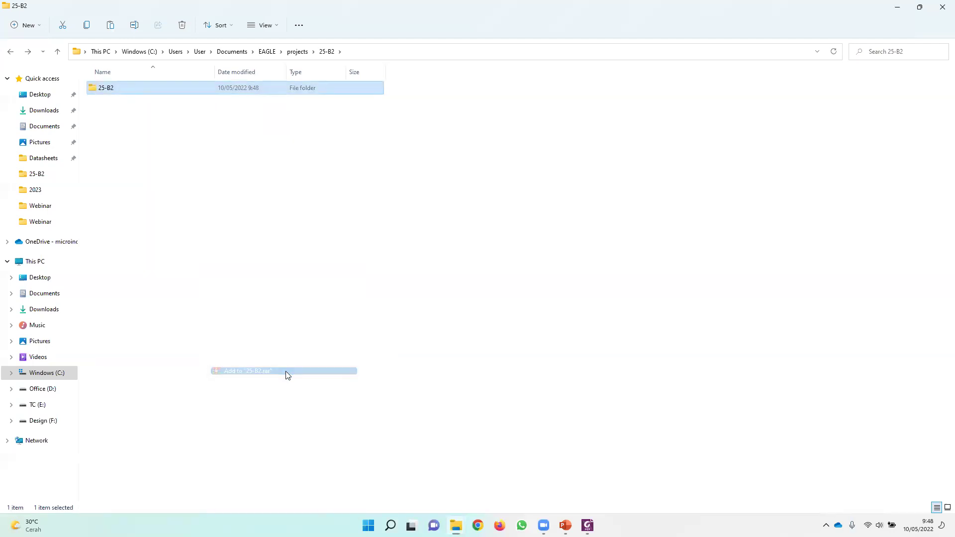
pyautogui.moveTo(131, 110); pyautogui.dragTo(487, 213)
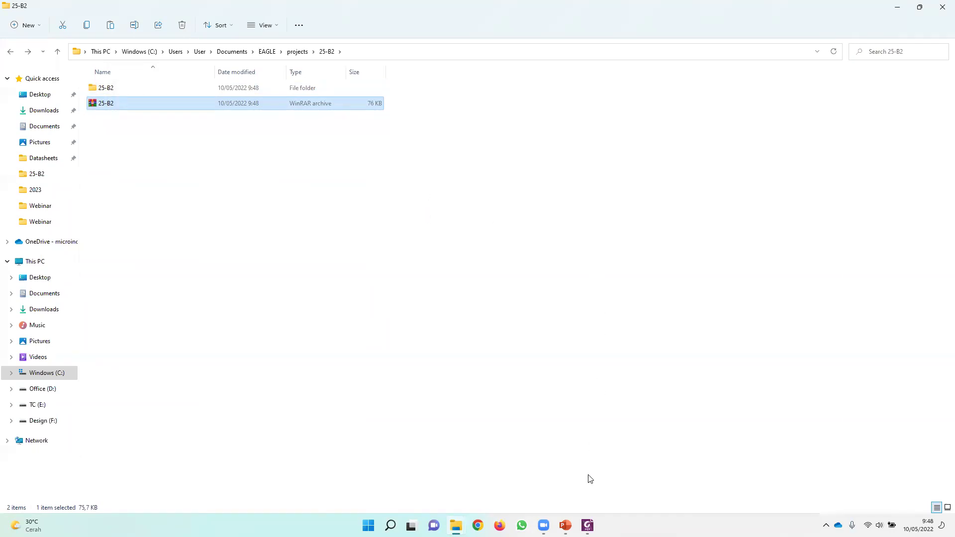
# Recheck the output checklist in the Modul B2 template PDF through the Gerber and NC drill entries, then dismiss its window.
pyautogui.click(588, 525)
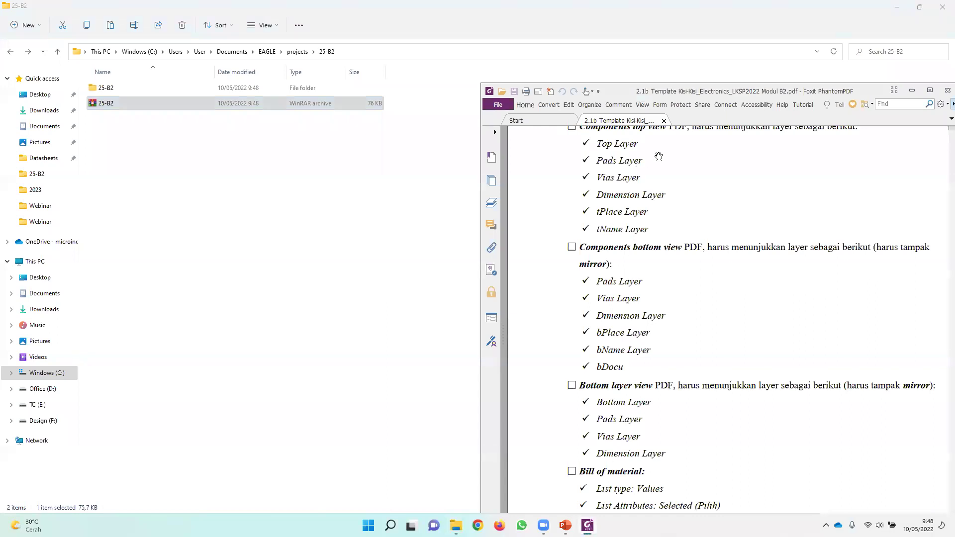
pyautogui.moveTo(688, 91); pyautogui.dragTo(591, 68)
pyautogui.scroll(-3, 664, 234)
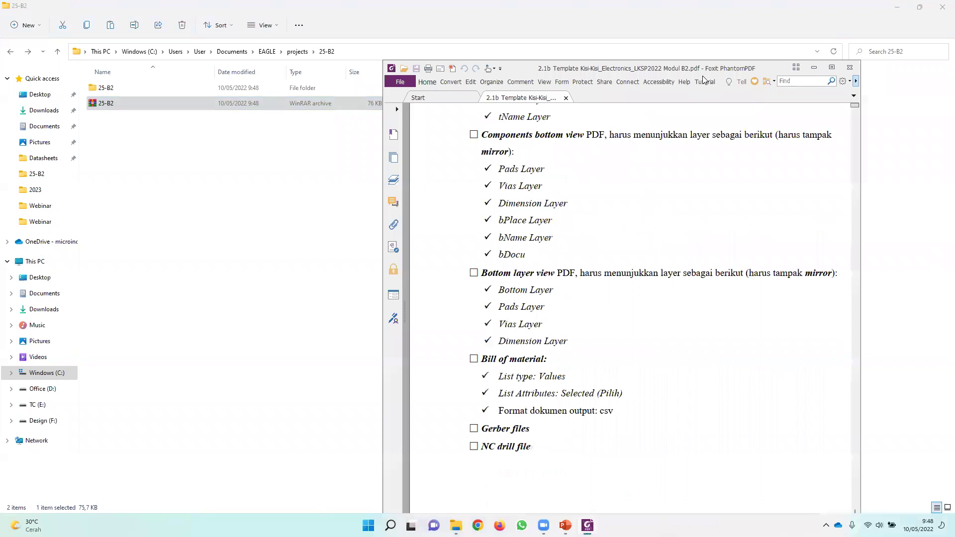
pyautogui.click(814, 67)
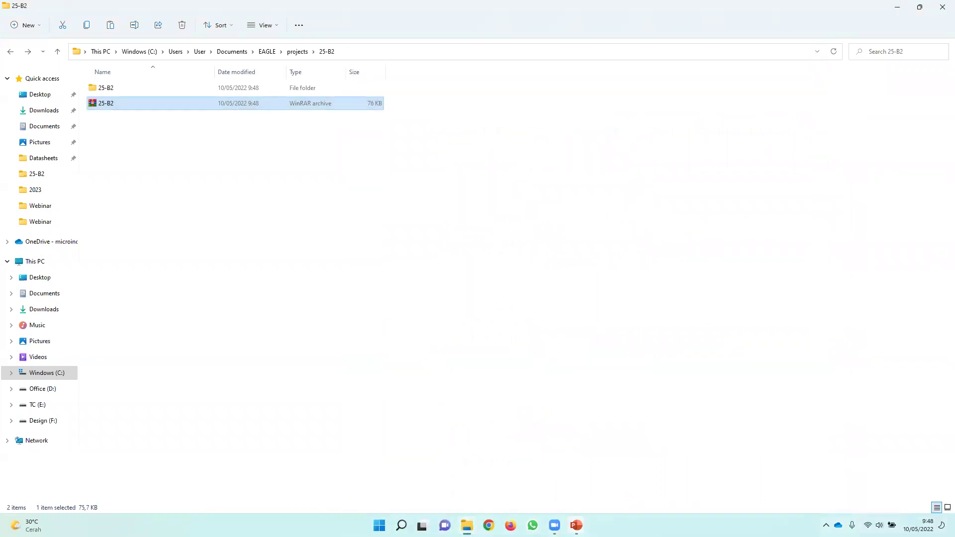
# Switch to the Getting Started with Autodesk EAGLE presentation in PowerPoint.
pyautogui.click(577, 526)
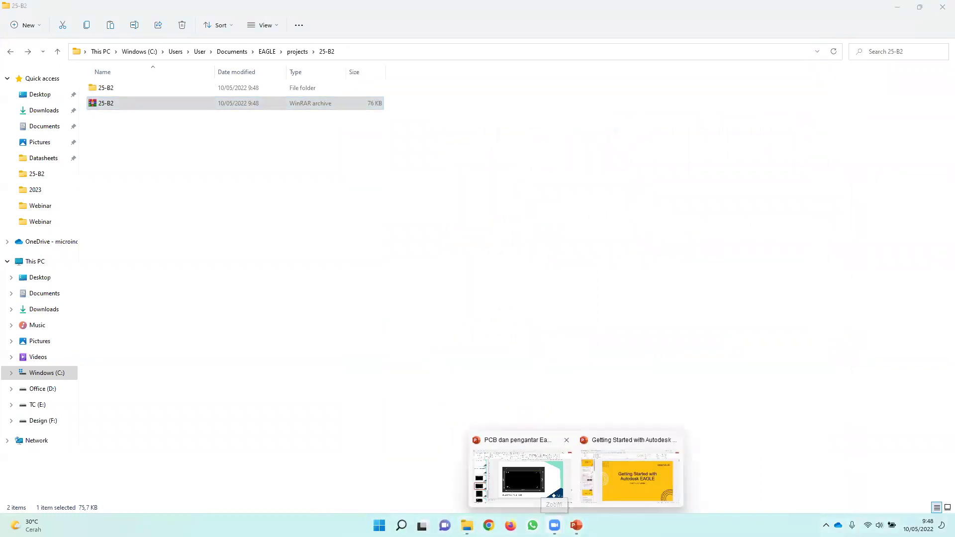
pyautogui.click(611, 477)
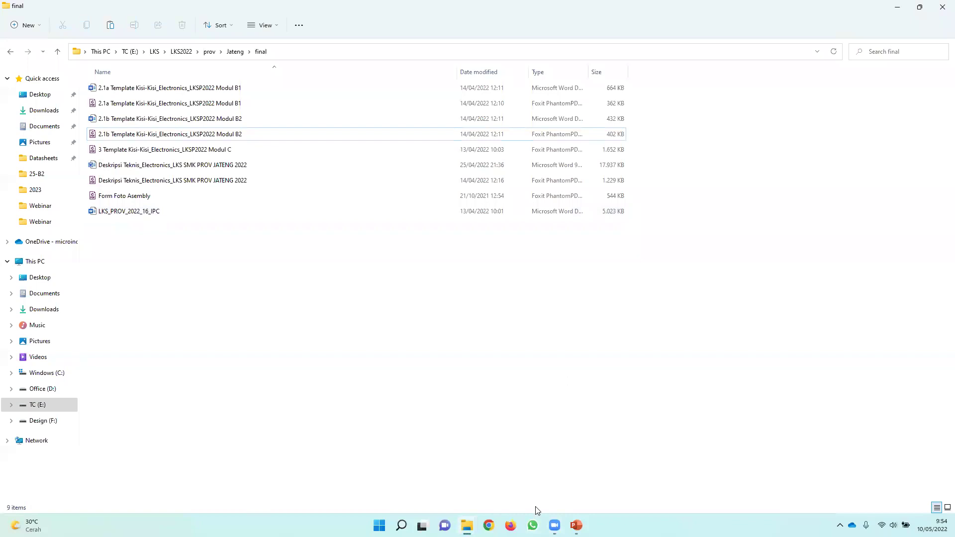
pyautogui.click(510, 526)
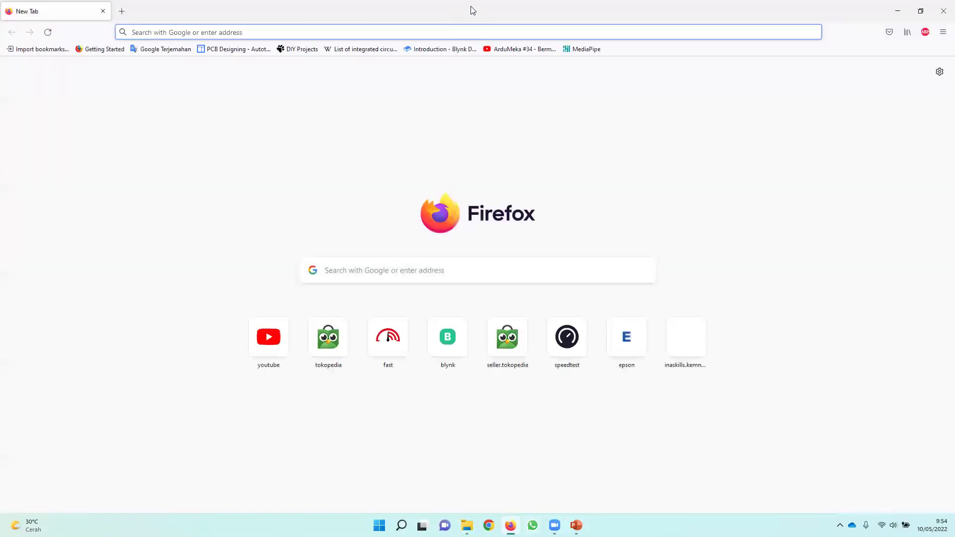
pyautogui.click(319, 33)
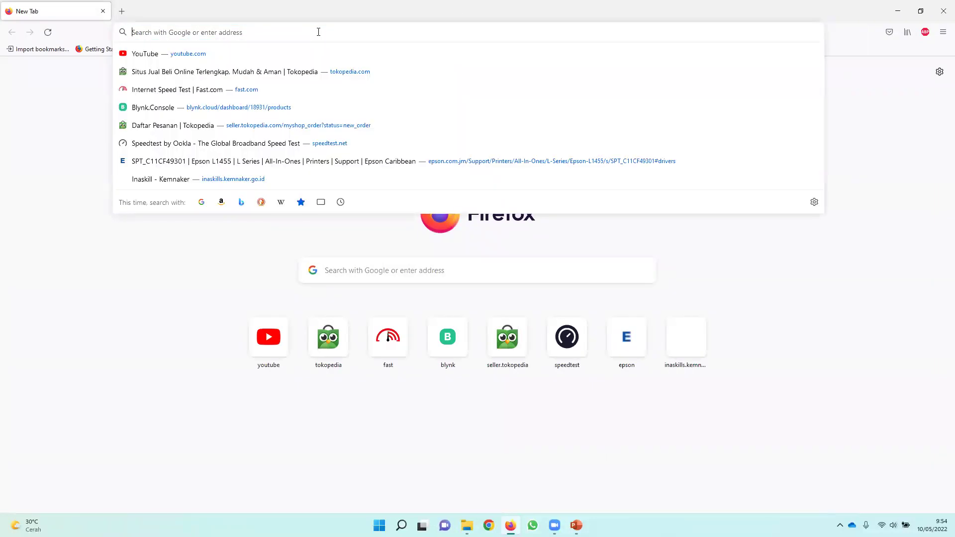
pyautogui.write('www')
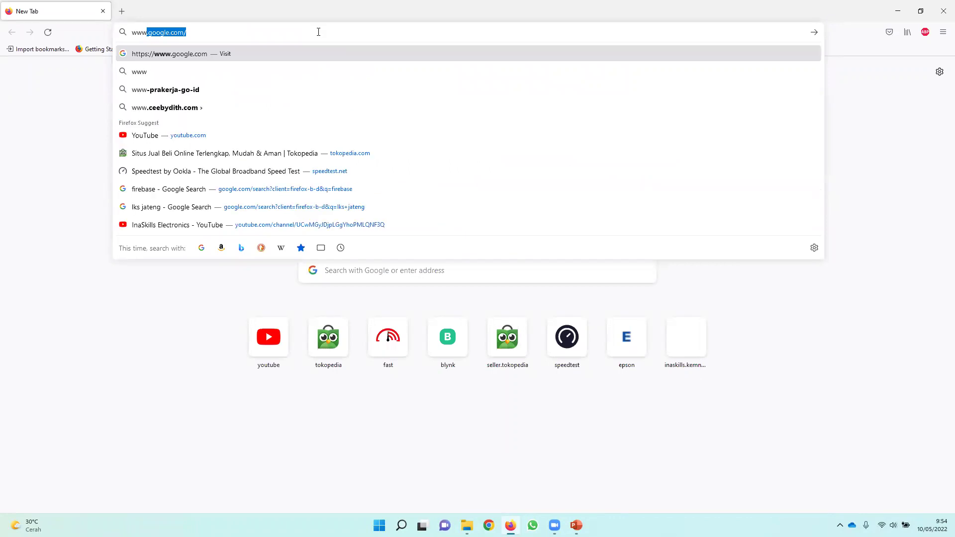
pyautogui.write('.')
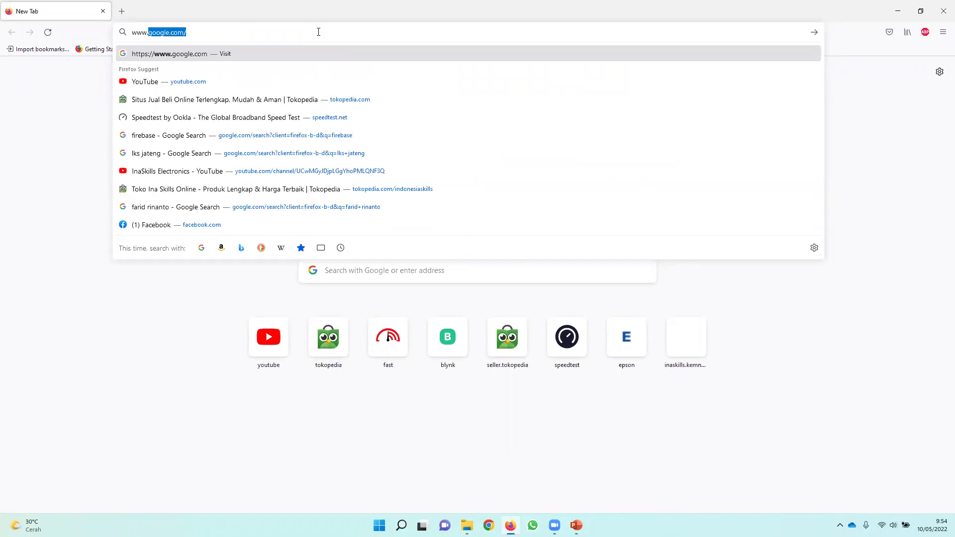
pyautogui.write('d')
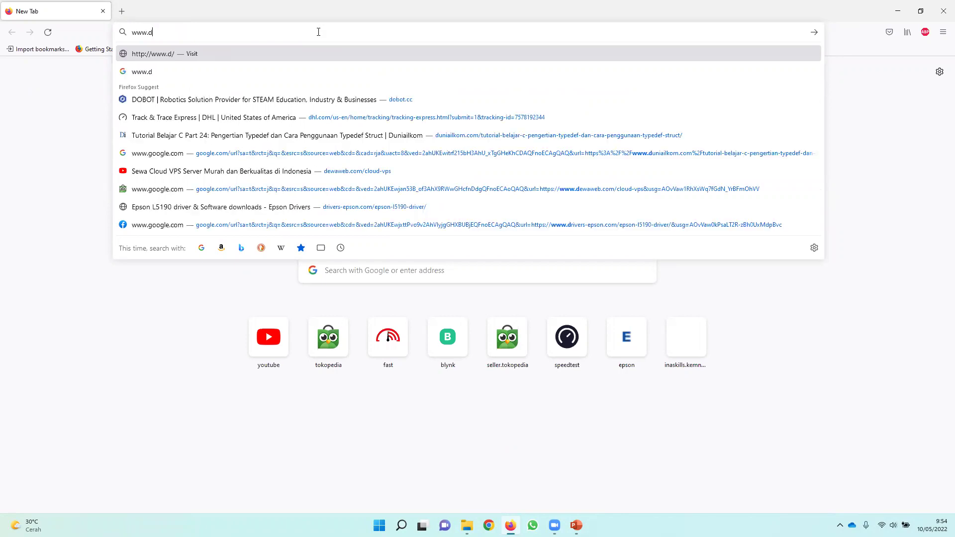
pyautogui.write('ownloadl')
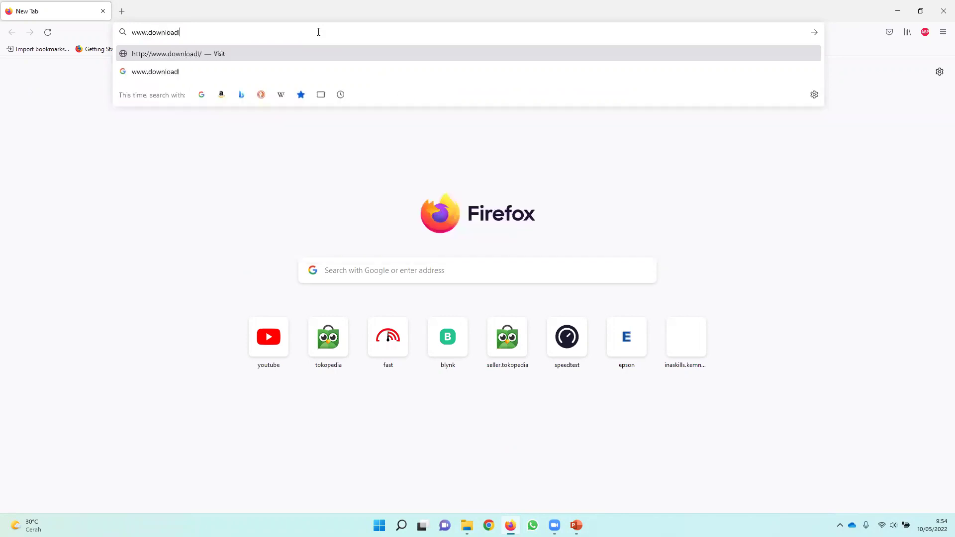
pyautogui.write('y.if')
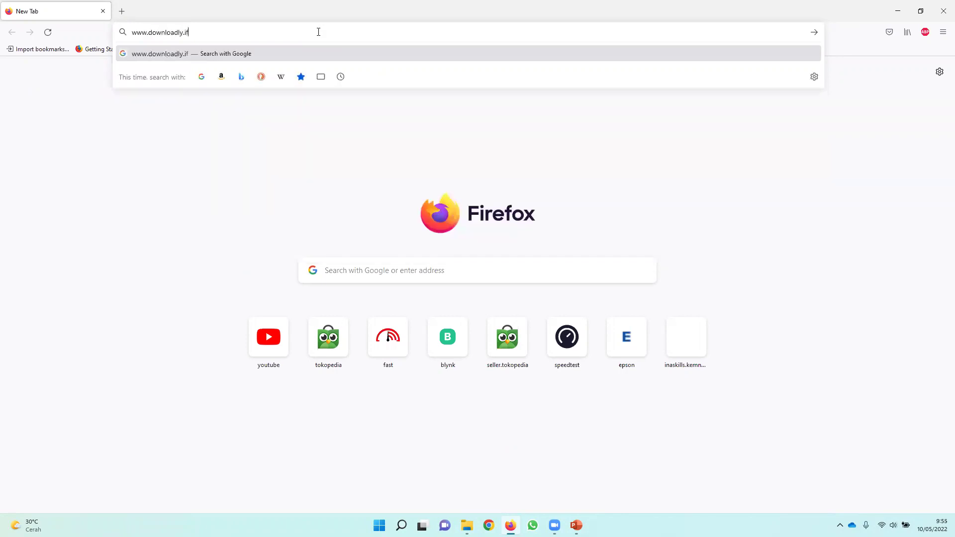
pyautogui.press('BackSpace')
pyautogui.write('r')
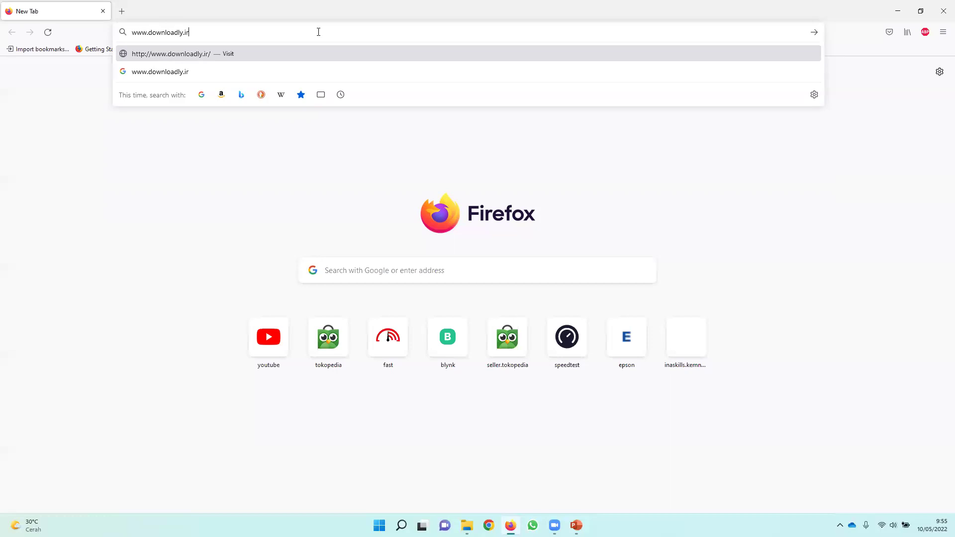
pyautogui.press('Return')
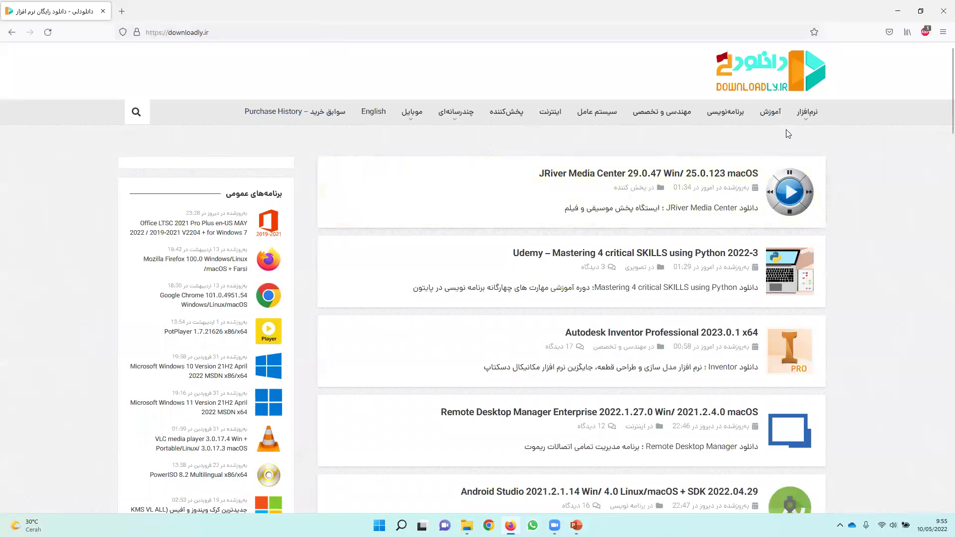
pyautogui.moveTo(807, 116)
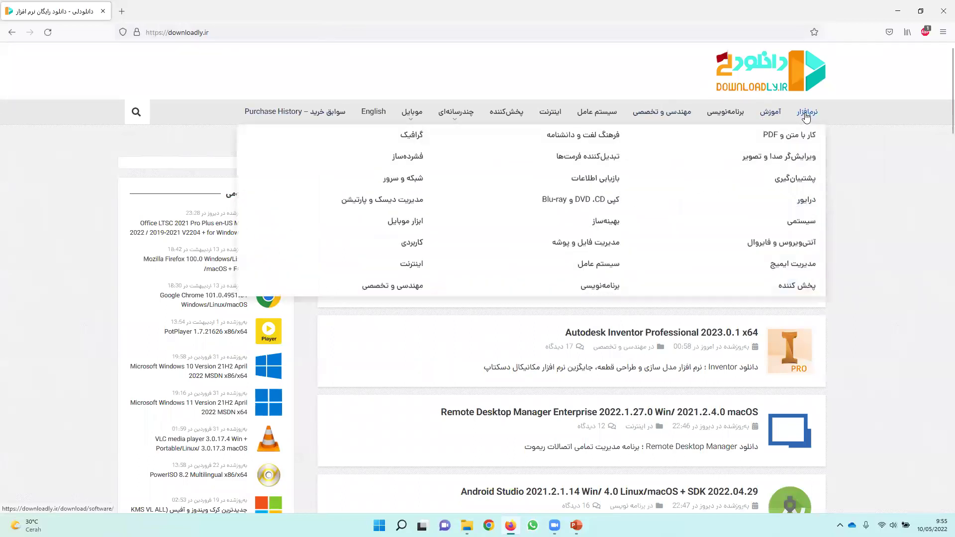
pyautogui.click(374, 116)
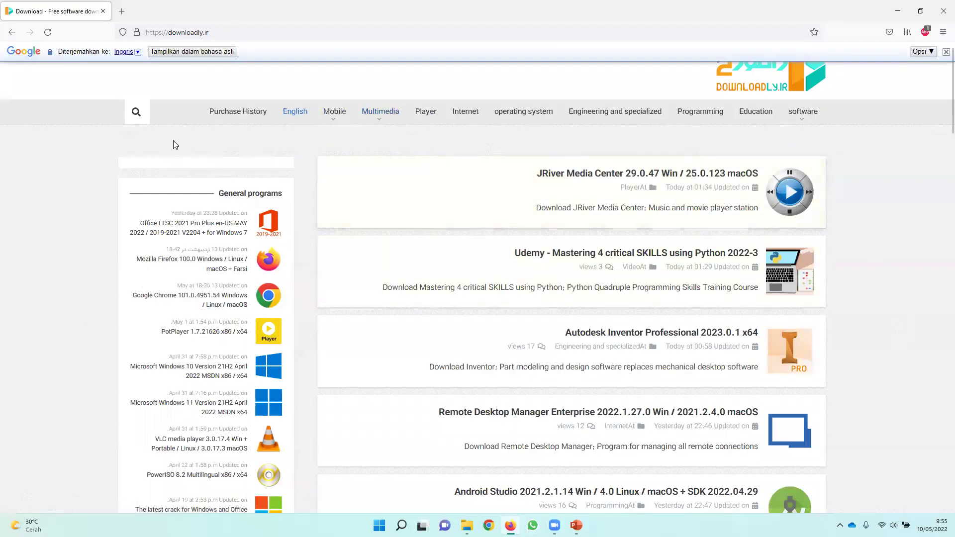
# Search the site for "eagle" and open the Autodesk EAGLE Premium 9.6.2 x64 result.
pyautogui.click(135, 115)
pyautogui.write('eagle')
pyautogui.press('Return')
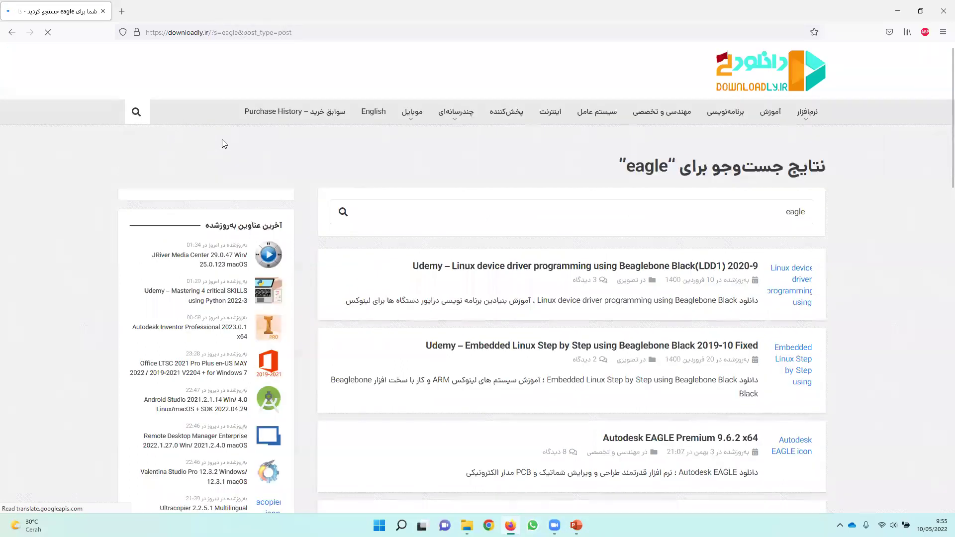
pyautogui.scroll(-3, 568, 198)
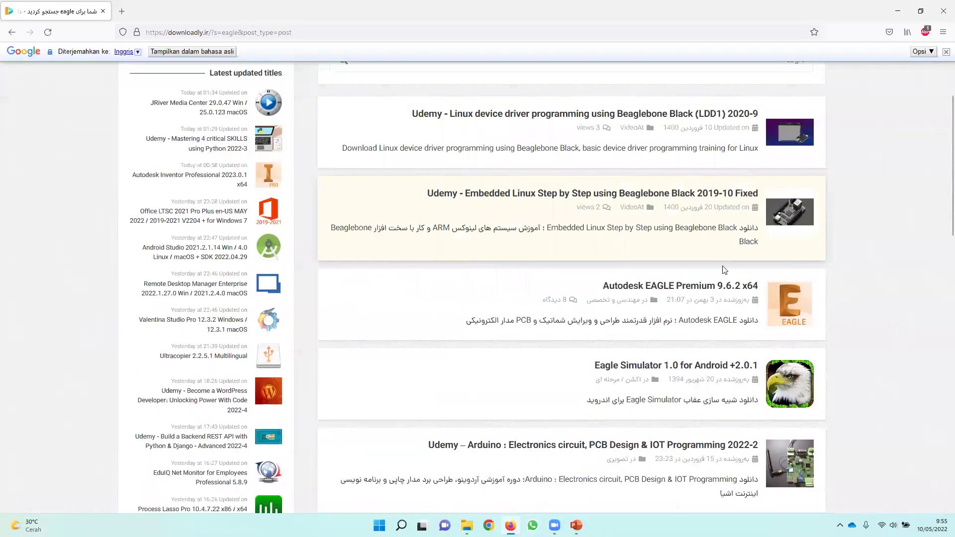
pyautogui.click(732, 292)
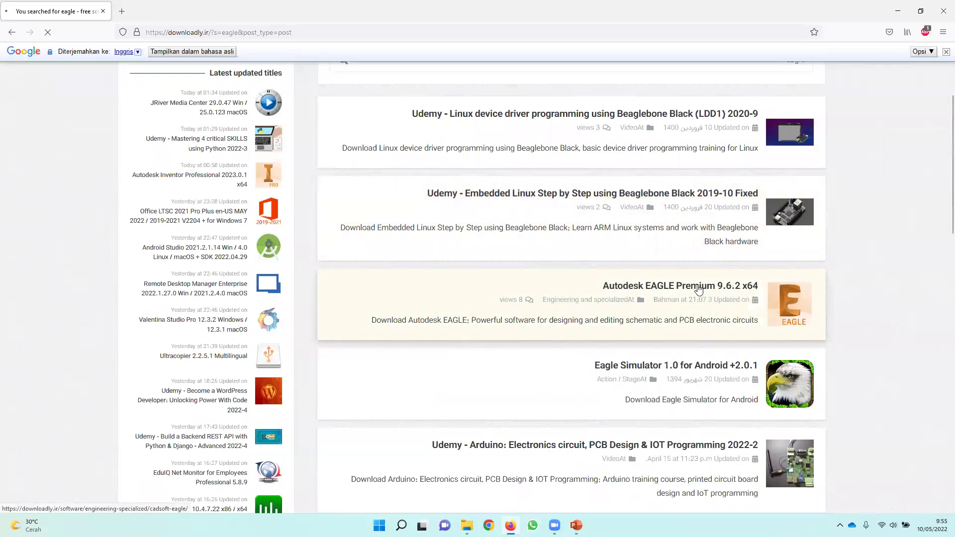
# Examine the Autodesk EAGLE Premium 9.6.2 x64 page down to its system requirements, installation guide, download links and file size.
pyautogui.scroll(-10, 791, 291)
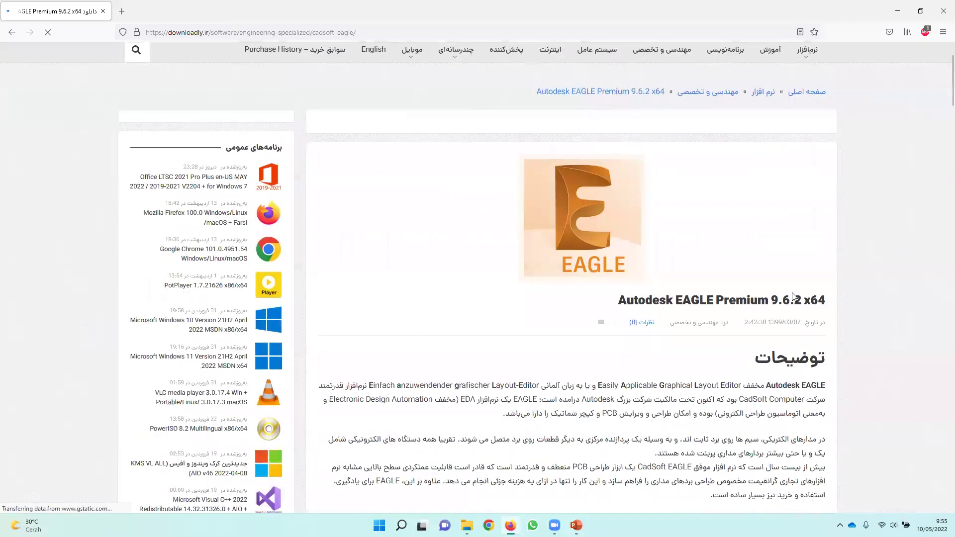
pyautogui.scroll(-7, 792, 293)
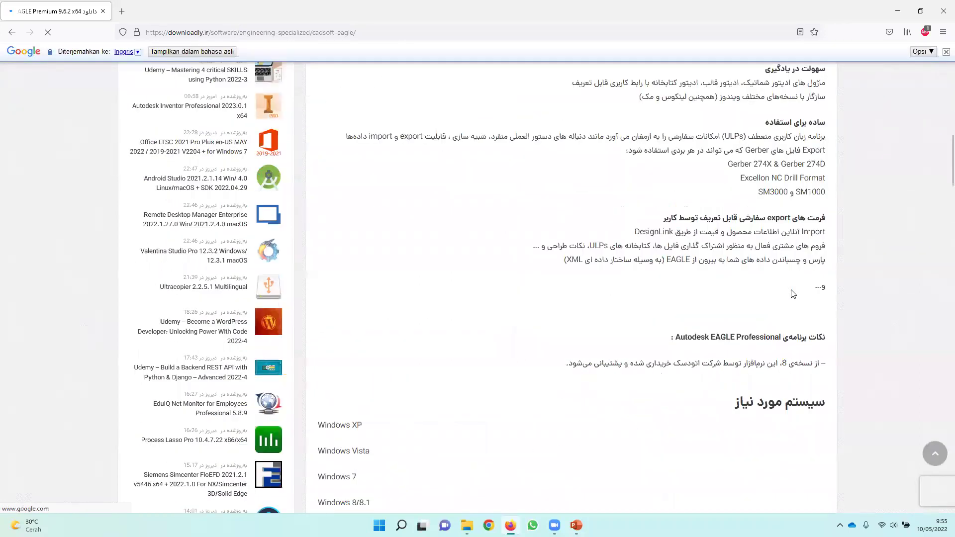
pyautogui.scroll(-3, 793, 294)
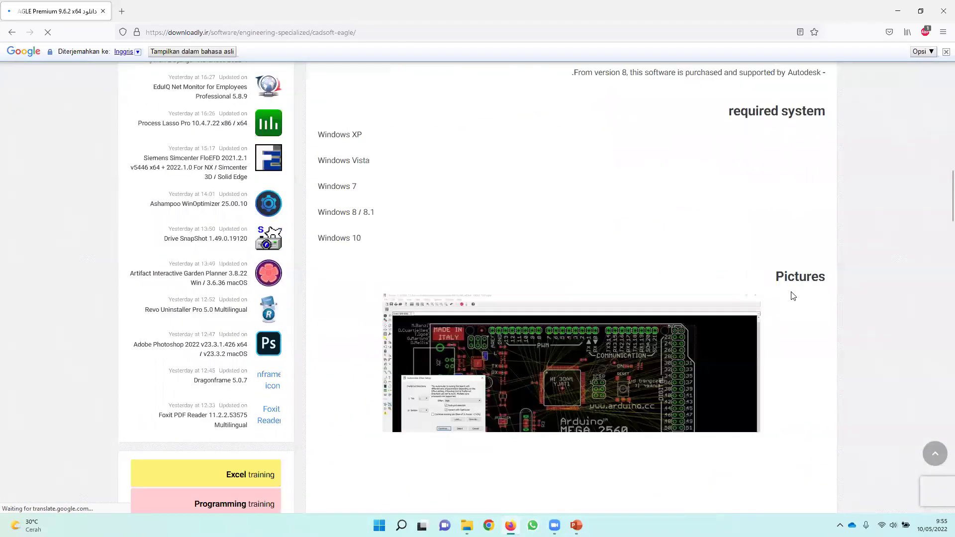
pyautogui.scroll(-3, 793, 292)
pyautogui.scroll(-3, 863, 296)
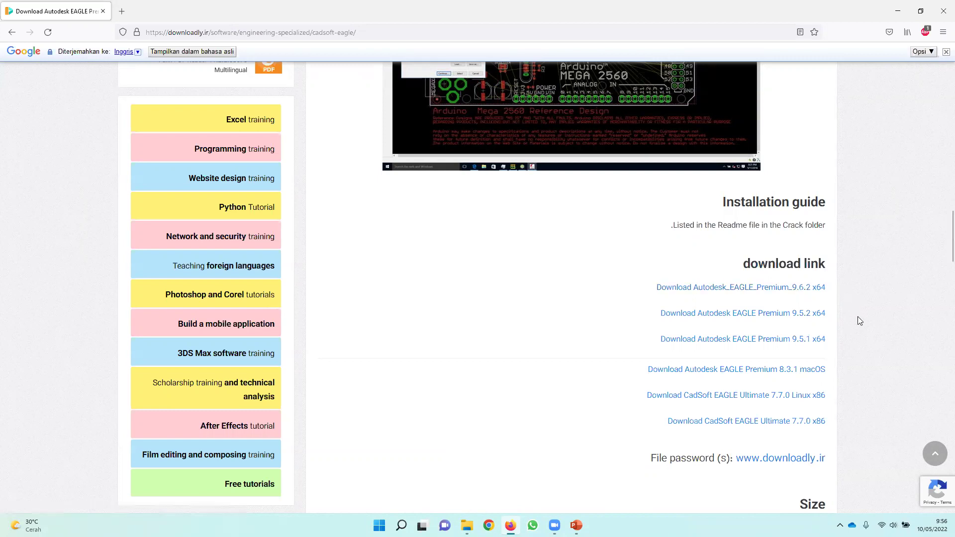
pyautogui.scroll(-2, 738, 486)
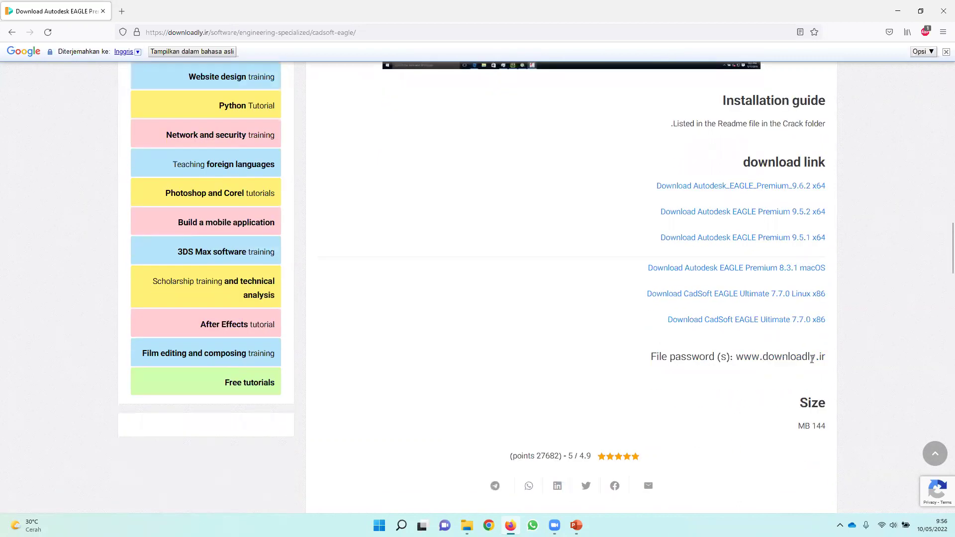
# Go back up the EAGLE page through the feature list and review the title and Description section.
pyautogui.scroll(8, 861, 356)
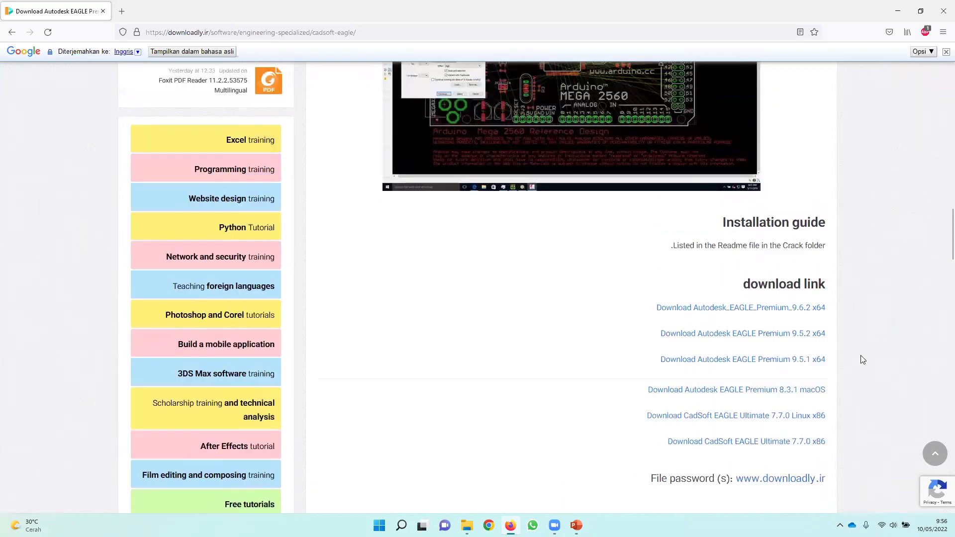
pyautogui.scroll(15, 861, 356)
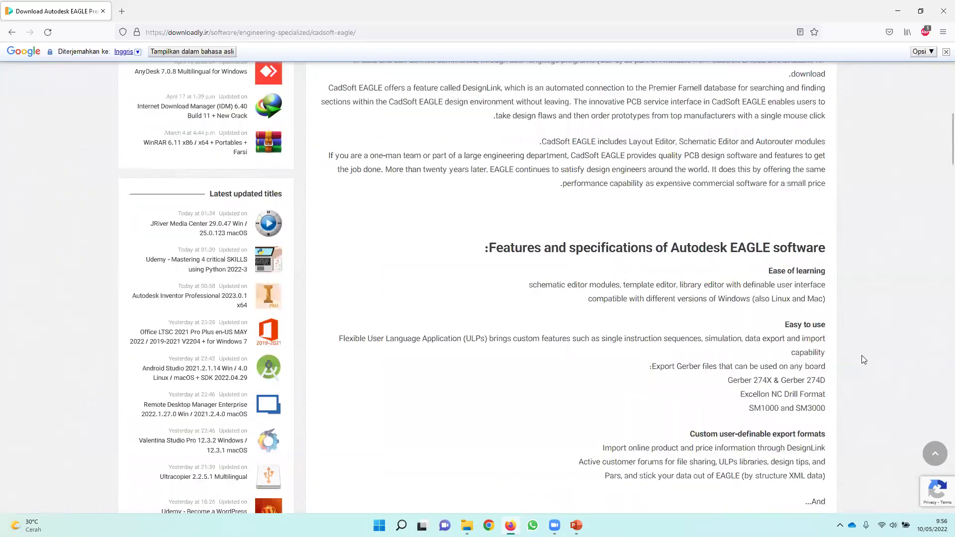
pyautogui.scroll(4, 864, 359)
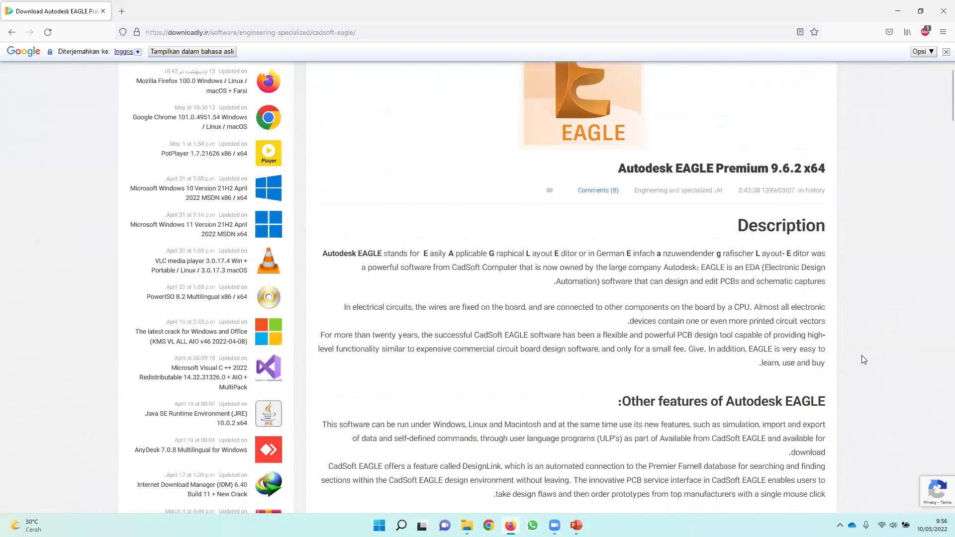
pyautogui.scroll(4, 864, 359)
pyautogui.scroll(-3, 864, 360)
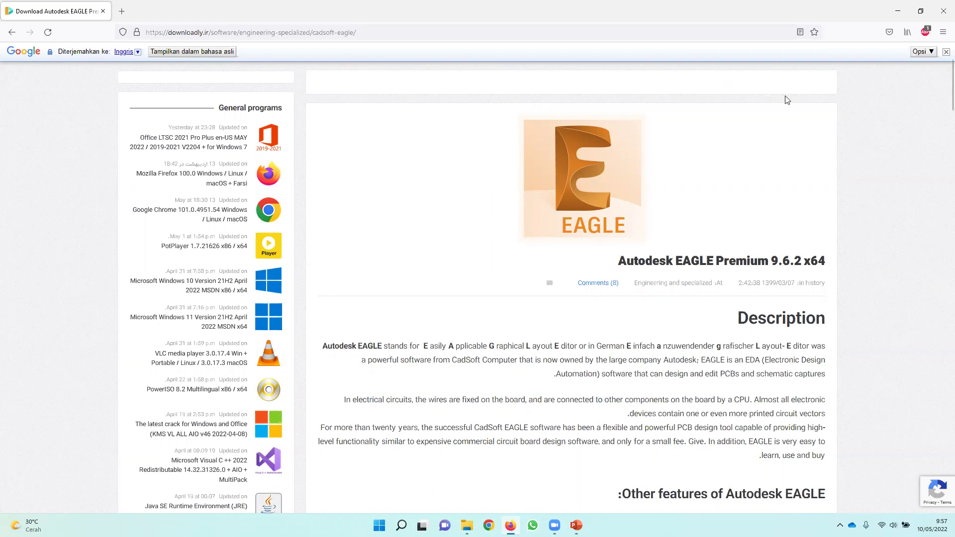
pyautogui.scroll(-1, 839, 228)
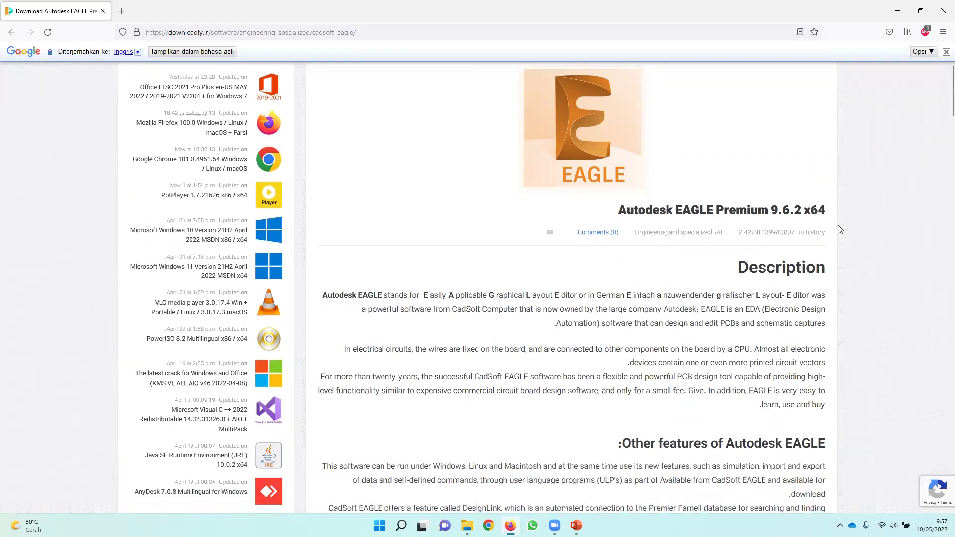